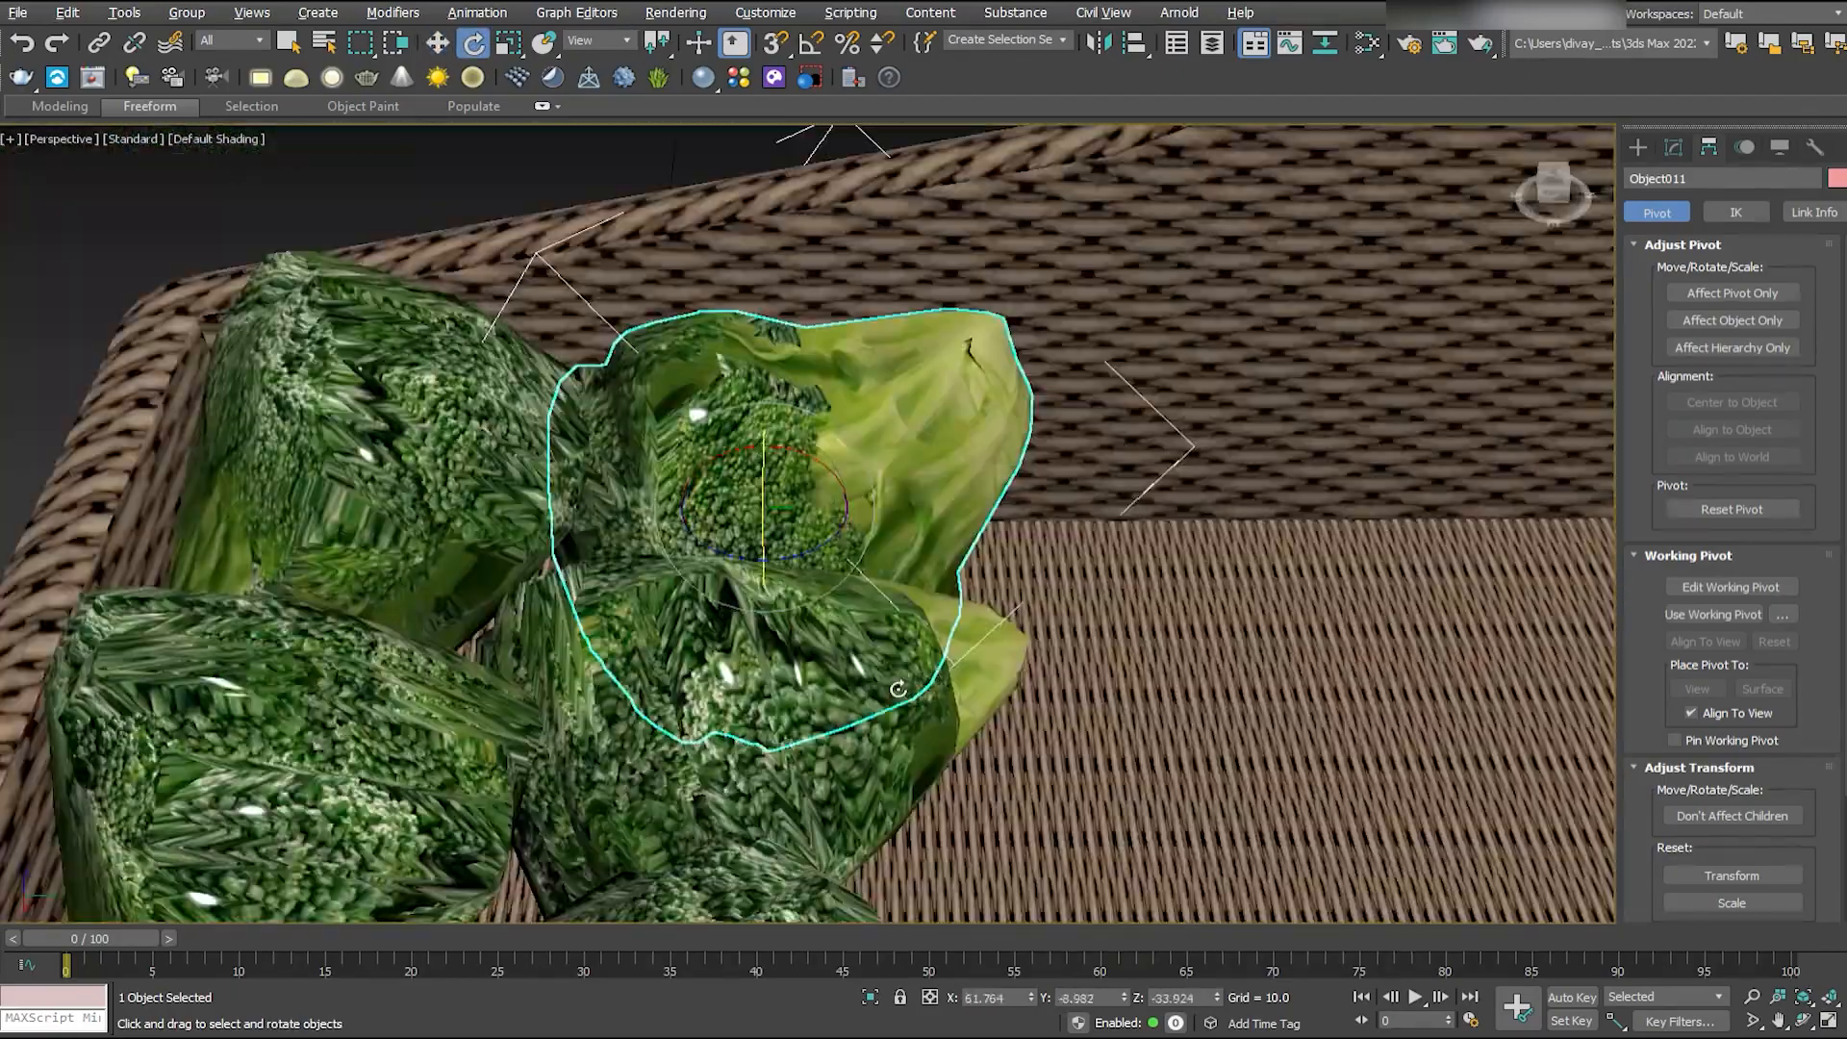
- Select the row of placed broccoli heads and copy it across the wicker basket floor
key("w")
scroll(750, 615, "down", 5)
left_click(1241, 626, "ctrl")
left_click(1034, 678, "ctrl")
left_click(837, 702, "ctrl")
left_click(640, 735, "ctrl")
mouse_move(1222, 484)
left_mouse_down("shift")
mouse_move(1187, 183)
mouse_move(1195, 231)
left_mouse_up("shift")
mouse_move(885, 664)
middle_mouse_down("alt")
mouse_move(1055, 606)
mouse_move(1061, 472)
mouse_move(1023, 516)
middle_mouse_up("alt")
- Reposition and rotate the selected broccoli row in the side view so it rests inside the basket
key("f")
key("l")
middle_click_drag(808, 640, 871, 509)
key("e")
left_click_drag(871, 509, 866, 479)
key("w")
key("p")
middle_click_drag(904, 539, 837, 462, "alt")
- Select a full line of broccoli heads and copy it across the basket to fill the next row
left_click(837, 235, "alt")
left_click(764, 370, "alt")
left_click(716, 413, "alt")
left_click(596, 567, "alt")
left_click(471, 688, "alt")
left_click(361, 813, "alt")
middle_click_drag(577, 692, 904, 481)
key("alt+w")
left_click(385, 692)
key("alt+w")
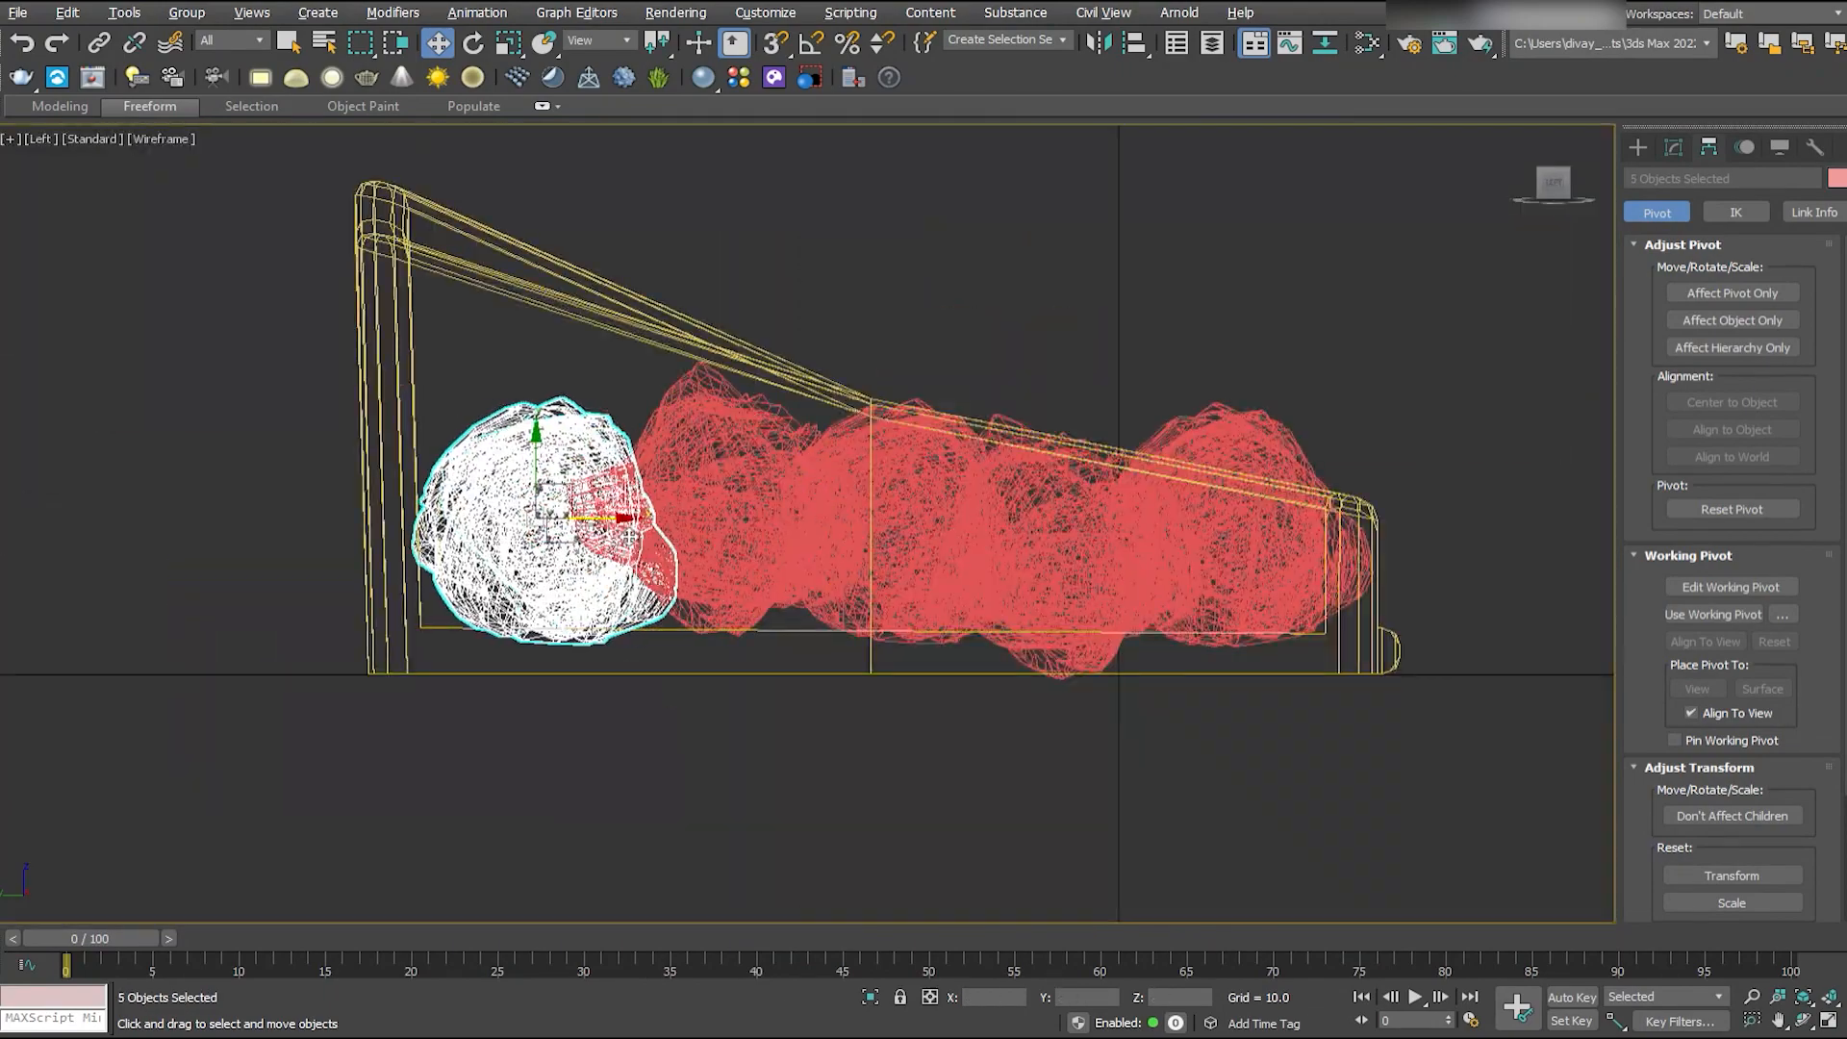
- Move and rotate the five selected broccoli heads along the basket's side wall
key("alt+w")
left_click(1154, 693)
key("alt+w")
left_click_drag(844, 325, 877, 317)
middle_click_drag(816, 473, 785, 475, "alt")
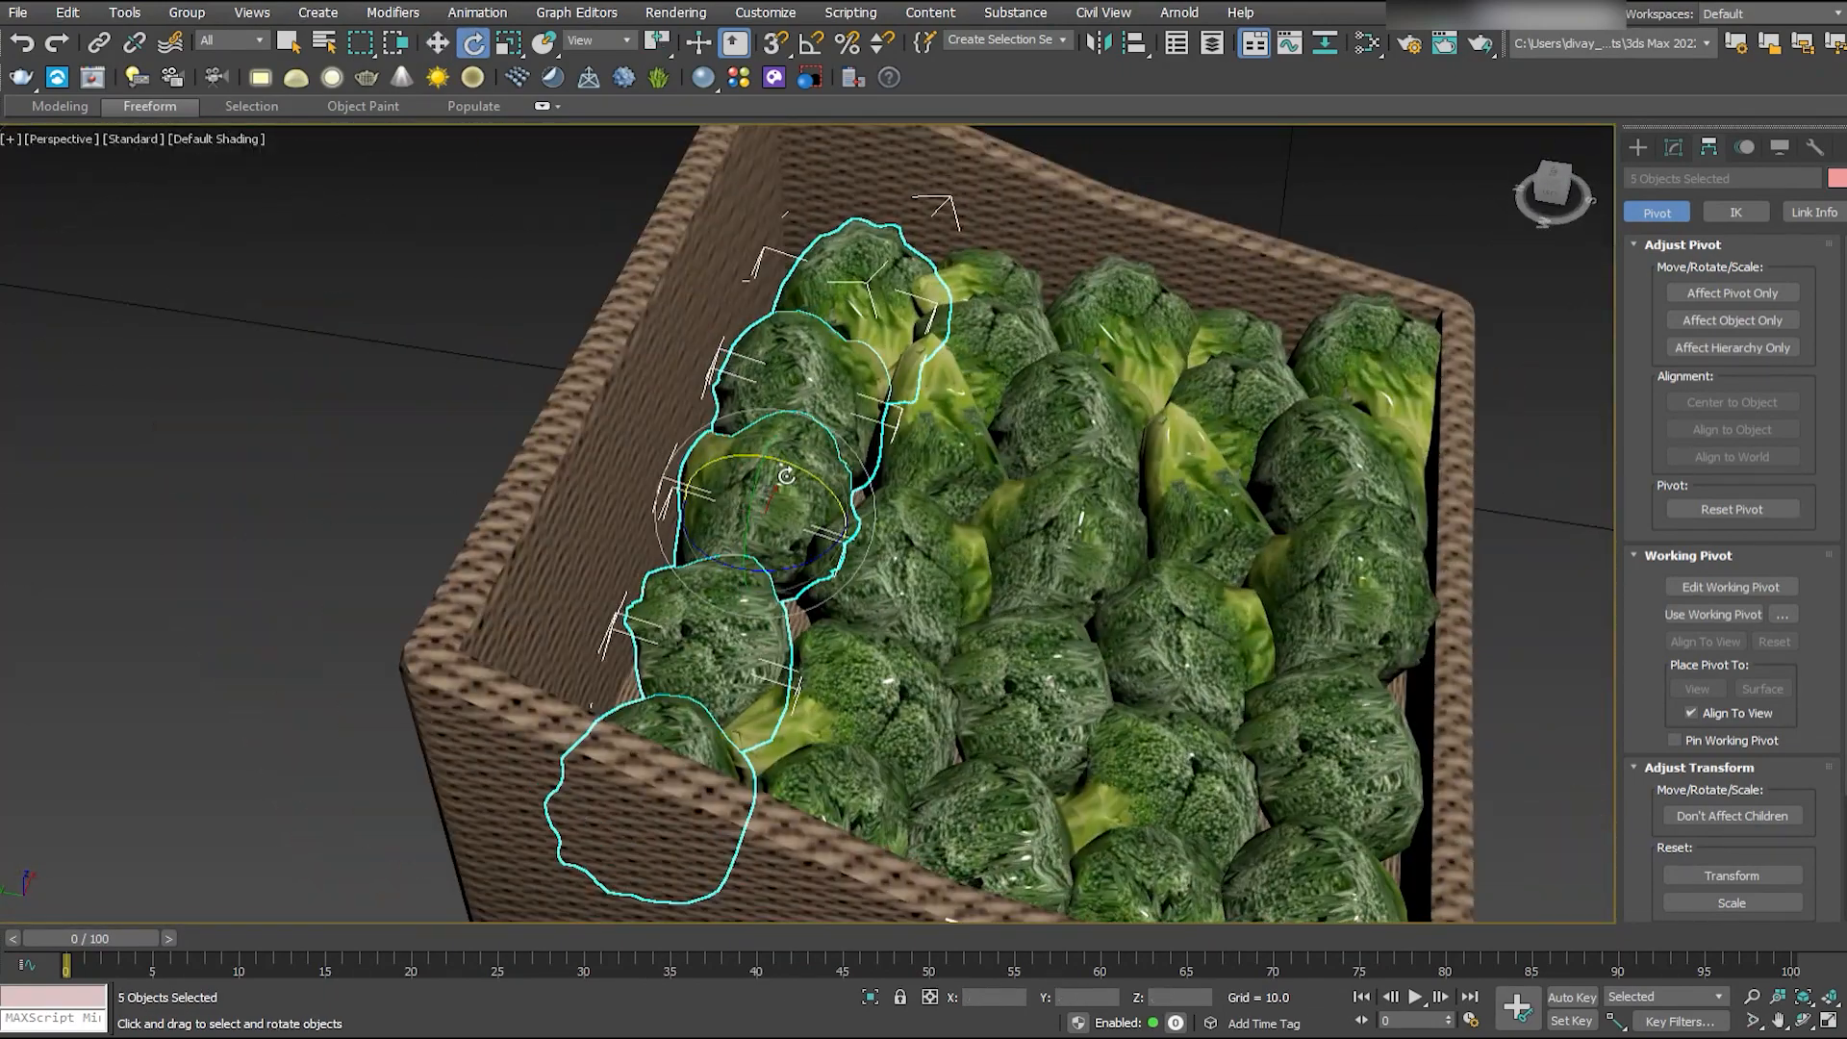
key("e")
middle_click_drag(906, 659, 597, 288, "alt")
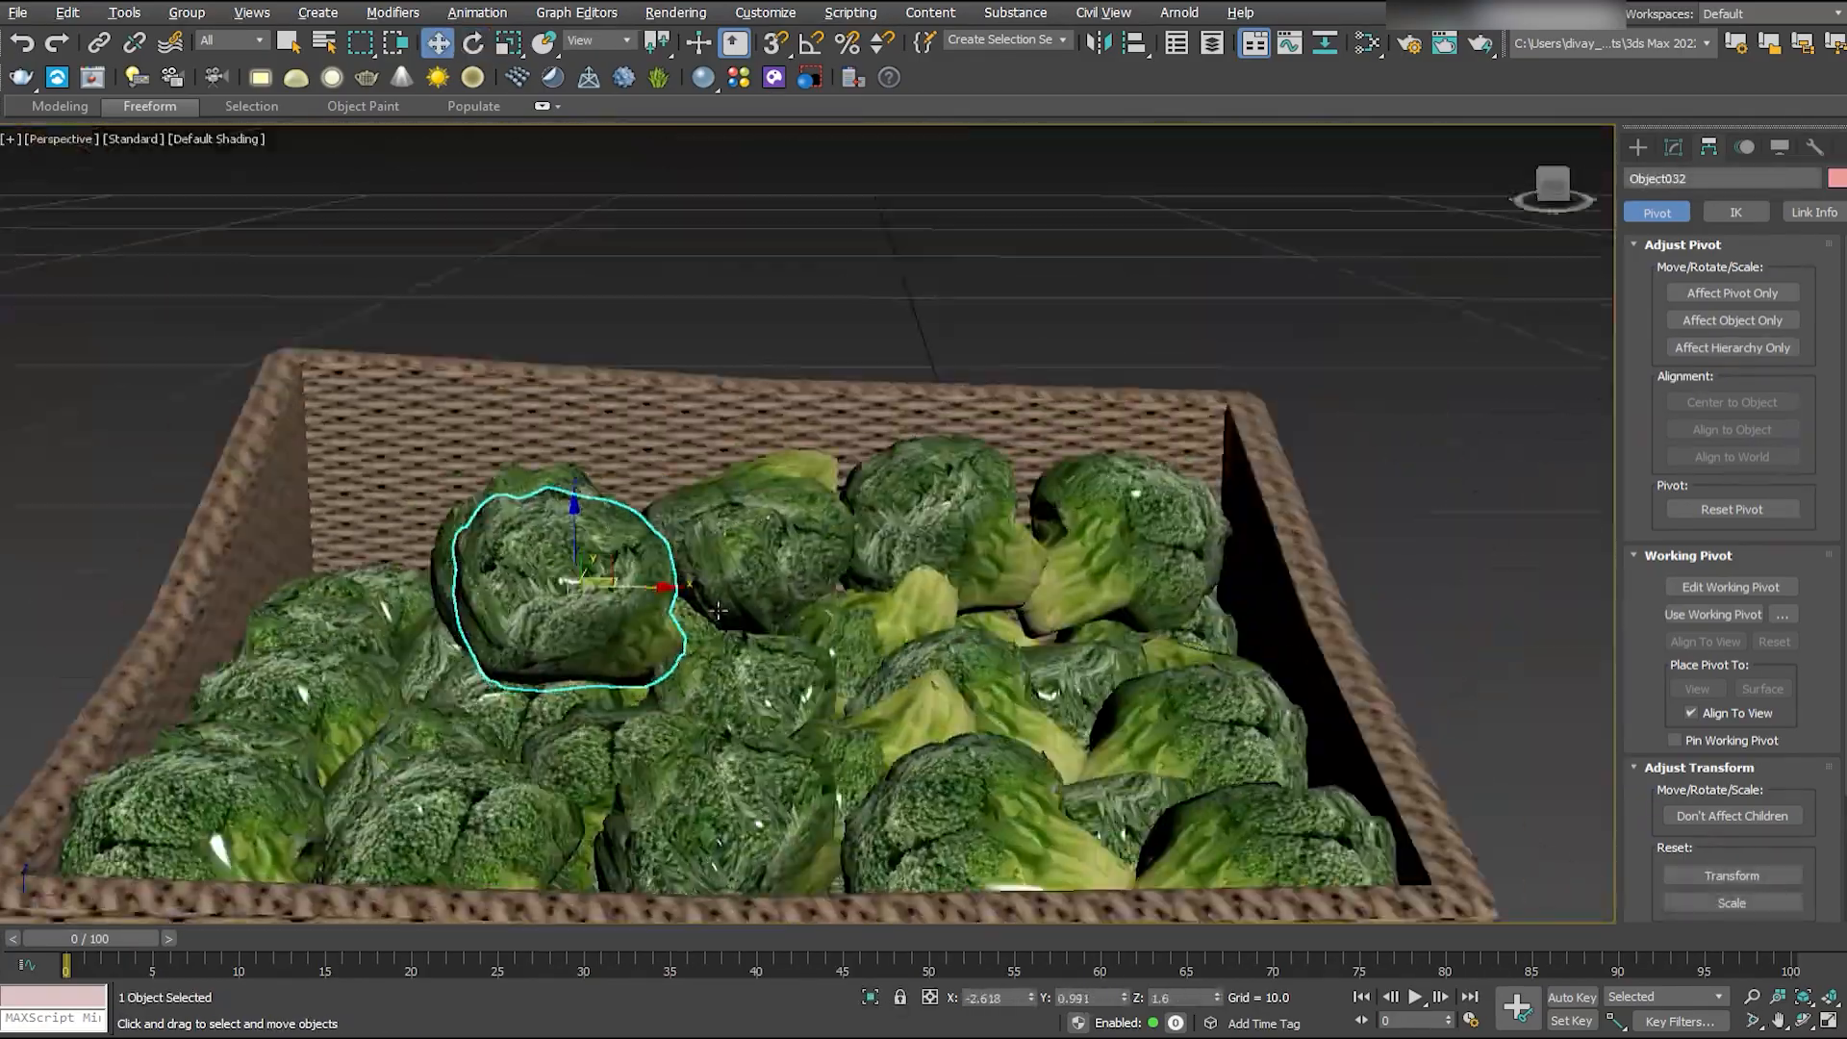
- Move and rotate individual broccoli heads onto the pile so the arrangement in the basket looks irregular
middle_click_drag(962, 462, 1001, 609, "alt")
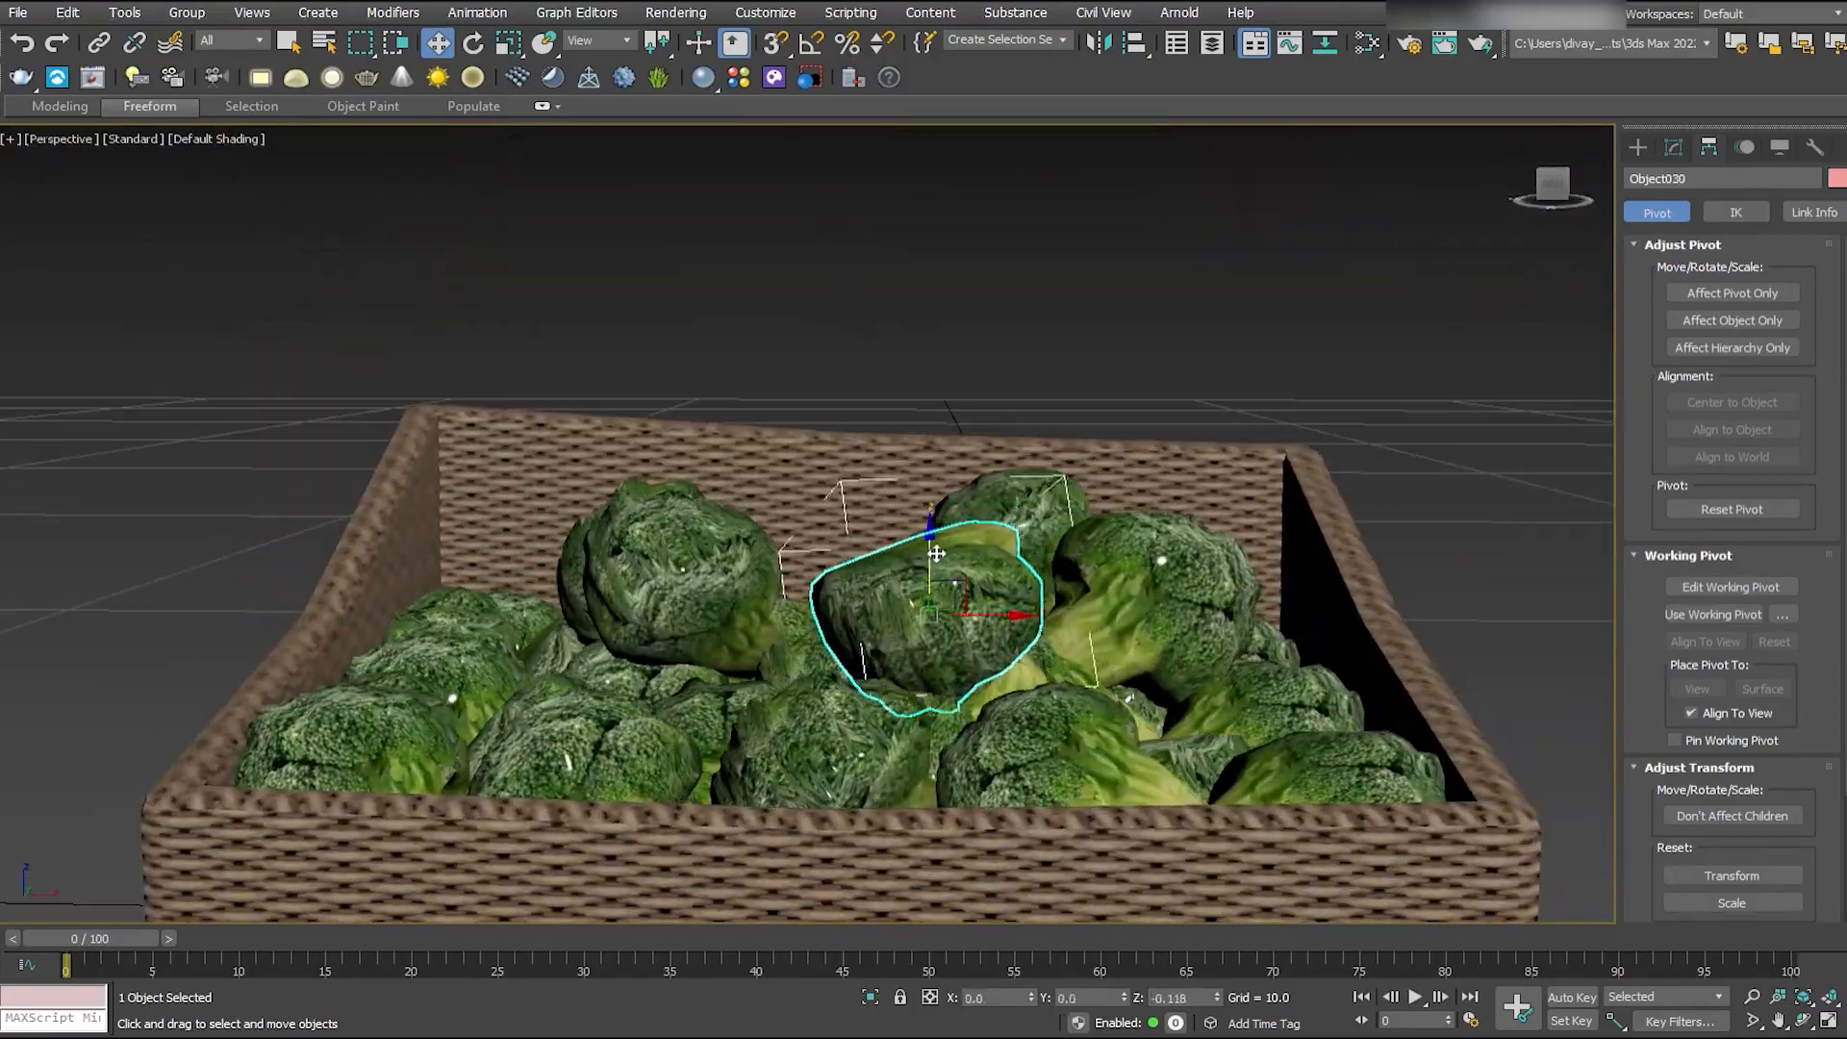
middle_click_drag(1020, 577, 1090, 624, "alt")
key("e")
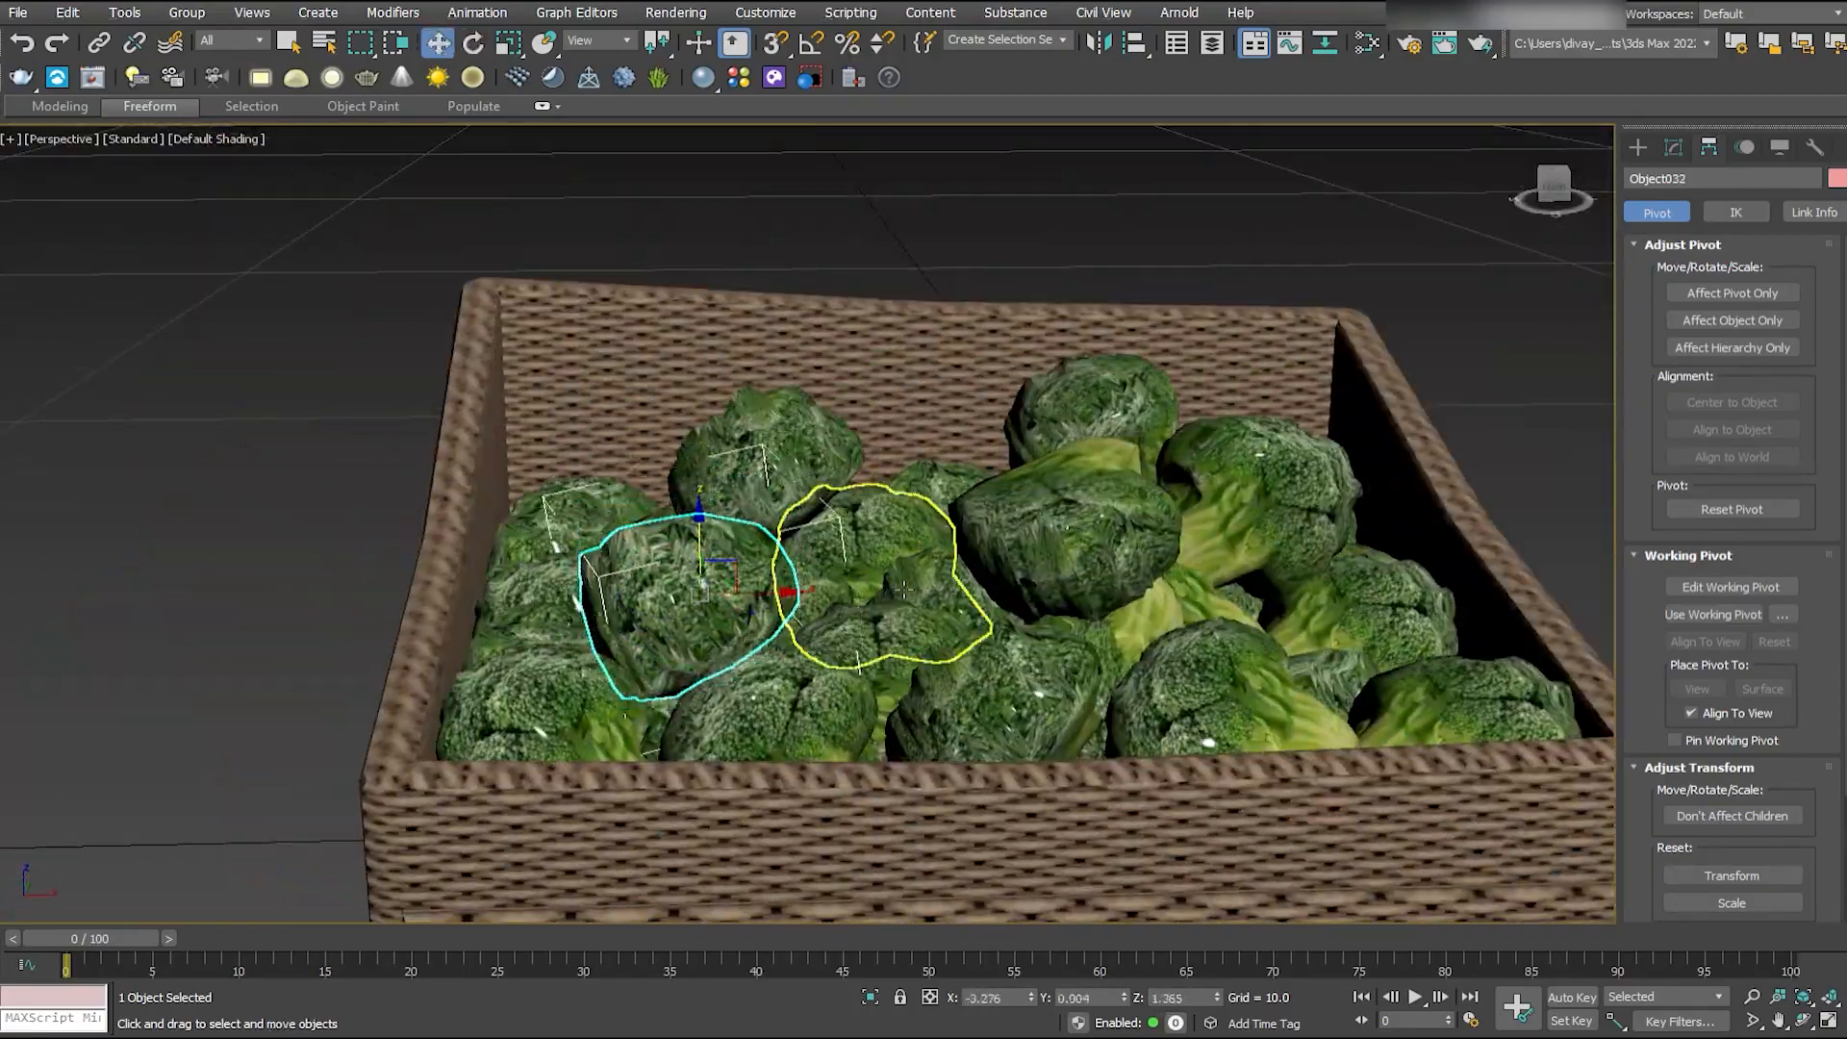
middle_click_drag(904, 589, 894, 692, "alt")
left_click(770, 474)
middle_click_drag(770, 474, 1026, 602, "alt")
left_click(739, 404)
key("e")
left_click(1005, 327)
key("w")
- Select the basket with all its broccoli heads and group them as "broccoli"
scroll(1127, 596, "up", 4)
scroll(998, 651, "down", 8)
left_click(1222, 663)
middle_click_drag(1222, 663, 433, 247, "alt")
left_click_drag(432, 247, 1265, 856)
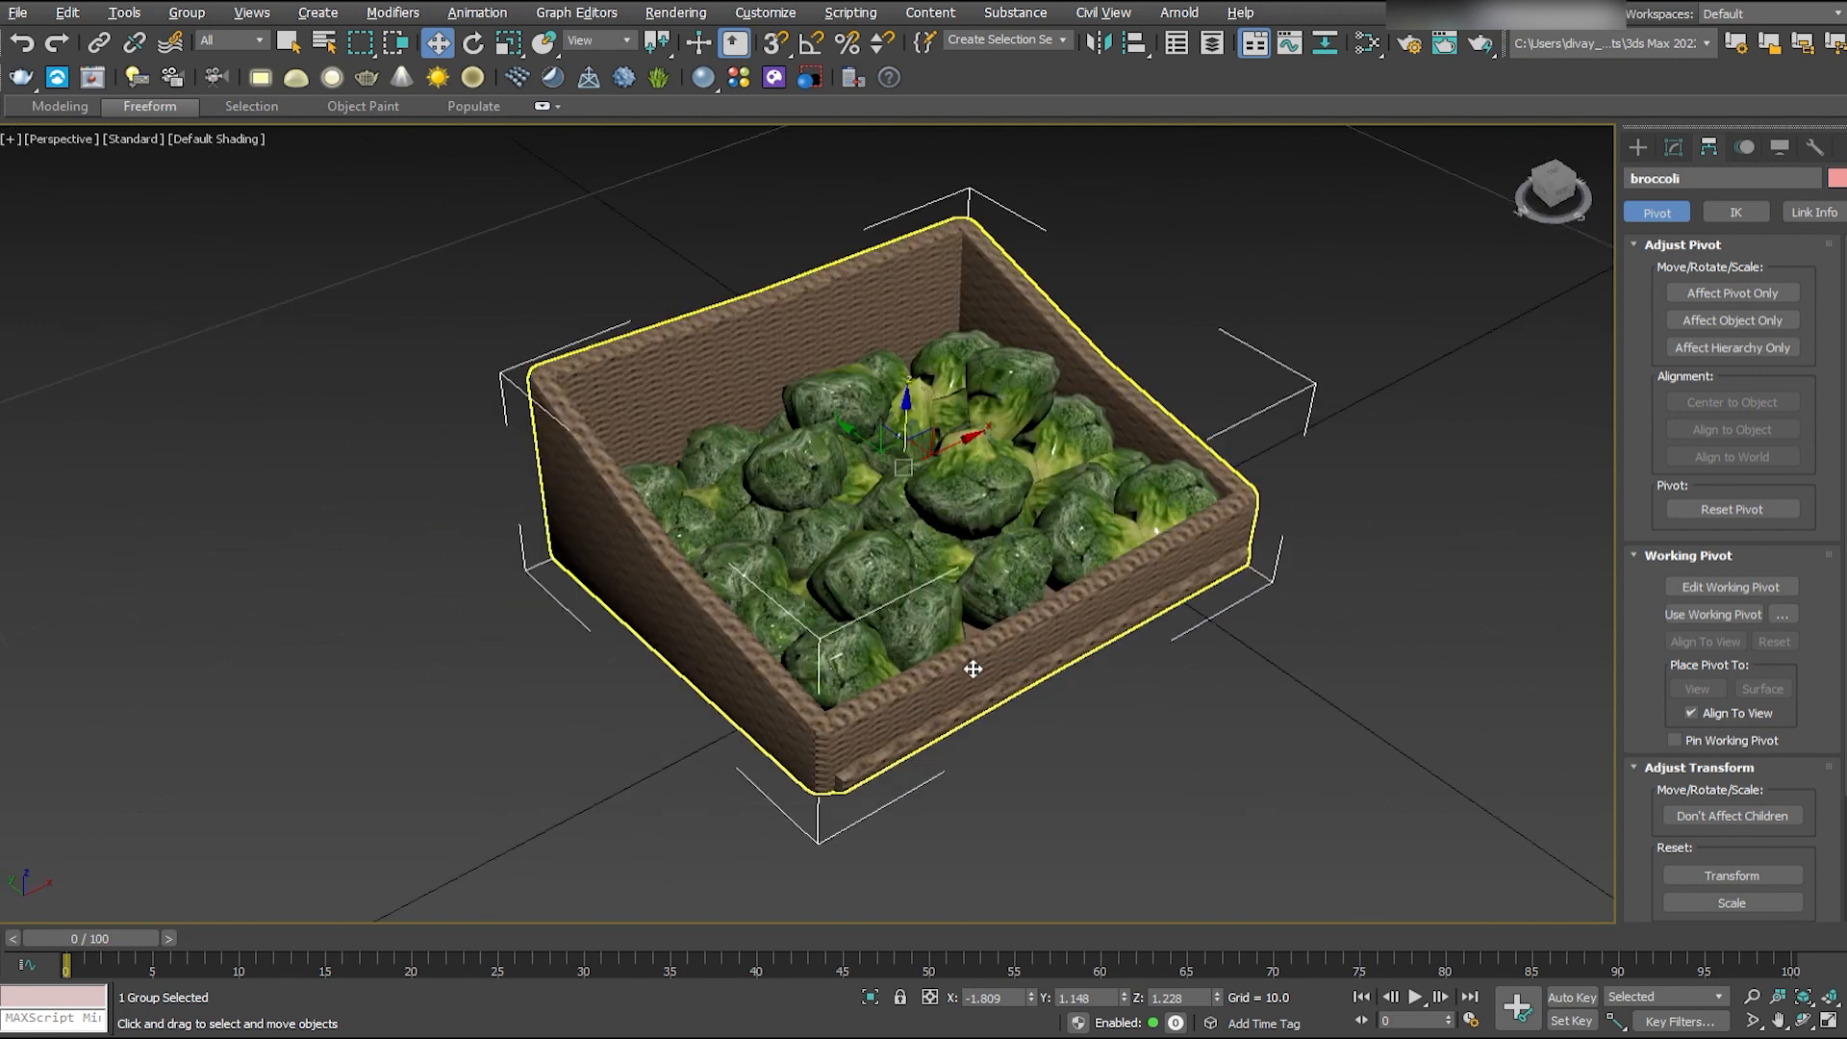
middle_click_drag(866, 660, 864, 683, "alt")
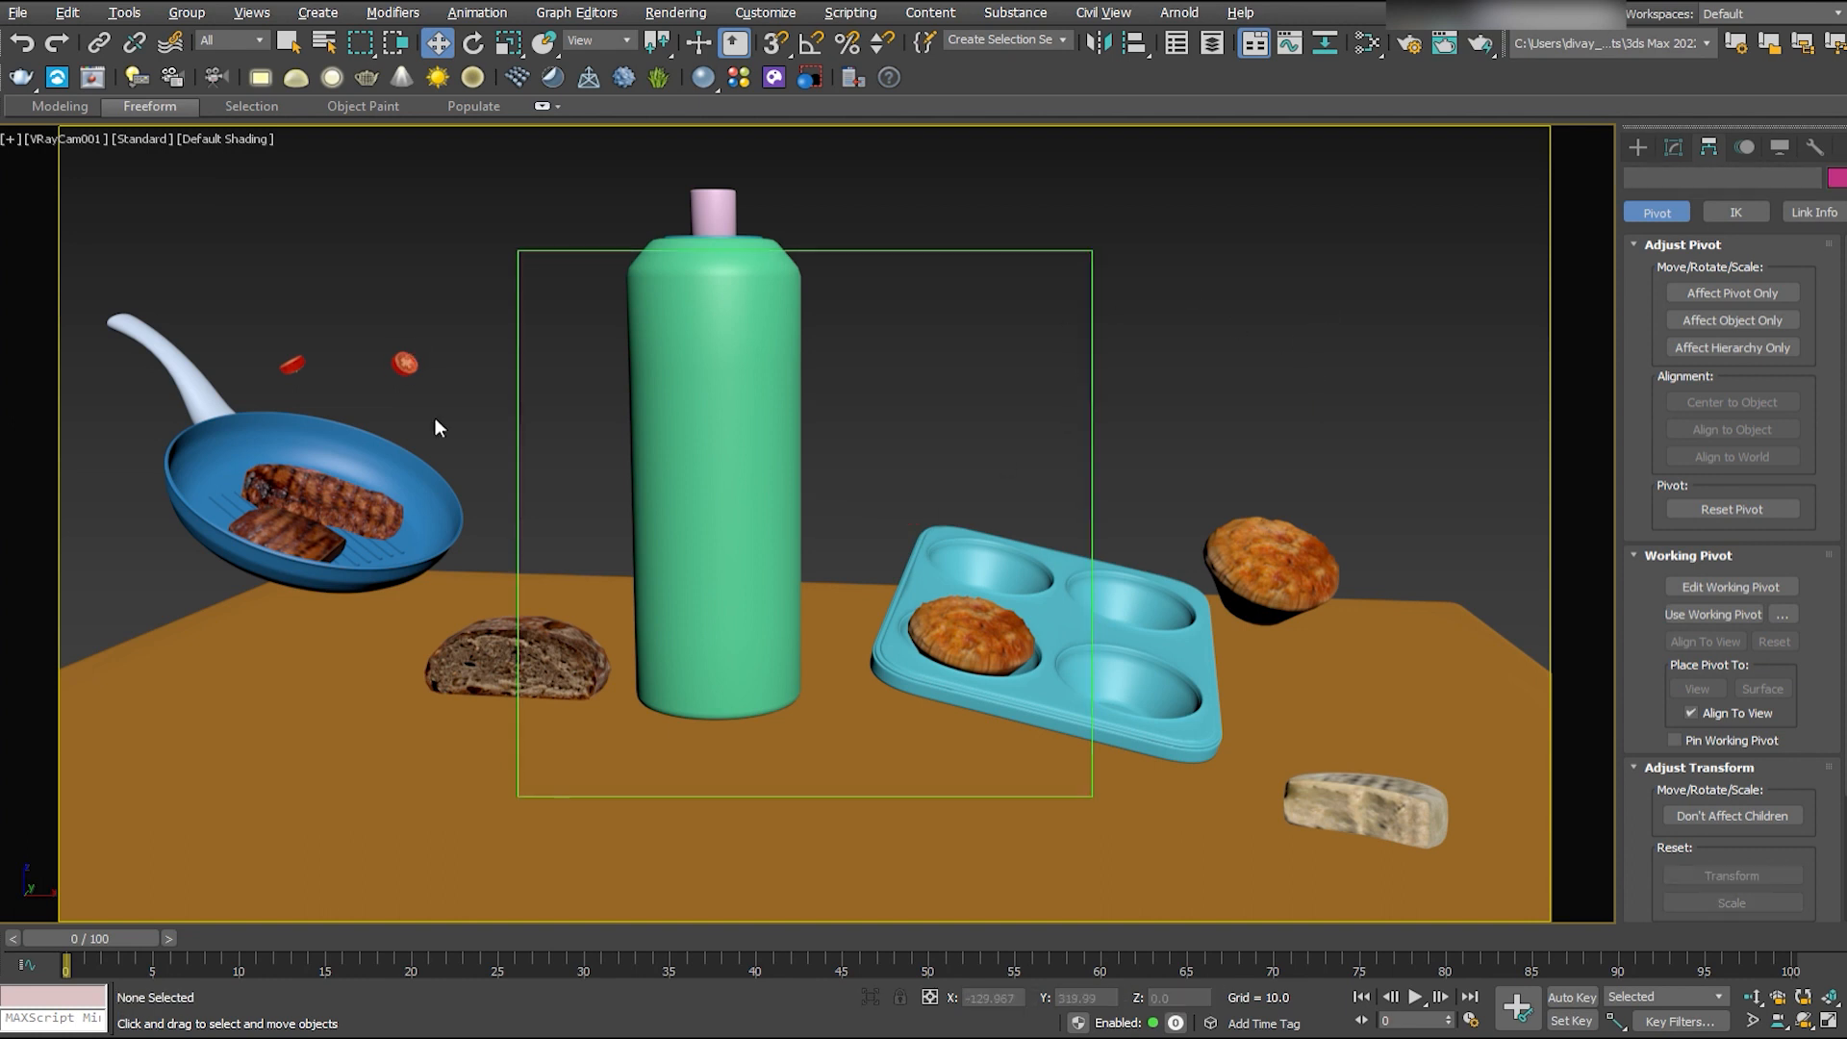
- Show edged faces and select the frying pan together with its steaks and tomato slices
left_click(293, 367, "ctrl")
key("F4")
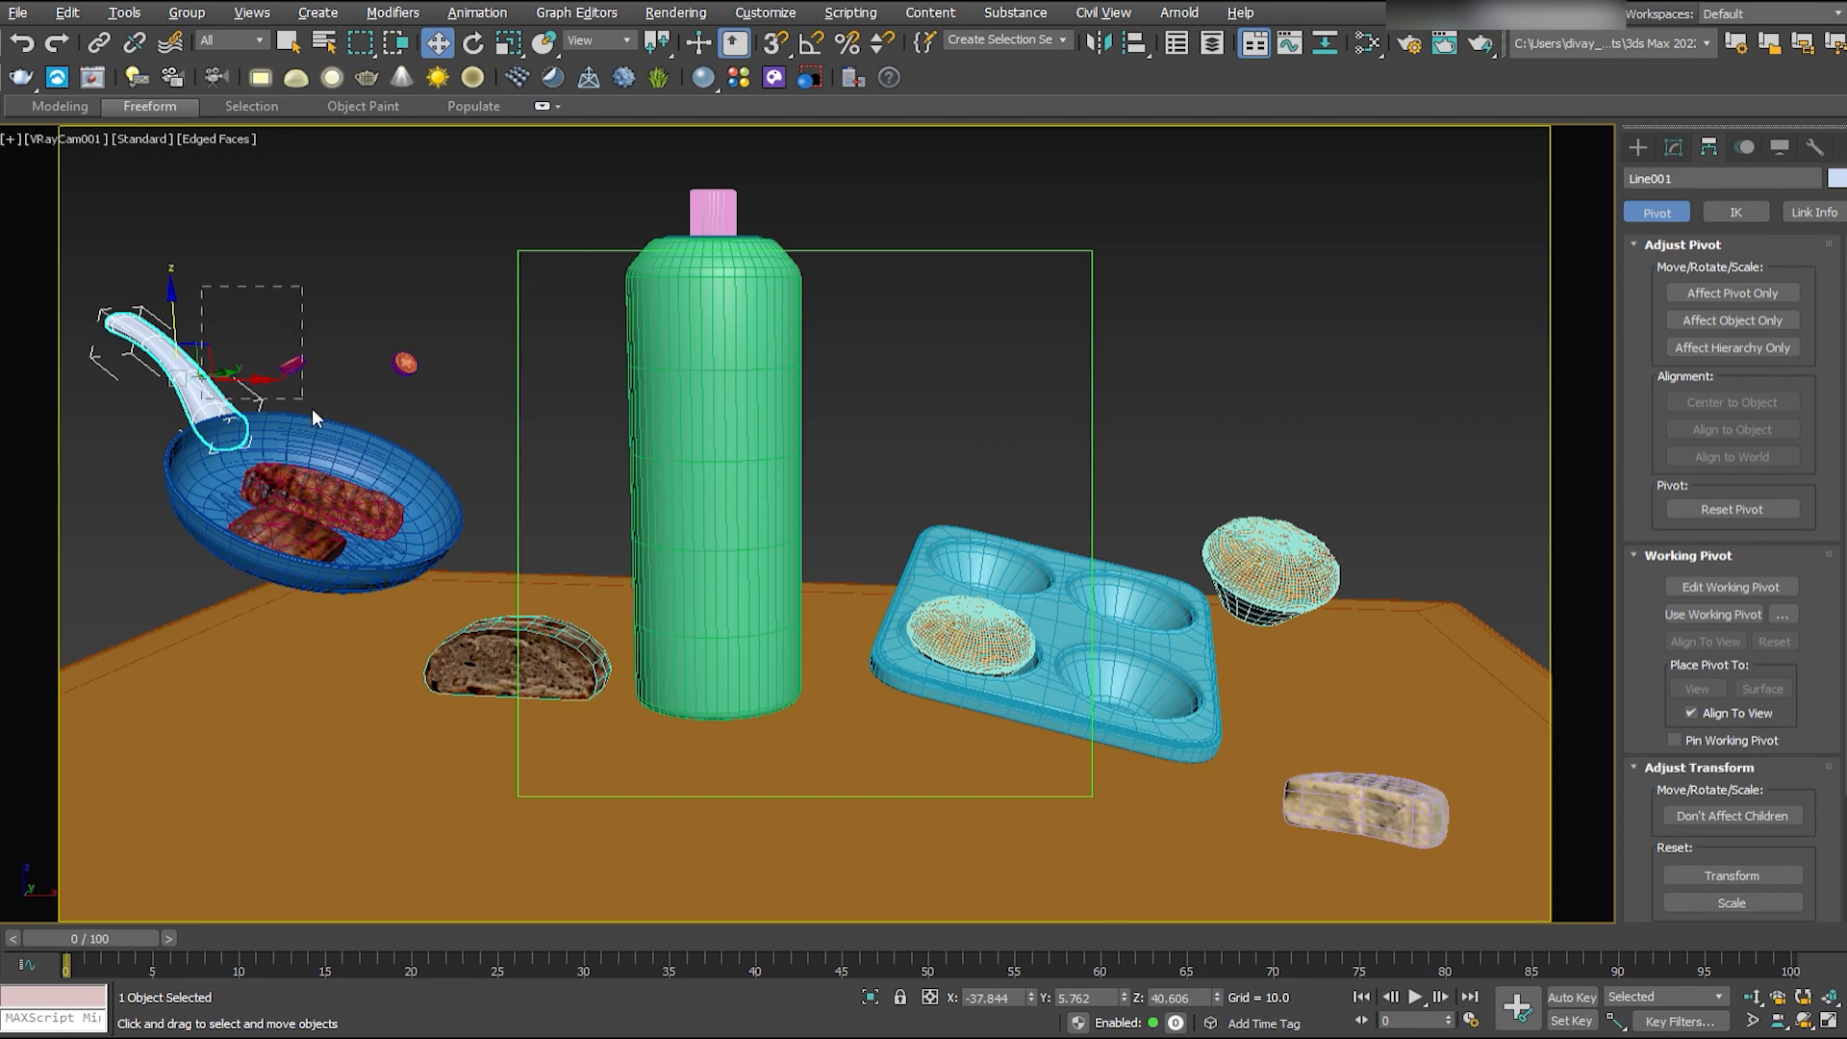
left_click_drag(313, 410, 421, 544)
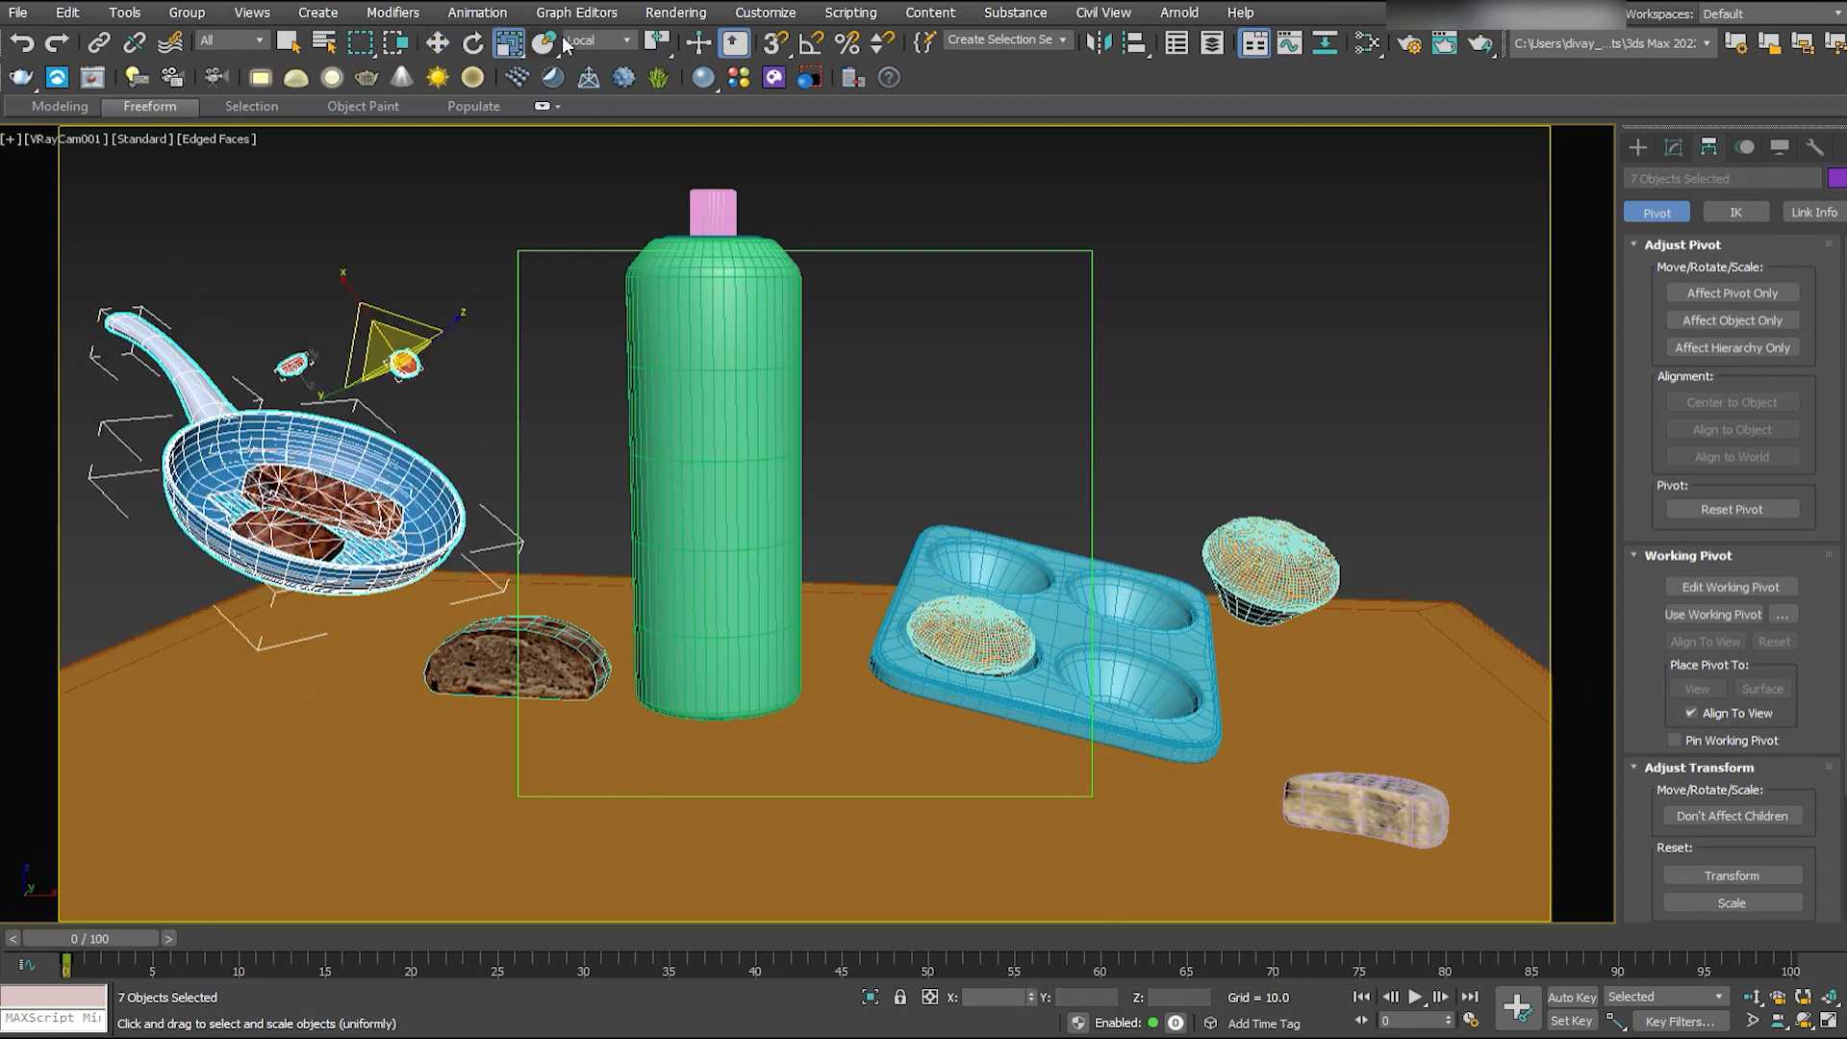
left_click_drag(313, 450, 316, 415)
key("w")
left_click_drag(511, 328, 591, 344)
key("ctrl+z")
left_click(521, 334)
key("ctrl+z")
key("ctrl+z")
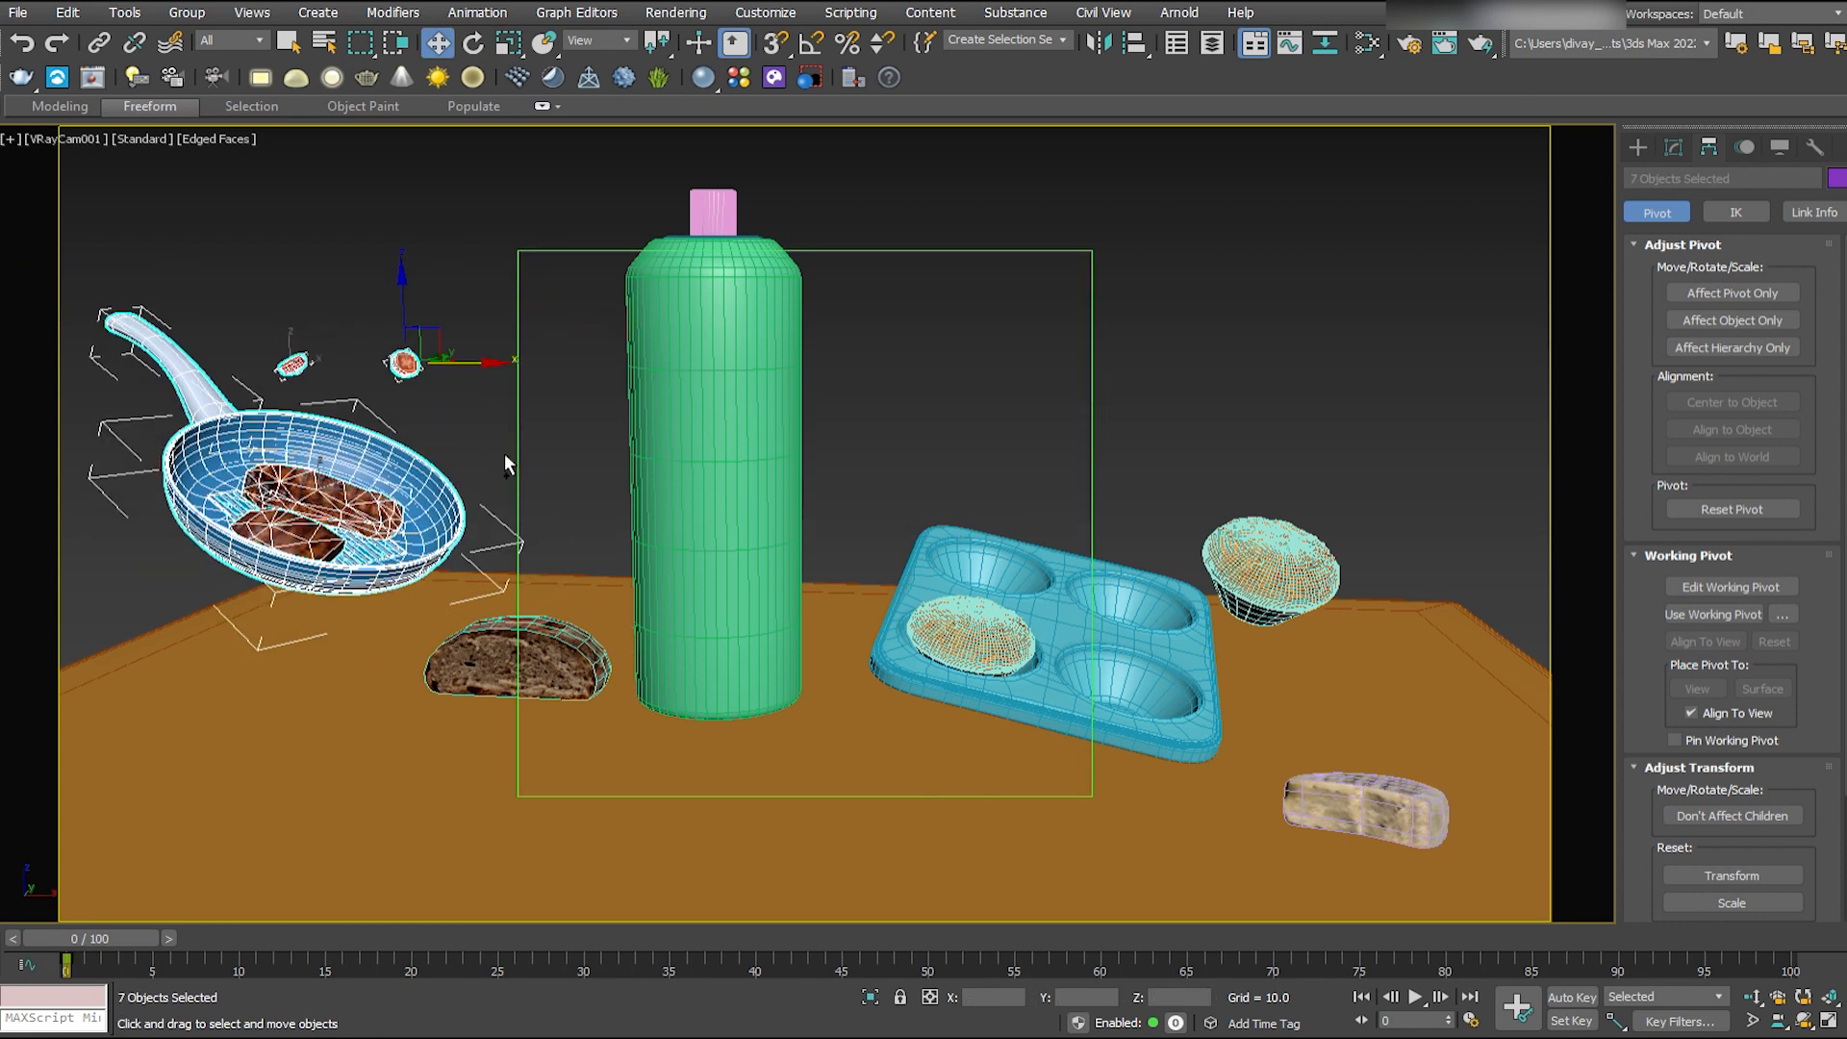
- Move the frying pan, steaks and tomato slices closer to the bottle and enlarge them together
left_click_drag(486, 364, 586, 375)
left_click_drag(411, 450, 411, 431)
key("w")
left_click_drag(501, 501, 425, 485)
- Enlarge the two steaks and position them so they fill more of the frying pan
left_click(393, 546)
key("r")
mouse_move(358, 568)
left_mouse_down()
mouse_move(404, 538)
mouse_move(346, 577)
mouse_move(385, 549)
left_mouse_up()
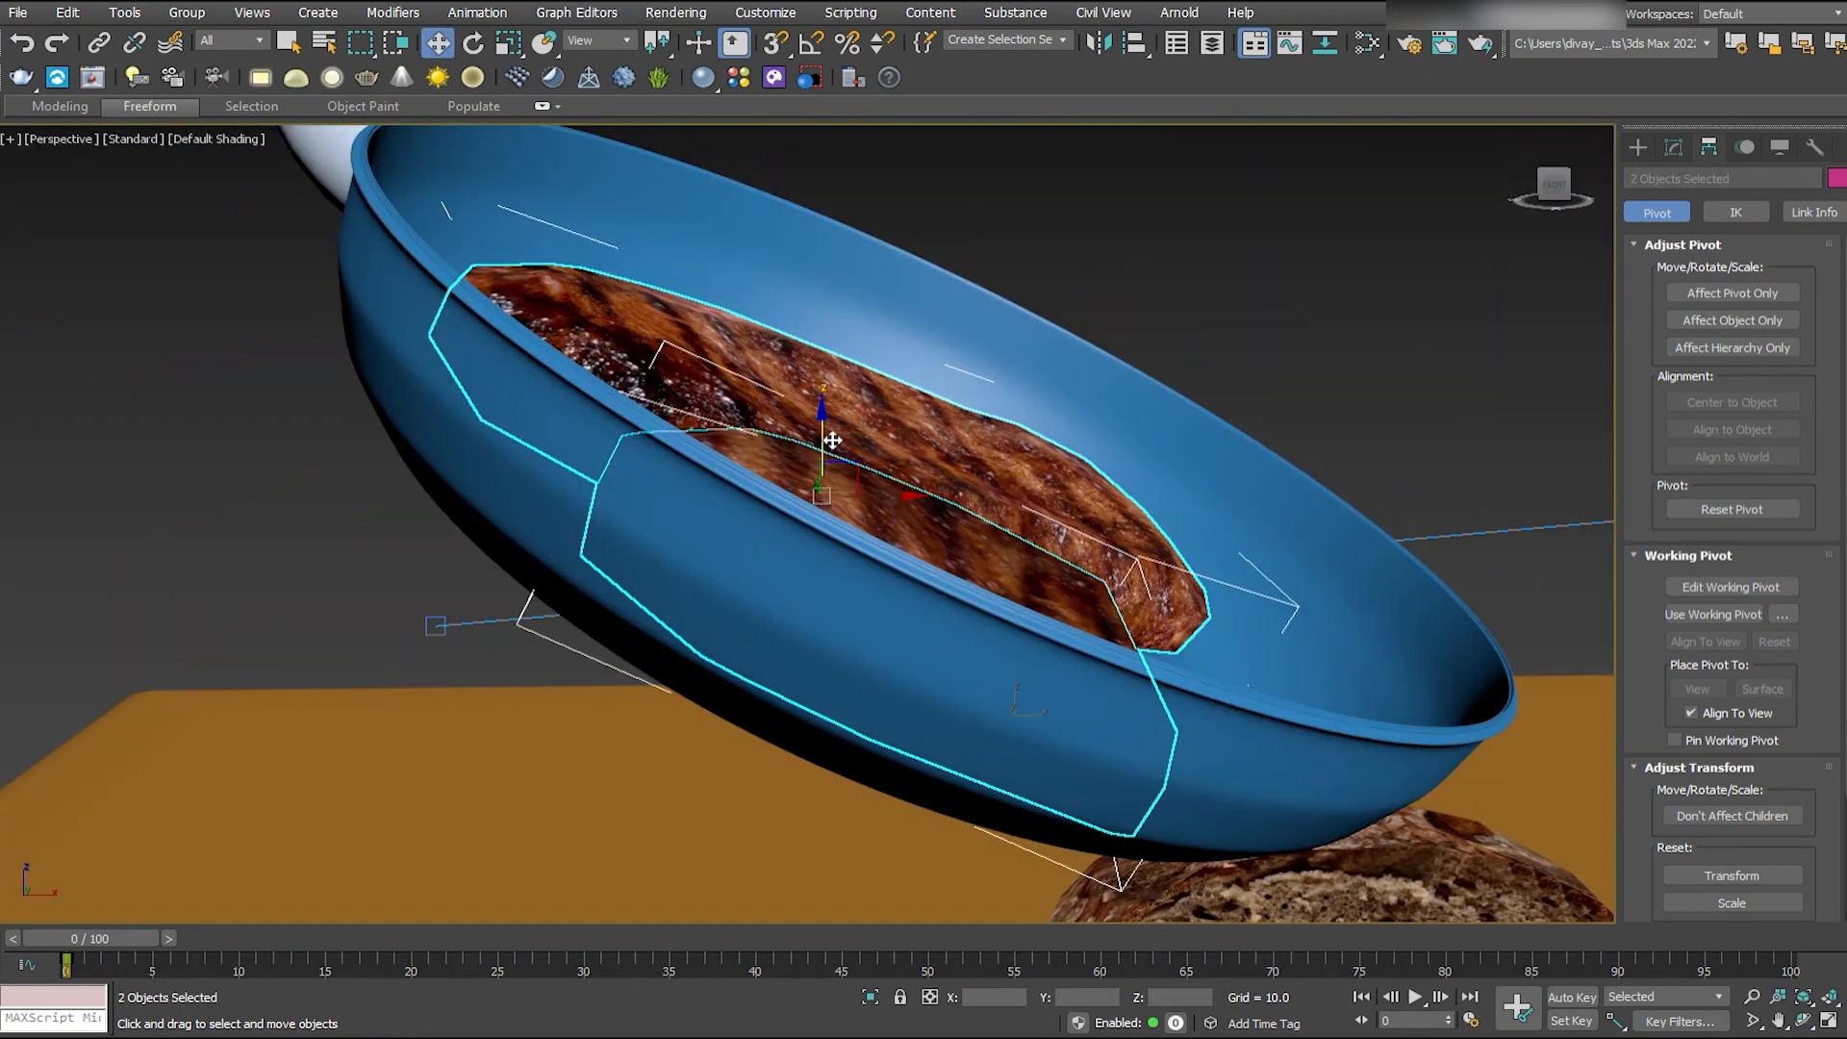
key("alt+w")
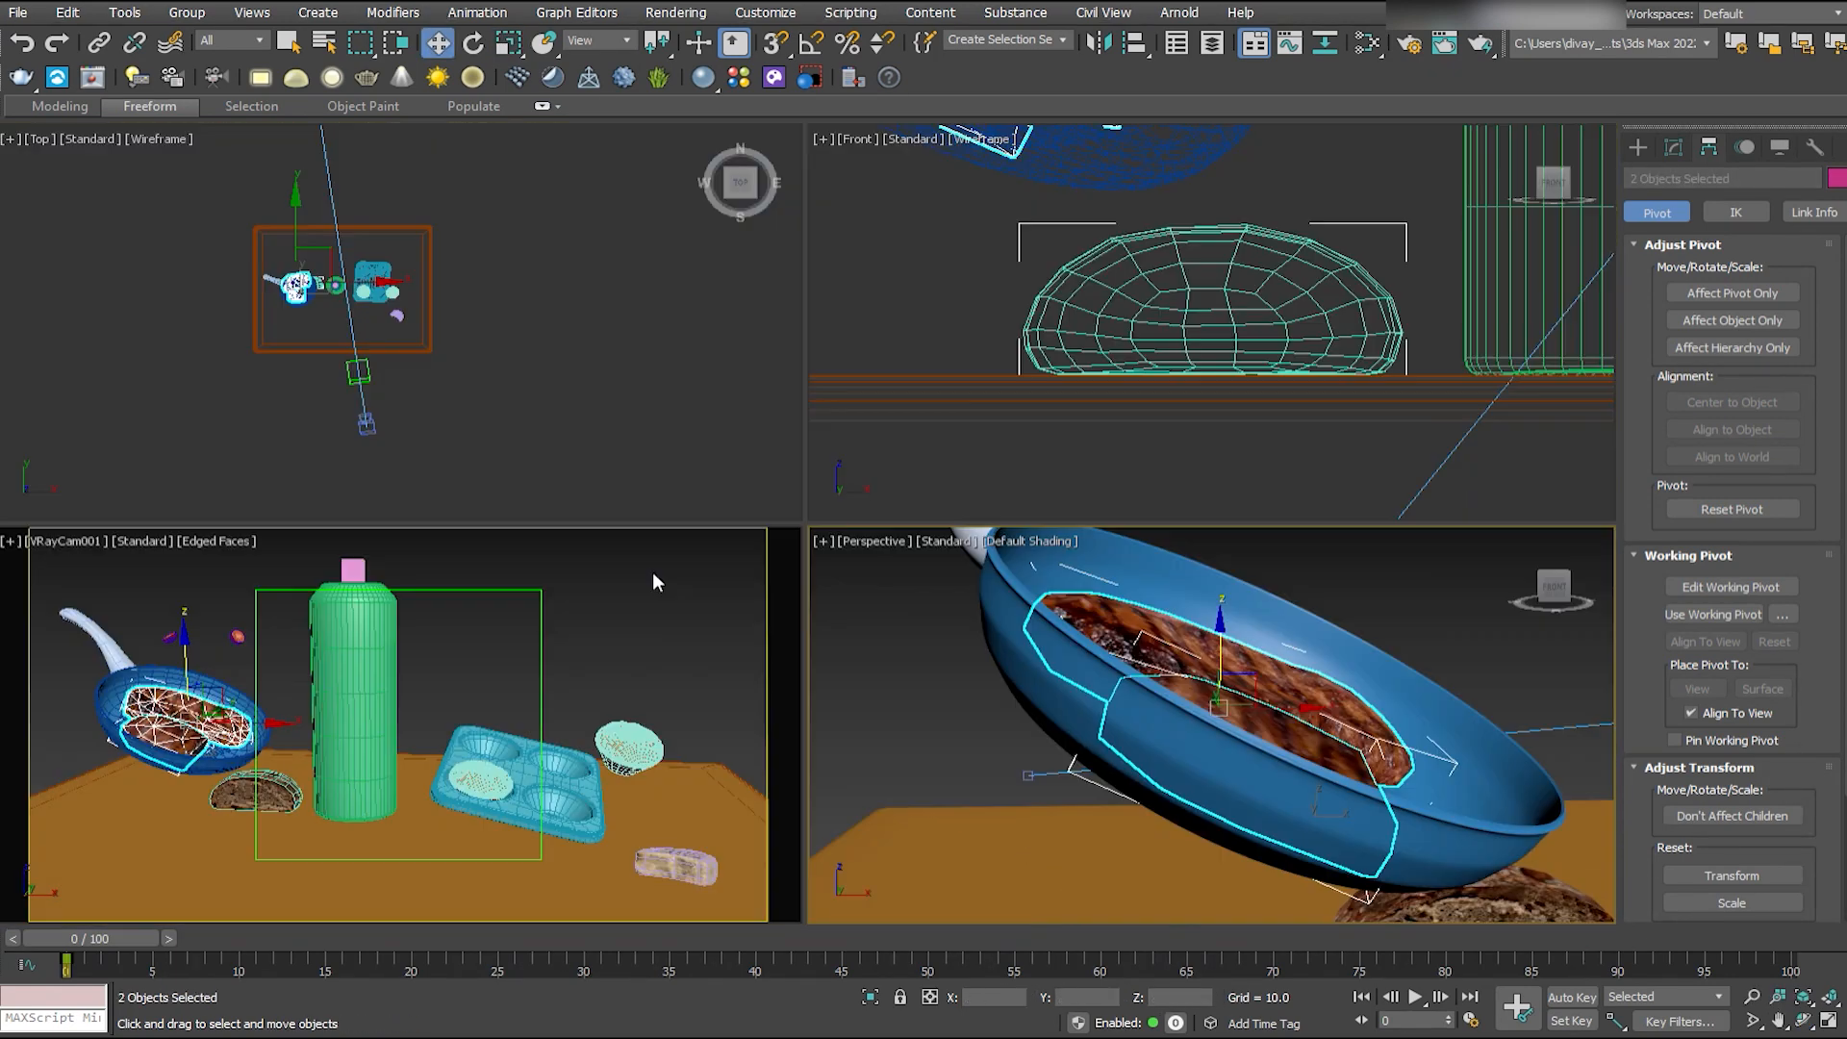
key("alt+w")
- Copy a tomato slice to just above the steaks and rotate the copy to a different angle
left_click(479, 345)
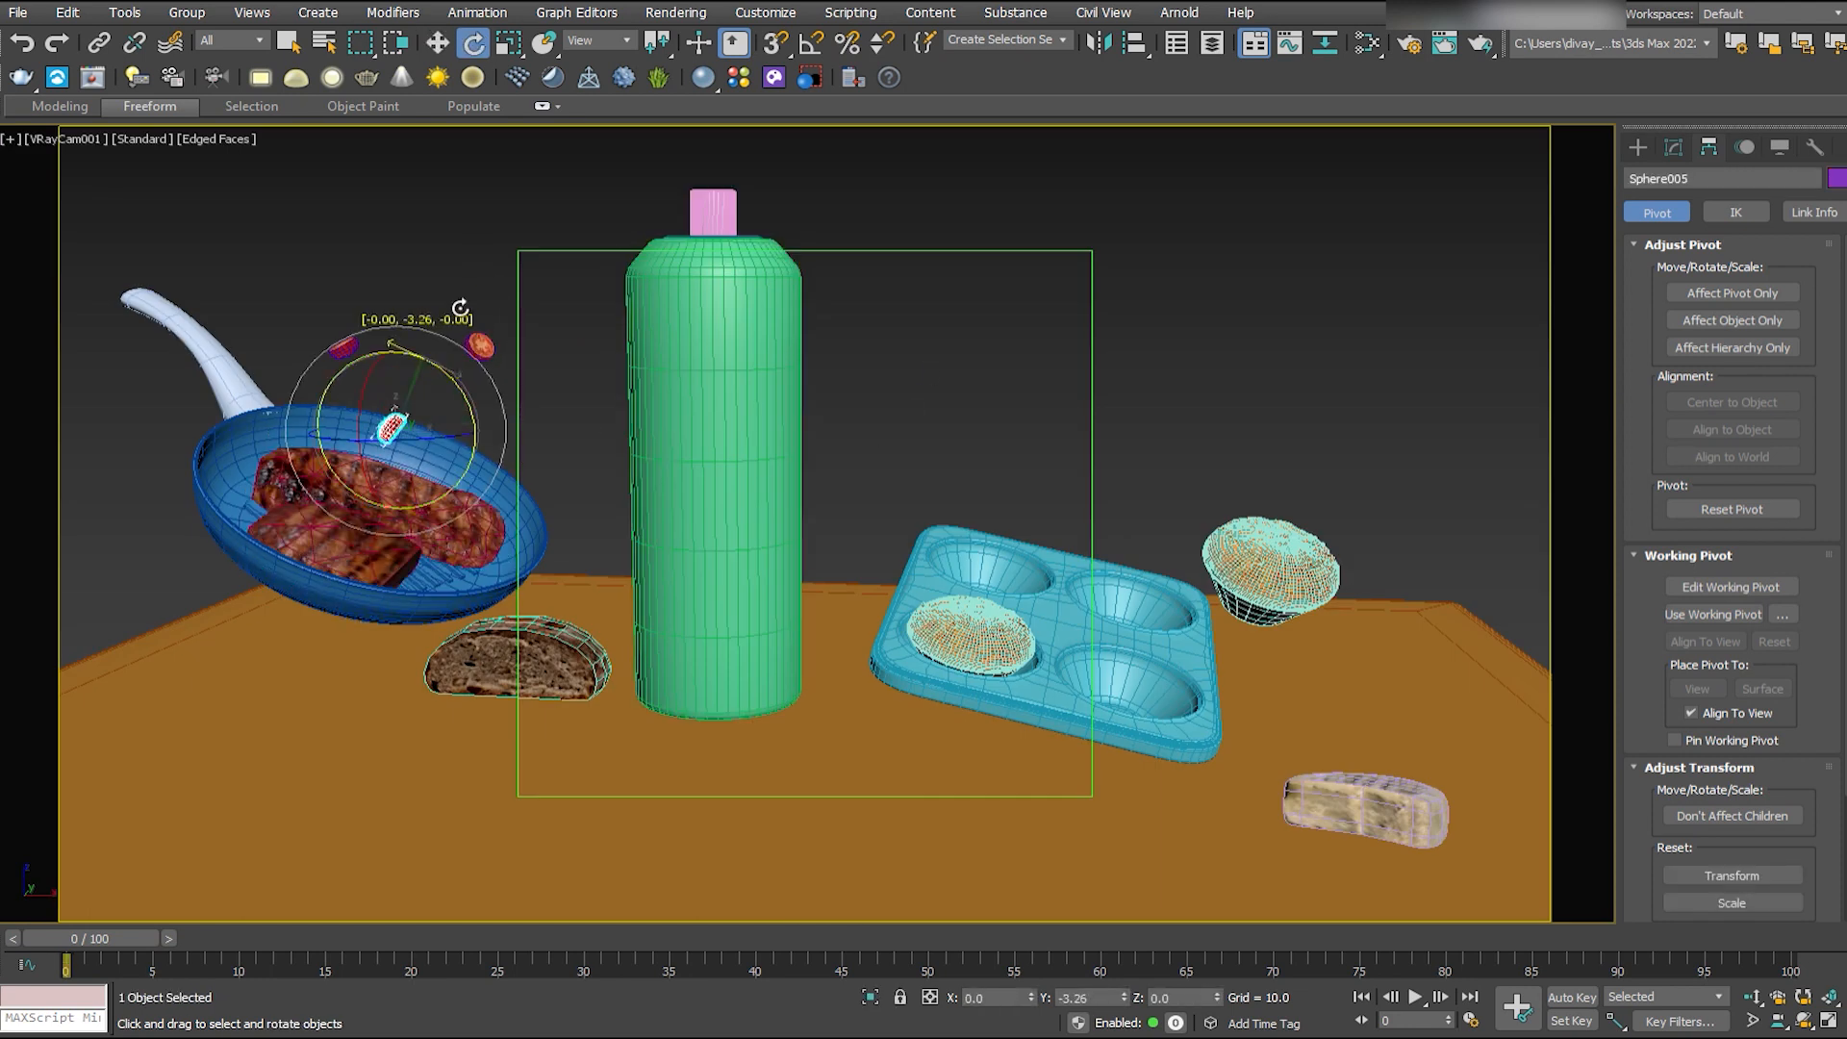
left_click(435, 227)
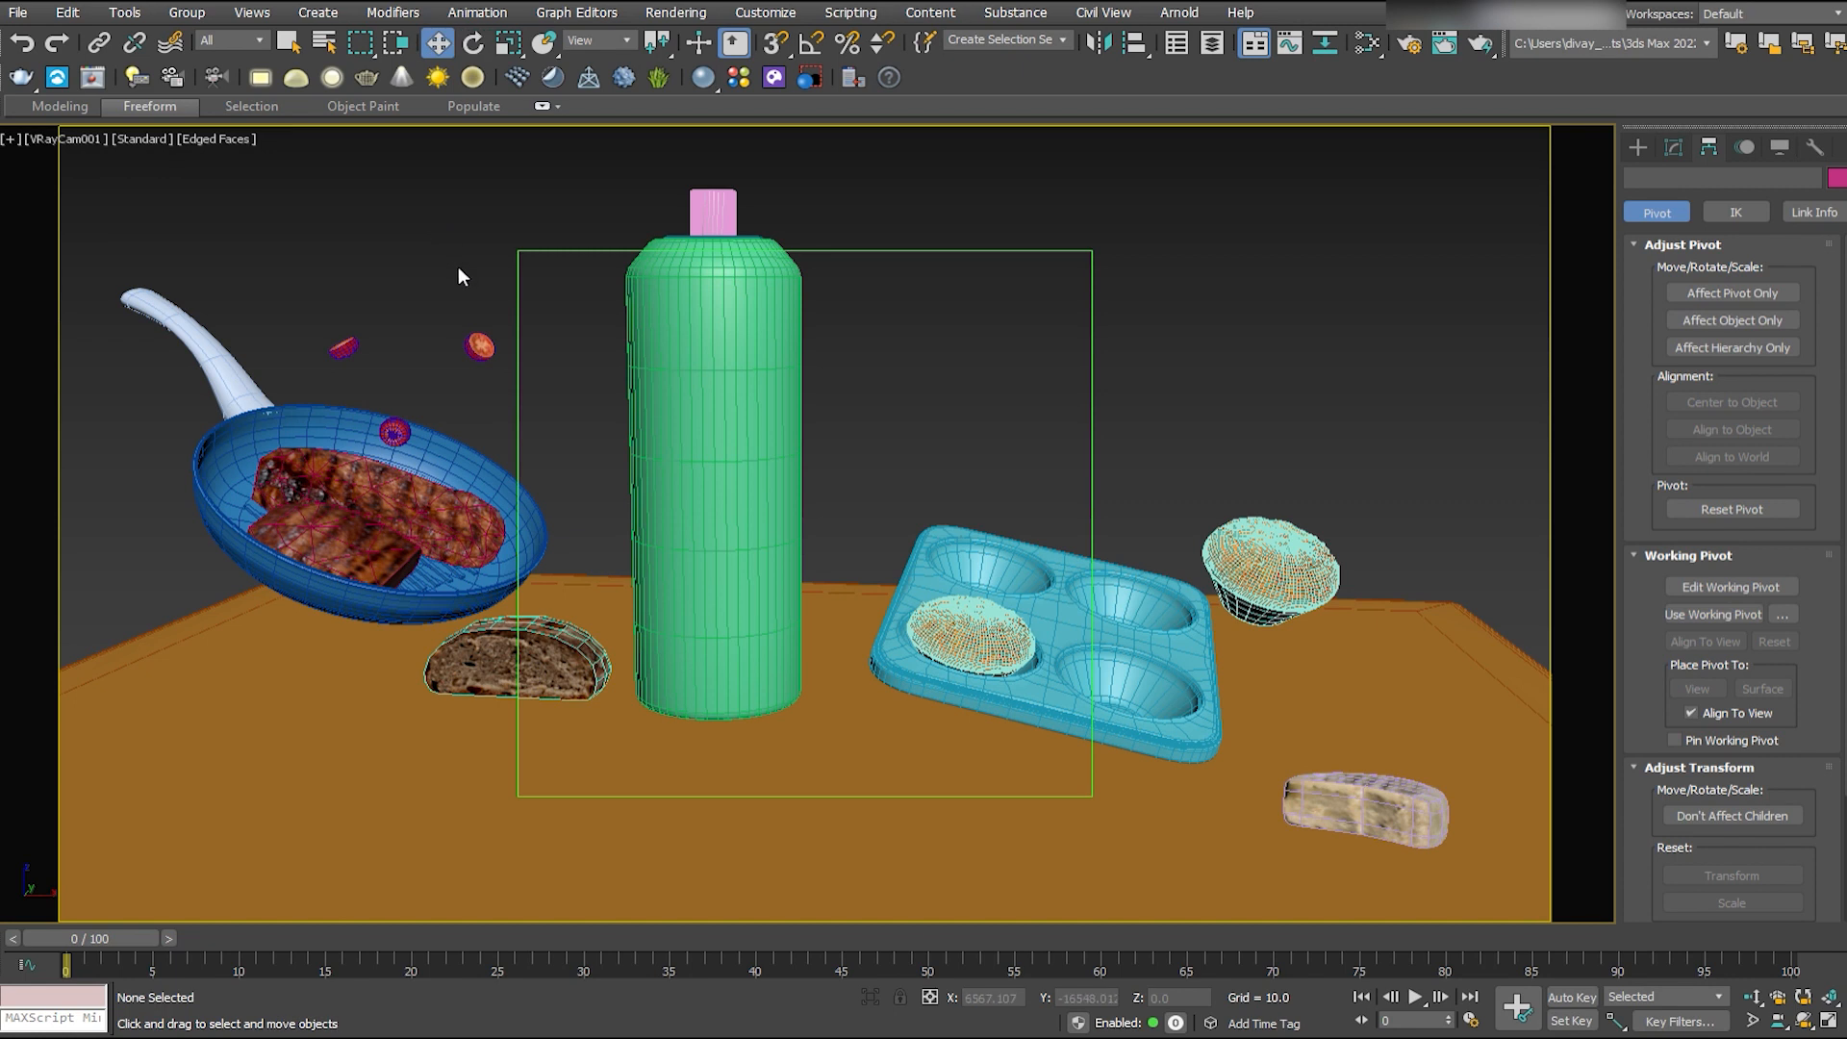
- Tilt the spray bottle toward the frying pan and shift it closer to the pan
left_click(755, 455)
left_click_drag(781, 306, 767, 287)
left_click_drag(847, 463, 776, 462)
- Duplicate the spray bottle in front of the original and tilt the copy the opposite way
key("alt+w")
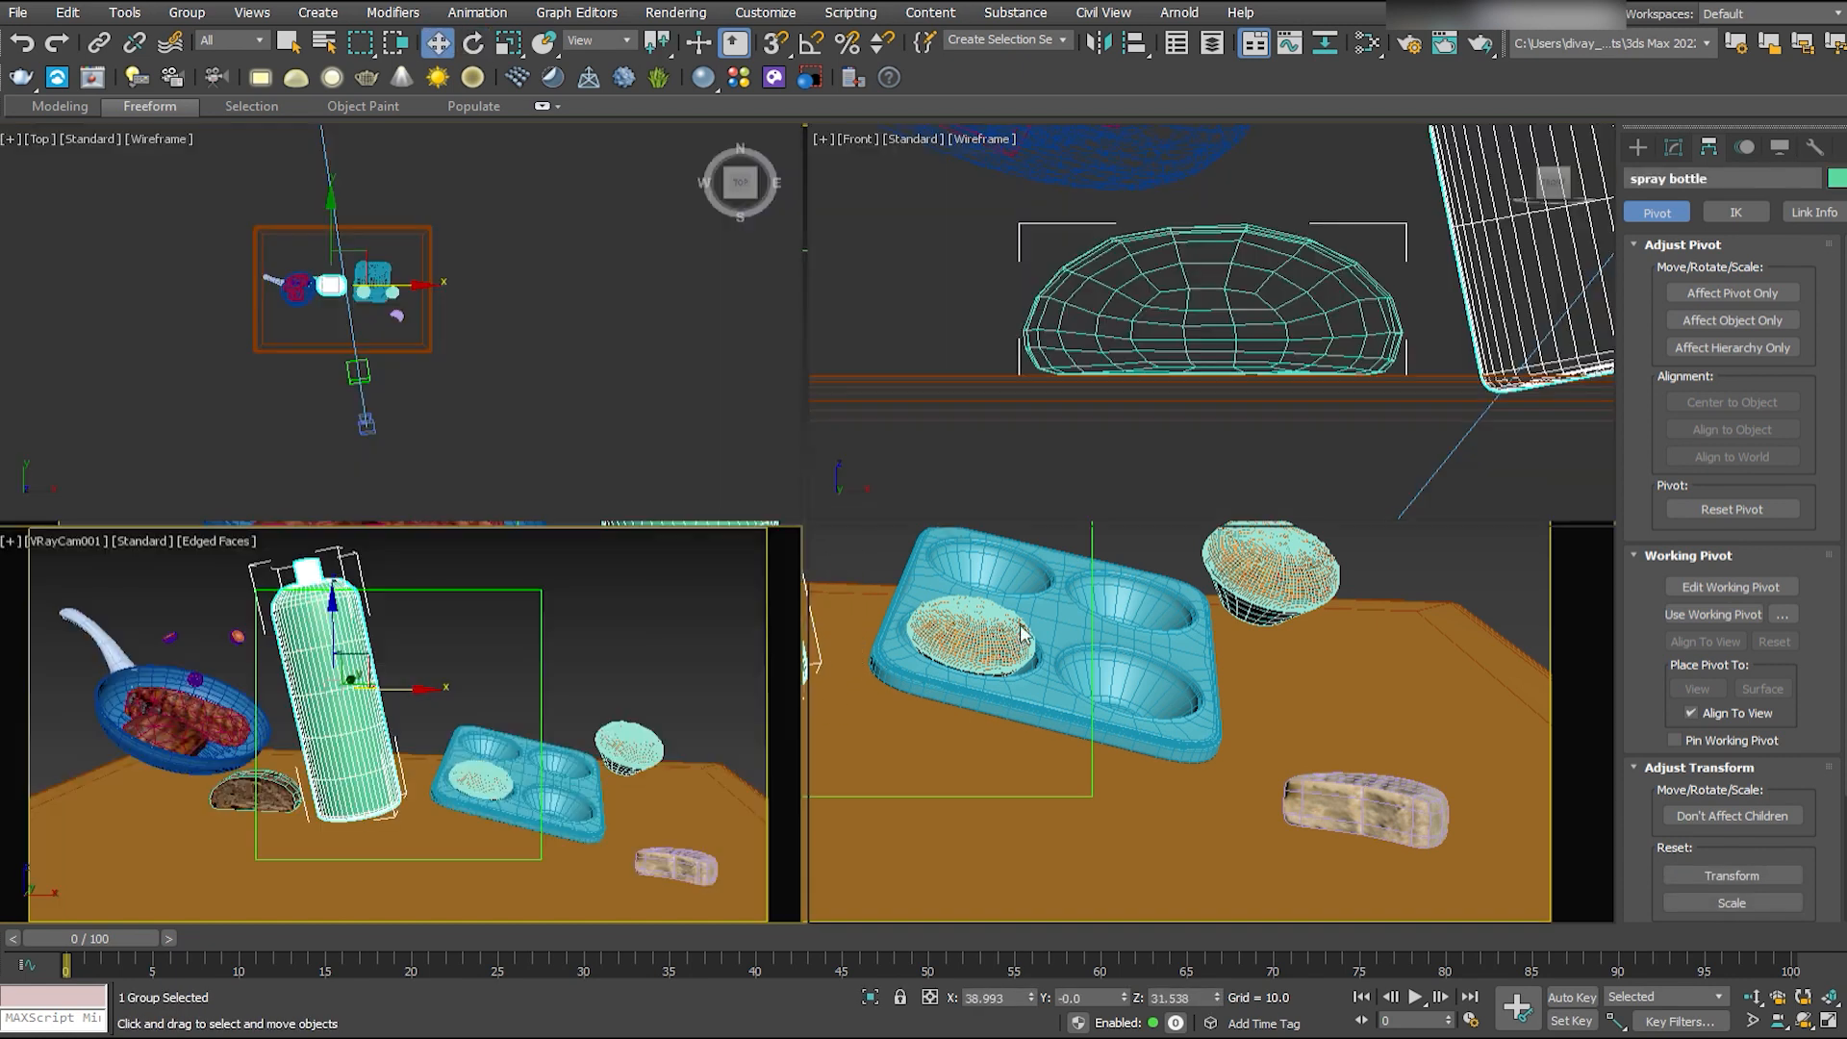
middle_click(462, 346)
key("alt+w")
scroll(921, 452, "up", 5)
middle_click_drag(568, 404, 1000, 481)
mouse_move(1000, 491)
left_mouse_down()
mouse_move(1000, 275)
mouse_move(923, 619)
mouse_move(1003, 647)
mouse_move(923, 620)
mouse_move(1038, 621)
left_mouse_up()
key("w")
left_click_drag(1014, 705, 1140, 702)
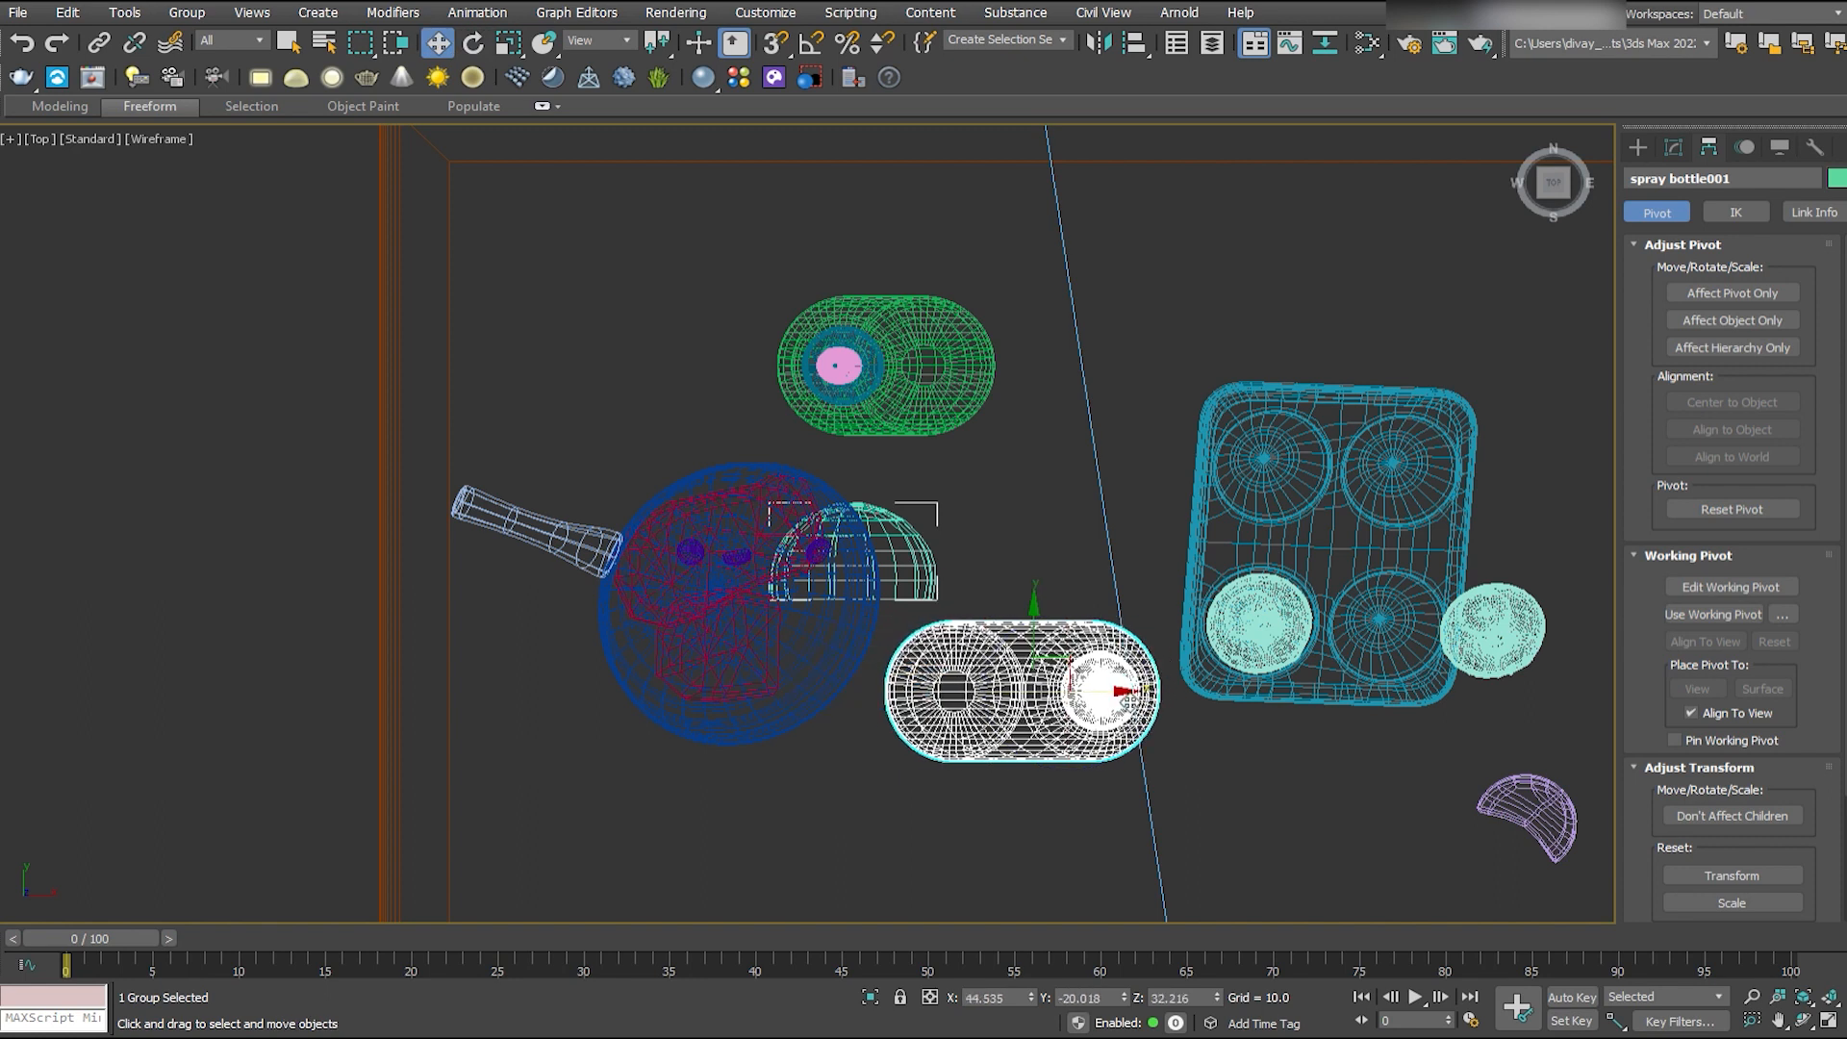
key("alt+w")
middle_click(645, 664)
key("alt+w")
key("r")
left_click_drag(735, 369, 730, 344)
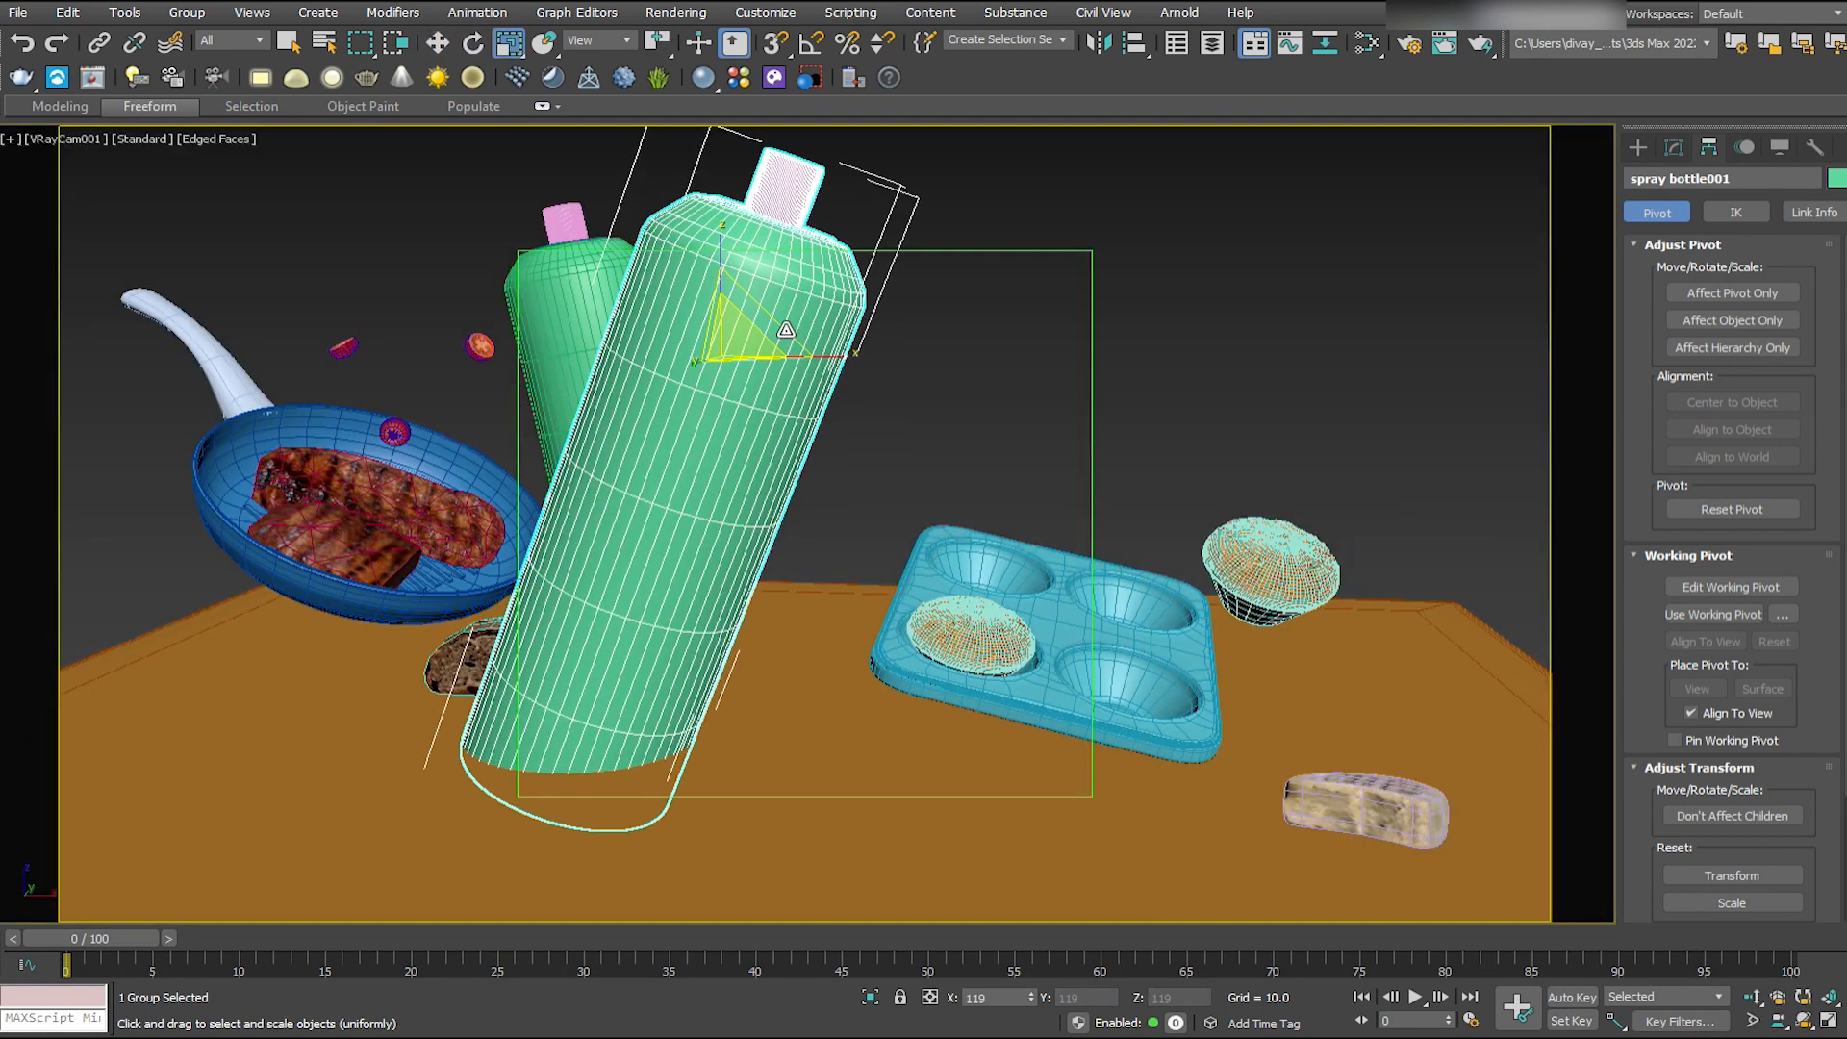
key("ctrl+z")
- Move the front spray bottle over toward the muffin tray and raise it slightly
key("w")
mouse_move(705, 457)
left_mouse_down()
mouse_move(690, 494)
mouse_move(847, 409)
mouse_move(775, 448)
mouse_move(826, 416)
left_mouse_up()
left_click(1332, 276)
- Enlarge and tilt the muffin floating beside the tray
left_click(1140, 615)
left_click(1279, 574)
left_click_drag(1313, 569, 1347, 544)
key("w")
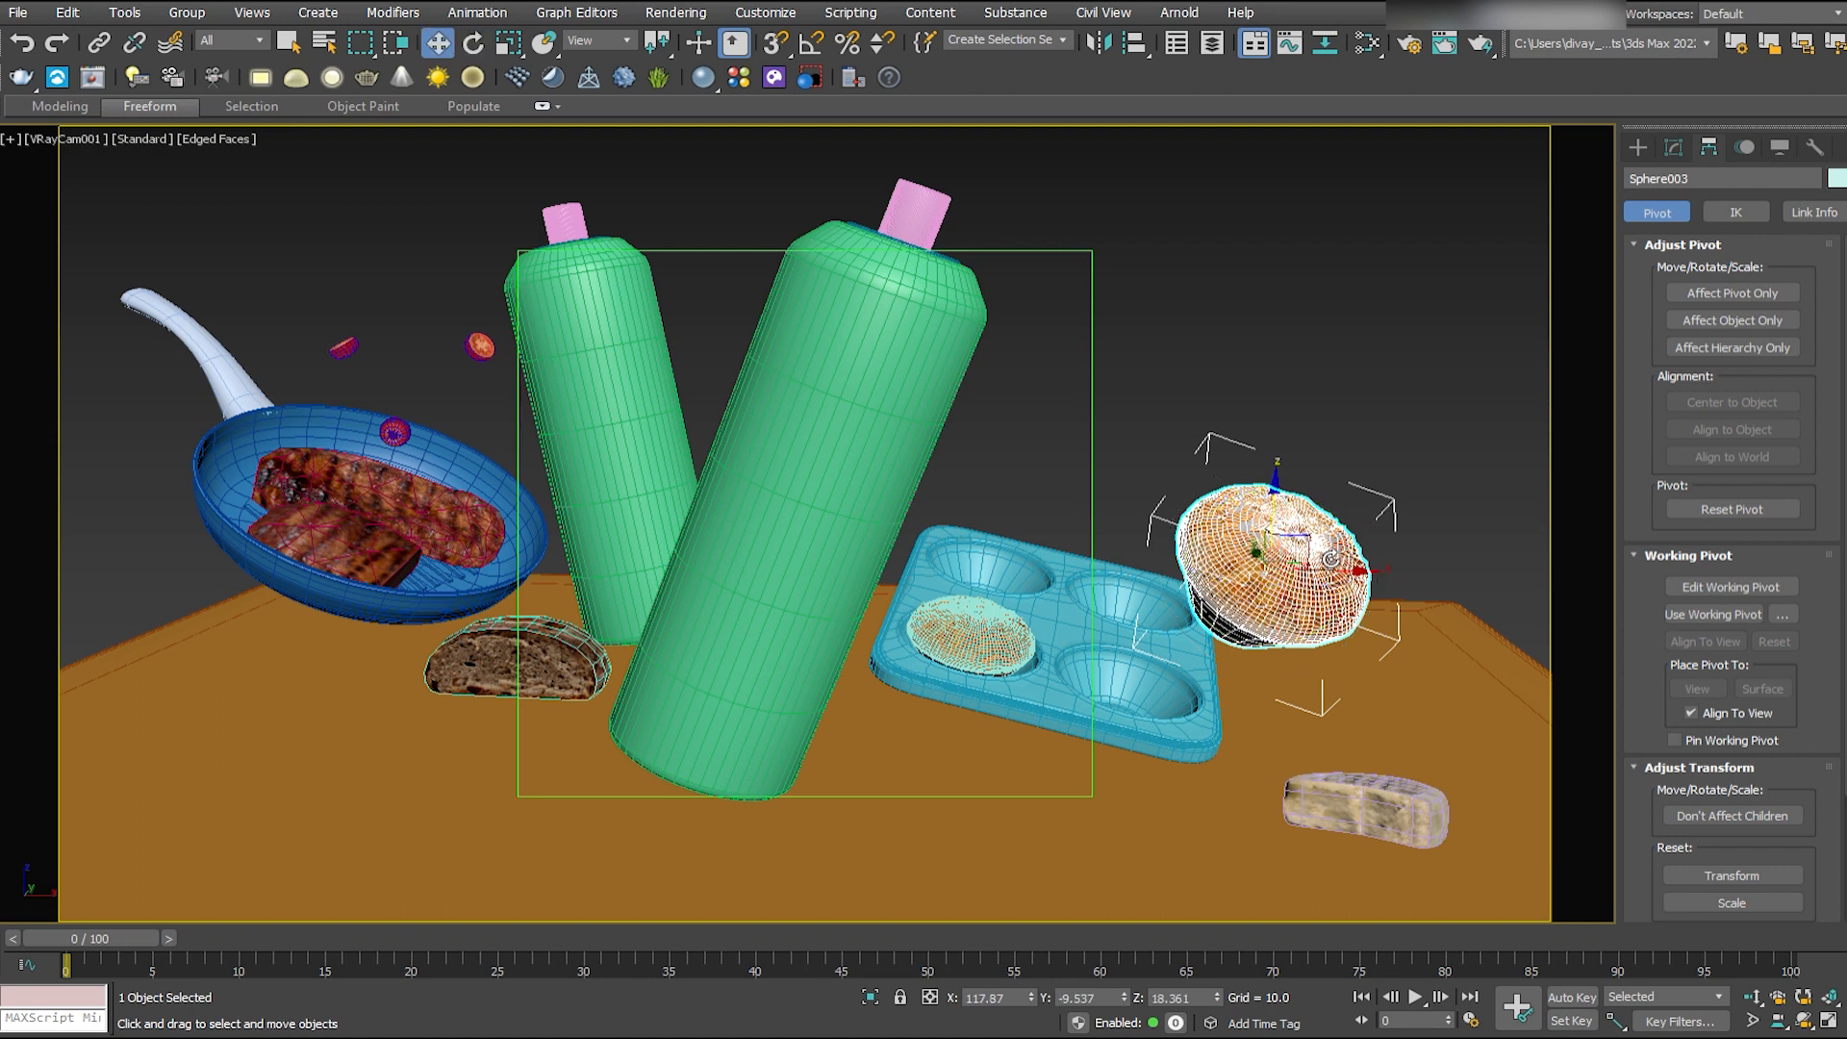
- Frame the floating muffin in the perspective view and select its polygons at the Editable Poly level
key("p")
key("z")
middle_click_drag(1178, 672, 1233, 644, "alt")
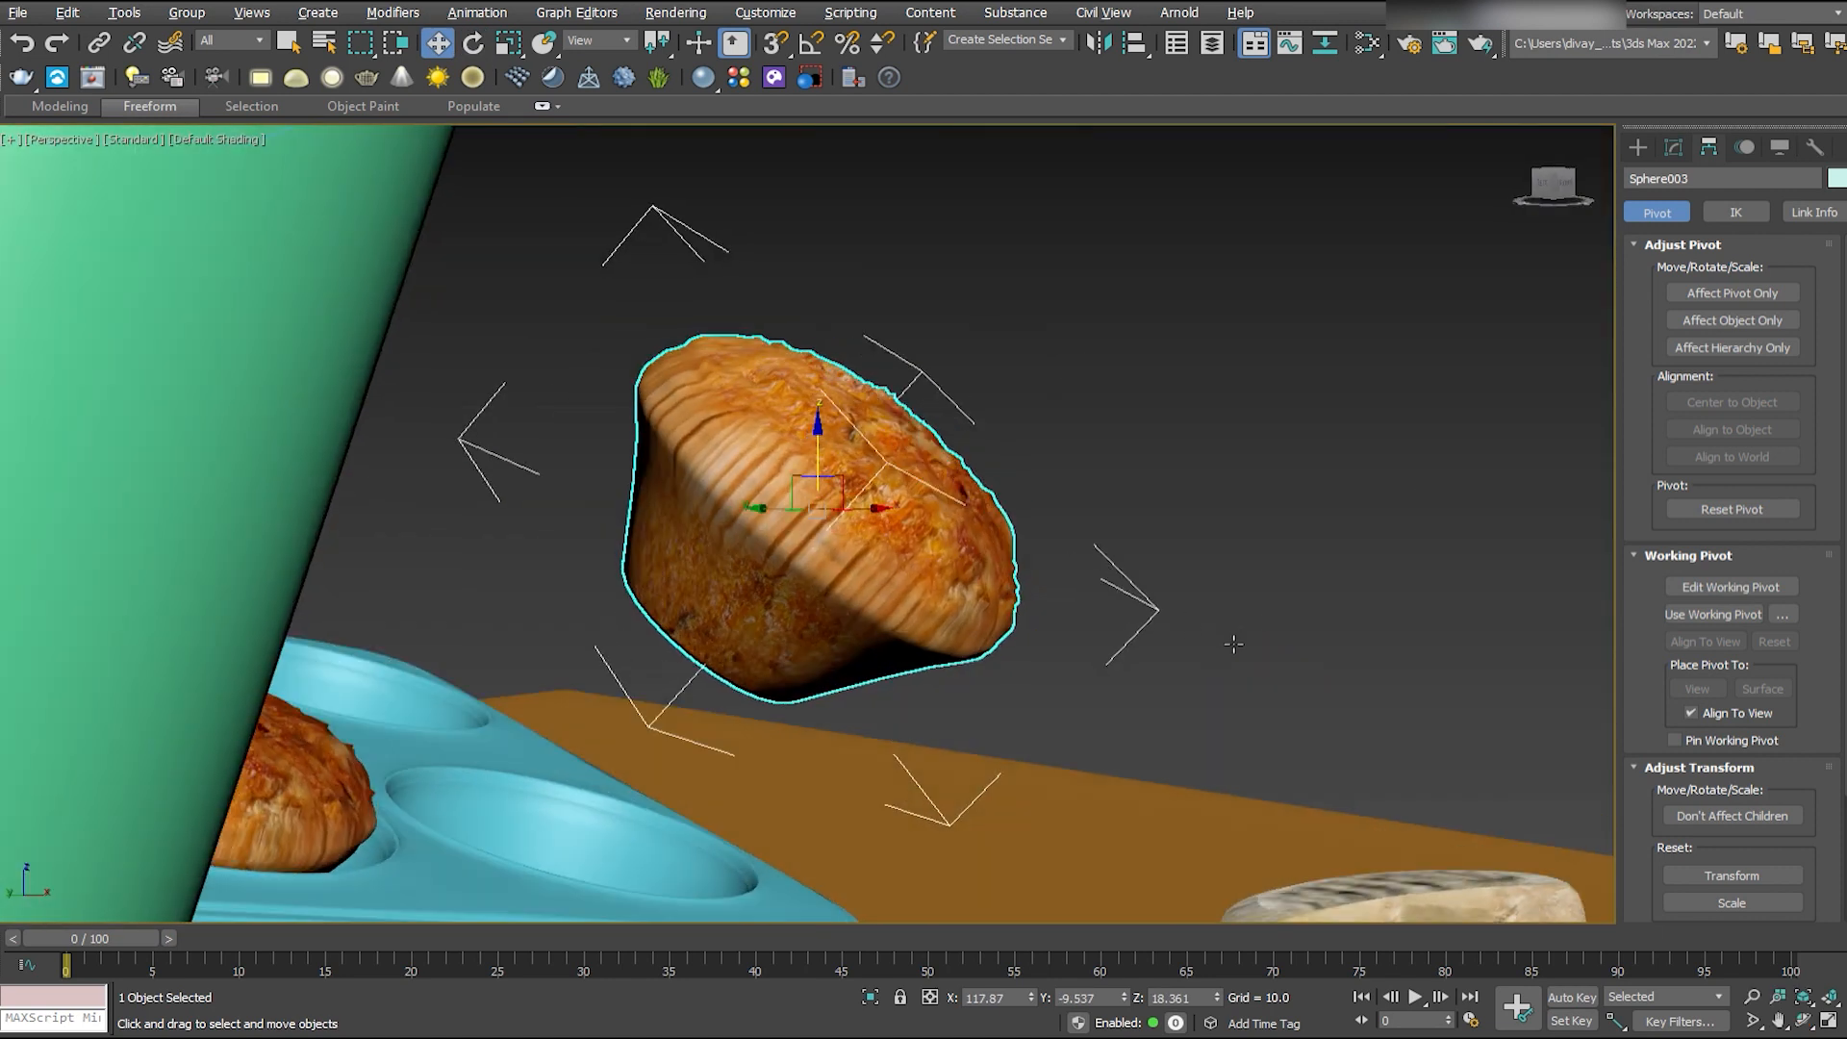
left_click(1674, 148)
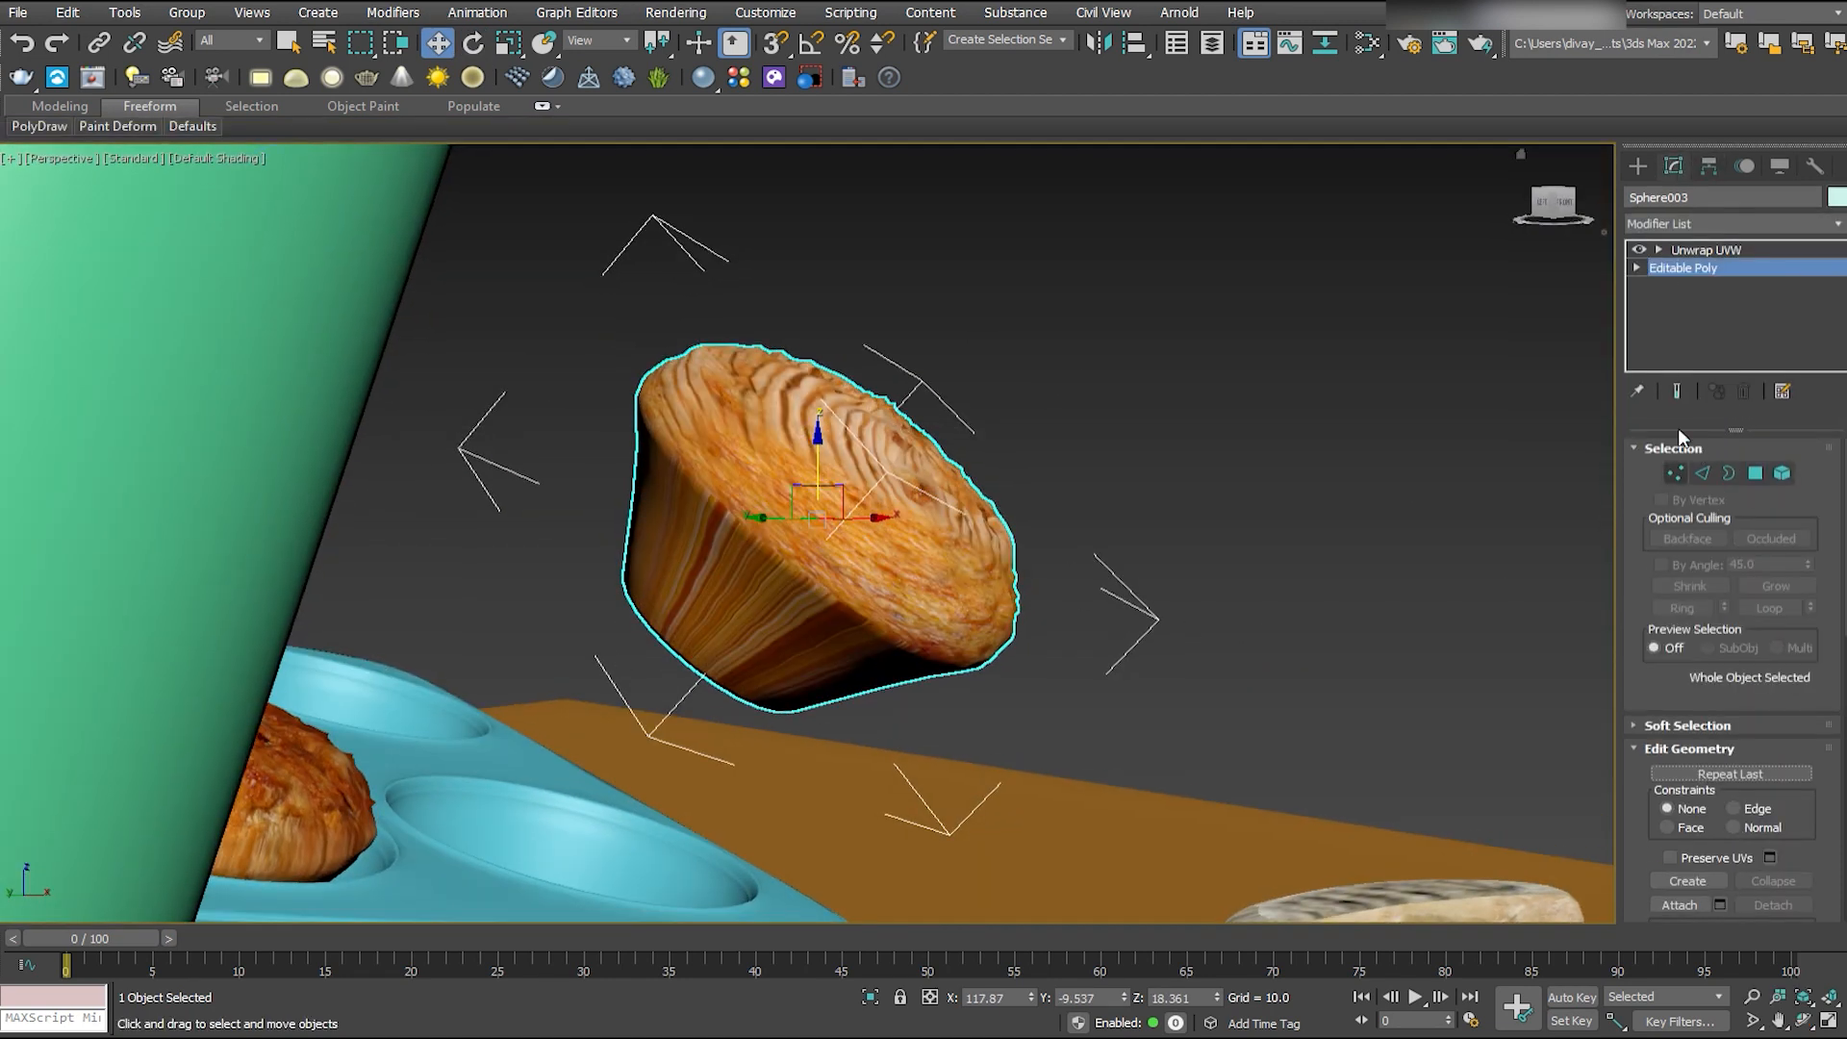
left_click(1755, 473)
key("ctrl+a")
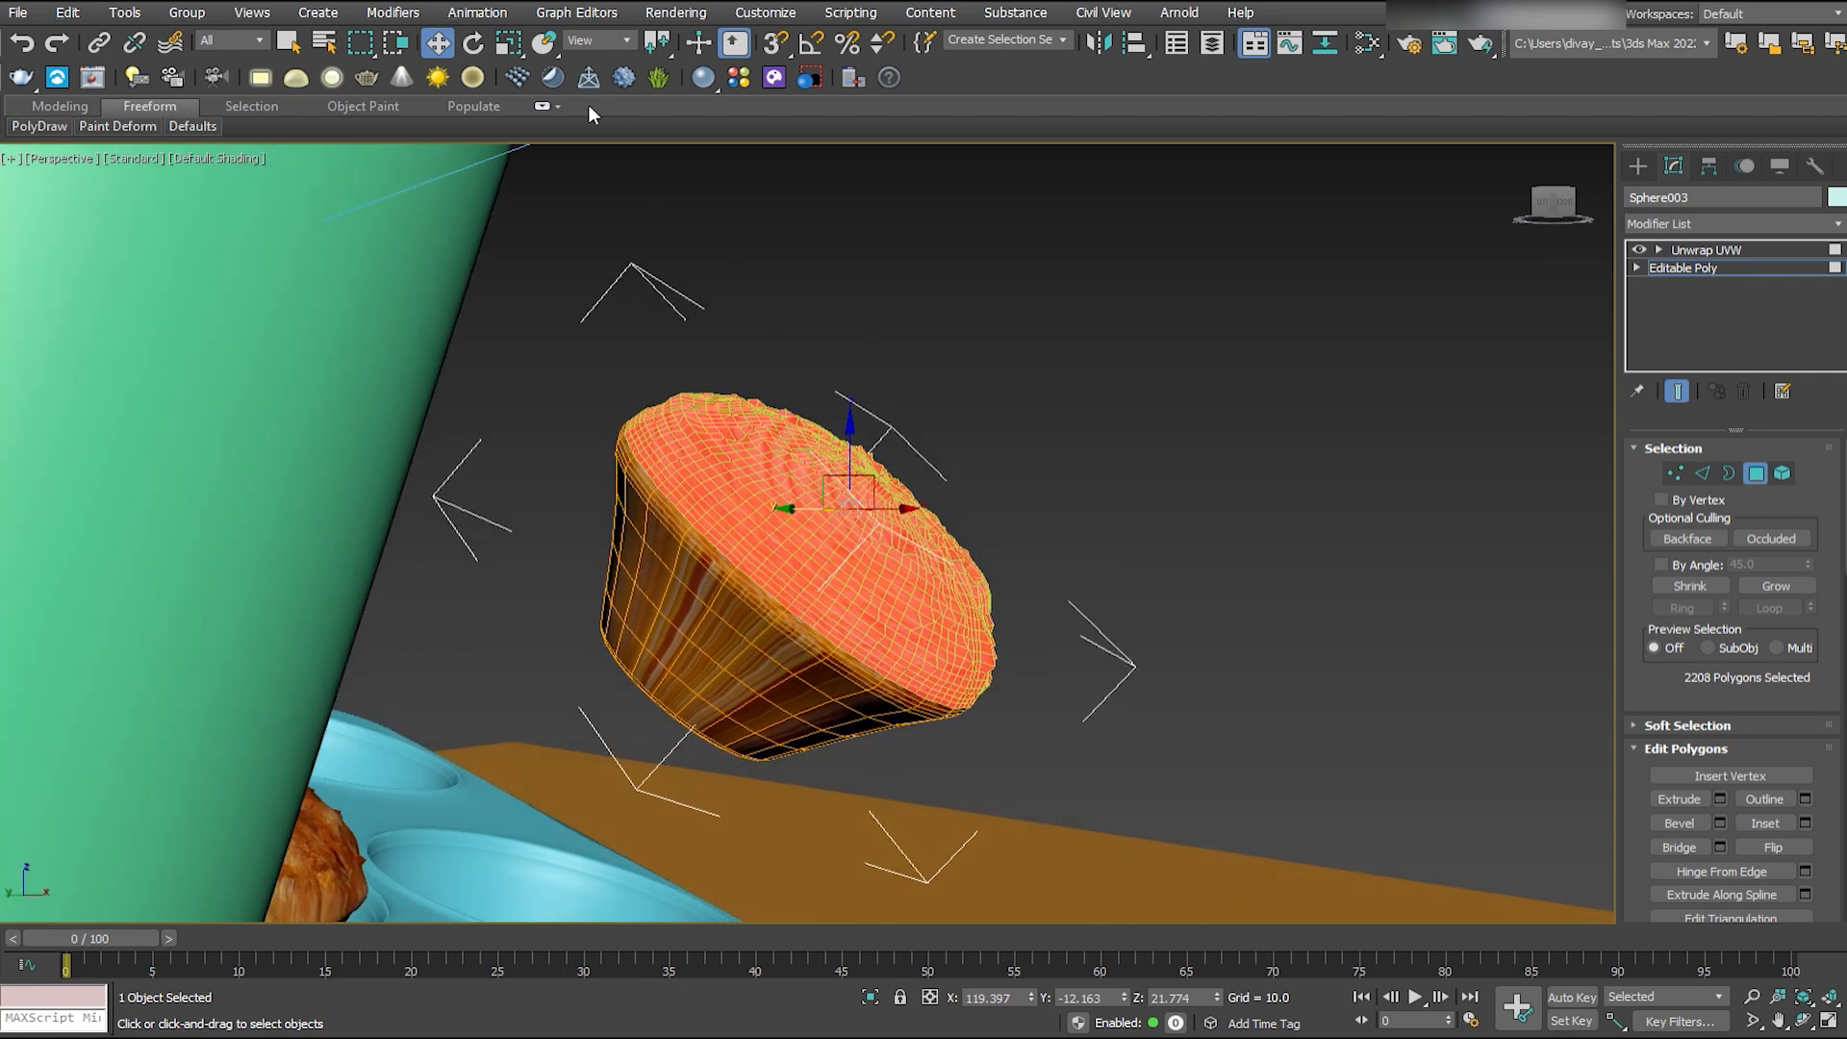
- Use local coordinates and shrink the polygon selection to the central part of the muffin's top
middle_click_drag(1599, 733, 960, 584, "alt")
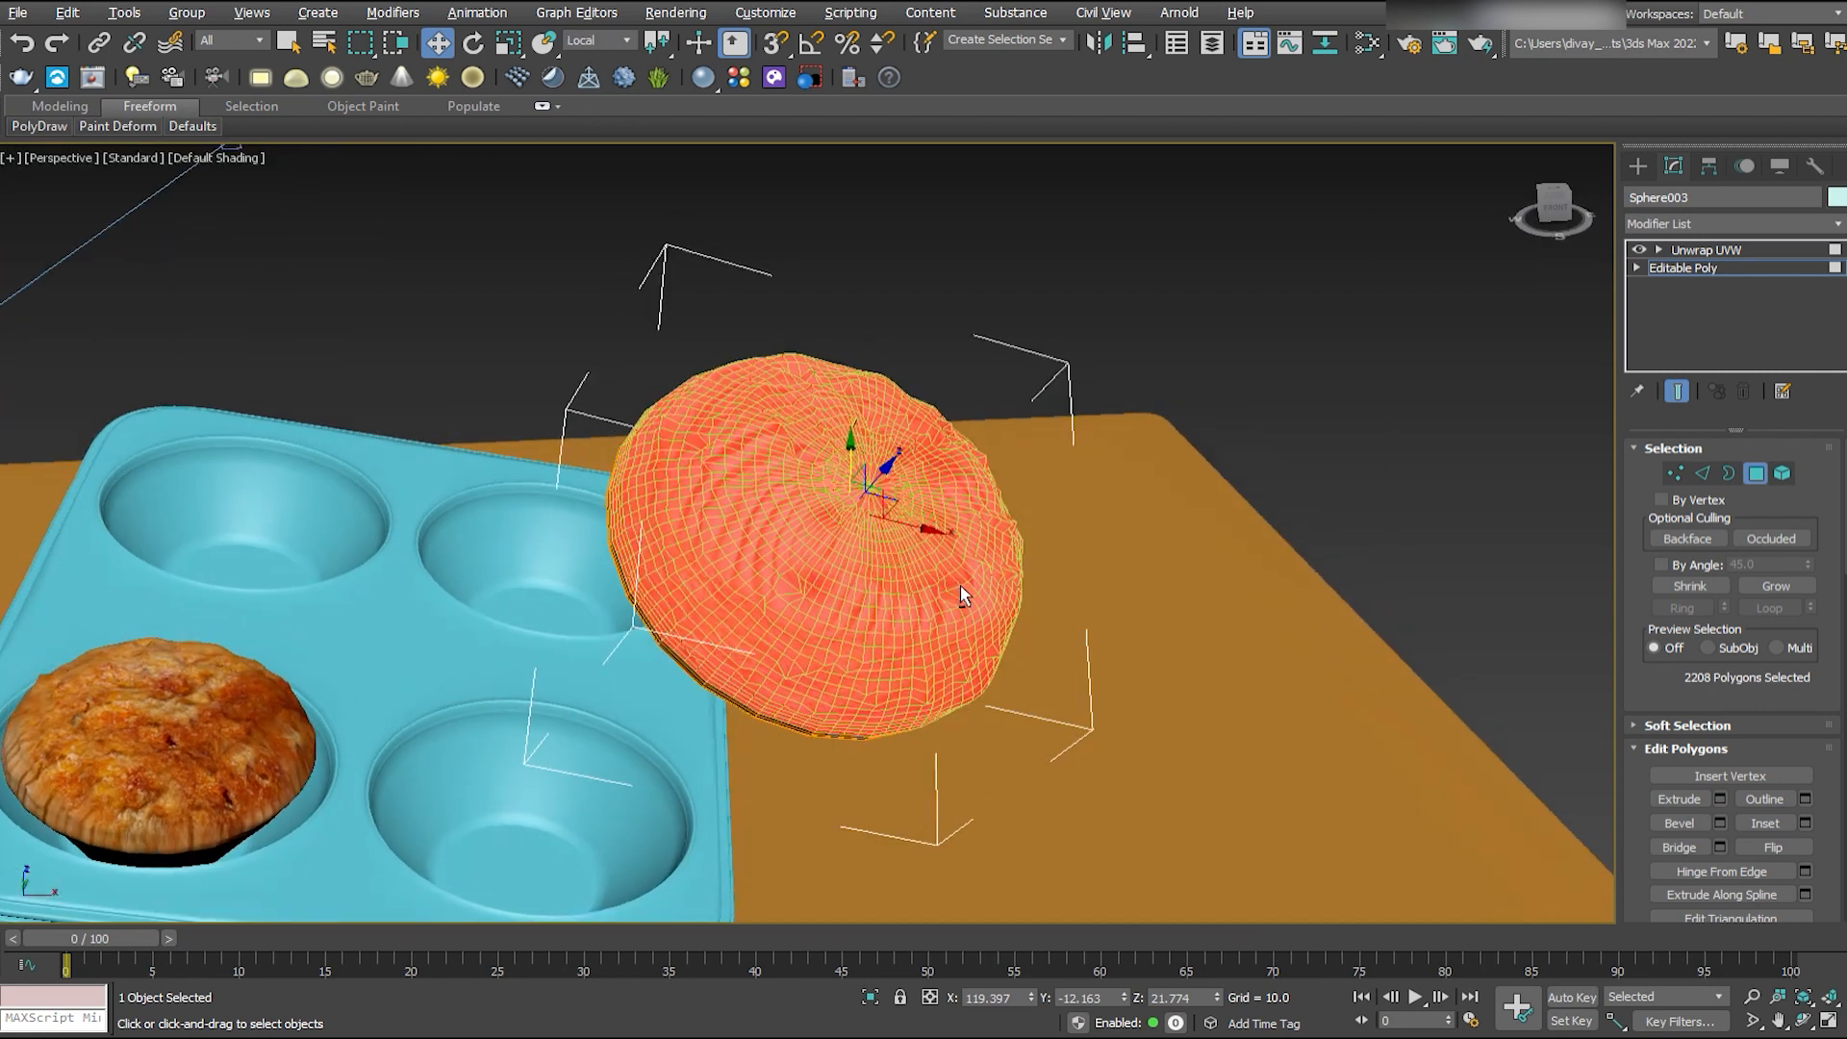
left_click(1683, 589)
left_click(1683, 589)
left_click(1683, 589)
left_click(1684, 588)
left_click(1683, 589)
left_click(1683, 589)
left_click(1768, 585)
left_click(1768, 585)
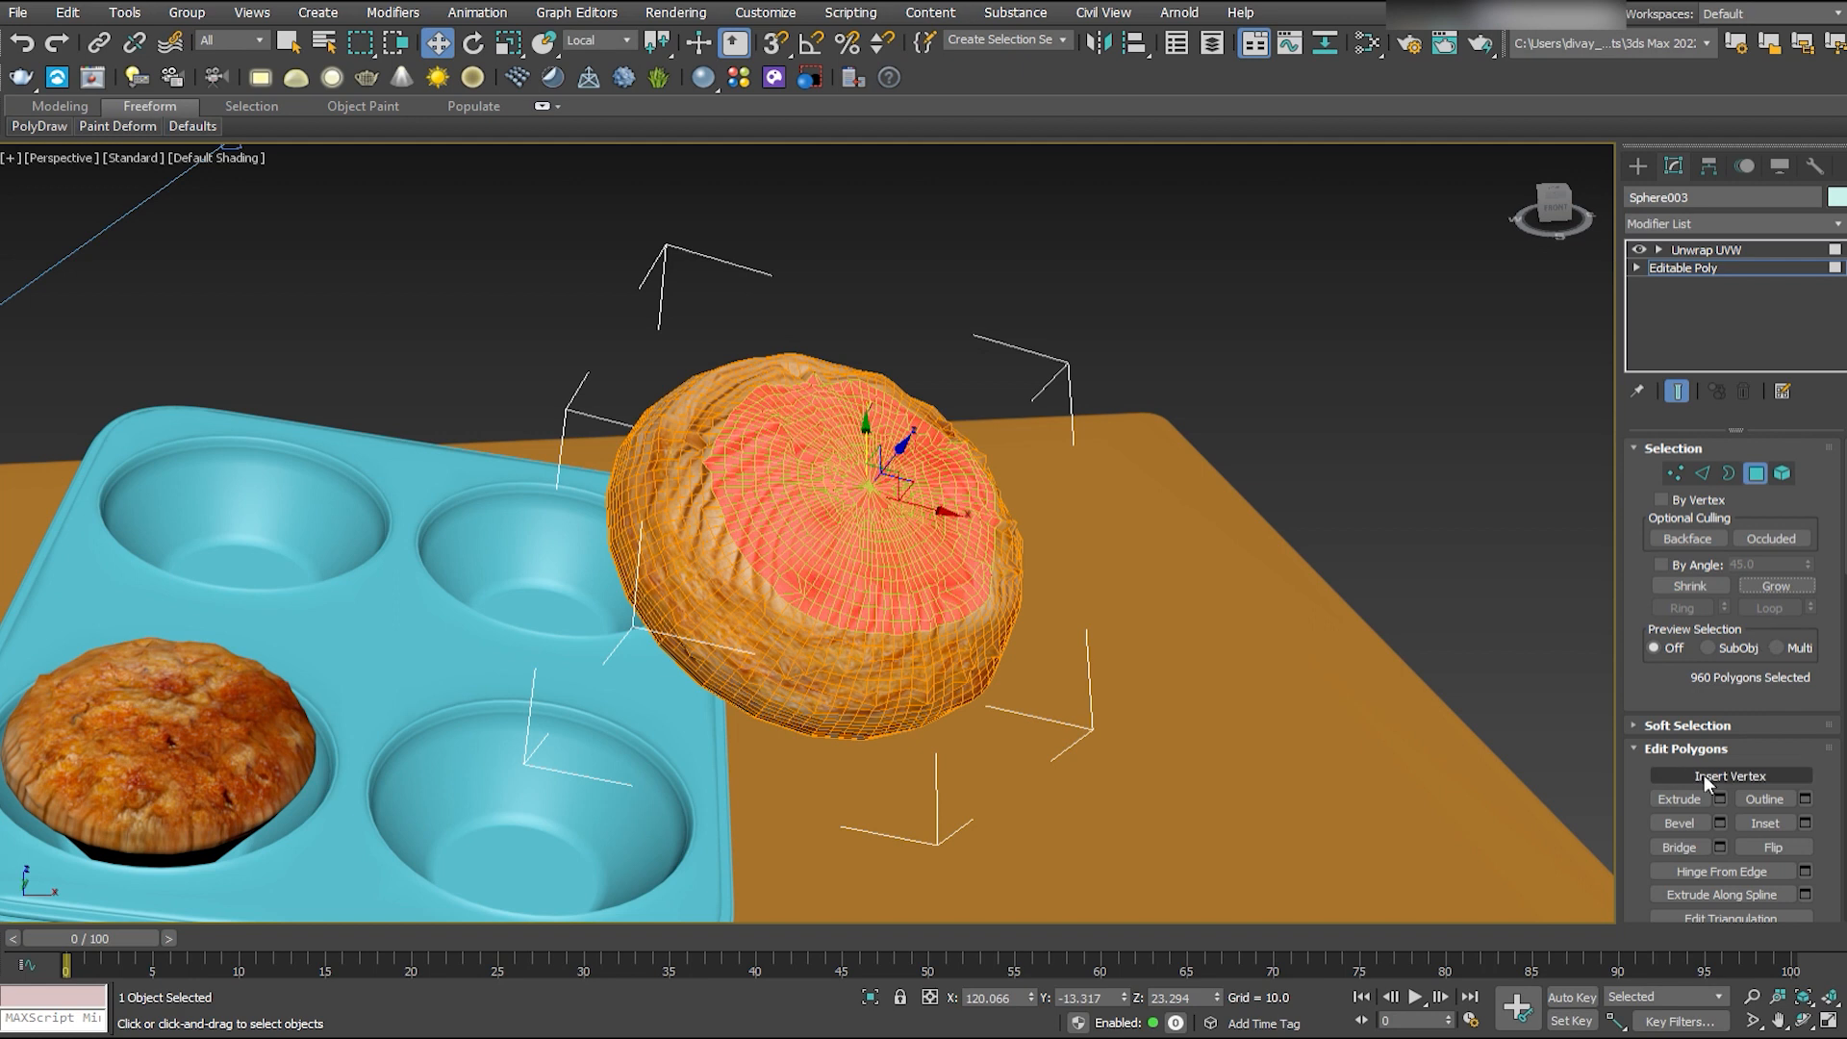
- Enable soft selection for the muffin's top polygons and set the falloff to 5.0
left_click(1698, 726)
left_click(1693, 474)
middle_click_drag(938, 625, 1107, 543, "alt")
left_click_drag(1805, 507, 1804, 496)
left_click_drag(887, 427, 920, 402)
key("ctrl+z")
key("ctrl+z")
left_click_drag(1750, 534, 1702, 556)
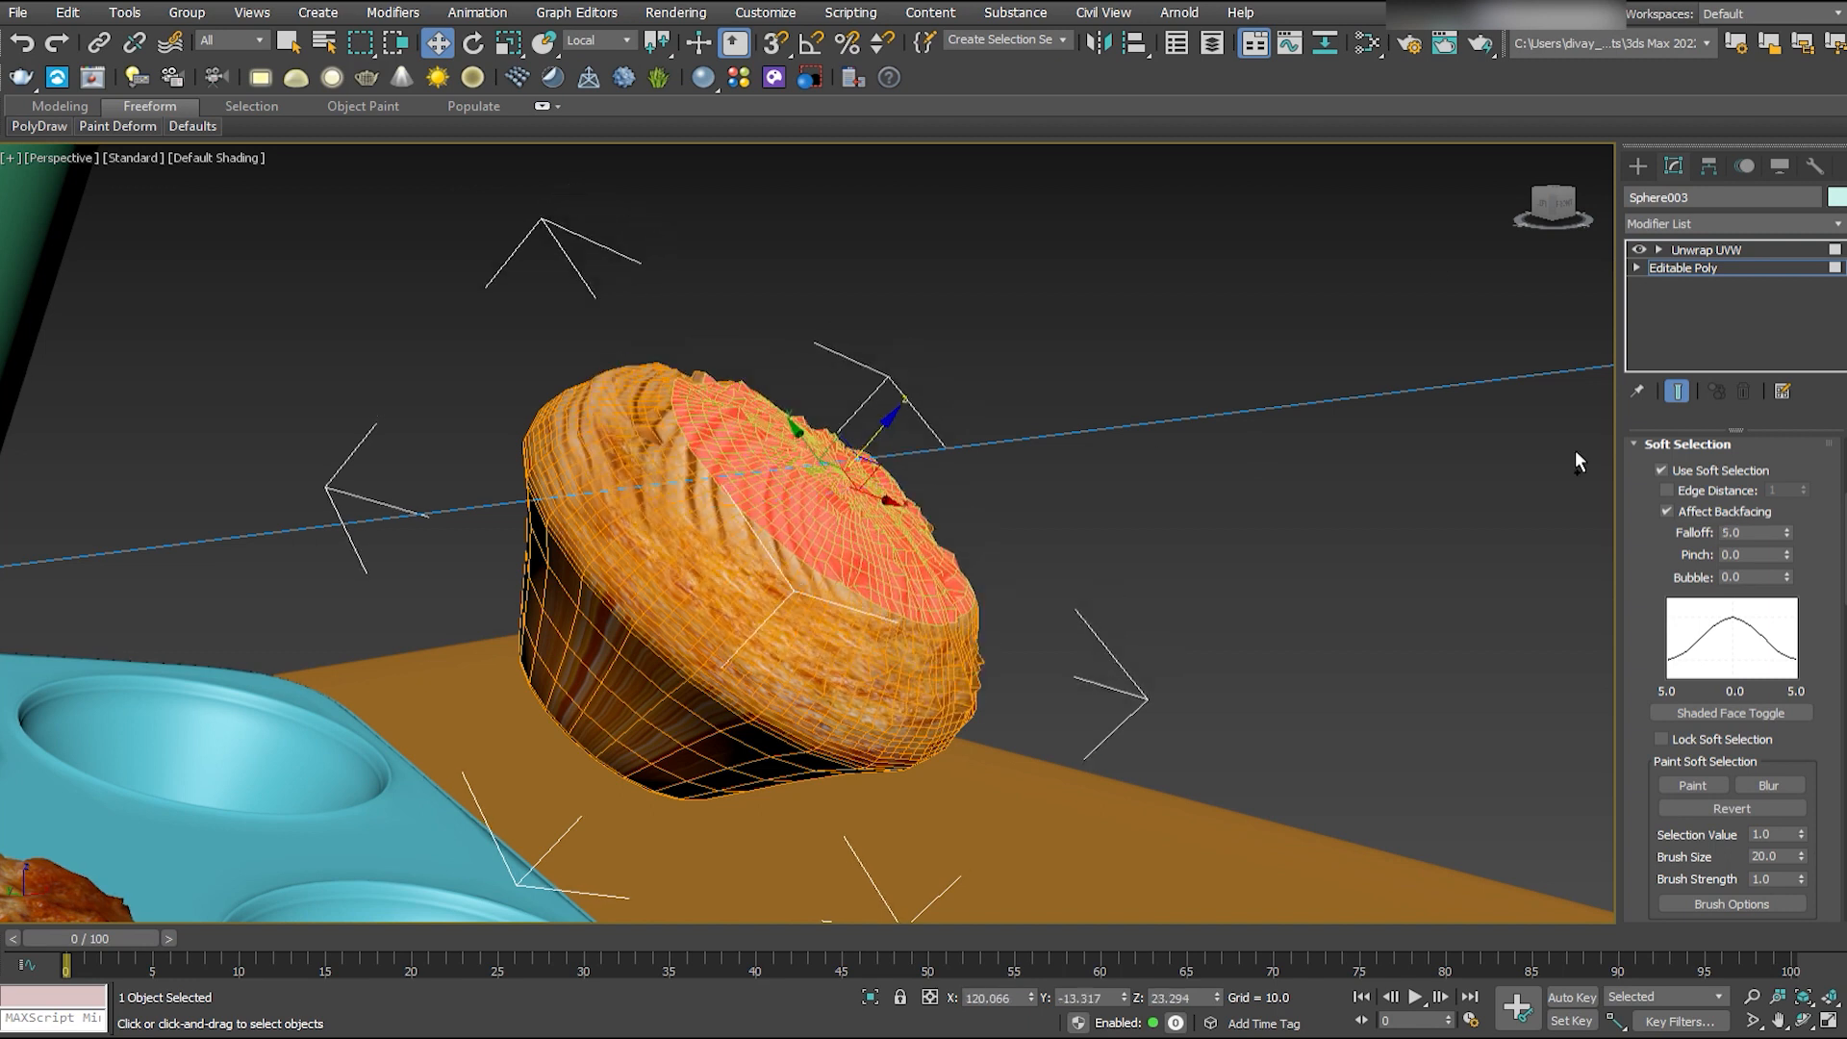
- Widen the soft selection falloff, pull the muffin's top outward into a dome, and leave polygon editing
mouse_move(891, 433)
left_mouse_down()
mouse_move(932, 417)
mouse_move(891, 433)
left_mouse_up()
middle_click_drag(891, 433, 838, 420, "alt")
left_click_drag(1681, 468, 1695, 595)
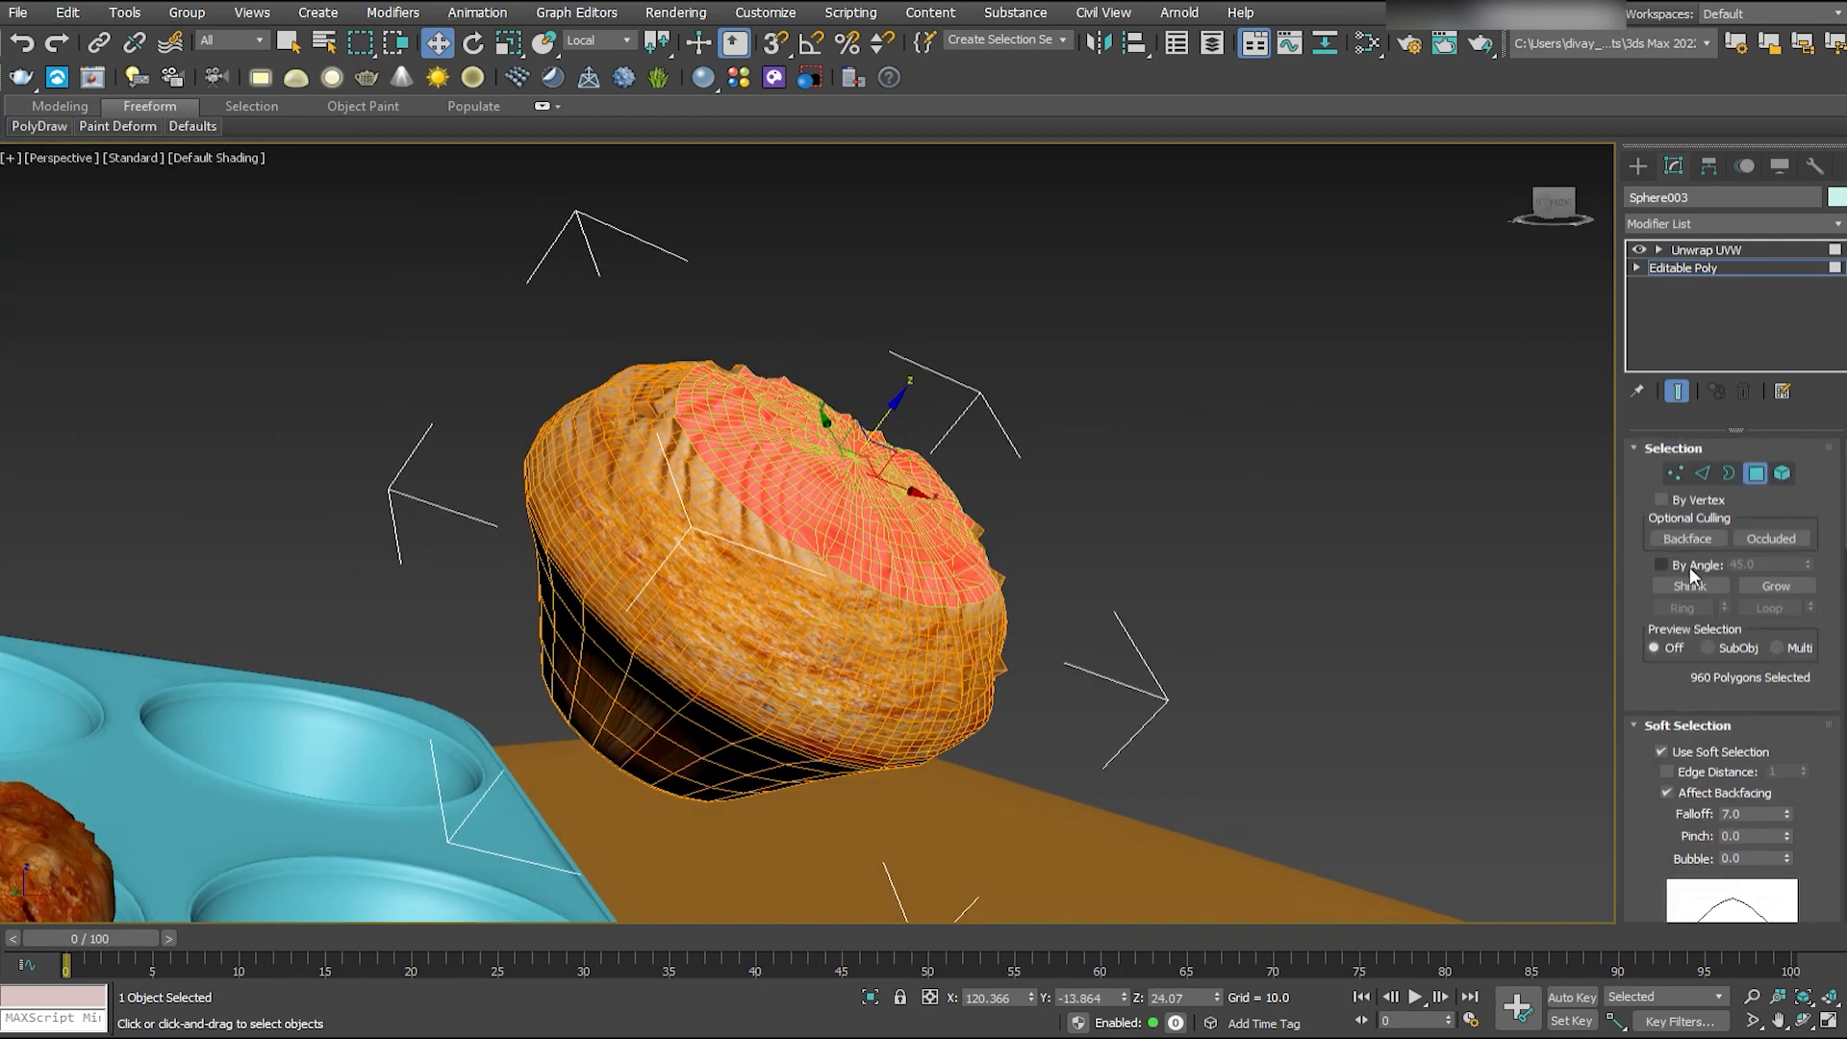
middle_click_drag(858, 435, 896, 426, "alt")
left_click_drag(896, 419, 929, 379)
middle_click_drag(929, 379, 904, 647, "alt")
left_click(1693, 267)
- Copy the muffin sitting in the tray and align the copy to the floating muffin
middle_click_drag(1241, 574, 1131, 533, "alt")
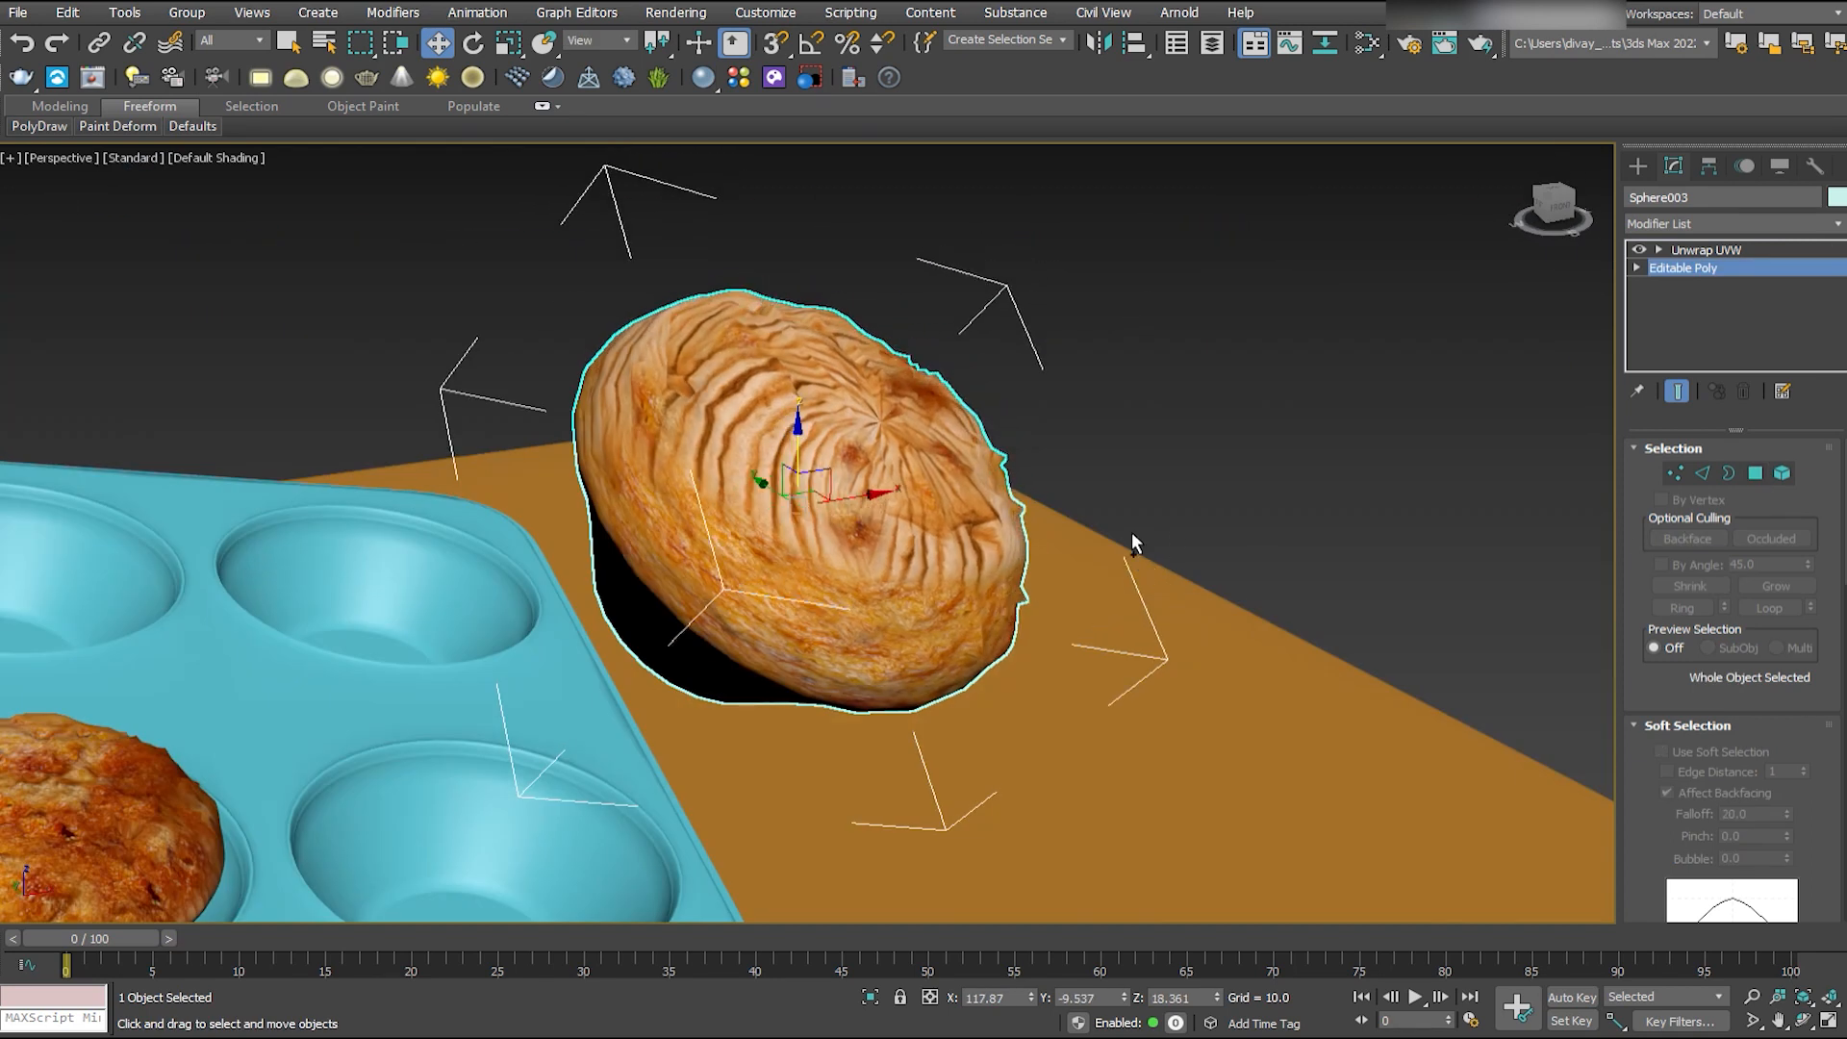
scroll(1131, 533, "down", 4)
key("F4")
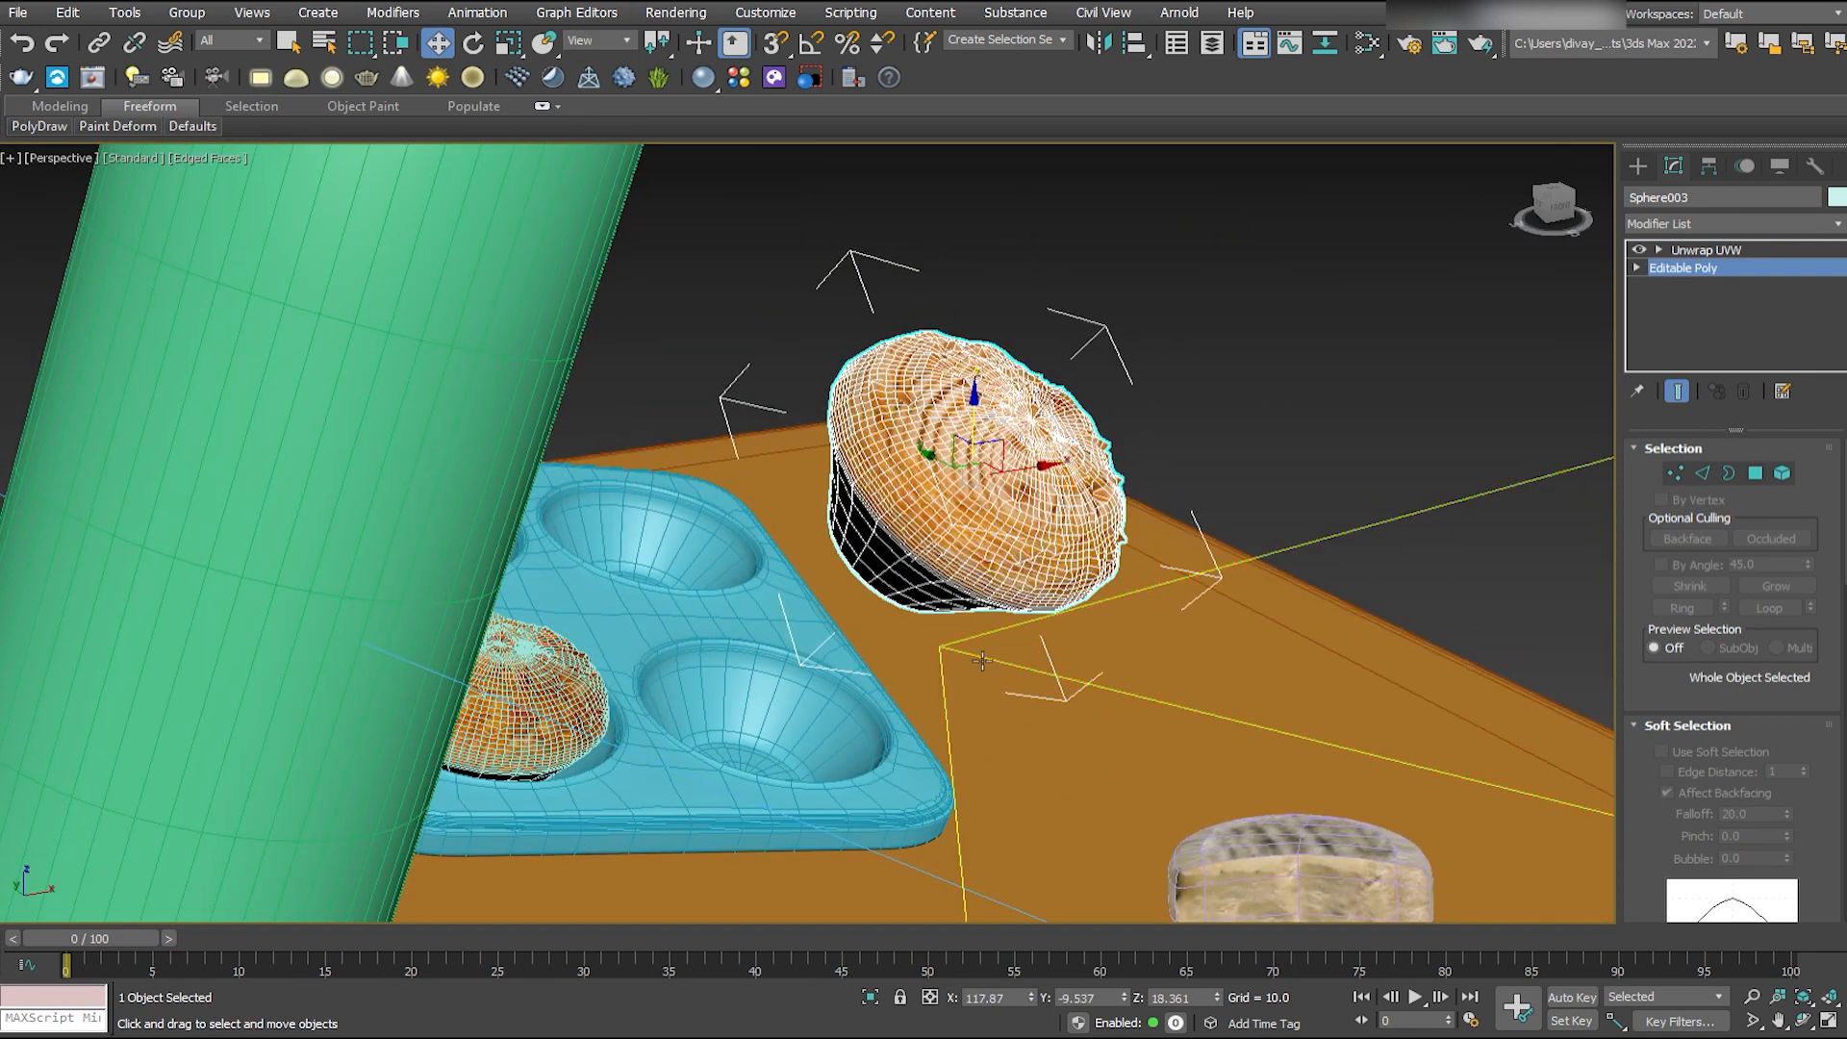
middle_click_drag(975, 654, 991, 449, "alt")
left_click(466, 611)
left_click_drag(468, 601, 456, 382, "shift")
key("alt+a")
left_click(977, 583)
- Enlarge and rotate the copied muffin, and delete the reshaped muffin it replaces
key("r")
left_click_drag(975, 460, 976, 396)
key("e")
left_click(1016, 507)
key("Delete")
key("F4")
- Rotate the new floating muffin in the camera view so its top faces the camera better
key("alt+w")
left_click(763, 680)
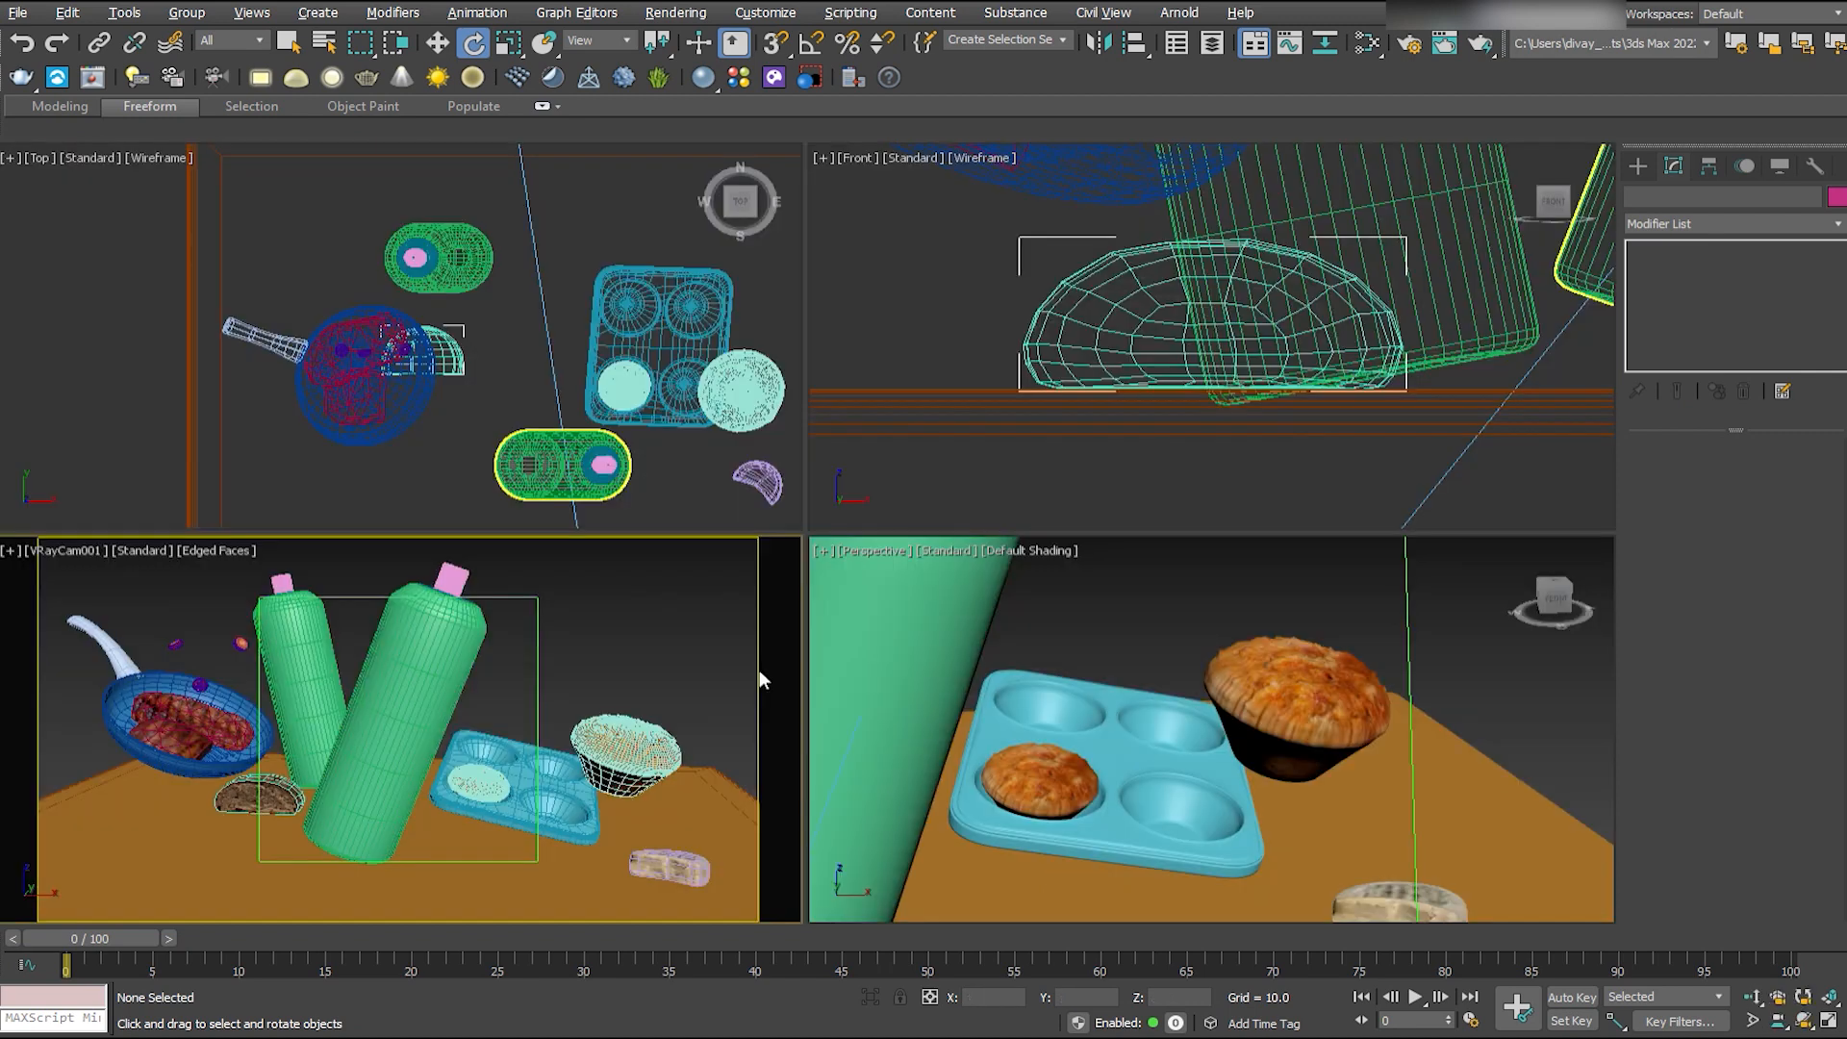
key("alt+w")
left_click(1291, 625)
key("F4")
left_click_drag(1277, 571, 1318, 563)
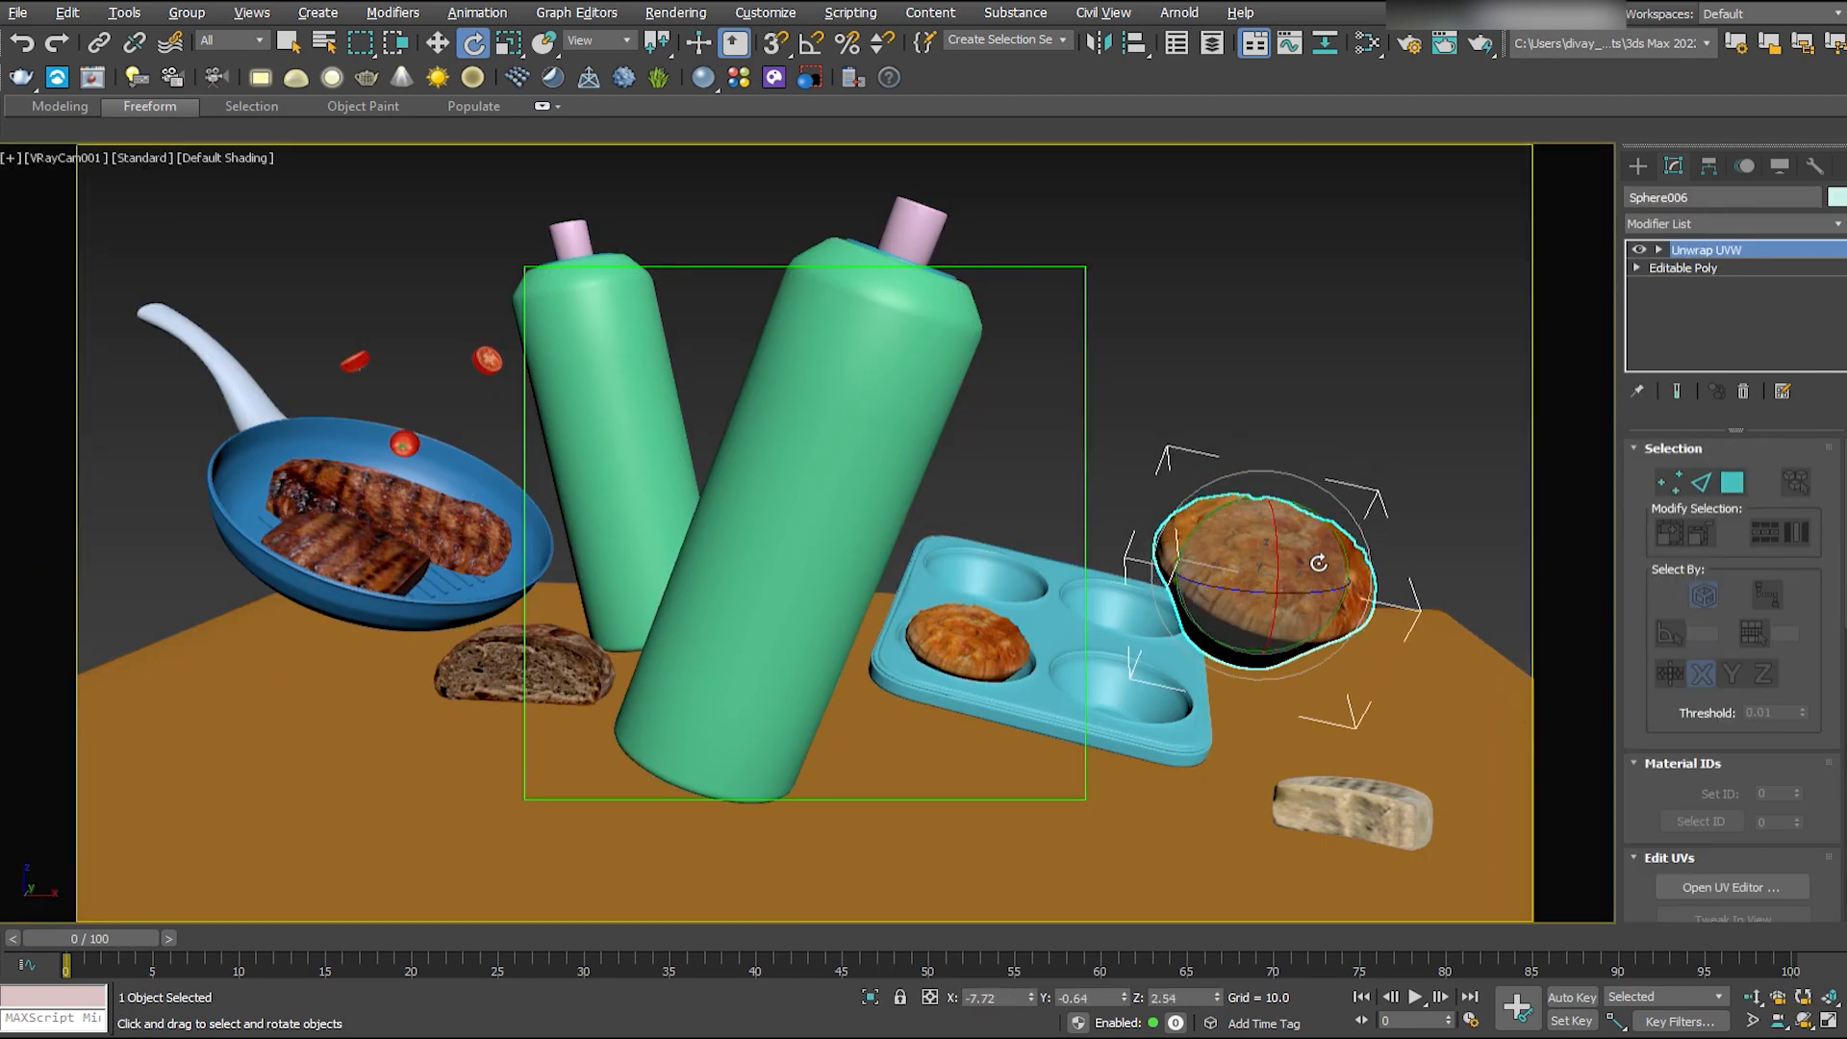
- Select the tray with both muffins and move them together toward the camera
left_click(967, 642)
left_click(1262, 574, "ctrl")
key("w")
key("F4")
left_click(1135, 695, "ctrl")
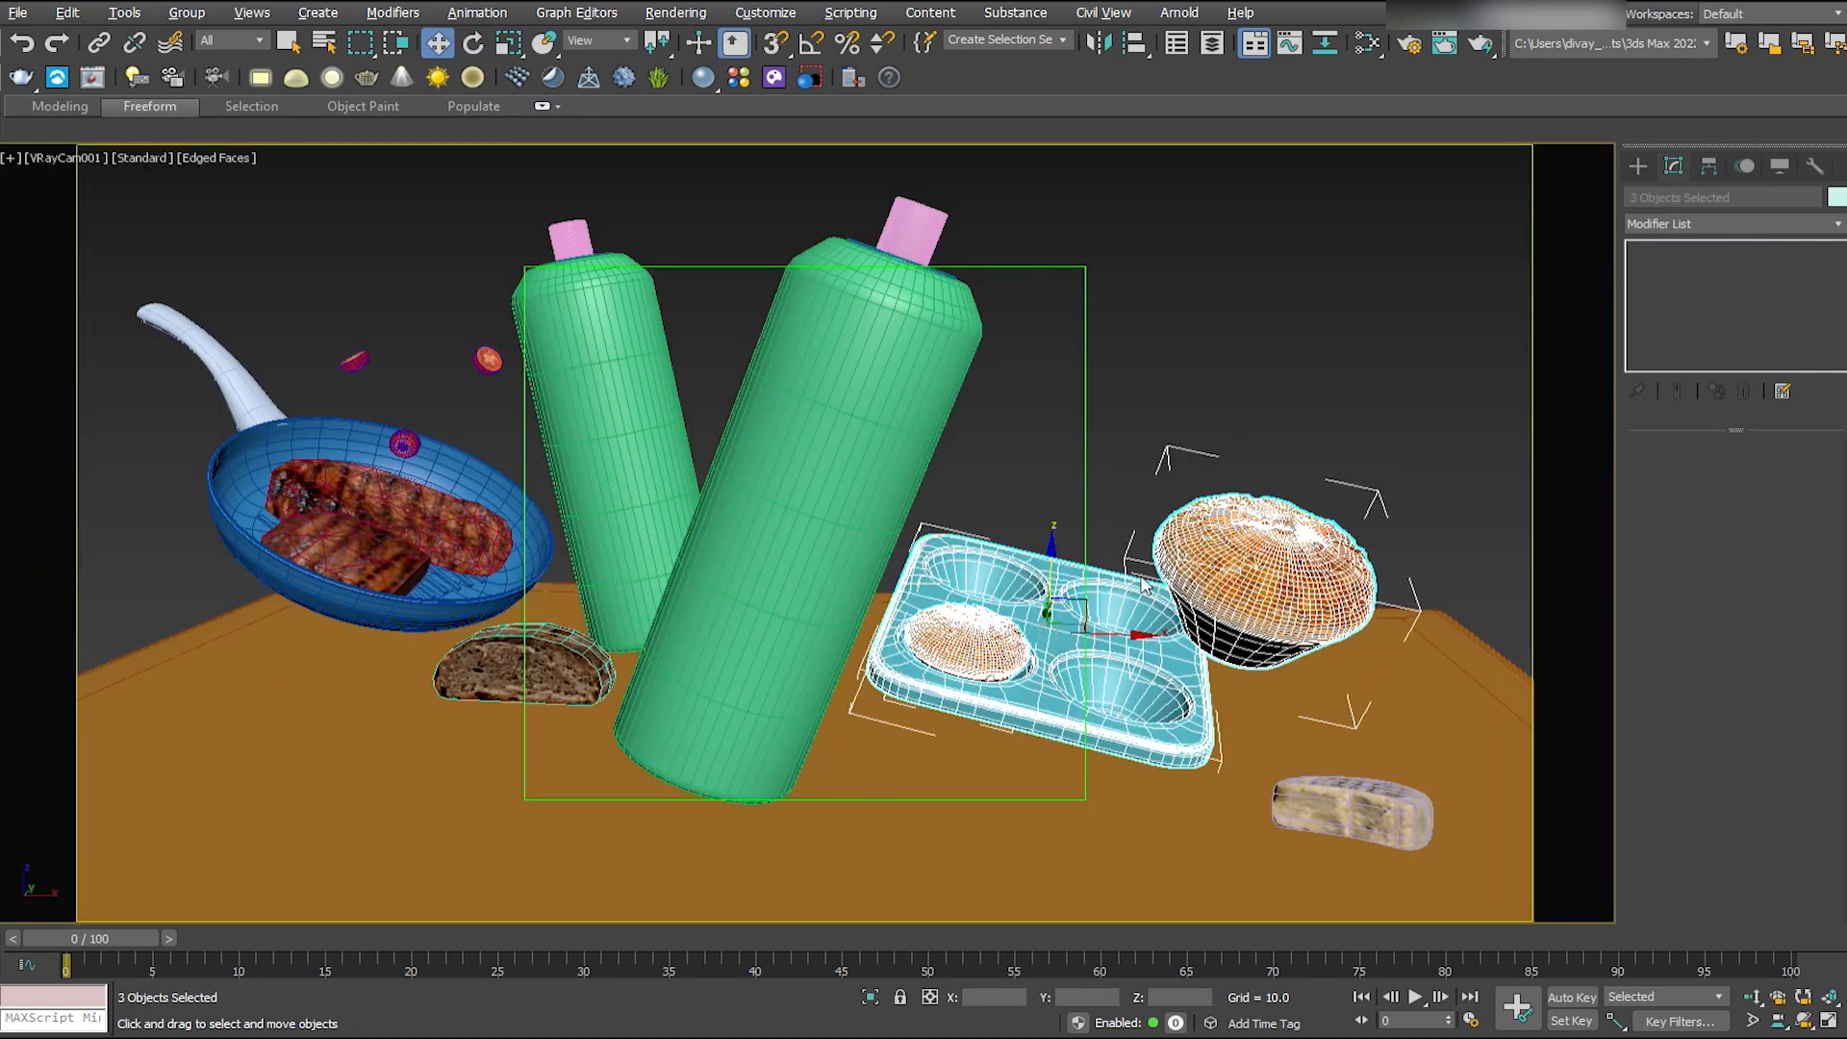
key("alt+w")
middle_click(649, 354)
scroll(649, 354, "down", 3)
middle_click_drag(648, 354, 527, 313)
left_click_drag(527, 289, 517, 354)
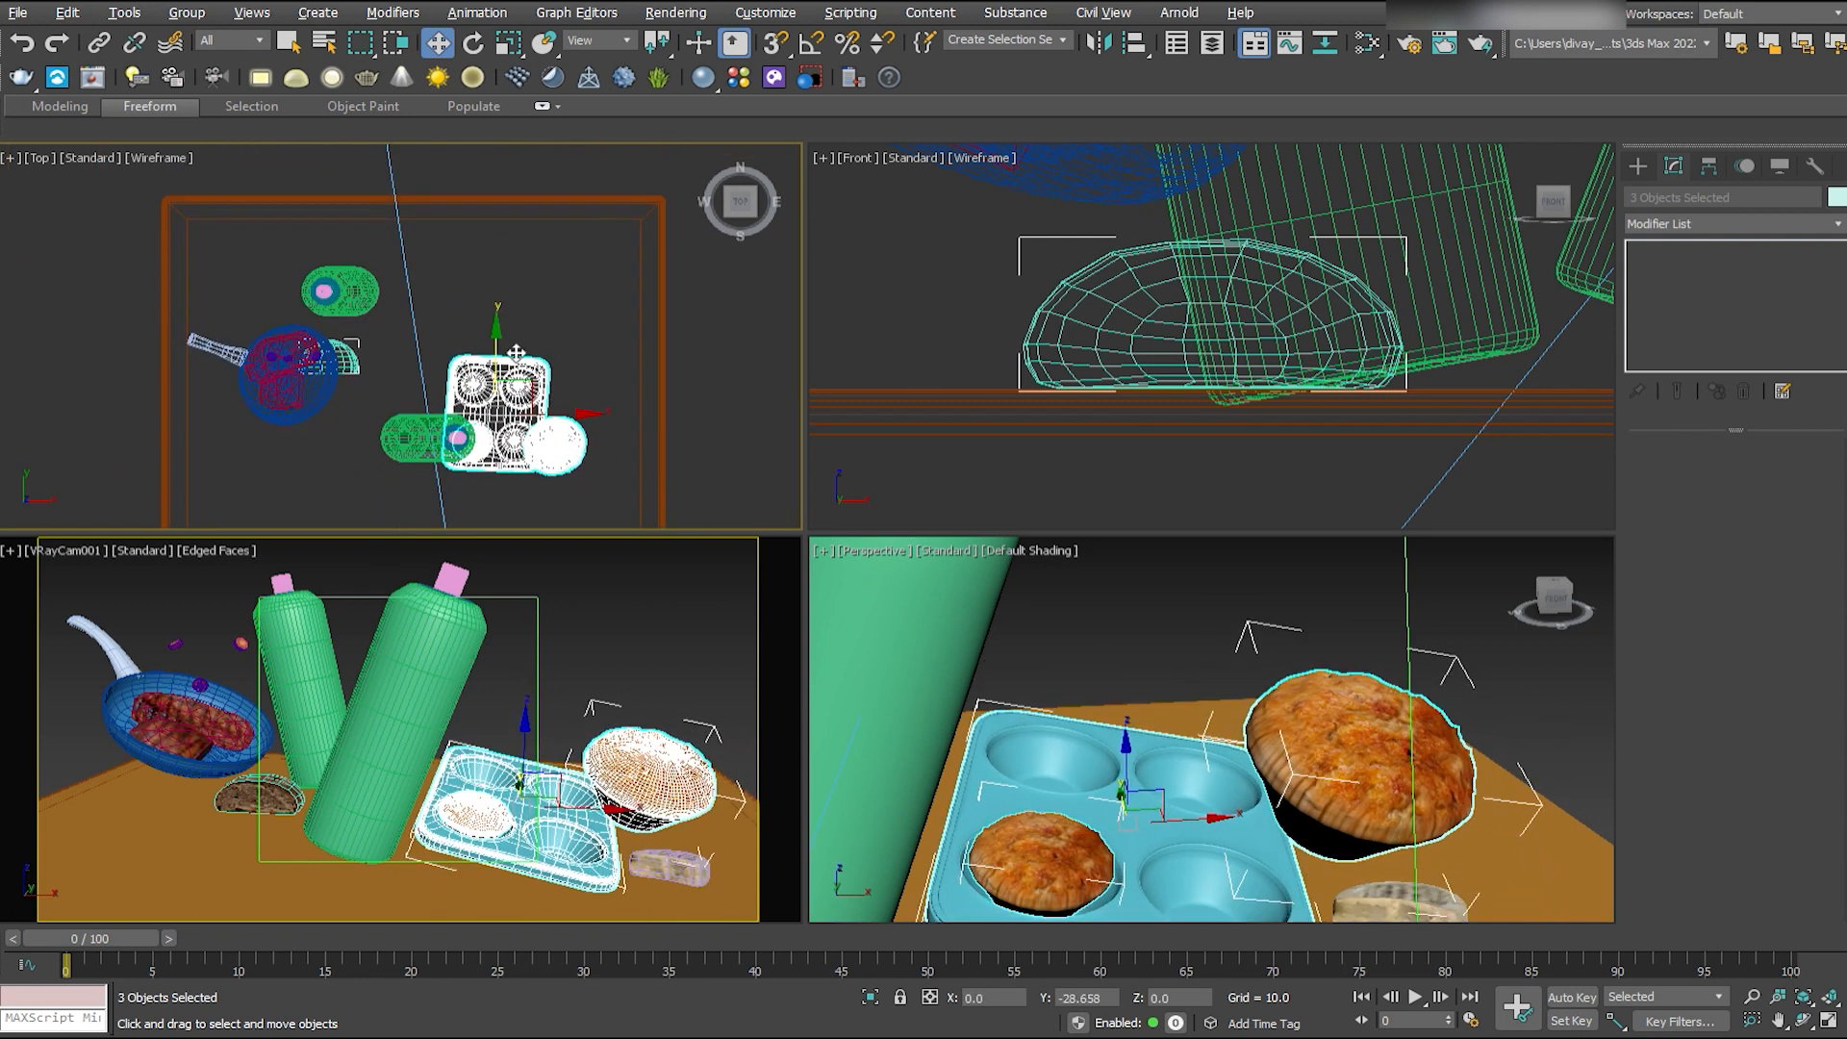
middle_click(596, 663)
key("alt+w")
- Enlarge the pale slice lying in front of the muffins and adjust its position
left_click(1389, 816)
key("r")
left_click_drag(1380, 835, 1479, 849)
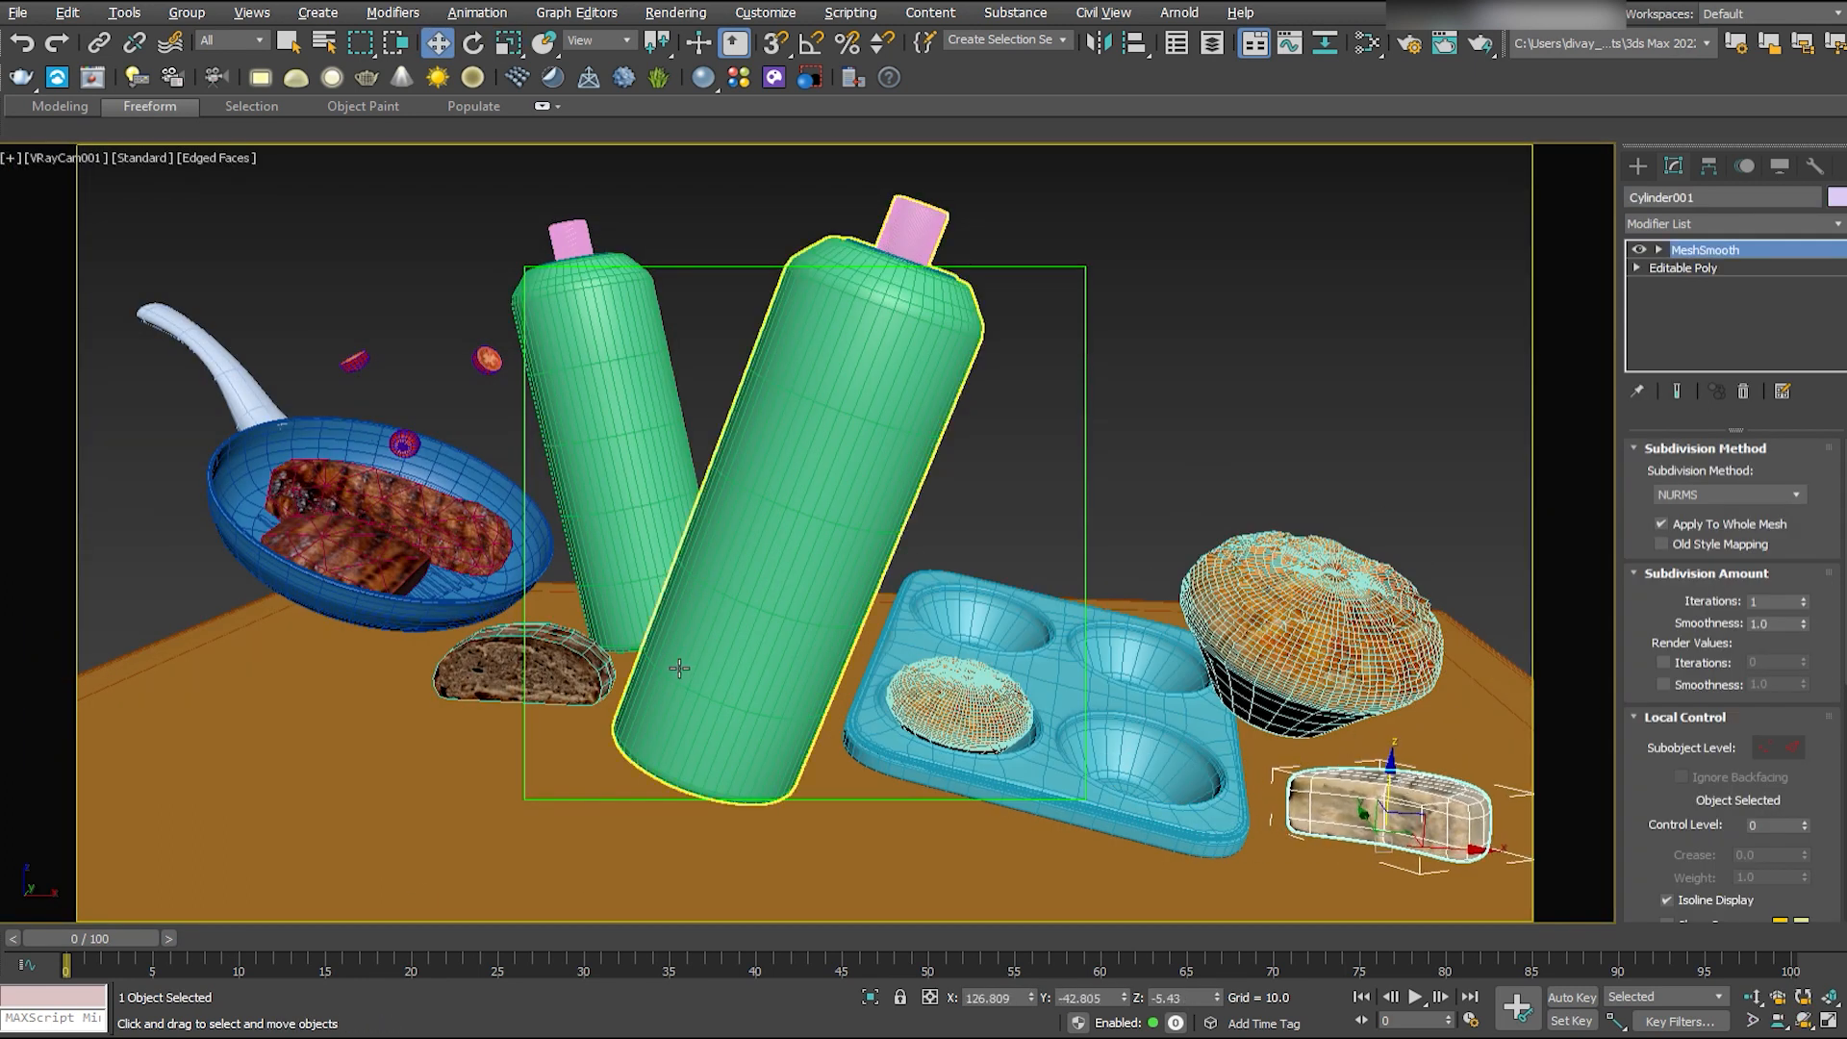
- Enlarge the dark bread slice below the frying pan and move it forward, away from the bottles
left_click(566, 672)
key("r")
mouse_move(526, 676)
left_mouse_down()
mouse_move(545, 667)
mouse_move(494, 693)
left_mouse_up()
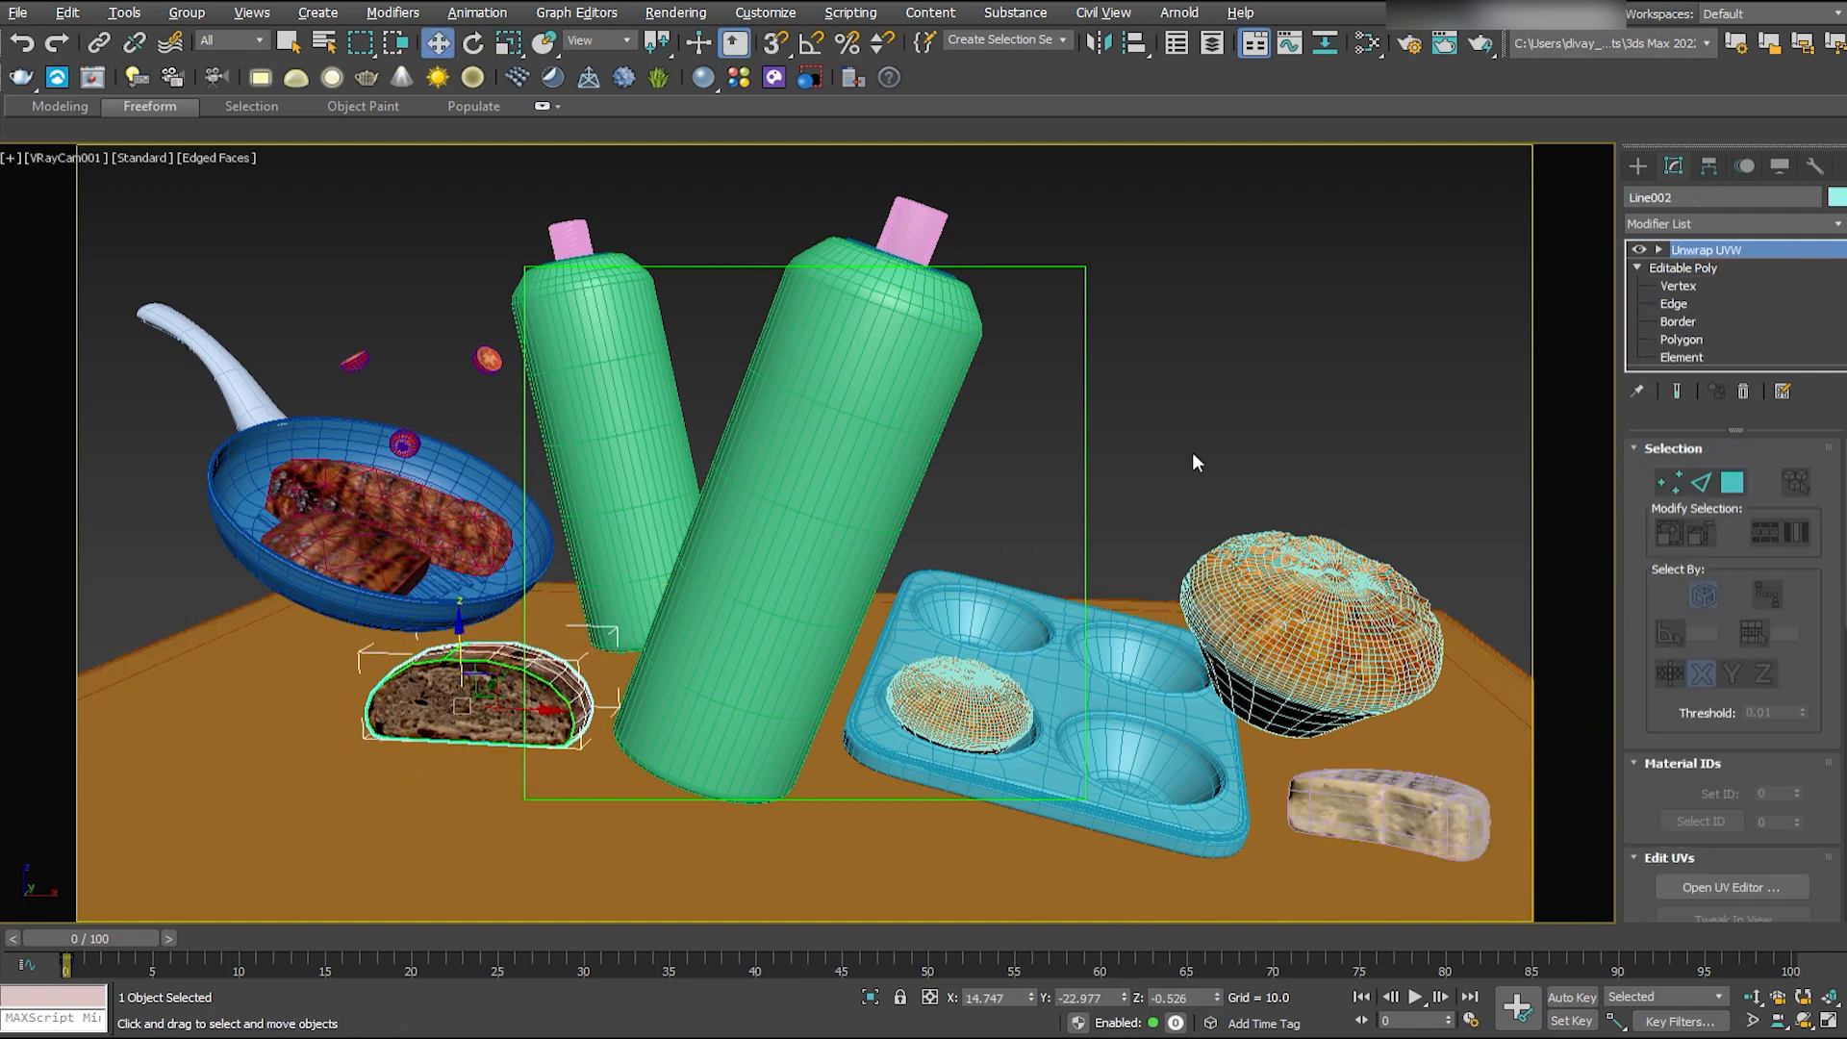
left_click(457, 344)
key("alt+w")
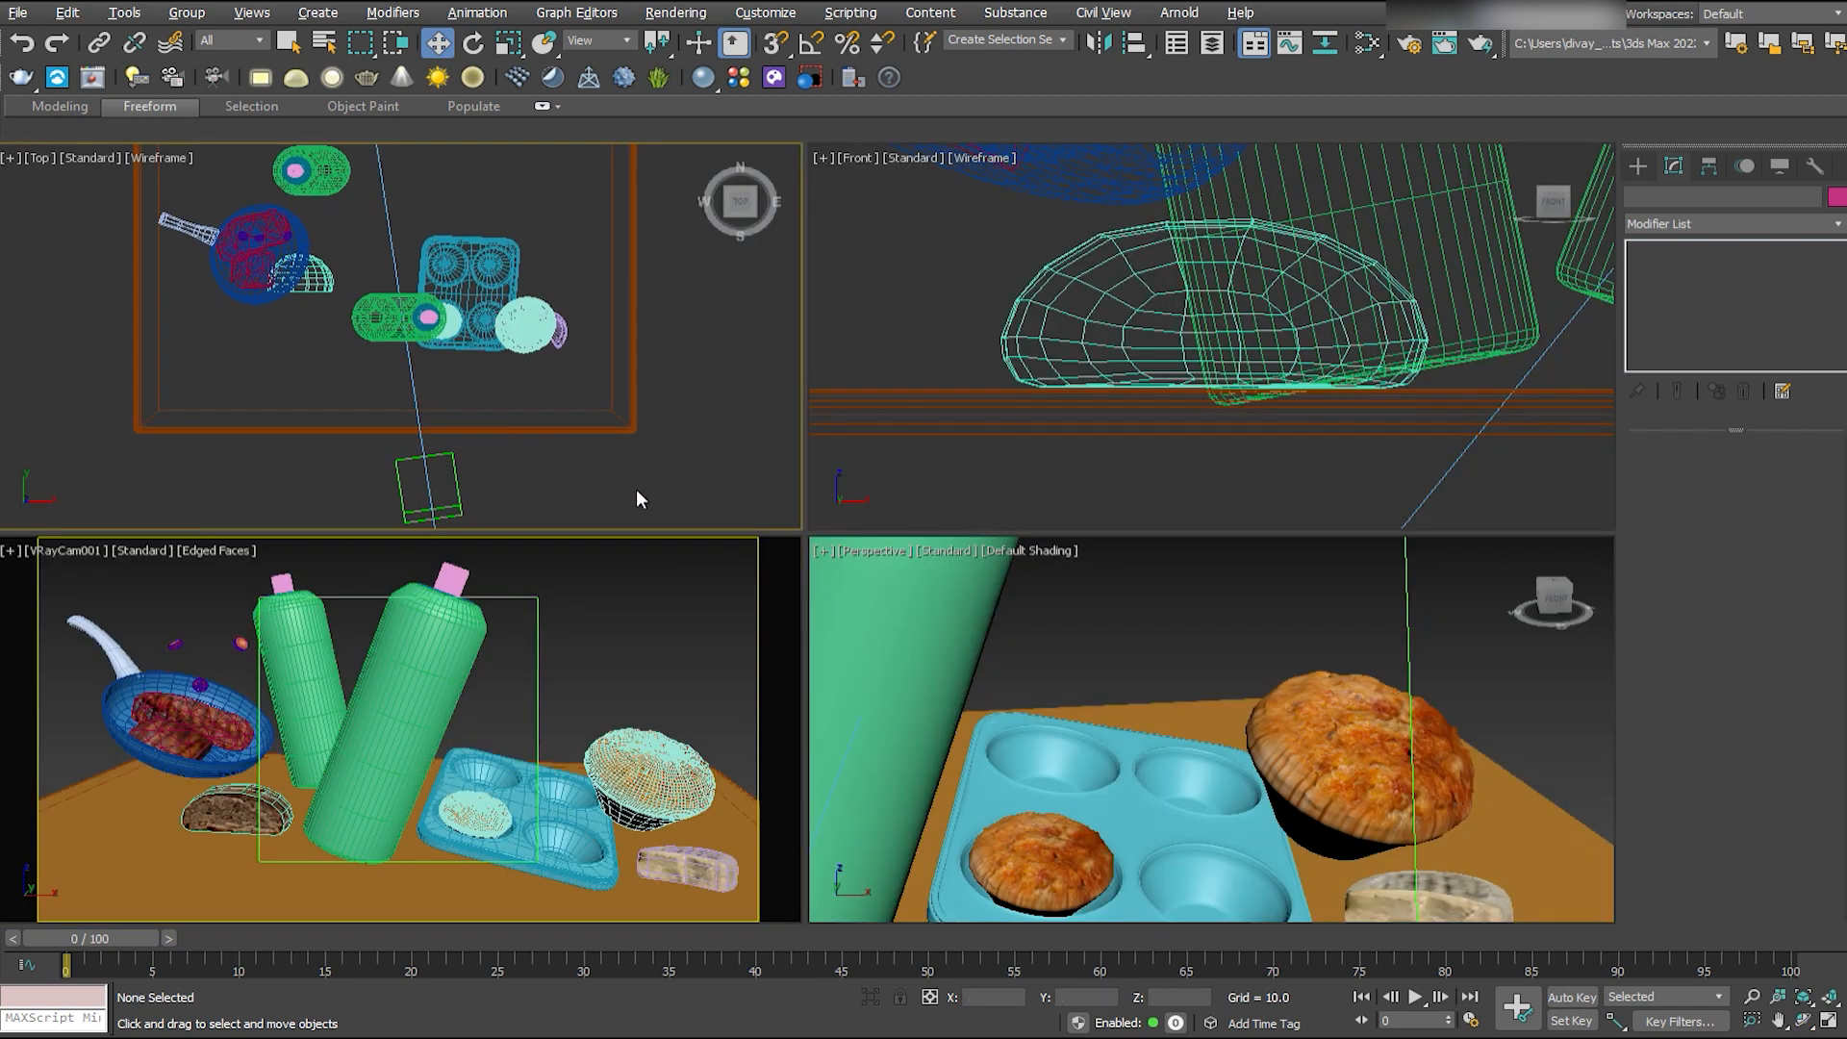
- Scale the broccoli basket and place it on the table in the foreground, in front of the frying pan and dark bread
middle_click_drag(541, 377, 586, 407)
key("r")
left_click_drag(321, 255, 683, 495)
key("w")
left_click_drag(310, 195, 310, 325)
key("alt+w")
left_click_drag(217, 829, 354, 824)
key("F4")
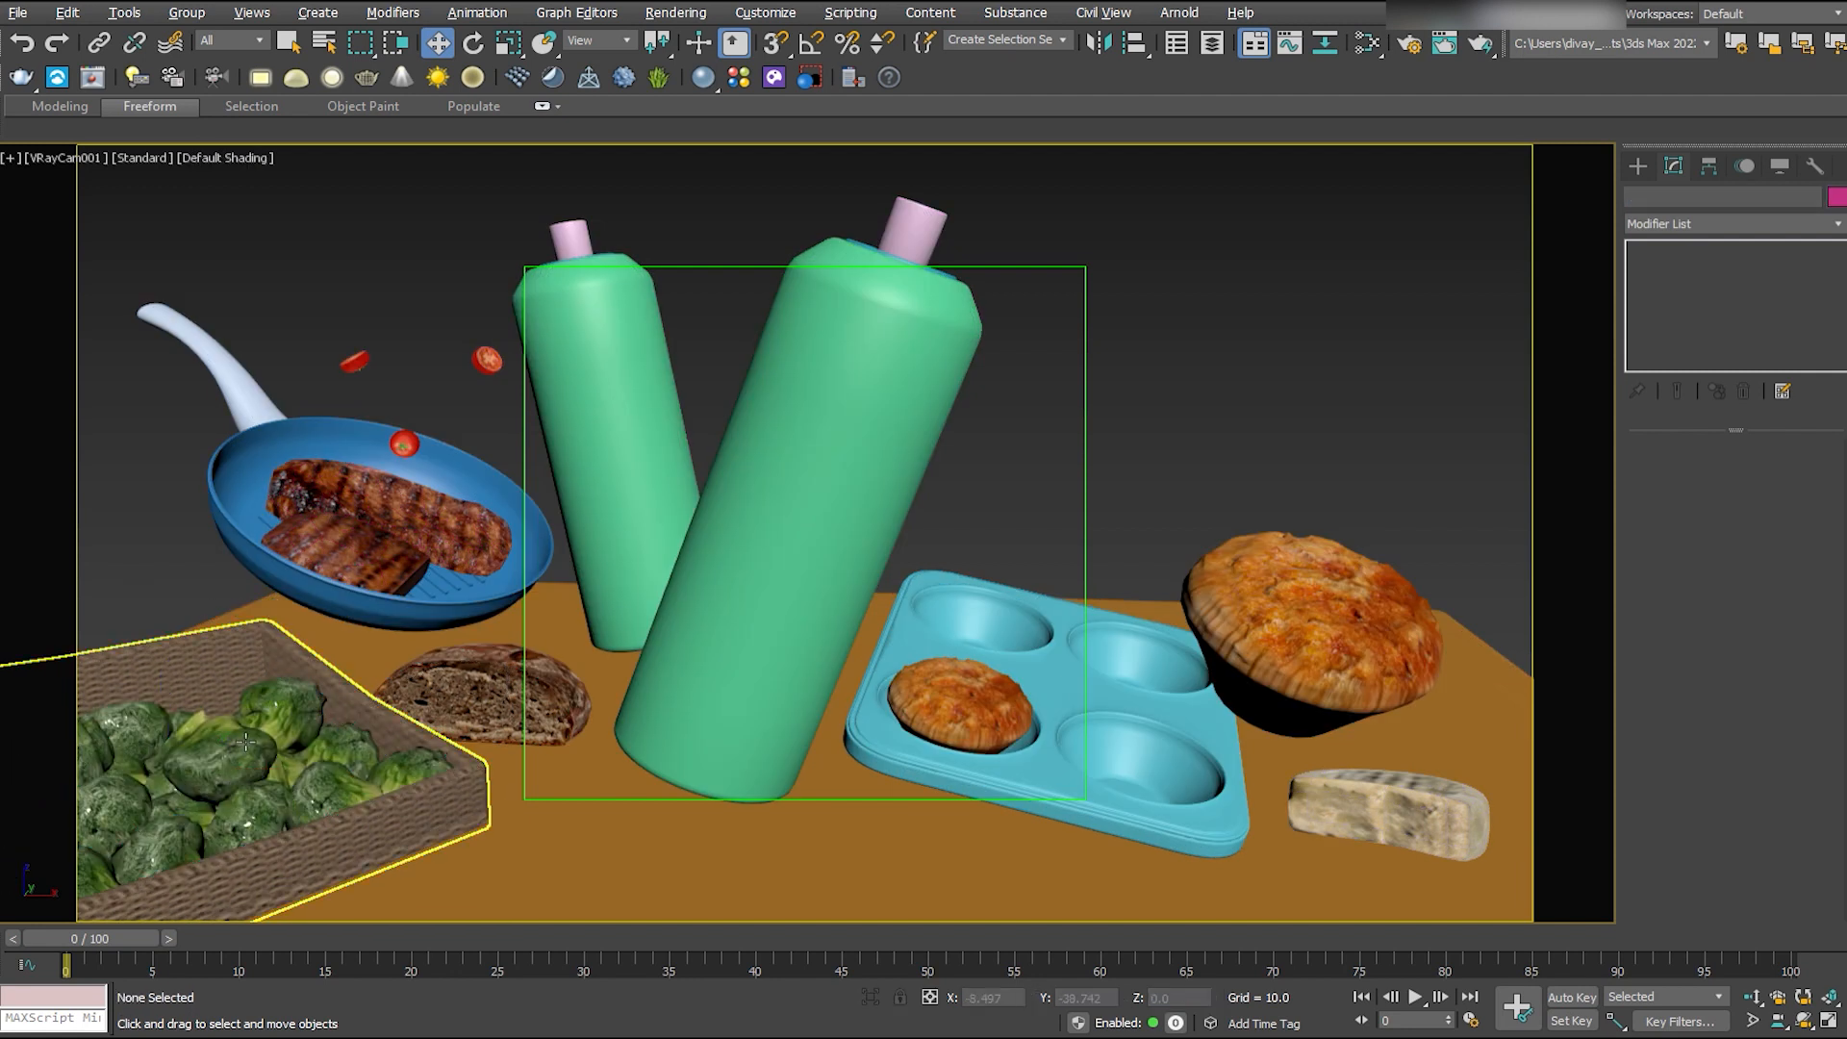
- Duplicate the broccoli basket in front of the large bottle, ungroup the copy and delete its wicker box, keeping the broccoli
left_click_drag(290, 761, 618, 818, "shift")
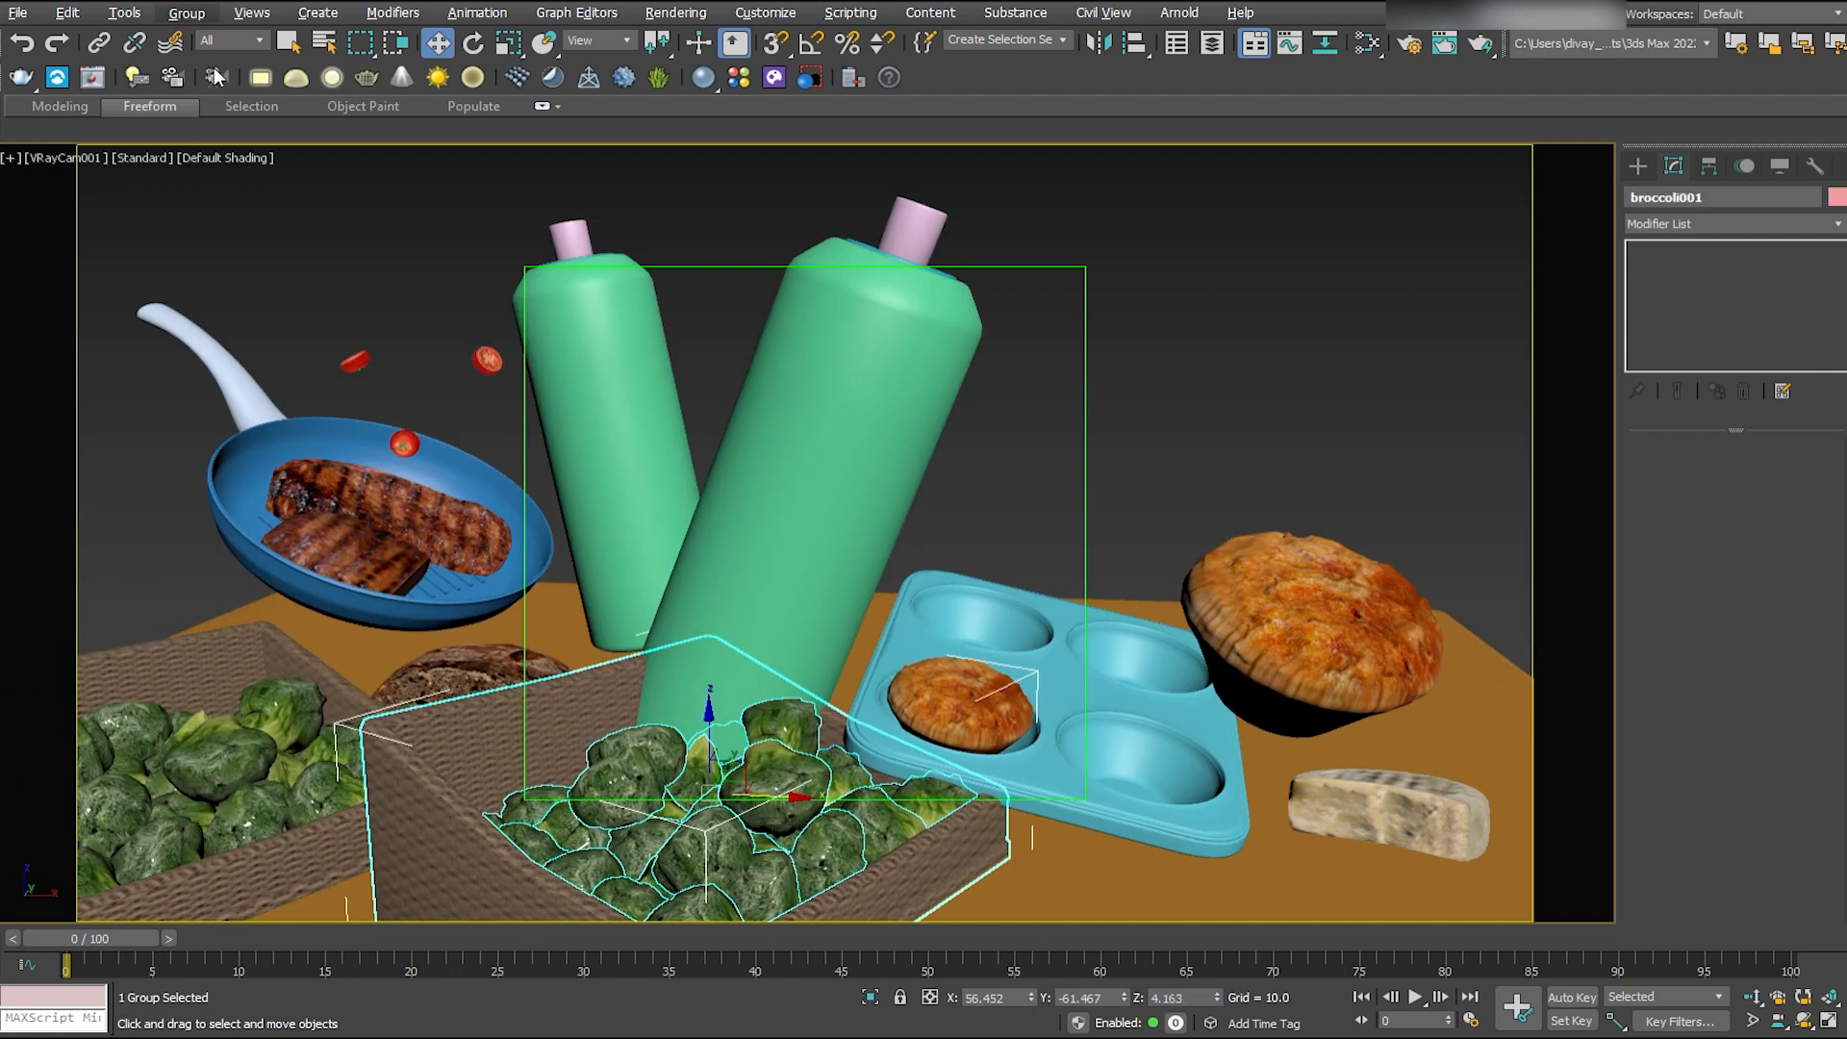
left_click(215, 69)
left_click(567, 755)
key("Delete")
- Delete the surplus florets in the front and right part of the loose broccoli so a smaller pile remains
key("F4")
left_click(709, 853)
left_click(770, 875, "ctrl")
left_click(828, 861, "ctrl")
left_click(887, 854, "ctrl")
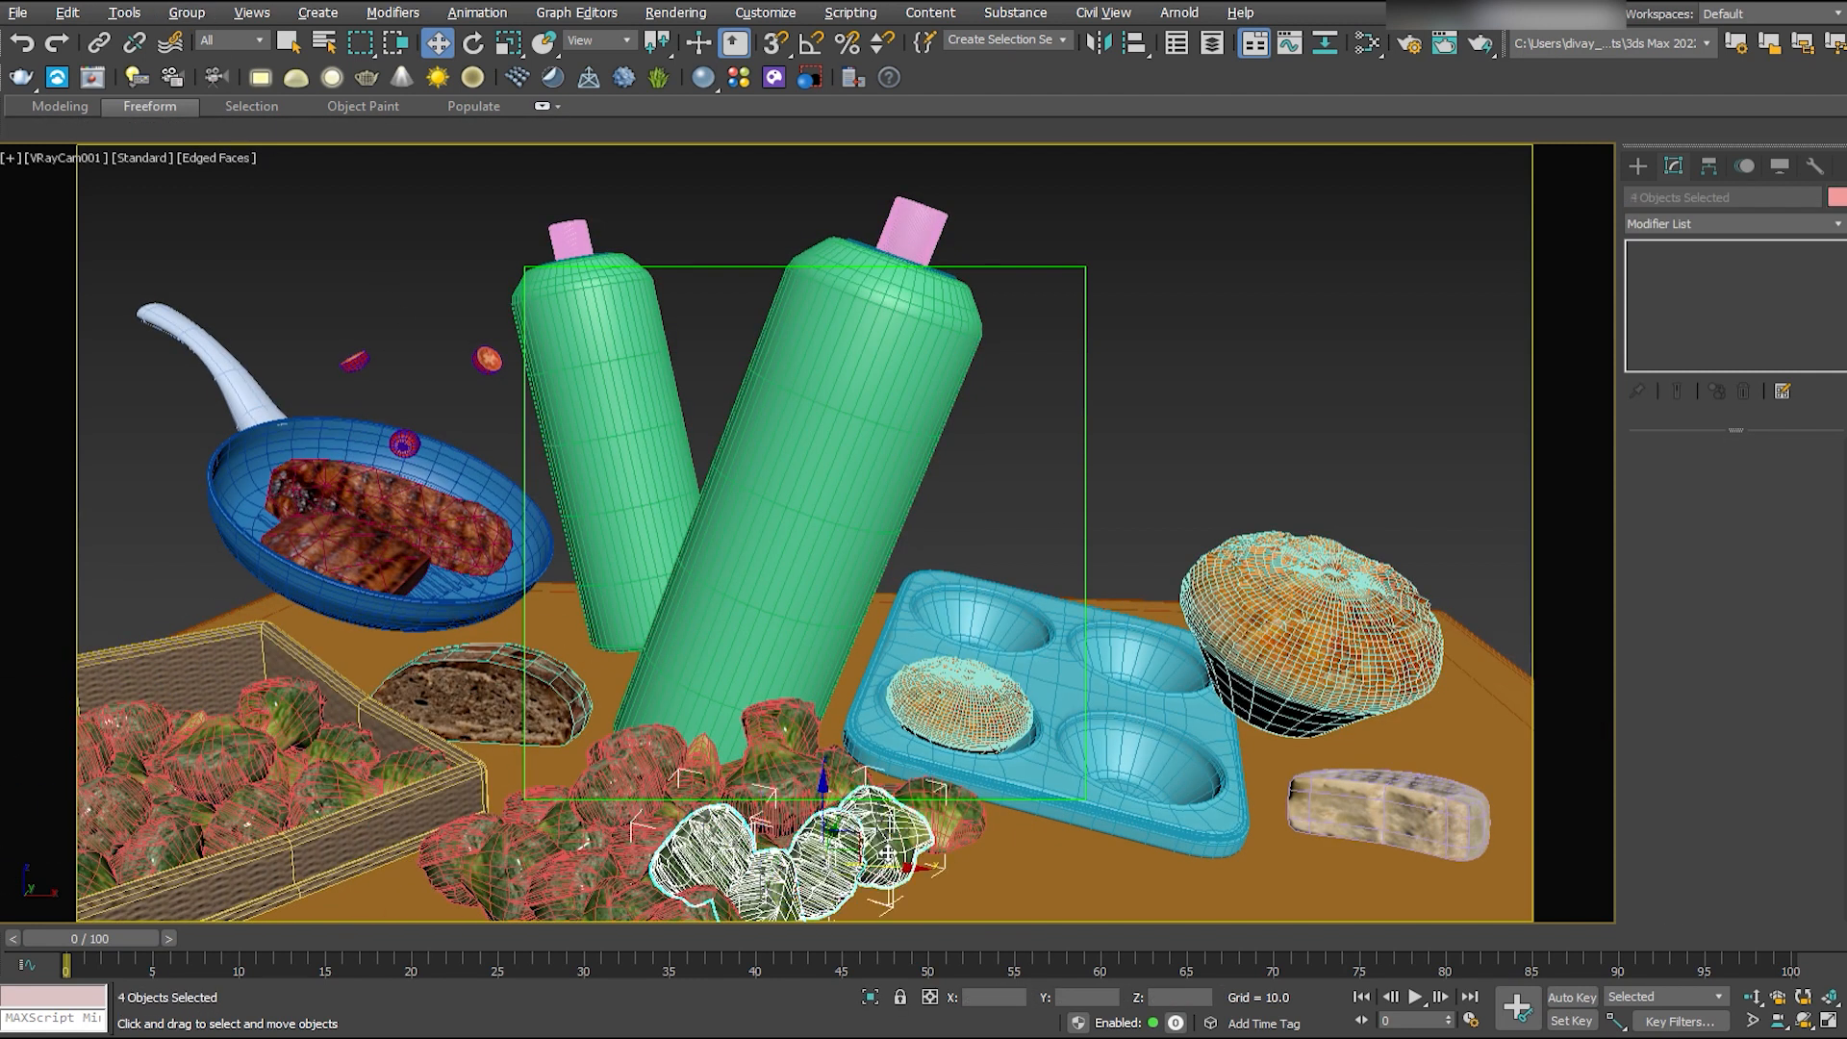
key("Delete")
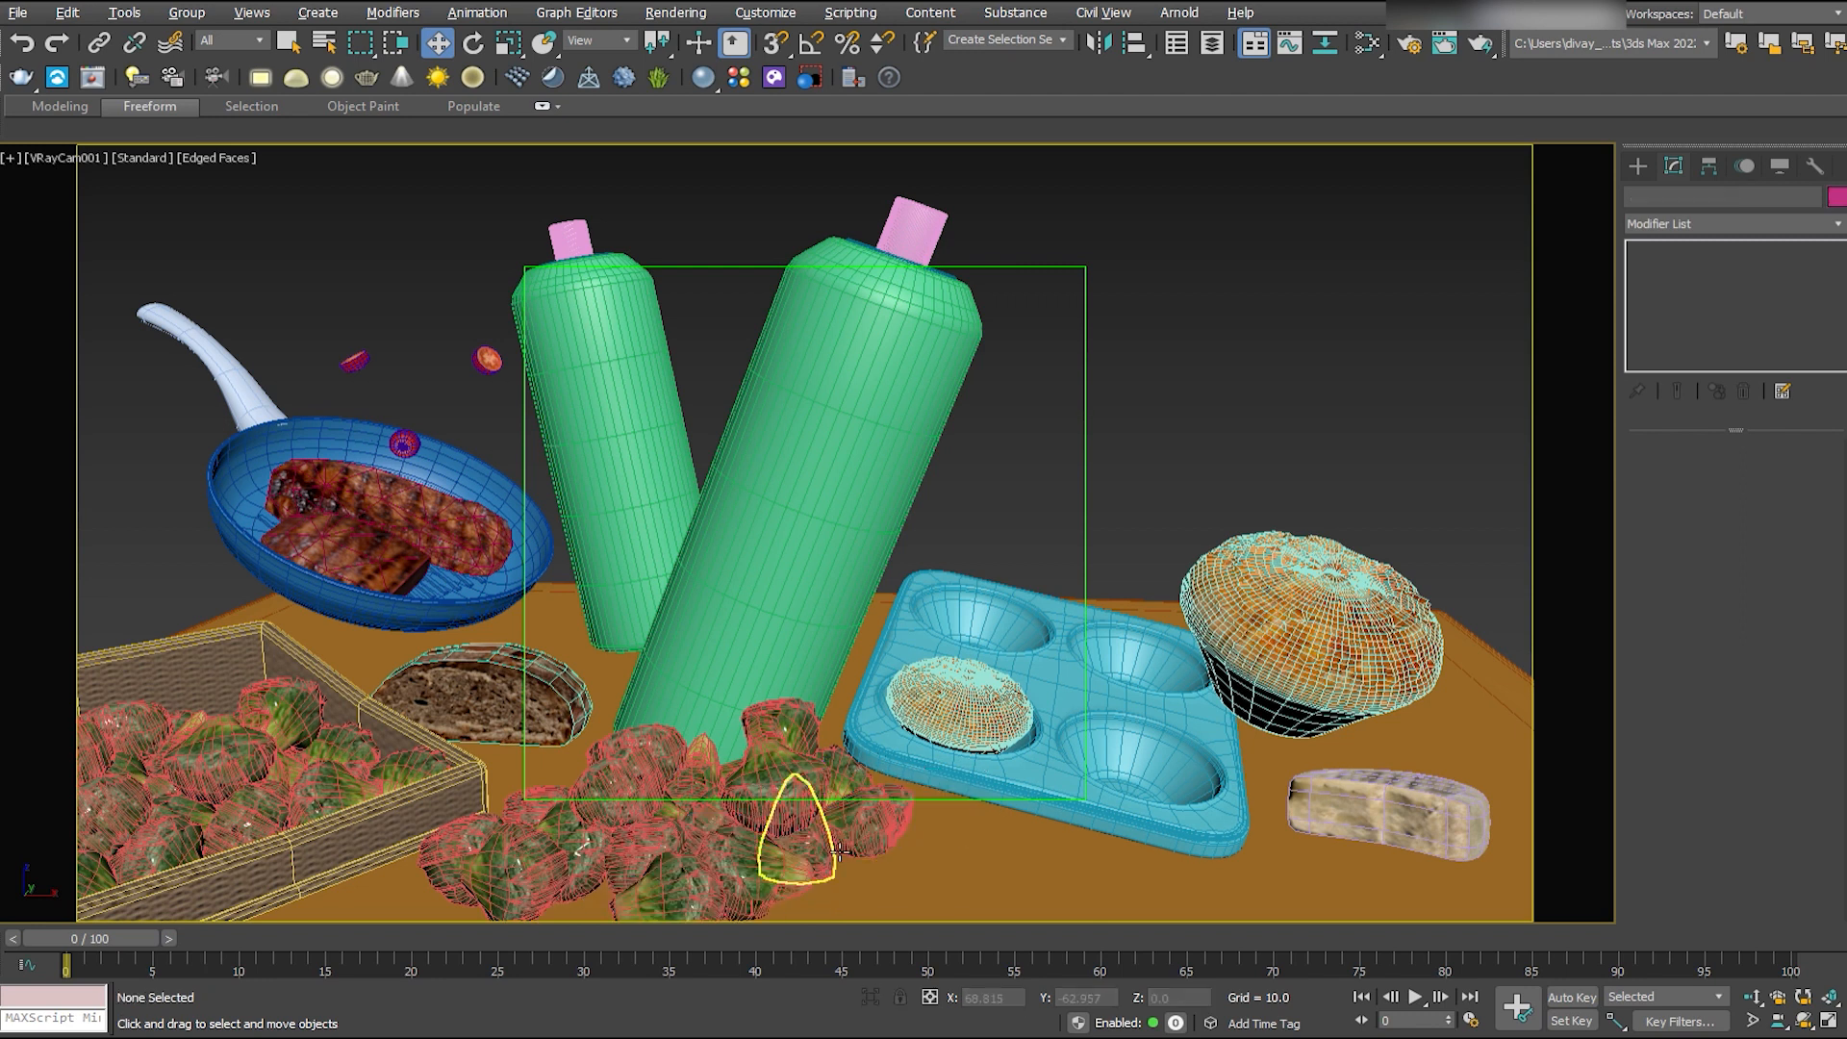
left_click(824, 859, "ctrl")
left_click(767, 877, "ctrl")
left_click(713, 896, "ctrl")
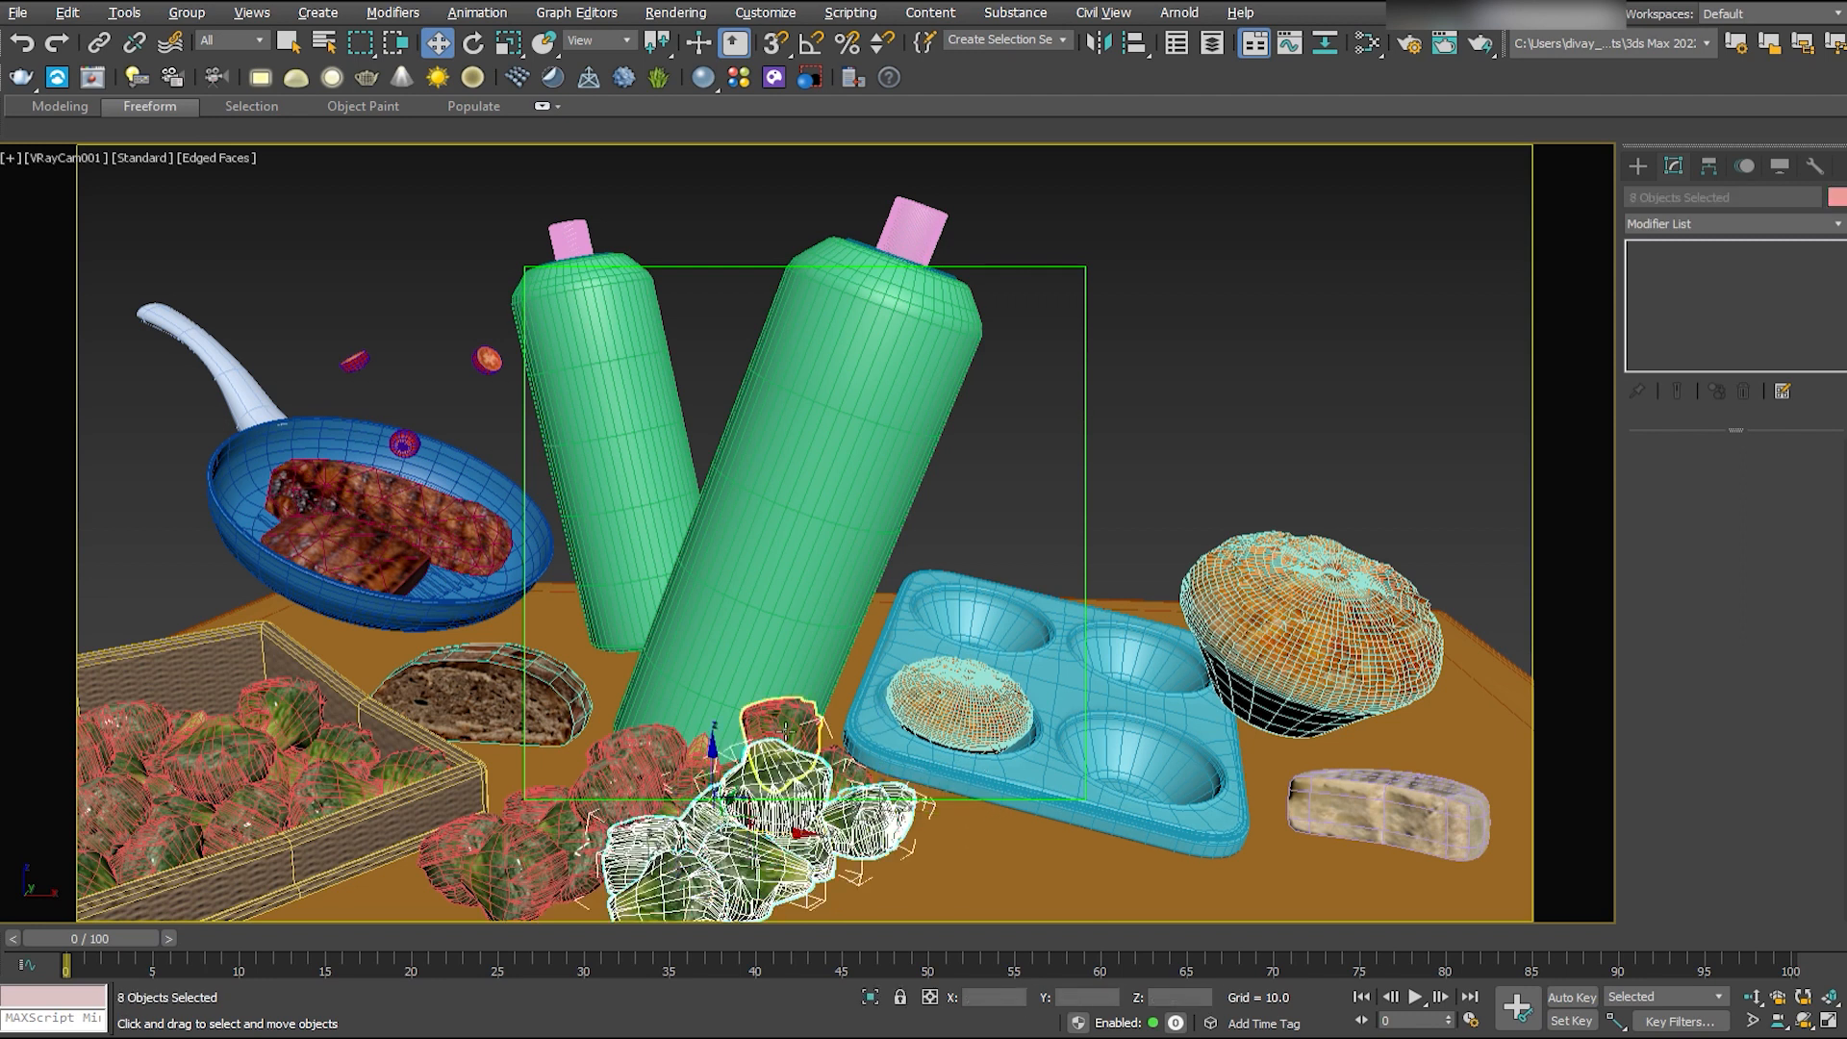
left_click(785, 731, "ctrl")
key("Delete")
- Align one loose floret to the tomato floating above the frying pan and scale it down
left_click(833, 781)
key("alt+a")
left_click(405, 443)
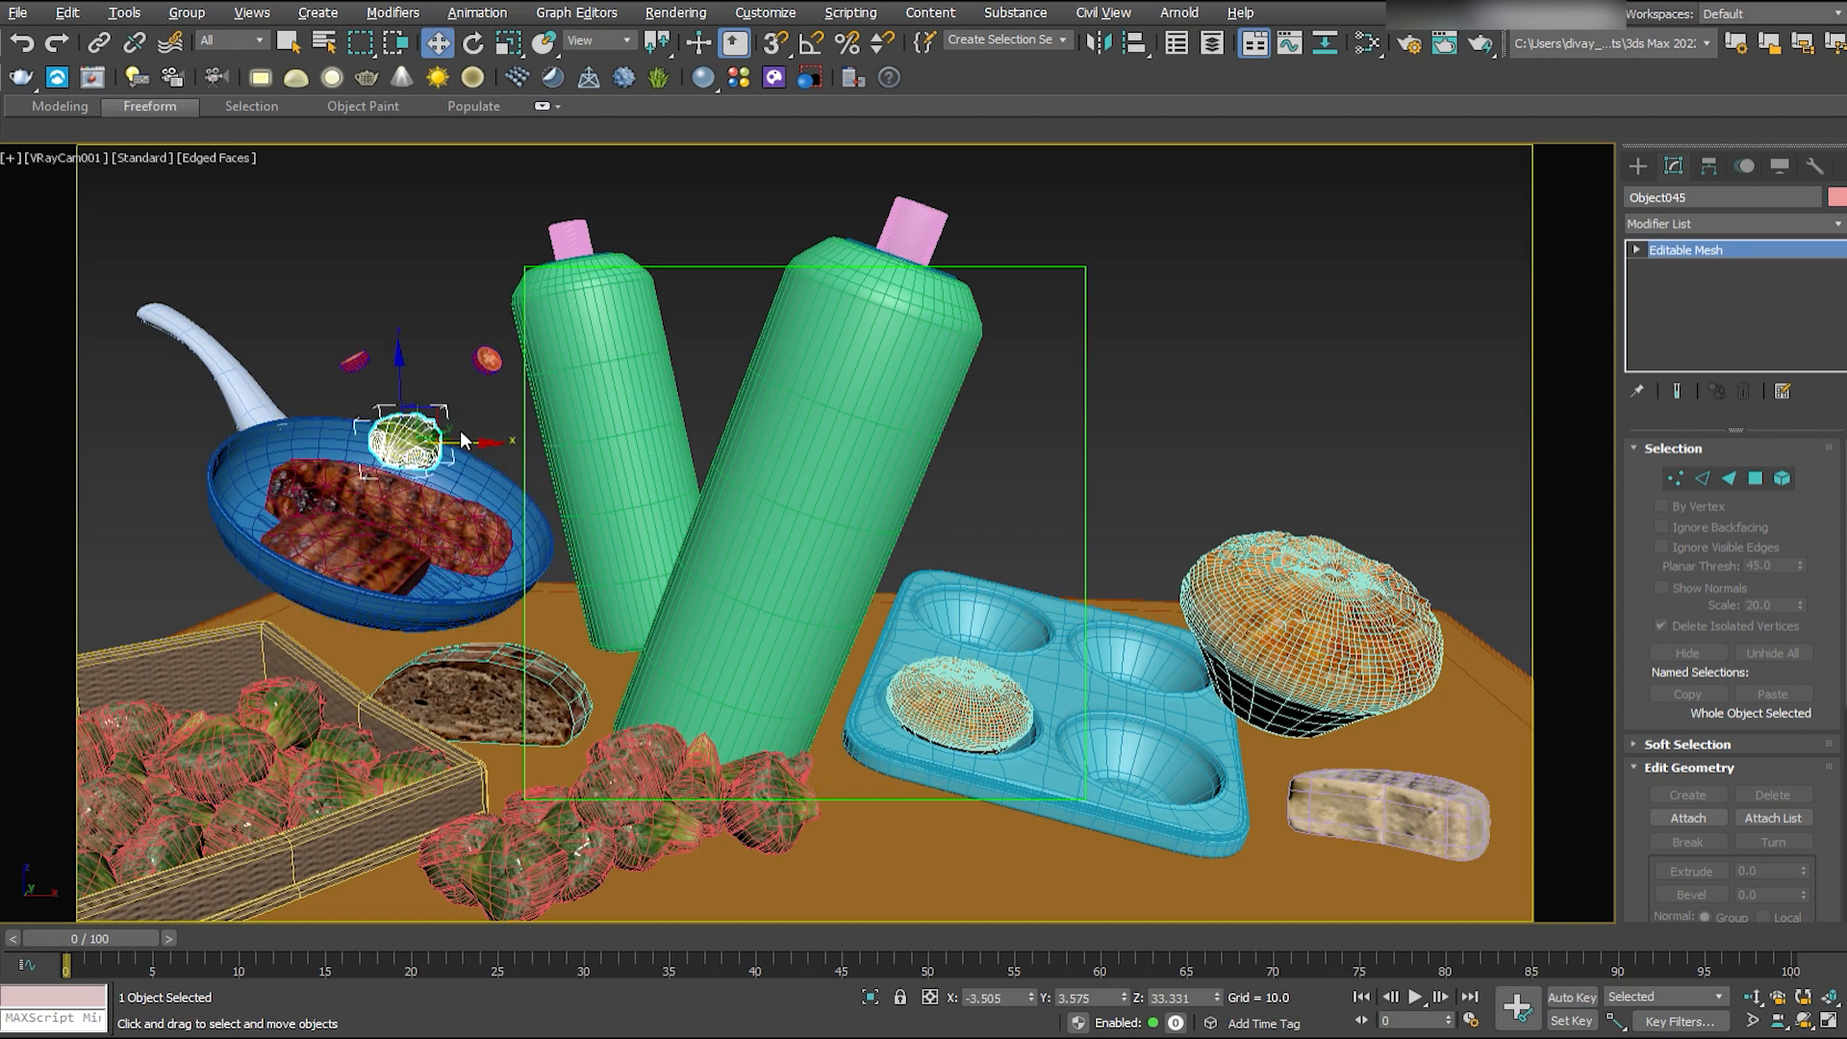
key("alt+w")
middle_click(1097, 683)
key("alt+w")
- Move the small floret onto the steaks in the frying pan and adjust its rotation and size
key("alt+w")
scroll(1097, 688, "down", 7)
scroll(1096, 688, "up", 5)
key("r")
left_click_drag(1111, 630, 1126, 677)
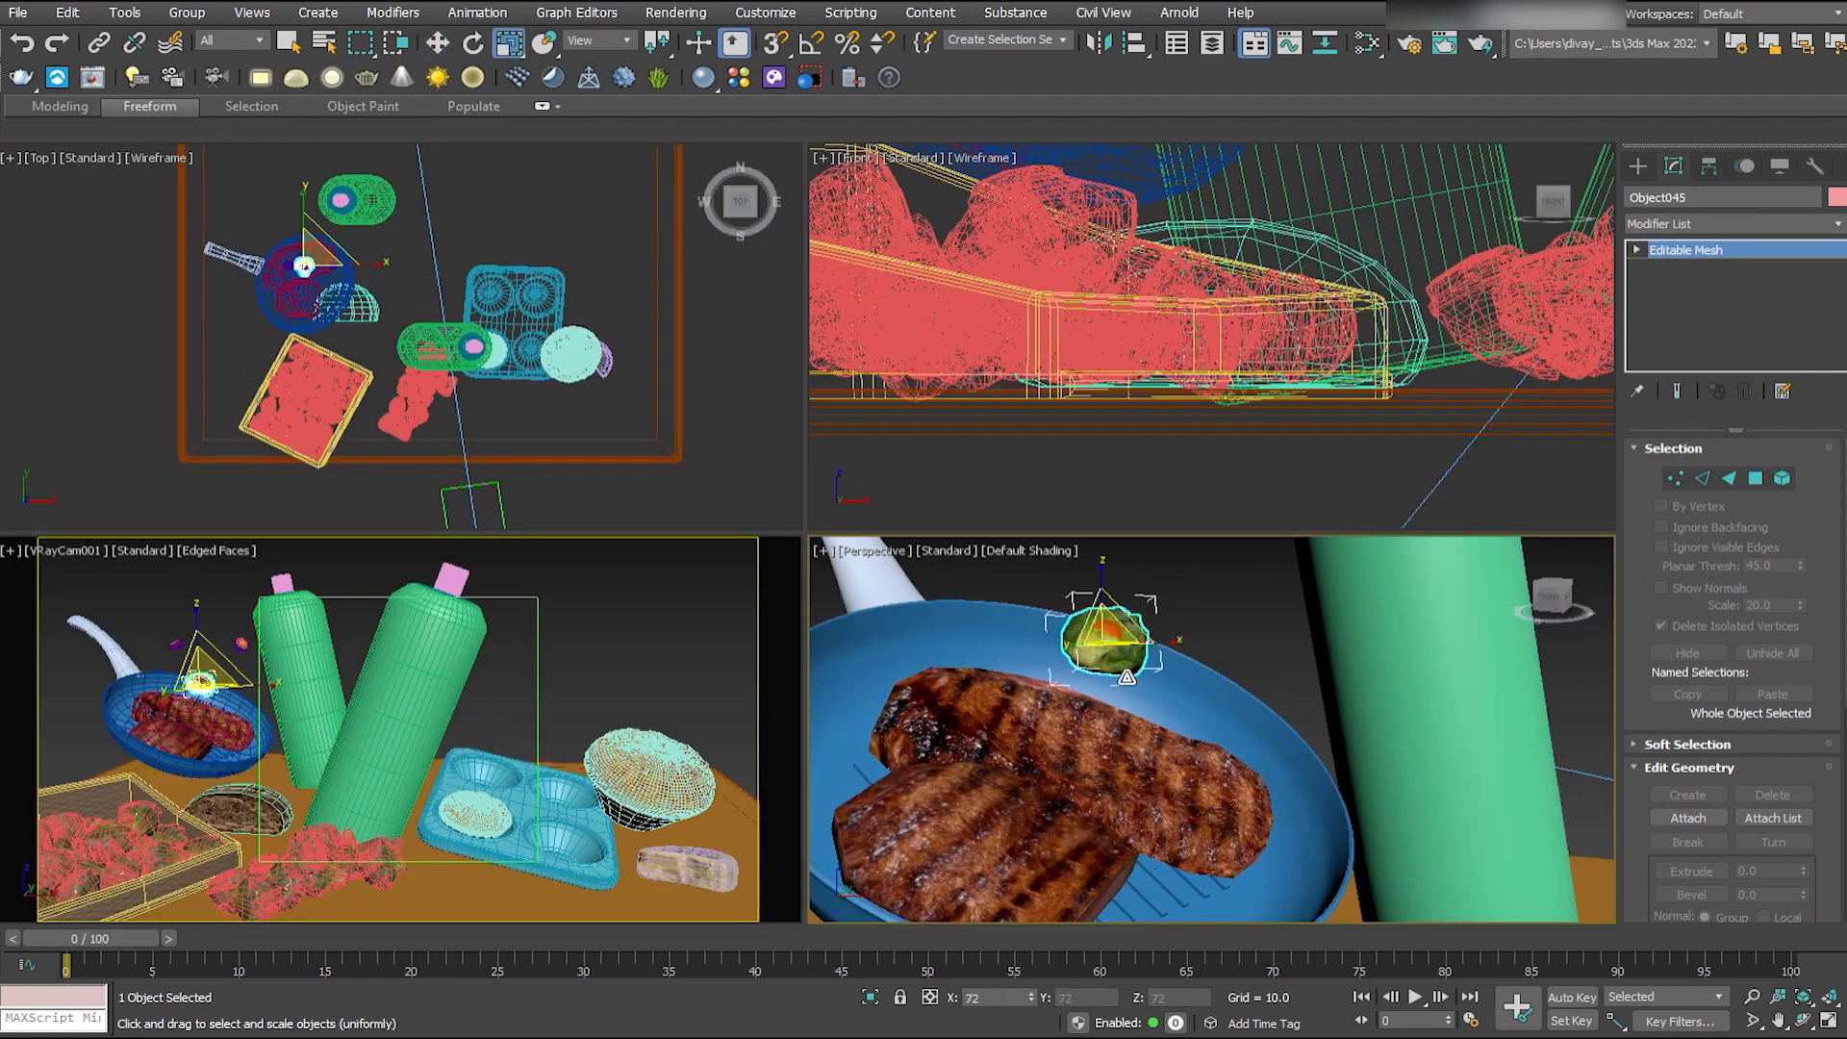
key("w")
middle_click_drag(1130, 721, 1135, 769, "alt")
left_click_drag(1158, 644, 1006, 669)
middle_click(765, 702)
key("alt+w")
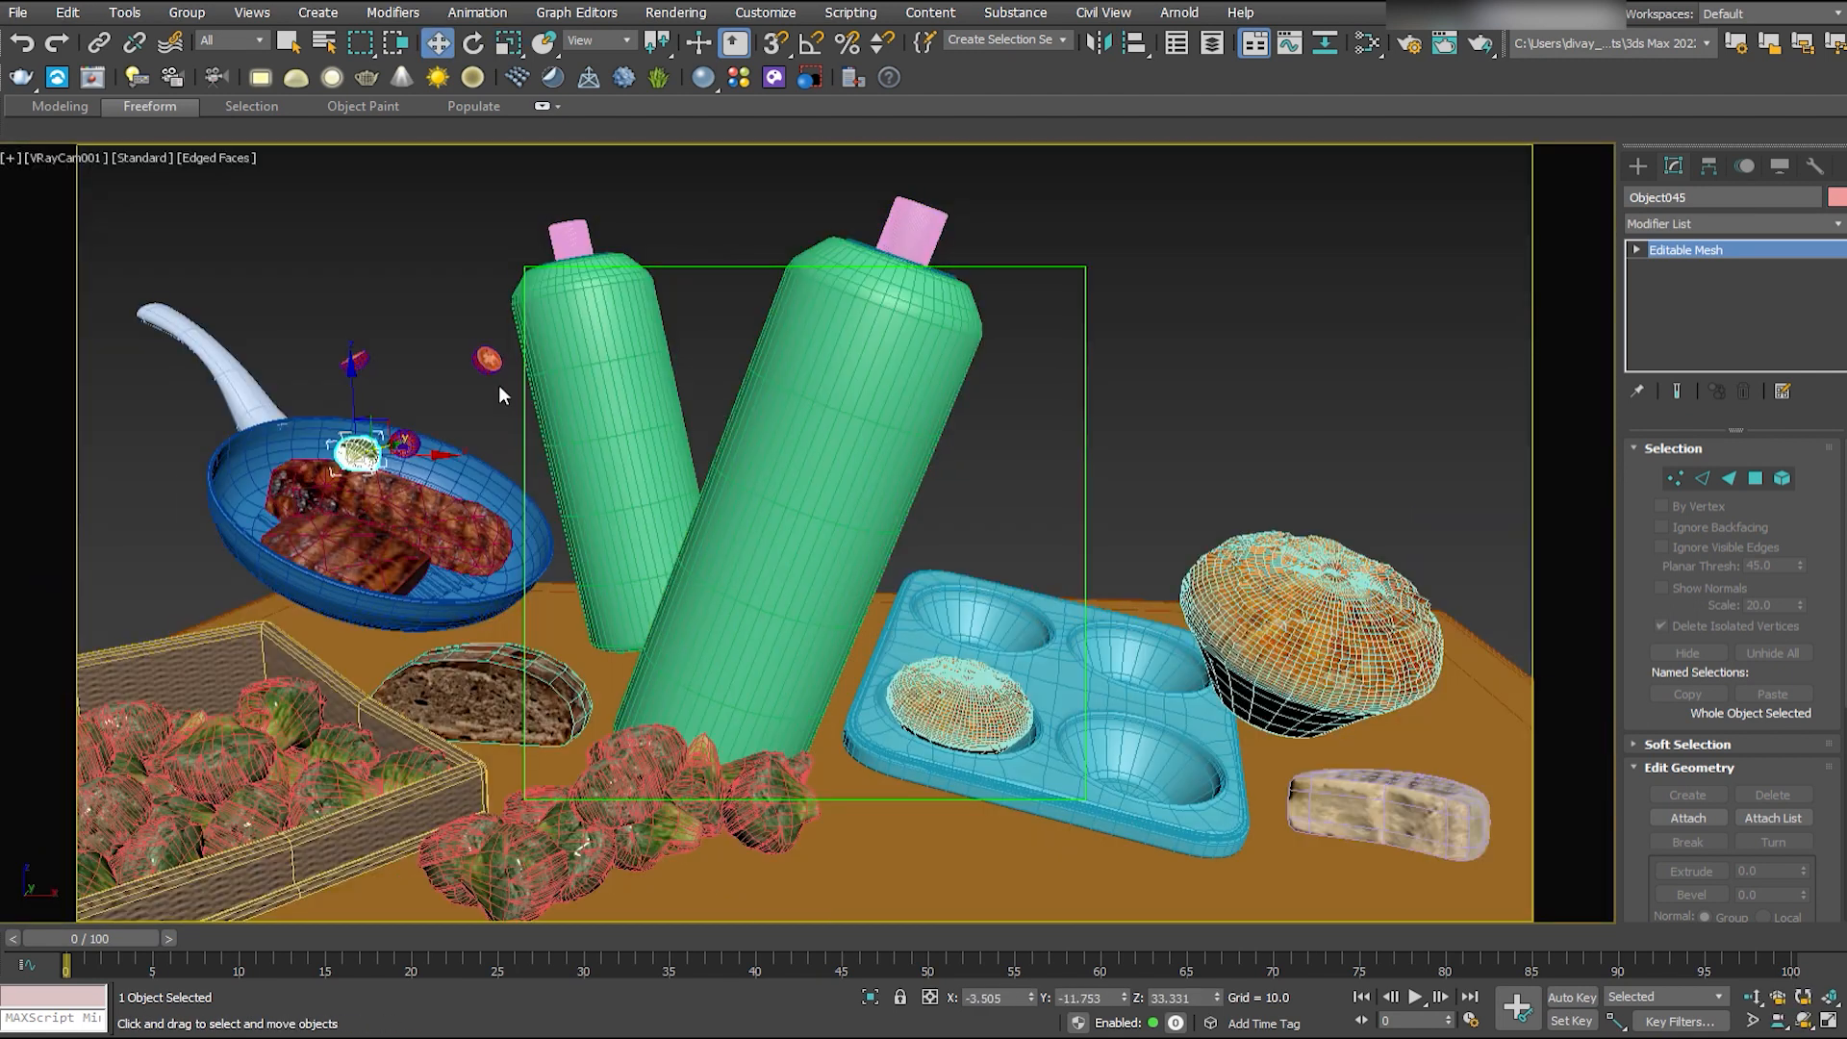
key("F4")
key("e")
key("r")
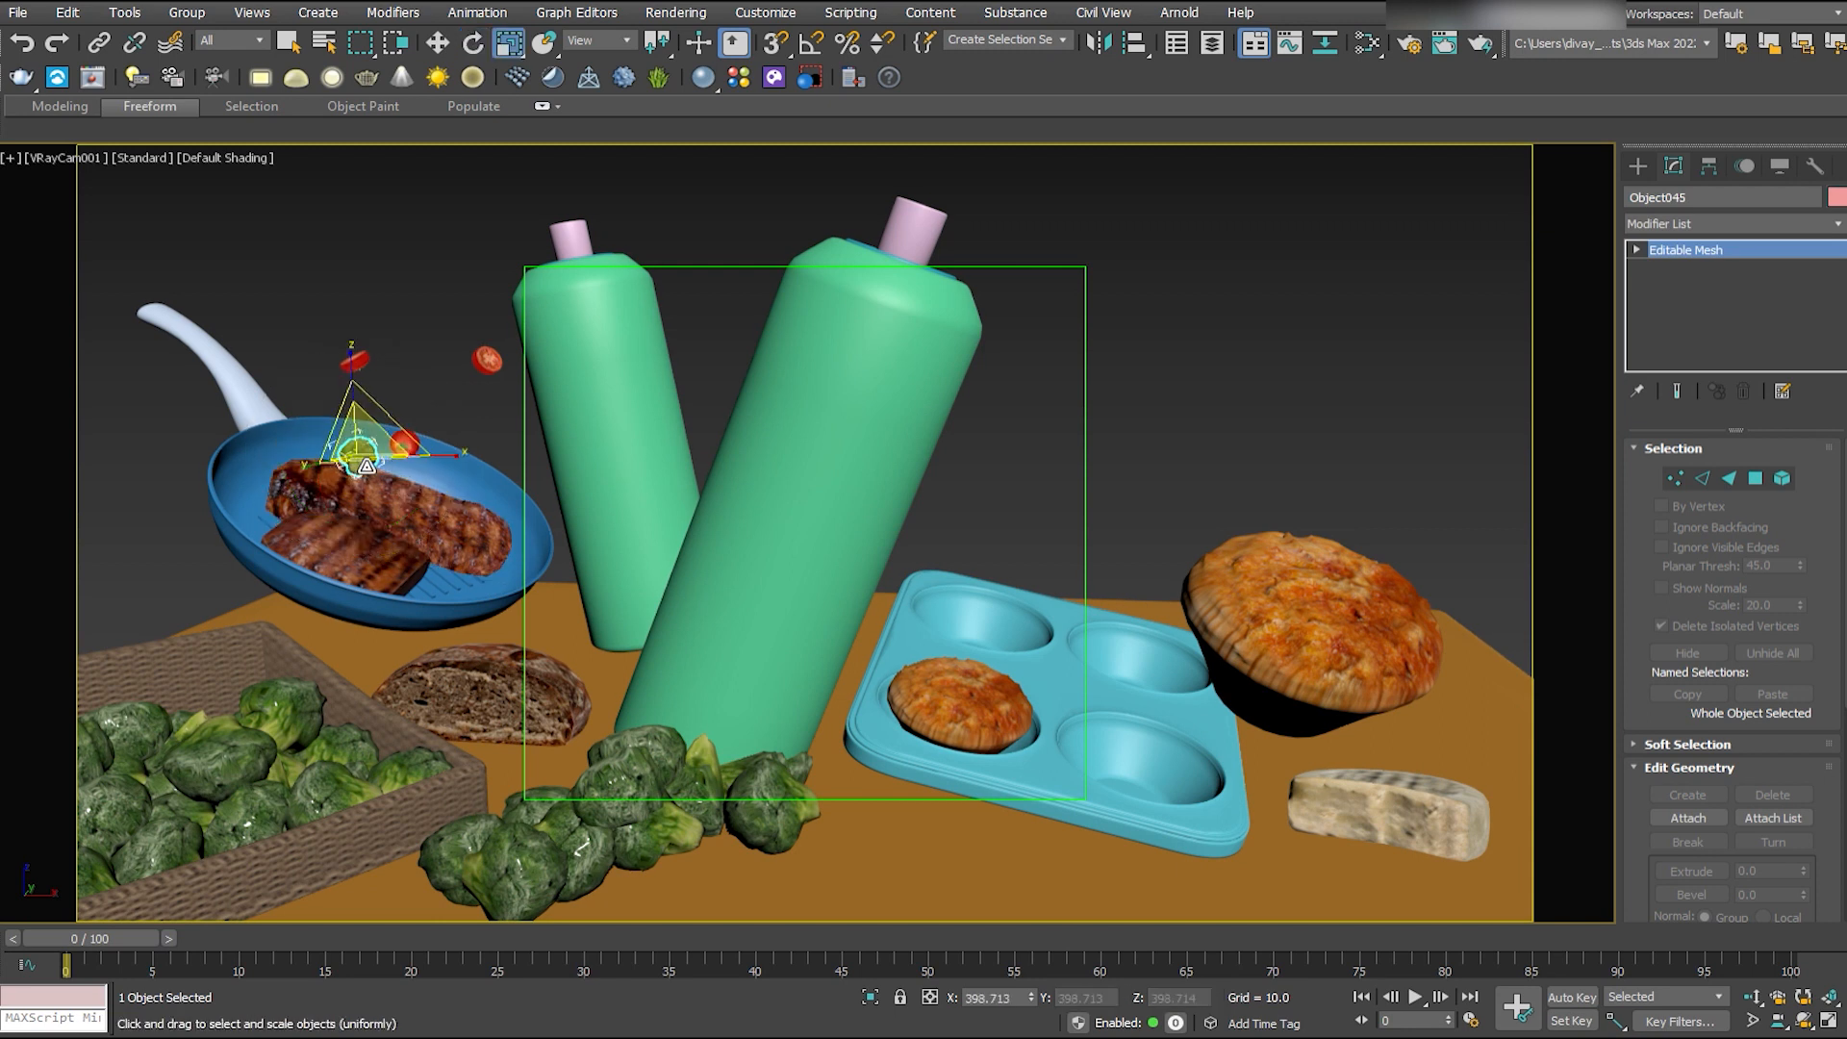
key("w")
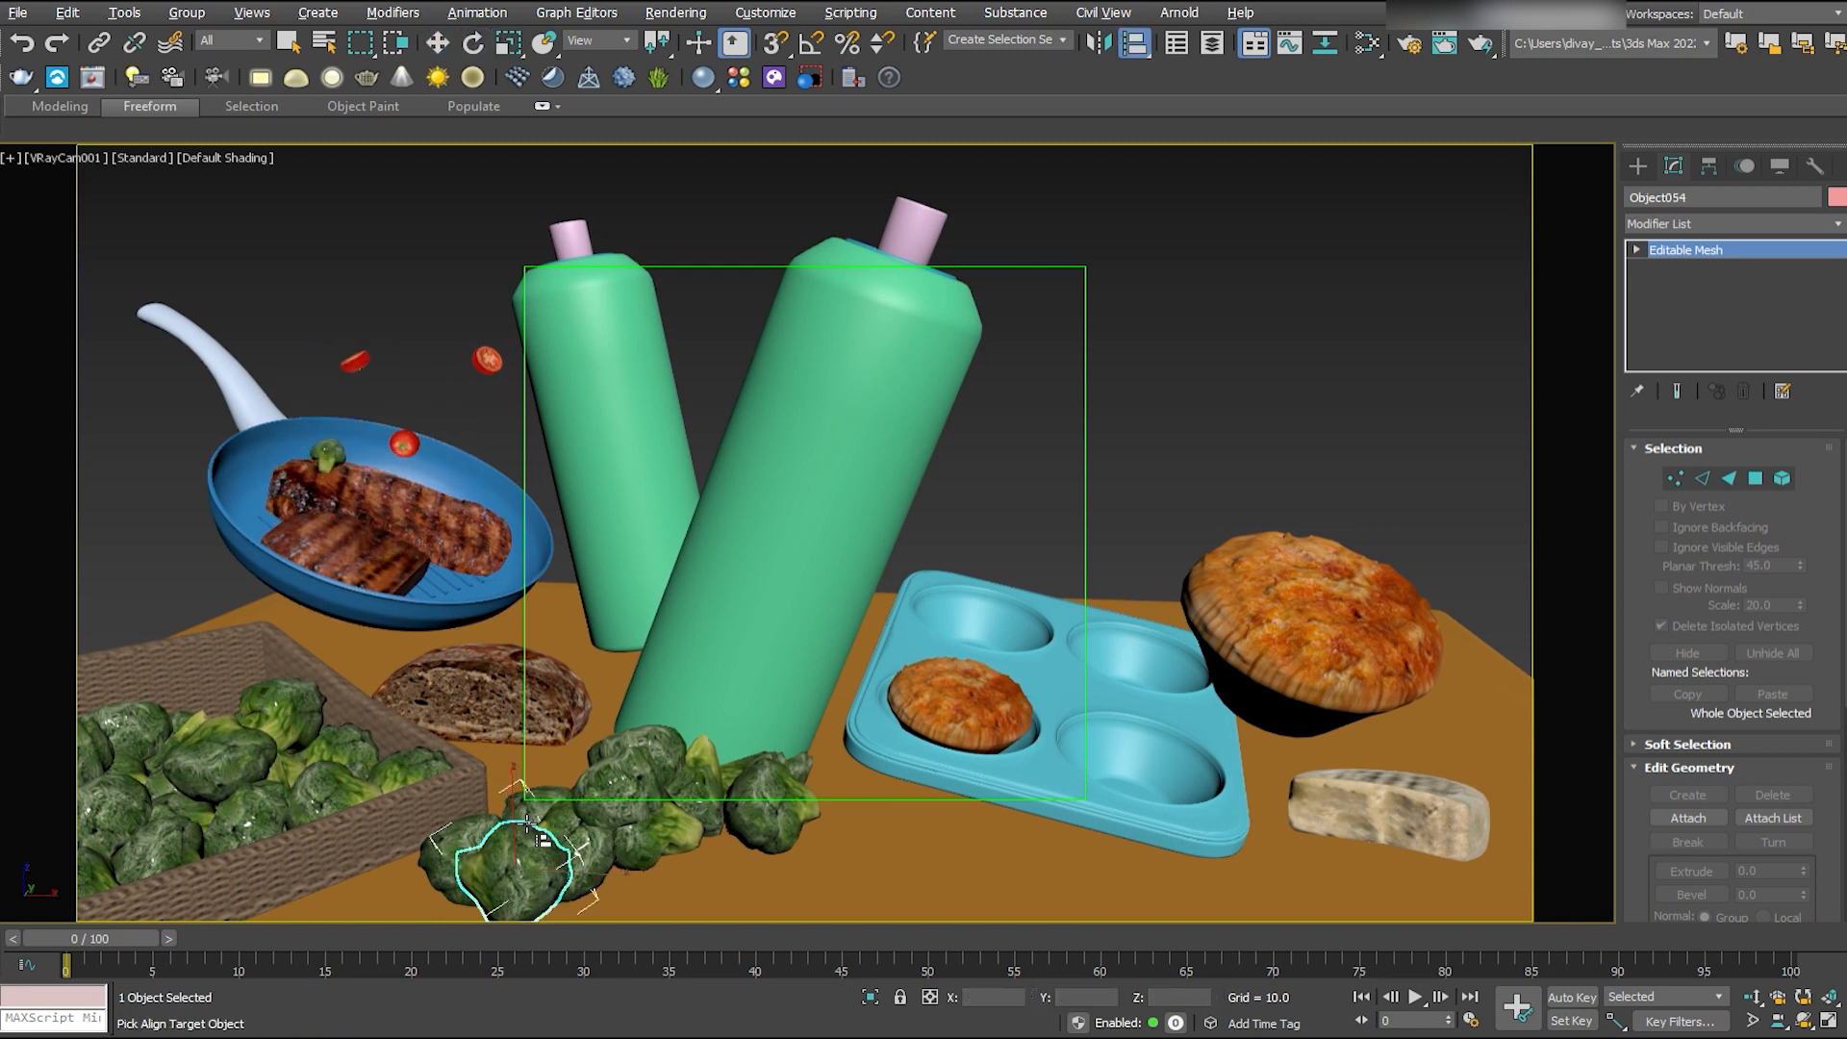
- Align a second floret to the flying tomato slice, shrink and rotate it, and position it between the two flying slices
left_click(355, 361)
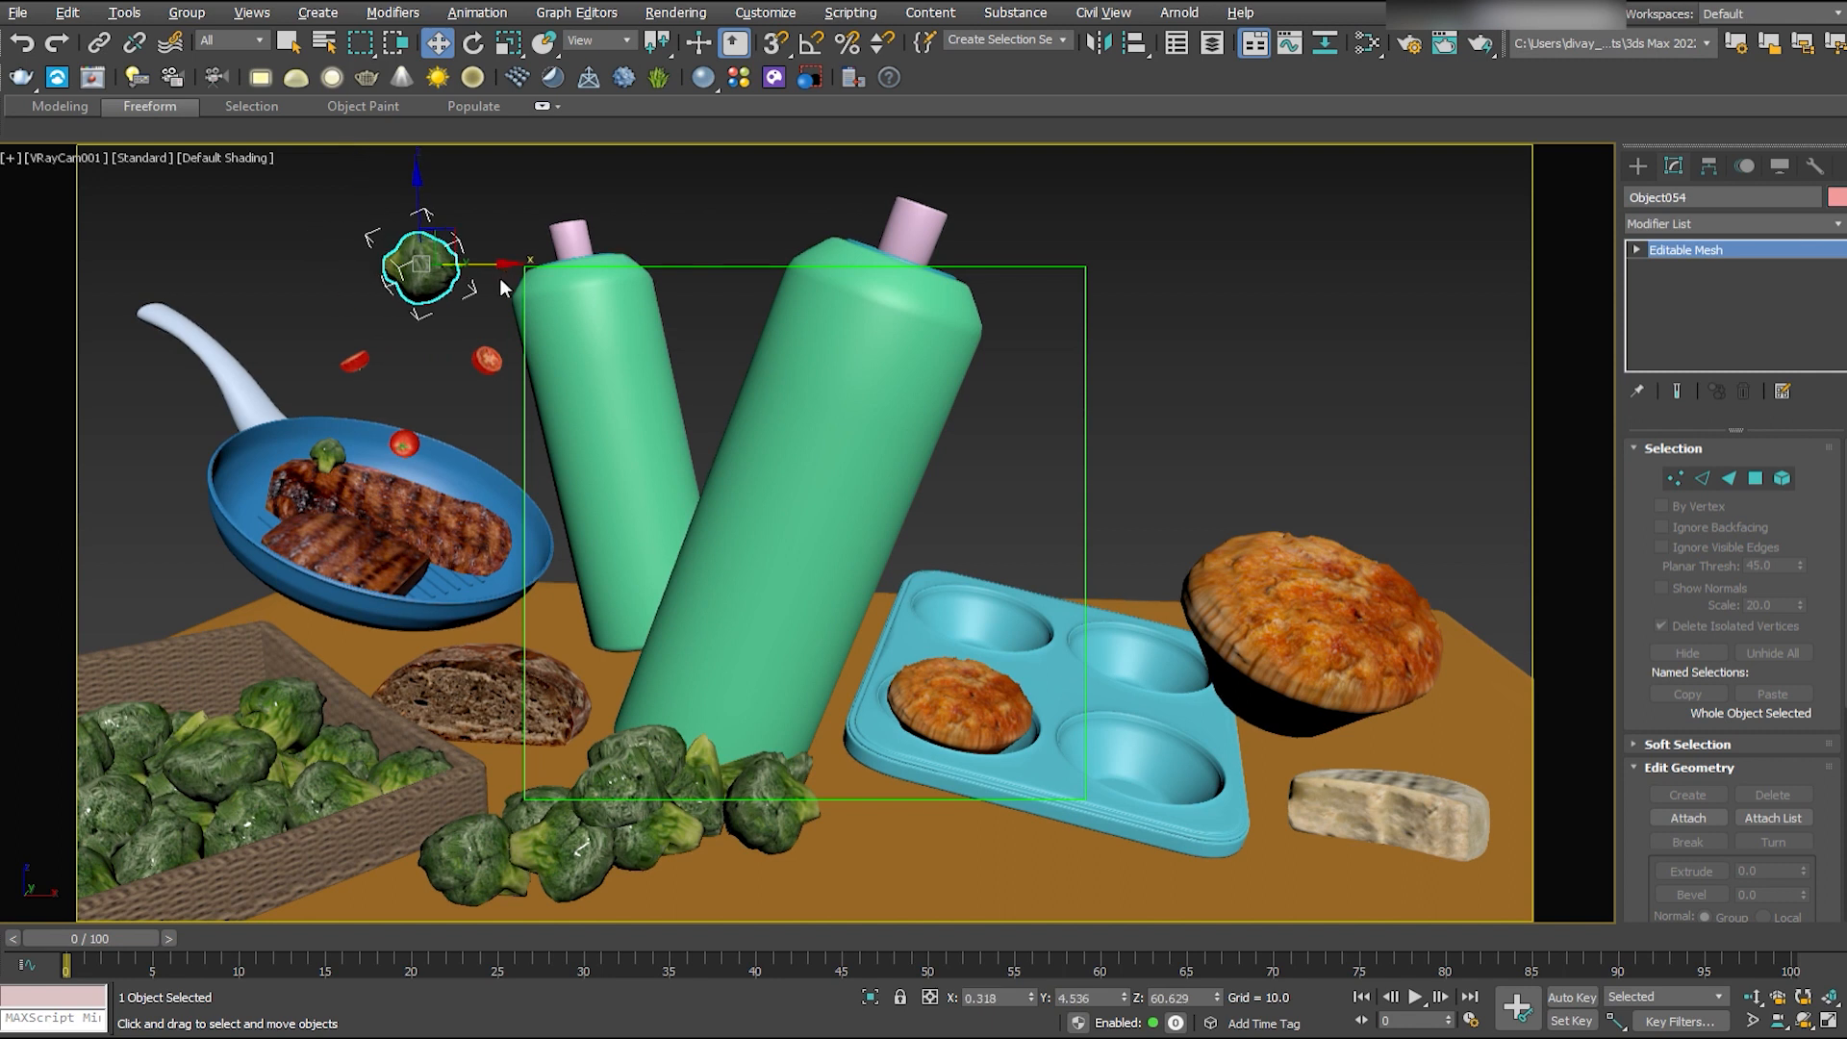
key("e")
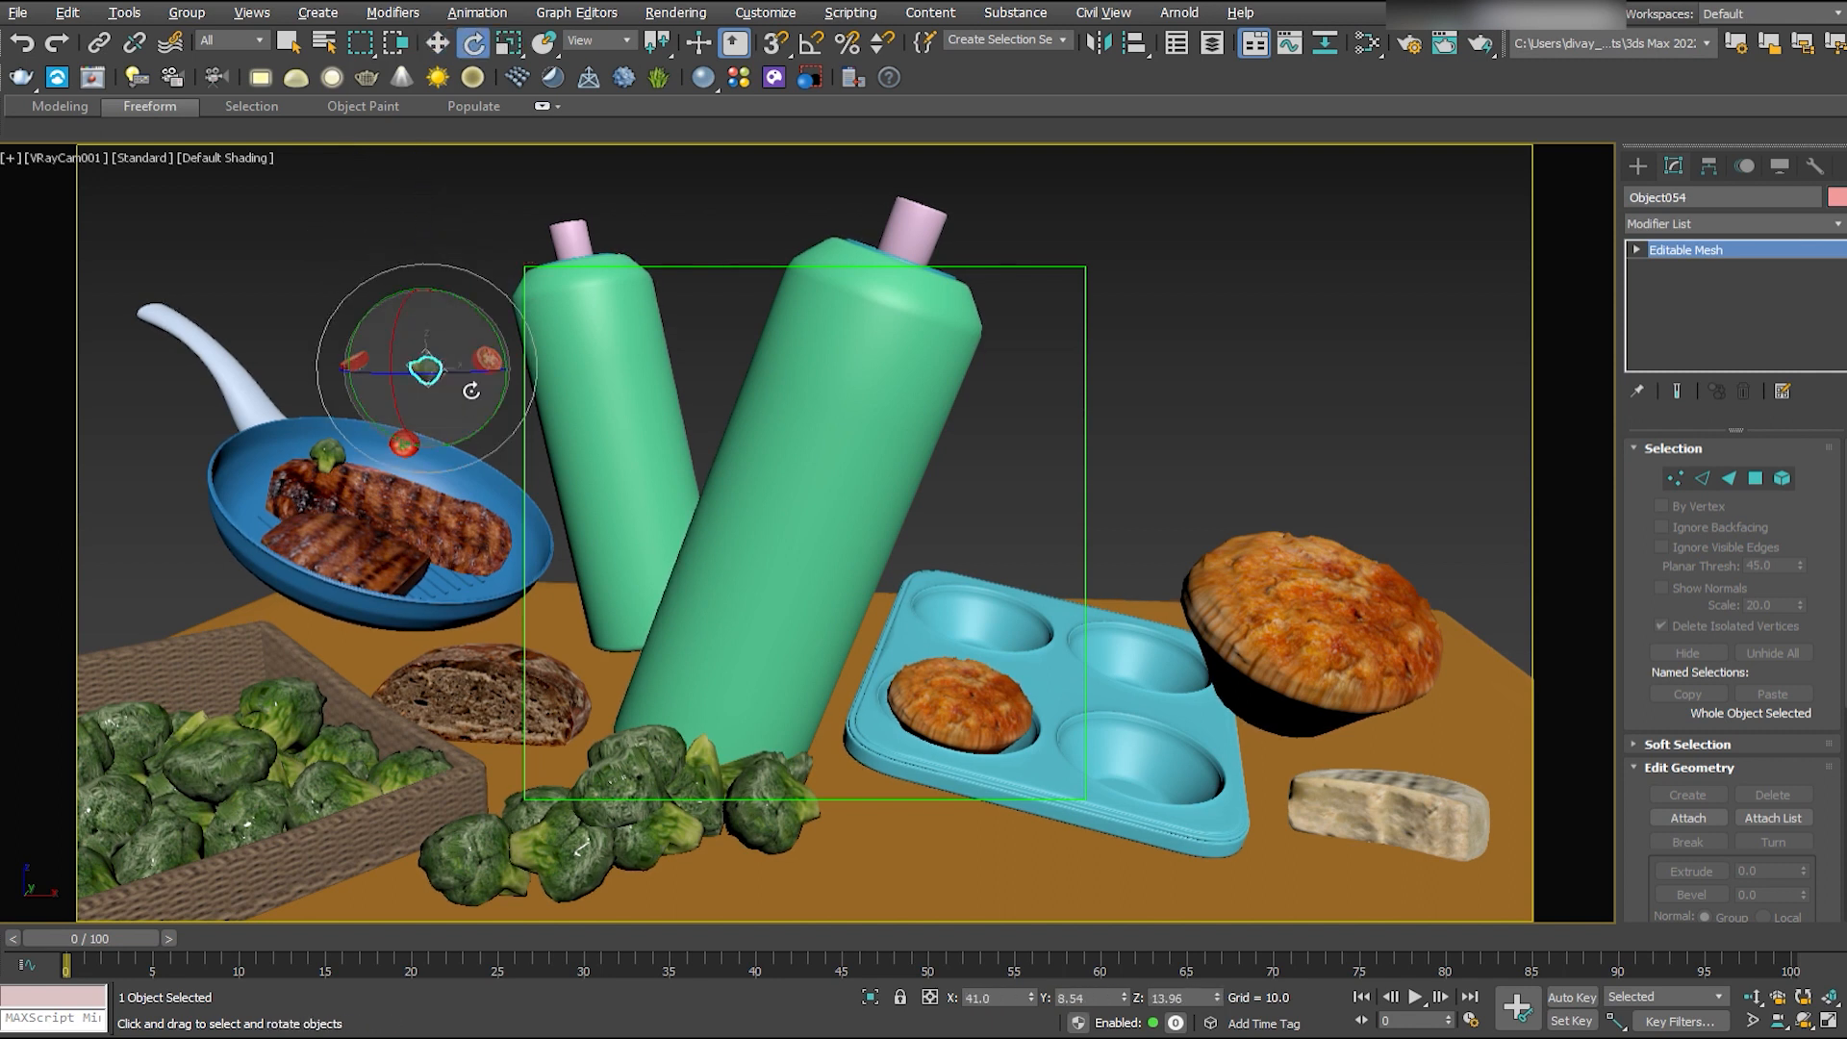
left_click(429, 187)
key("w")
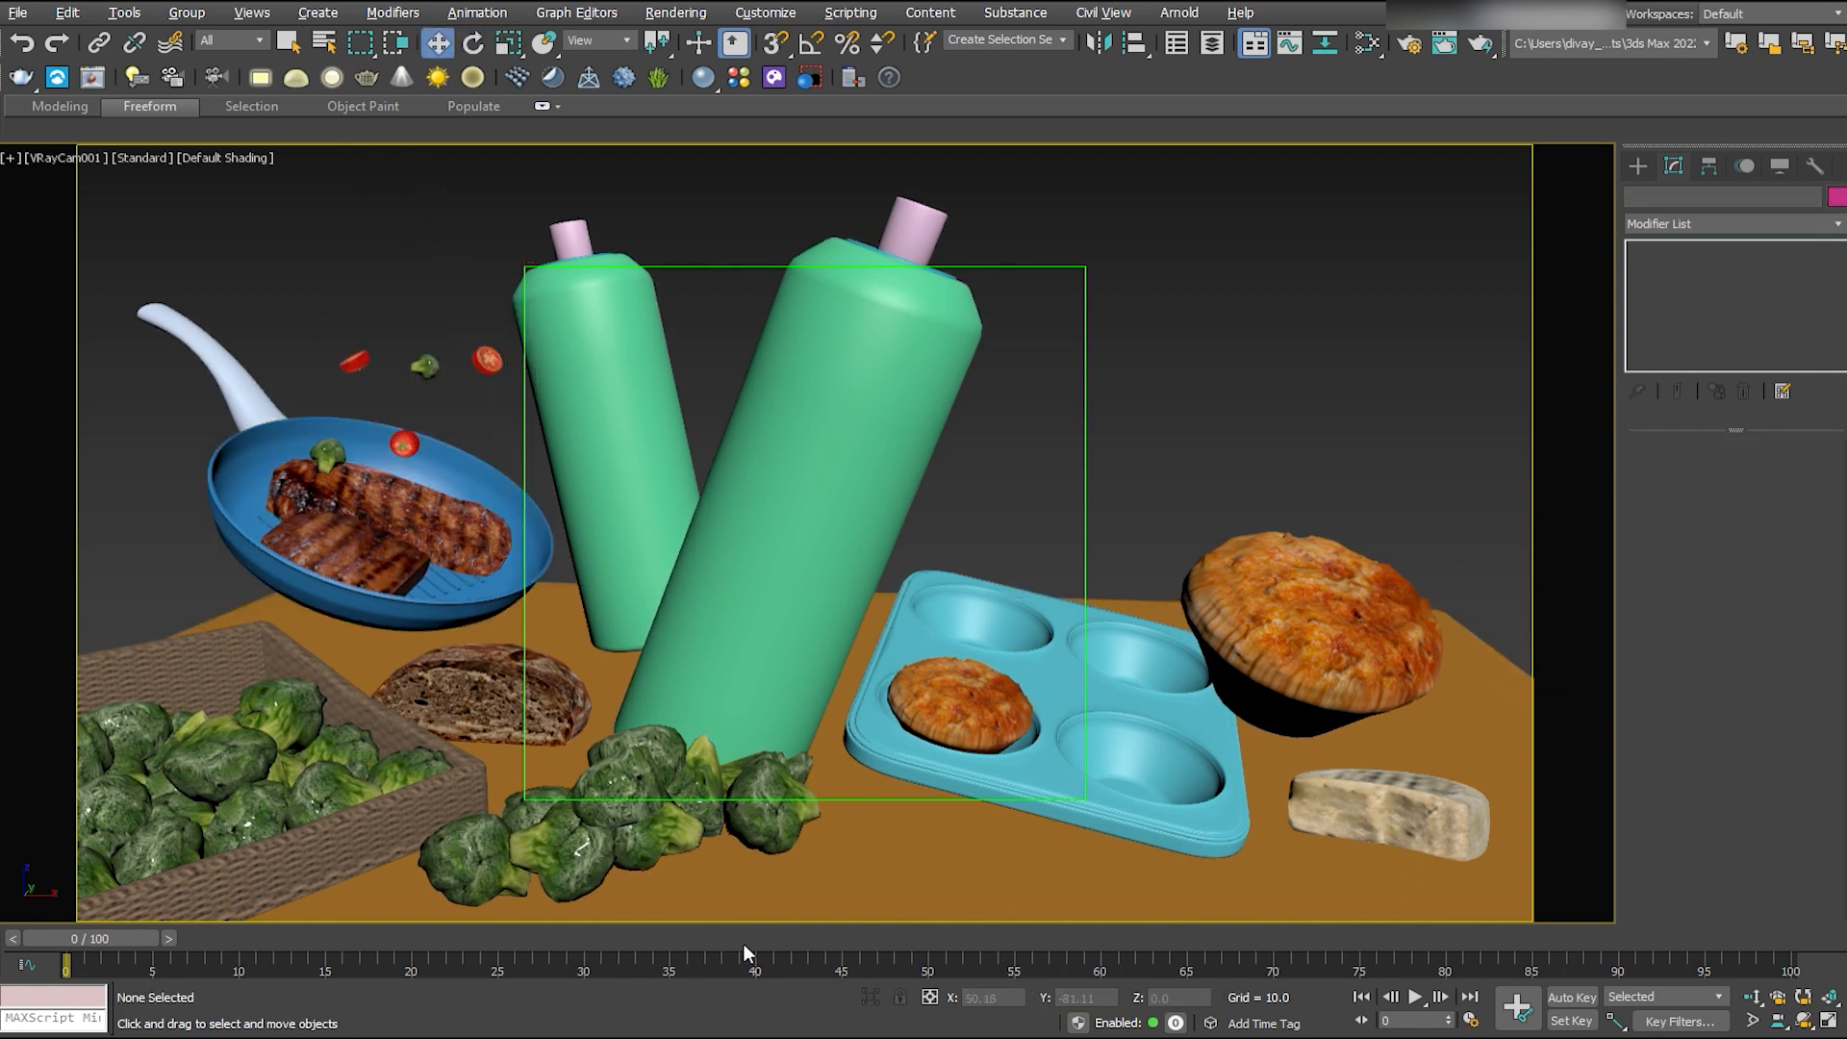
- Bring a third floret from the pile's right end into the frying pan, shrink it and move it down along its local axes
left_click(765, 797)
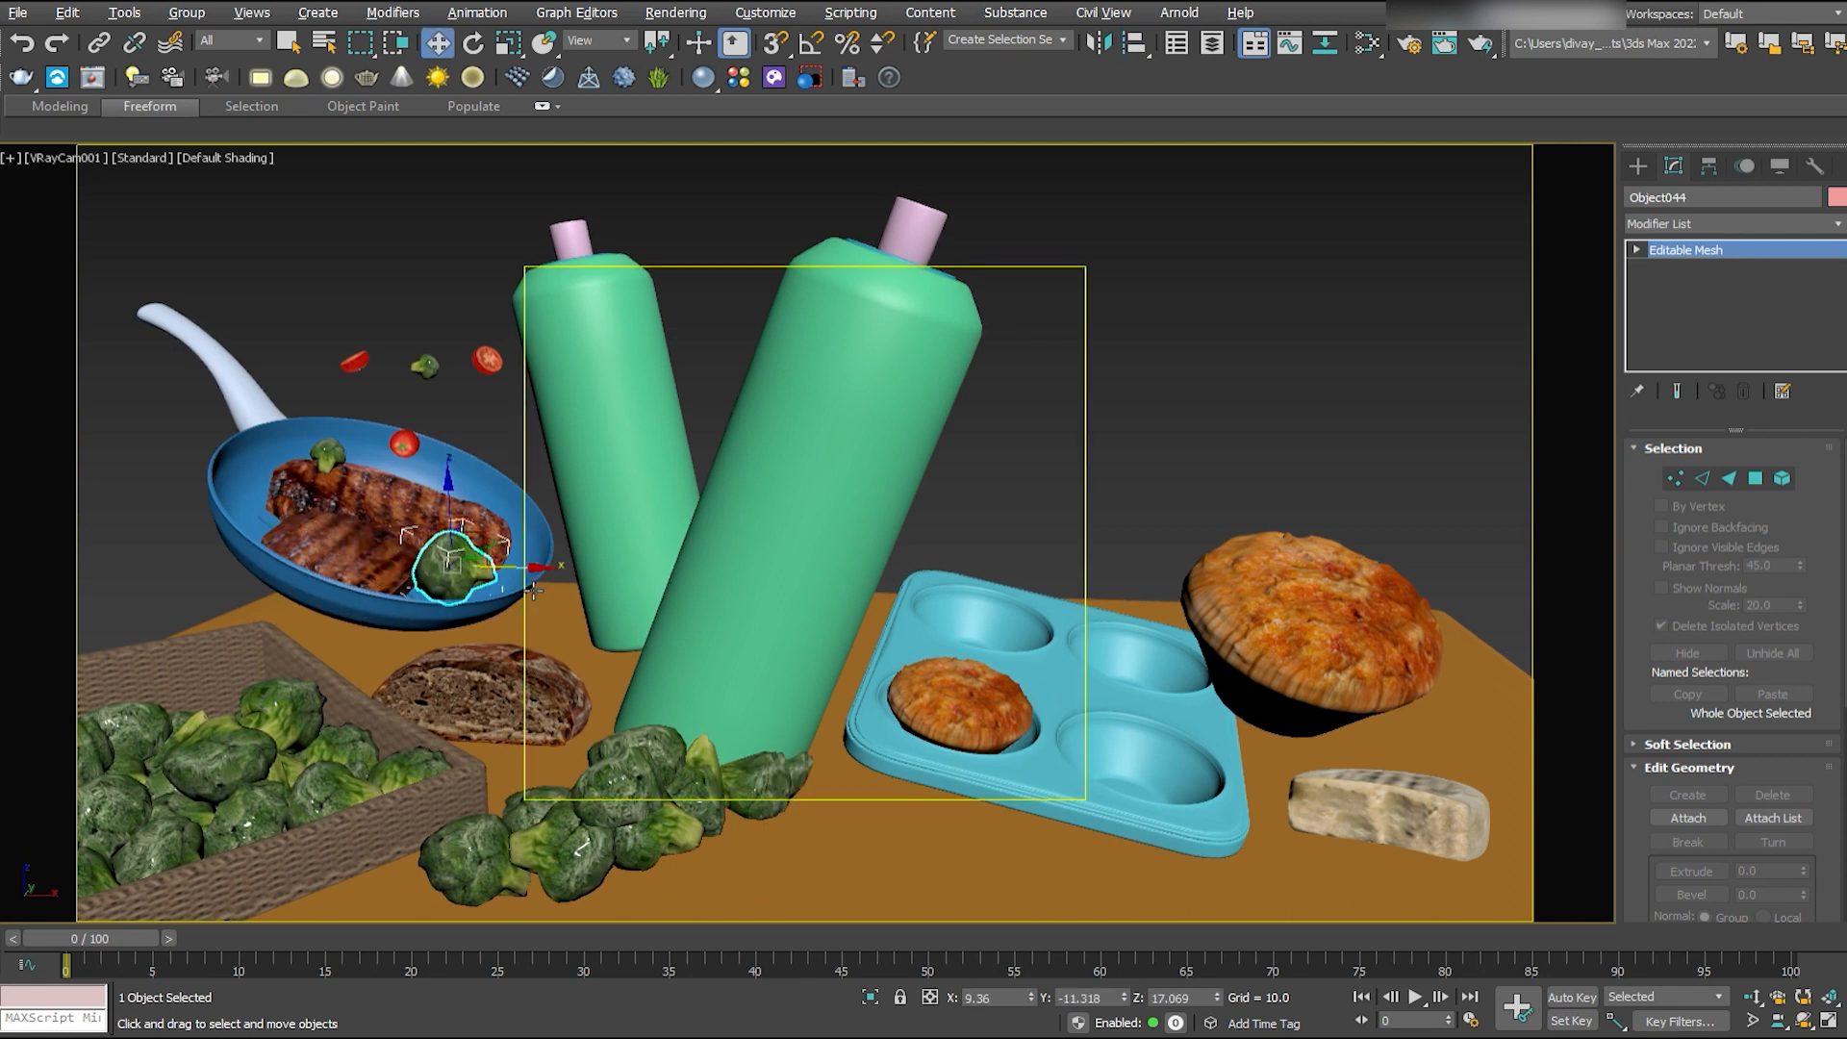
left_click_drag(457, 501, 457, 524)
key("alt+w")
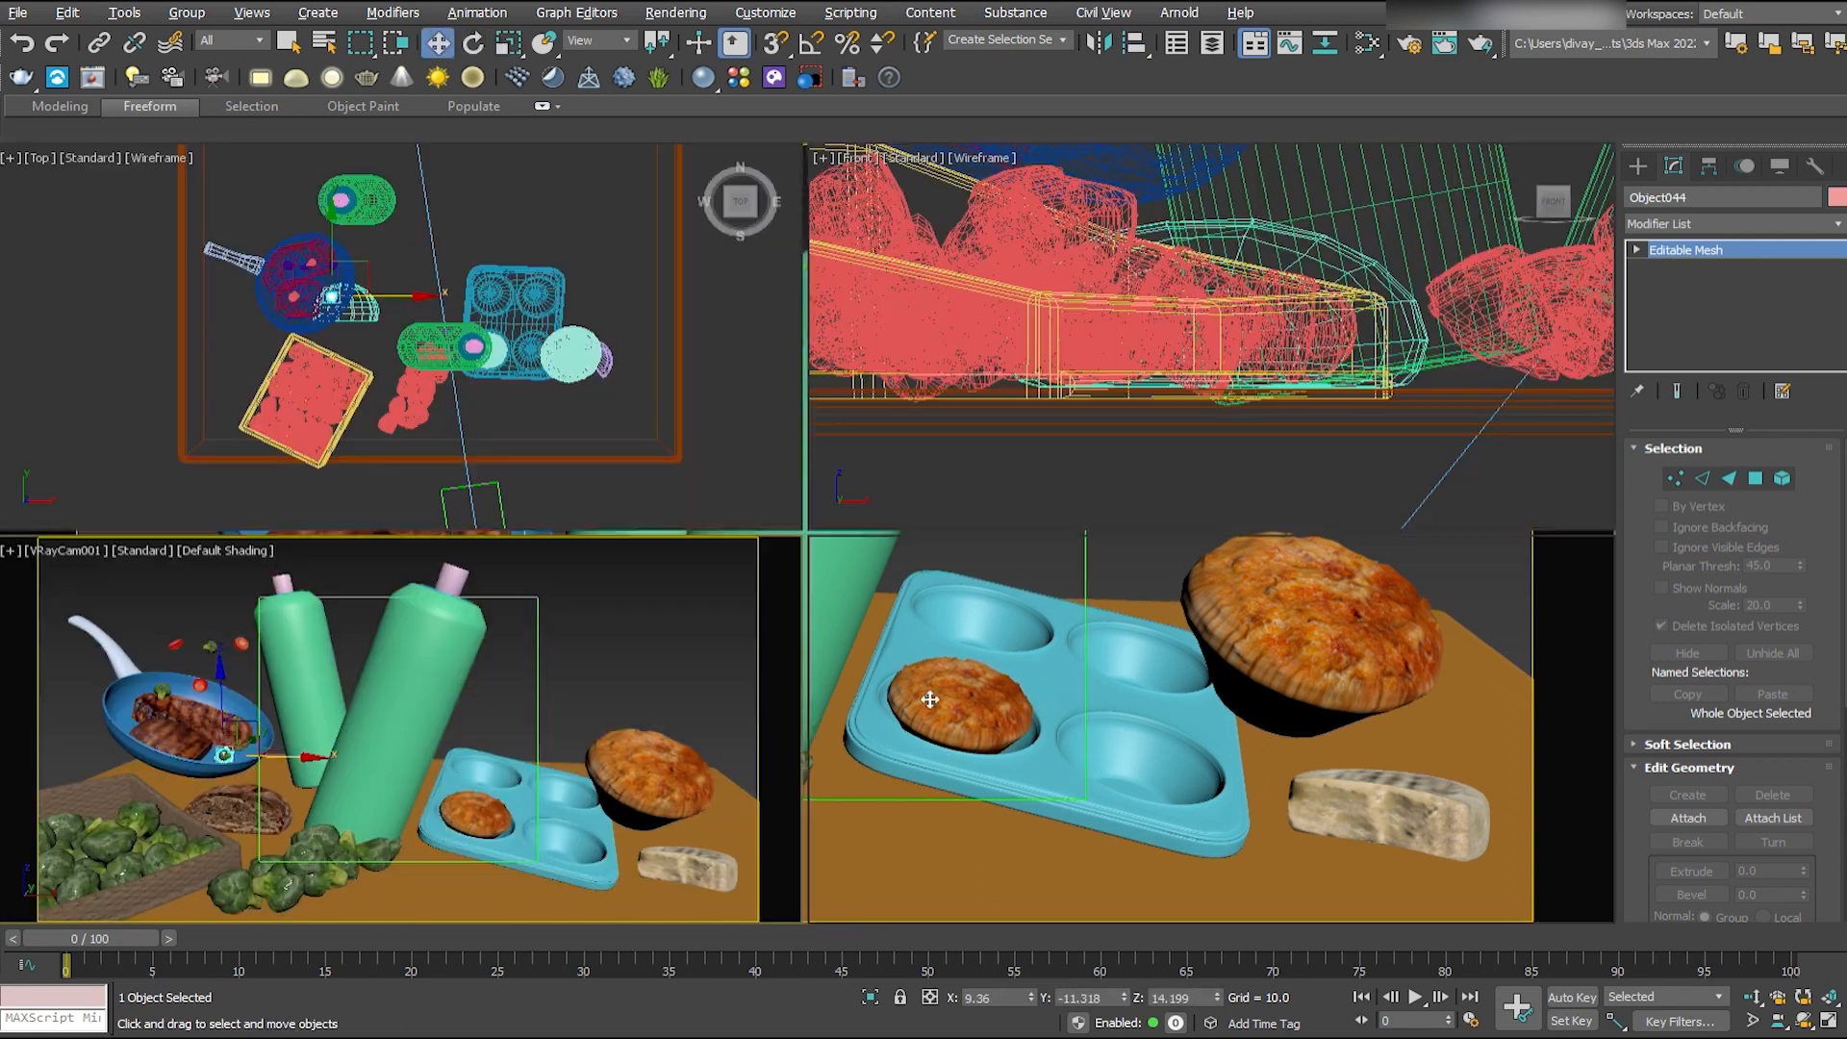
middle_click(931, 701)
key("alt+w")
key("z")
middle_click_drag(767, 527, 815, 492, "alt")
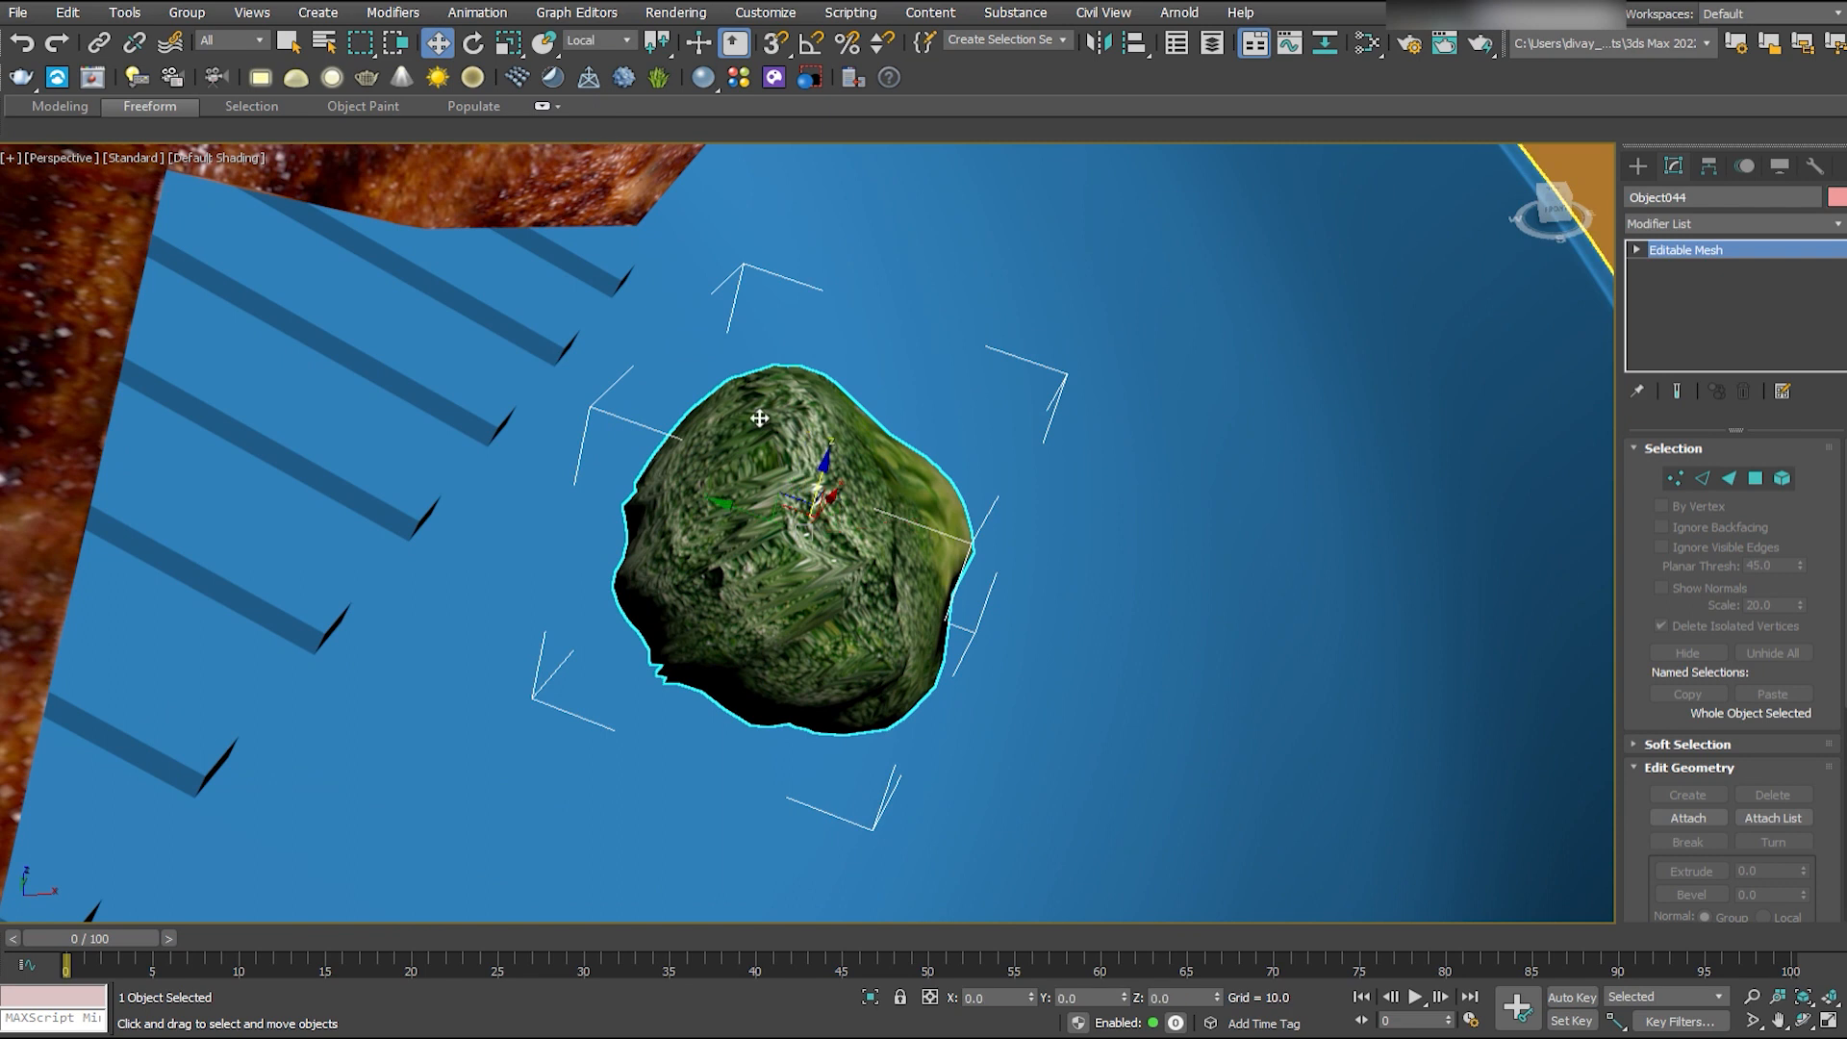
middle_click_drag(759, 418, 815, 376, "alt")
left_click_drag(825, 447, 824, 602)
middle_click_drag(823, 601, 853, 565, "alt")
left_click_drag(863, 493, 860, 698)
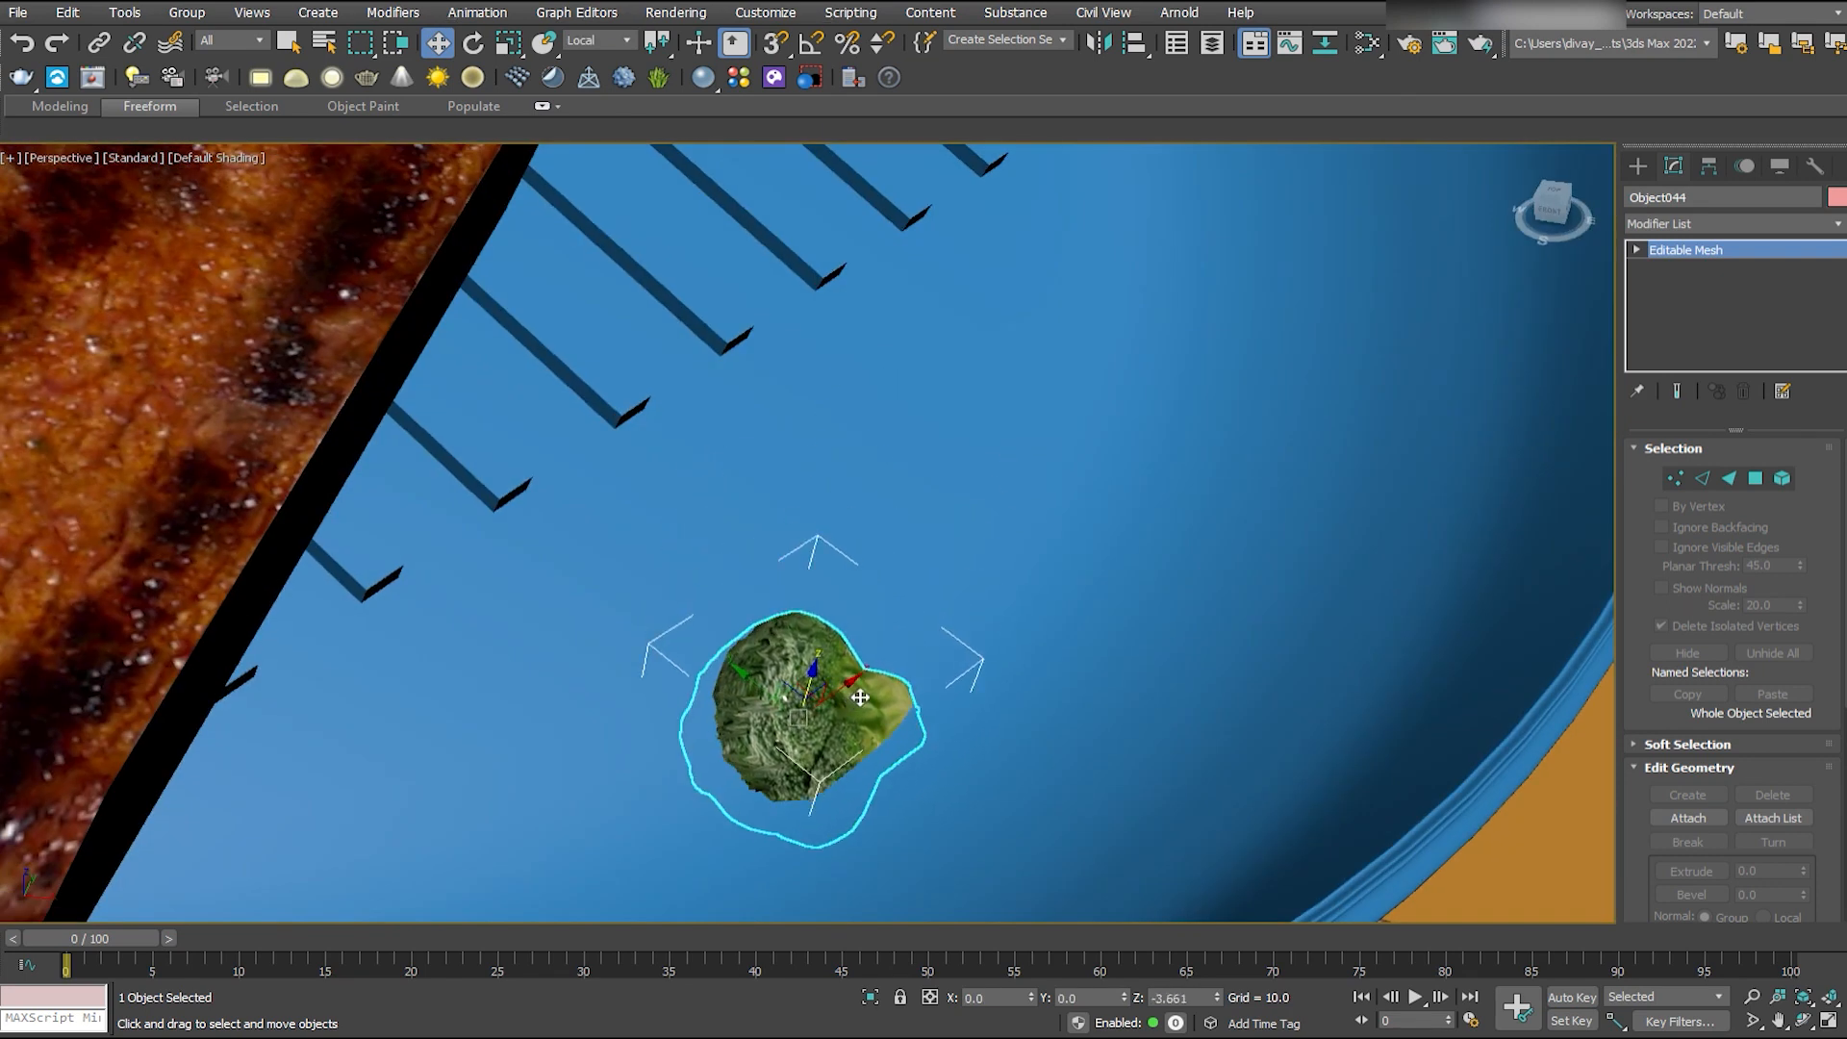
key("alt+w")
middle_click(620, 590)
key("alt+w")
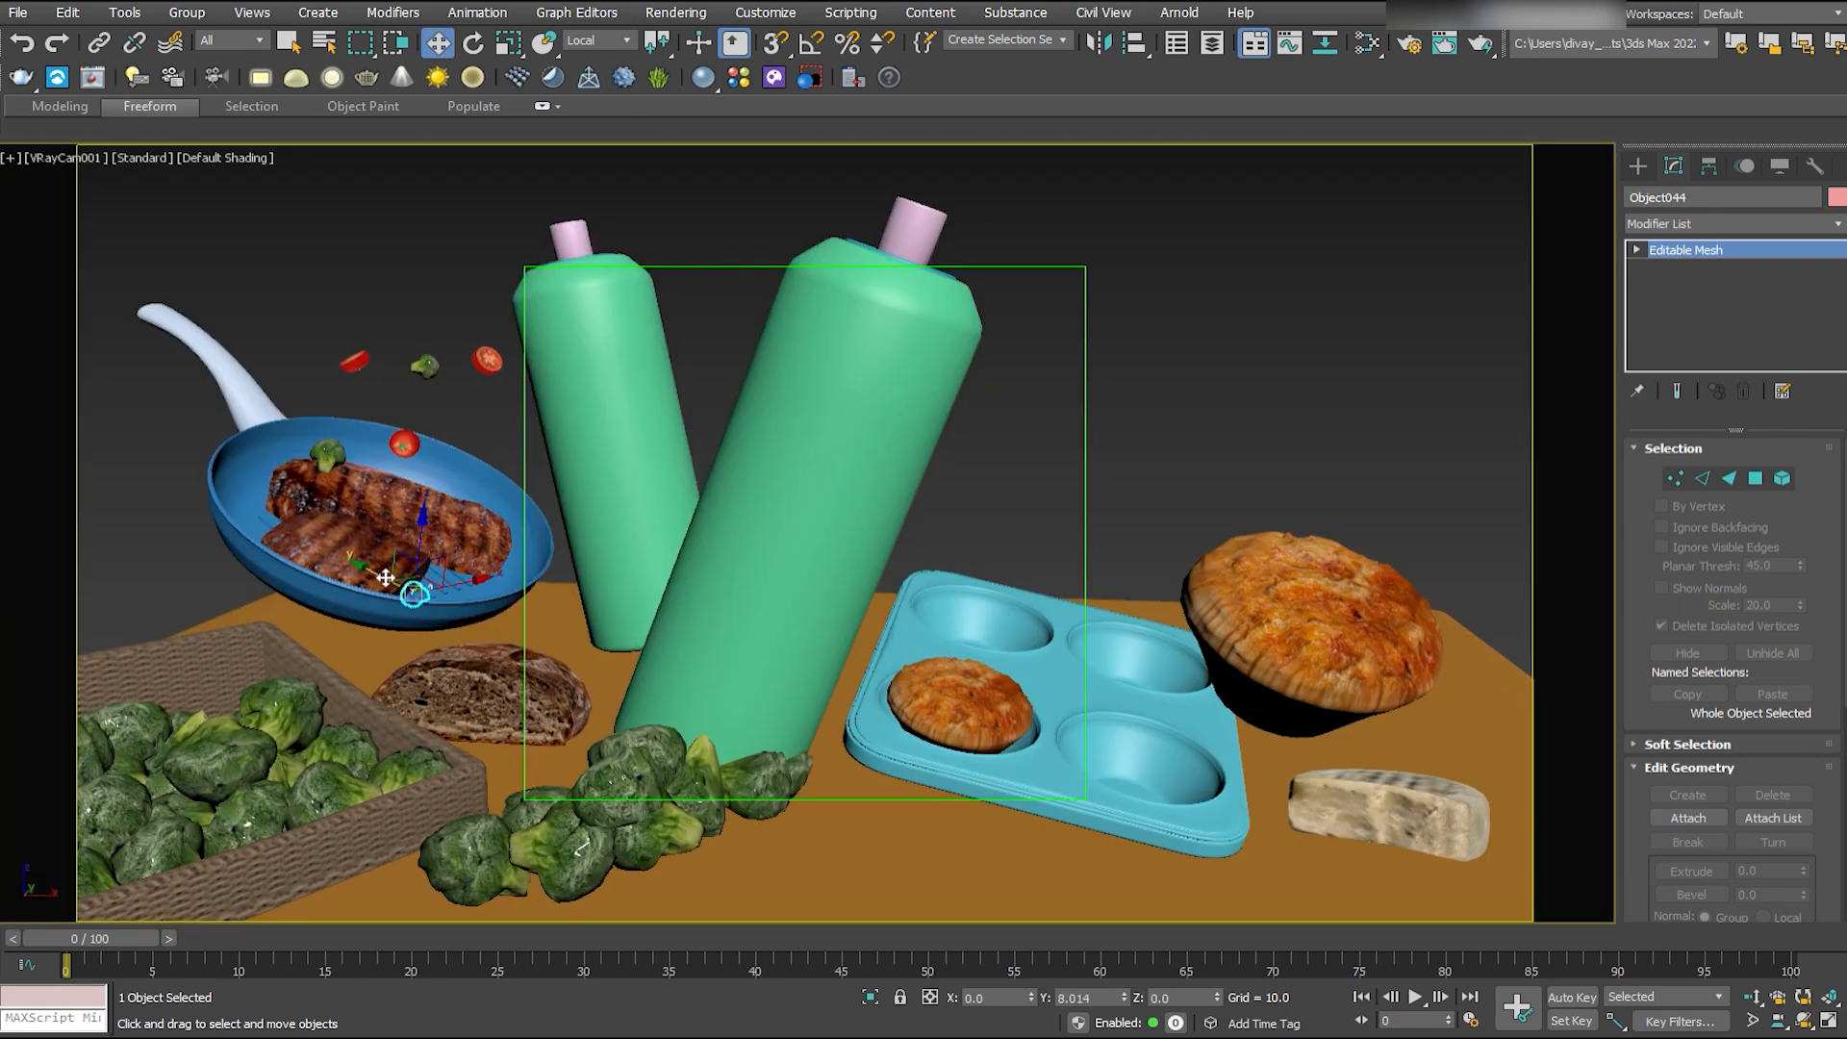
- Position the third floret against the steaks in the frying pan and rotate it to a natural angle
key("alt+w")
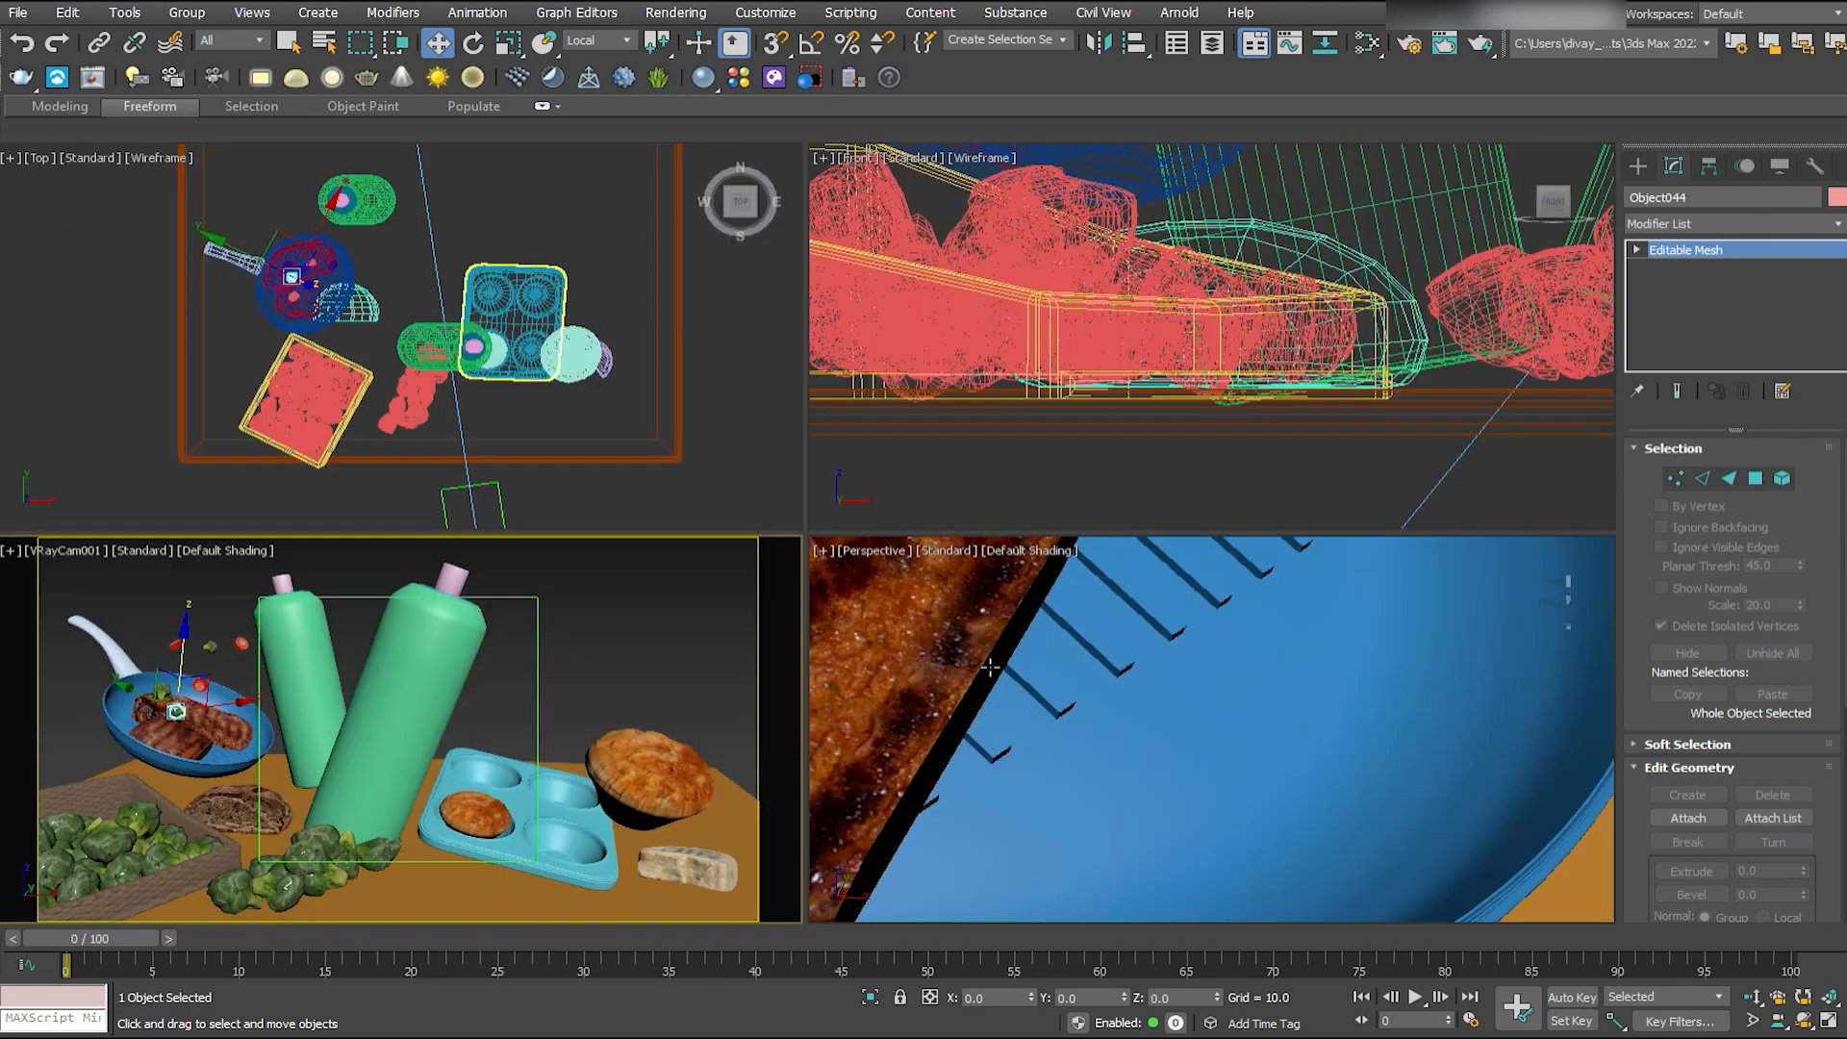
middle_click(870, 615)
key("alt+w")
key("z")
middle_click_drag(871, 615, 928, 527, "alt")
left_click_drag(929, 516, 943, 502)
middle_click_drag(943, 503, 991, 601, "alt")
key("e")
left_click_drag(997, 631, 962, 646)
middle_click_drag(961, 646, 1106, 673, "alt")
scroll(1122, 681, "down", 6)
scroll(1122, 680, "down", 5)
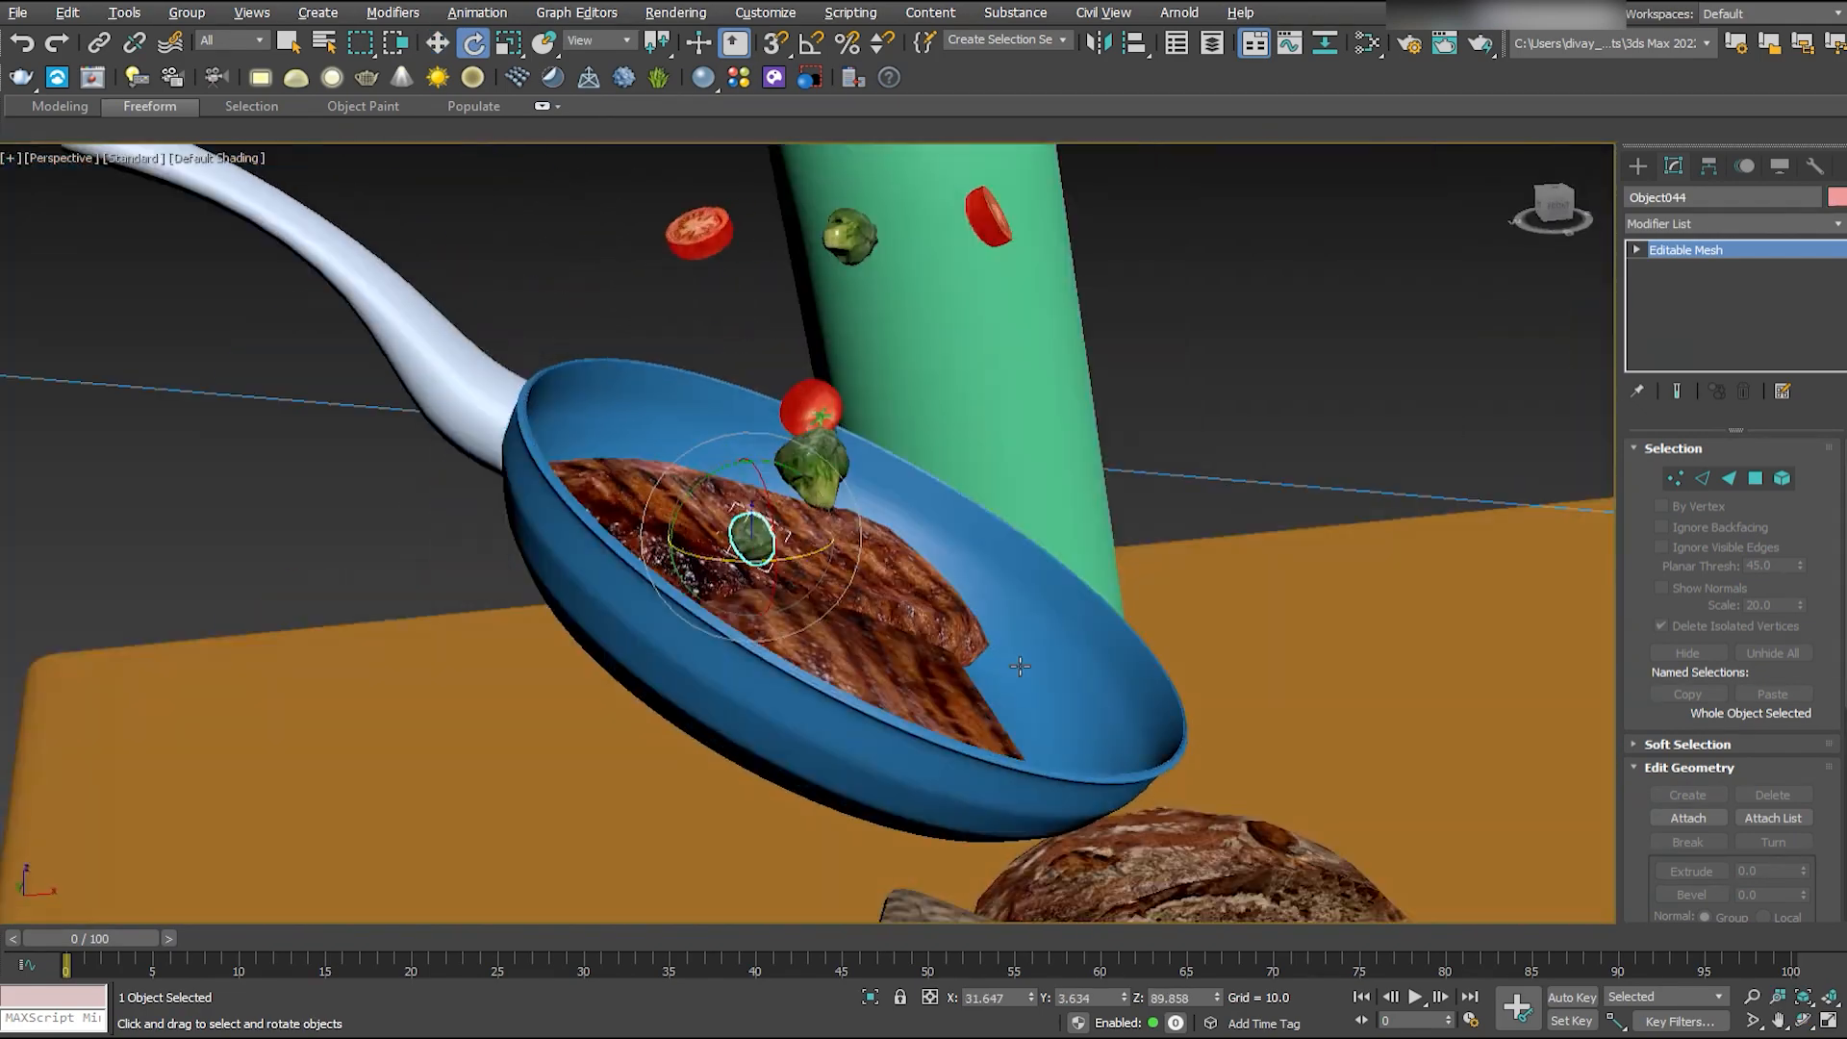
- Move the first small floret across the steaks toward the side of the pan nearest the bottles
key("c")
left_click(328, 450)
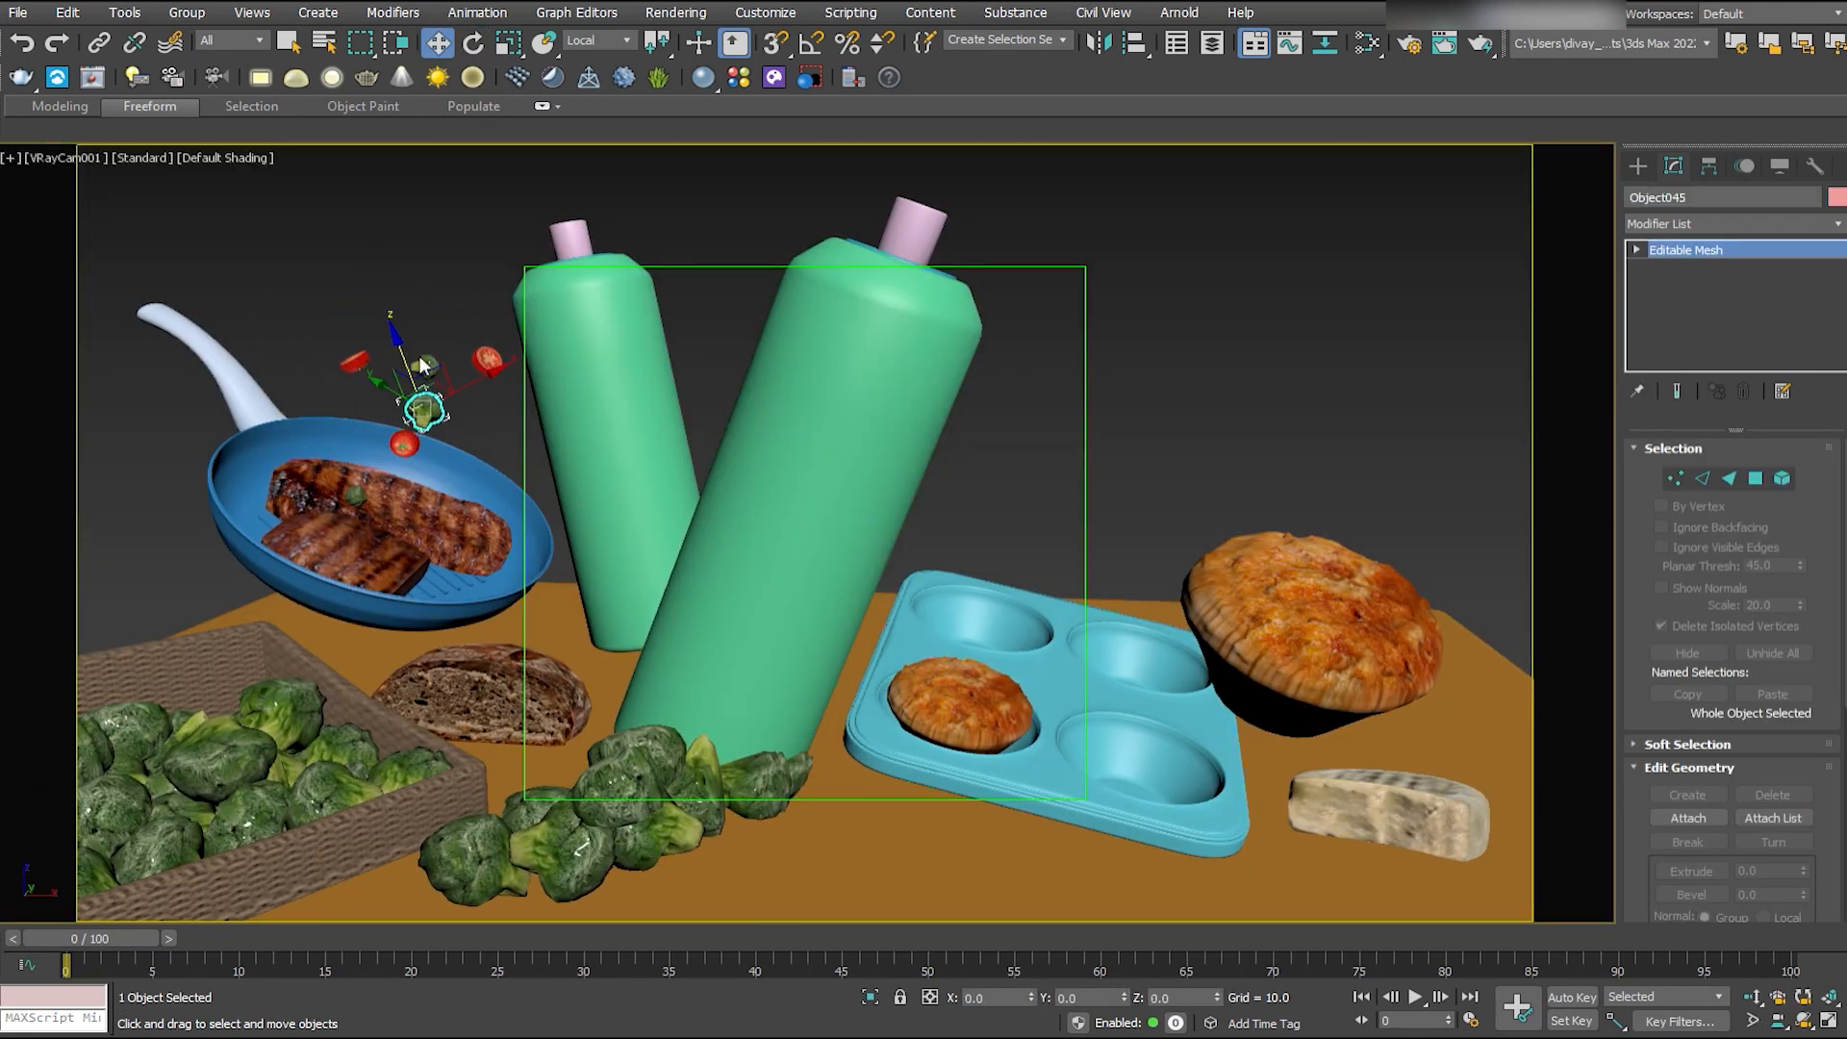
left_click_drag(452, 456, 444, 429)
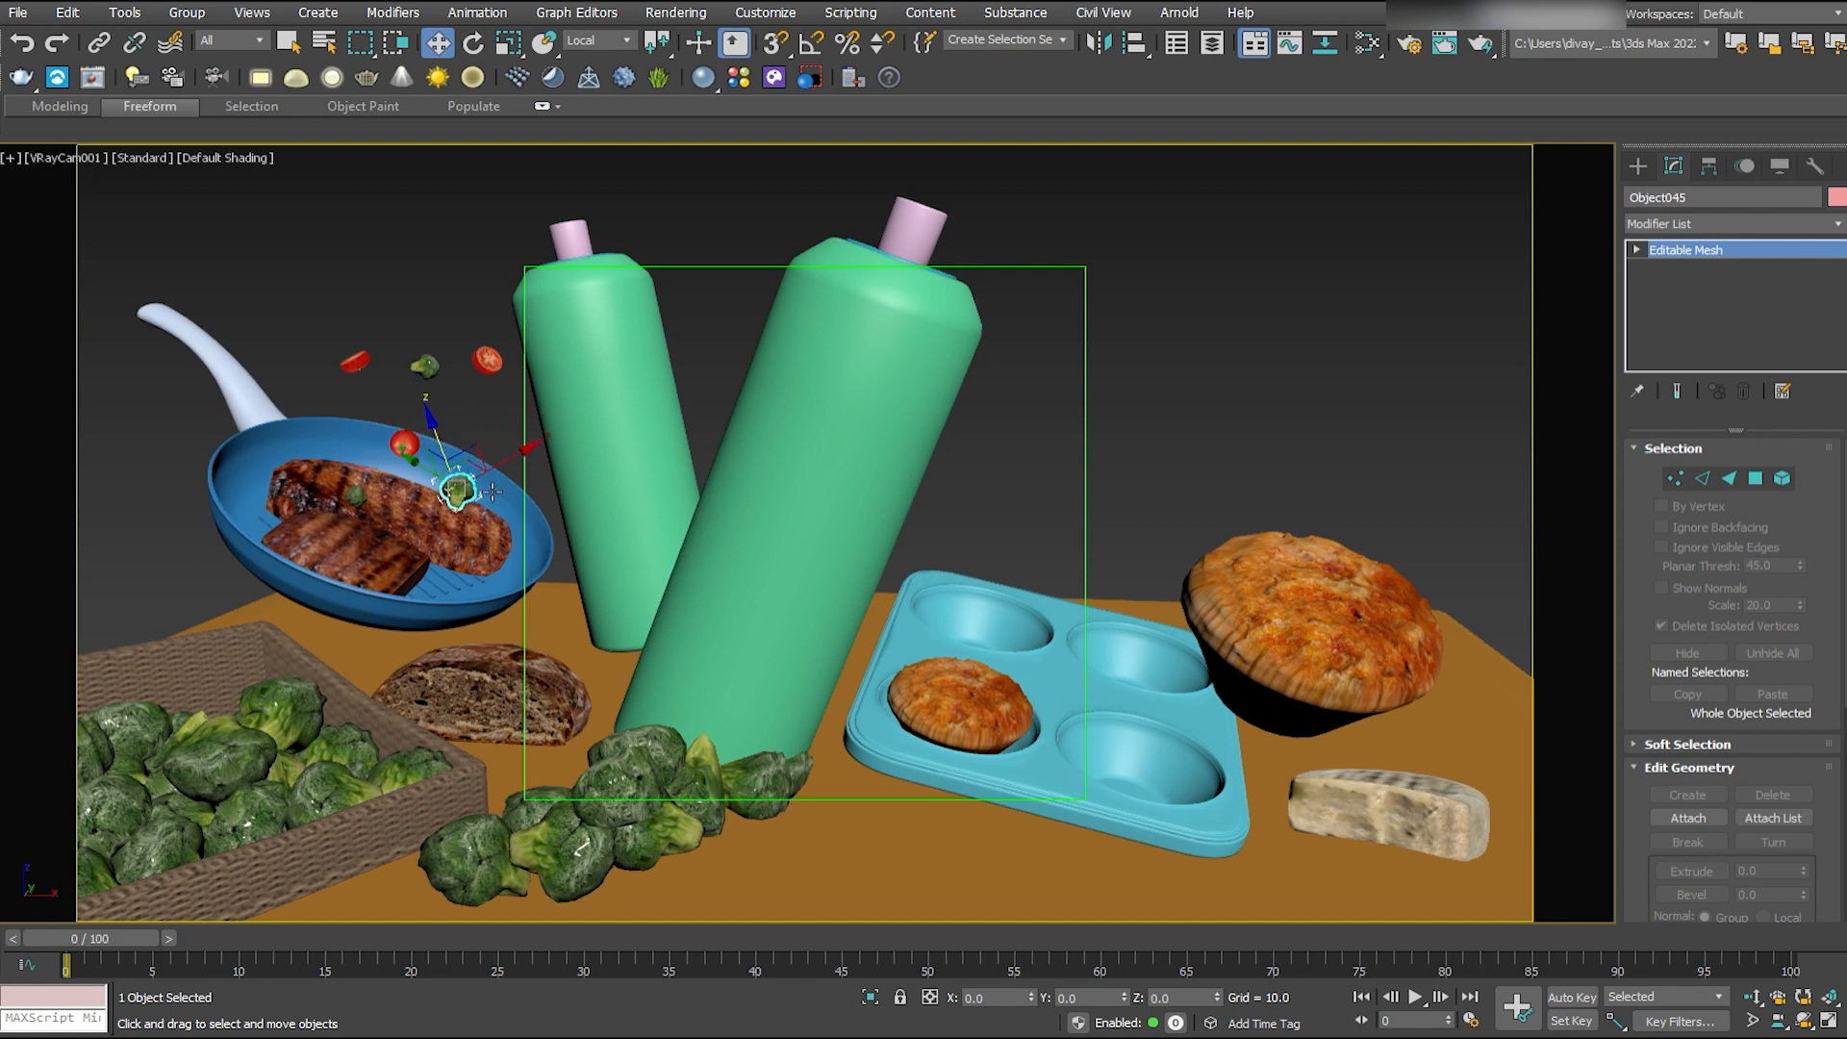
left_click(357, 361)
left_click(458, 490)
- Switch the reference coordinate system to View and move the low-floating tomato away from the bottles, over the steaks
key("p")
scroll(918, 667, "up", 4)
middle_click_drag(454, 544, 904, 717)
scroll(919, 668, "down", 4)
left_click(598, 41)
left_click(585, 58)
middle_click_drag(922, 539, 876, 683, "alt")
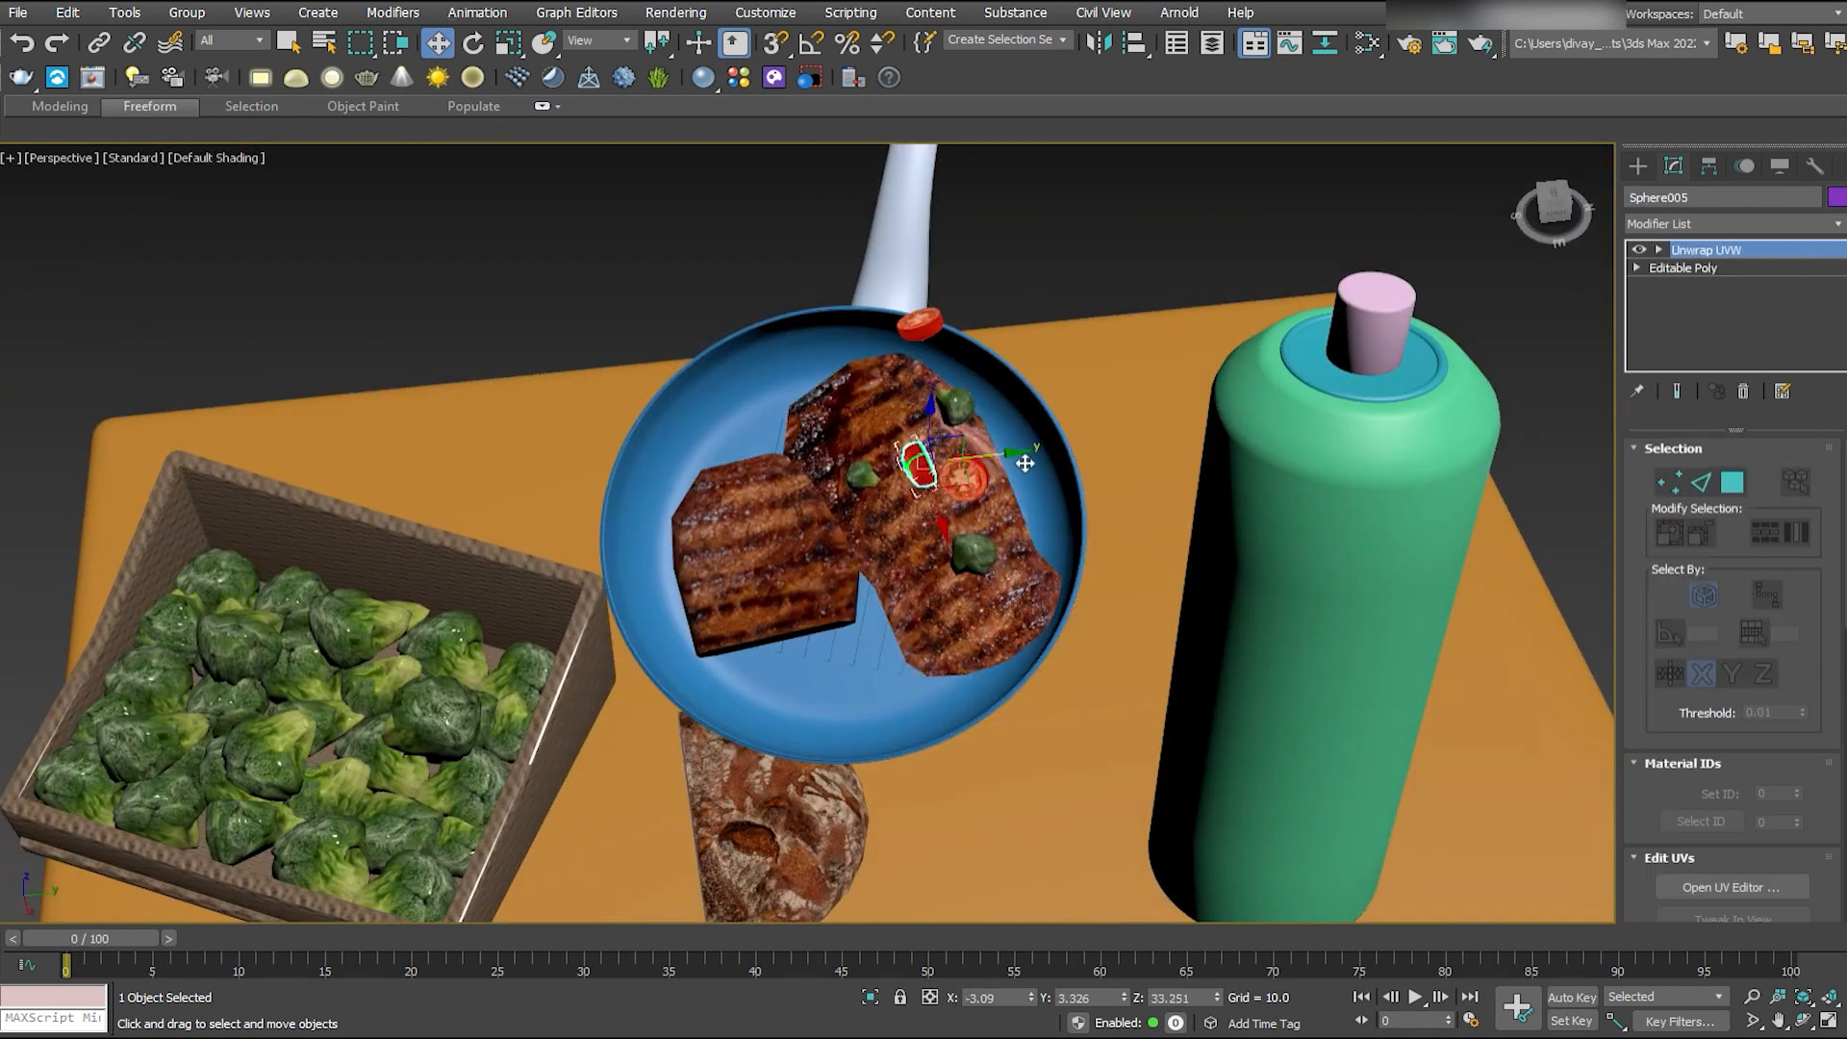
middle_click_drag(1017, 462, 774, 473, "alt")
left_click_drag(774, 472, 775, 433)
key("w")
middle_click_drag(913, 587, 907, 707, "alt")
scroll(908, 707, "down", 4)
key("c")
key("shift+f")
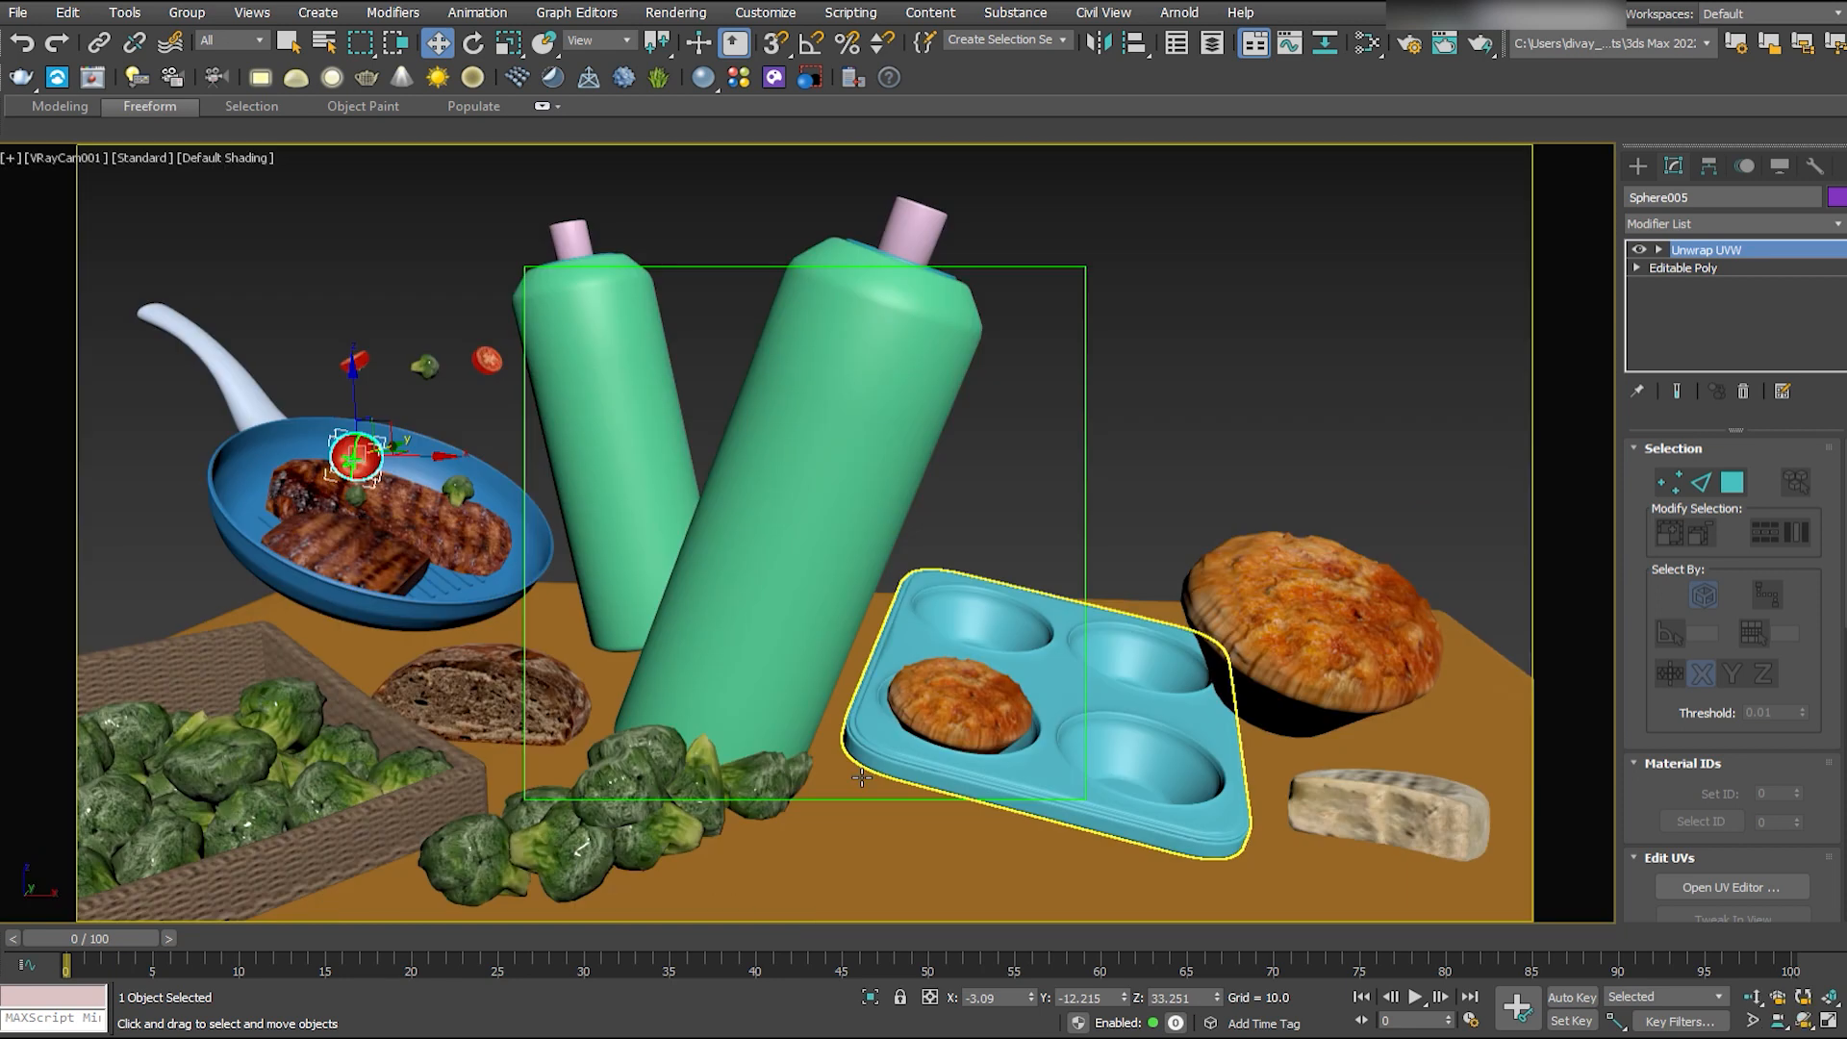
- Move one loose floret to the front right end of the broccoli pile
left_click(654, 839)
left_click_drag(721, 839, 825, 827)
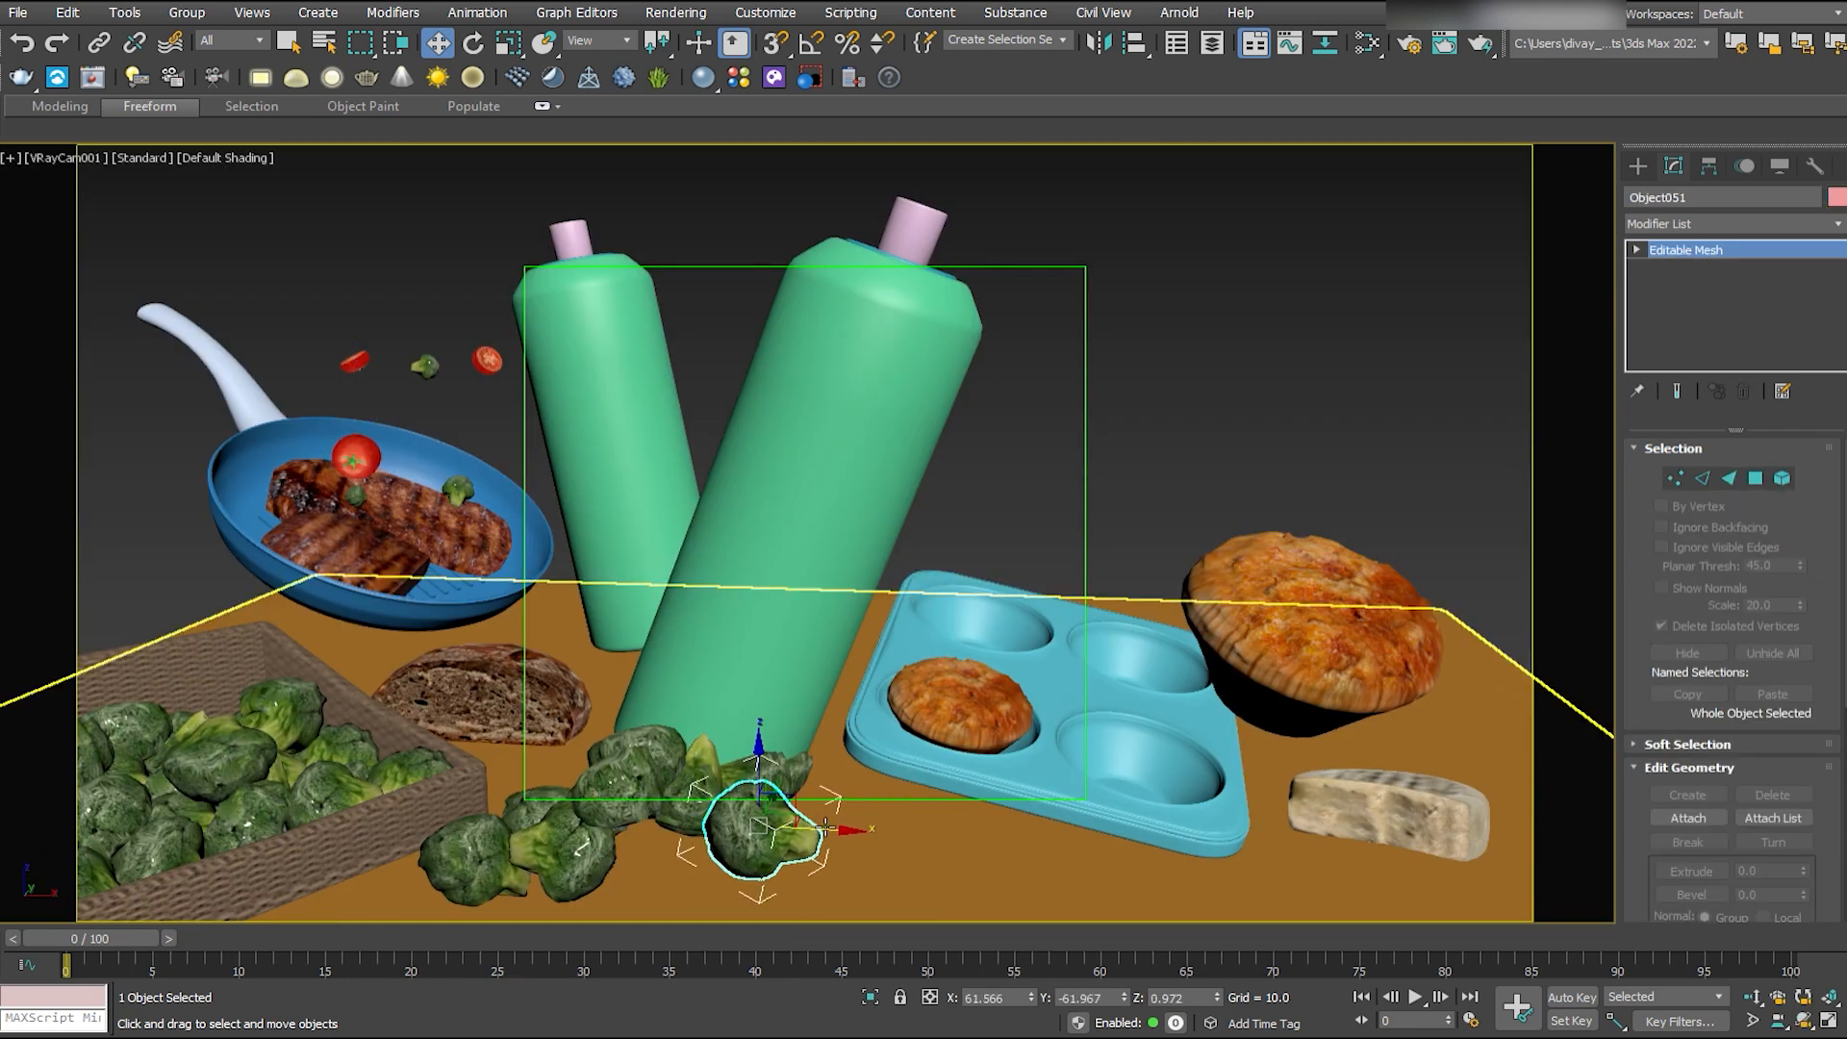
- Shift the dark bread slice toward the large bottle and rotate it so it sits partly behind the bottle and broccoli
left_click_drag(569, 707, 474, 637)
key("alt+w")
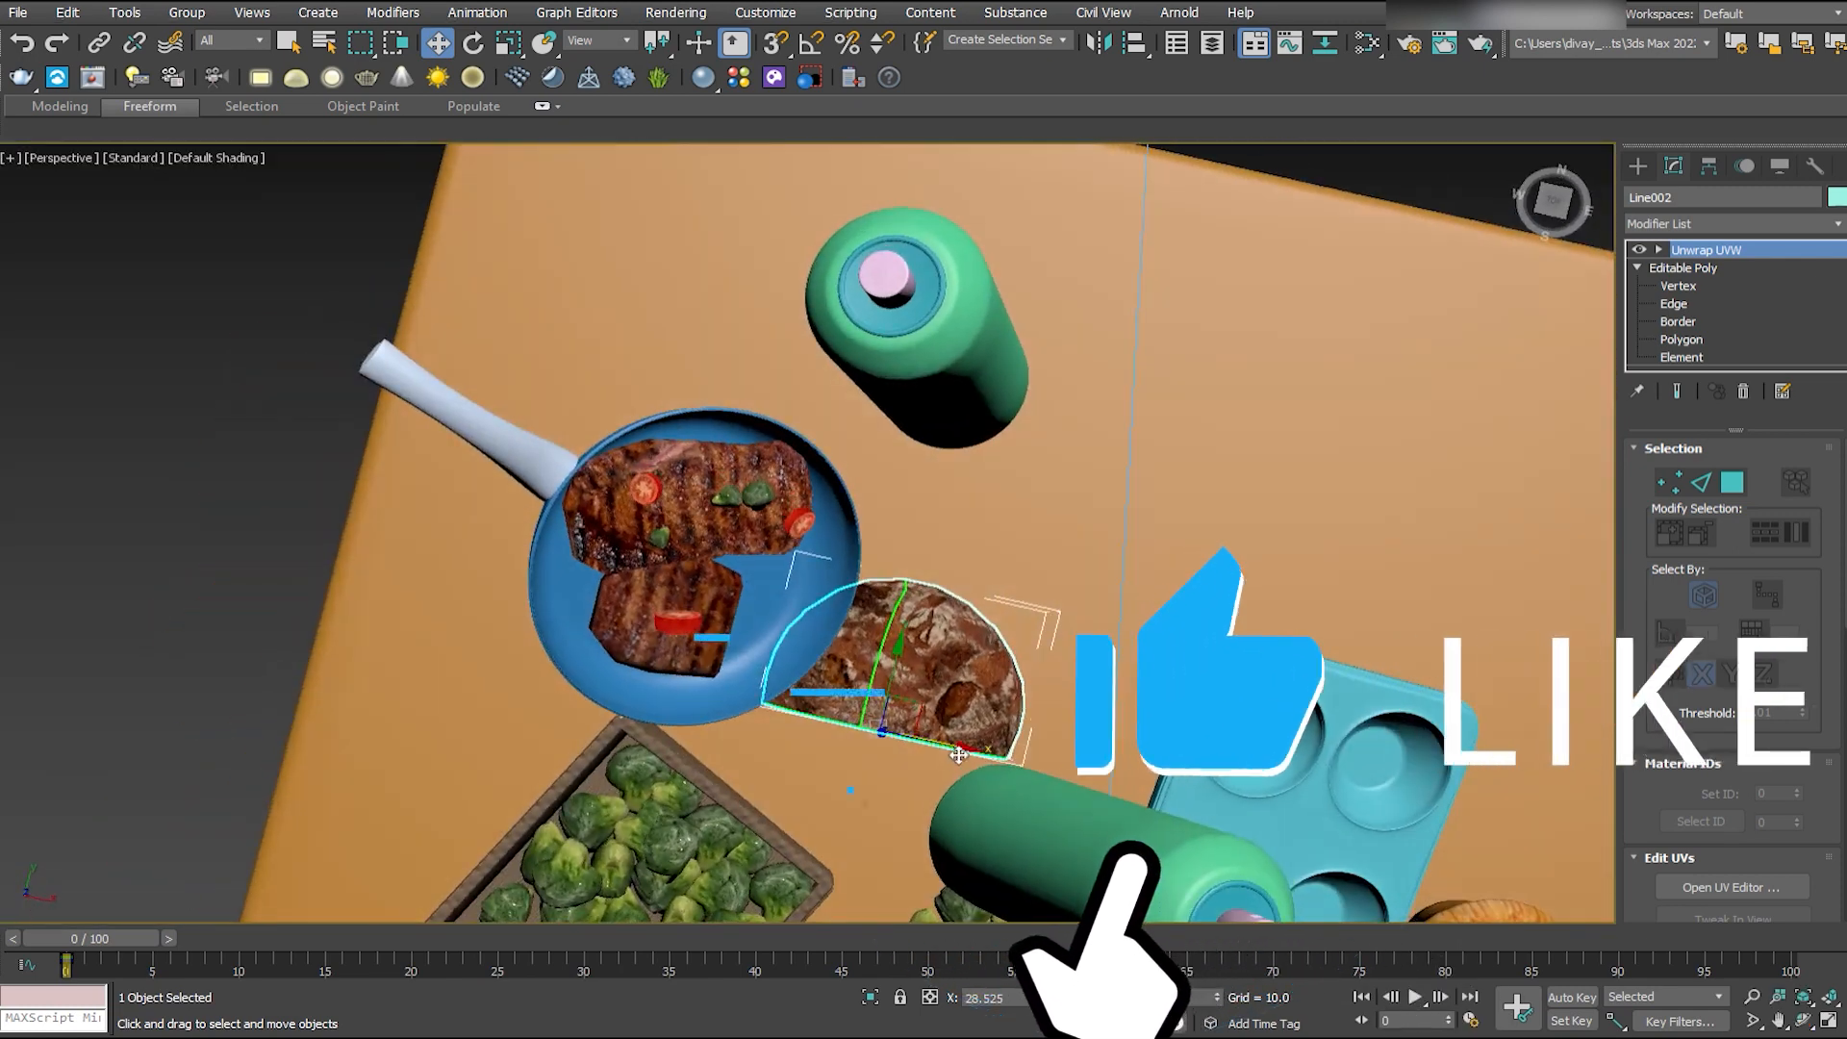
left_click_drag(958, 755, 1031, 770)
middle_click_drag(1032, 771, 1212, 741, "alt")
key("alt+w")
left_click(740, 746)
key("alt+w")
left_click_drag(740, 747, 696, 722)
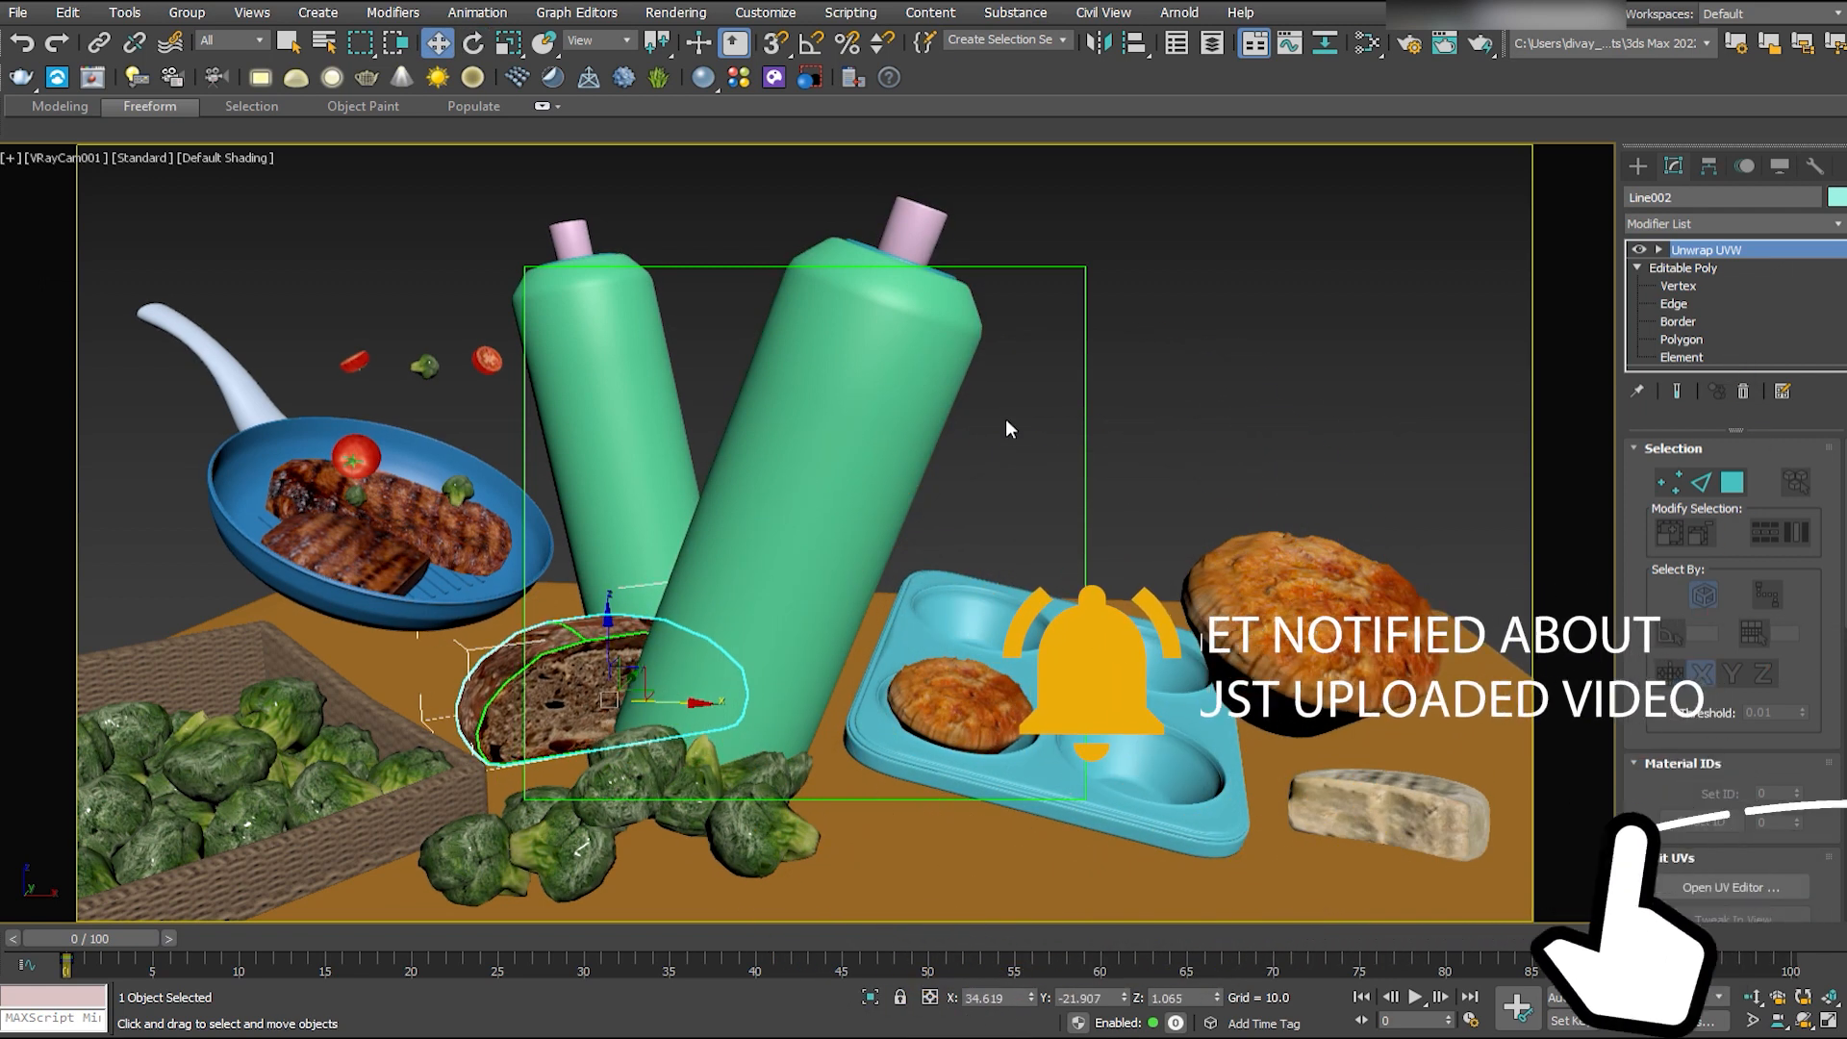
- Move the pale slice beside the broccoli pile in front of the muffin tray and rotate it to show its cut face
left_click(1390, 818)
left_click_drag(1466, 857, 945, 912)
key("alt+w")
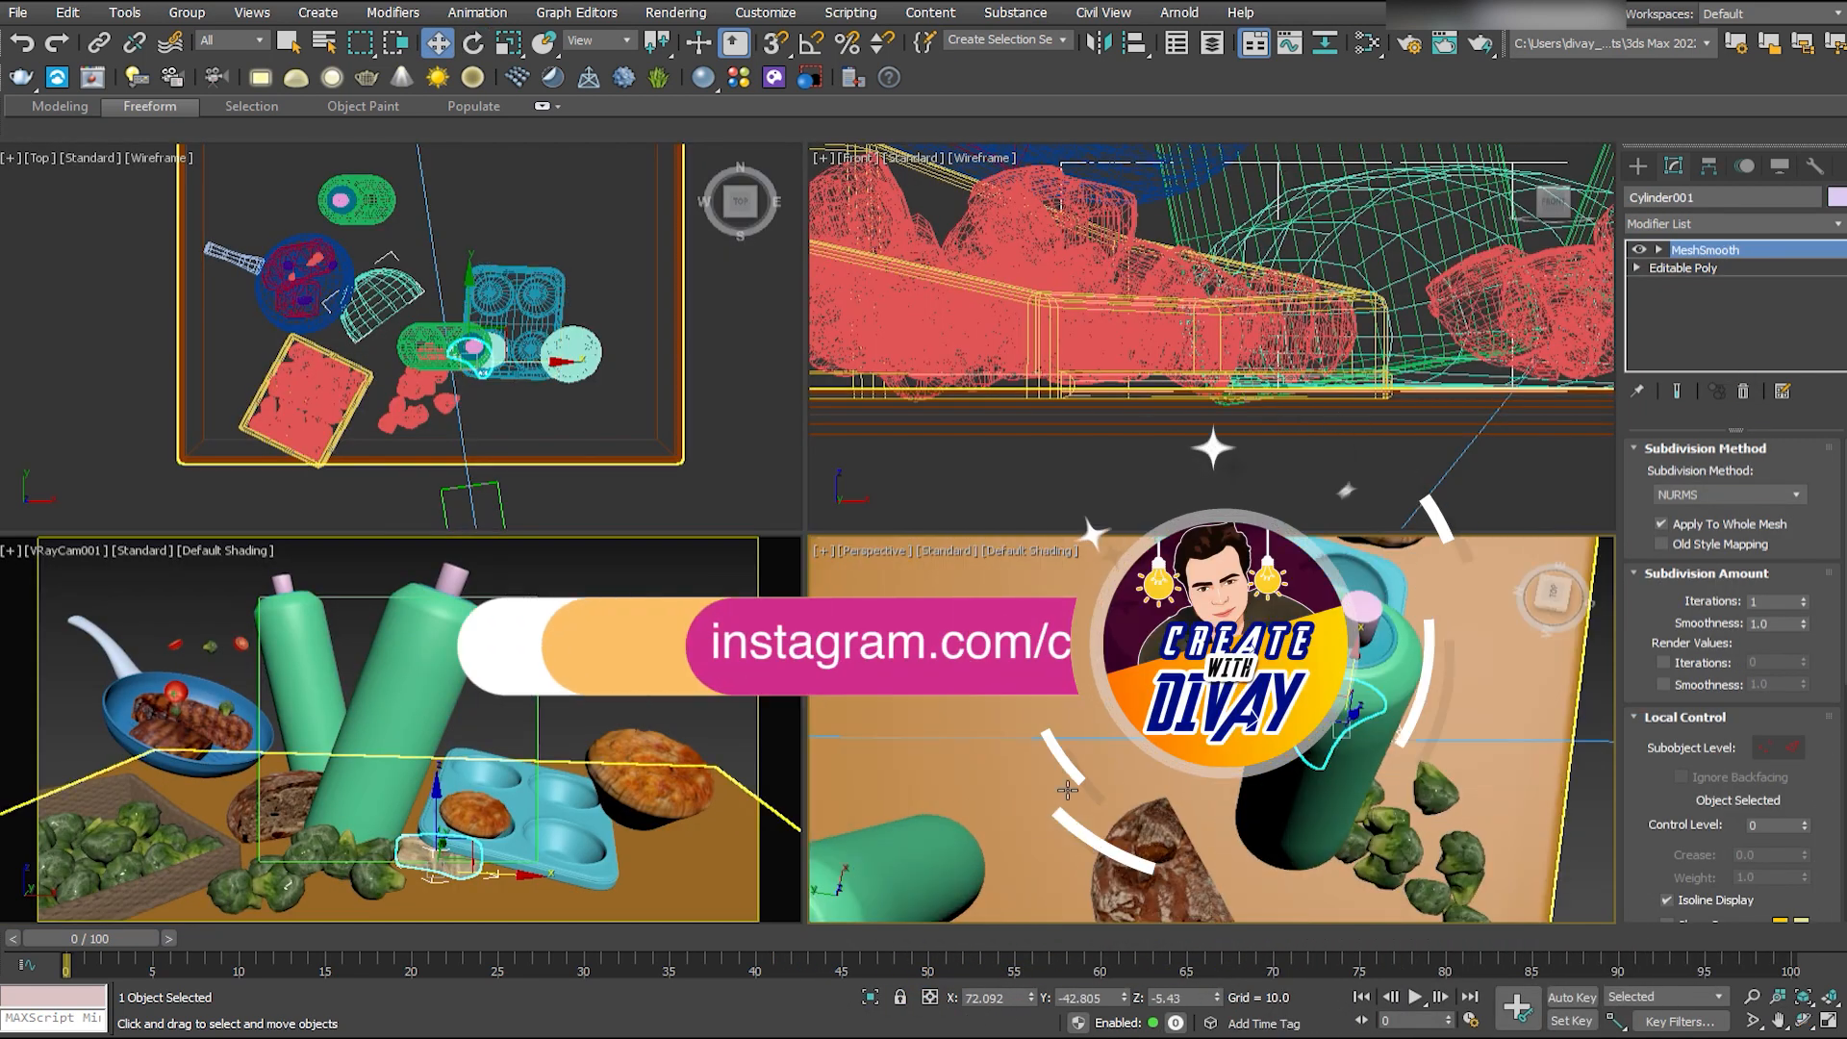
key("e")
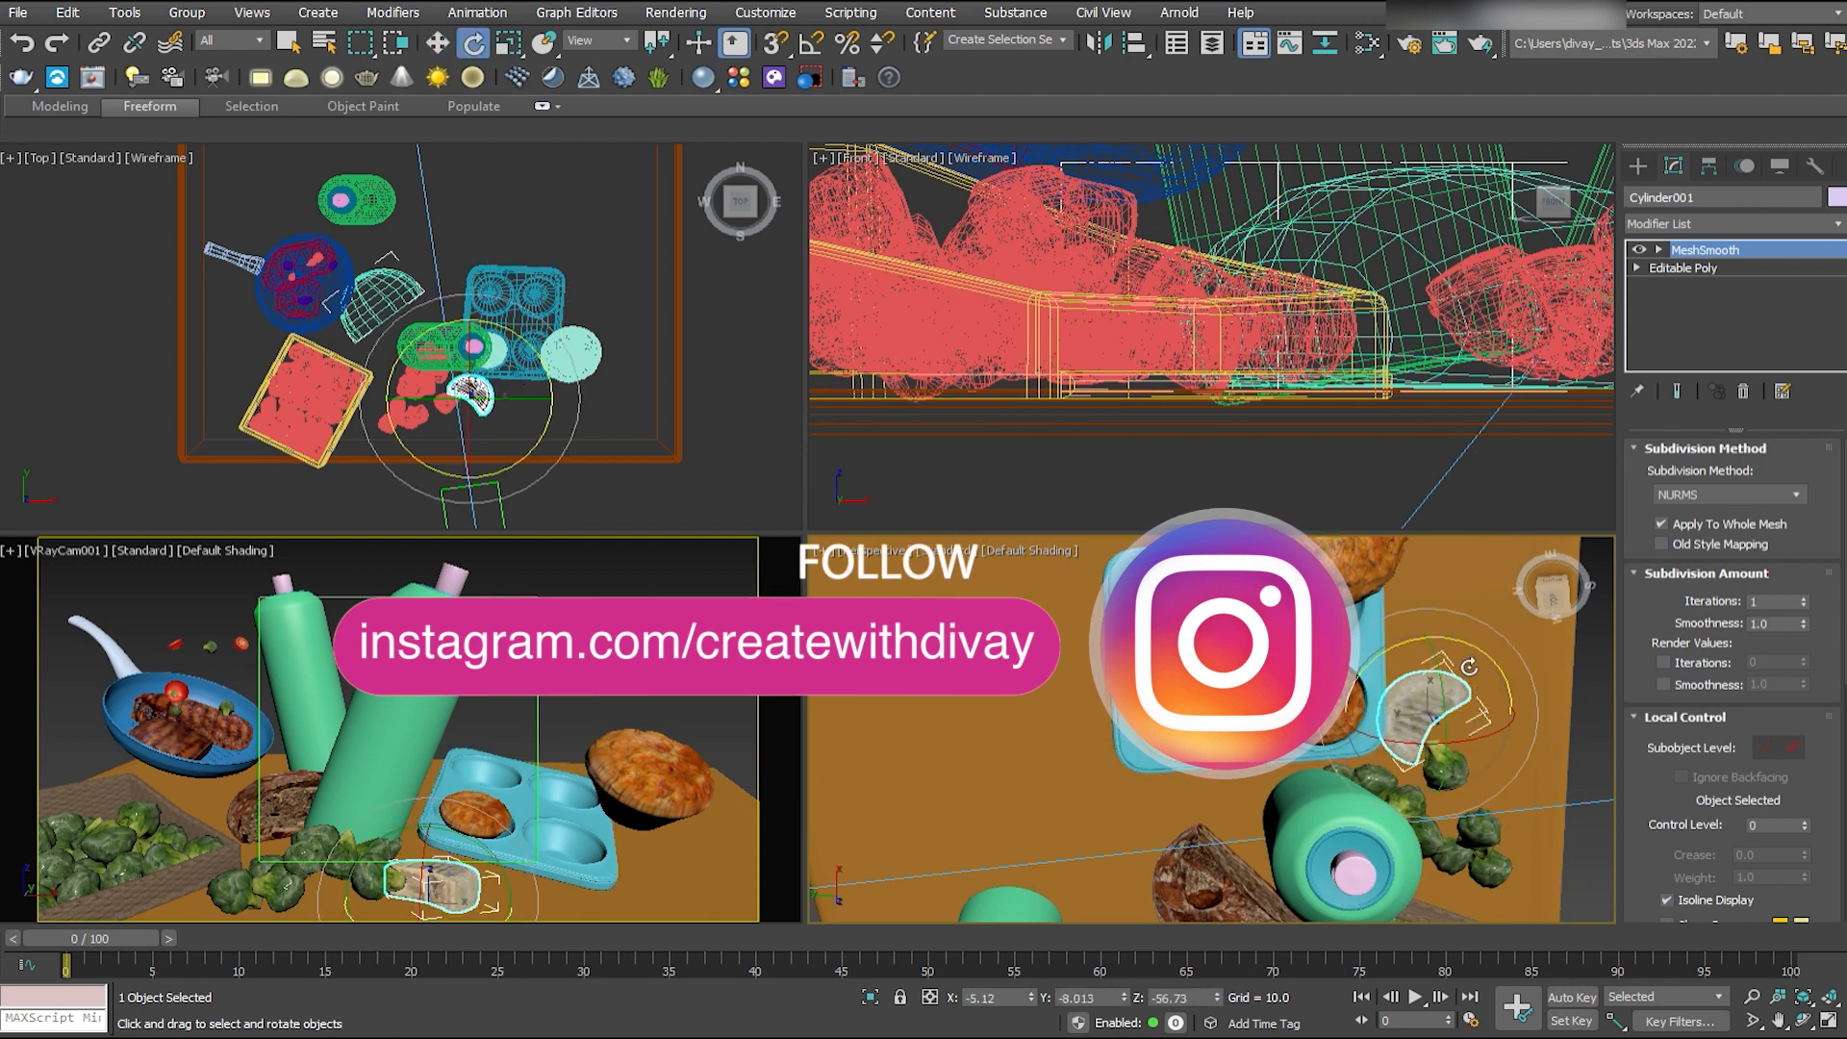
key("alt+w")
left_click_drag(917, 822, 925, 865)
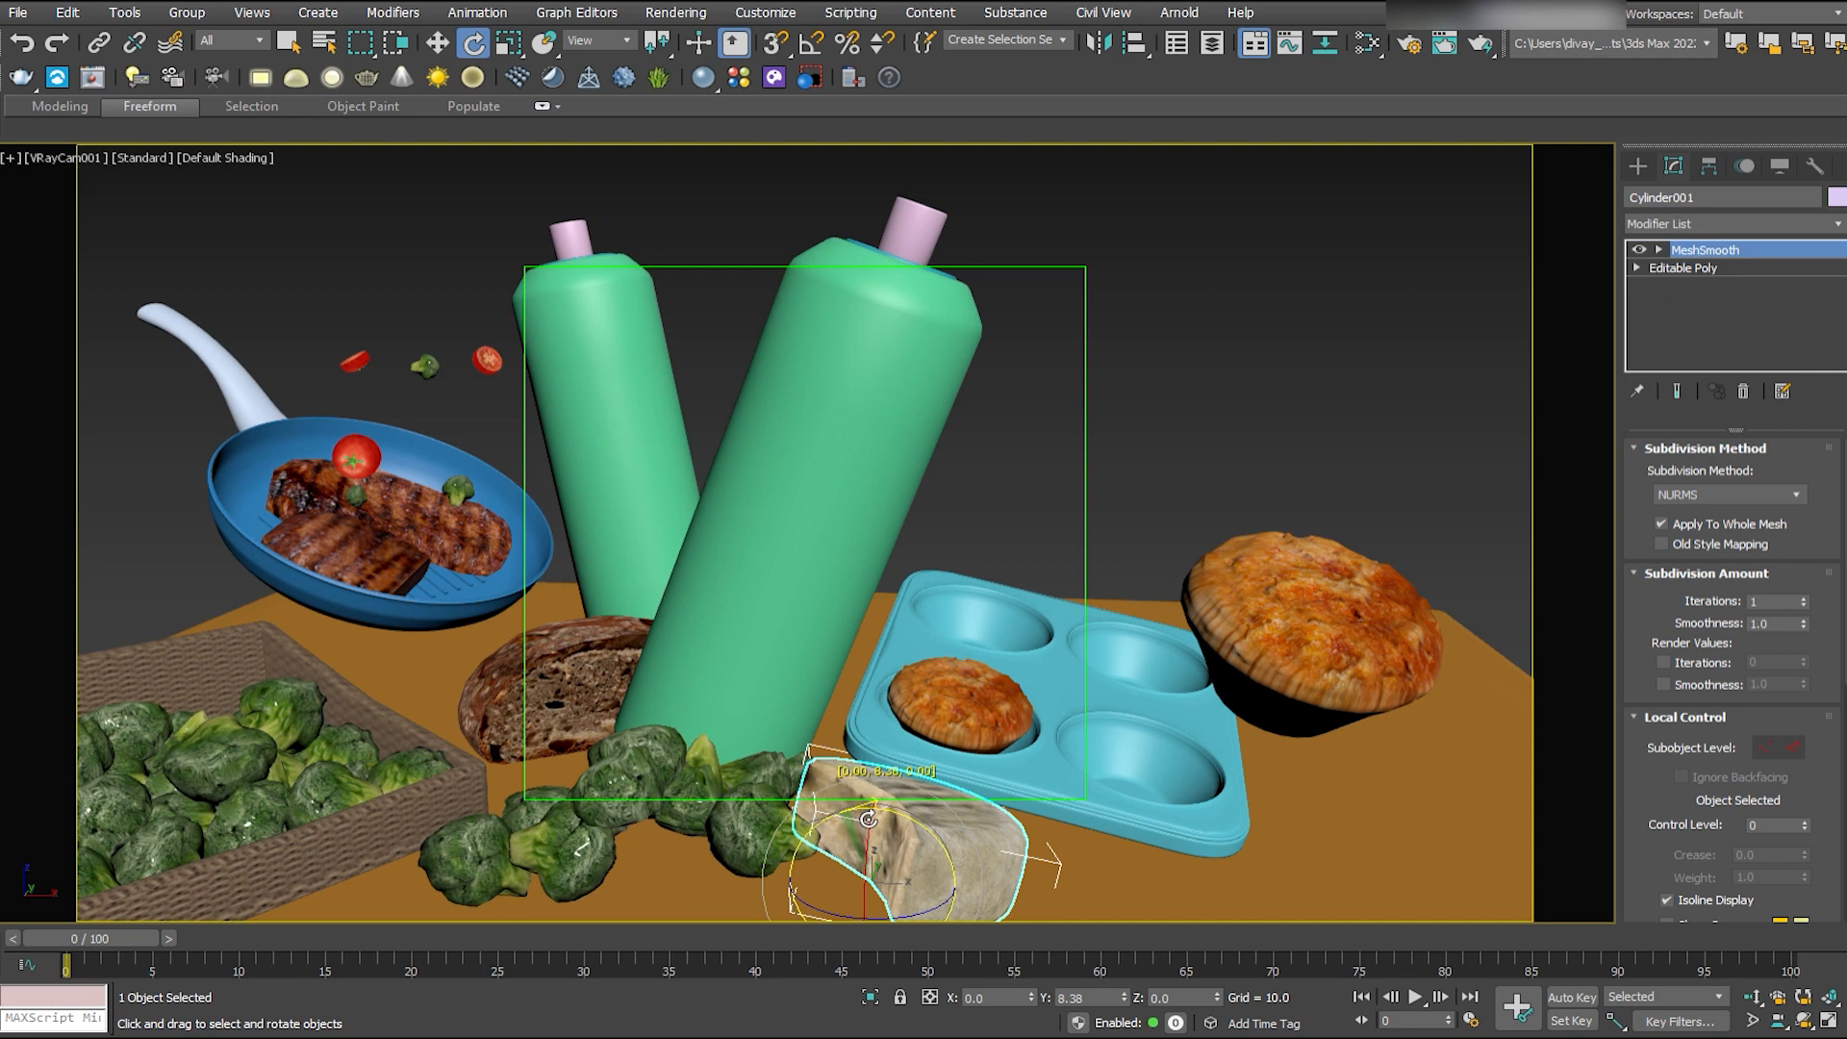
key("w")
- Shift the camera slightly so the whole arrangement sits further right in the frame
left_click(1021, 413)
left_click(898, 541)
left_click_drag(899, 540, 838, 561)
left_click(207, 467)
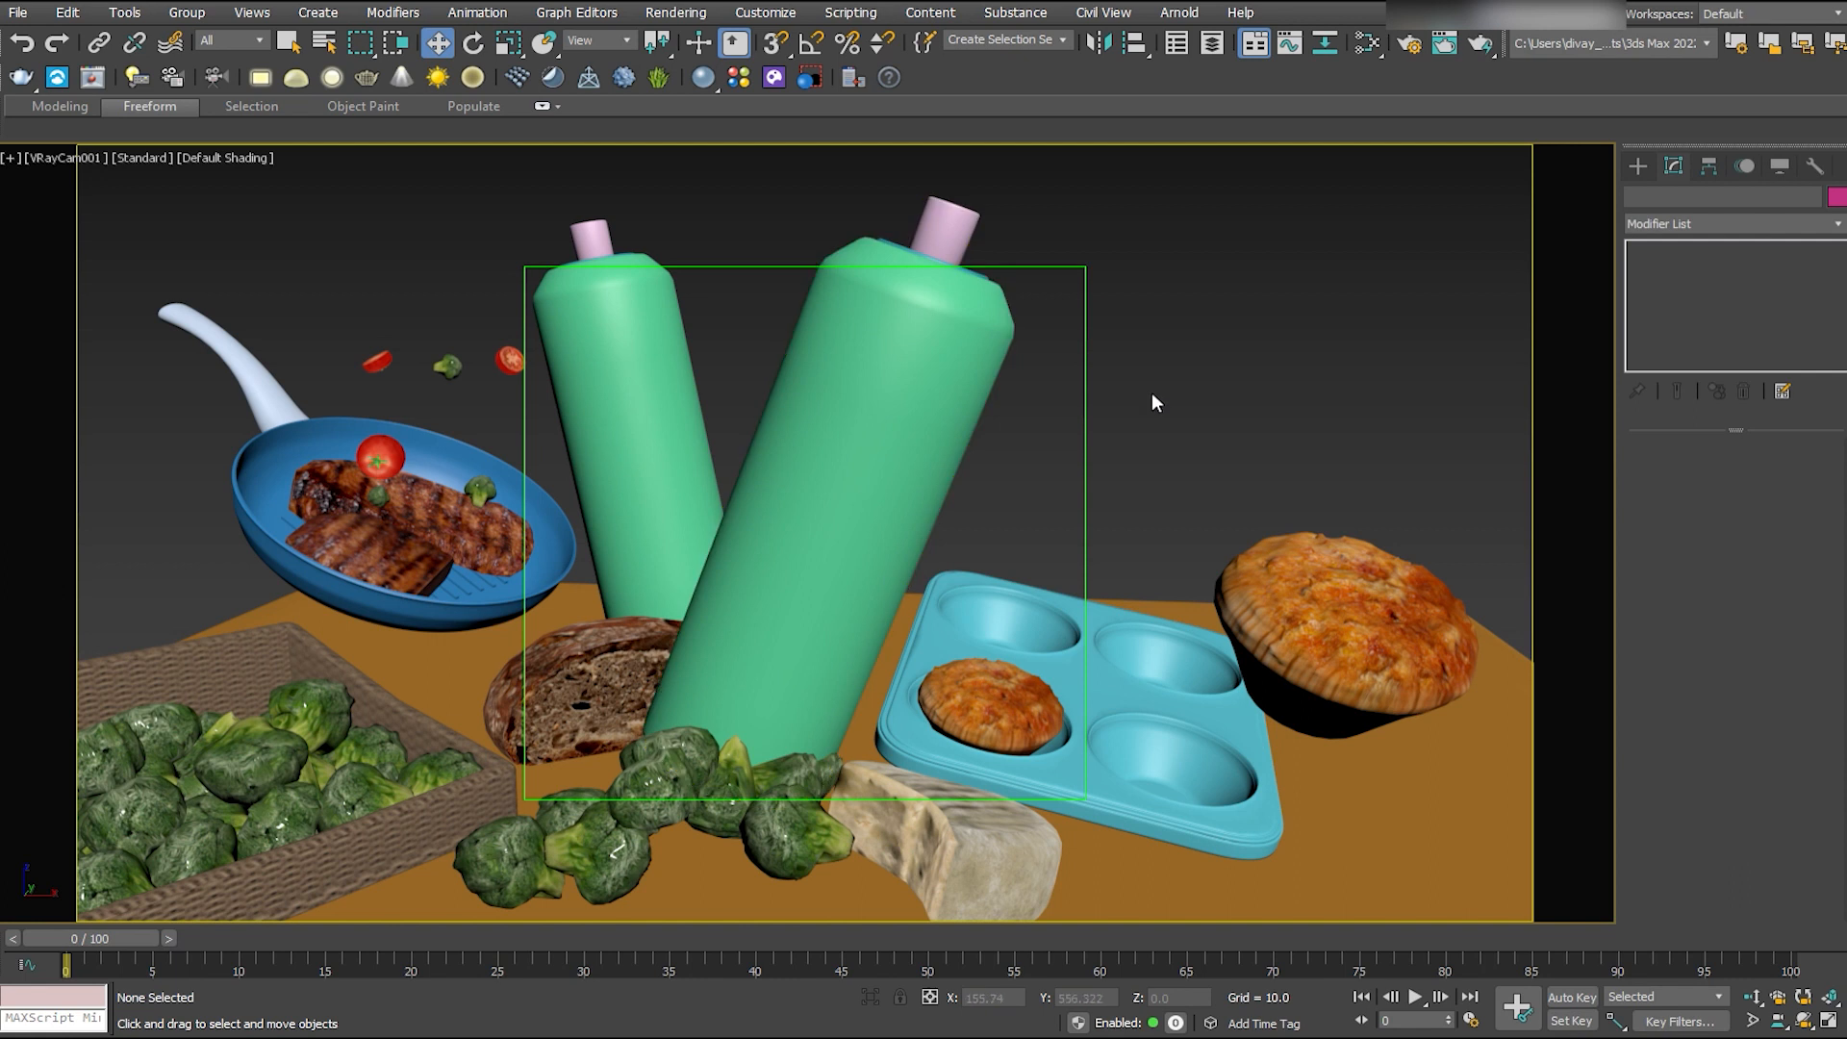
- Enlarge the muffin in the tray slightly and copy it into the rear cup next to the floating muffin
left_click(1048, 716)
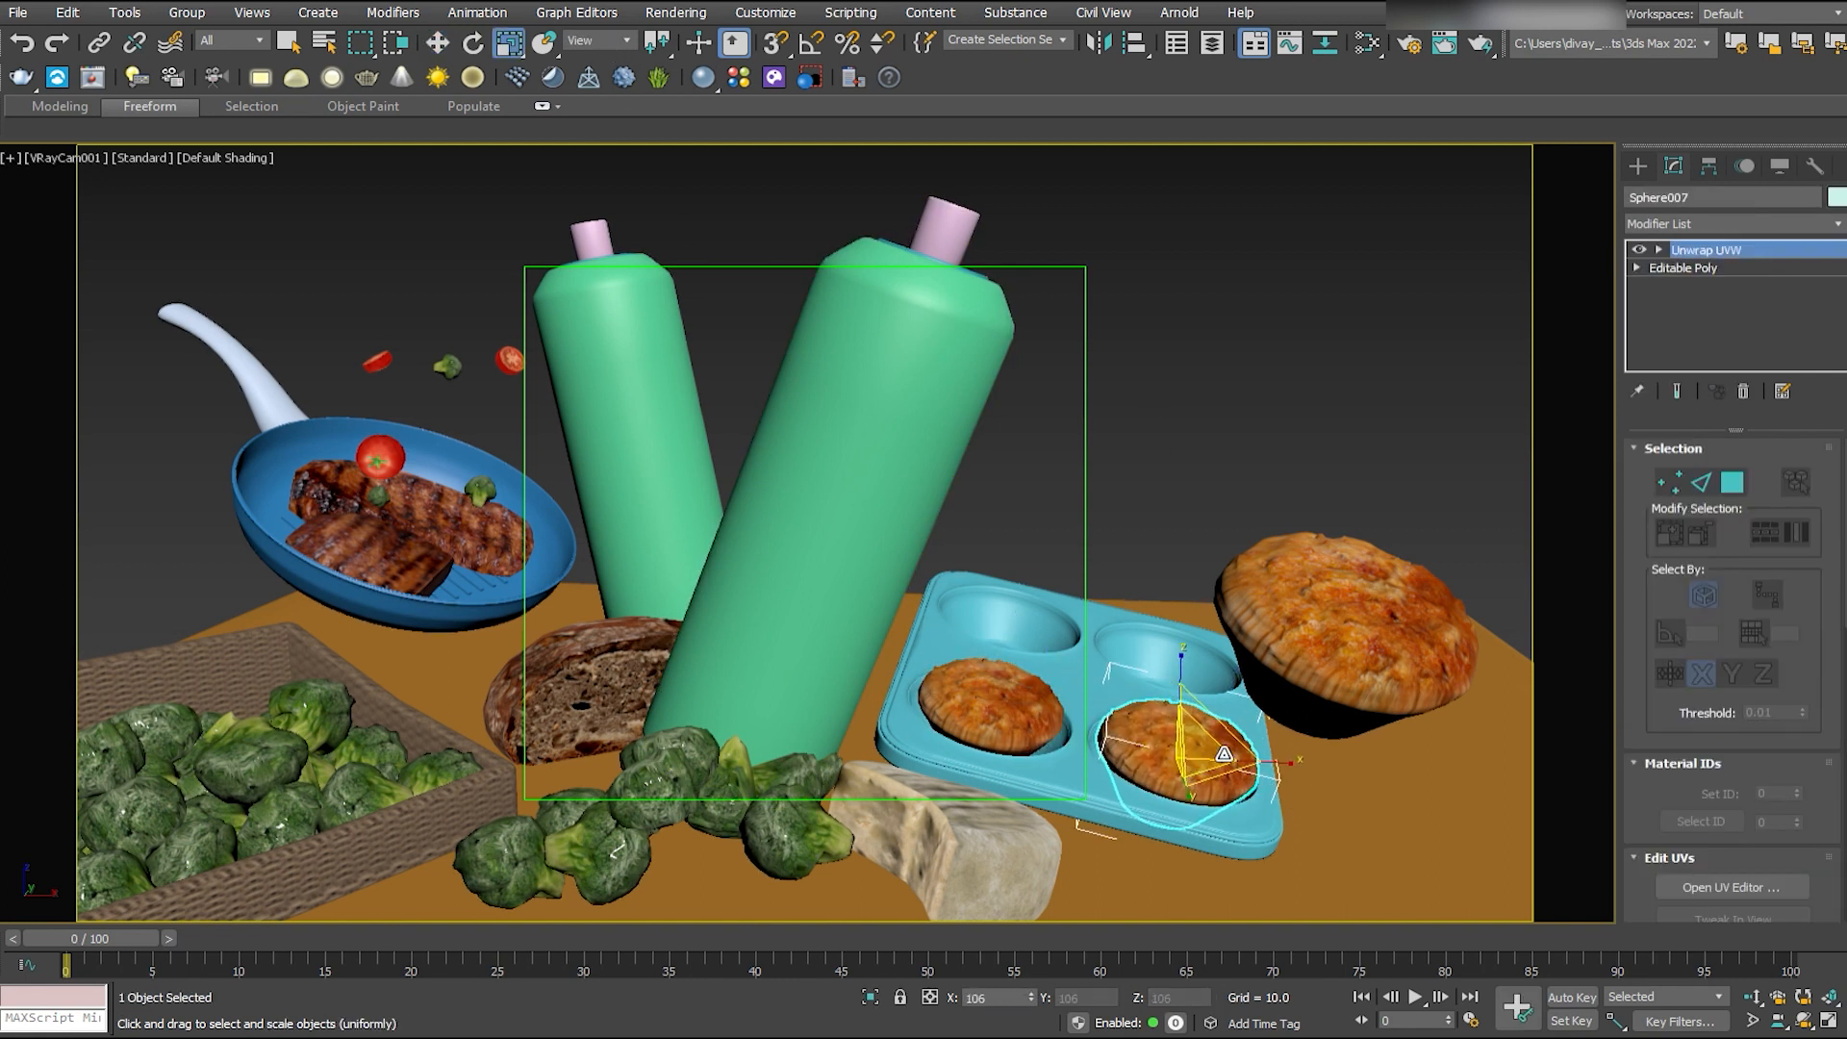
key("ctrl+z")
key("r")
key("w")
left_click_drag(1014, 650, 1016, 644)
mouse_move(1069, 723)
left_mouse_down("shift")
mouse_move(1257, 771)
mouse_move(1195, 641)
left_mouse_up("shift")
- Adjust the copied muffin's position so it sits properly inside the rear tray cup
key("alt+w")
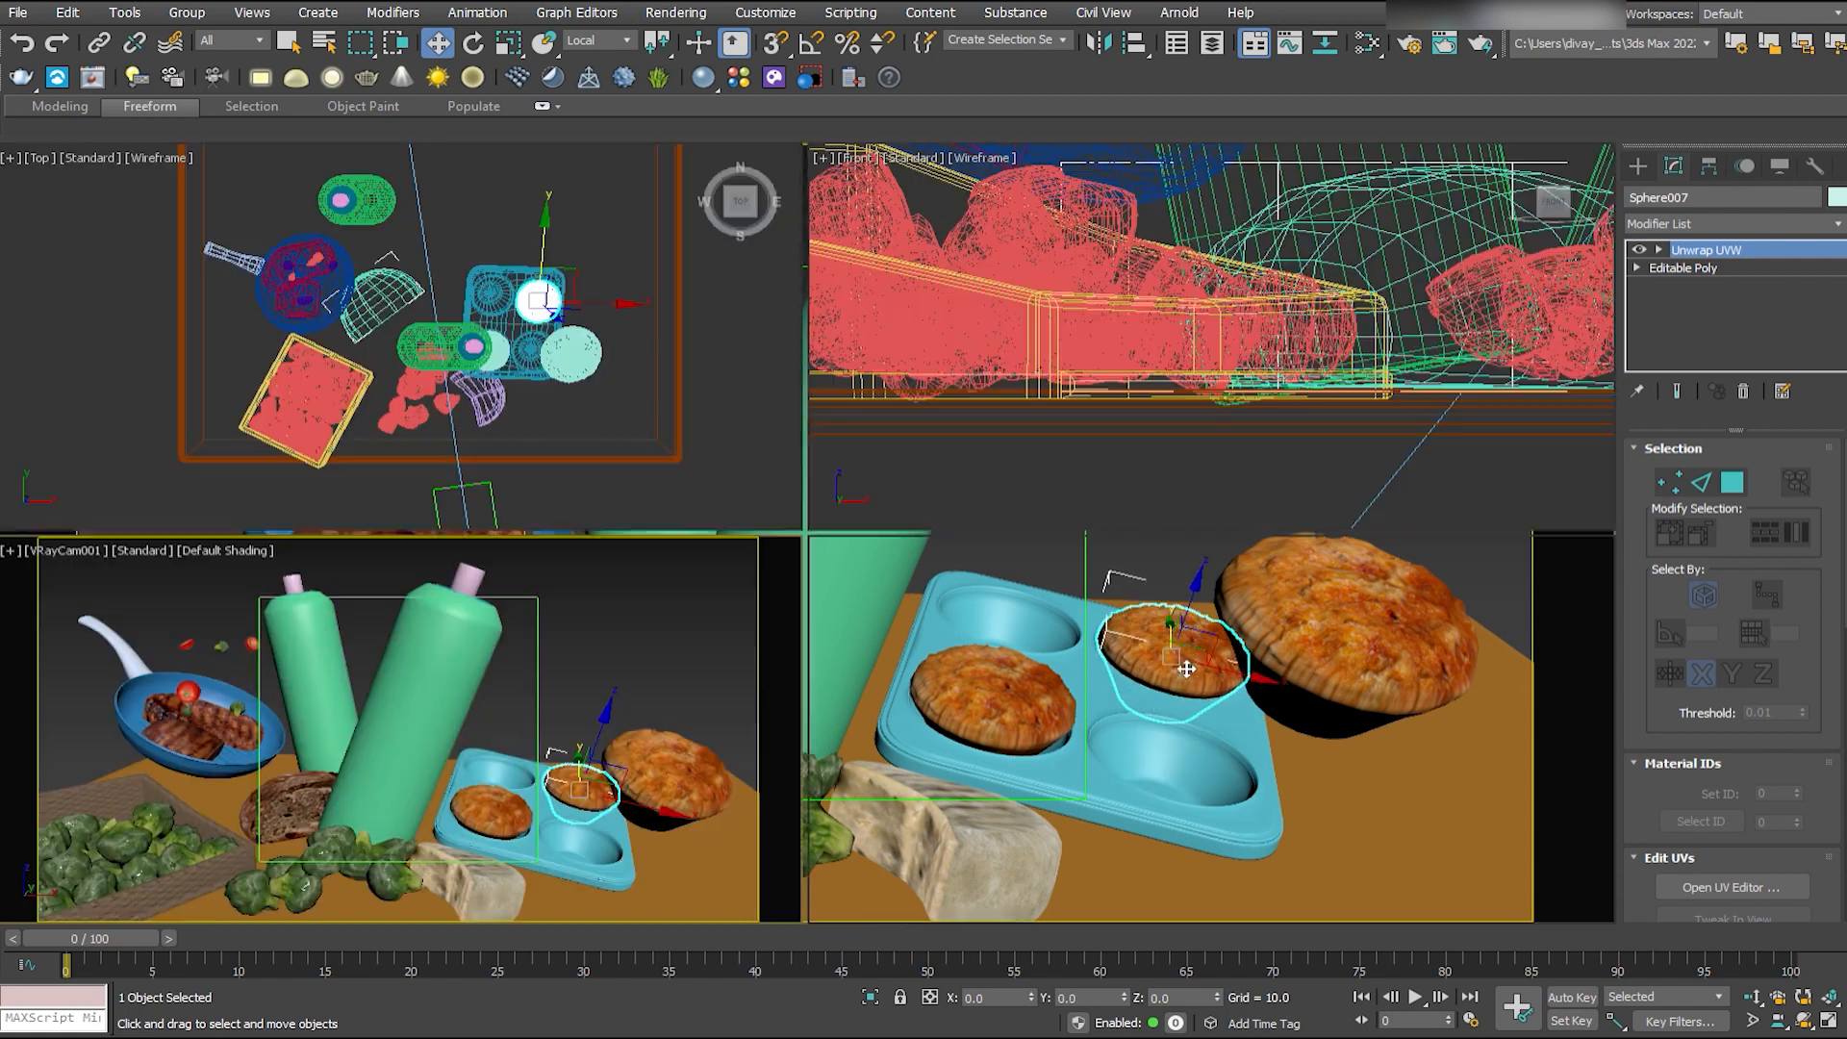
middle_click(1191, 641)
key("alt+w")
left_click_drag(742, 548, 696, 559)
middle_click_drag(696, 559, 1106, 587, "alt")
scroll(962, 578, "down", 4)
key("alt+w")
middle_click(733, 669)
key("alt+w")
left_click(1160, 438)
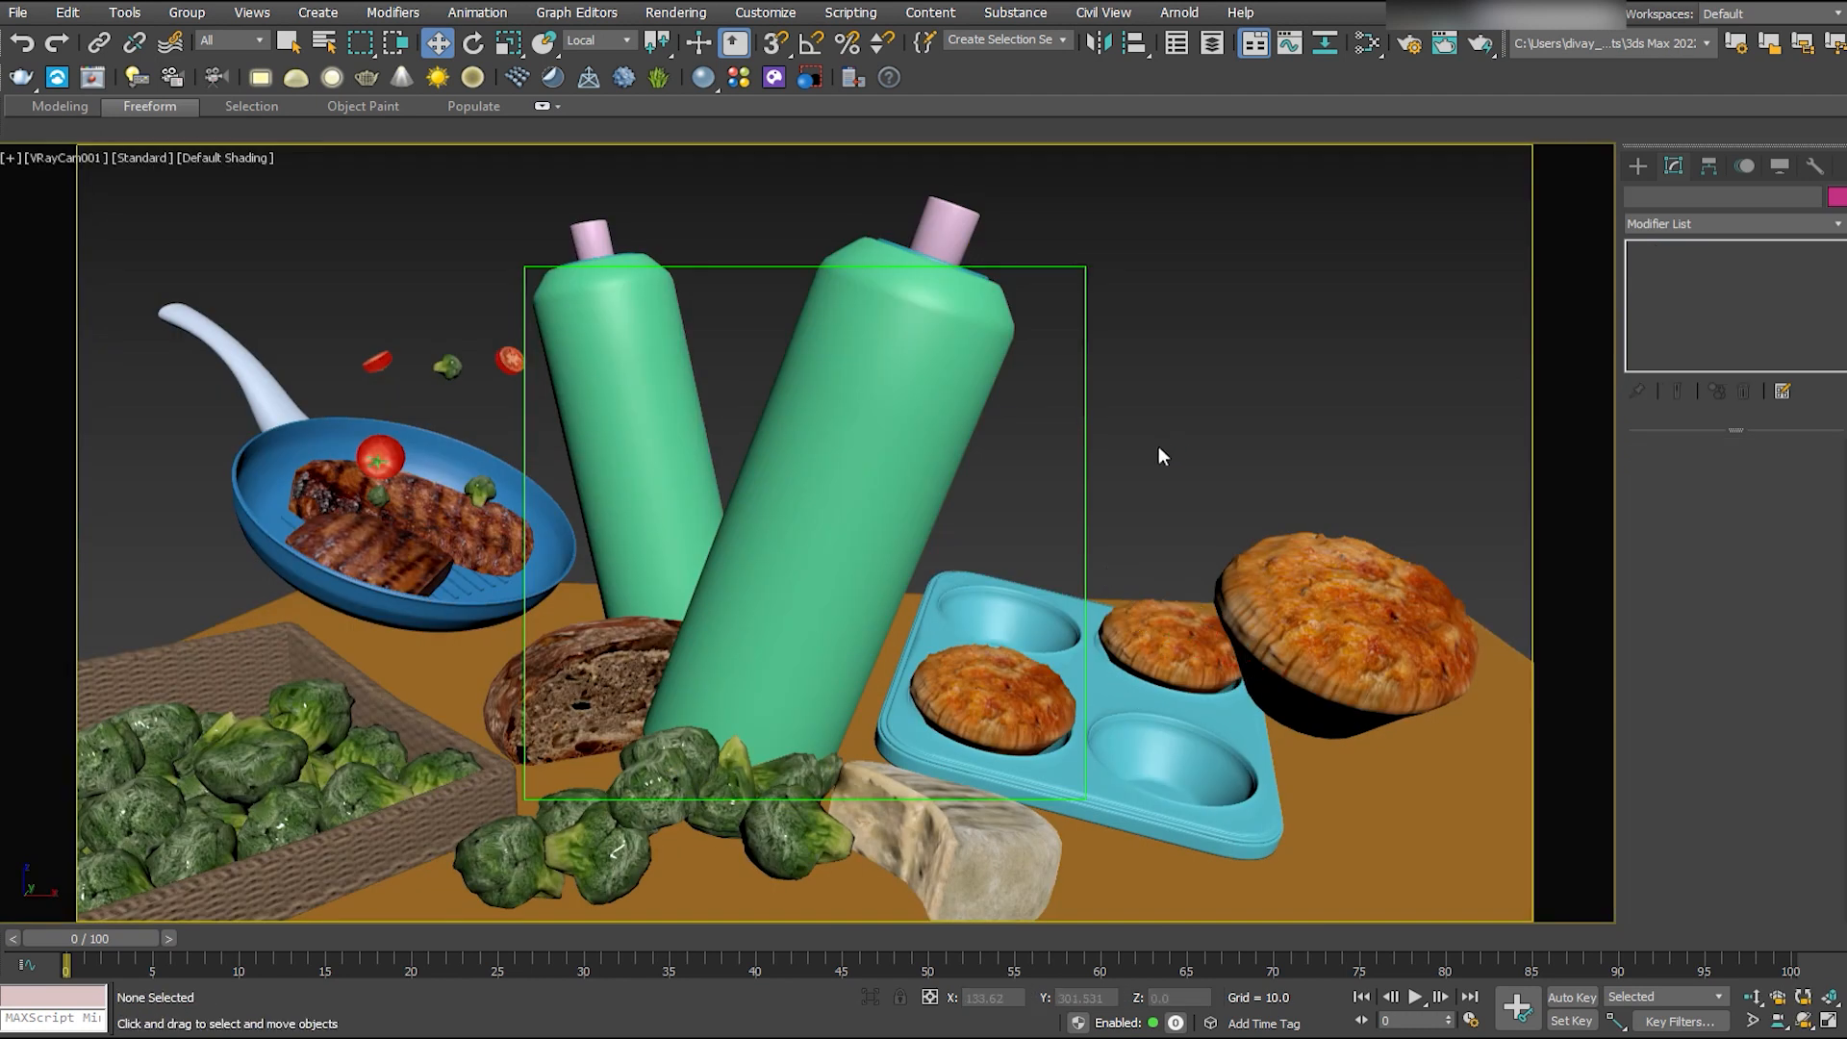
- Adjust the camera's perspective and framing for a lower, closer view with a more prominent foreground
left_click(1090, 469)
left_click(1751, 1021)
left_click_drag(1010, 505, 1022, 516)
key("r")
left_click_drag(823, 521, 810, 796)
key("e")
key("w")
left_click_drag(885, 541, 985, 561)
key("r")
mouse_move(839, 534)
left_mouse_down()
mouse_move(855, 515)
mouse_move(850, 539)
left_mouse_up()
key("w")
left_click(494, 301)
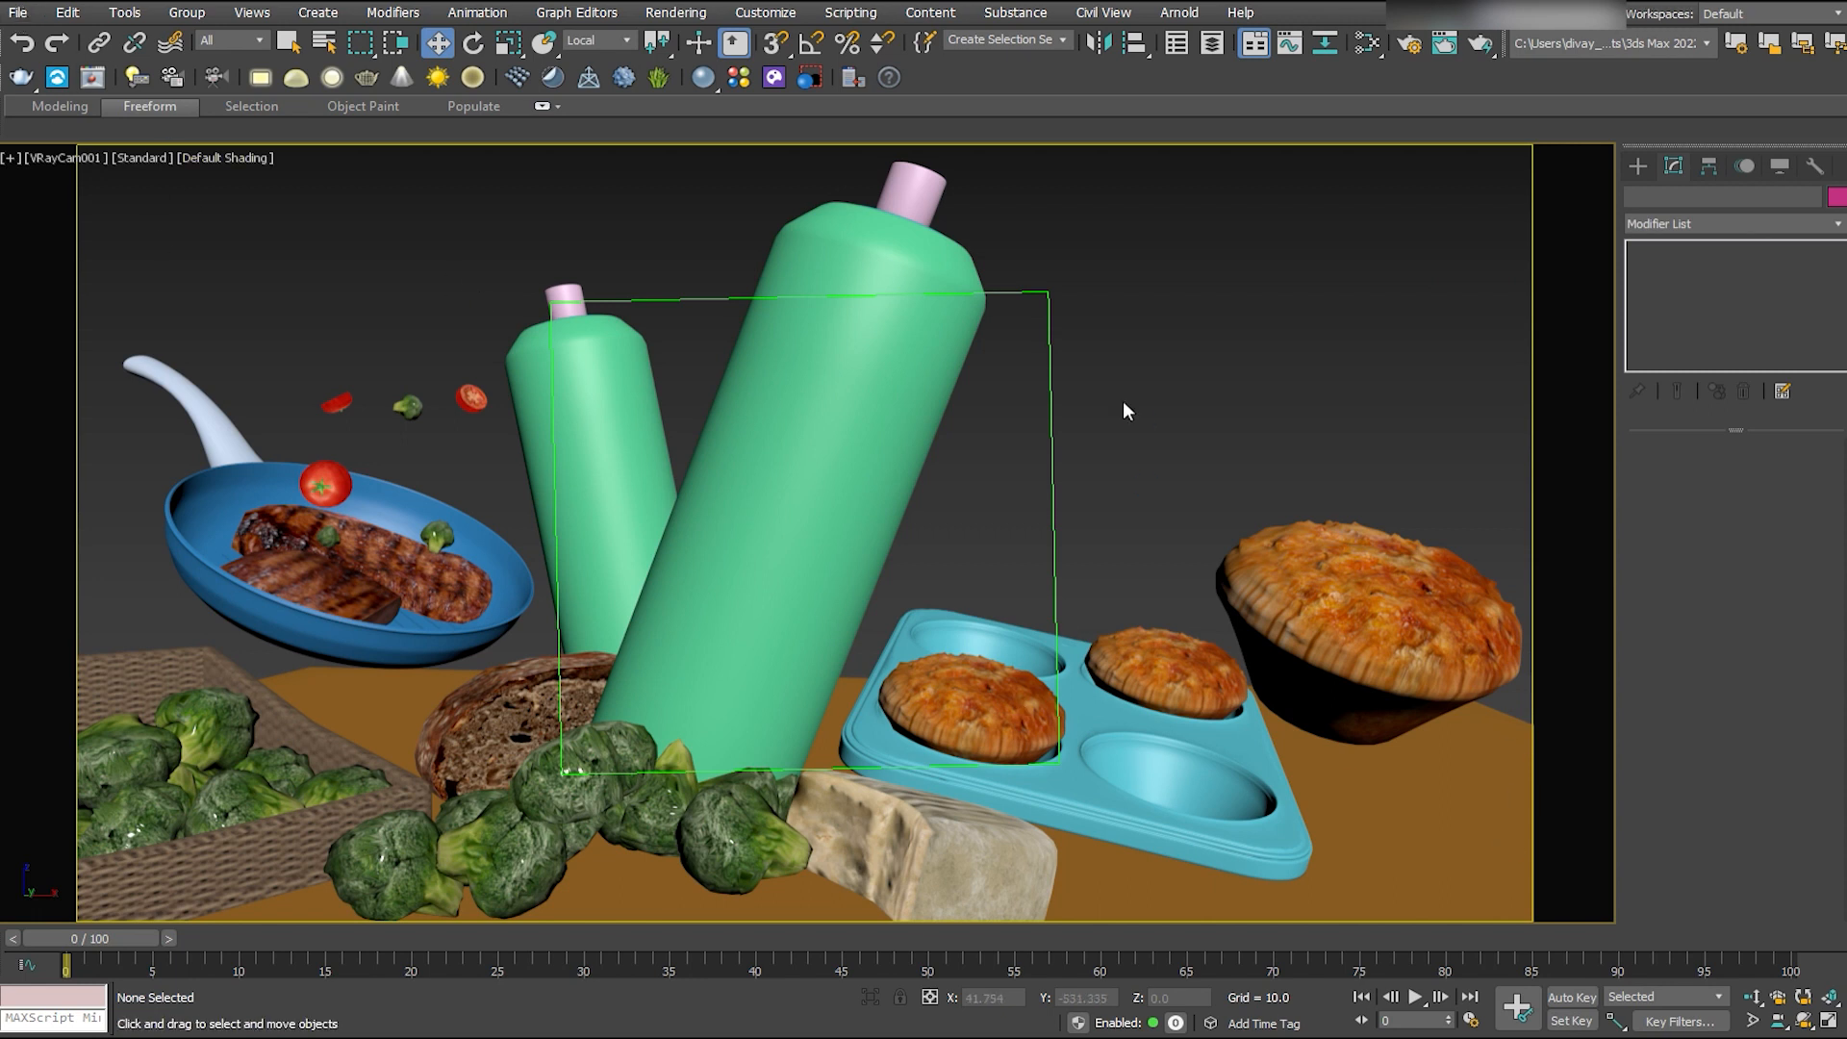
- Check the dummy helper and the camera's placement relative to the food arrangement from the top view
left_click(1057, 416)
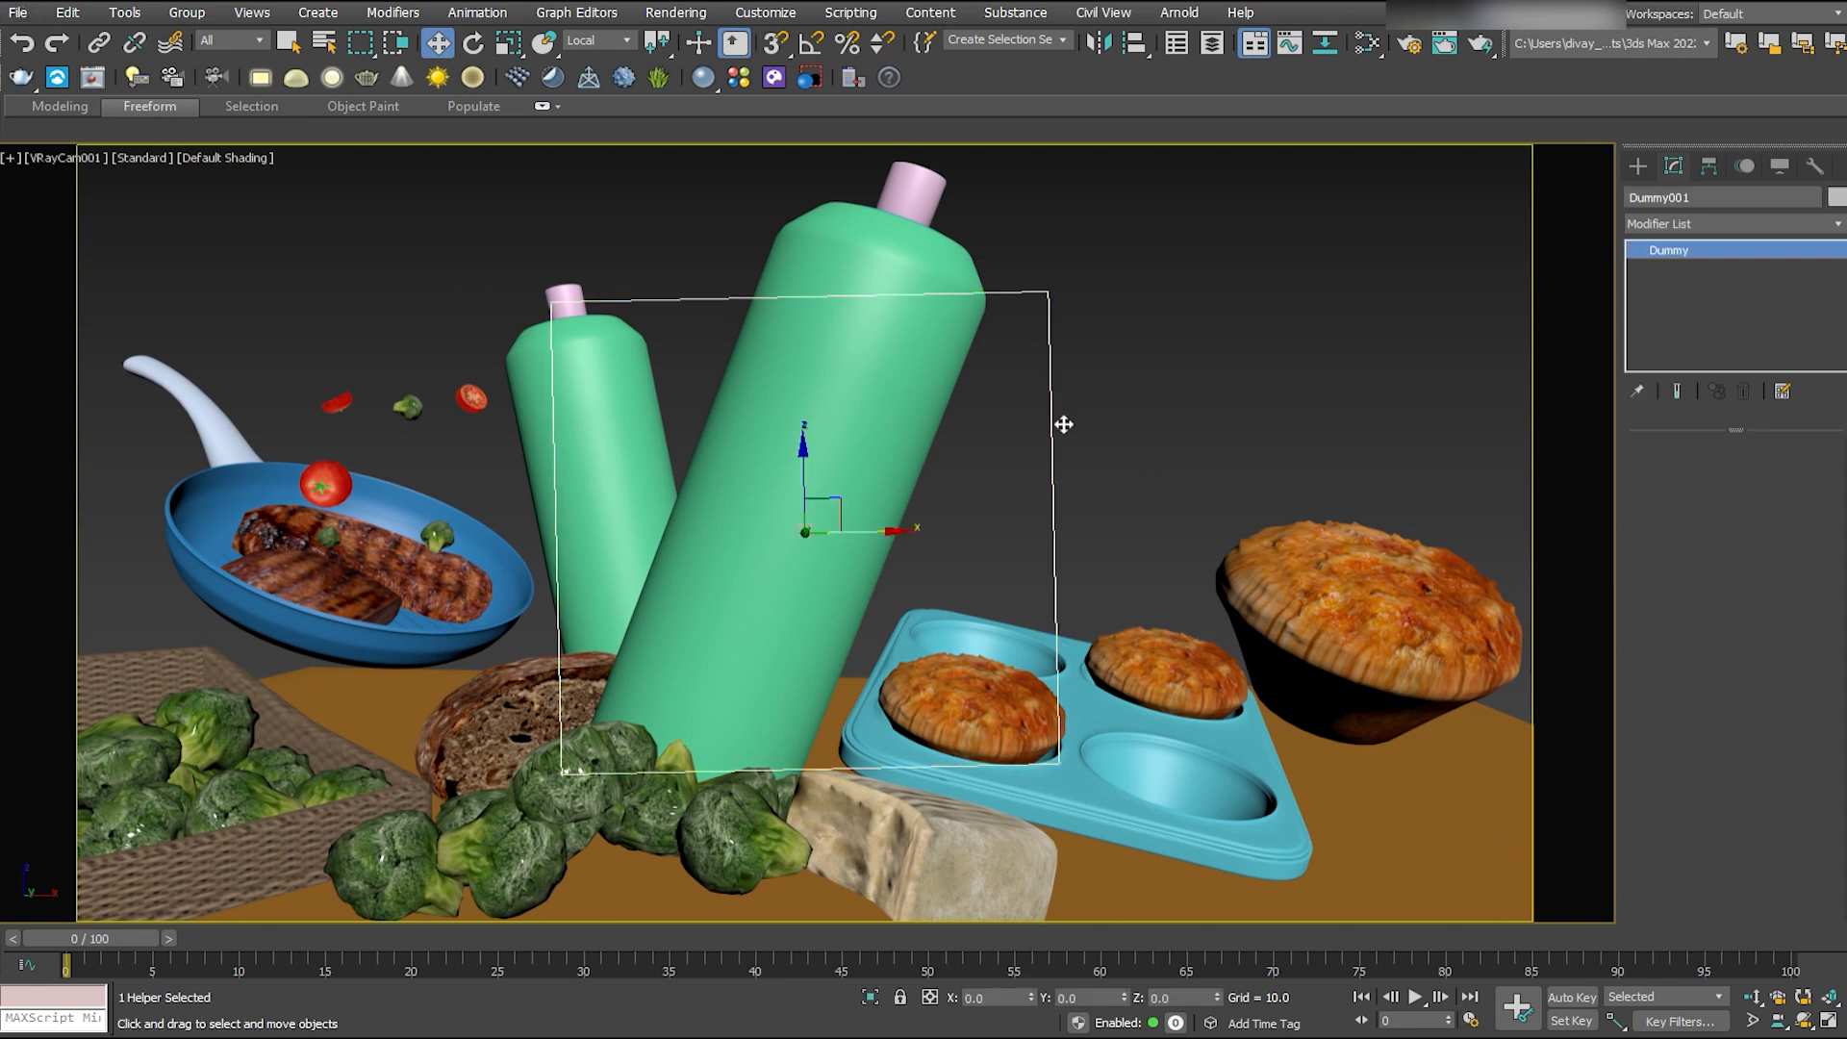
left_click(1109, 494)
key("alt+w")
scroll(509, 506, "down", 5)
middle_click_drag(529, 498, 563, 262)
left_click(521, 304)
left_click(616, 336)
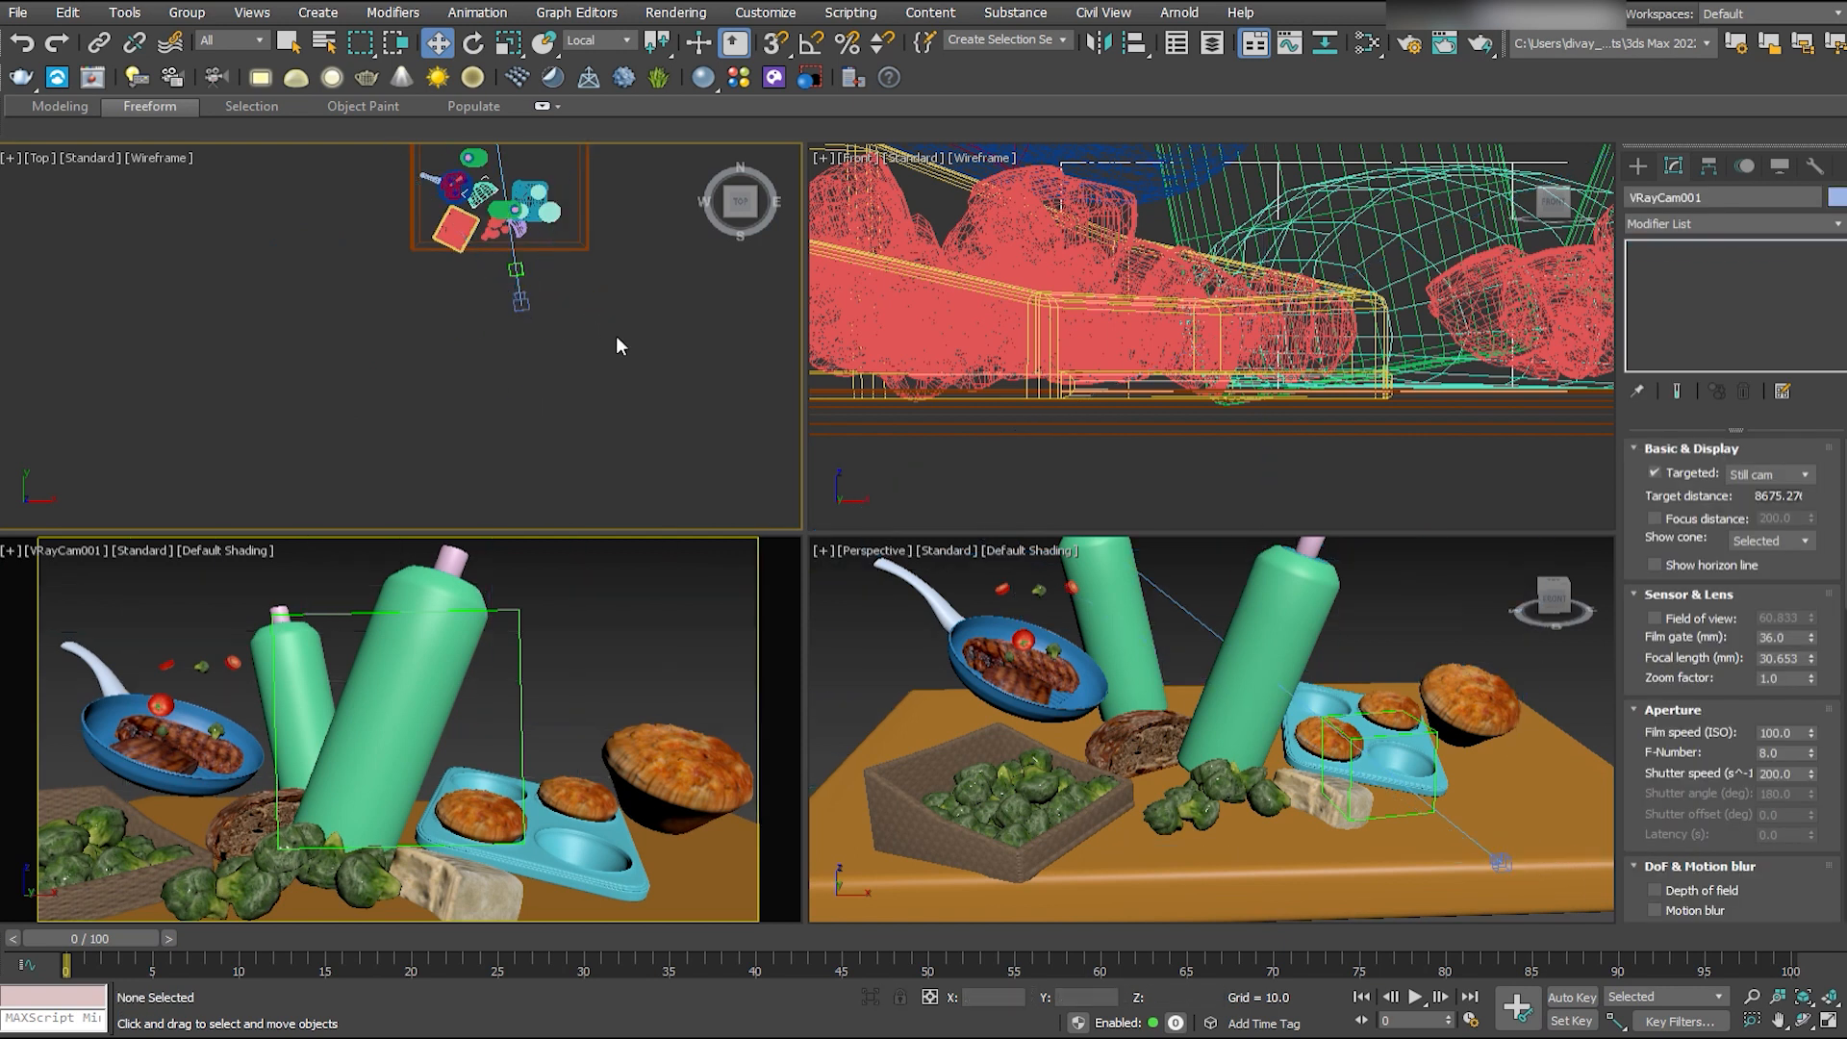
- Rotate the dummy helper slightly about the Y axis until its frame is level in the camera view
left_click(577, 697)
key("alt+w")
left_click(1053, 429)
key("e")
left_click_drag(881, 499, 913, 525)
right_click(913, 525)
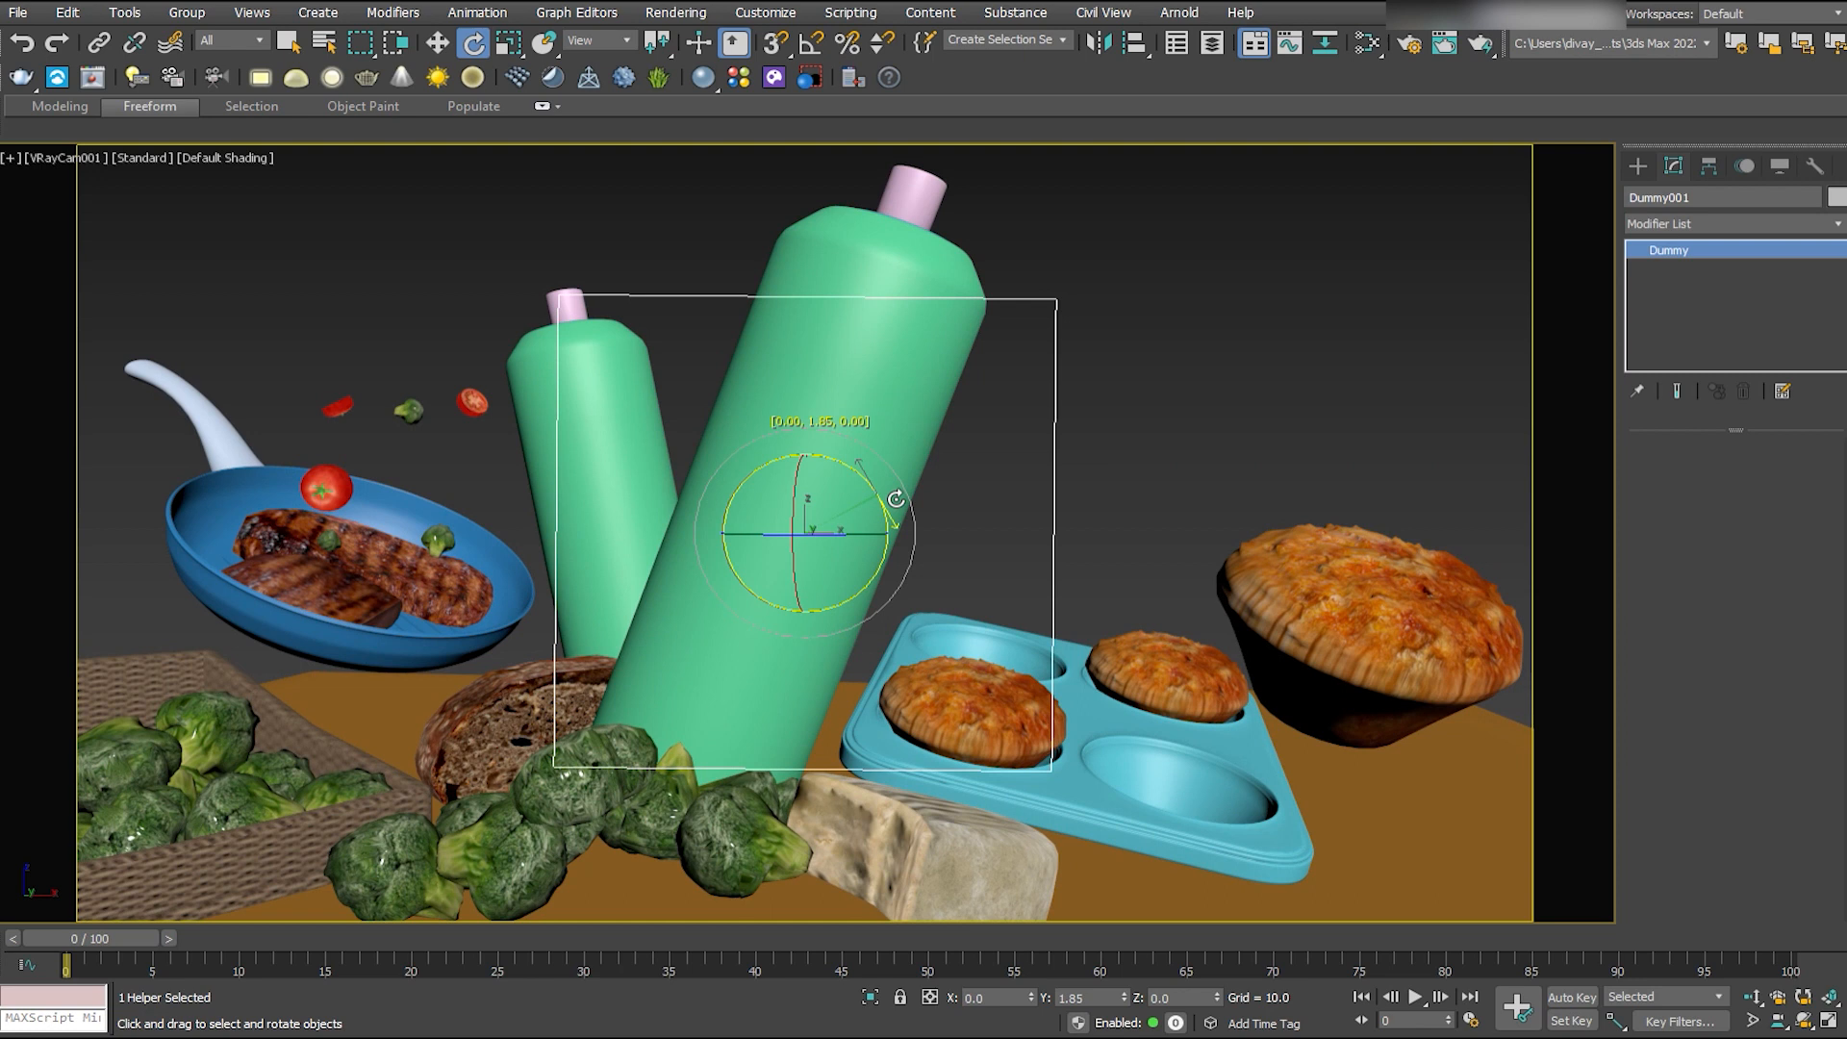
left_click(1286, 356)
key("w")
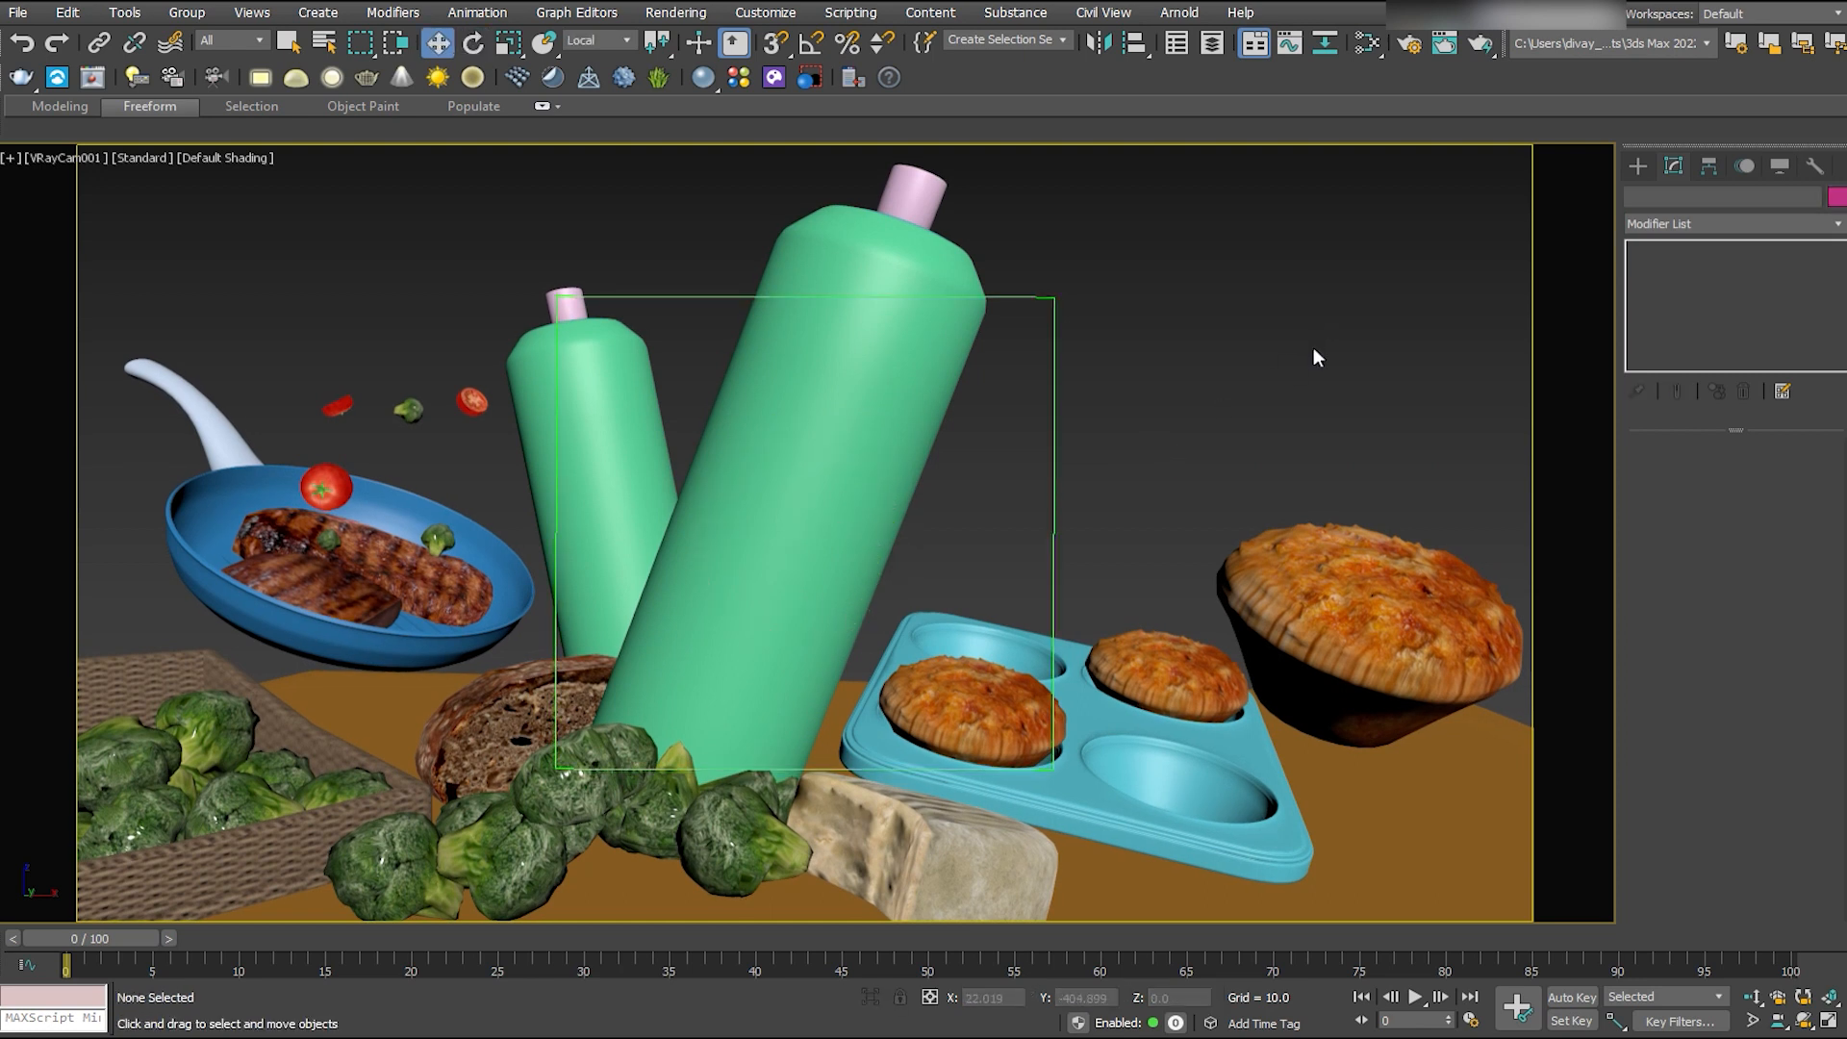
- Unhide the kitchen background and render a test image from the camera
key("alt+w")
left_click(402, 663)
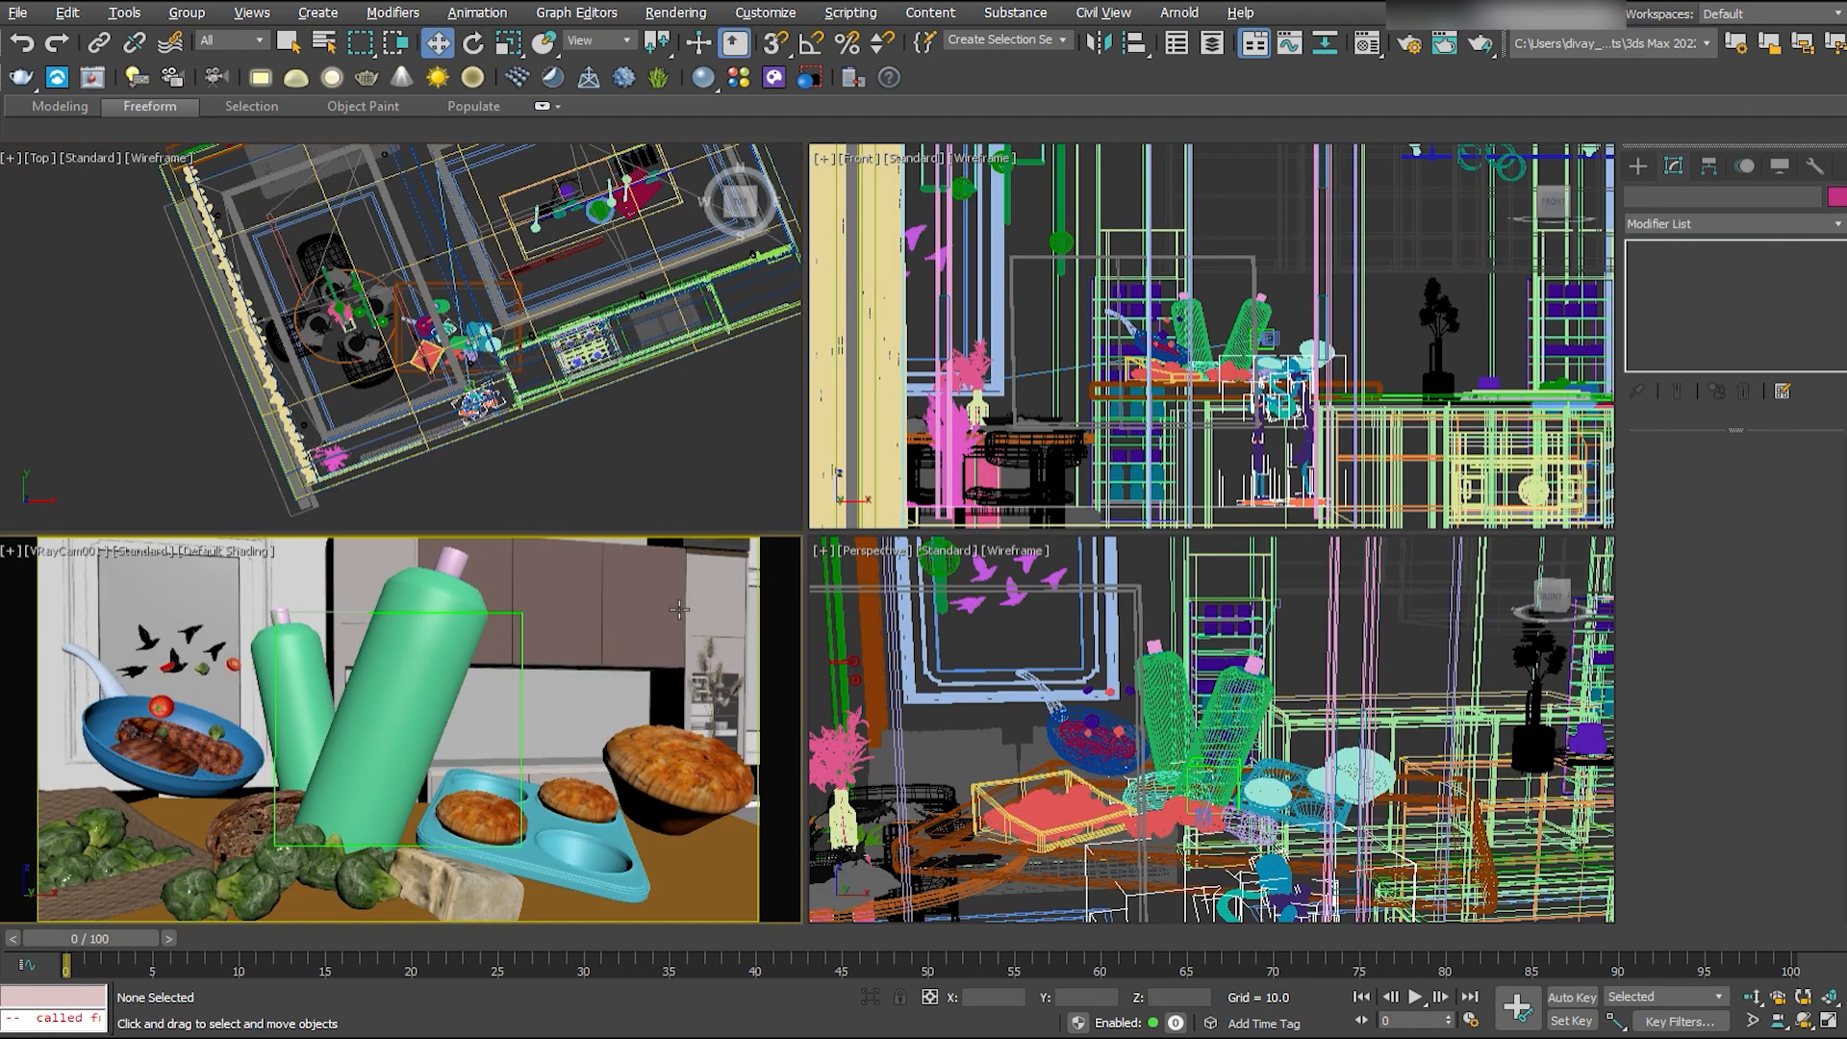
key("alt+w")
key("F10")
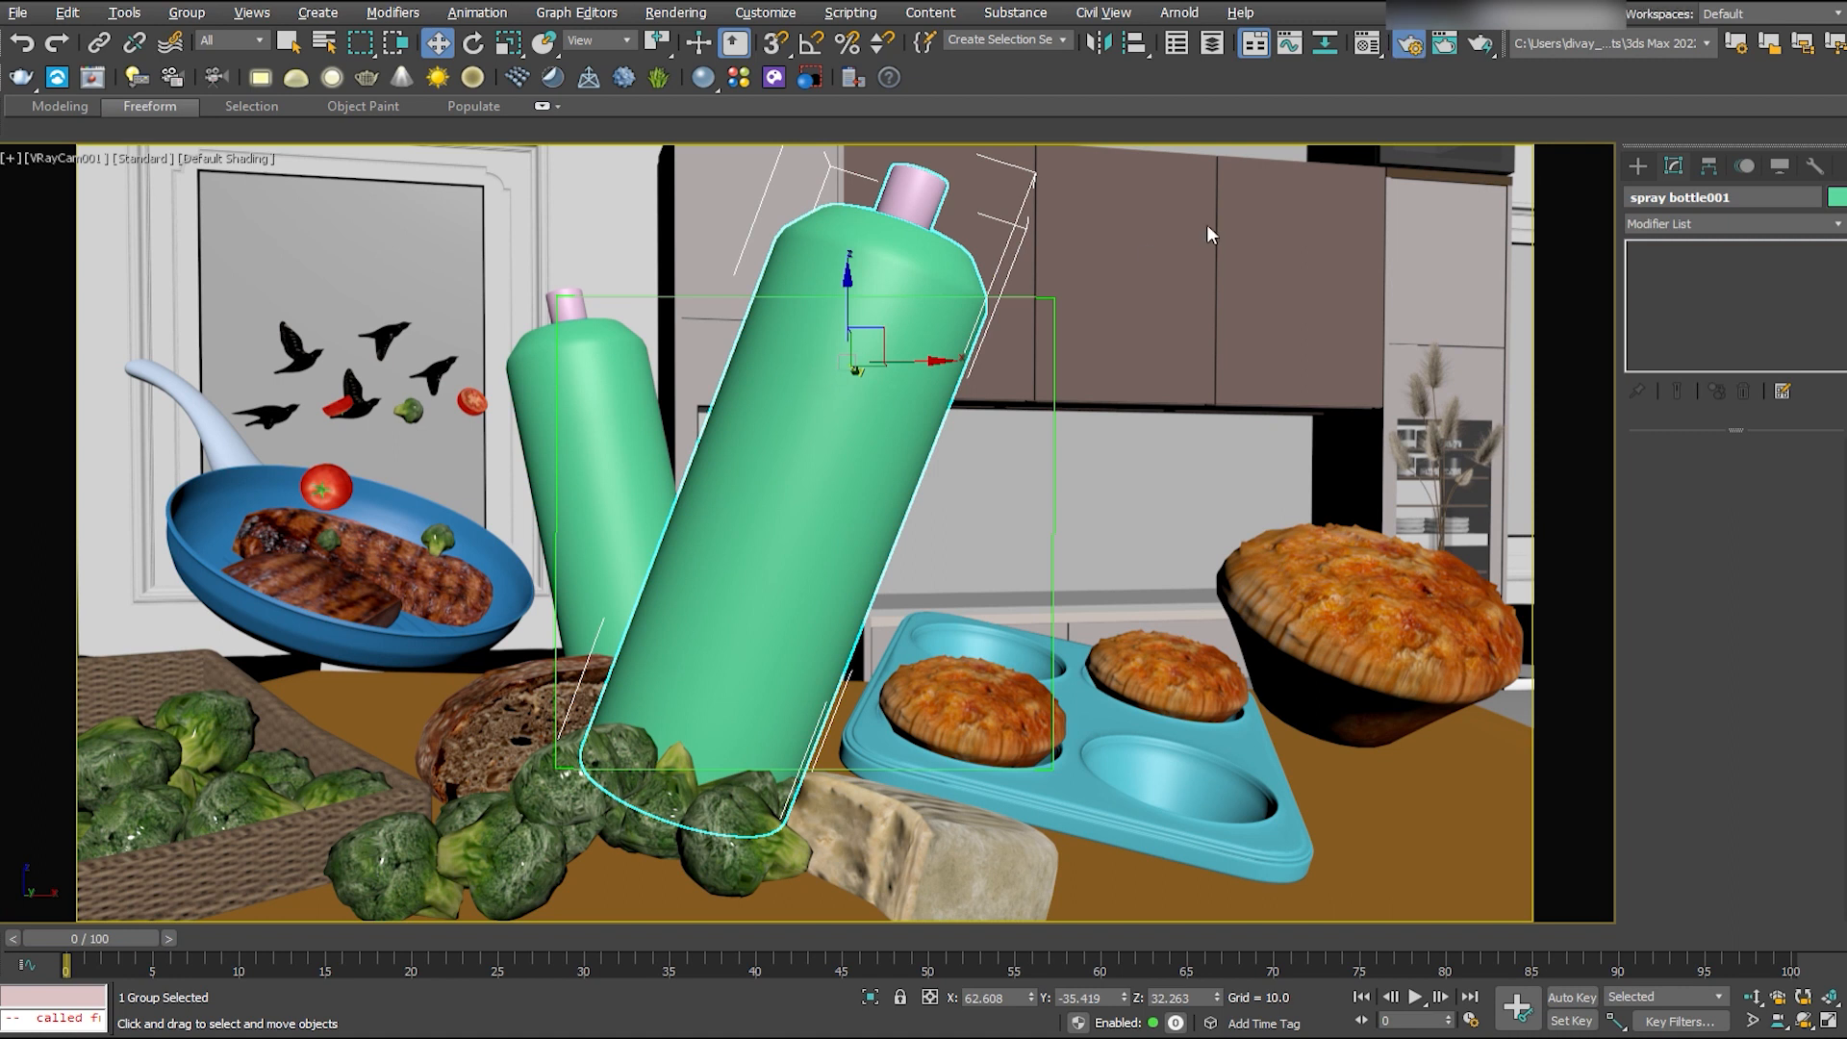
left_click(1308, 129)
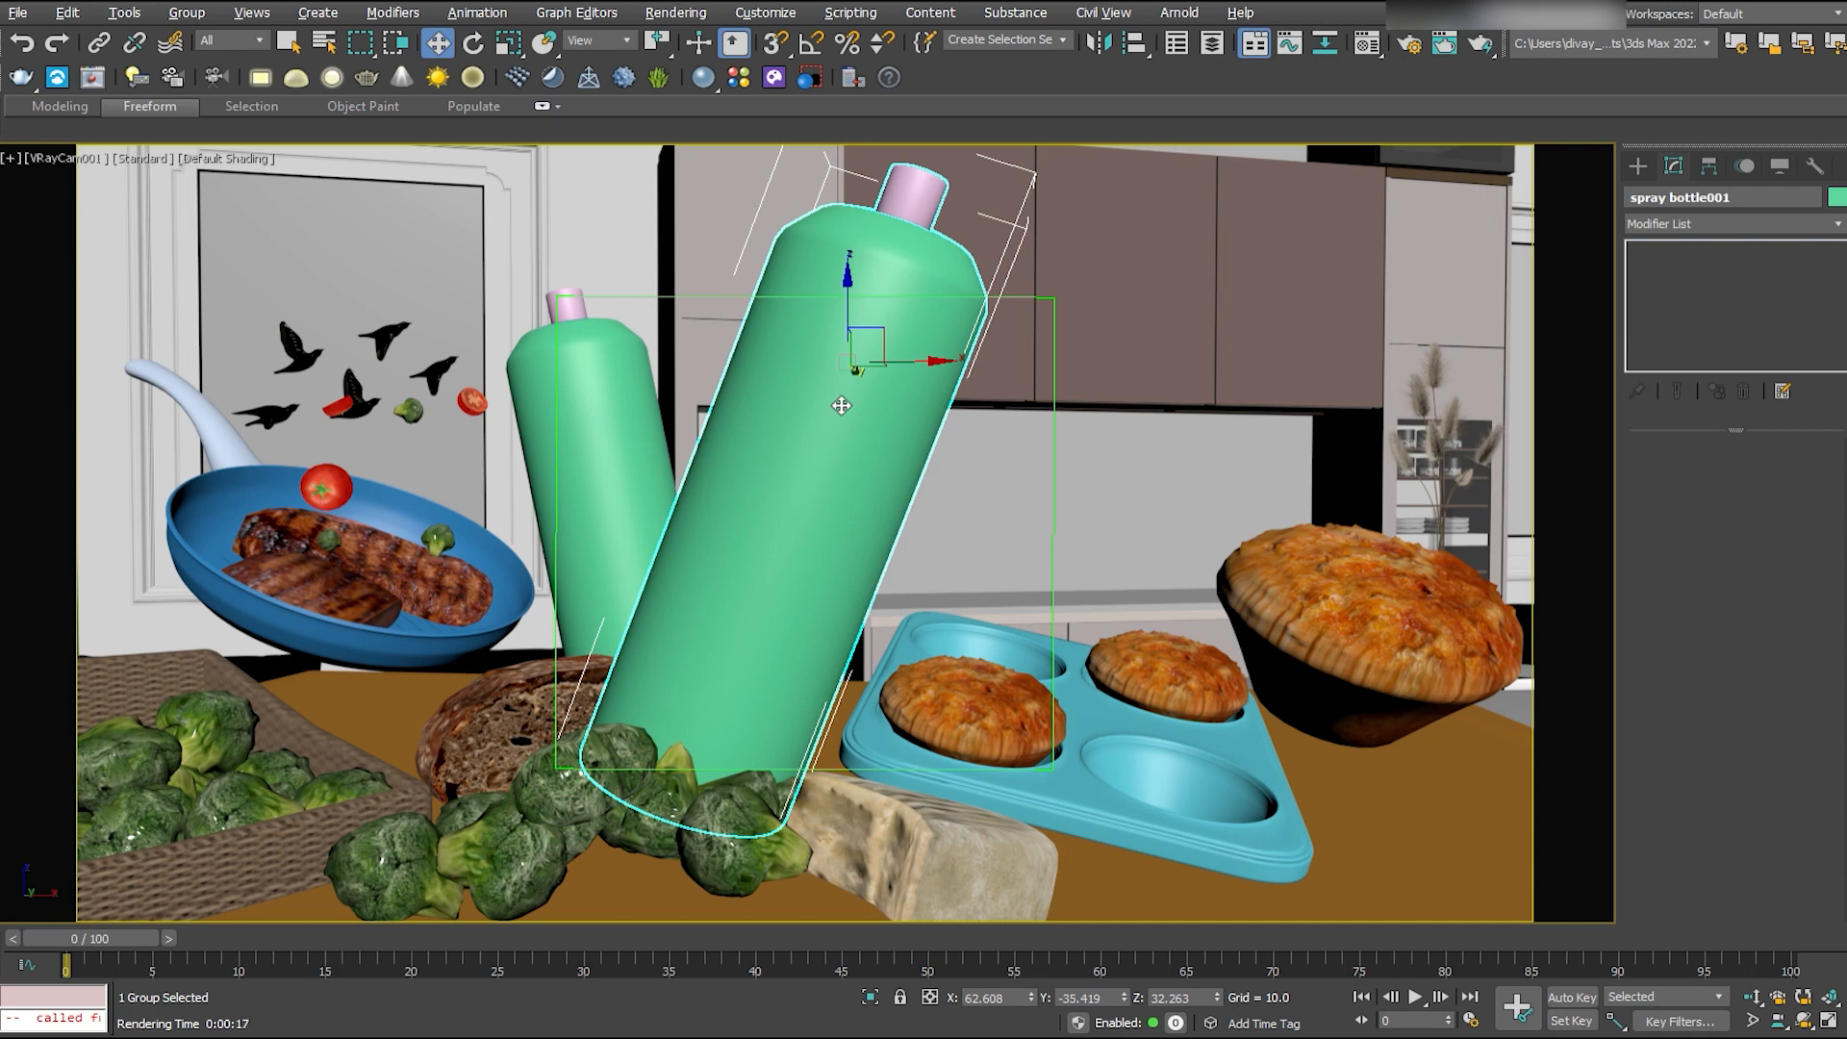
- Show edged faces and reposition the muffin tray and its muffins closer to the large bottle
left_click(1181, 744)
key("F4")
left_click(1176, 666, "ctrl")
left_click(1022, 706, "ctrl")
key("e")
mouse_move(1074, 688)
left_mouse_down()
mouse_move(1078, 723)
mouse_move(1075, 646)
mouse_move(1103, 684)
mouse_move(1048, 670)
mouse_move(1116, 661)
mouse_move(1084, 694)
left_mouse_up()
key("ctrl+z")
left_click(1151, 511)
- Fine-tune the muffin tray's placement and tilt beside the bottle and save the scene
left_click(1173, 789)
key("w")
key("r")
key("w")
key("e")
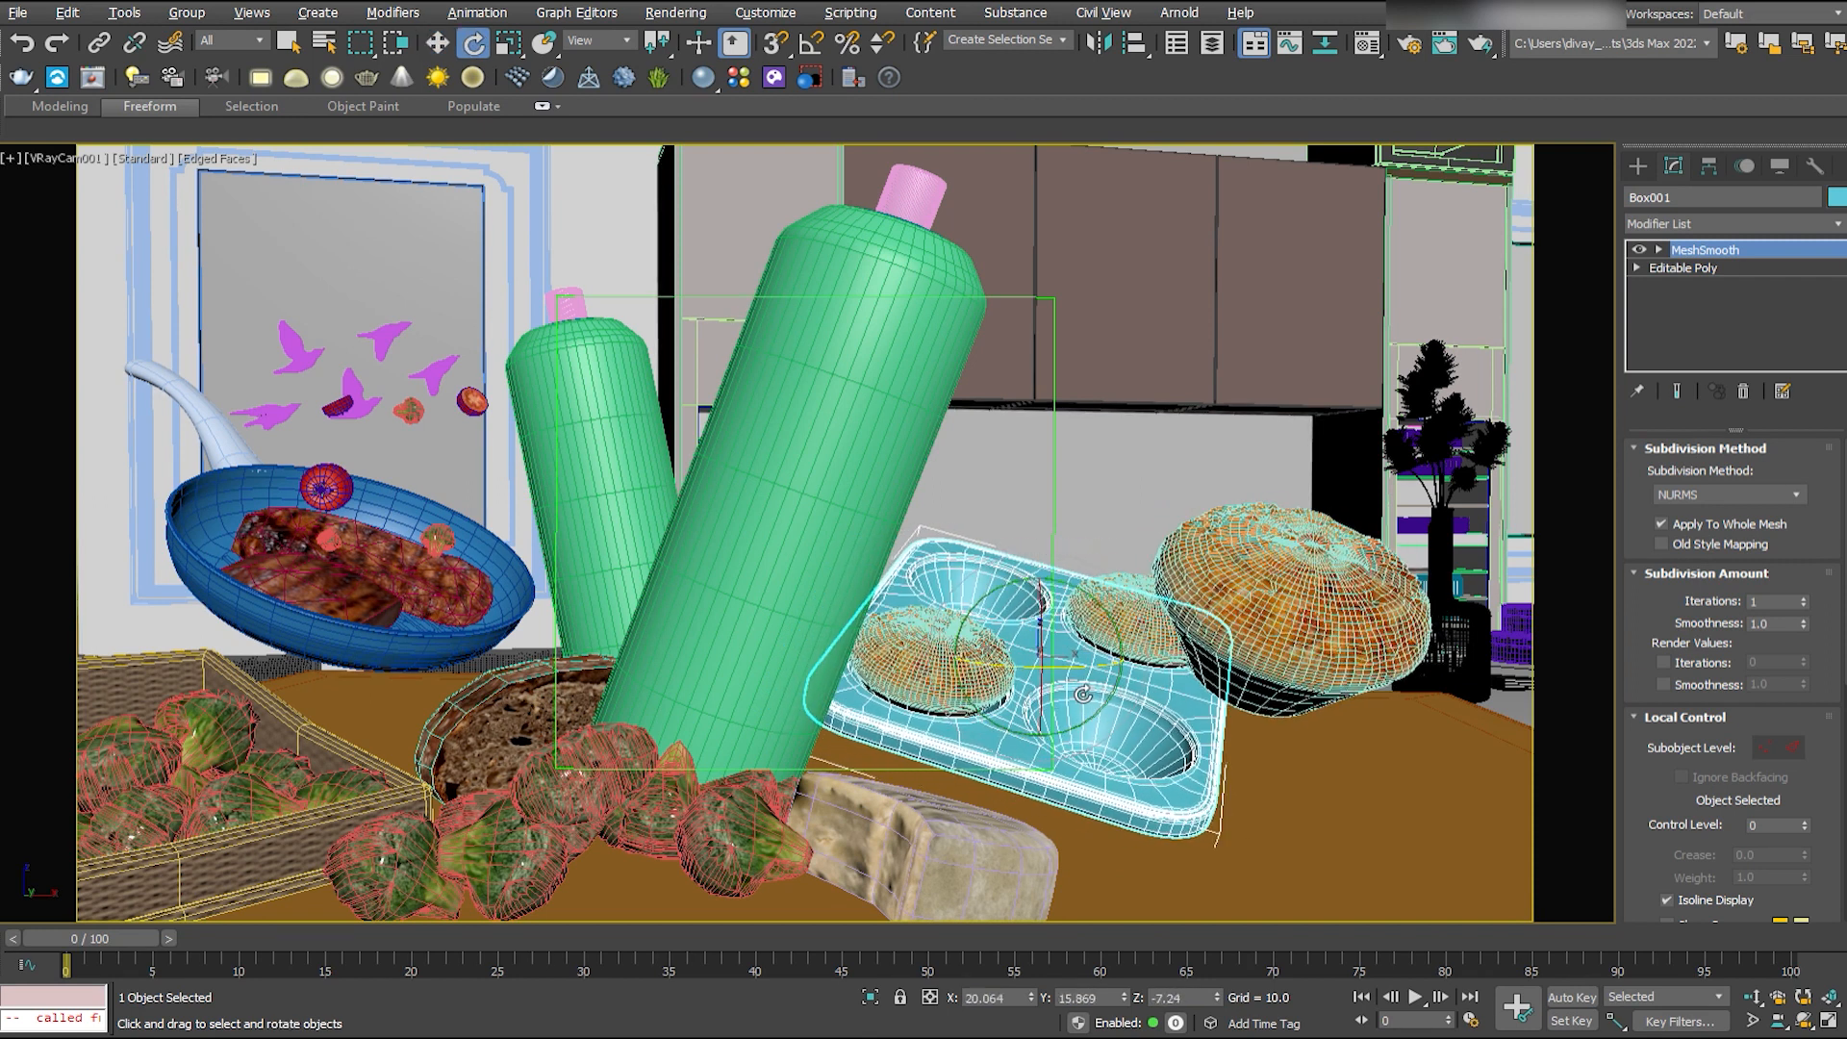
left_click(1005, 473)
key("ctrl+s")
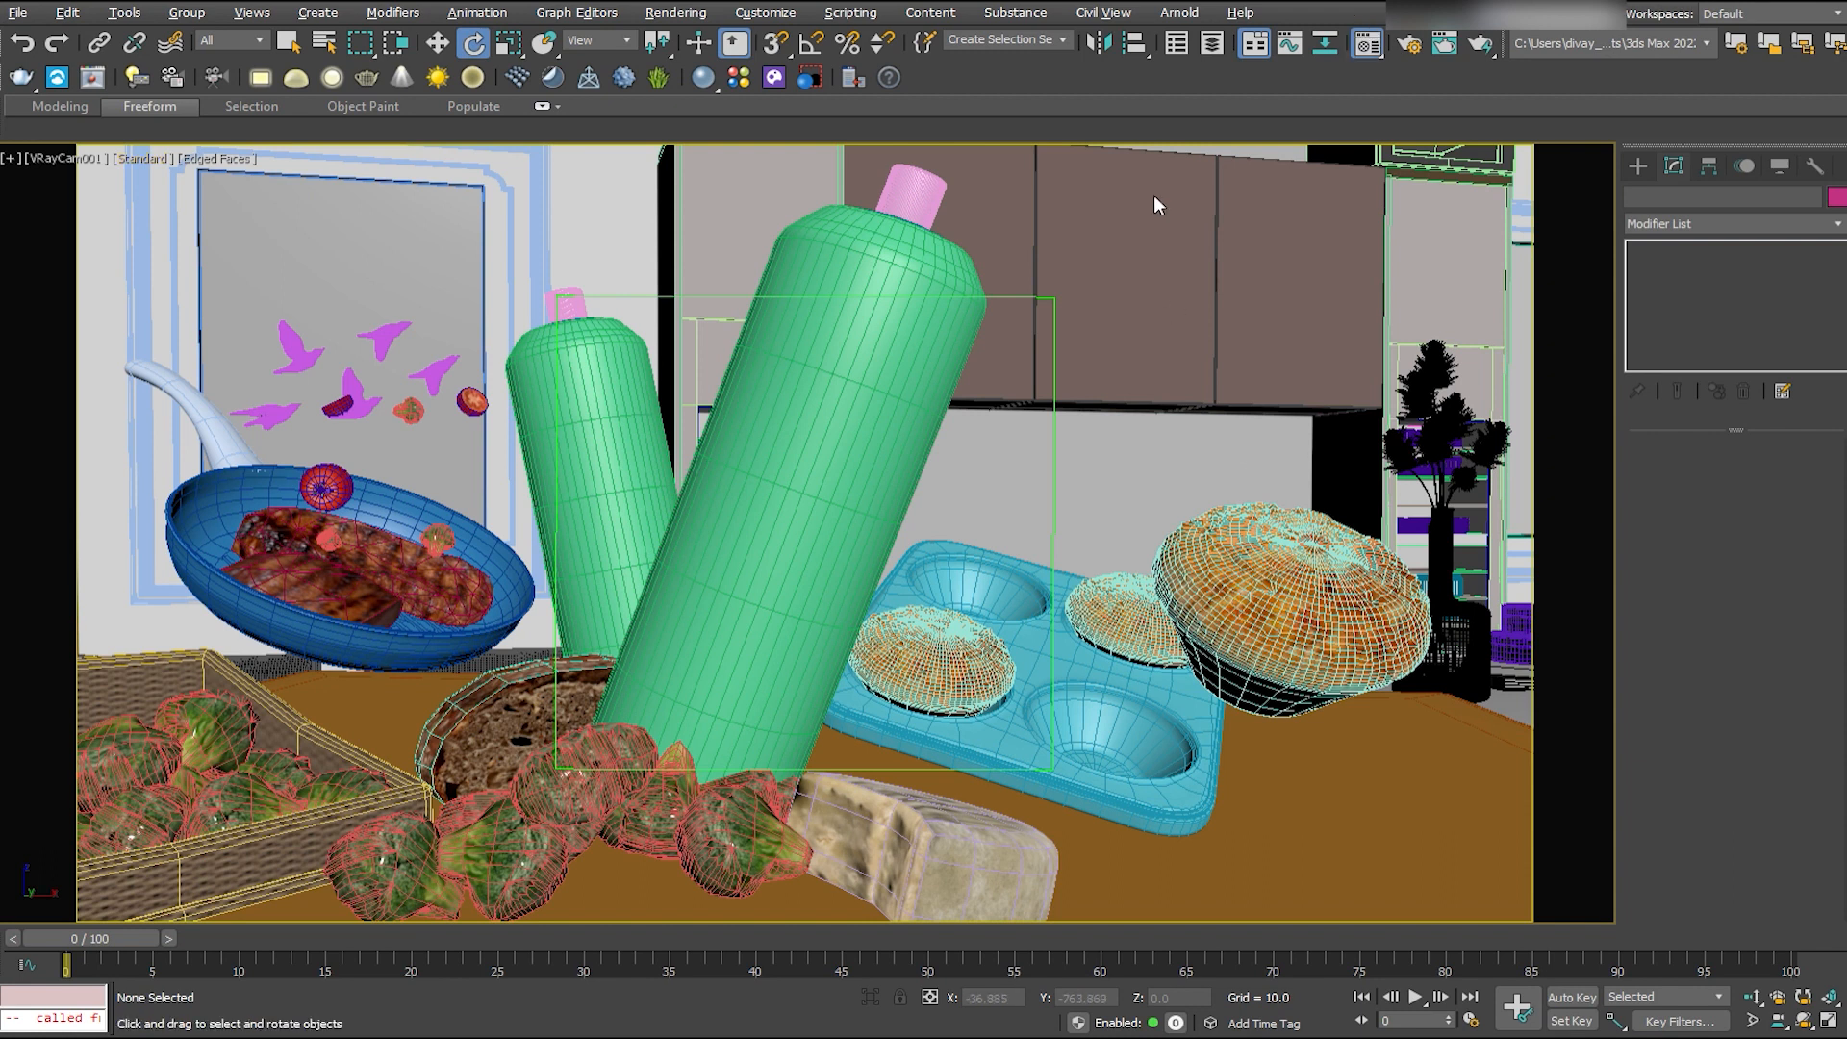
- Assign a new material to the tabletop and rename the object "wood table"
left_click(1161, 250)
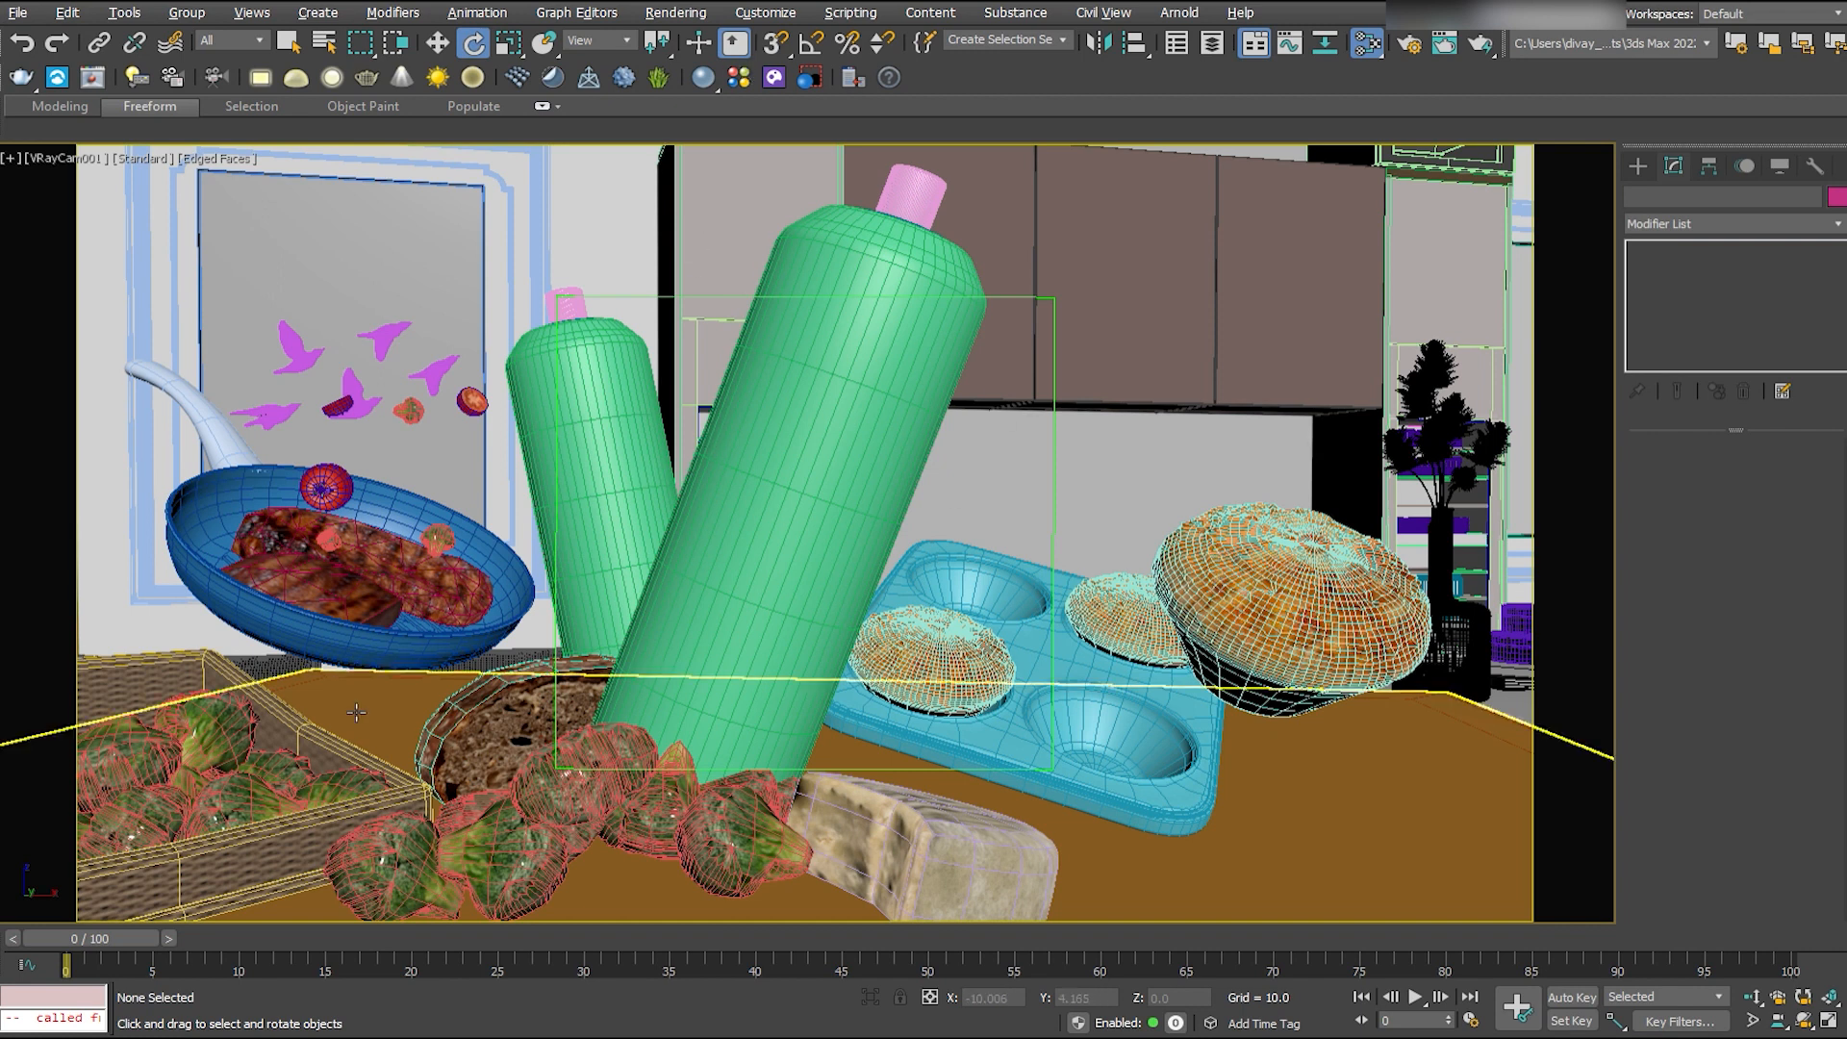
left_click(1236, 723)
key("w")
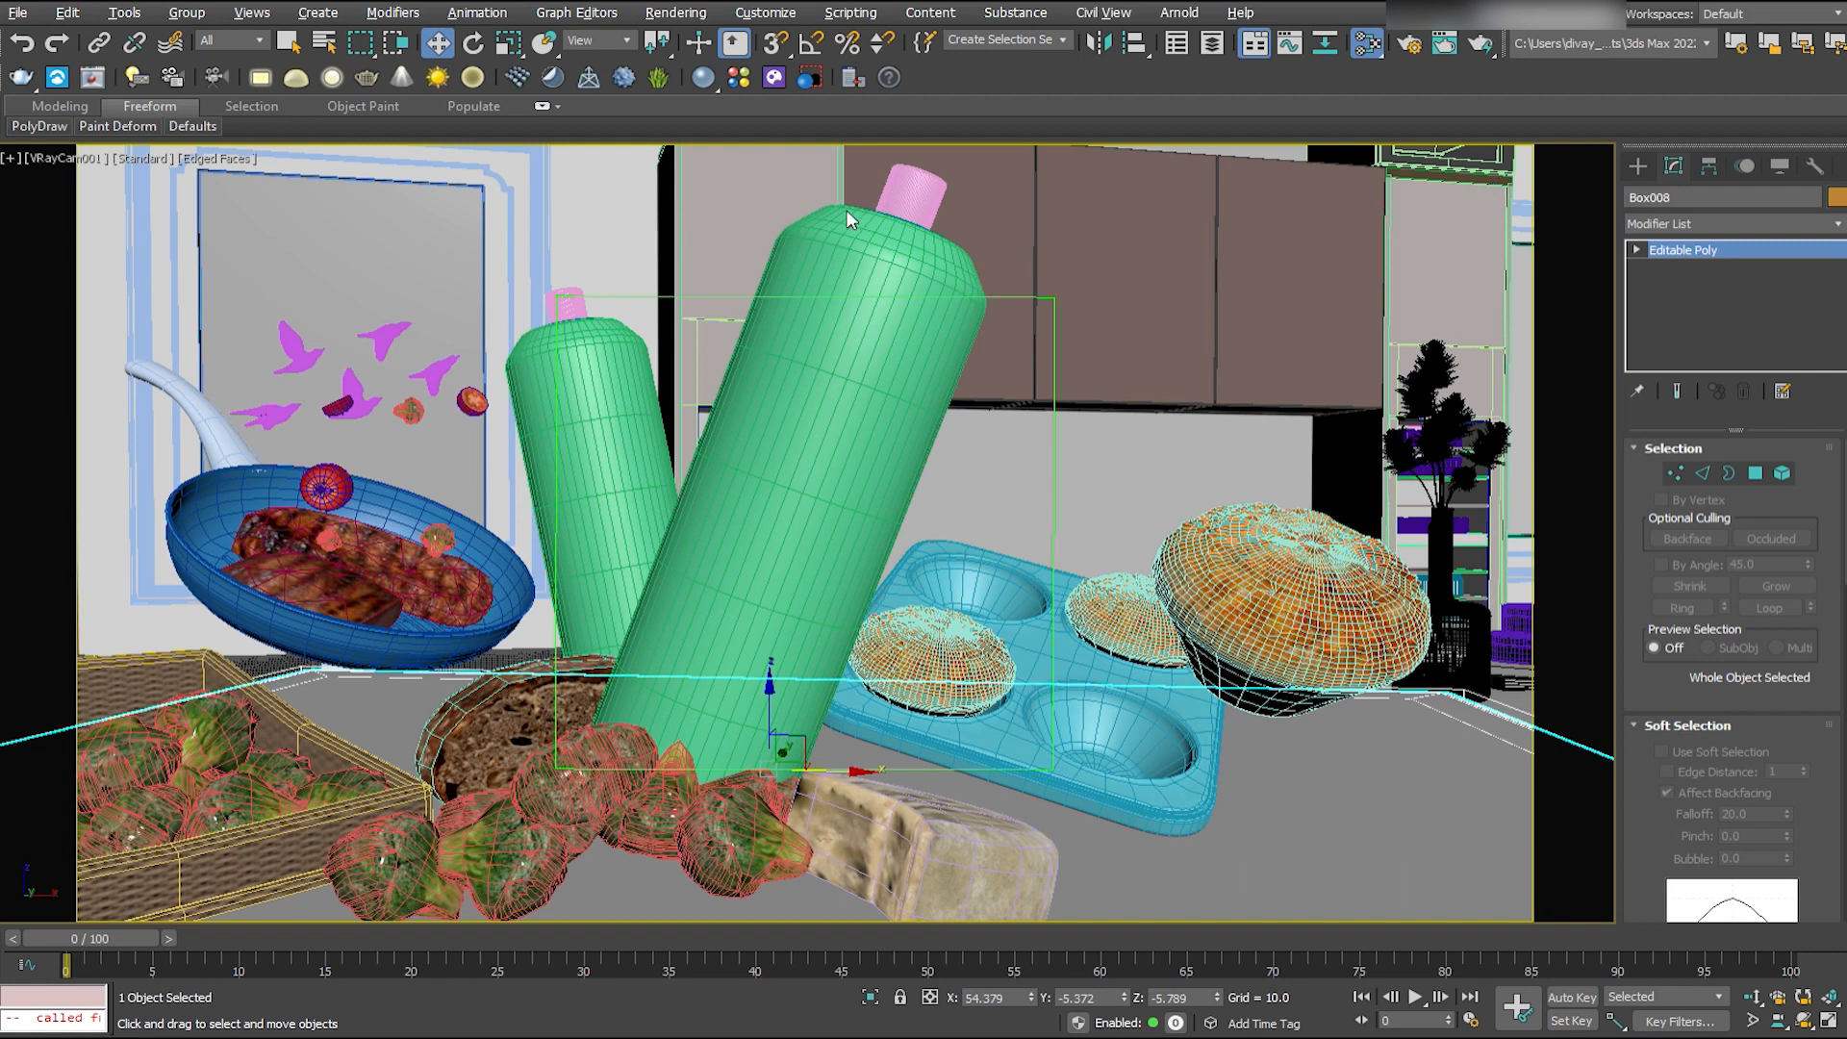
left_click(1629, 197)
type("wood table")
- Create a plane VRayLight about 229 by 173 units covering the table in the top view
left_click(1637, 165)
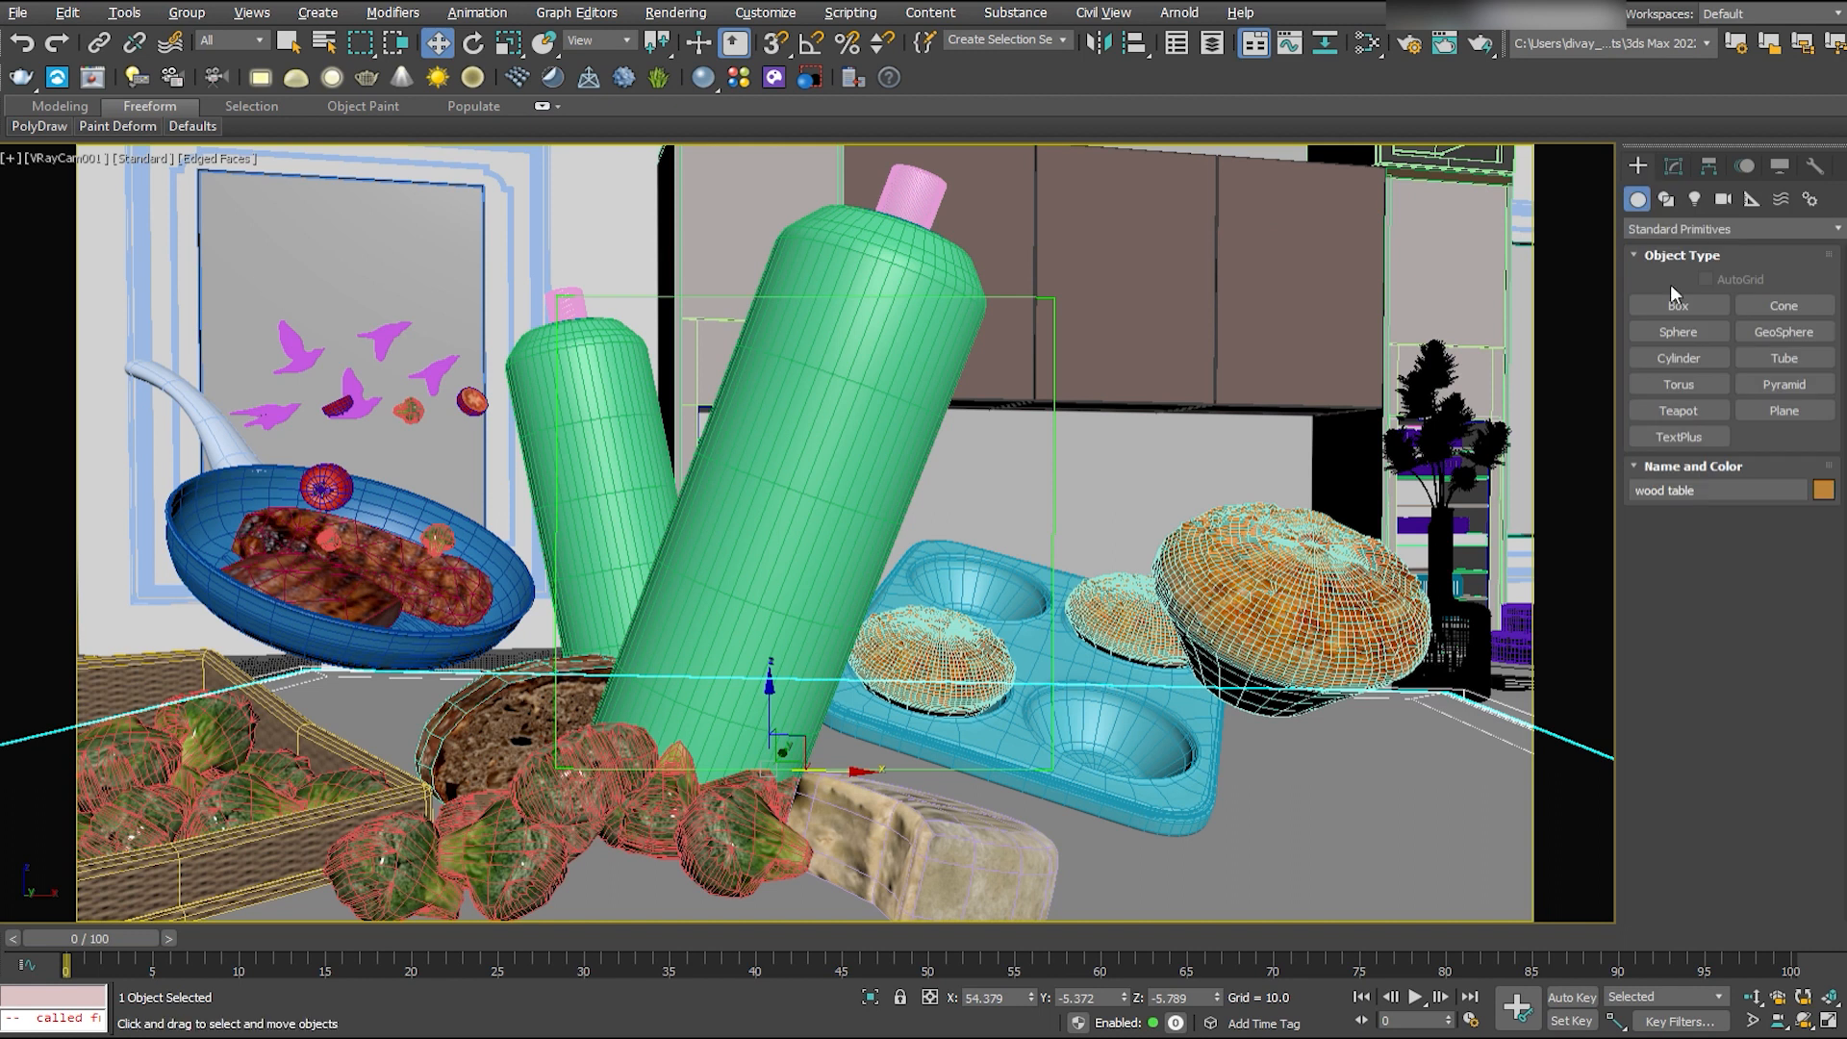
left_click(1667, 199)
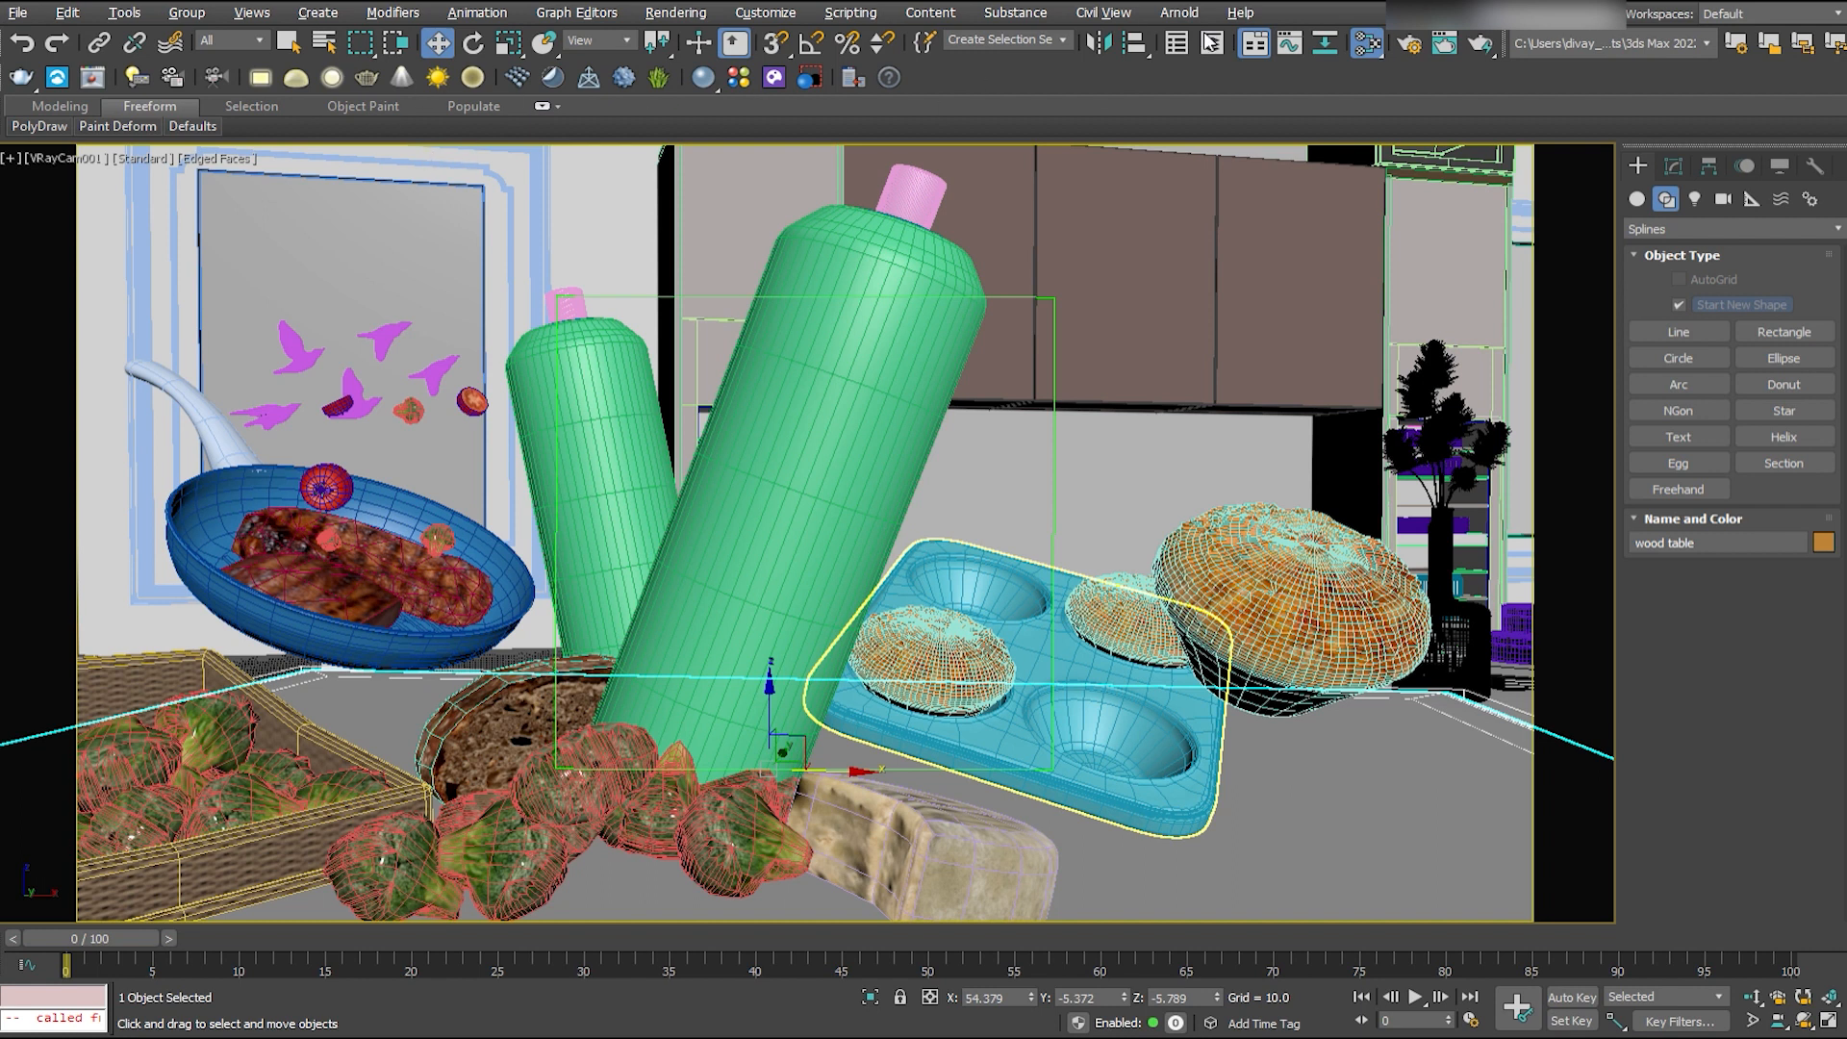
left_click(1692, 198)
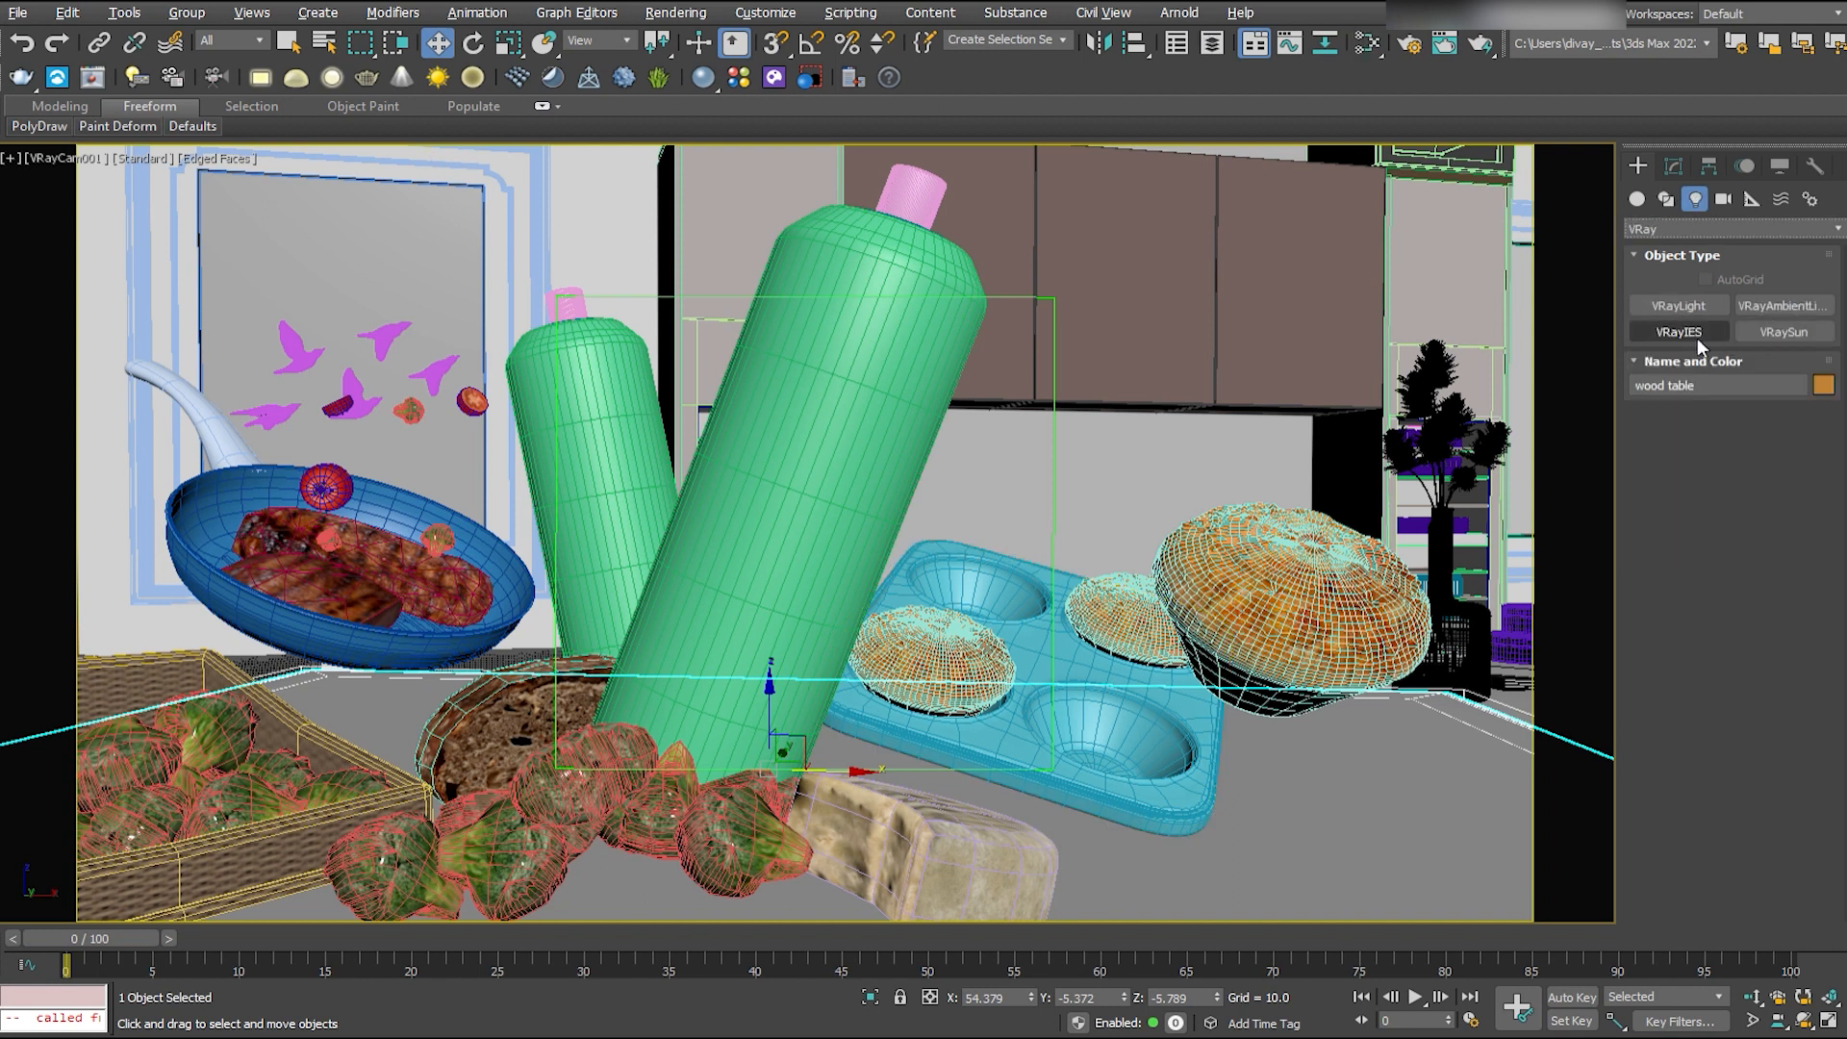
left_click(1679, 305)
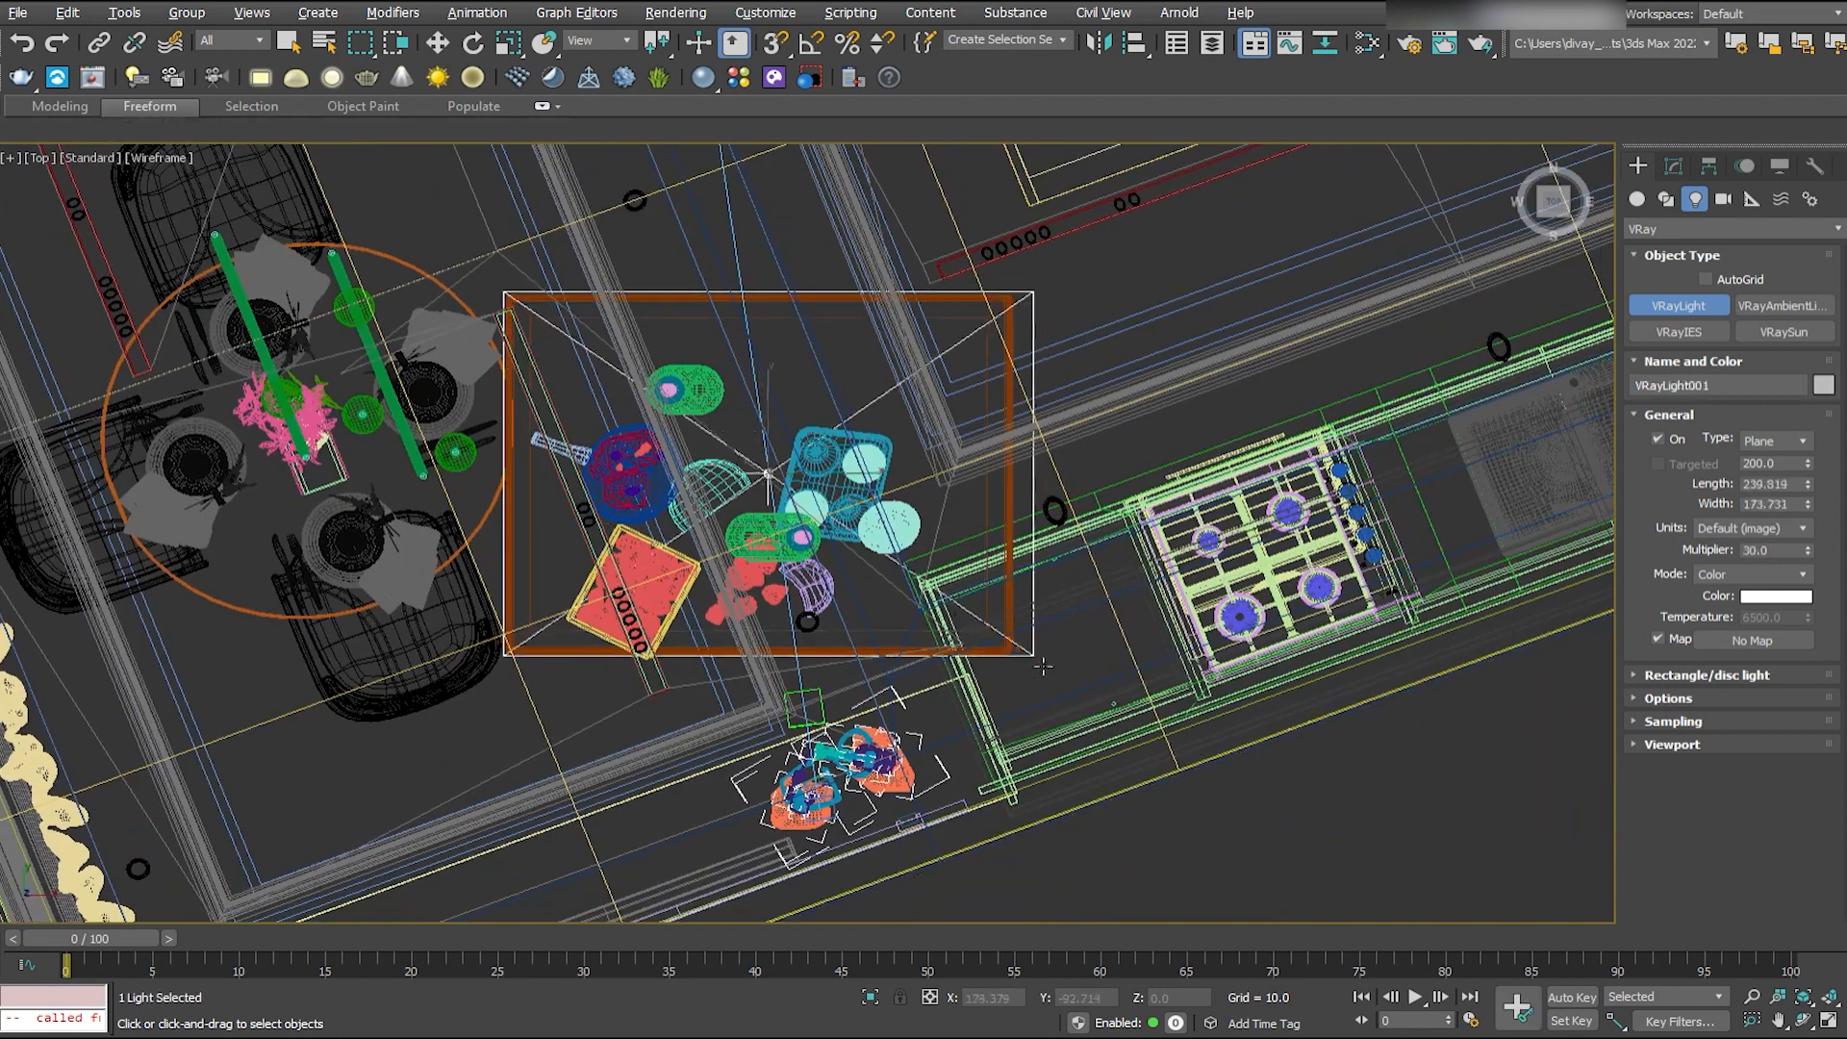
left_click_drag(1030, 660, 1019, 663)
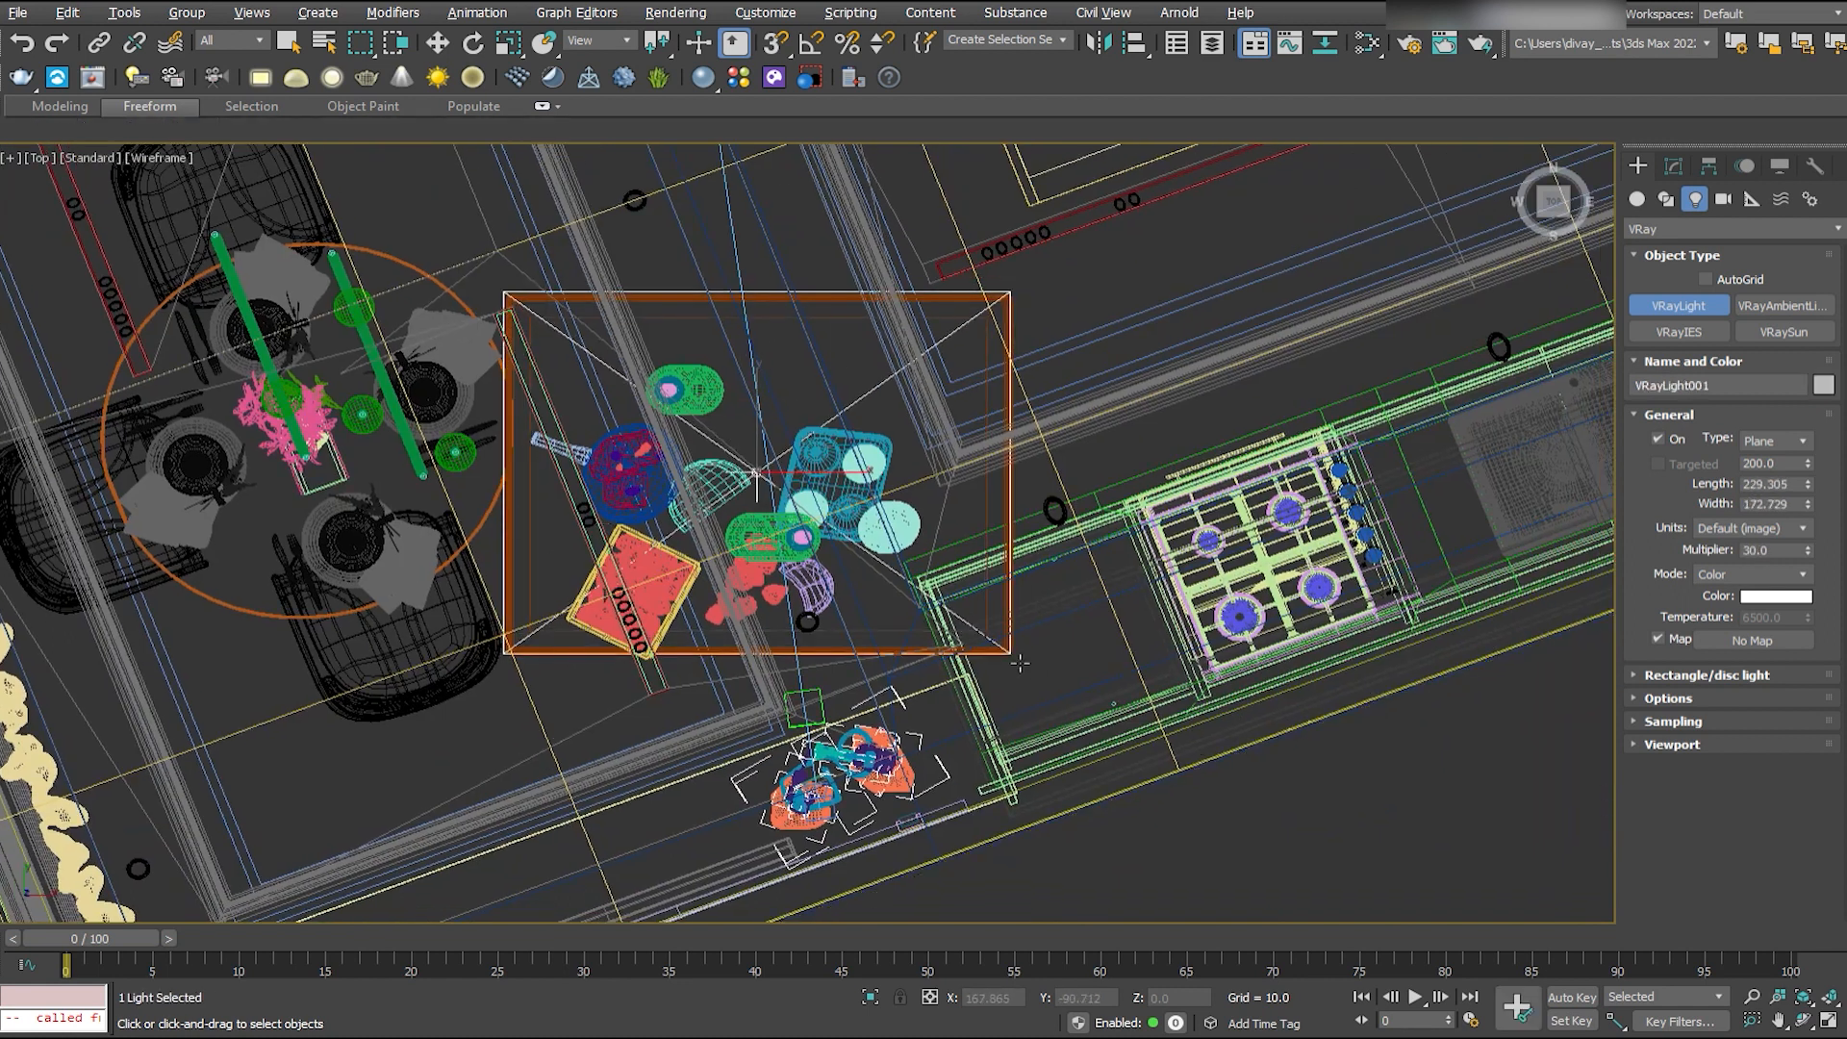
- Raise the plane light above the table to just below the kitchen ceiling
key("w")
key("alt+w")
middle_click_drag(1159, 192, 1190, 356)
left_click_drag(1188, 354, 1204, 261)
right_click(673, 596)
left_click(1672, 167)
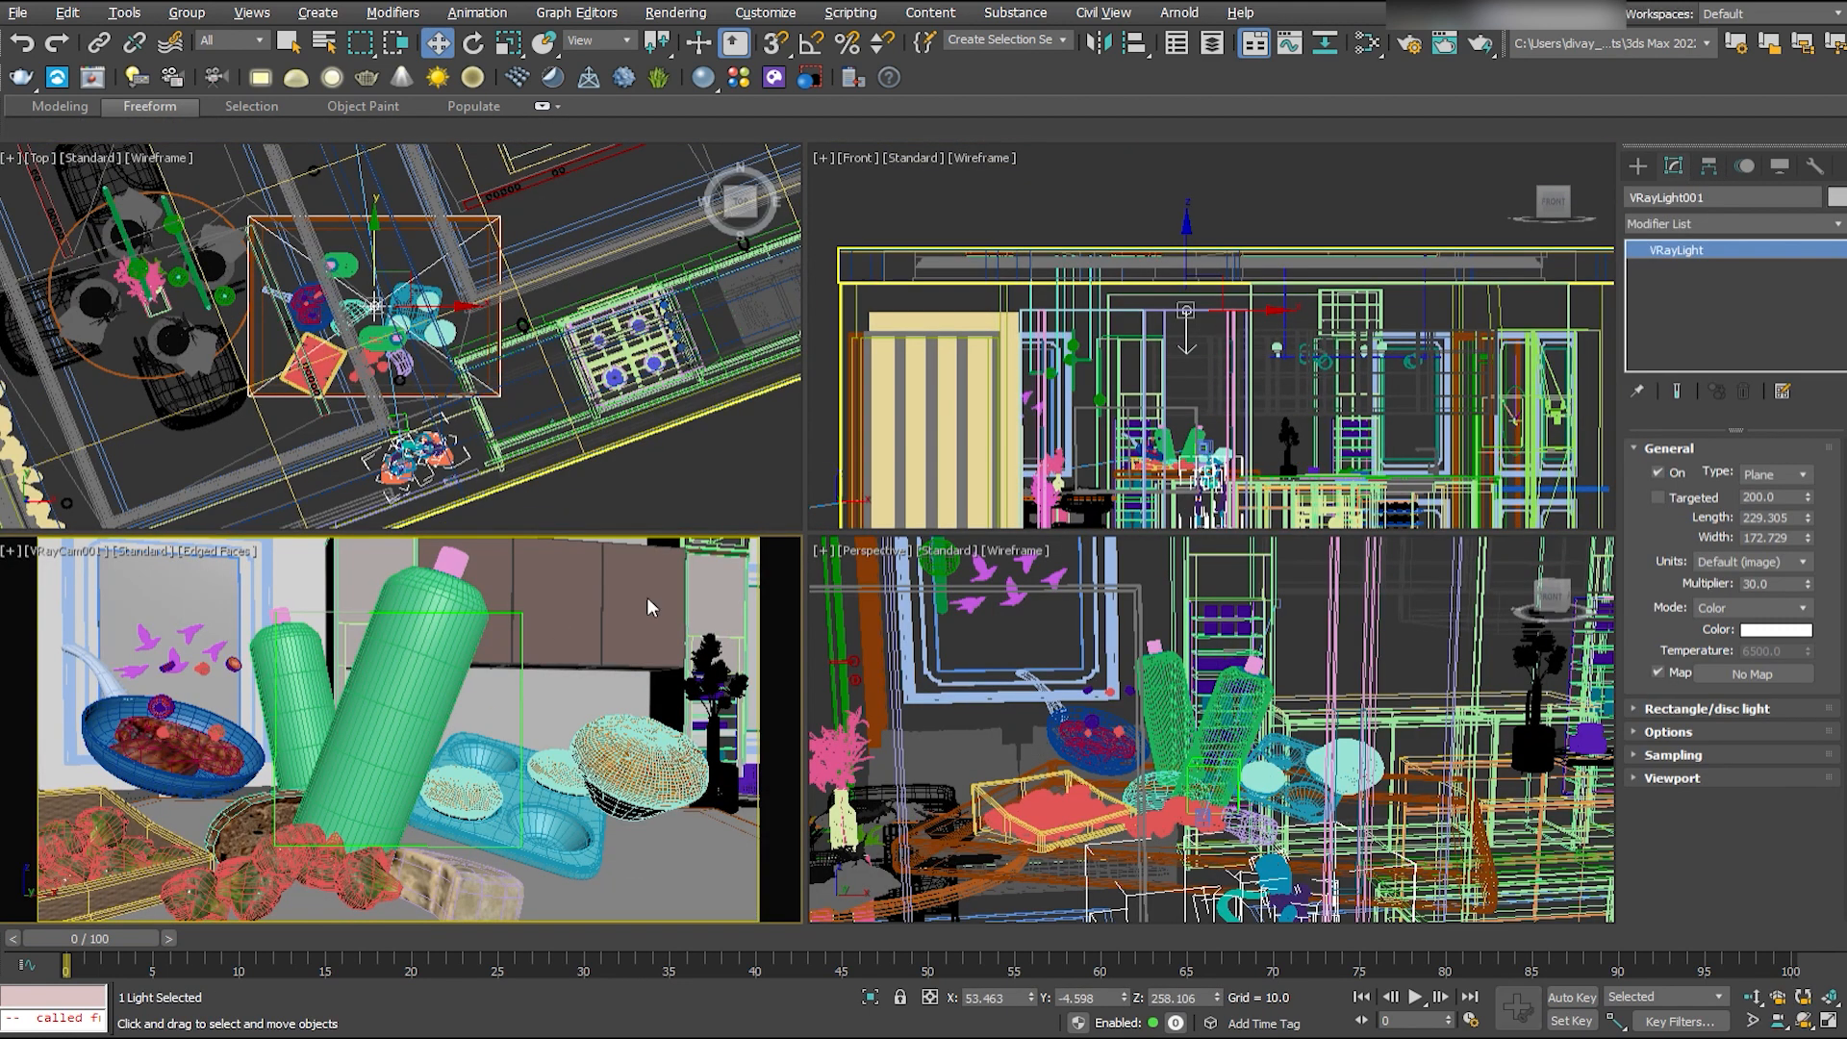
- Render the camera view to test the ceiling light and switch the perspective viewport to the camera
key("shift+q")
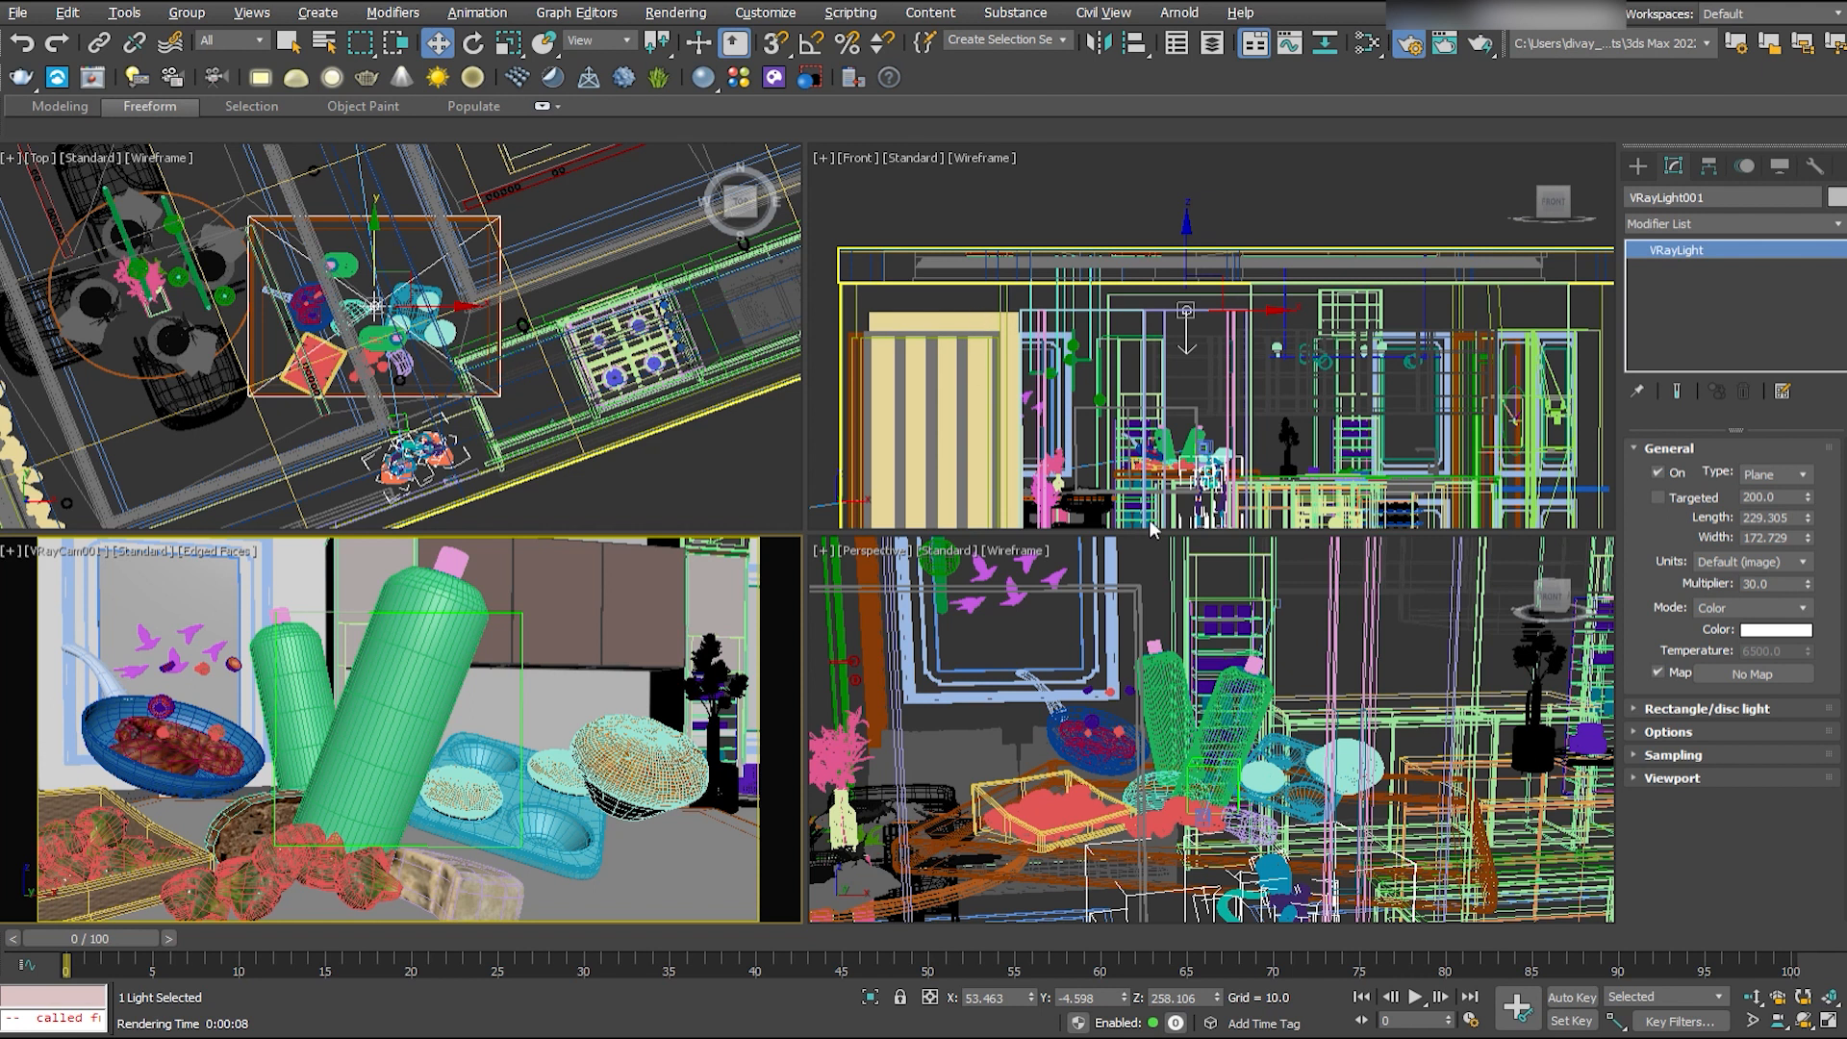
right_click(923, 664)
key("c")
right_click(80, 577)
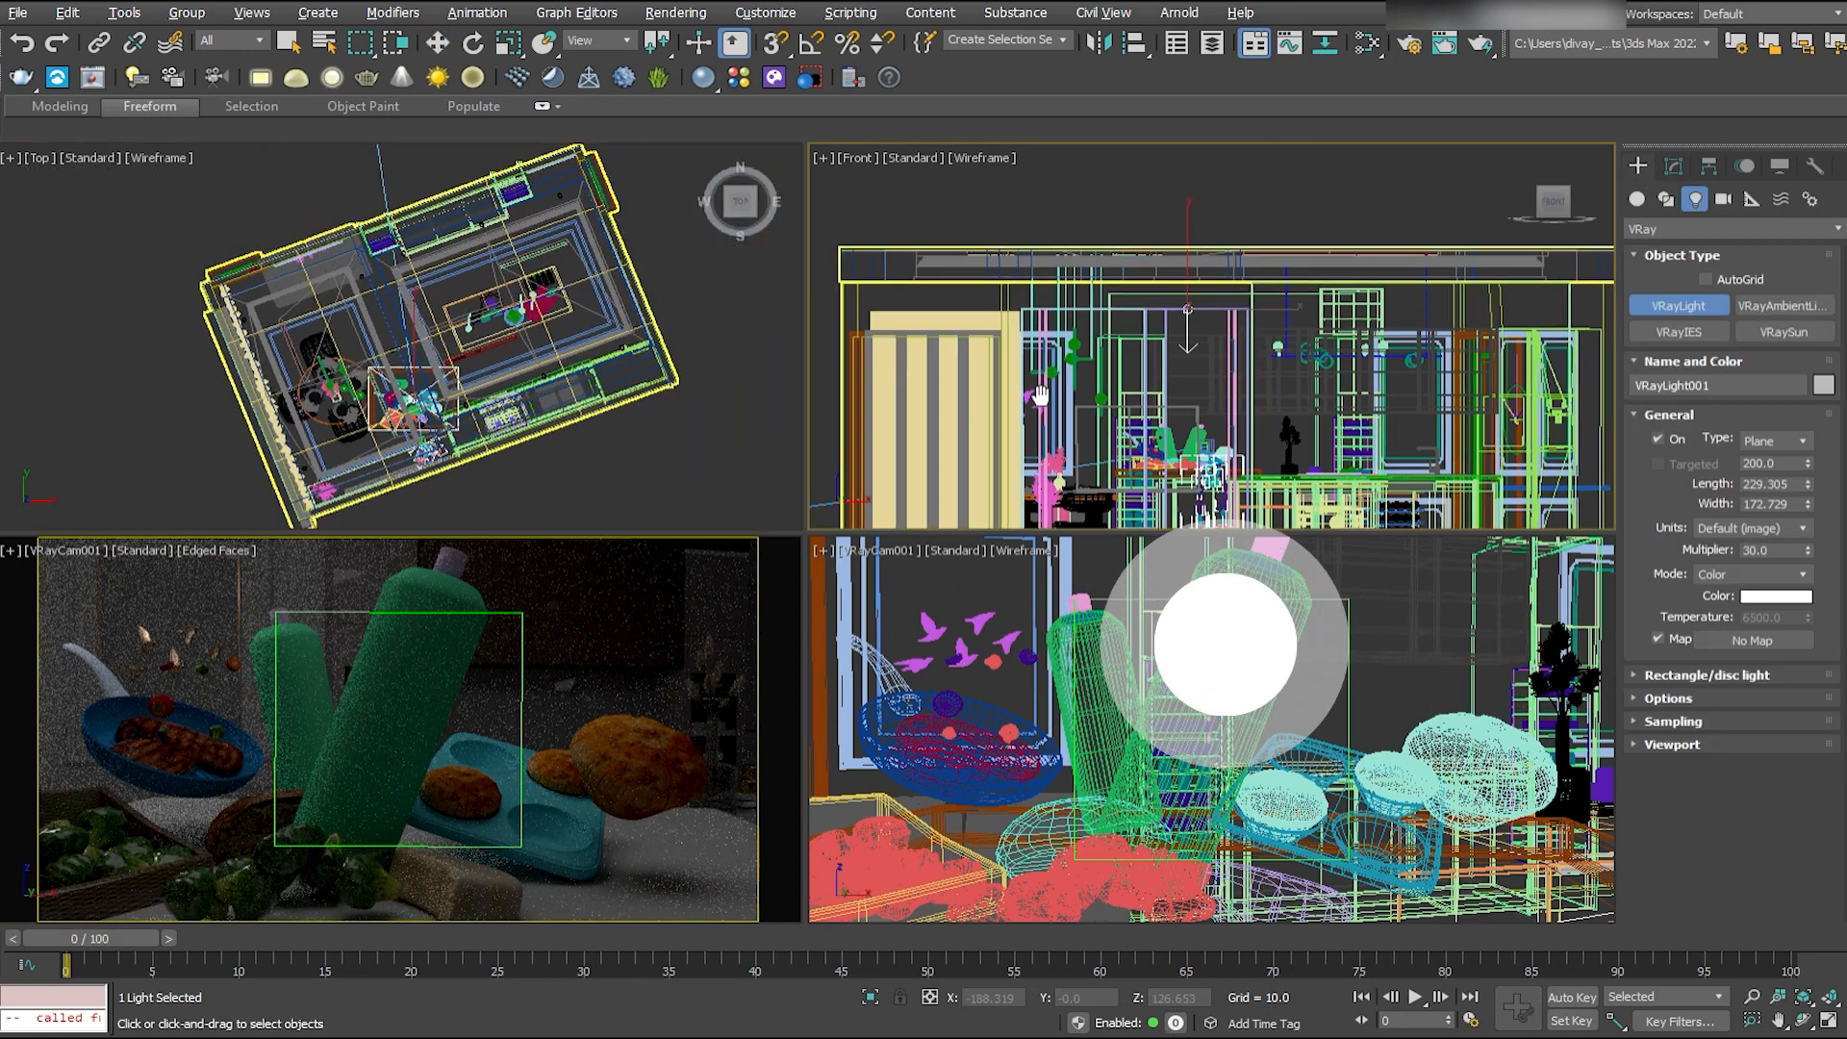
- Add a second VRayLight beside the curtained window, rotating it about 43 degrees around Z to aim at the table
key("w")
key("e")
left_click_drag(553, 344, 369, 206)
key("w")
left_click_drag(548, 379, 333, 366)
key("e")
left_click_drag(291, 302, 424, 290)
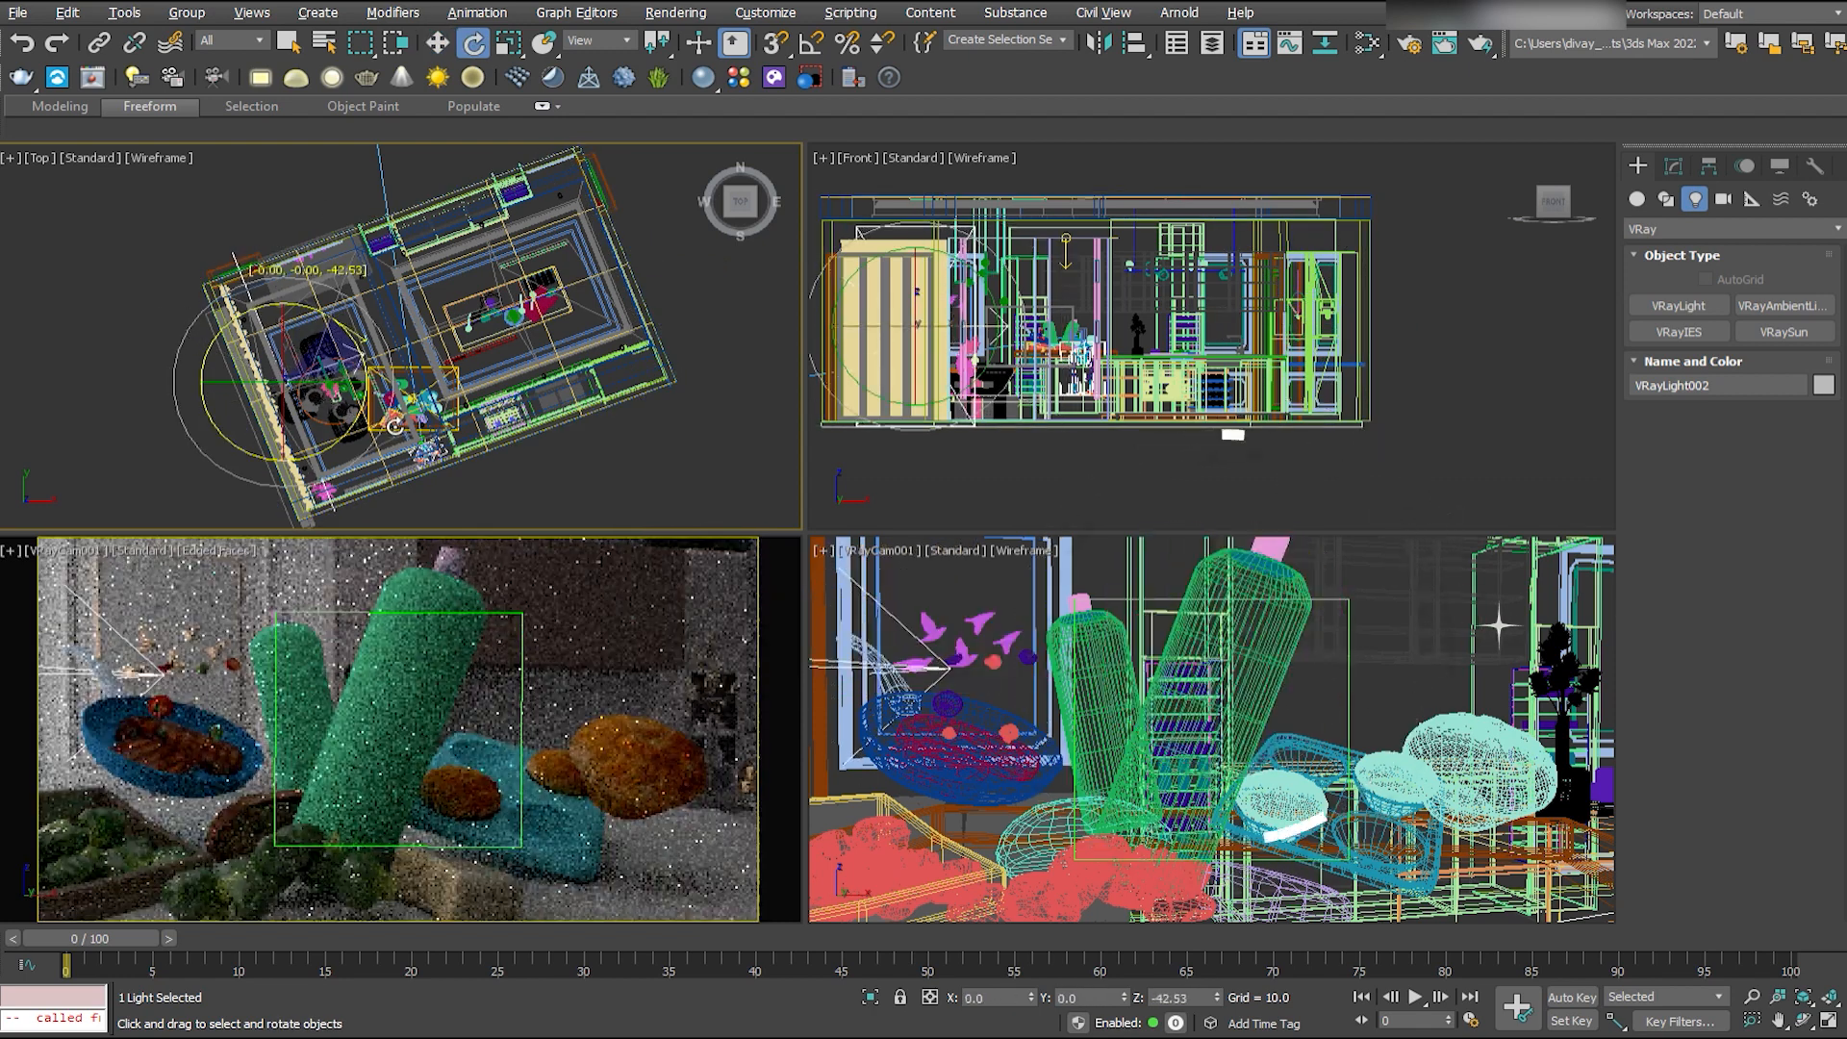
key("w")
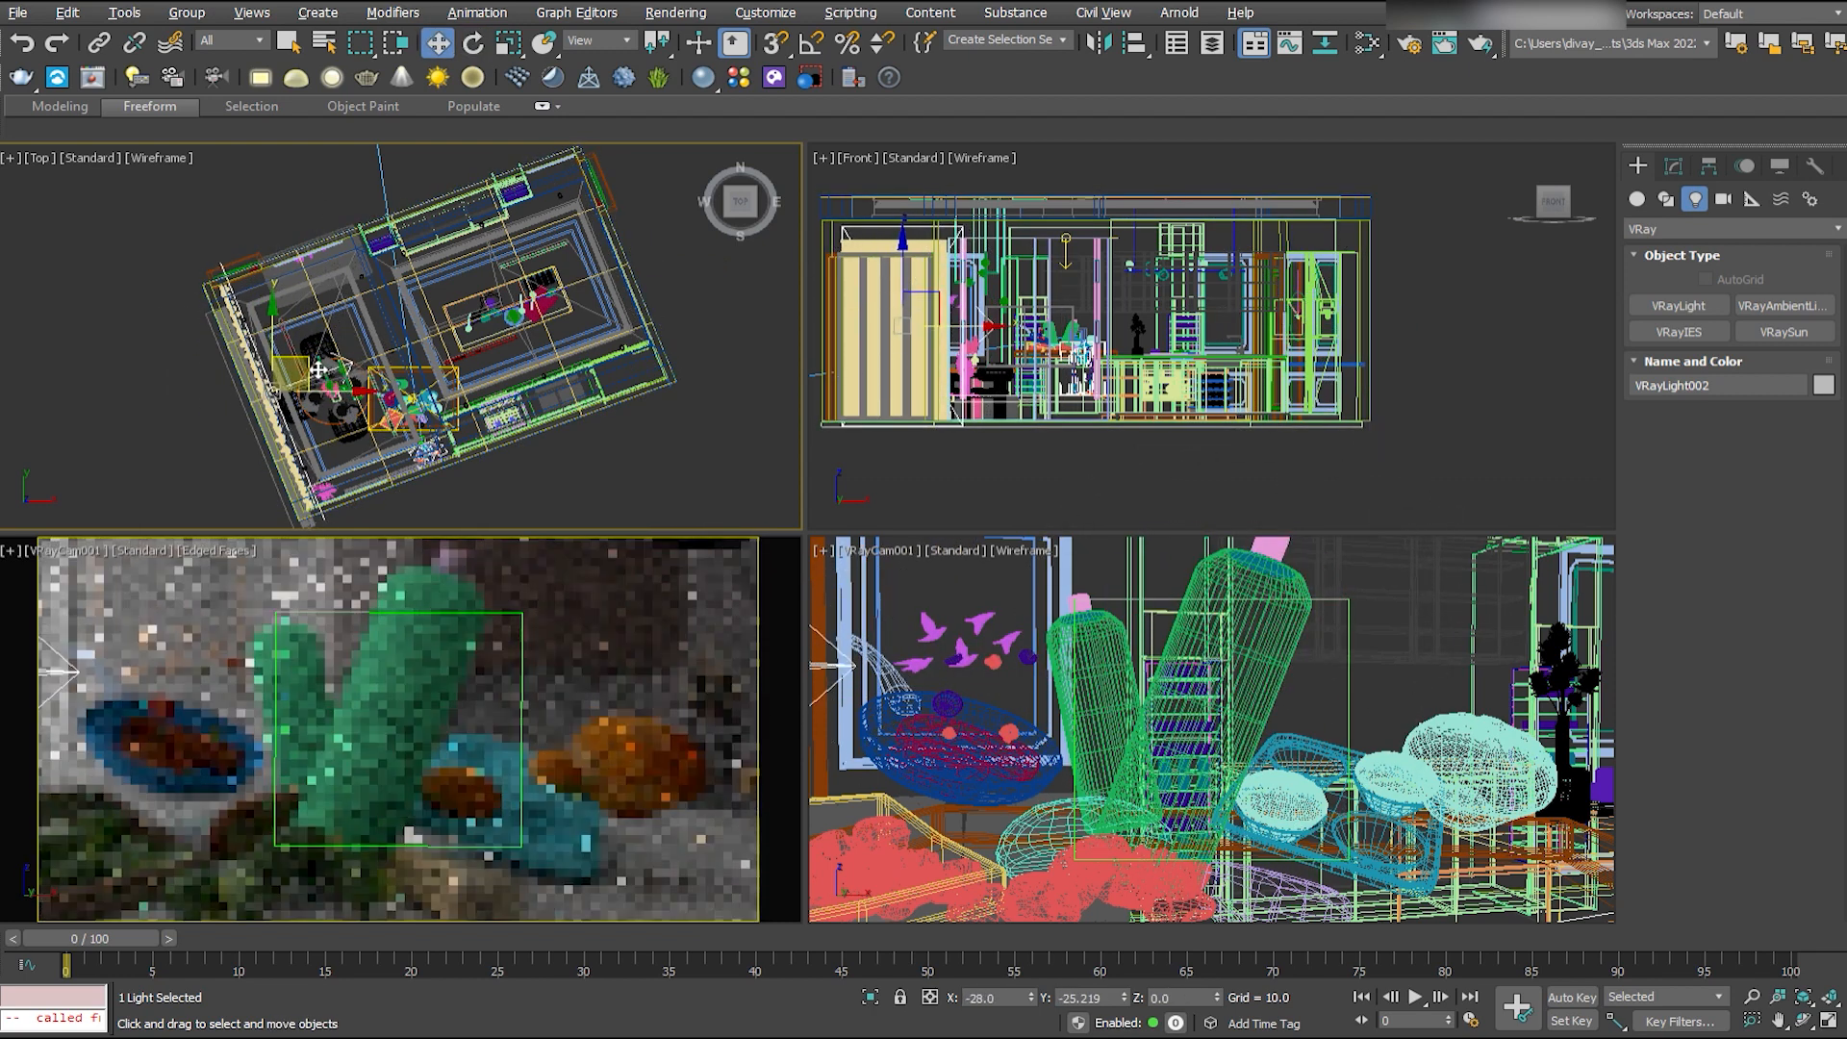
left_click(318, 380)
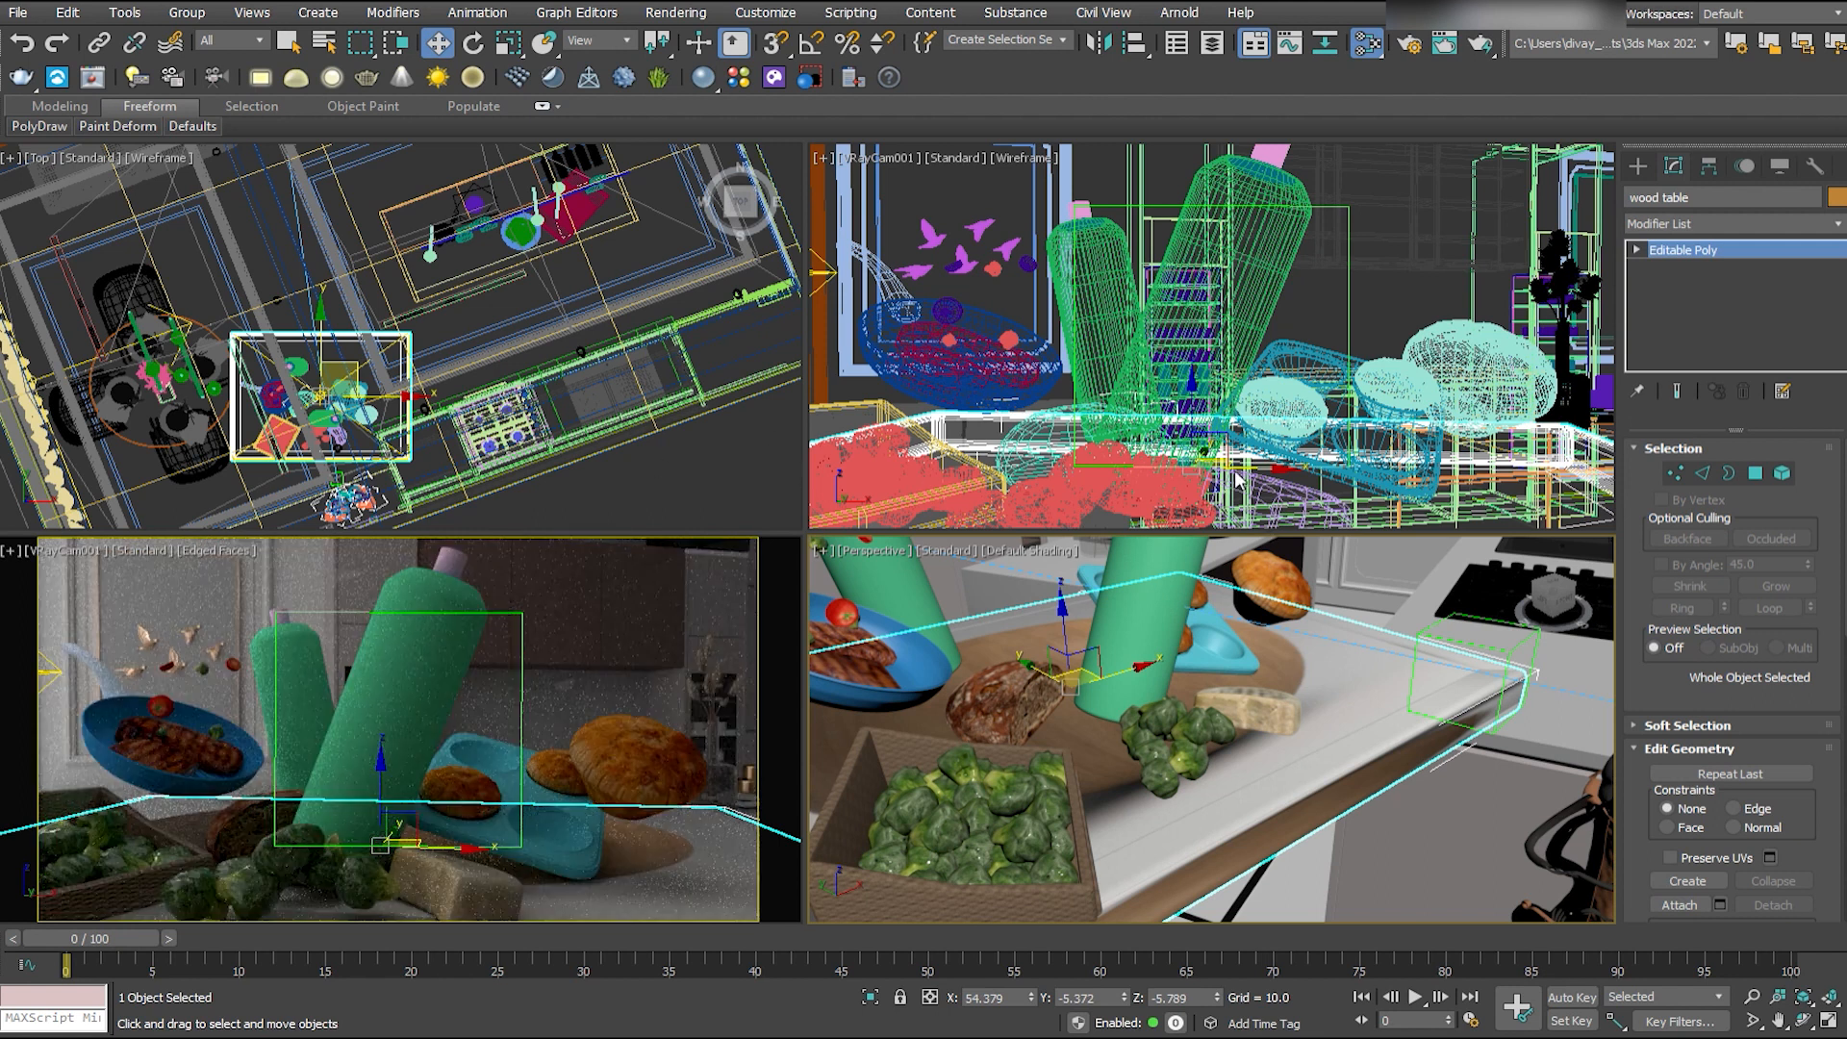
- Add a UVW Map modifier to the wood table
left_click(1398, 85)
left_click(1704, 224)
key("u")
left_click(1678, 861)
- Compare mapping types on the wood table, settle on spherical mapping and save the scene
left_click(1707, 532)
left_click(1709, 549)
left_click(1709, 568)
left_click(1709, 549)
left_click(1707, 531)
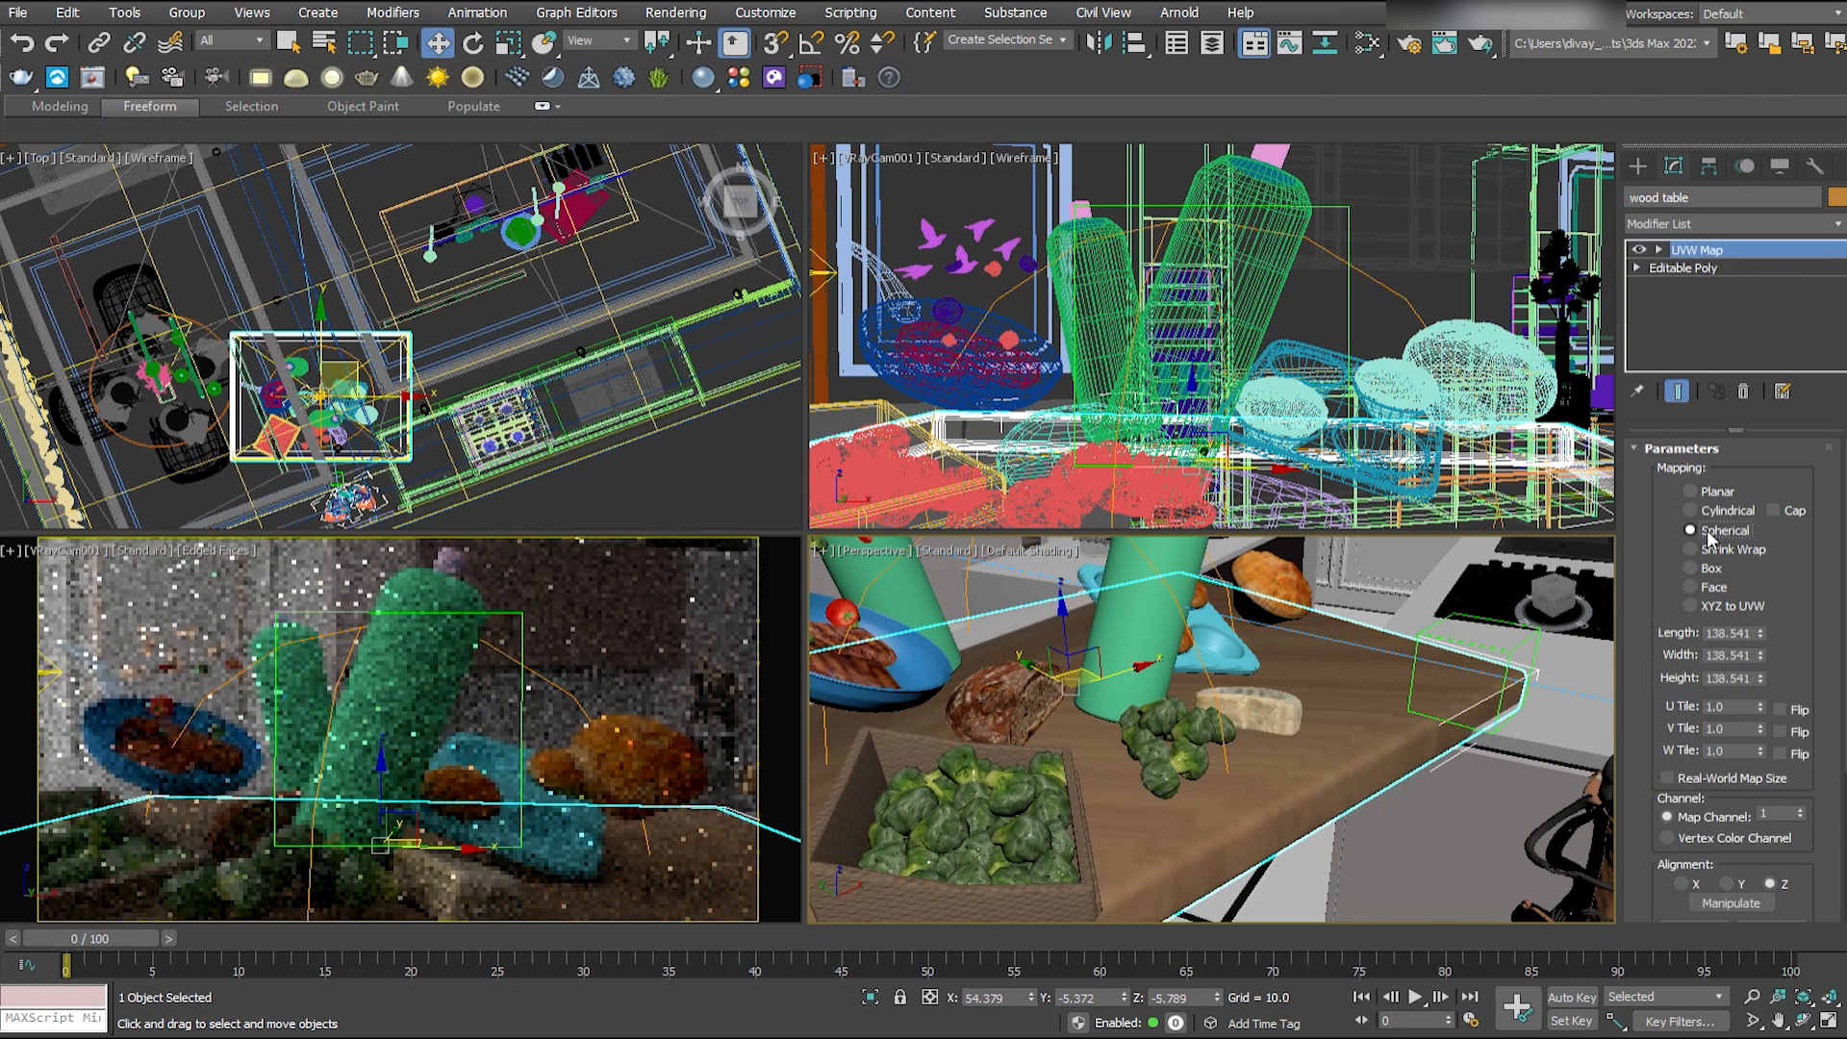
scroll(1722, 674, "down", 3)
right_click(1104, 704)
key("ctrl+s")
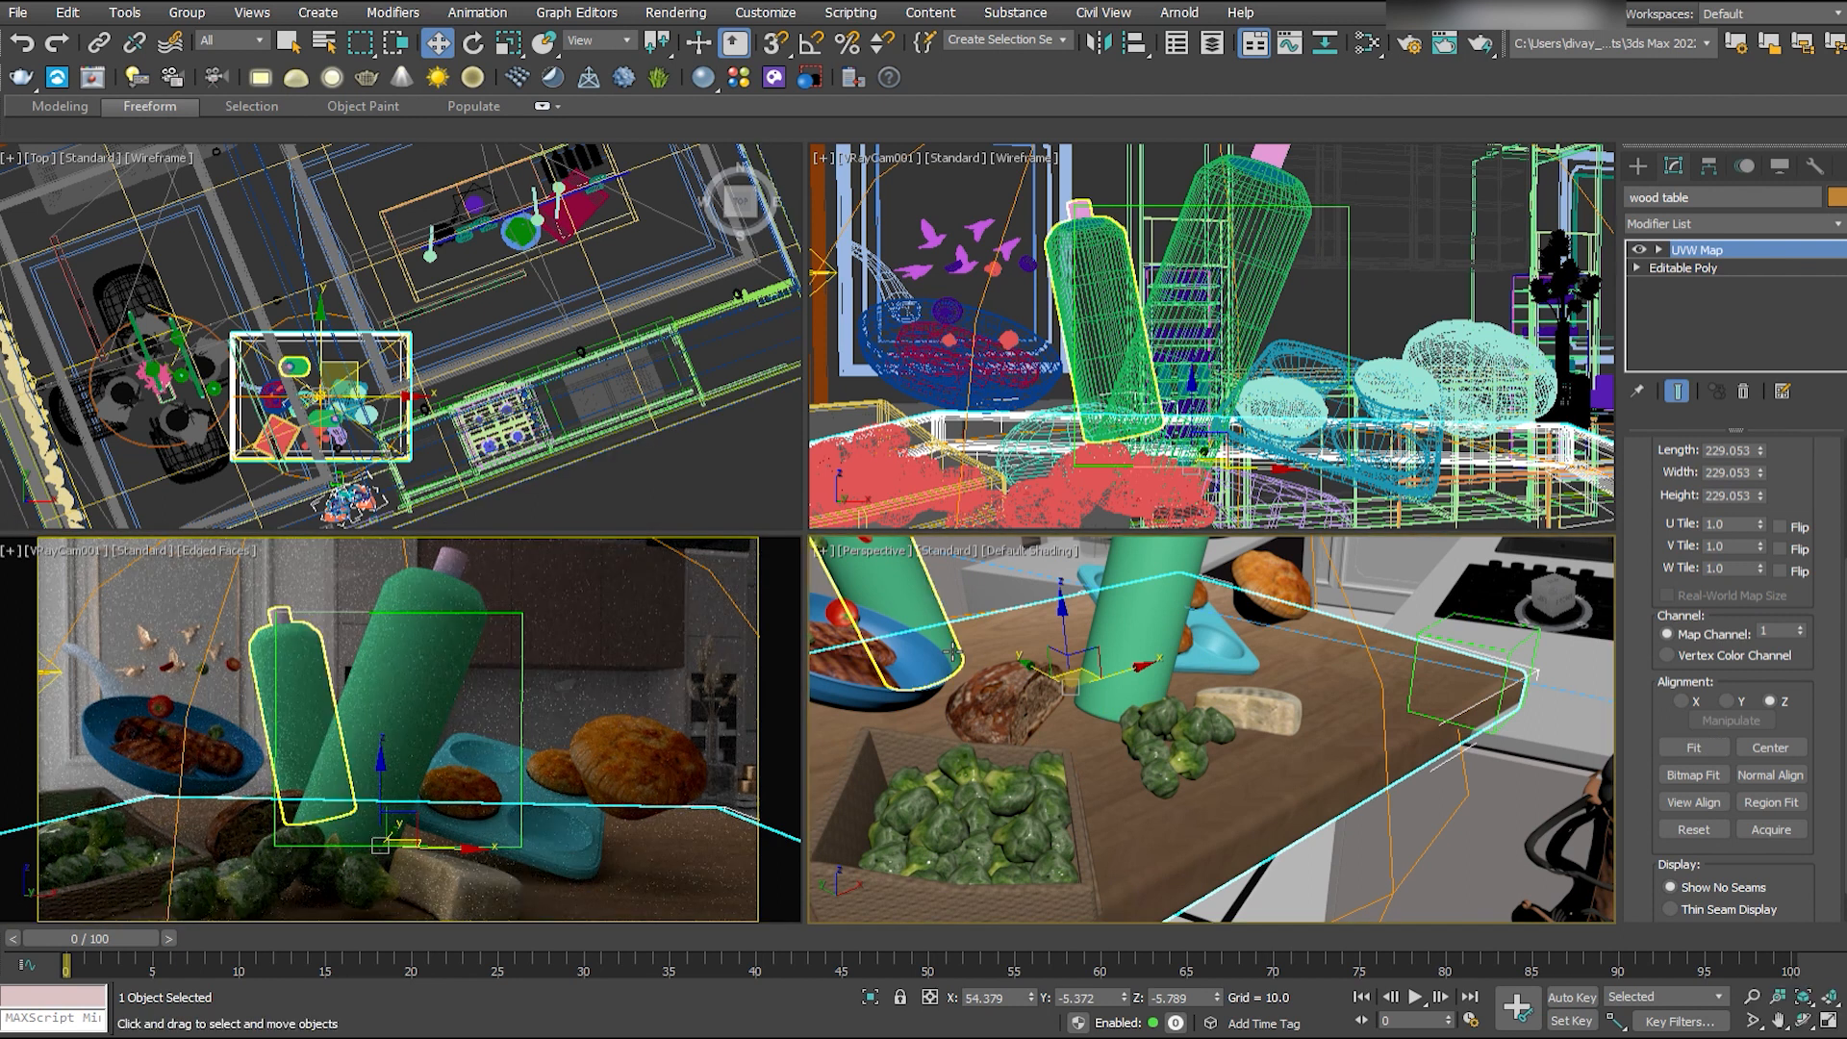
- Zoom in on the muffin tray, show edged faces and rename the tray "mufins metal tray"
mouse_move(1214, 710)
middle_mouse_down("alt")
mouse_move(1364, 783)
mouse_move(1268, 685)
middle_mouse_up("alt")
left_click(1339, 702)
key("z")
key("m")
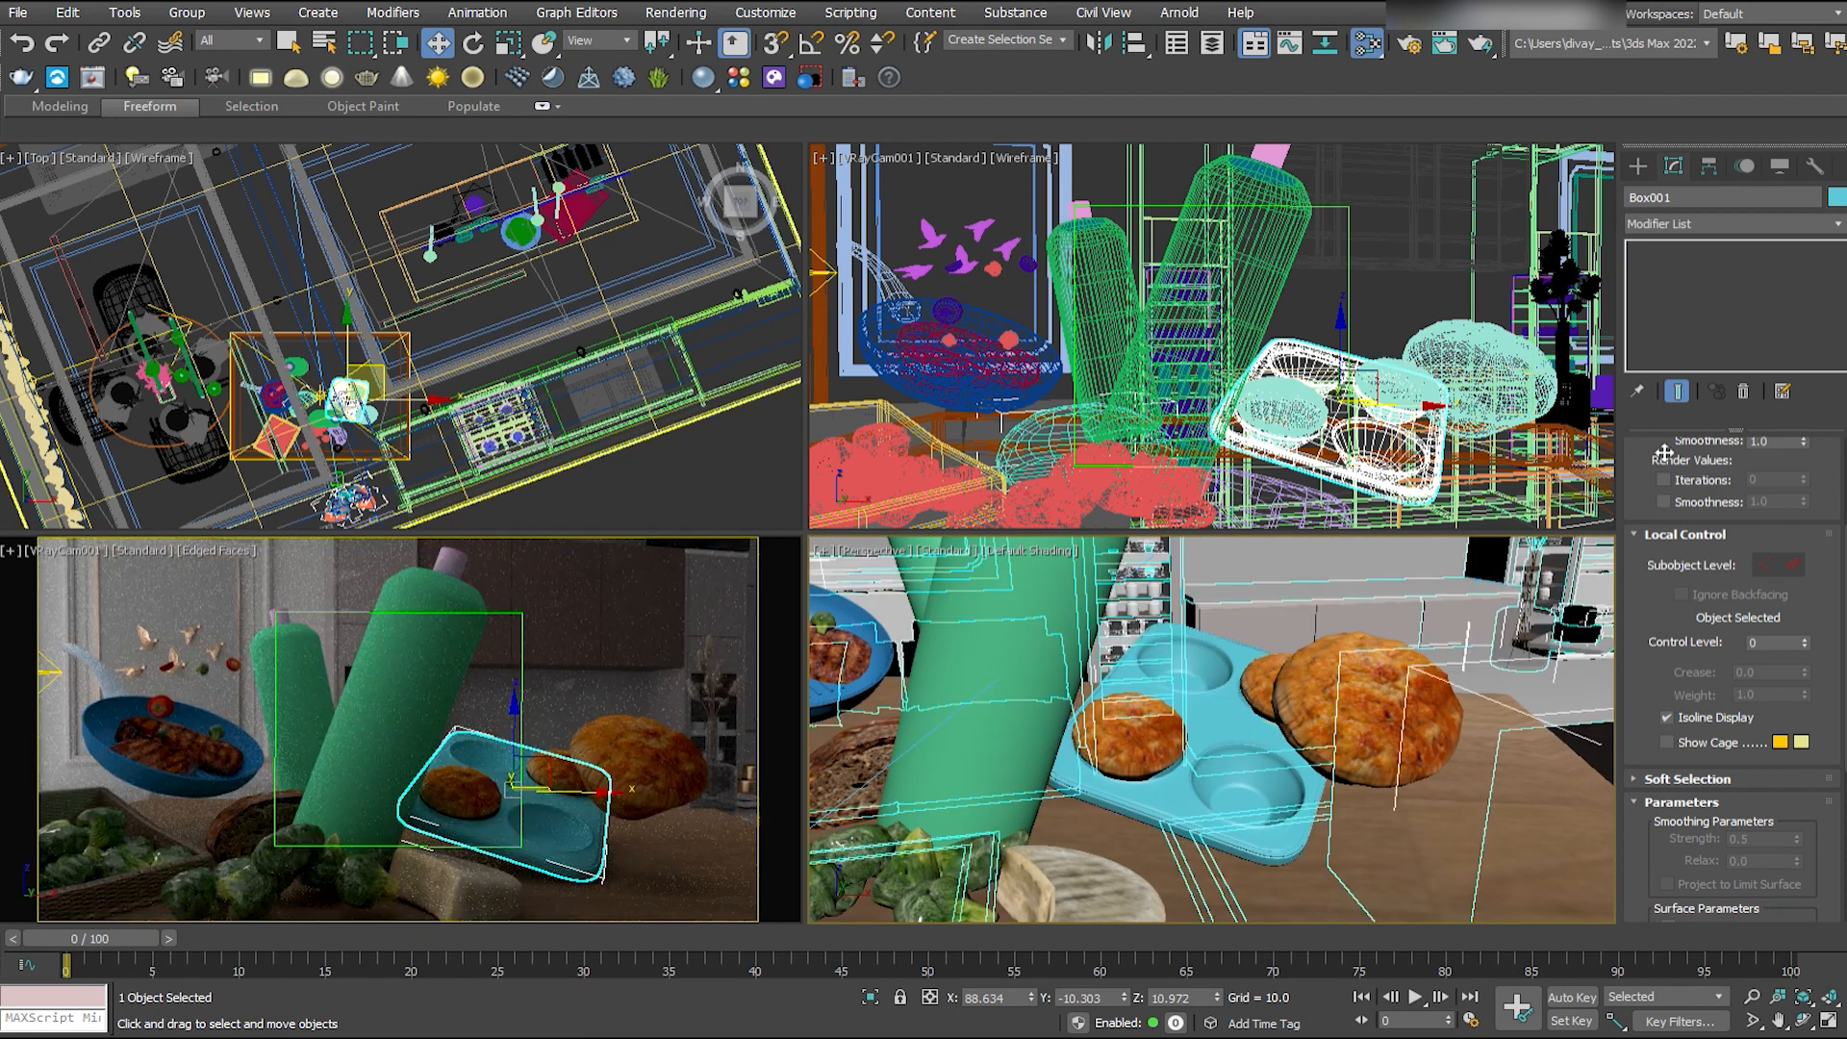
key("F4")
left_click_drag(1681, 198, 1590, 205)
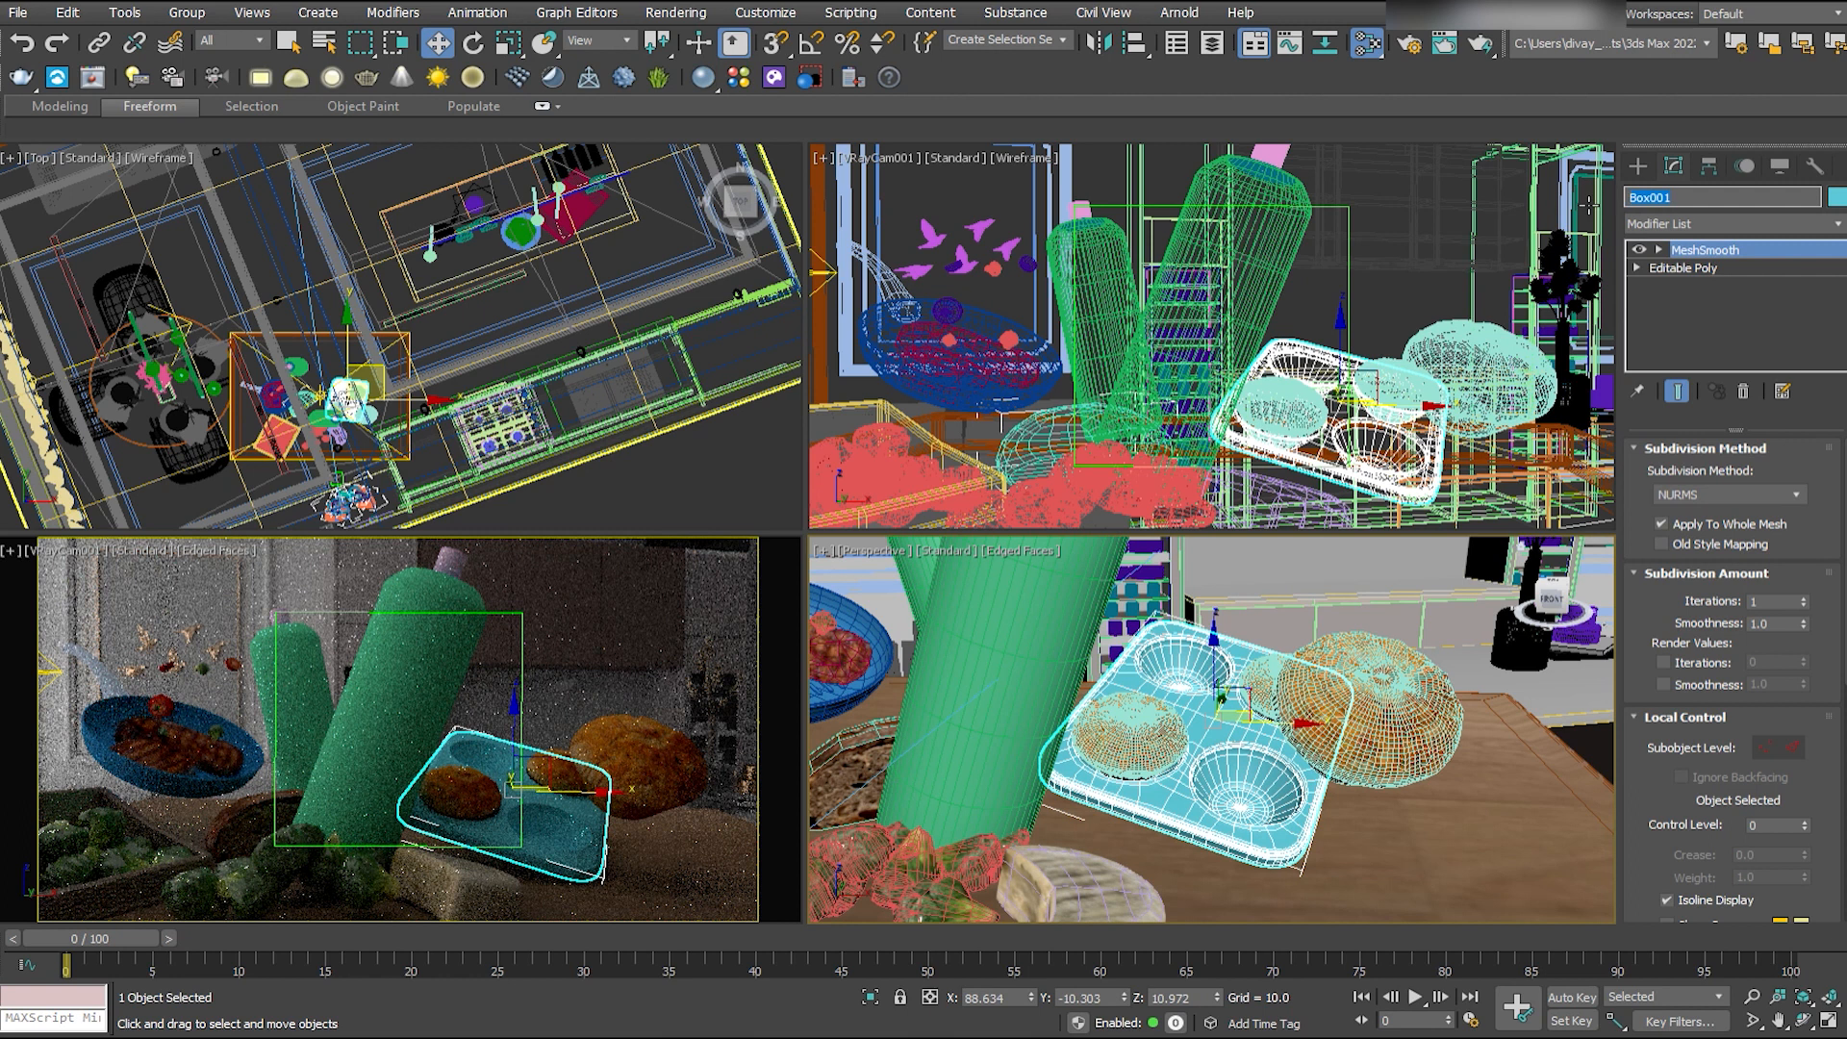
type("metal tray")
key("Home")
type("mufins")
key("Return")
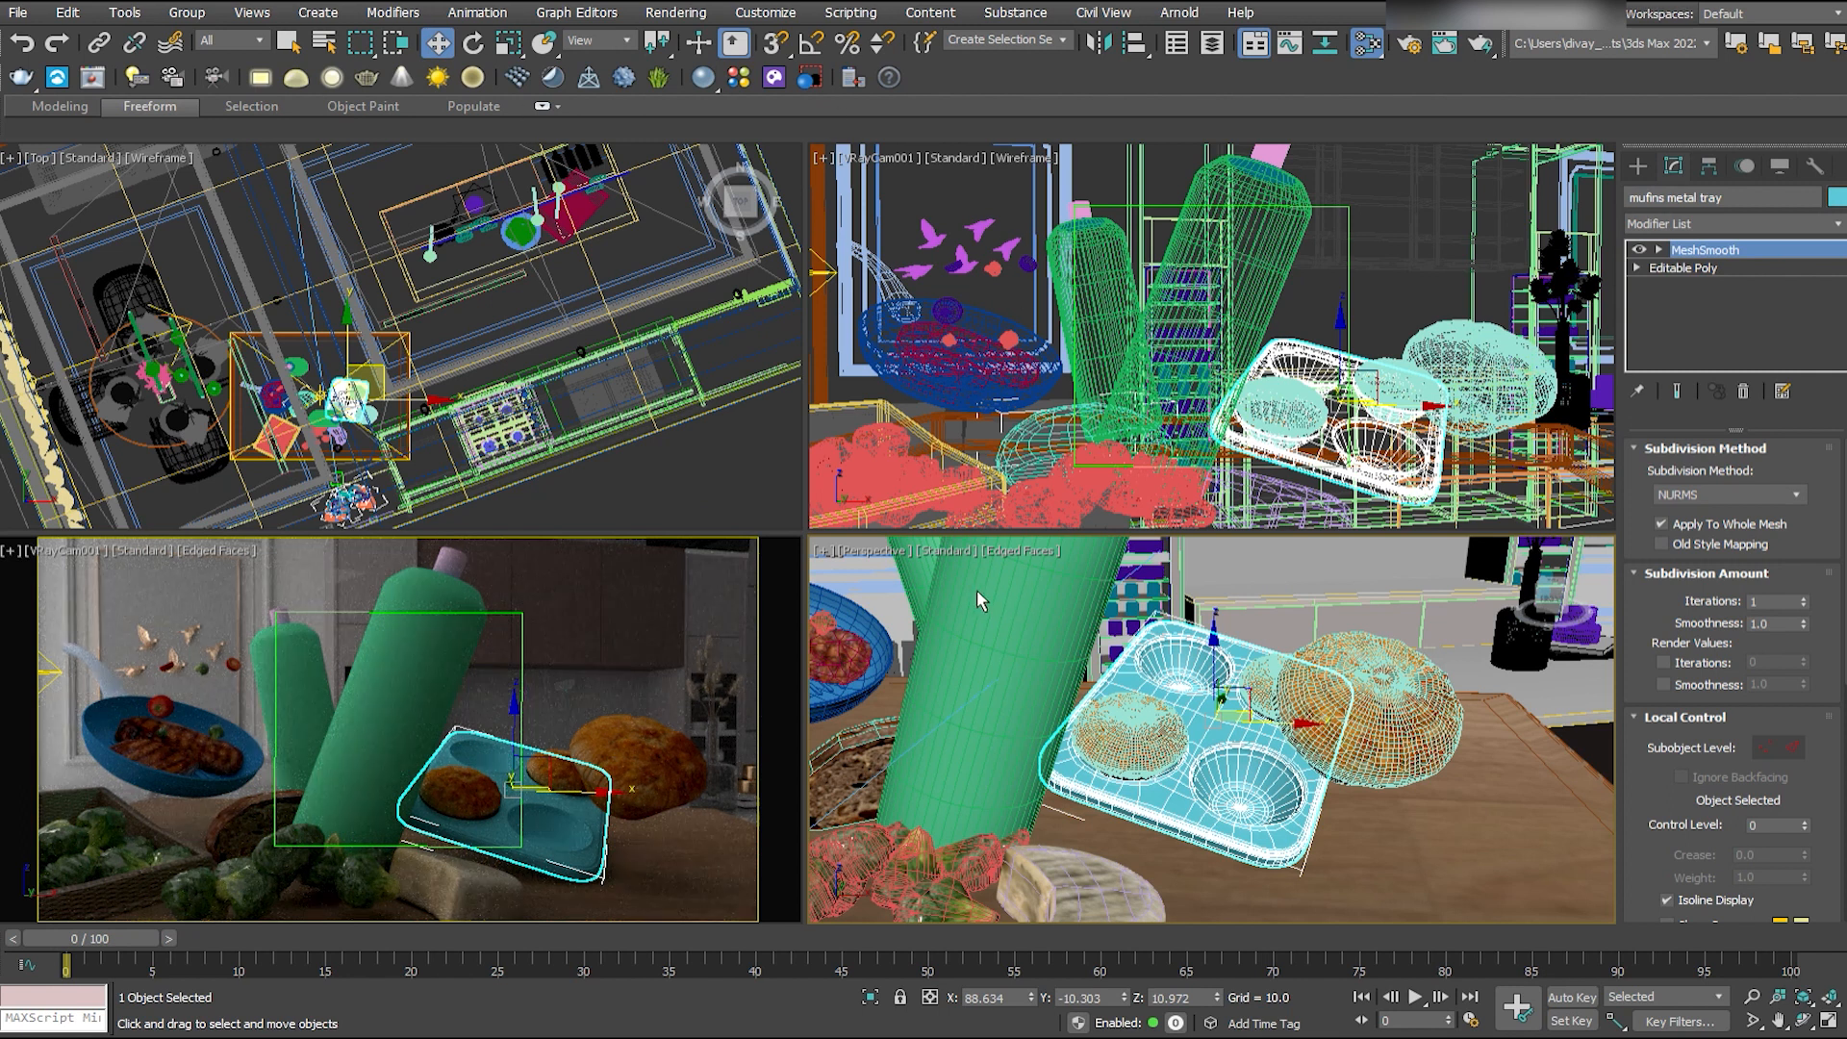
- Apply a metal material to the muffin tray and preview it in the camera view
left_click(781, 274)
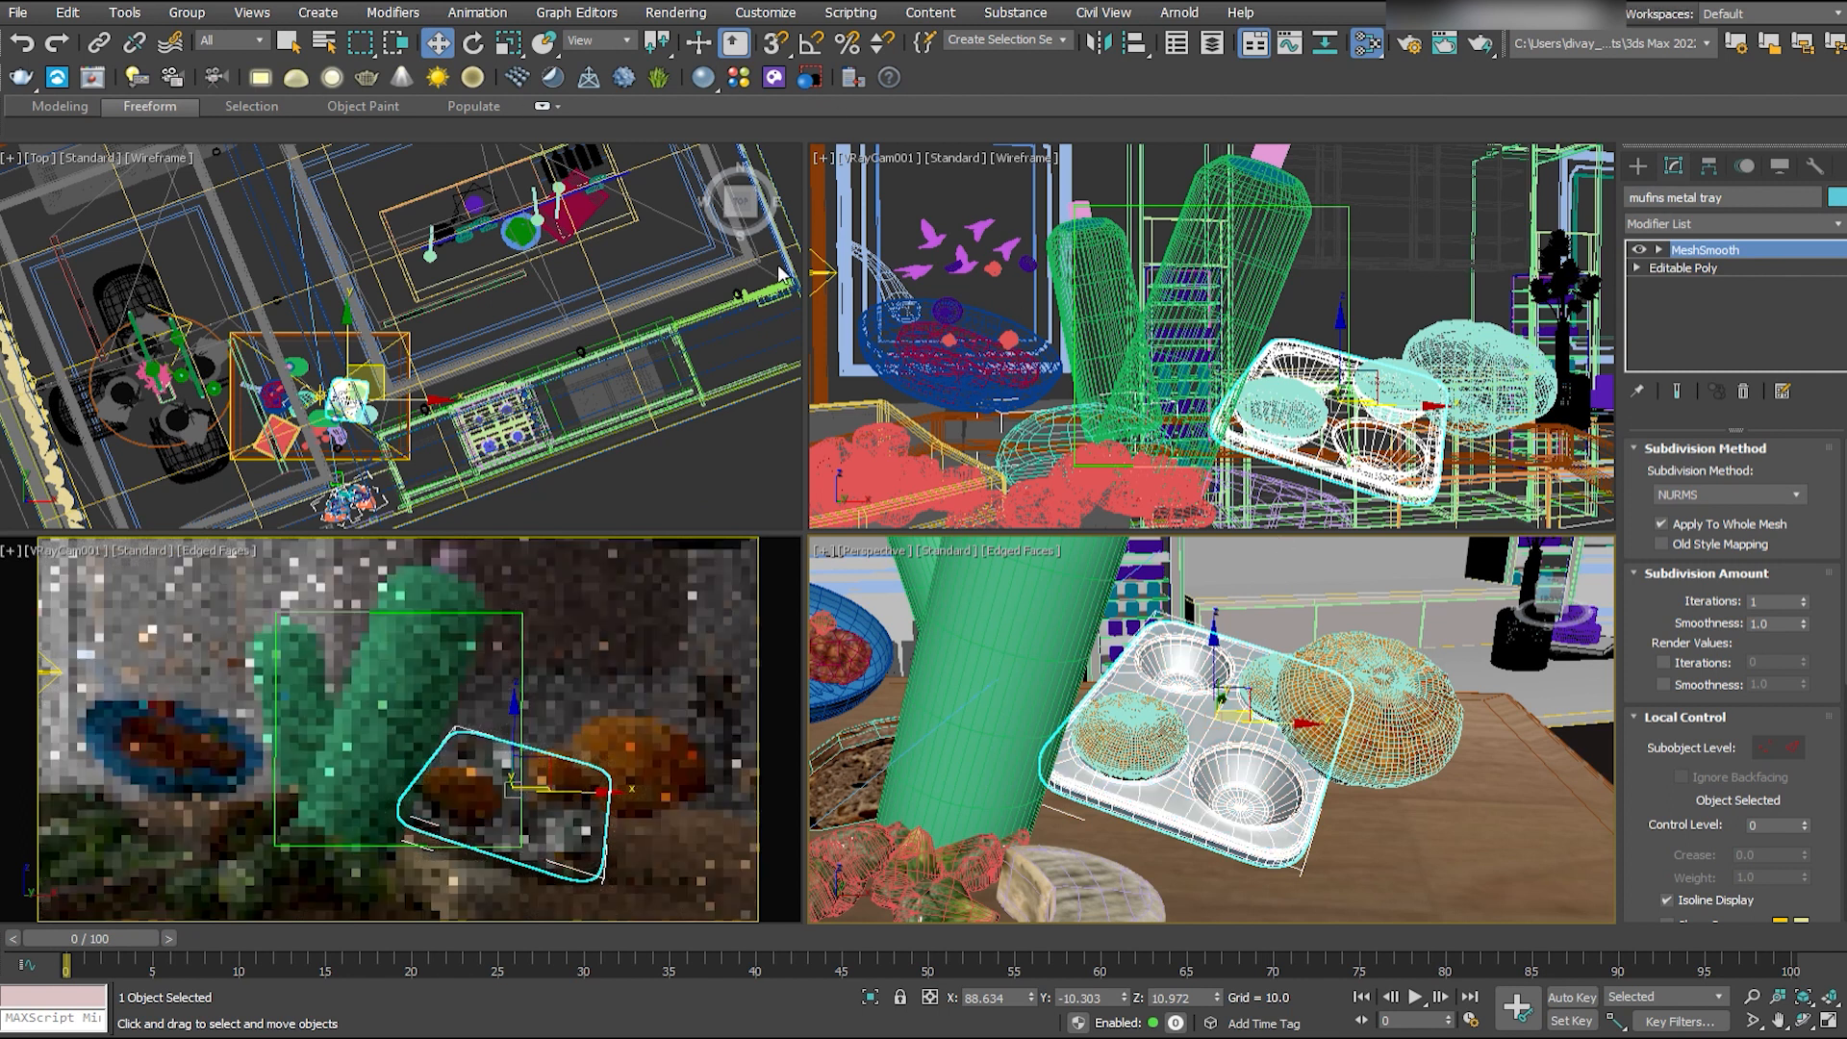
left_click(1827, 12)
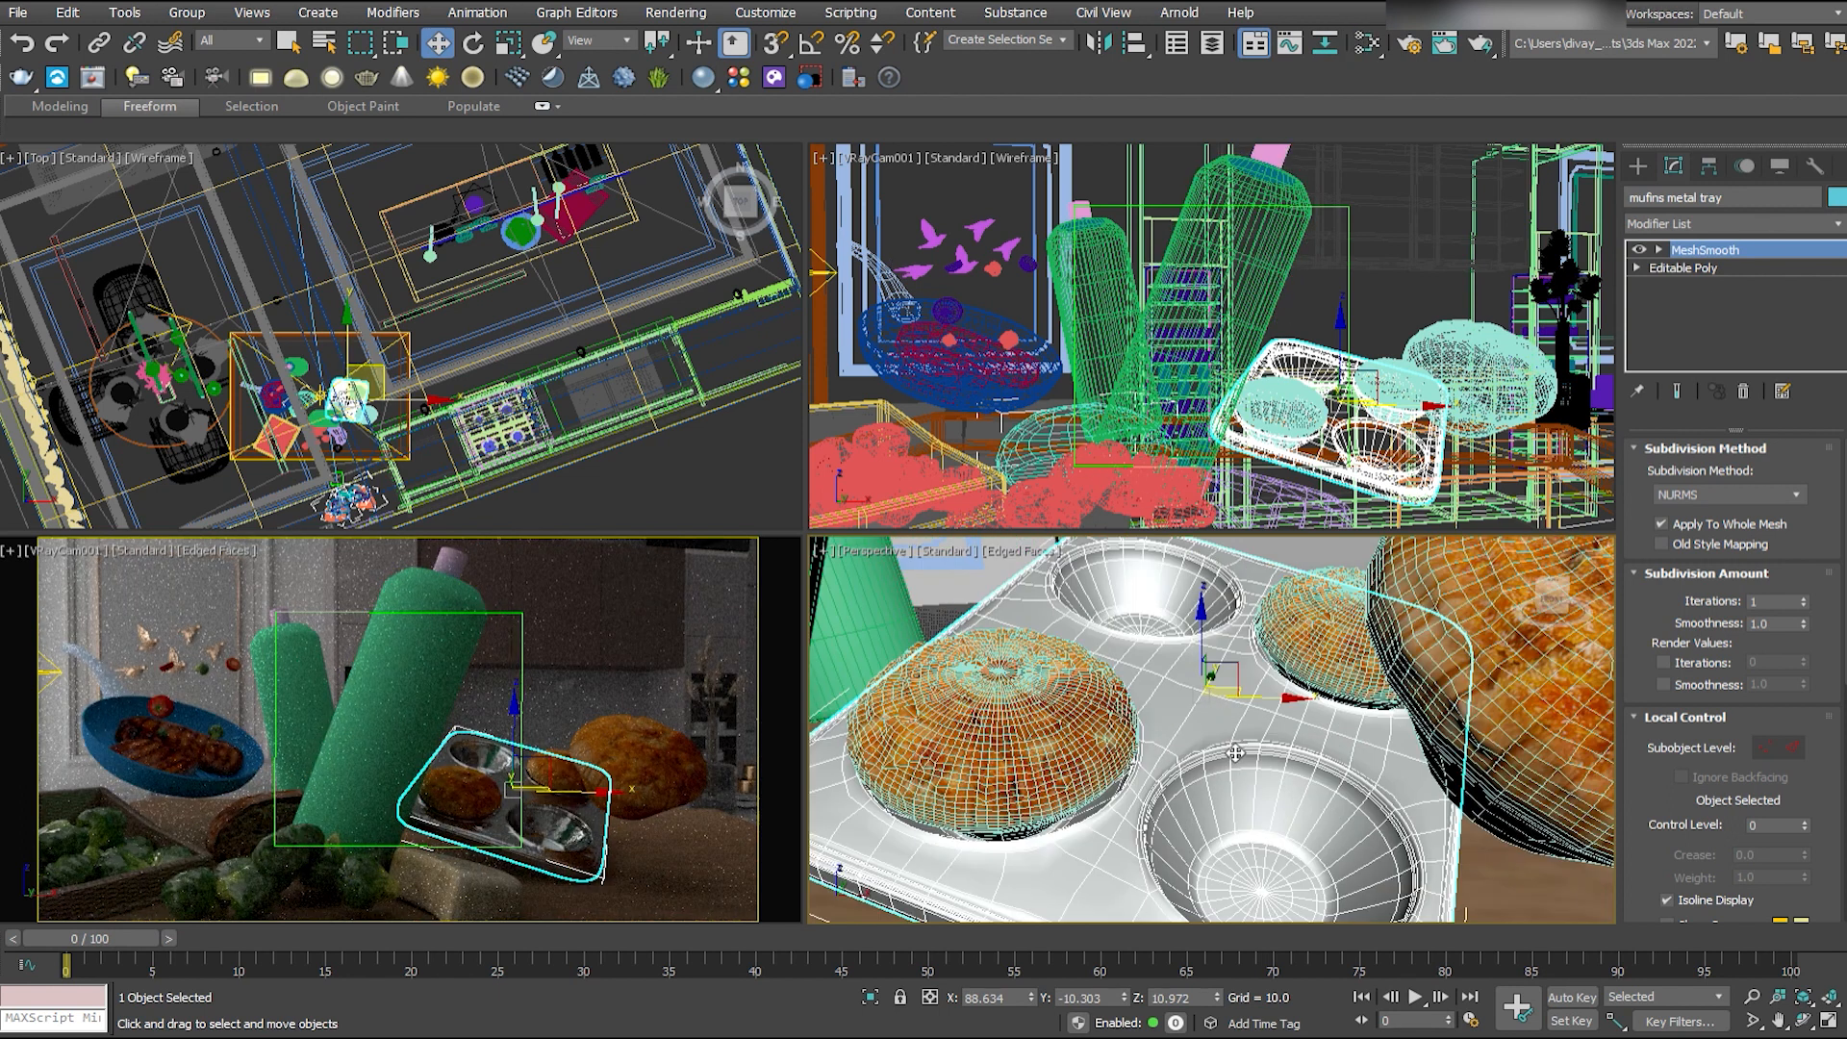
right_click(674, 717)
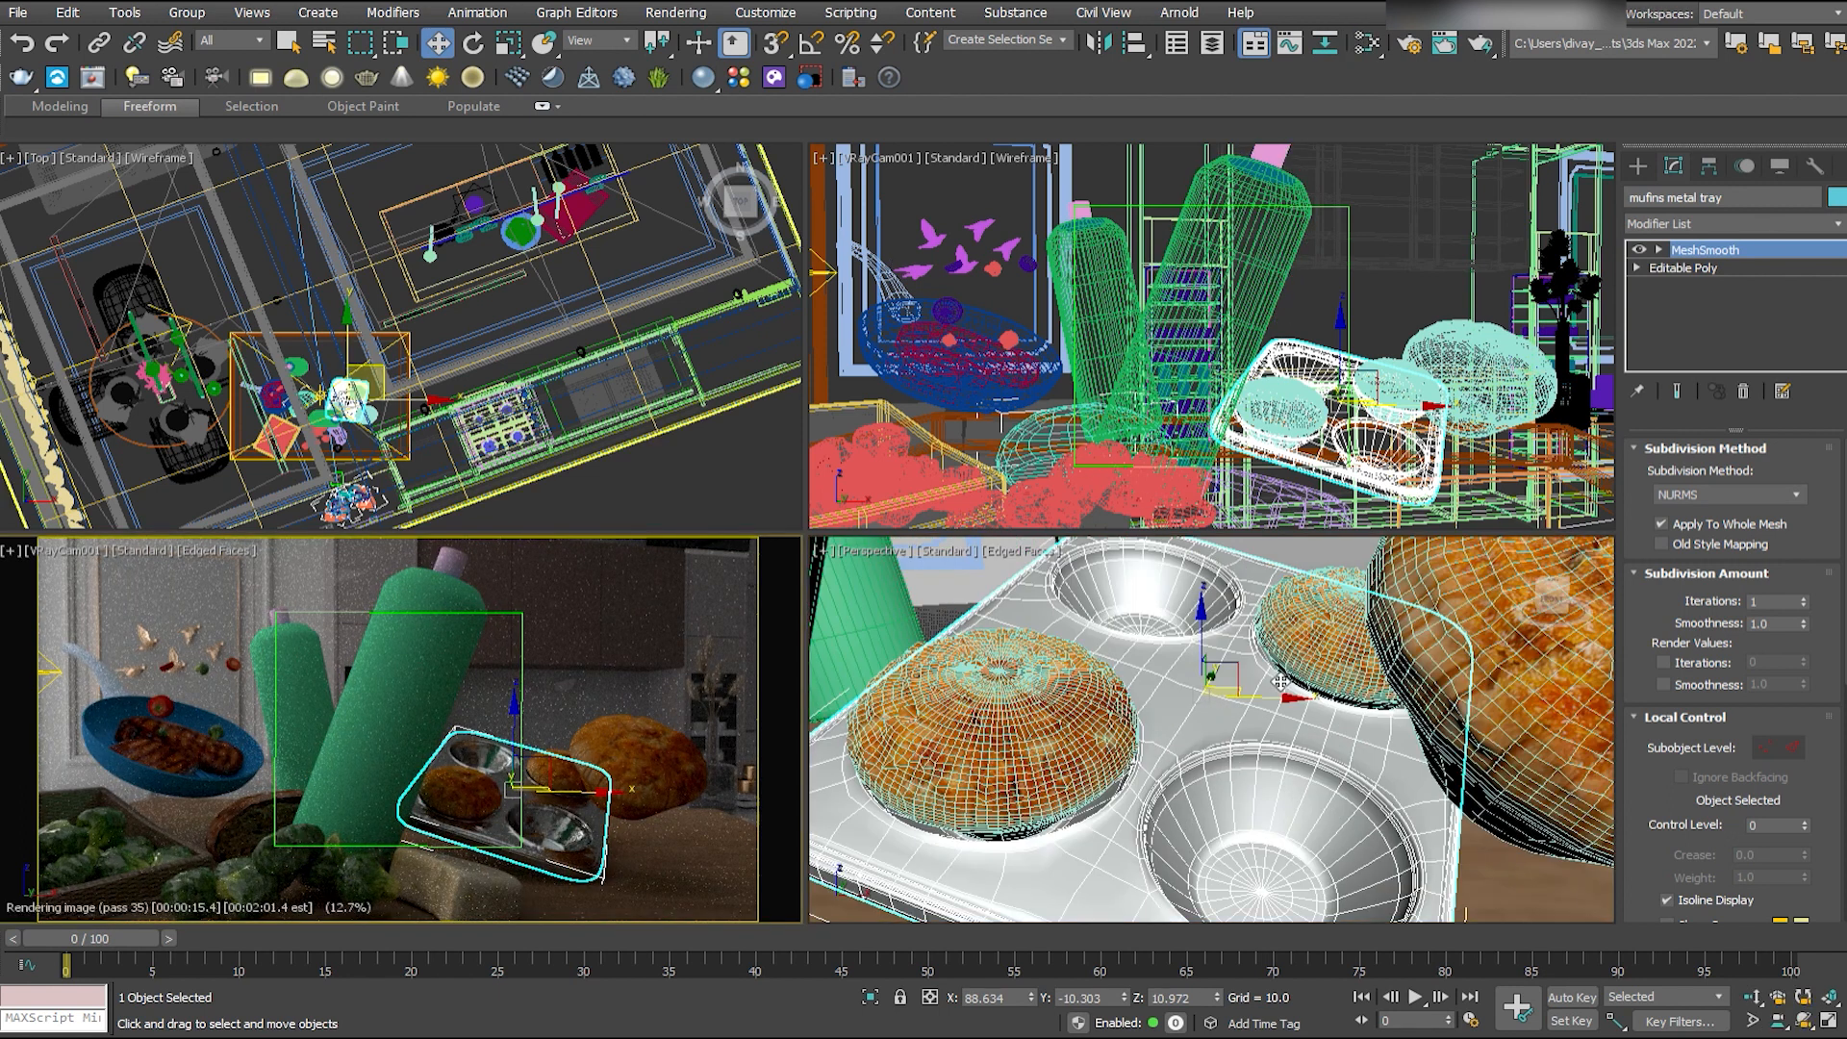
- Assign a new grey material to the large leaning spray bottle
left_click(1366, 43)
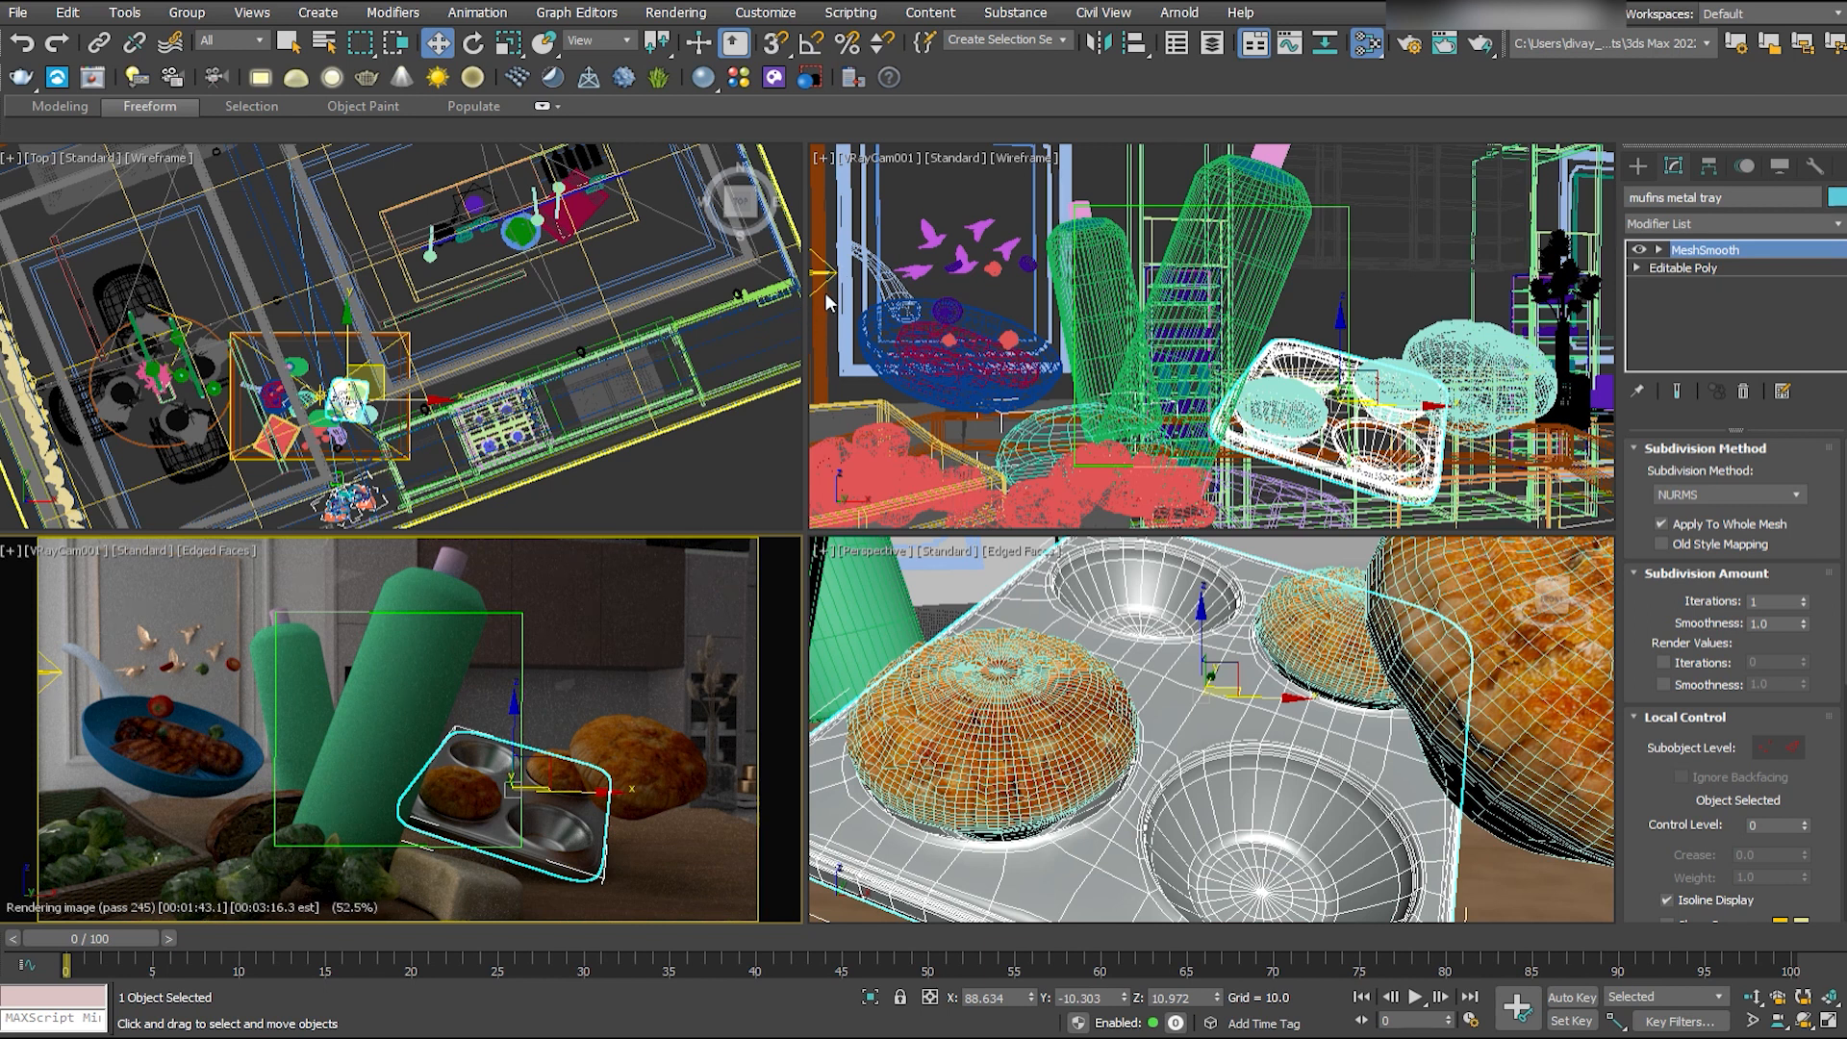
left_click(416, 692)
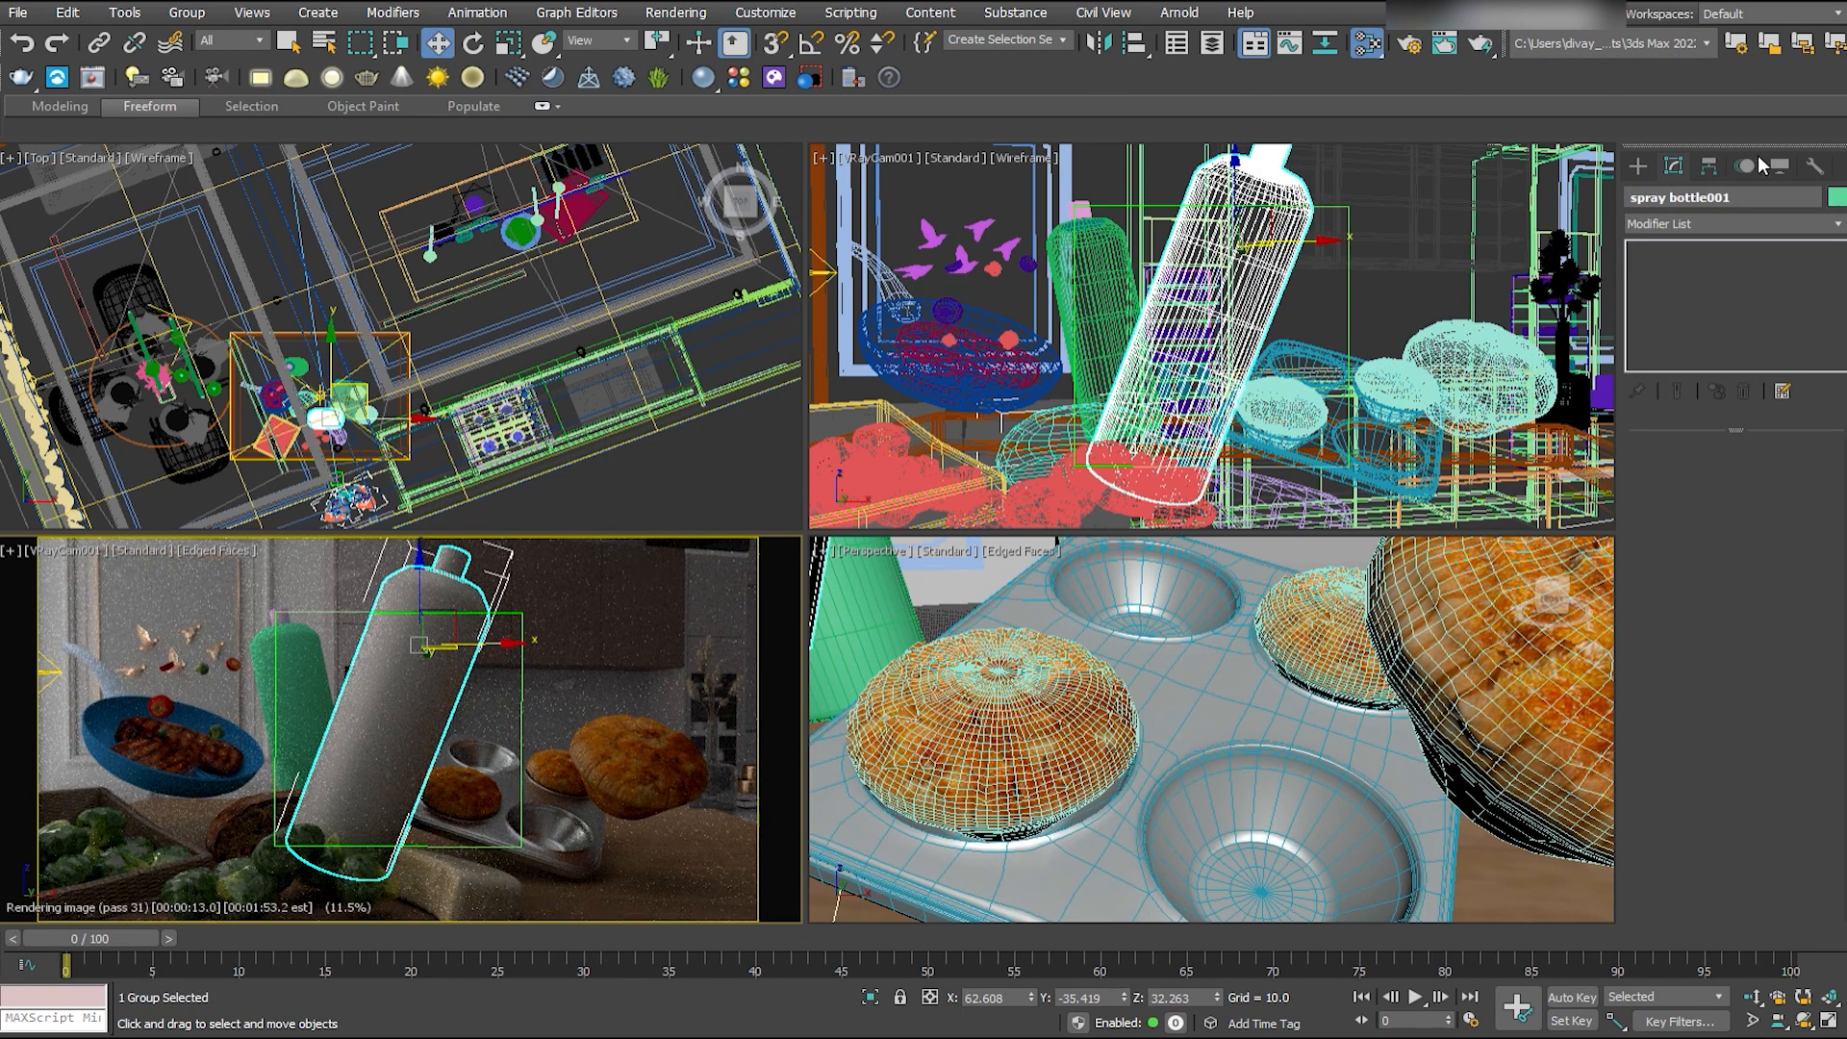
- Examine the kitchen background group around the food table in the top view
scroll(355, 481, "down", 3)
left_click(385, 403)
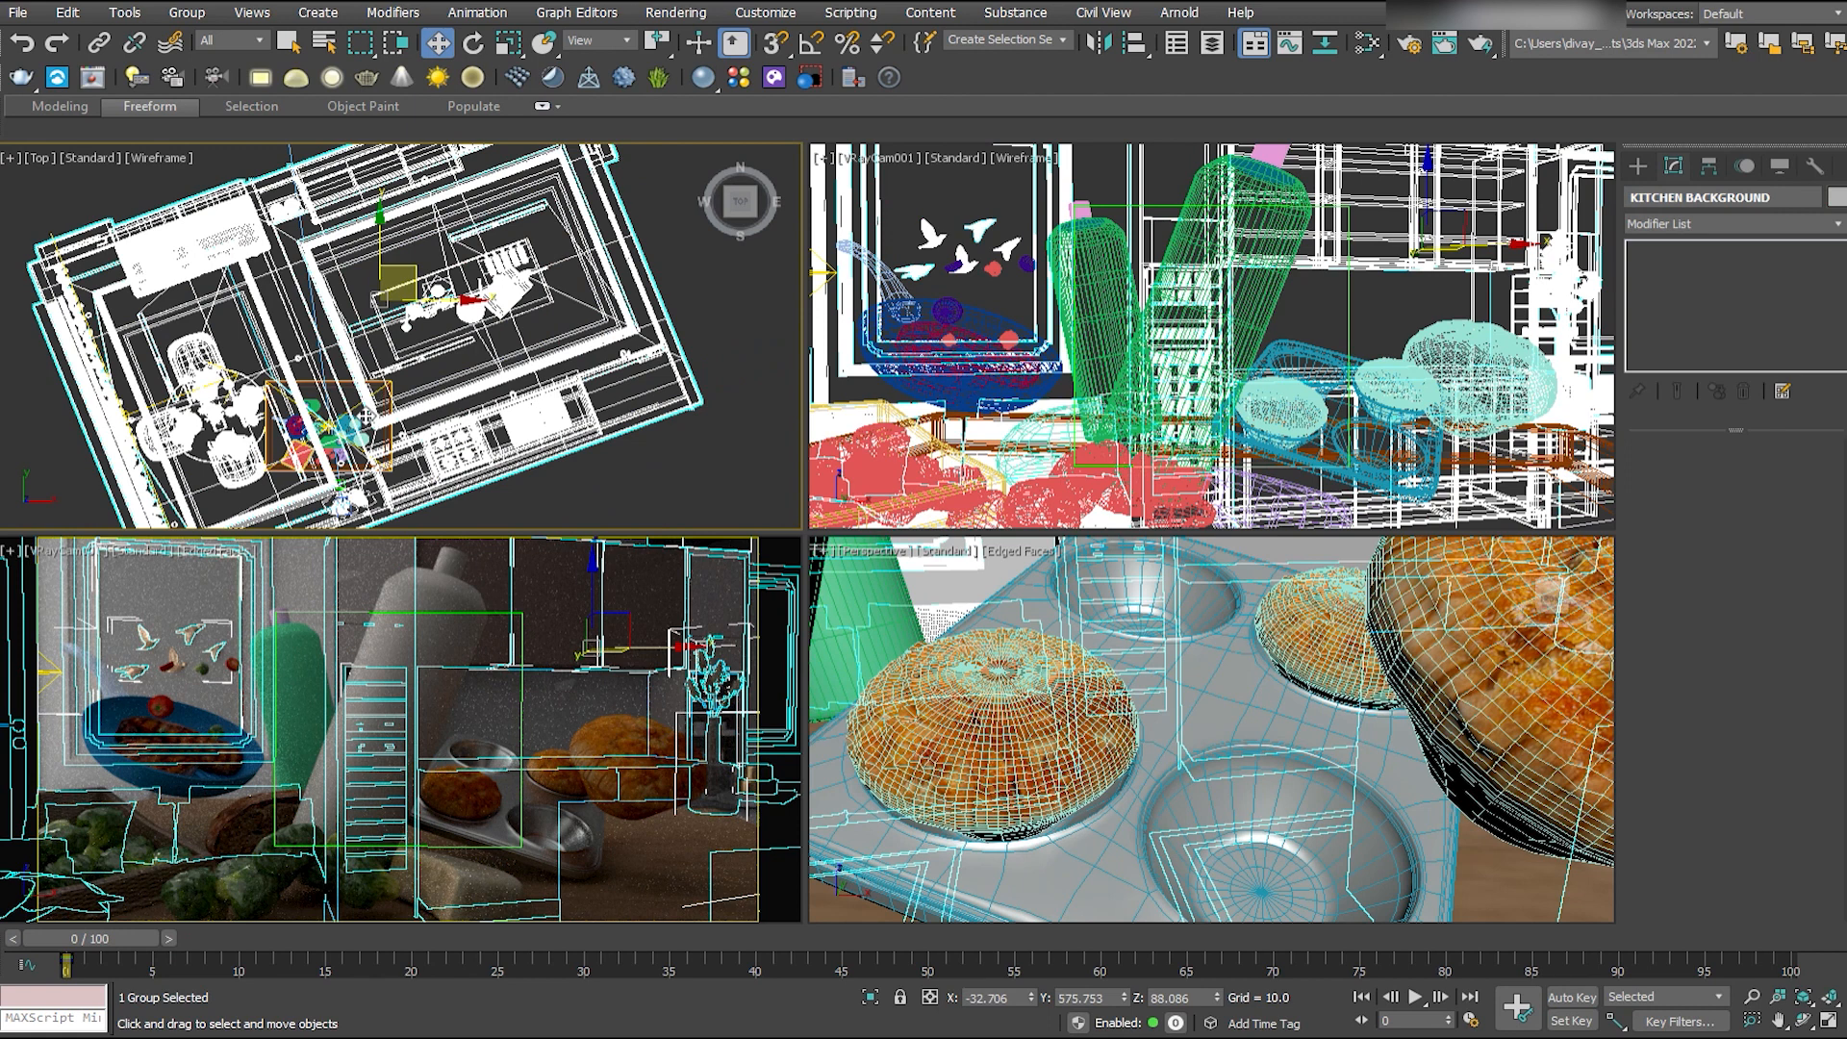
middle_click_drag(366, 416, 410, 319)
scroll(428, 309, "up", 4)
left_click(757, 483)
middle_click_drag(757, 483, 668, 342)
middle_click_drag(159, 236, 194, 265)
left_click(194, 265)
left_click(408, 356)
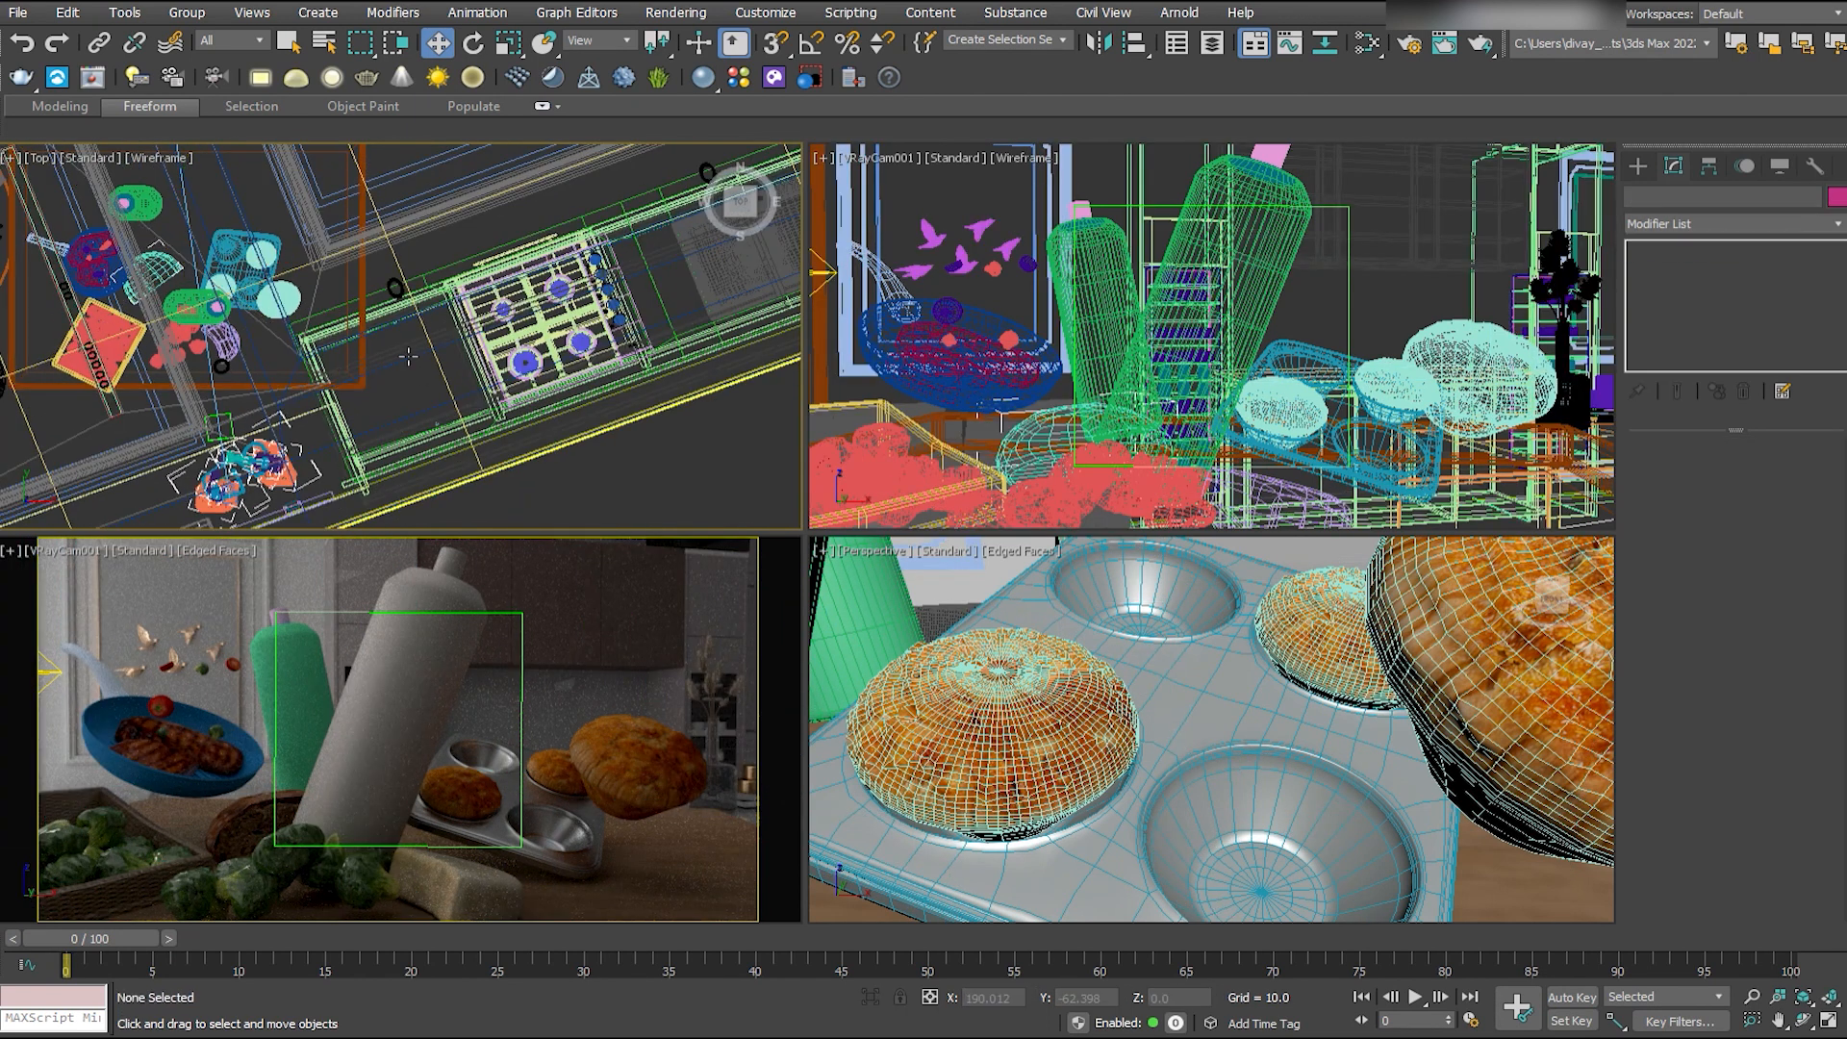
- Select the kitchen background group and set its object color to blue
left_click(194, 265)
scroll(194, 265, "down", 4)
middle_click_drag(194, 265, 335, 313)
left_click(72, 301)
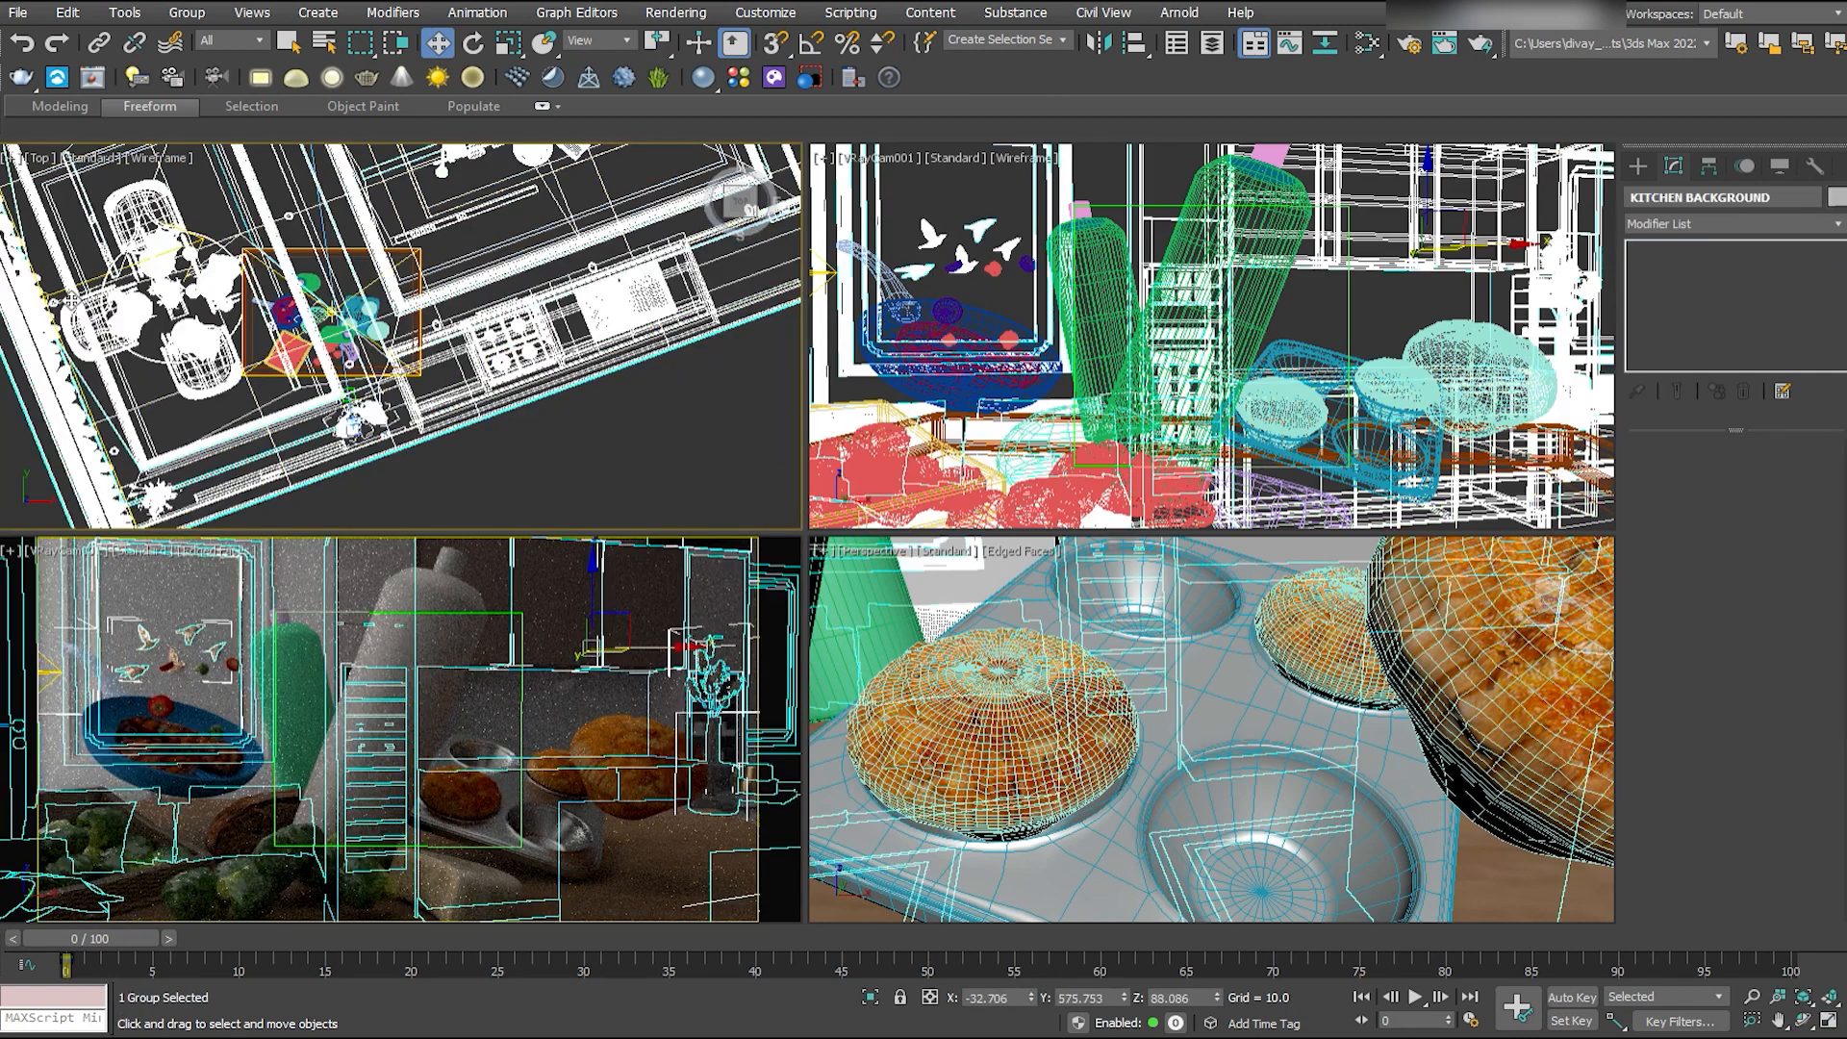
left_click(179, 384)
left_click(540, 322)
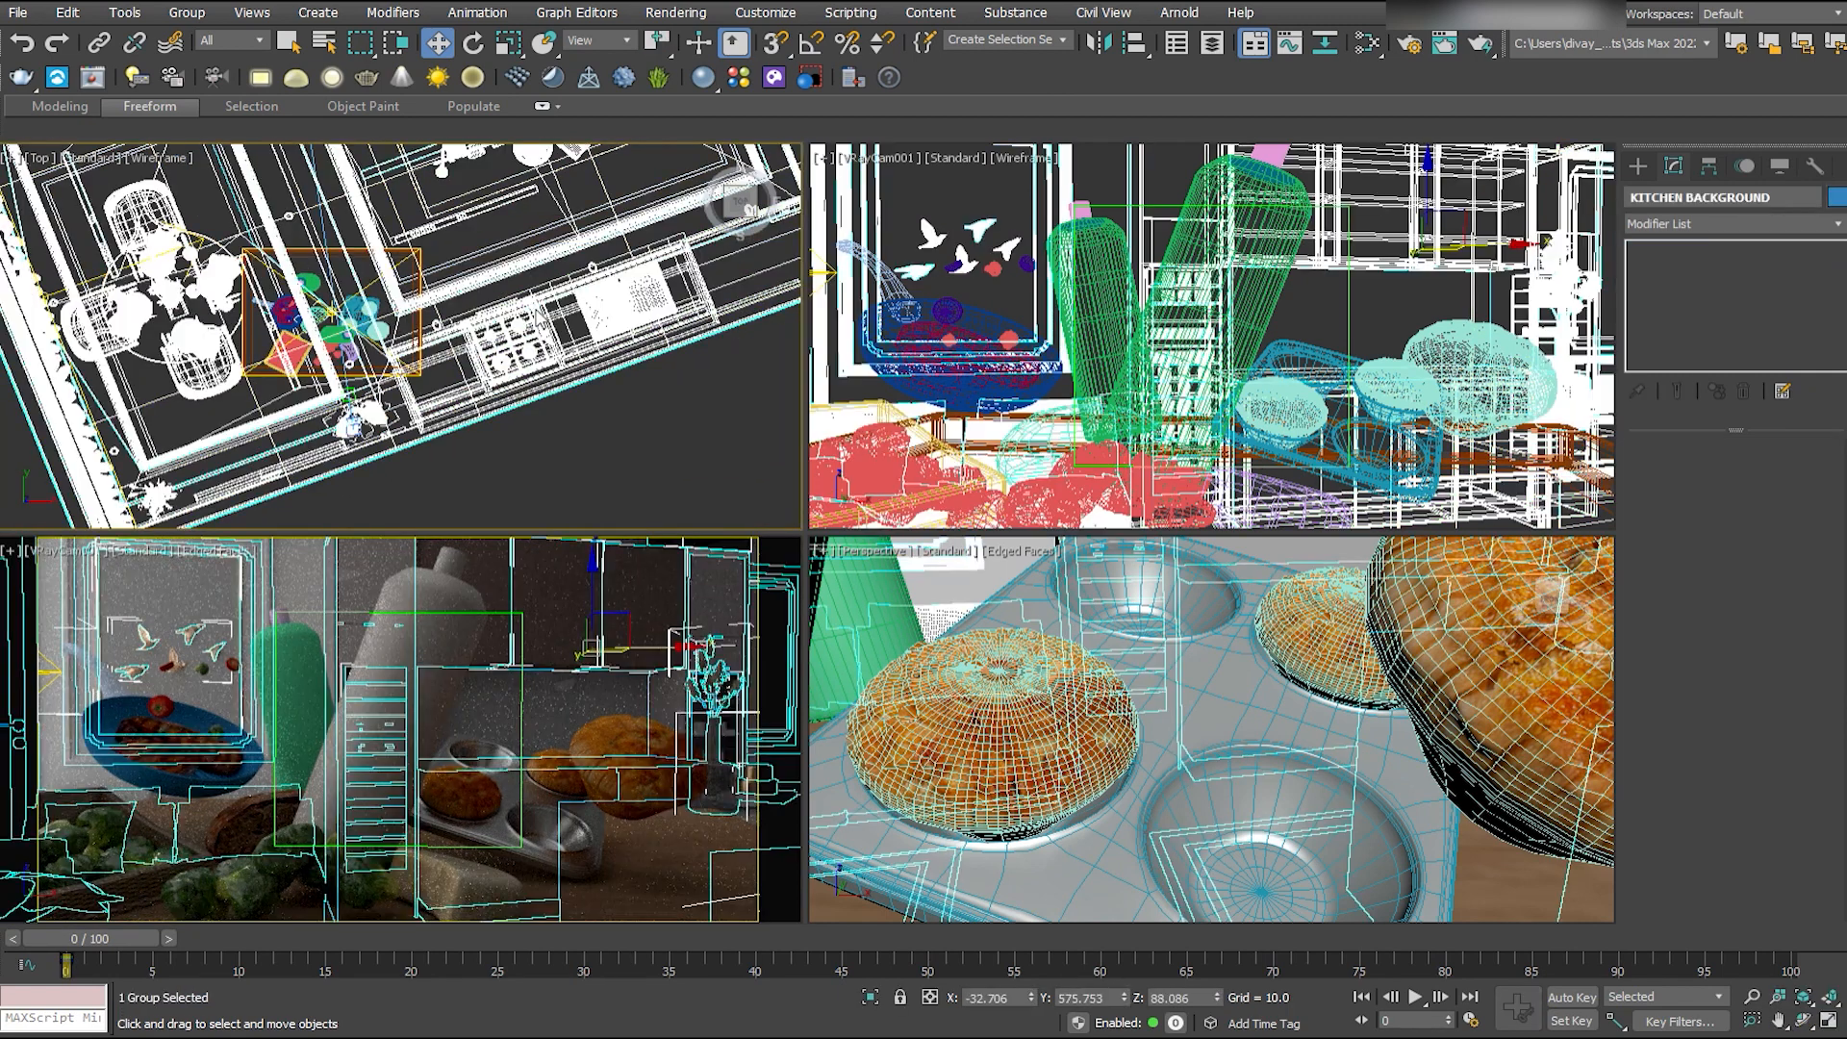
- Copy the window-side plane light to the far opposite side of the kitchen, rotate it towards the room and save the scene
key("Delete")
left_click(74, 365)
scroll(117, 364, "down", 2)
middle_click_drag(173, 329, 218, 342)
key("e")
left_click_drag(197, 274, 484, 167, "shift")
key("Return")
key("w")
scroll(172, 279, "down", 5)
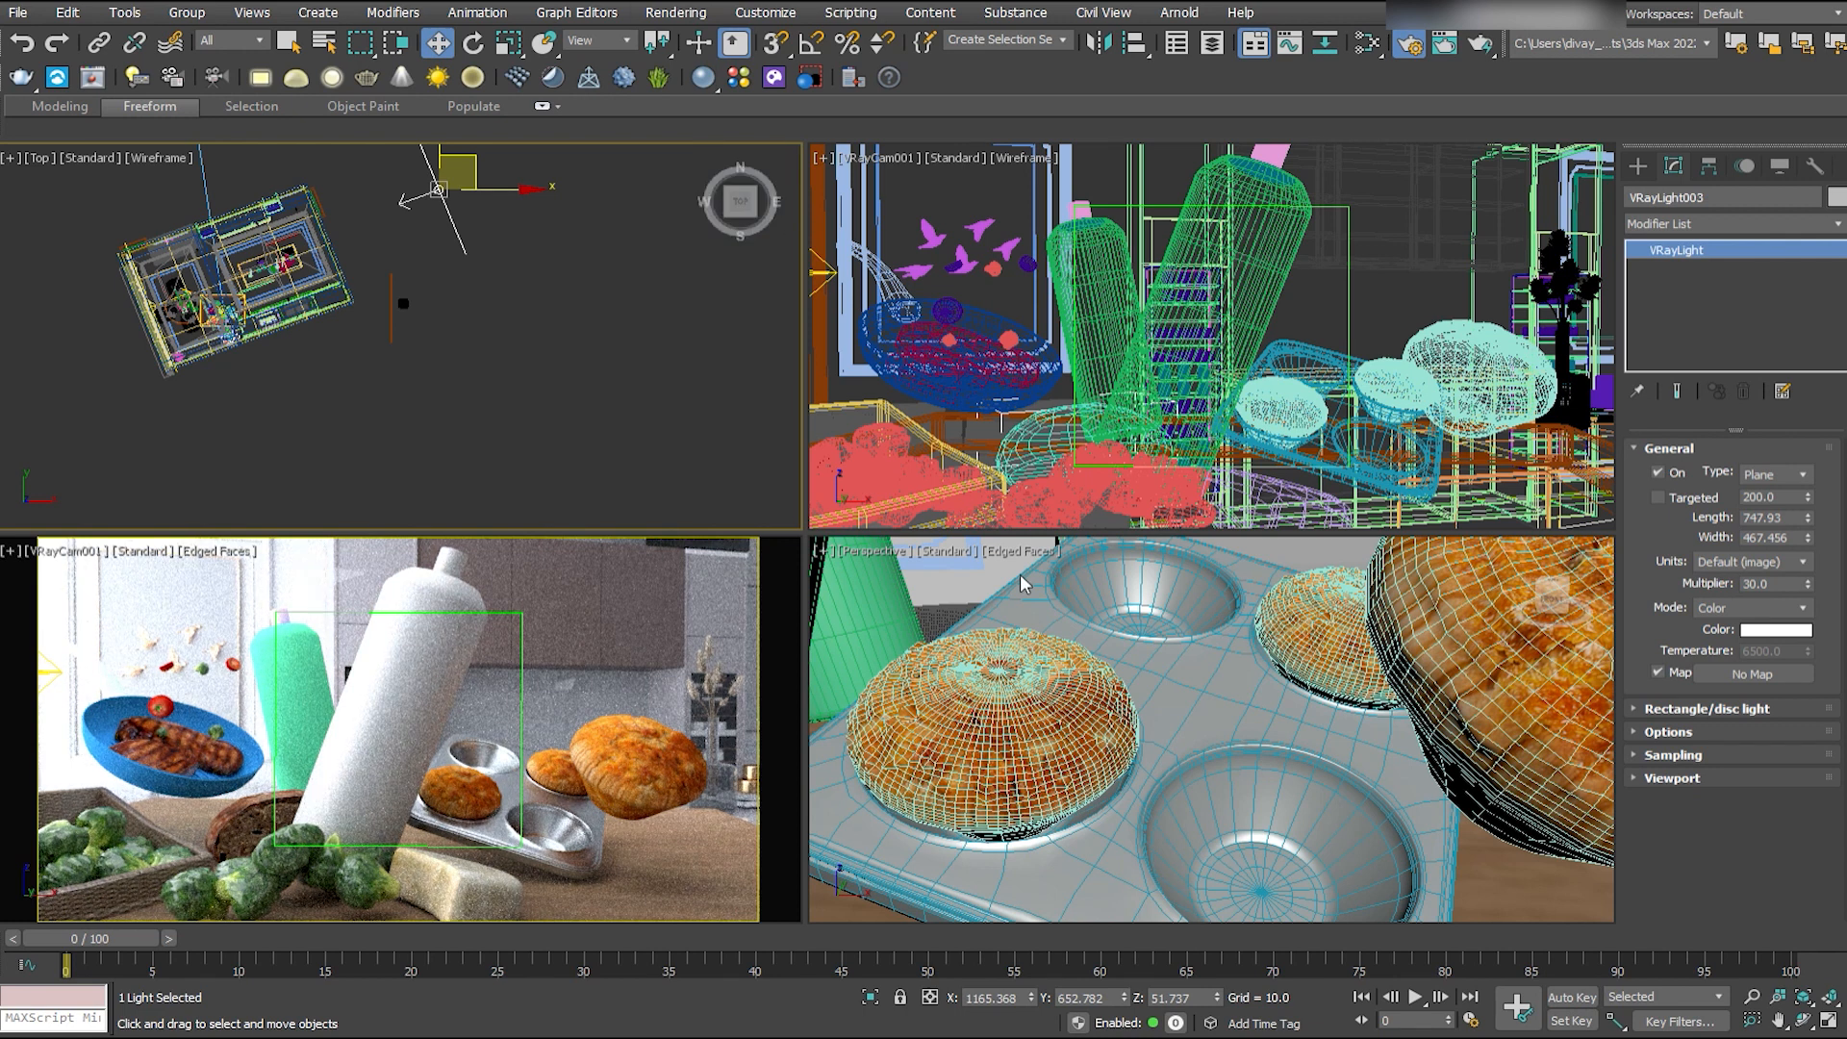
key("ctrl+s")
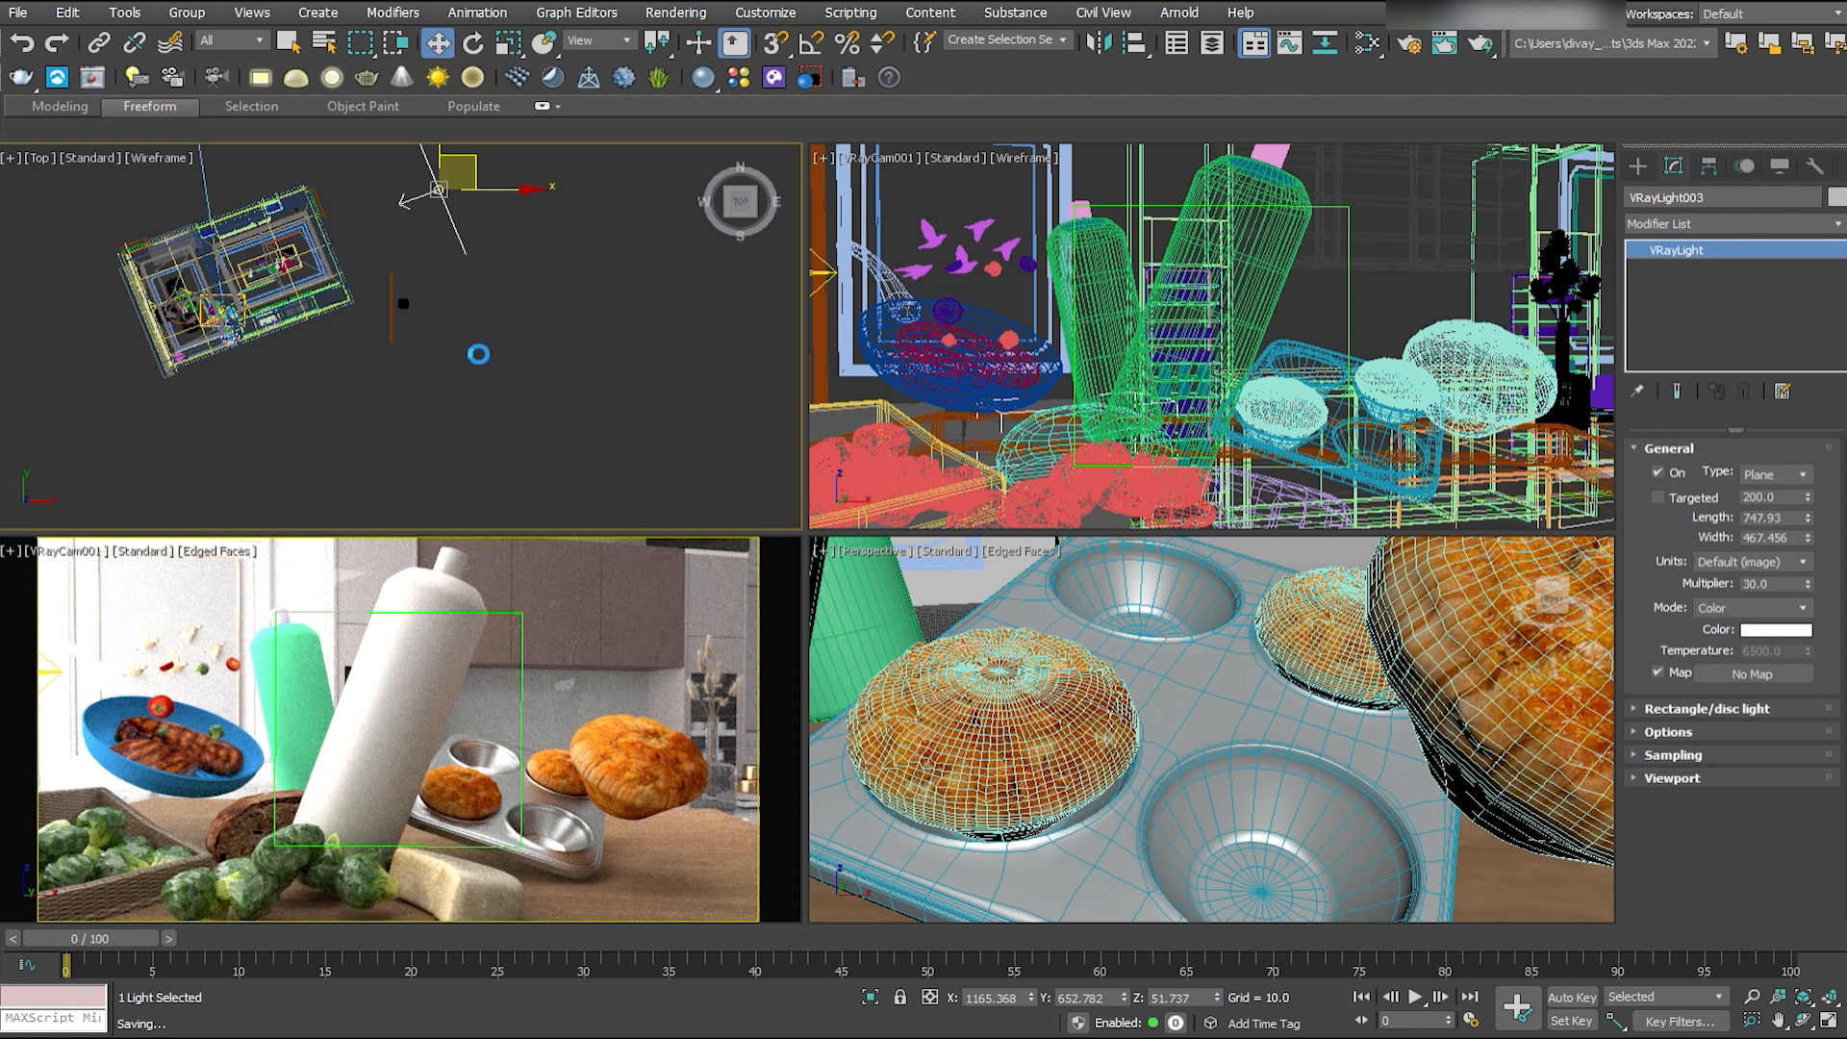
- Move the copied plane light closer to the kitchen and set its multiplier to 15
scroll(478, 354, "up", 6)
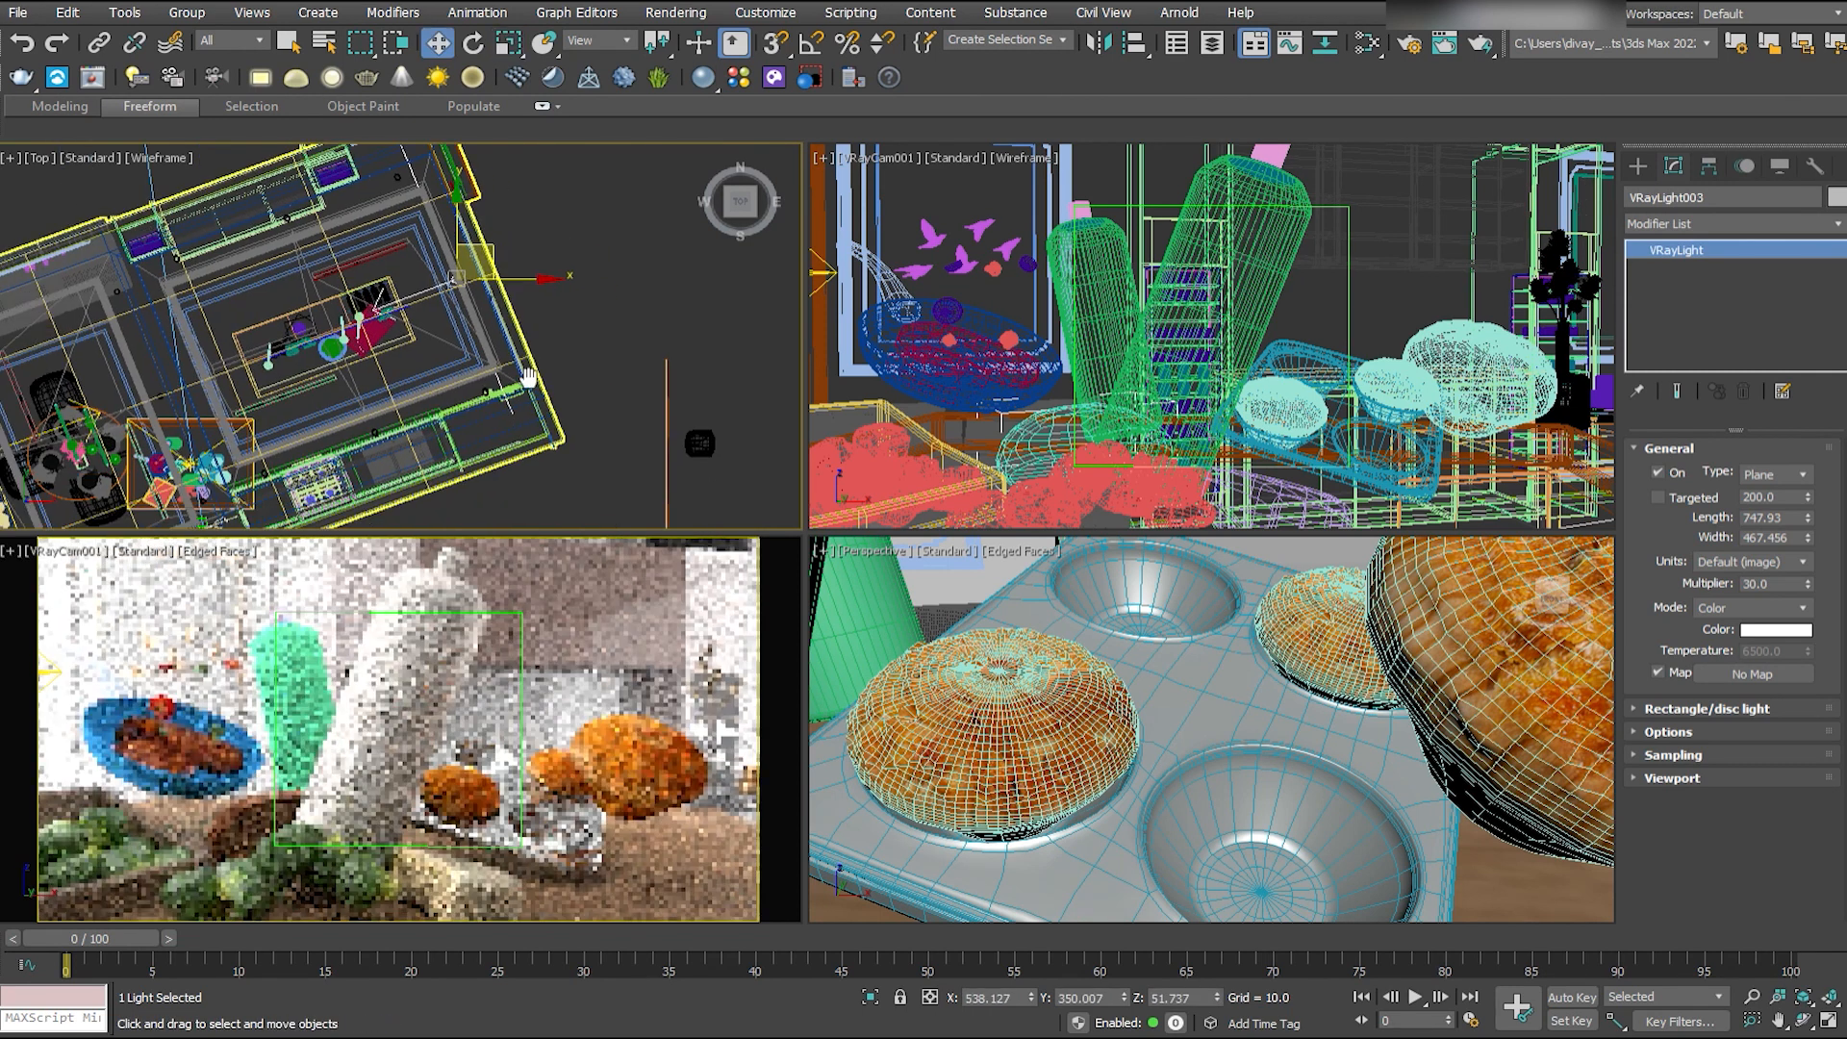
middle_click_drag(528, 377, 652, 322)
mouse_move(618, 206)
left_mouse_down()
mouse_move(634, 199)
mouse_move(599, 209)
left_mouse_up()
left_click_drag(1777, 584, 1742, 604)
type("15")
key("Return")
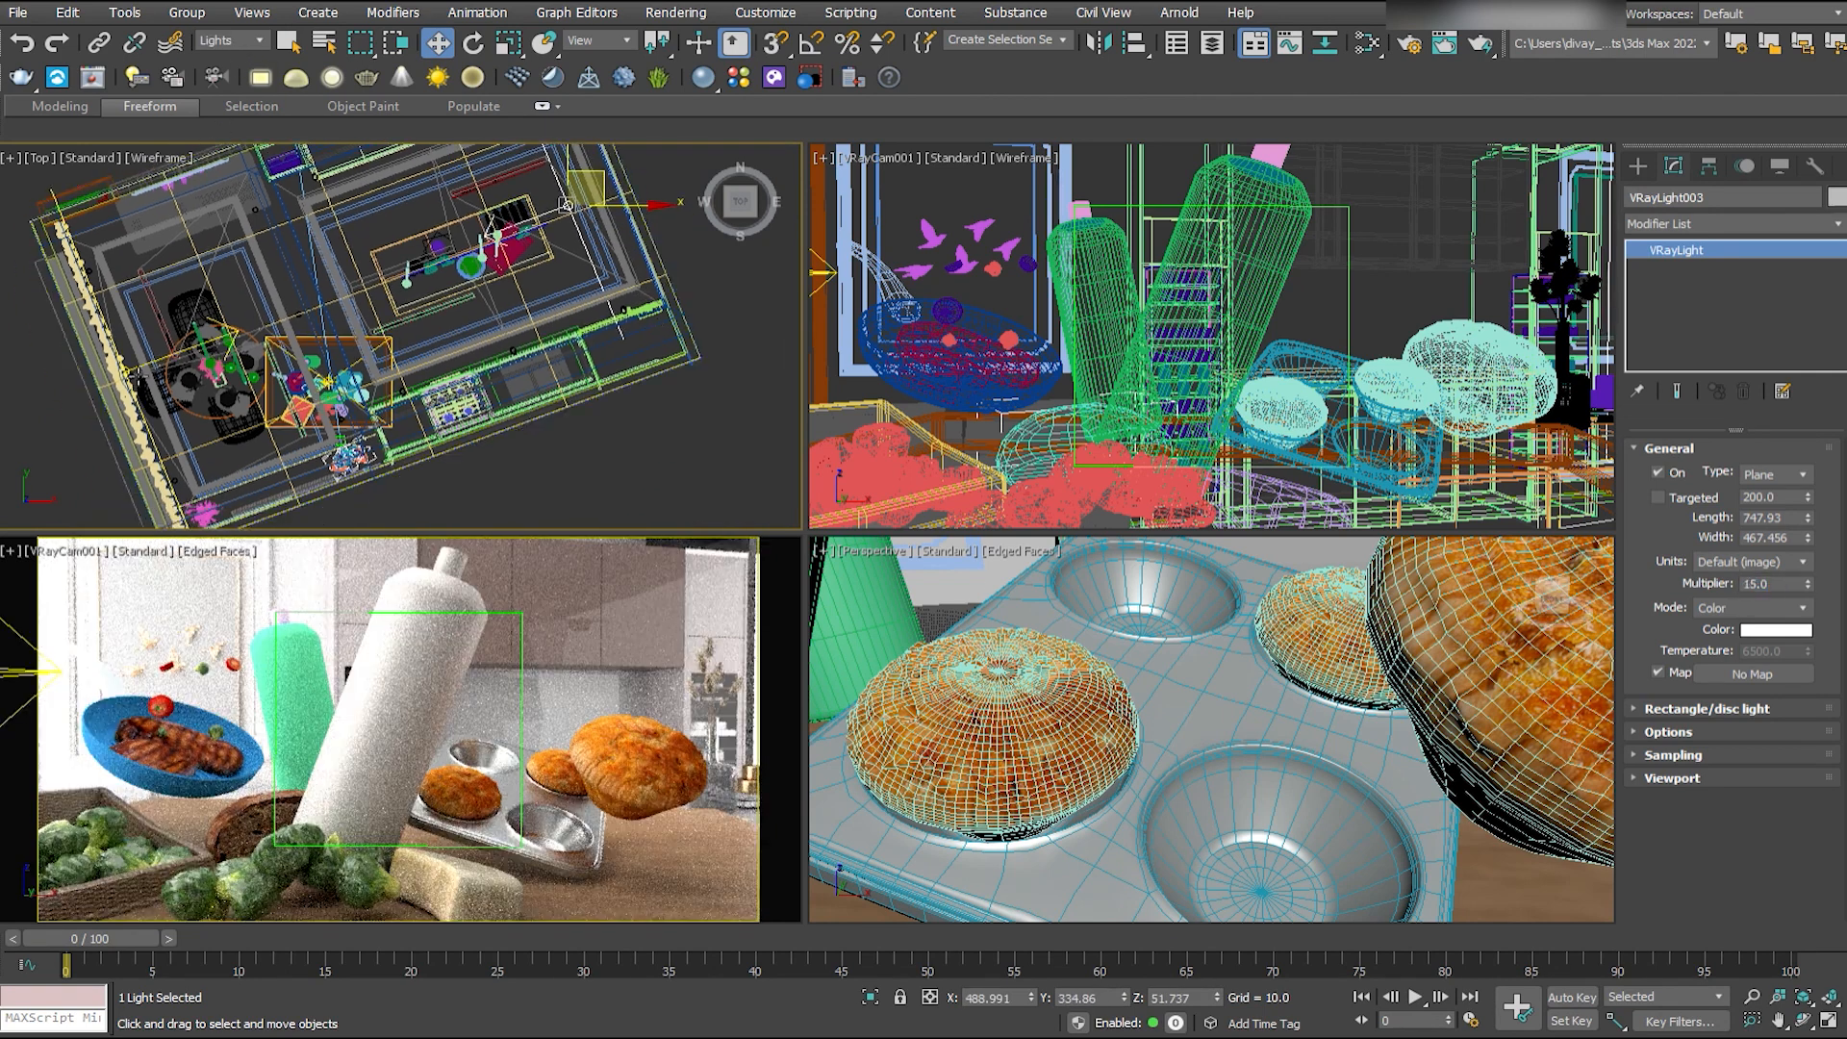
- Set the window-side light's multiplier to 10 and the multiplier of the light above the food to 12
left_click_drag(1778, 584, 1743, 598)
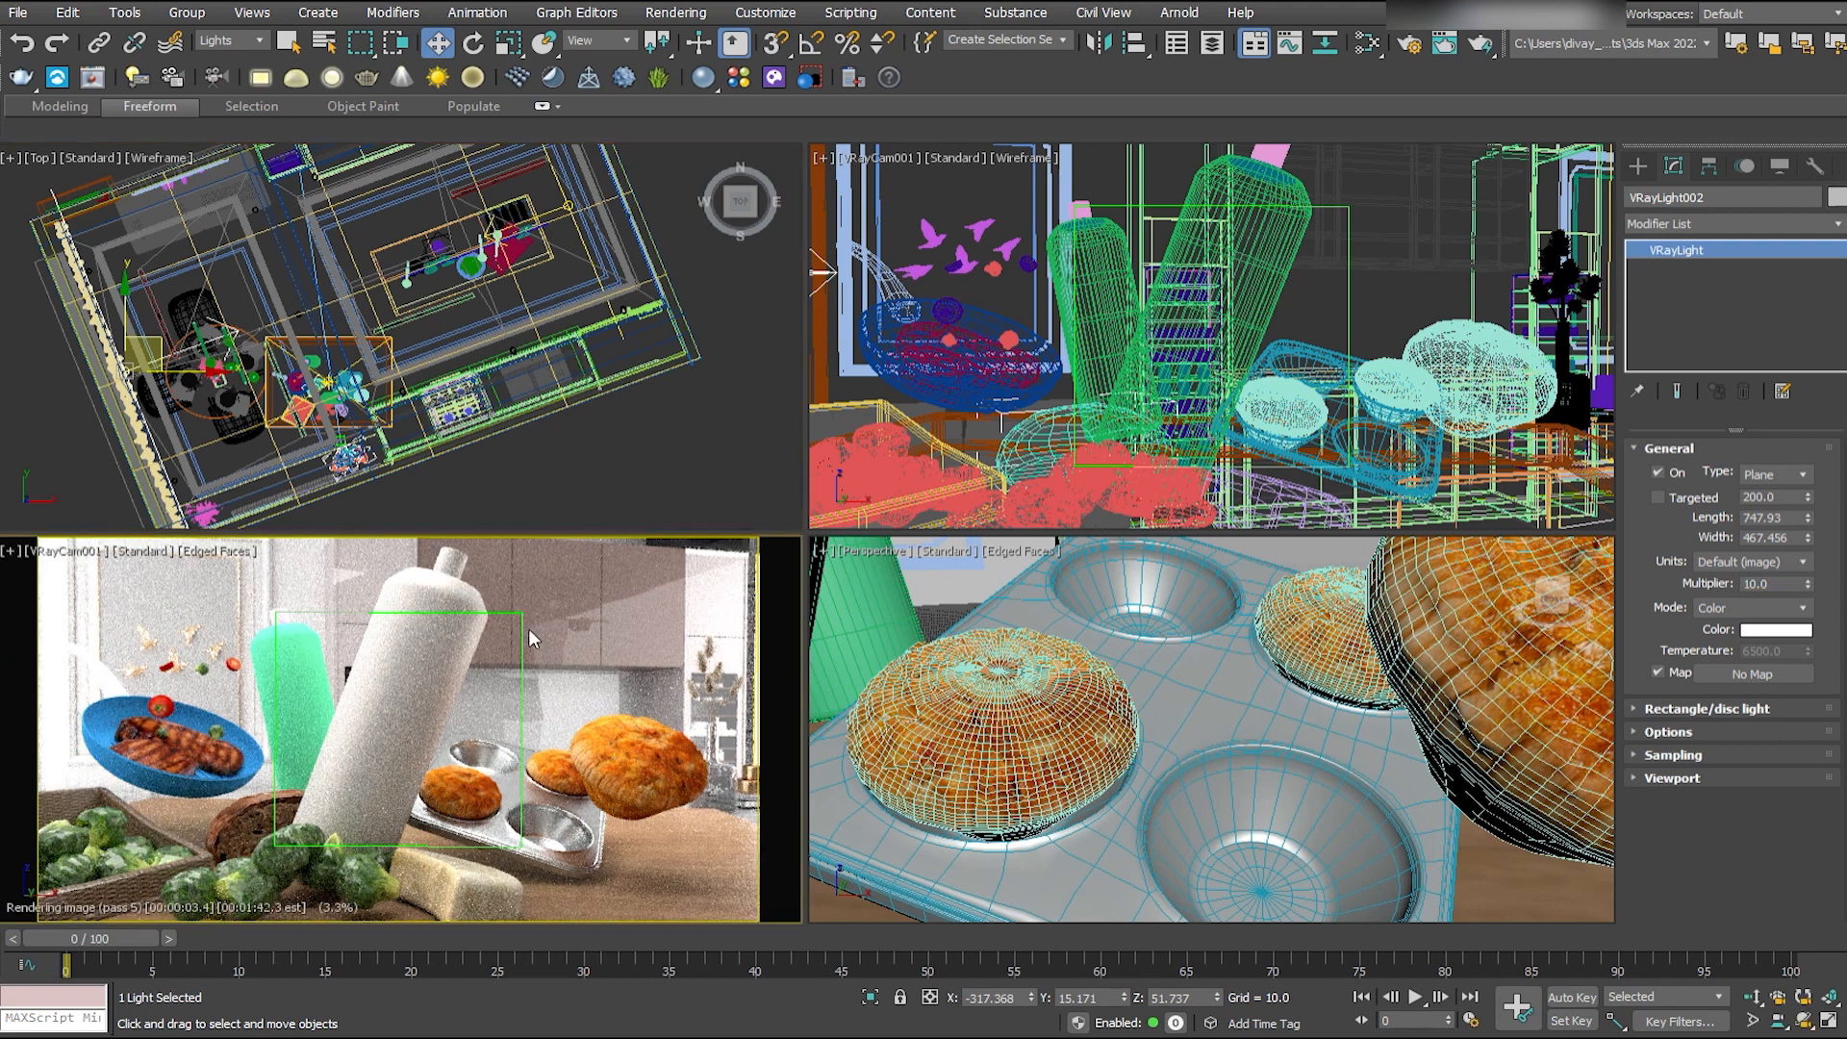
left_click_drag(1778, 584, 1743, 608)
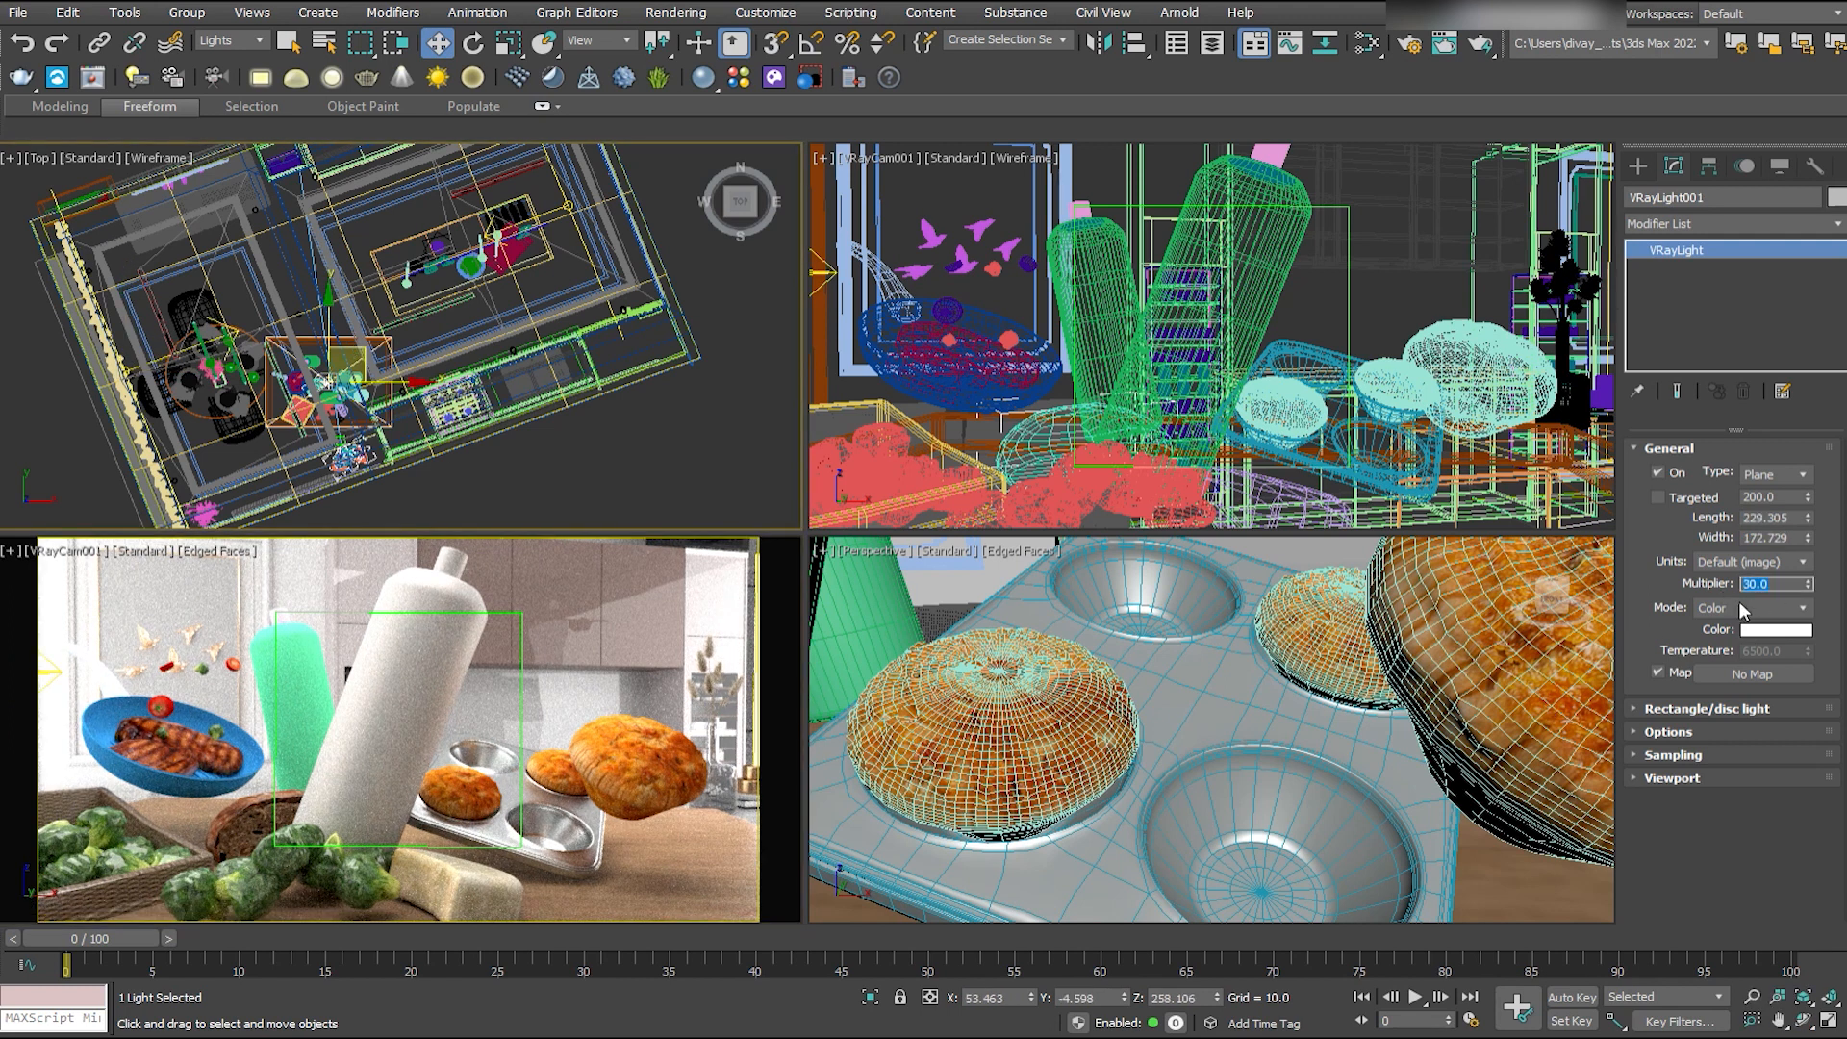
type("12")
key("Return")
key("F10")
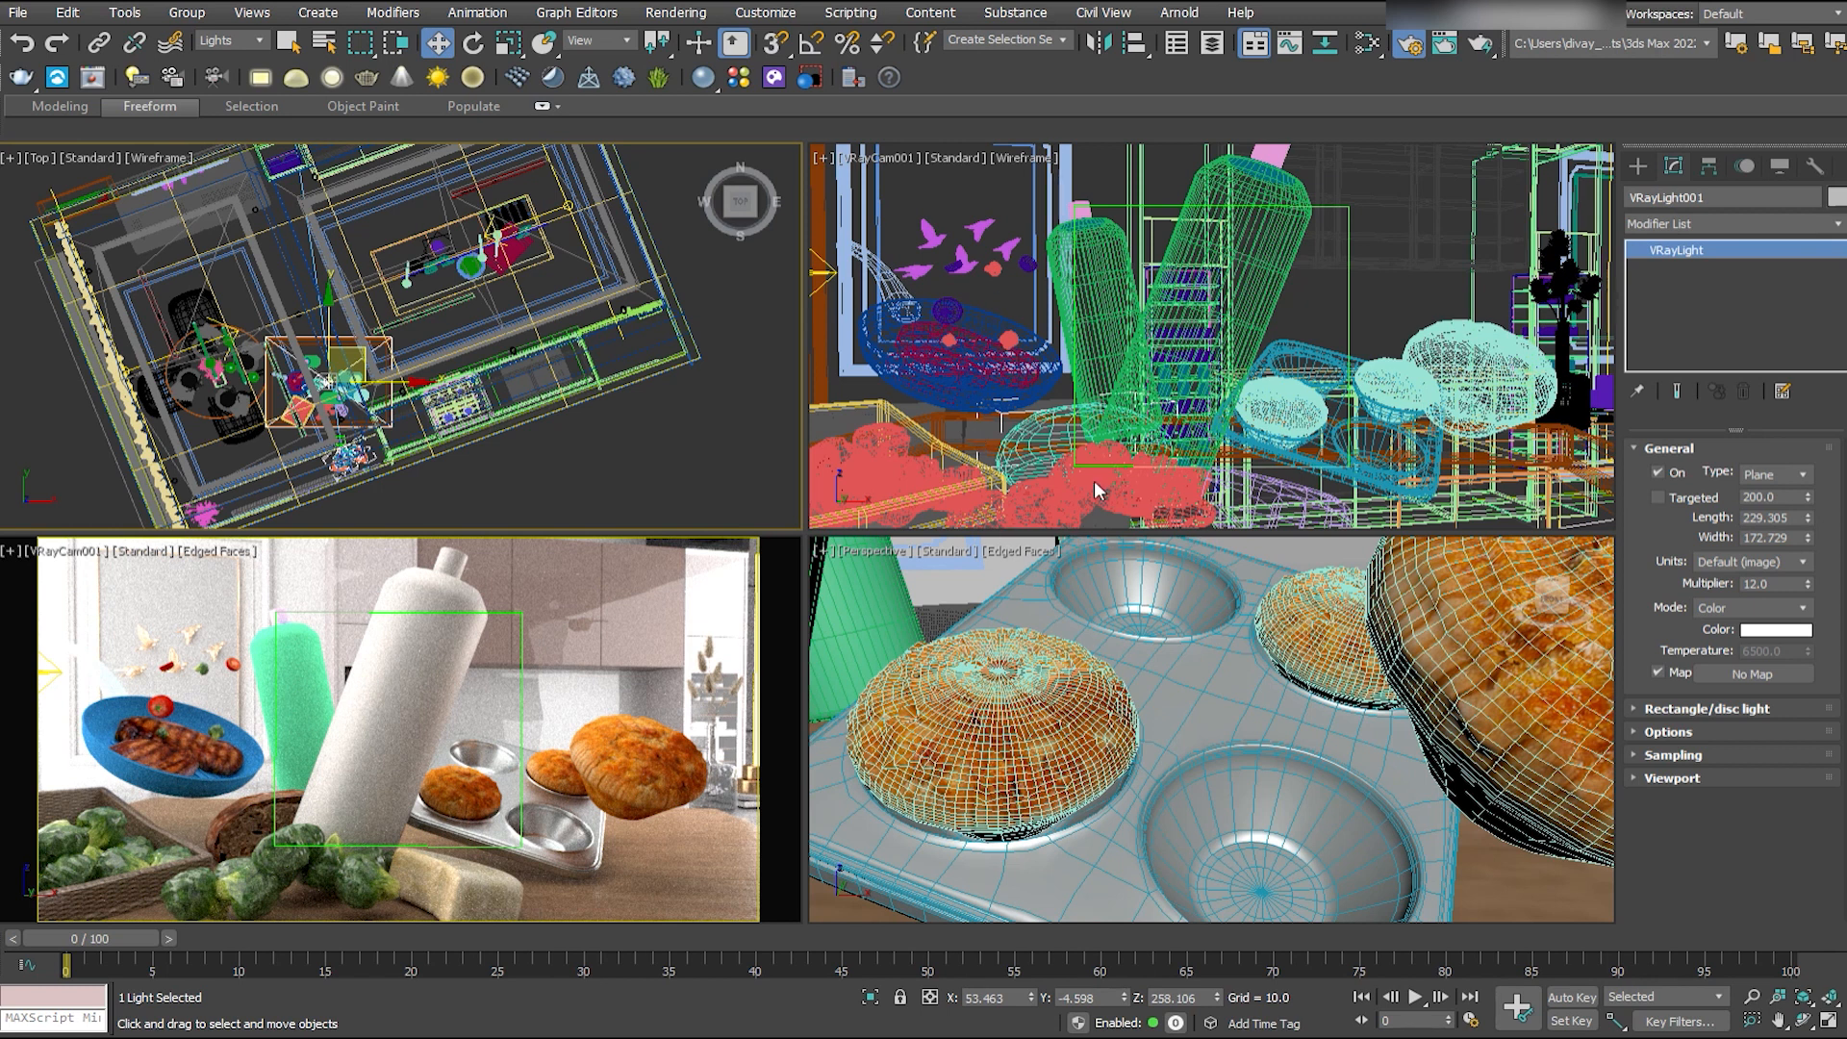
left_click(517, 699)
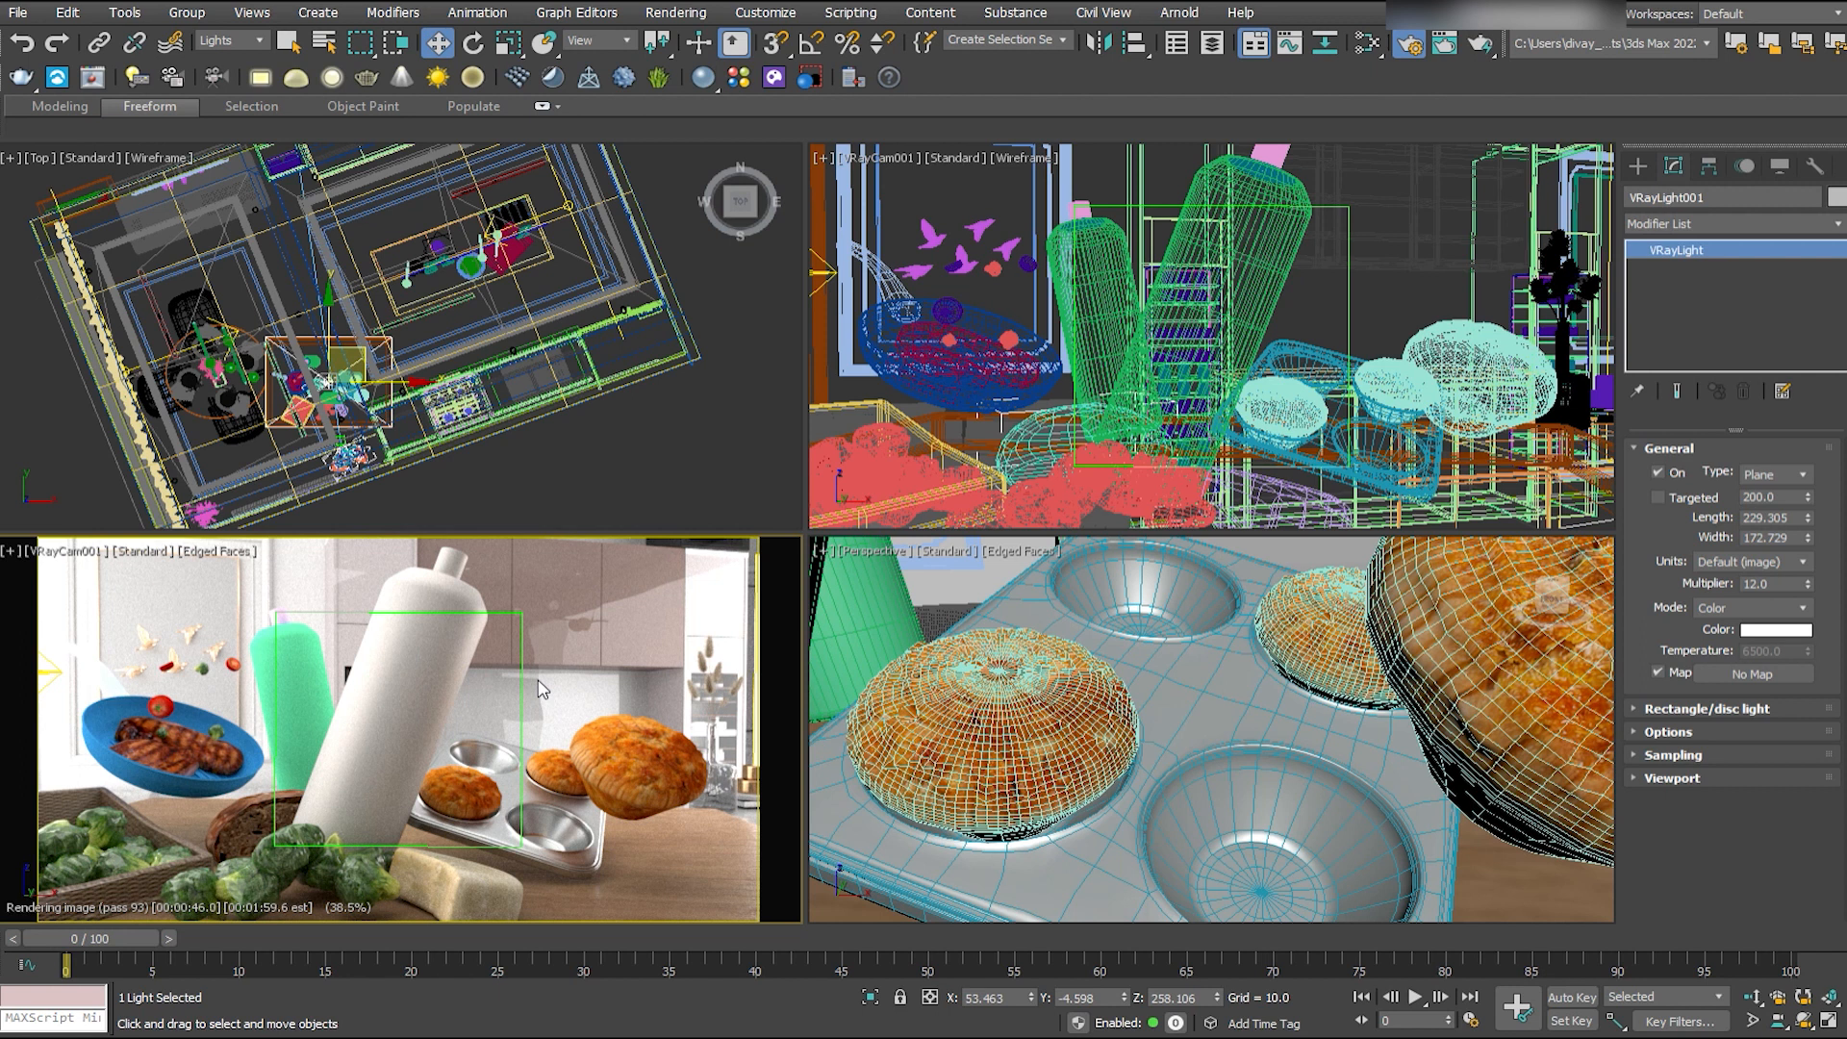
- Make the copied light invisible with a warm off-white color and tint the window-side light pale blue
left_click(598, 277)
left_click(1694, 708)
left_click(1668, 811)
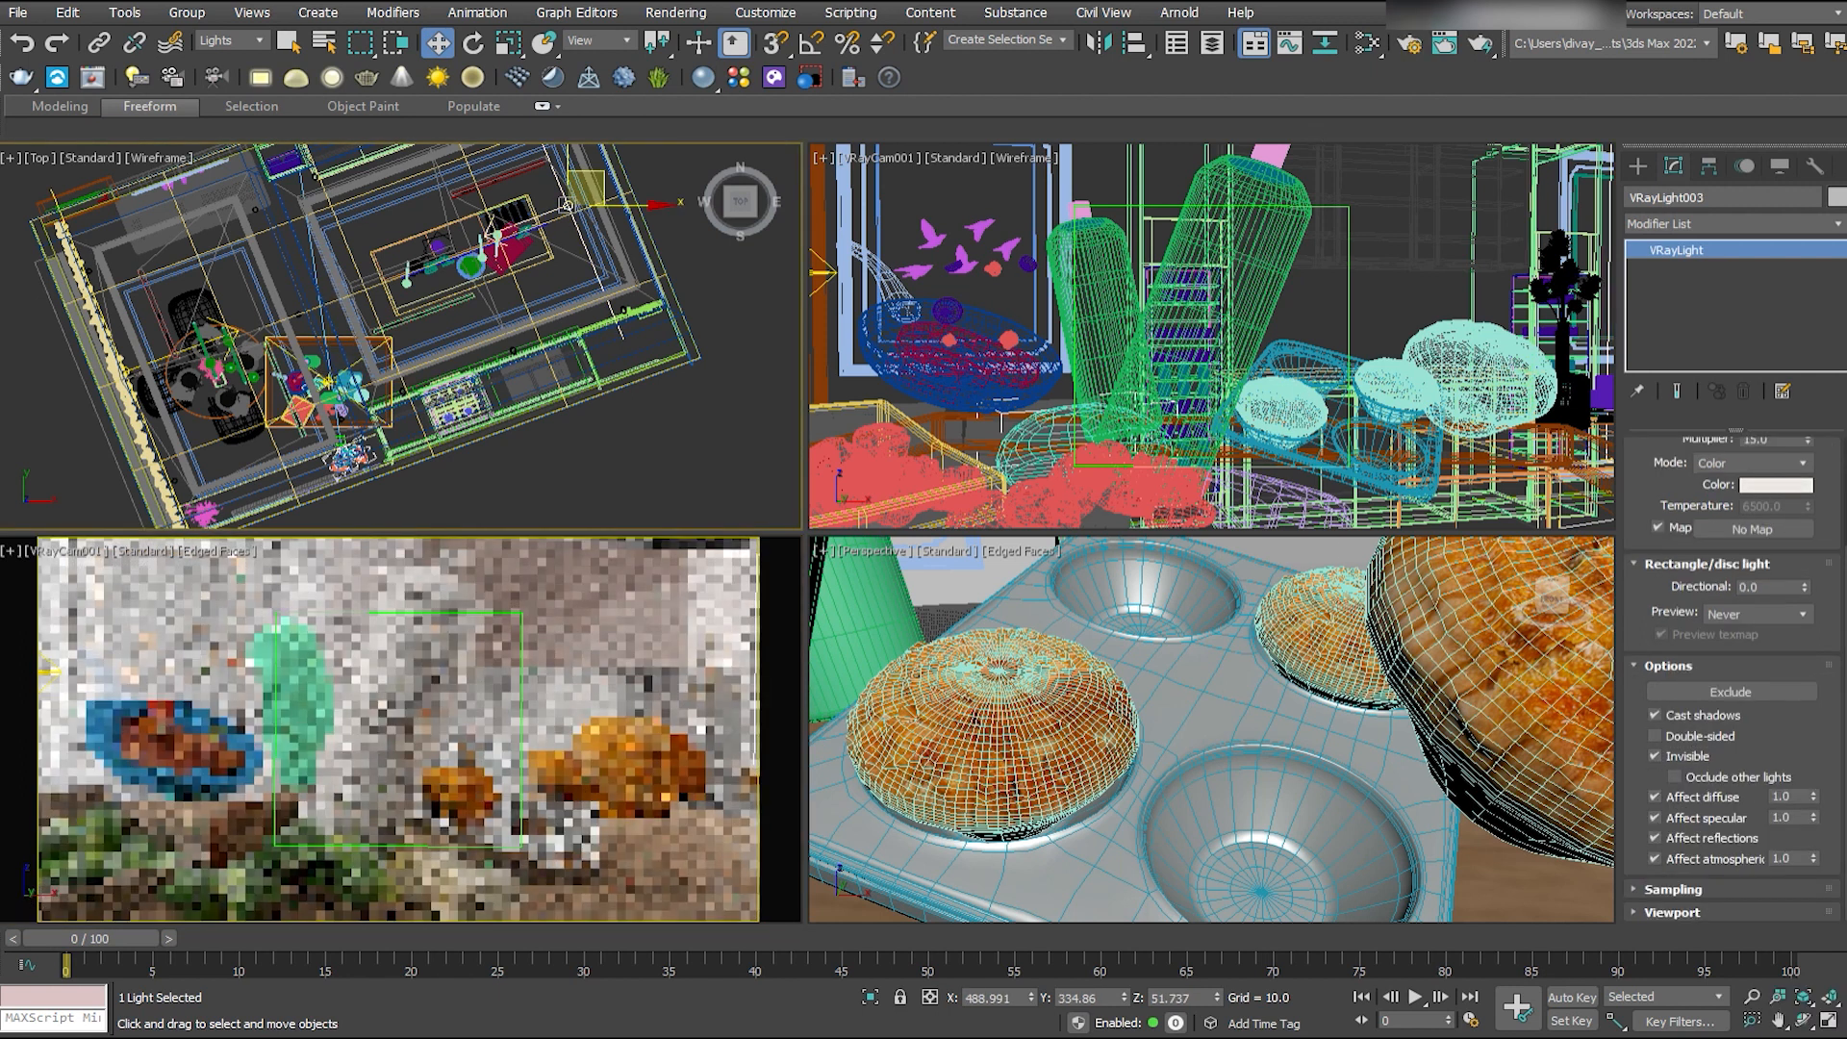
left_click(1631, 440)
left_click(142, 352)
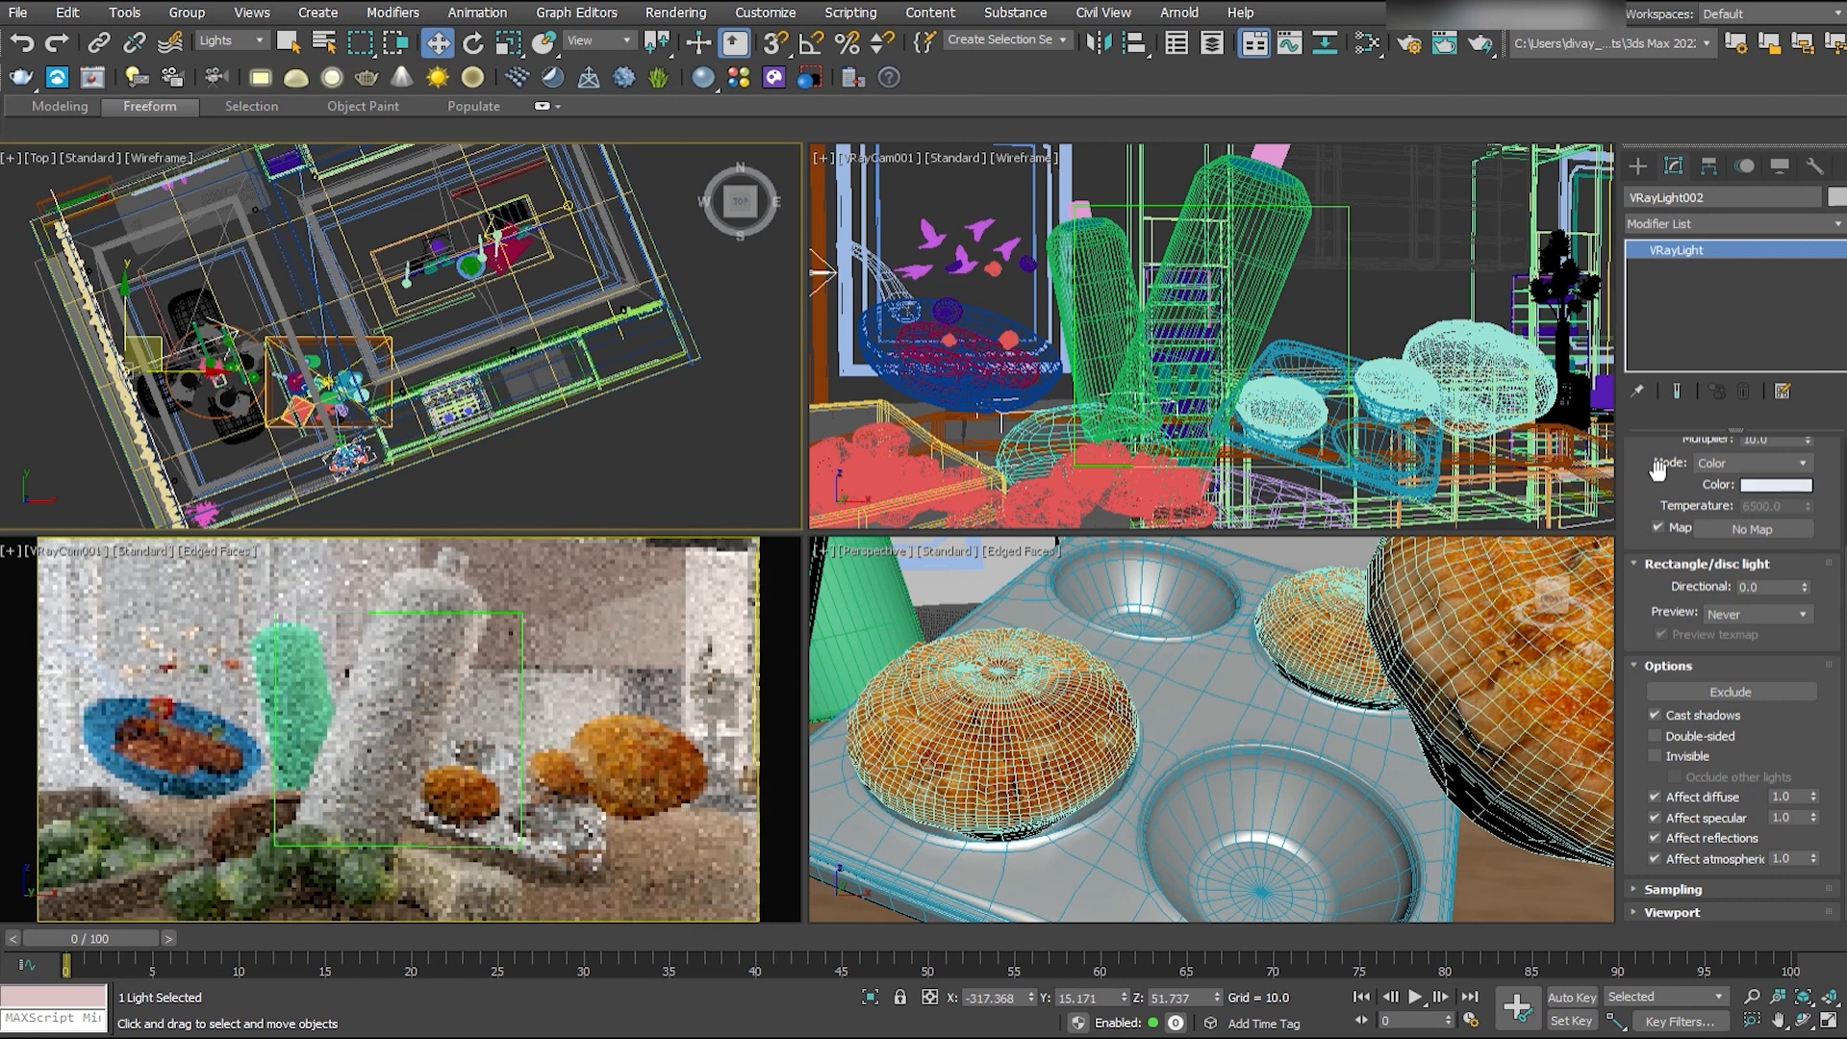
- Scale up the plane light above the food table
left_click(360, 360)
key("r")
left_click_drag(351, 369, 437, 316)
key("w")
middle_click(1347, 276)
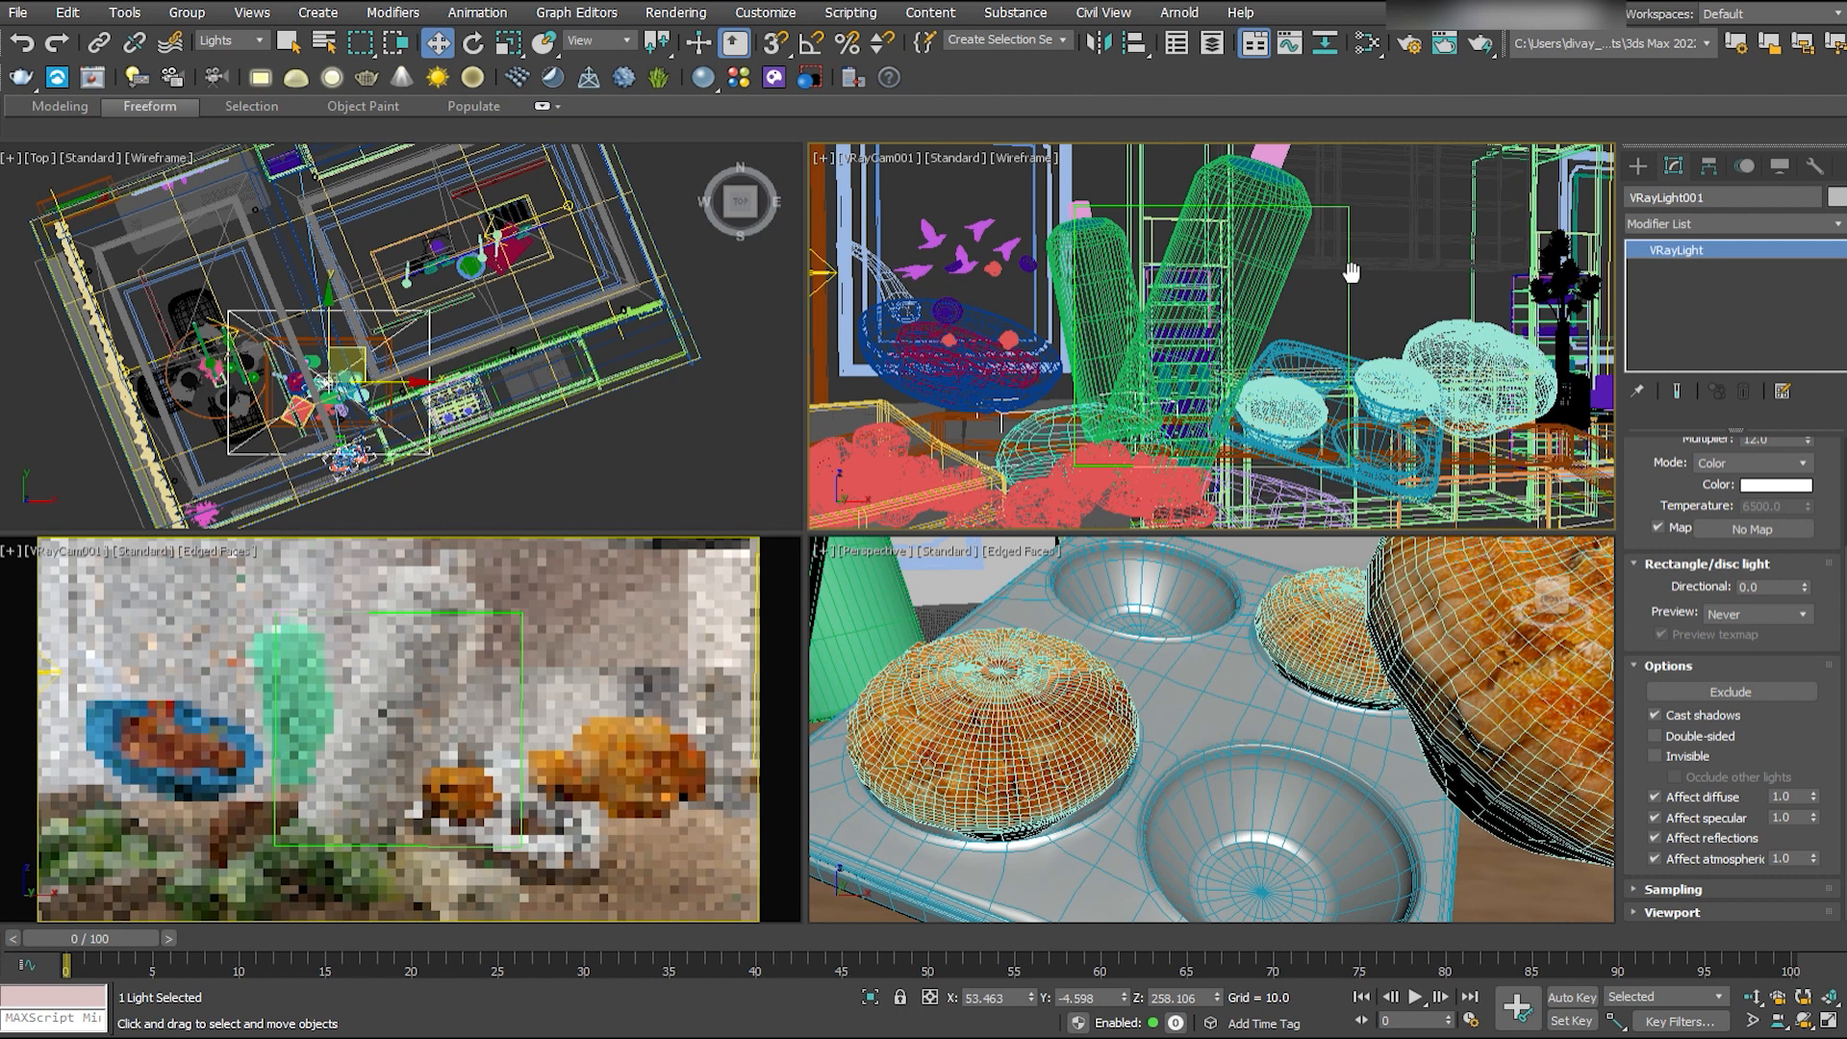
- Raise the light above the food table to Z 272.37 and save the scene
middle_click(1279, 569)
key("z")
key("F3")
scroll(1279, 571, "down", 4)
middle_click_drag(1220, 736, 1202, 674, "alt")
left_click_drag(1203, 674, 1203, 678)
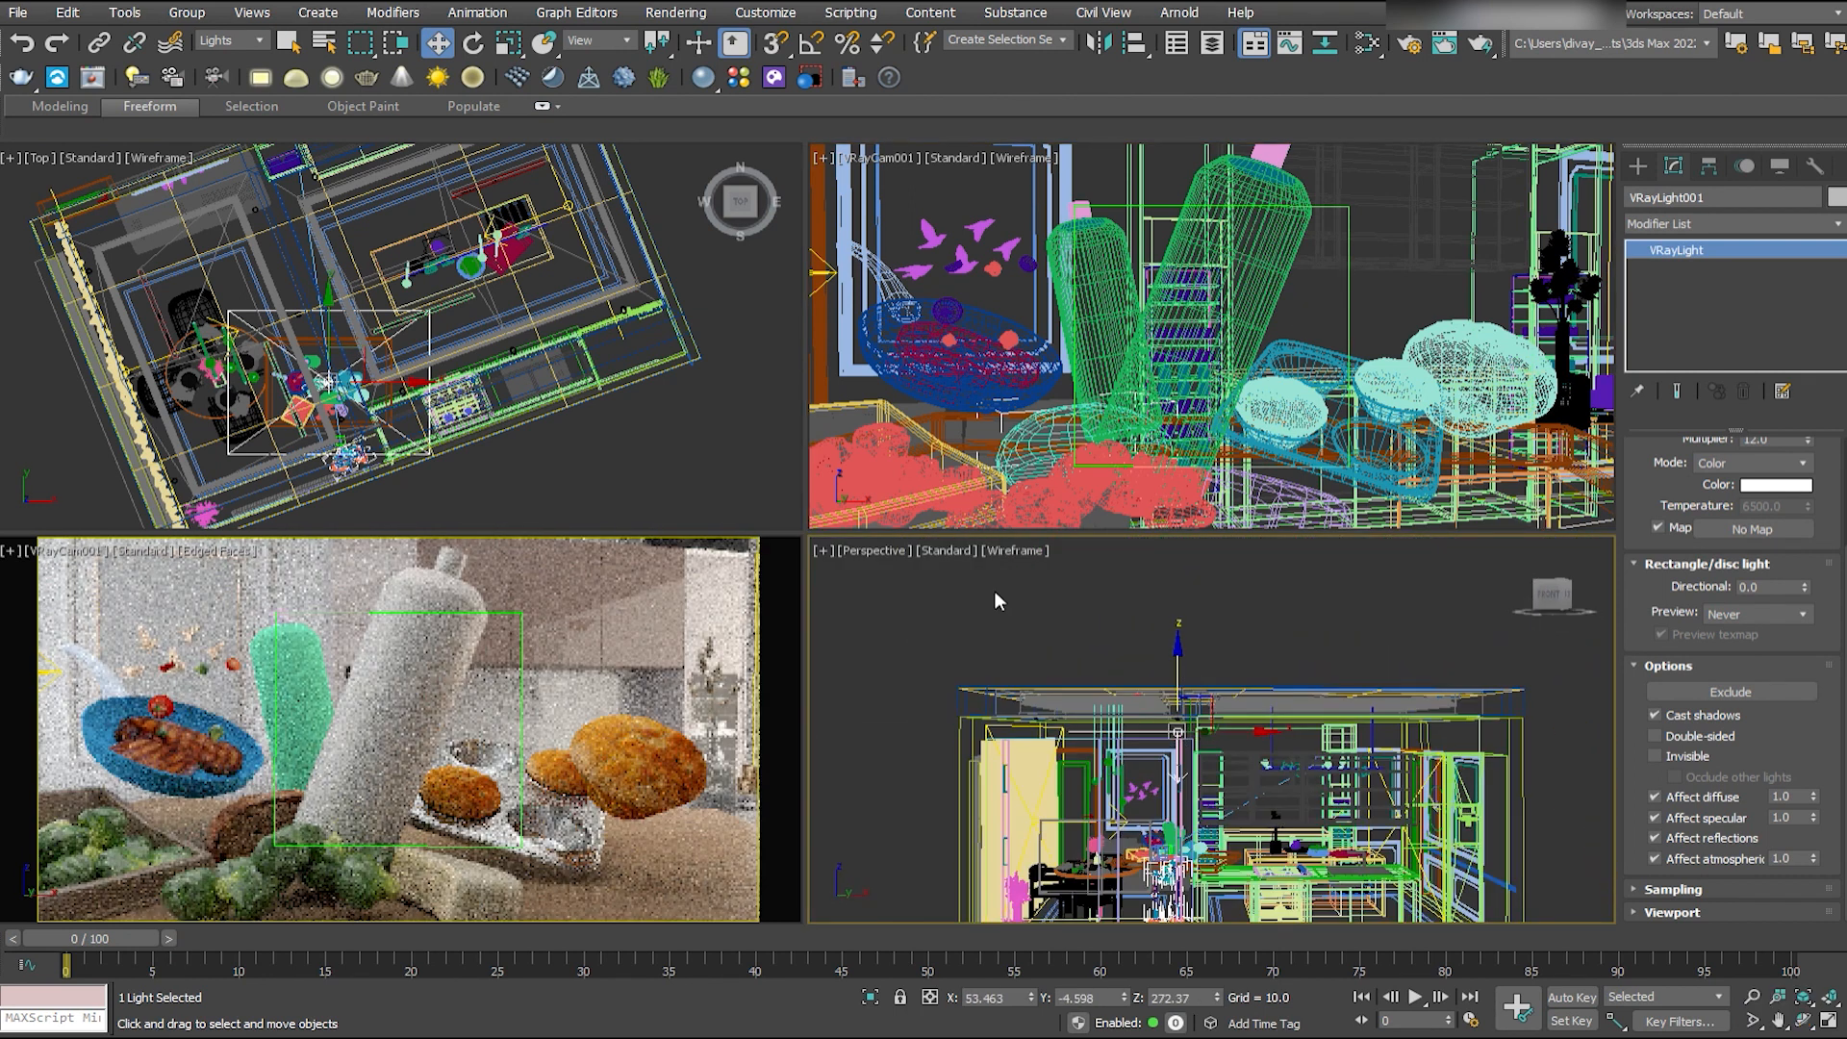
middle_click(421, 656)
key("ctrl+s")
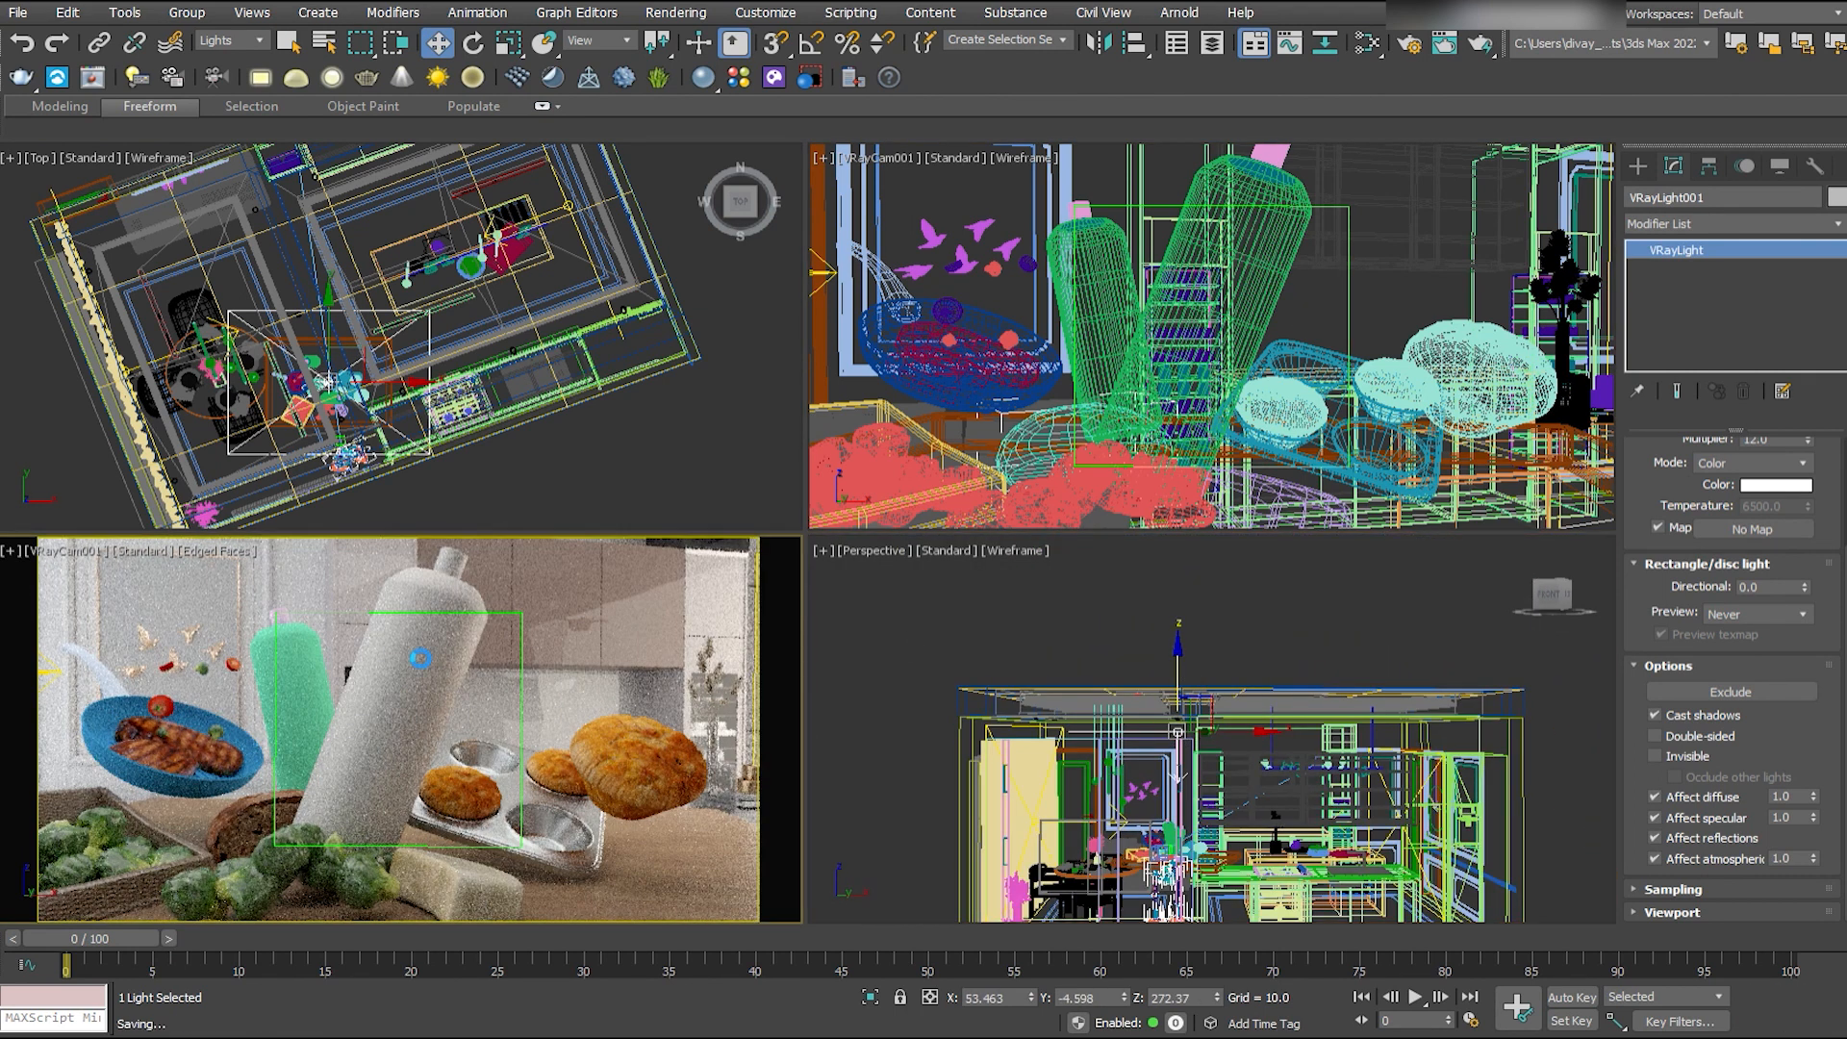
- Access the body of the large leaning spray bottle and select its cylindrical side polygons below the shoulder
scroll(223, 42, "up", 3)
left_click(413, 673)
middle_click(1039, 768)
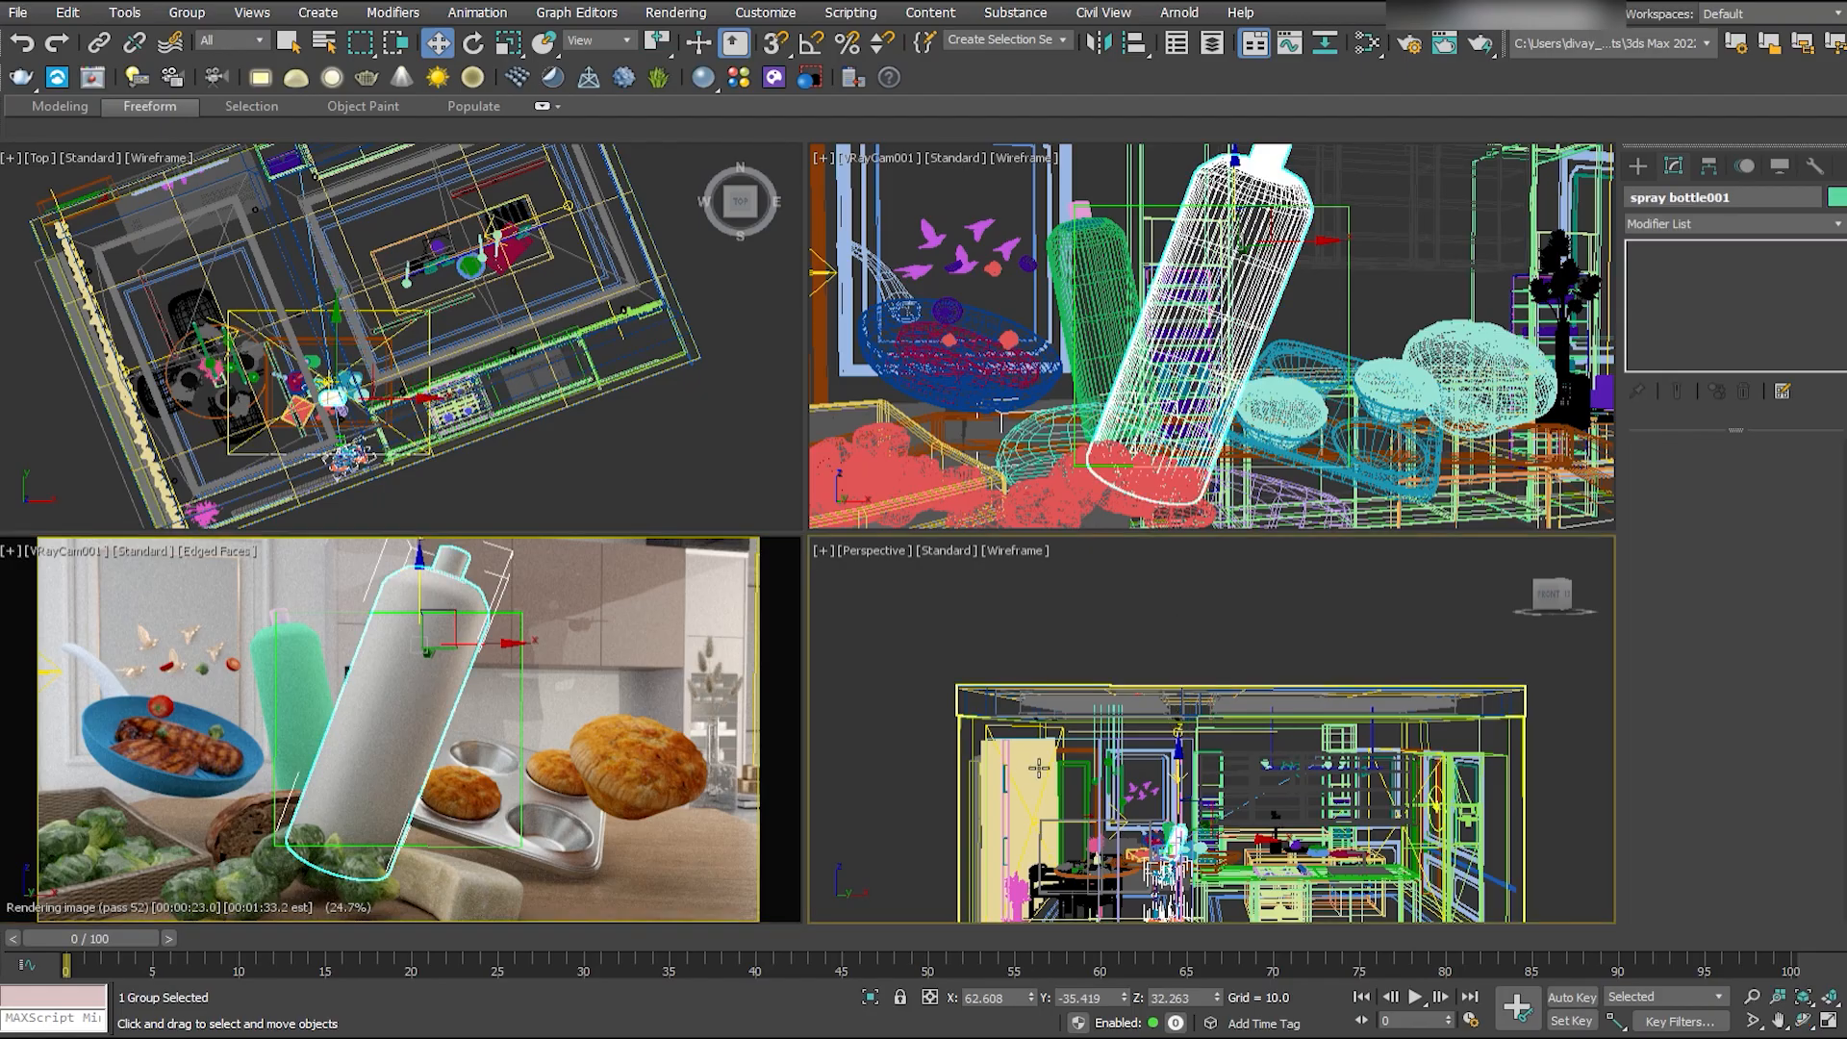
key("alt+w")
key("z")
key("F3")
middle_click_drag(975, 700, 1007, 727, "alt")
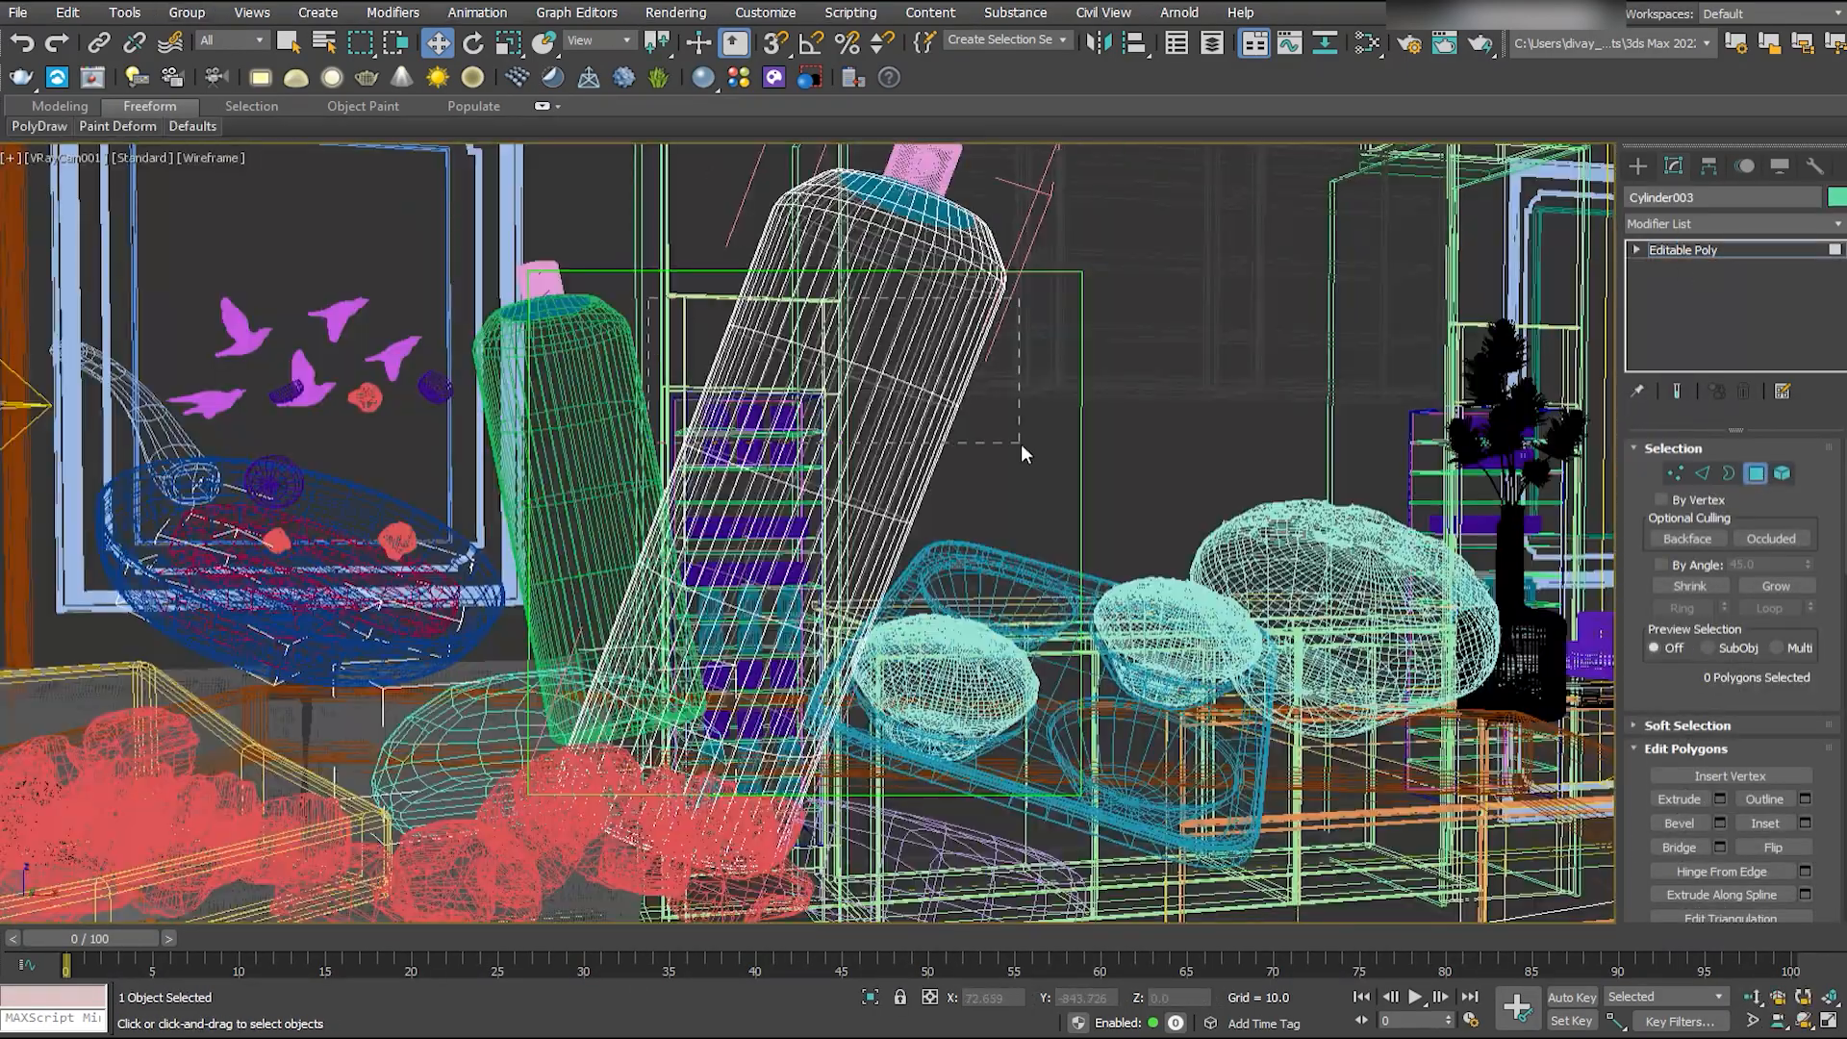
left_click_drag(1020, 443, 1022, 444)
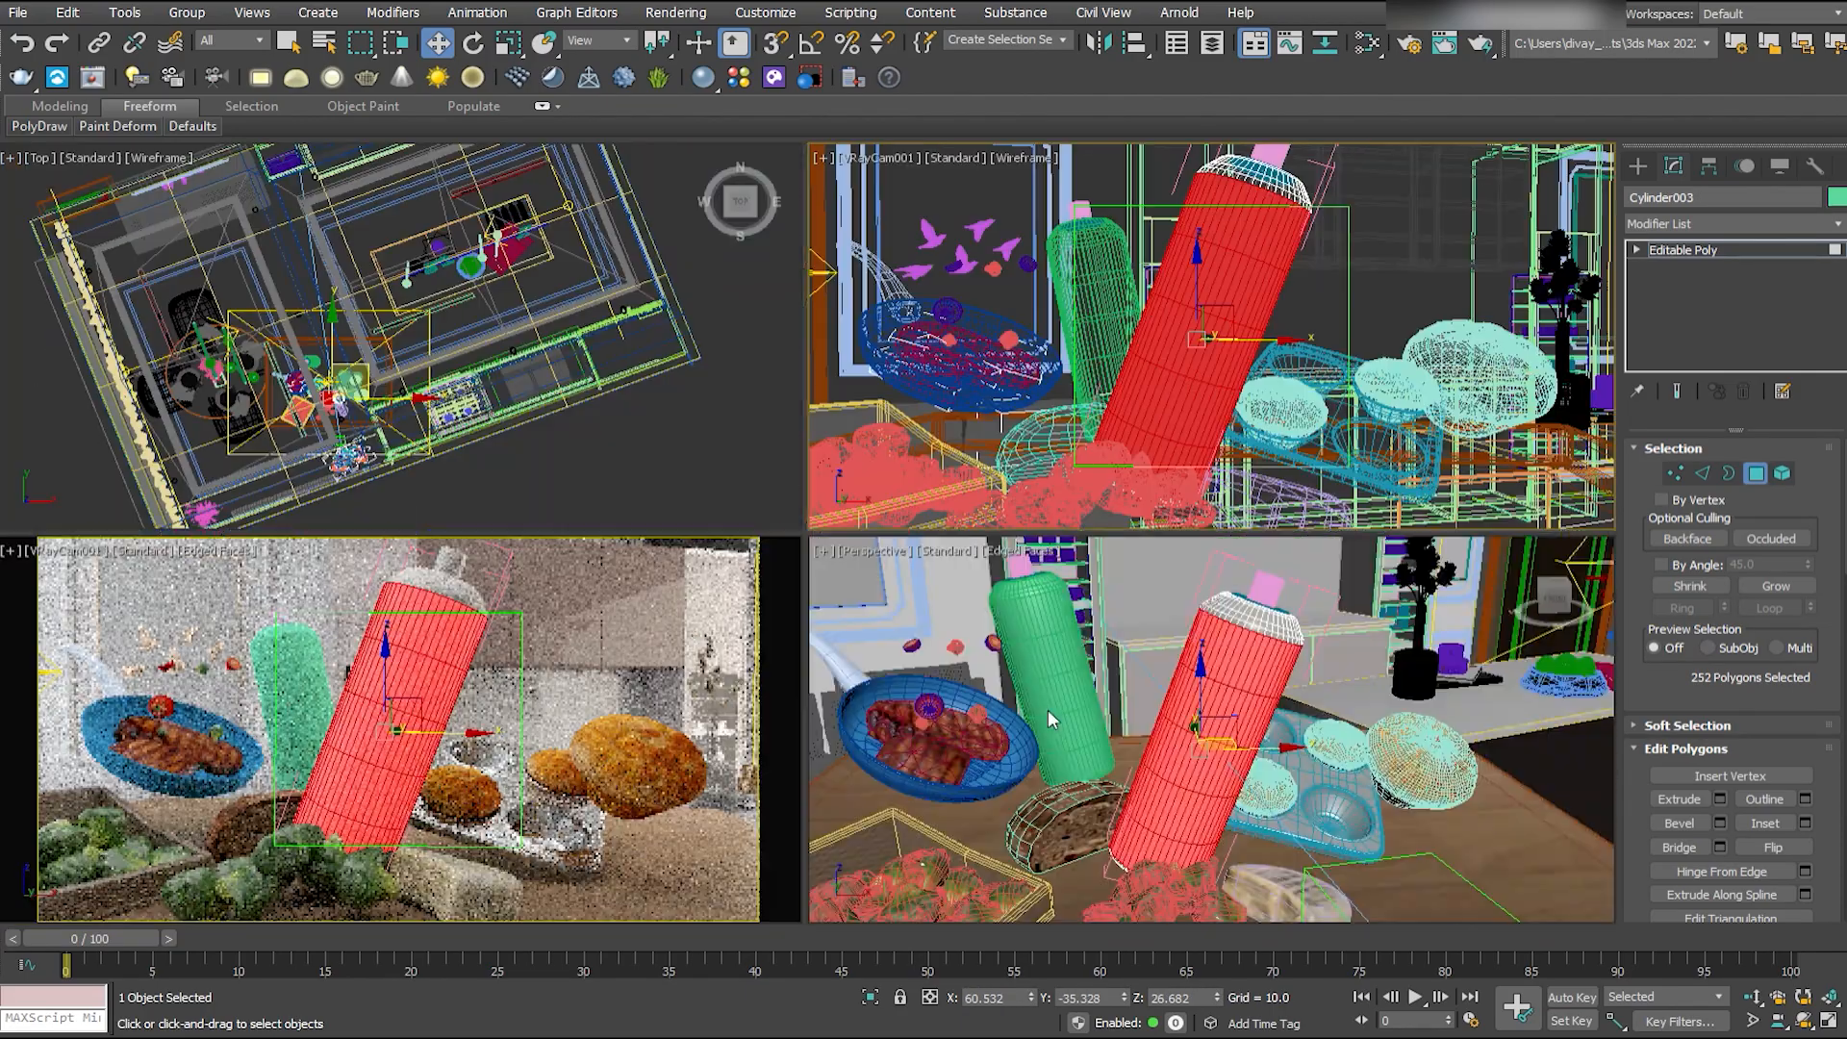
key("alt+w")
mouse_move(951, 668)
middle_mouse_down("alt")
mouse_move(994, 577)
mouse_move(895, 563)
middle_mouse_up("alt")
- Apply the Orange Bake label material to the bottle's selected side polygons and preview it in the camera view
key("m")
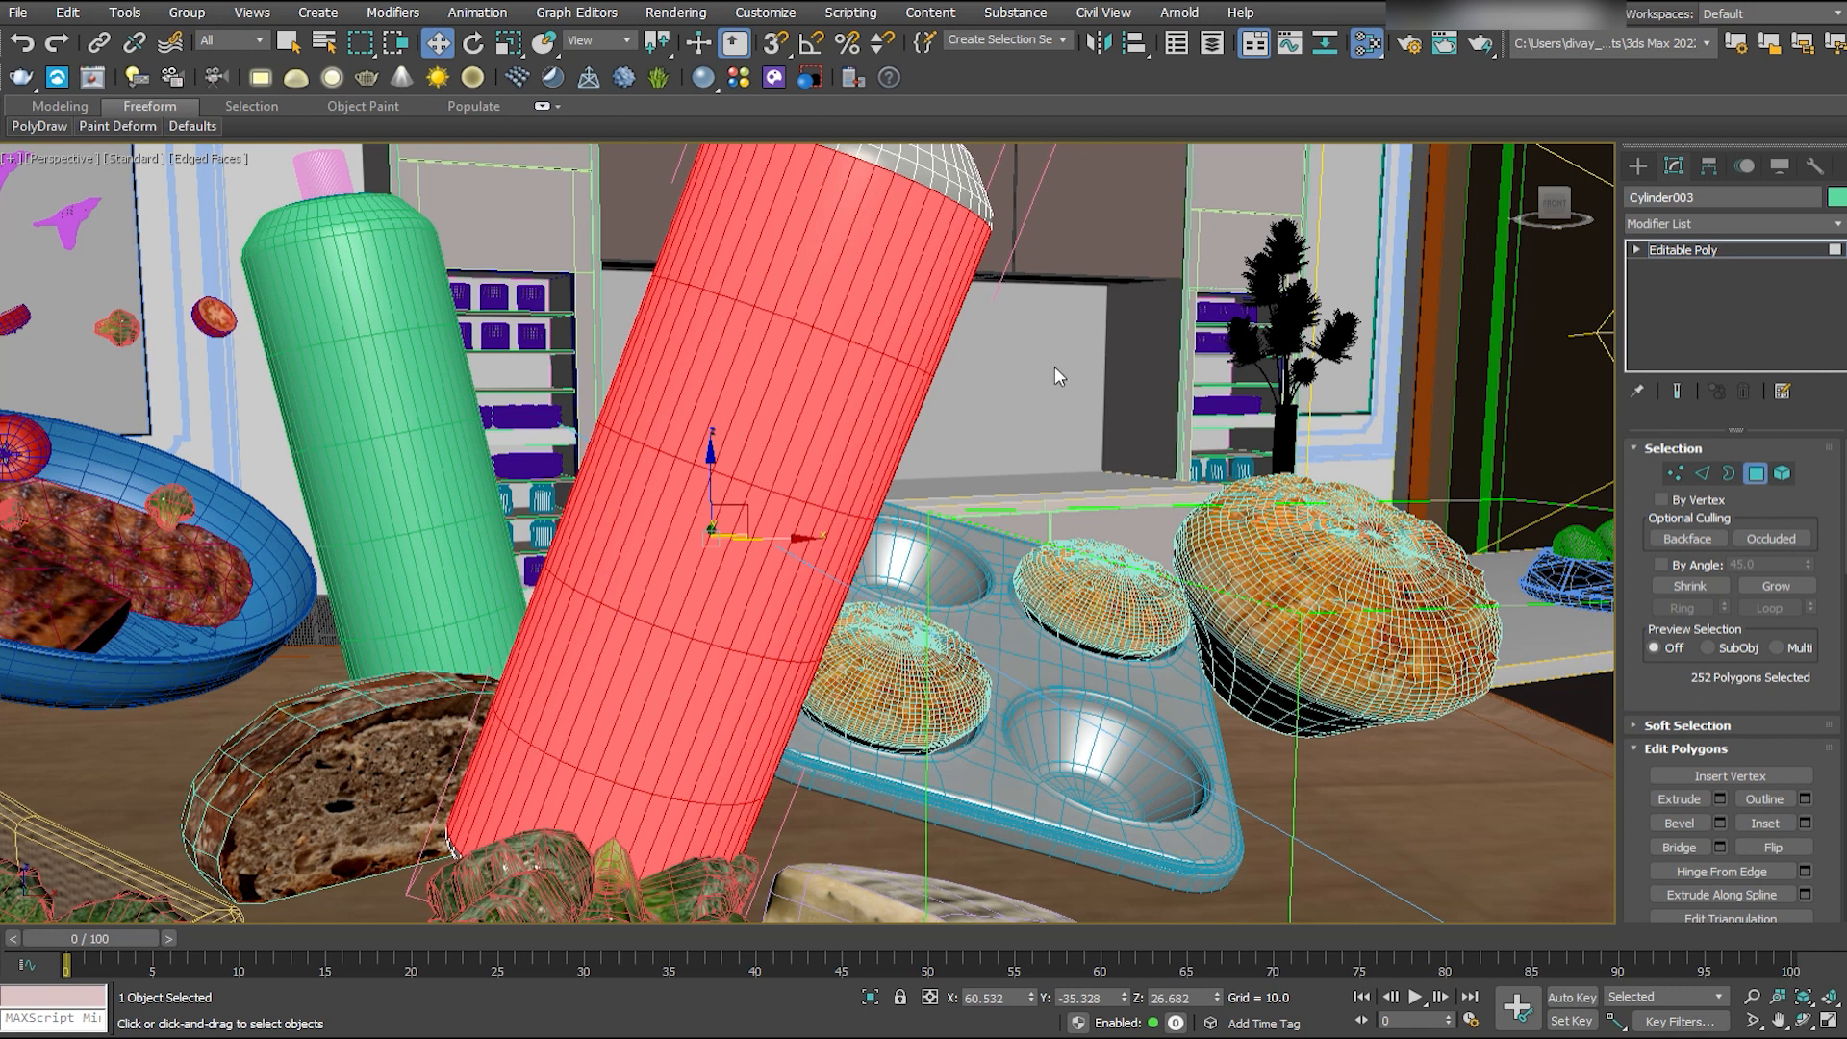
key("k")
key("j")
mouse_move(679, 398)
middle_mouse_down()
mouse_move(420, 399)
mouse_move(496, 398)
middle_mouse_up()
key("F2")
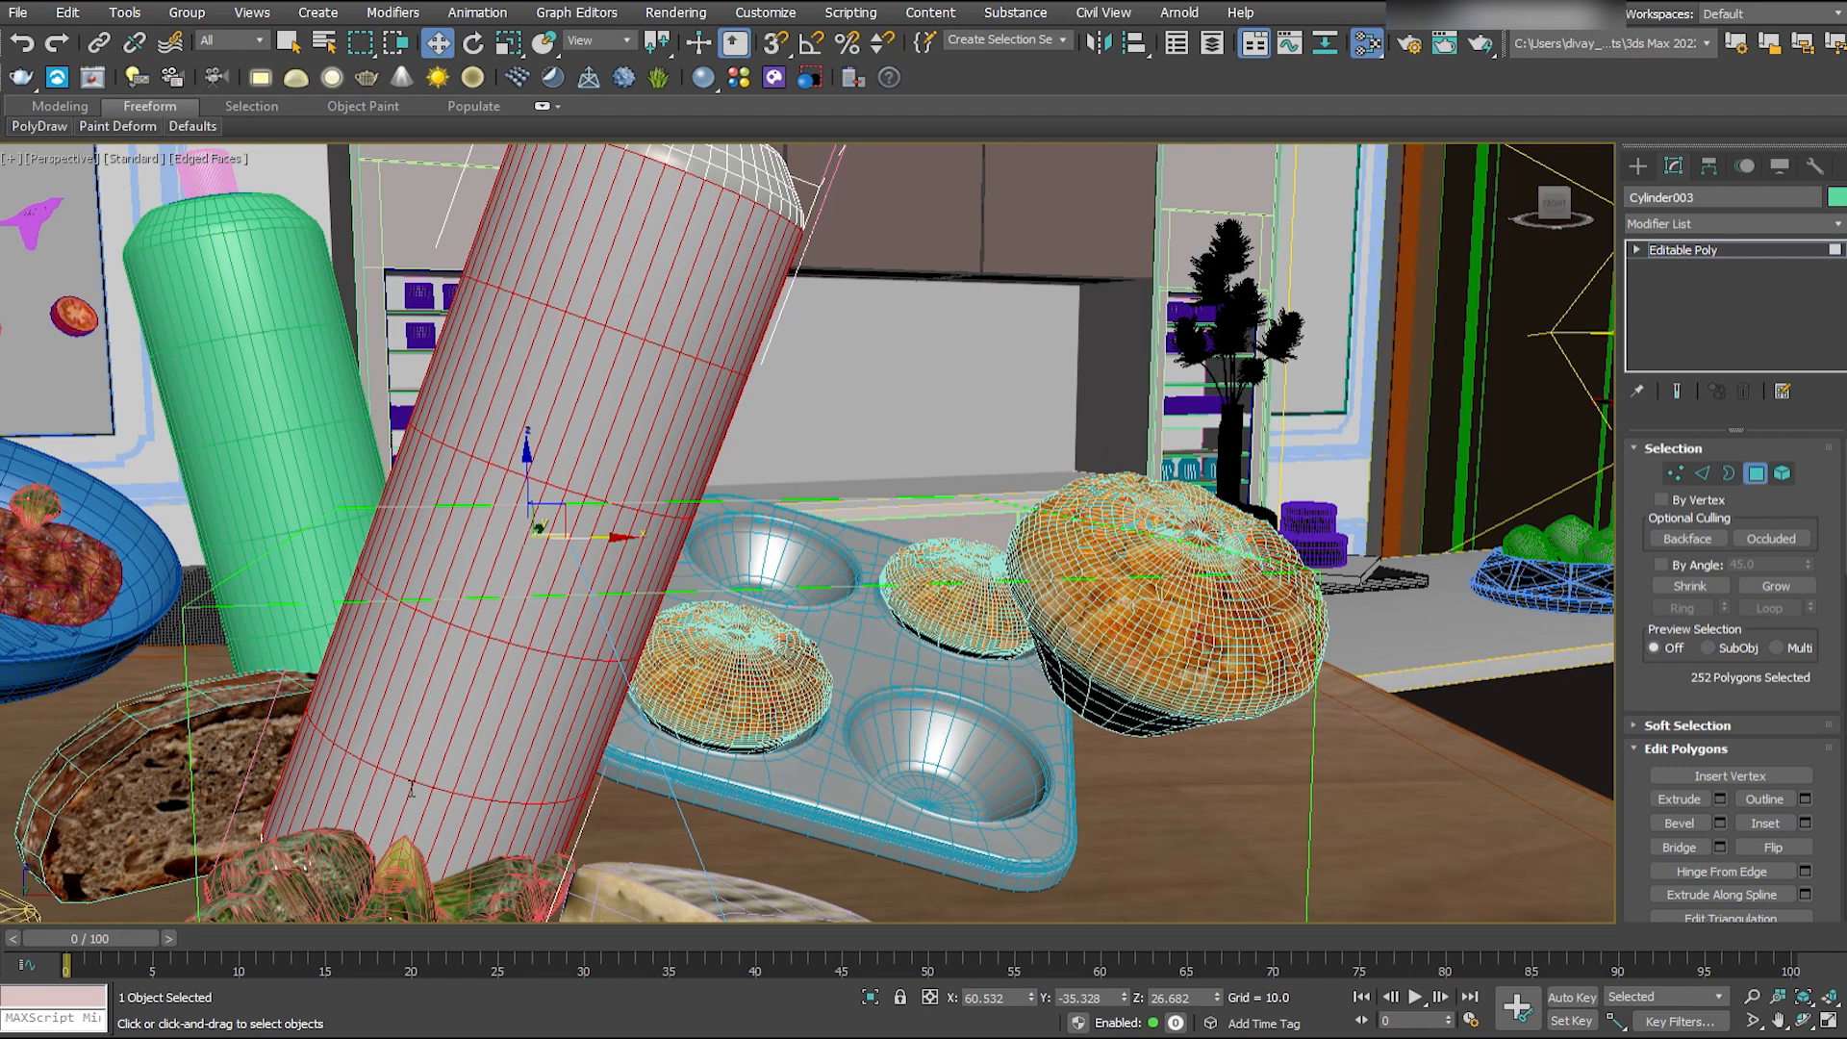
middle_click_drag(736, 635, 823, 683, "alt")
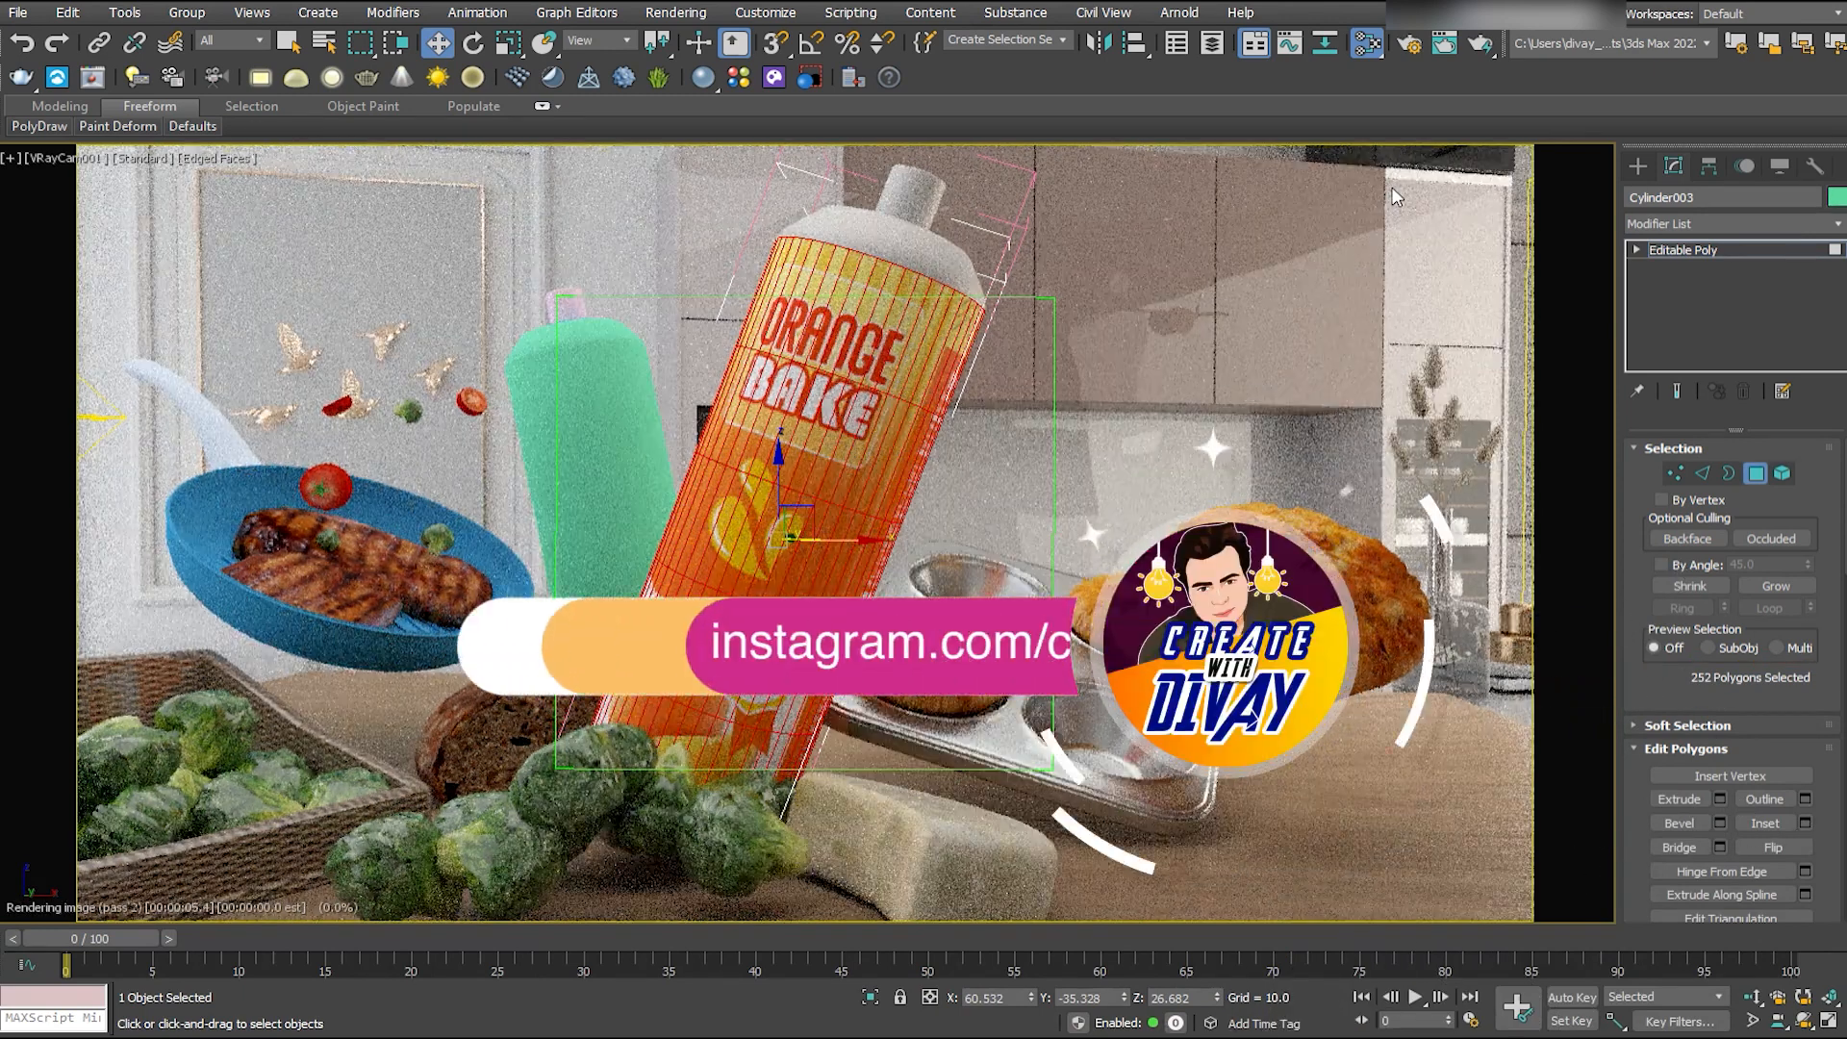
left_click(1683, 250)
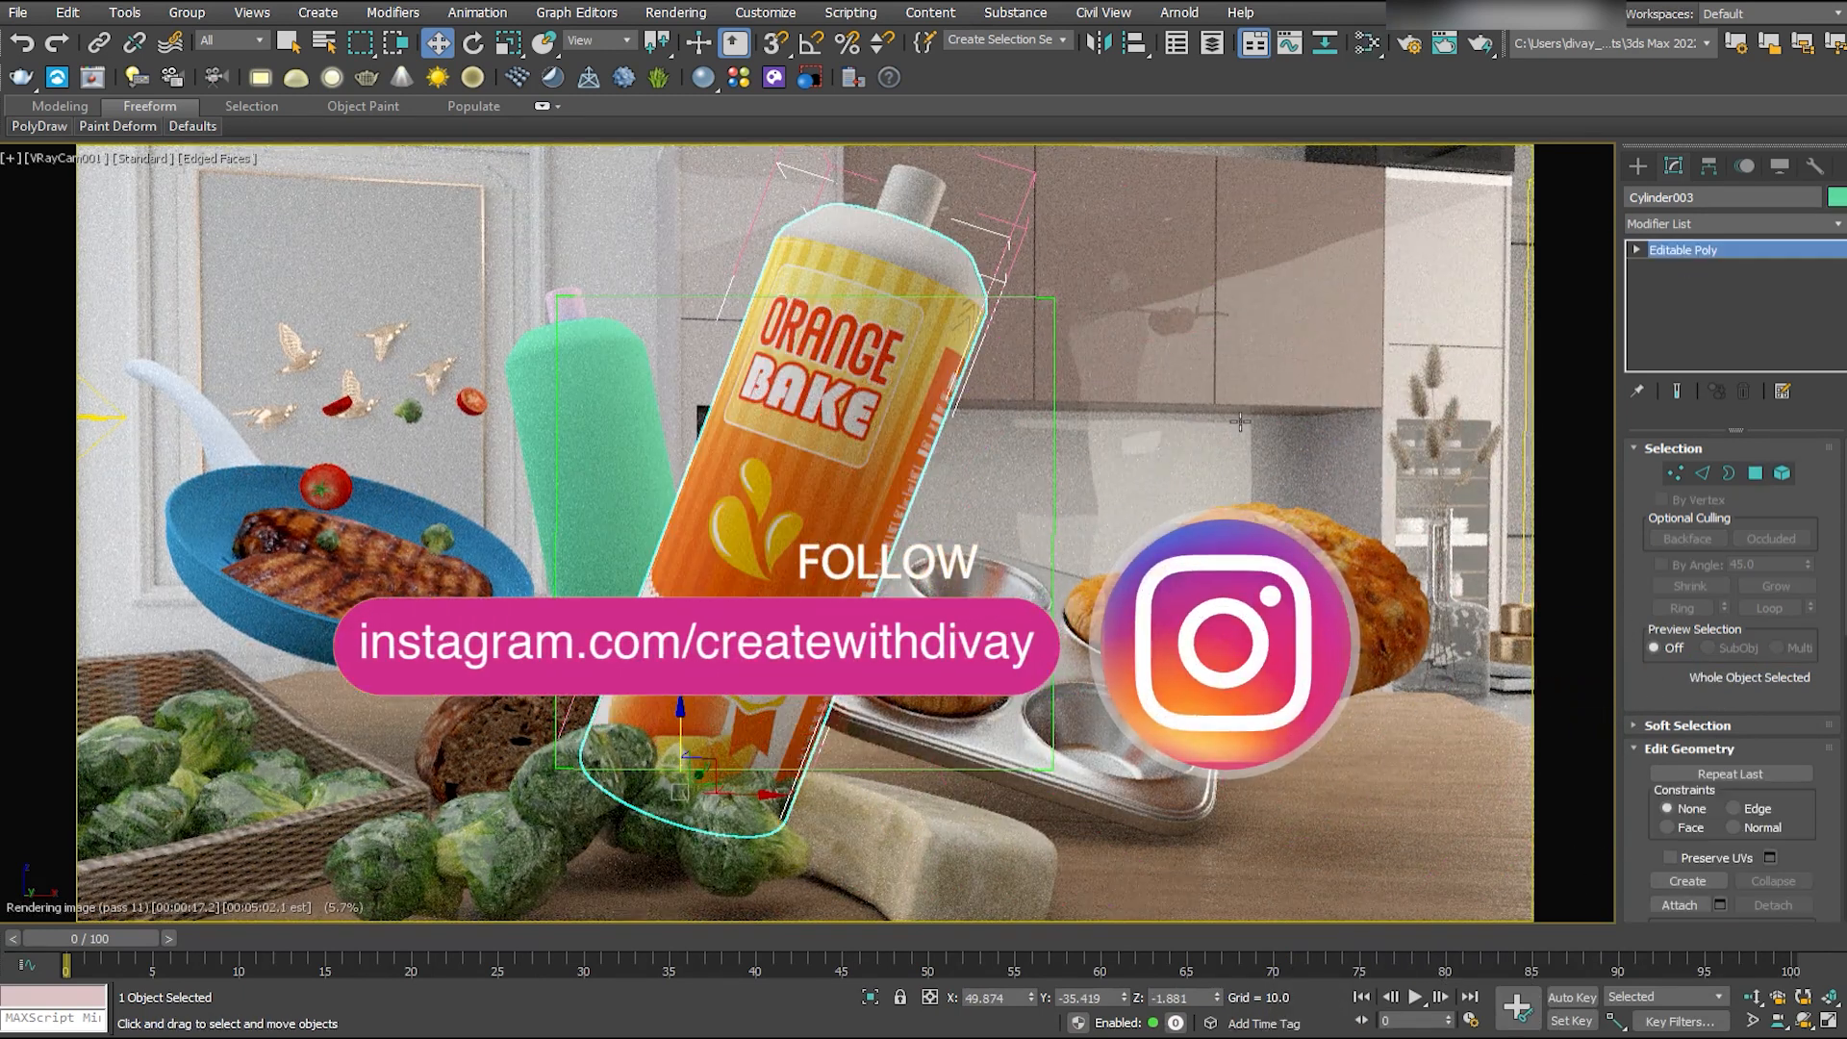
key("4")
key("ctrl+a")
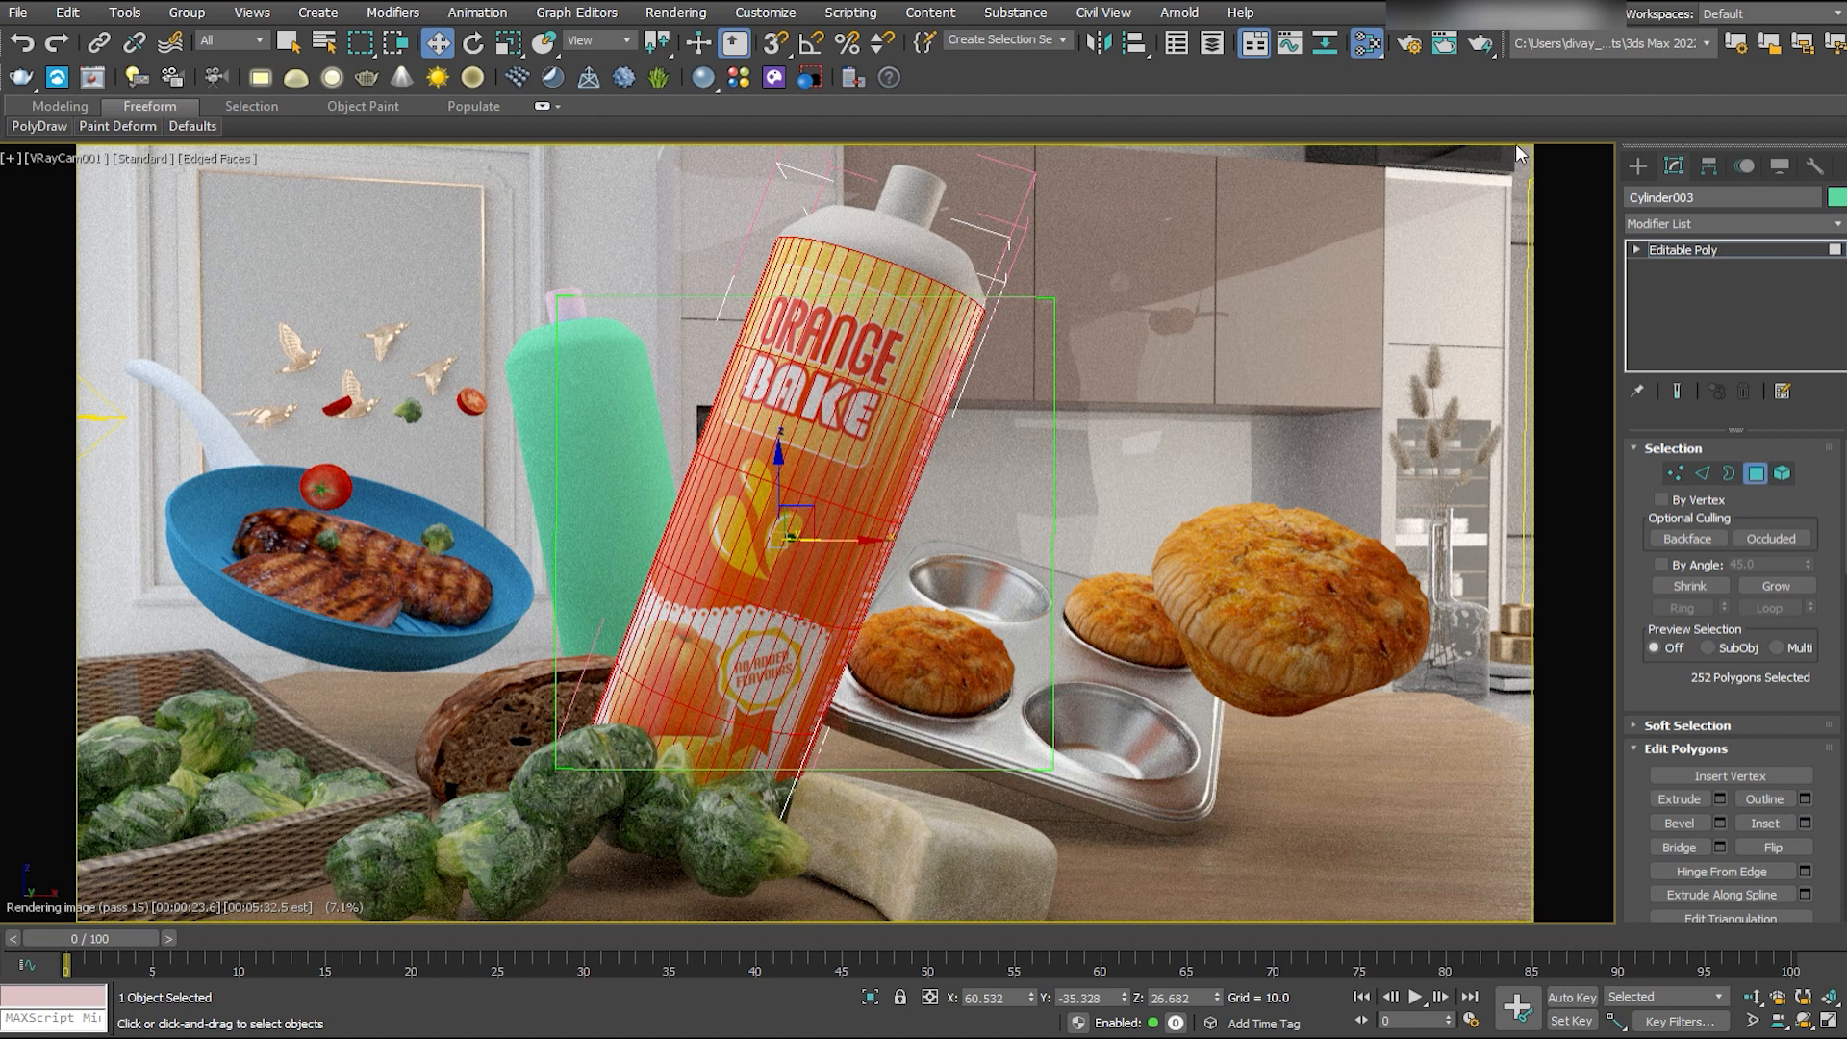
left_click(1693, 250)
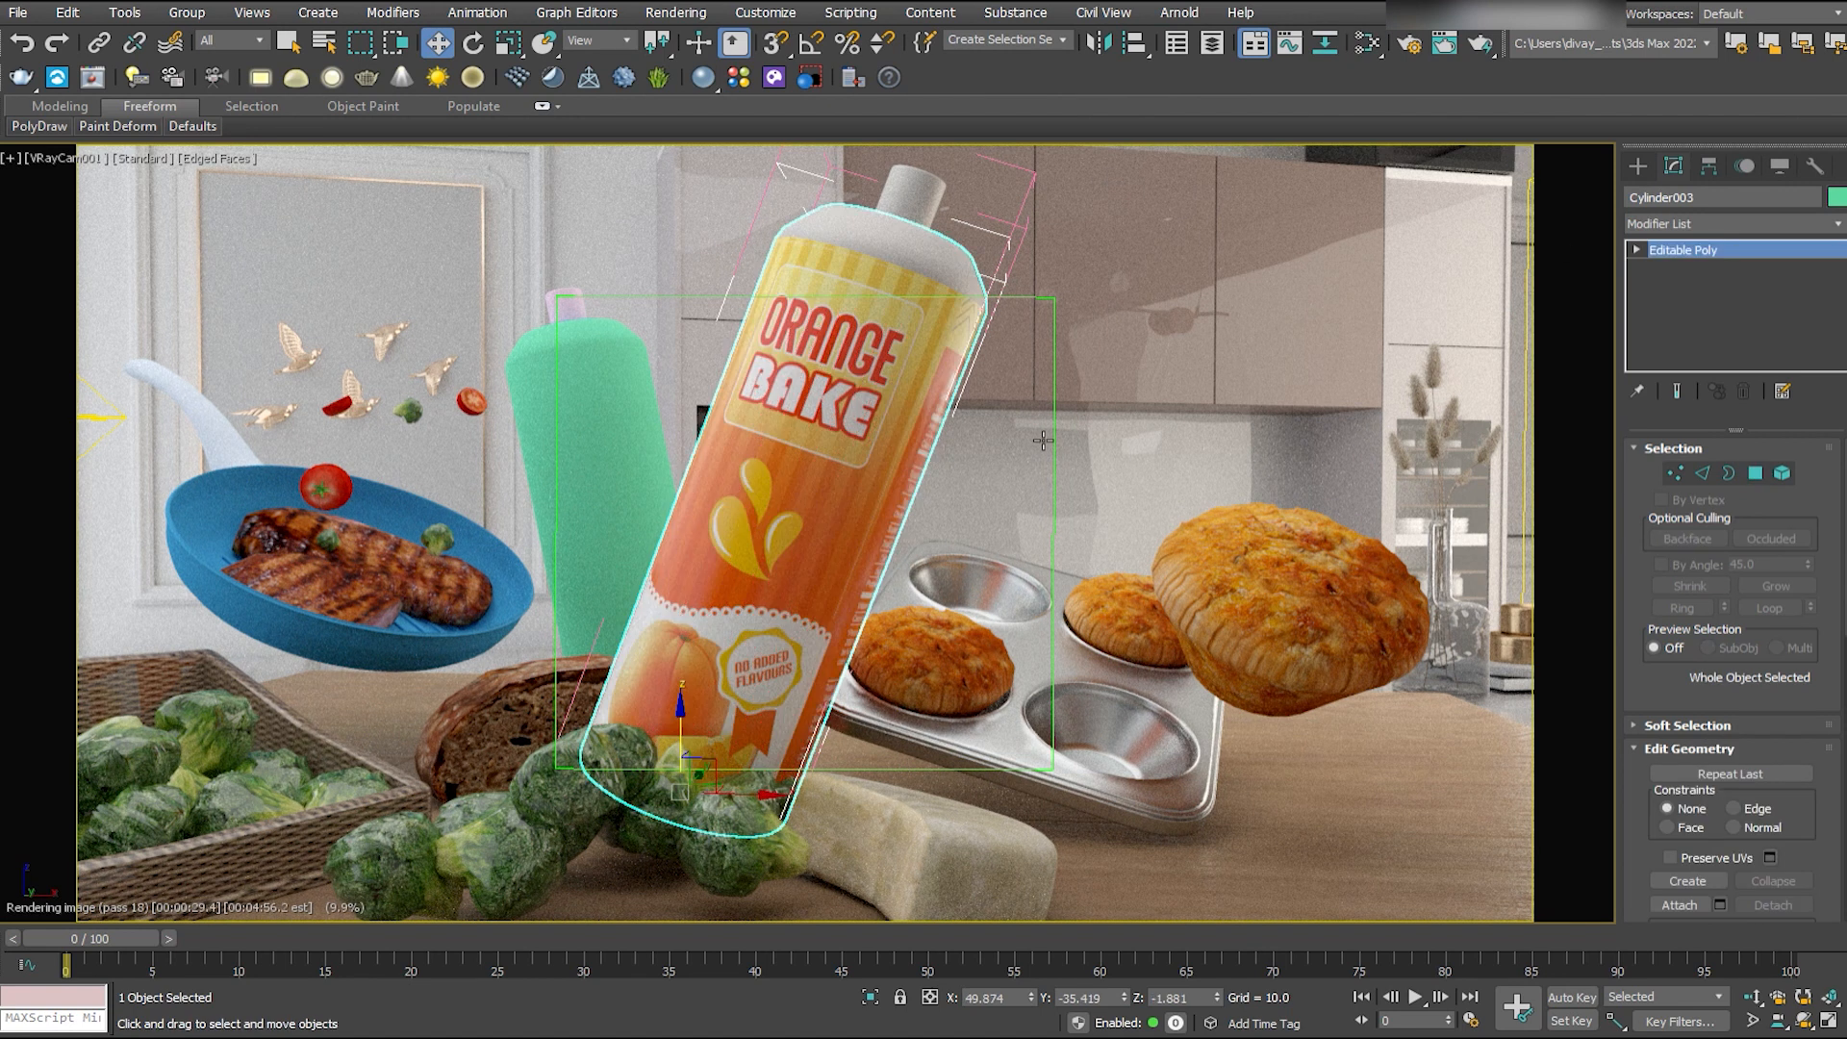
- Invert the bottle body's polygon selection and apply a white material to the shoulder polygons
left_click(1755, 473)
key("ctrl+i")
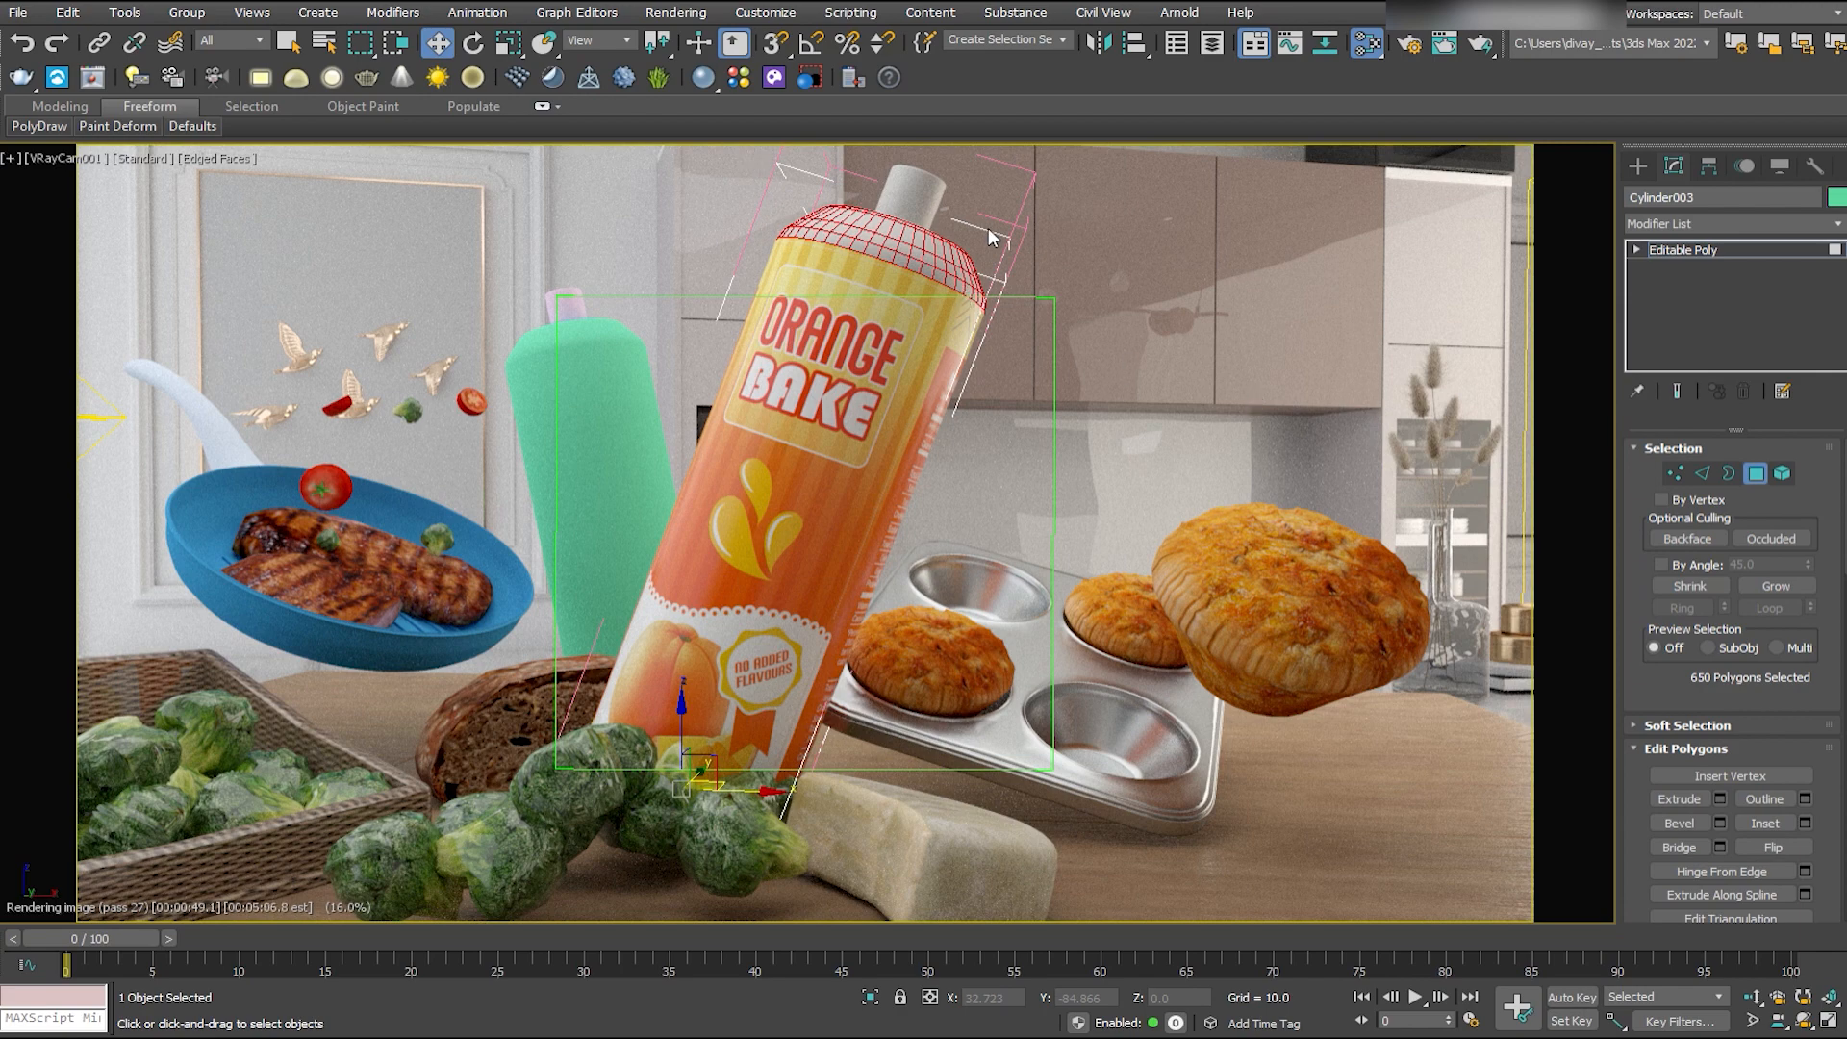
key("k")
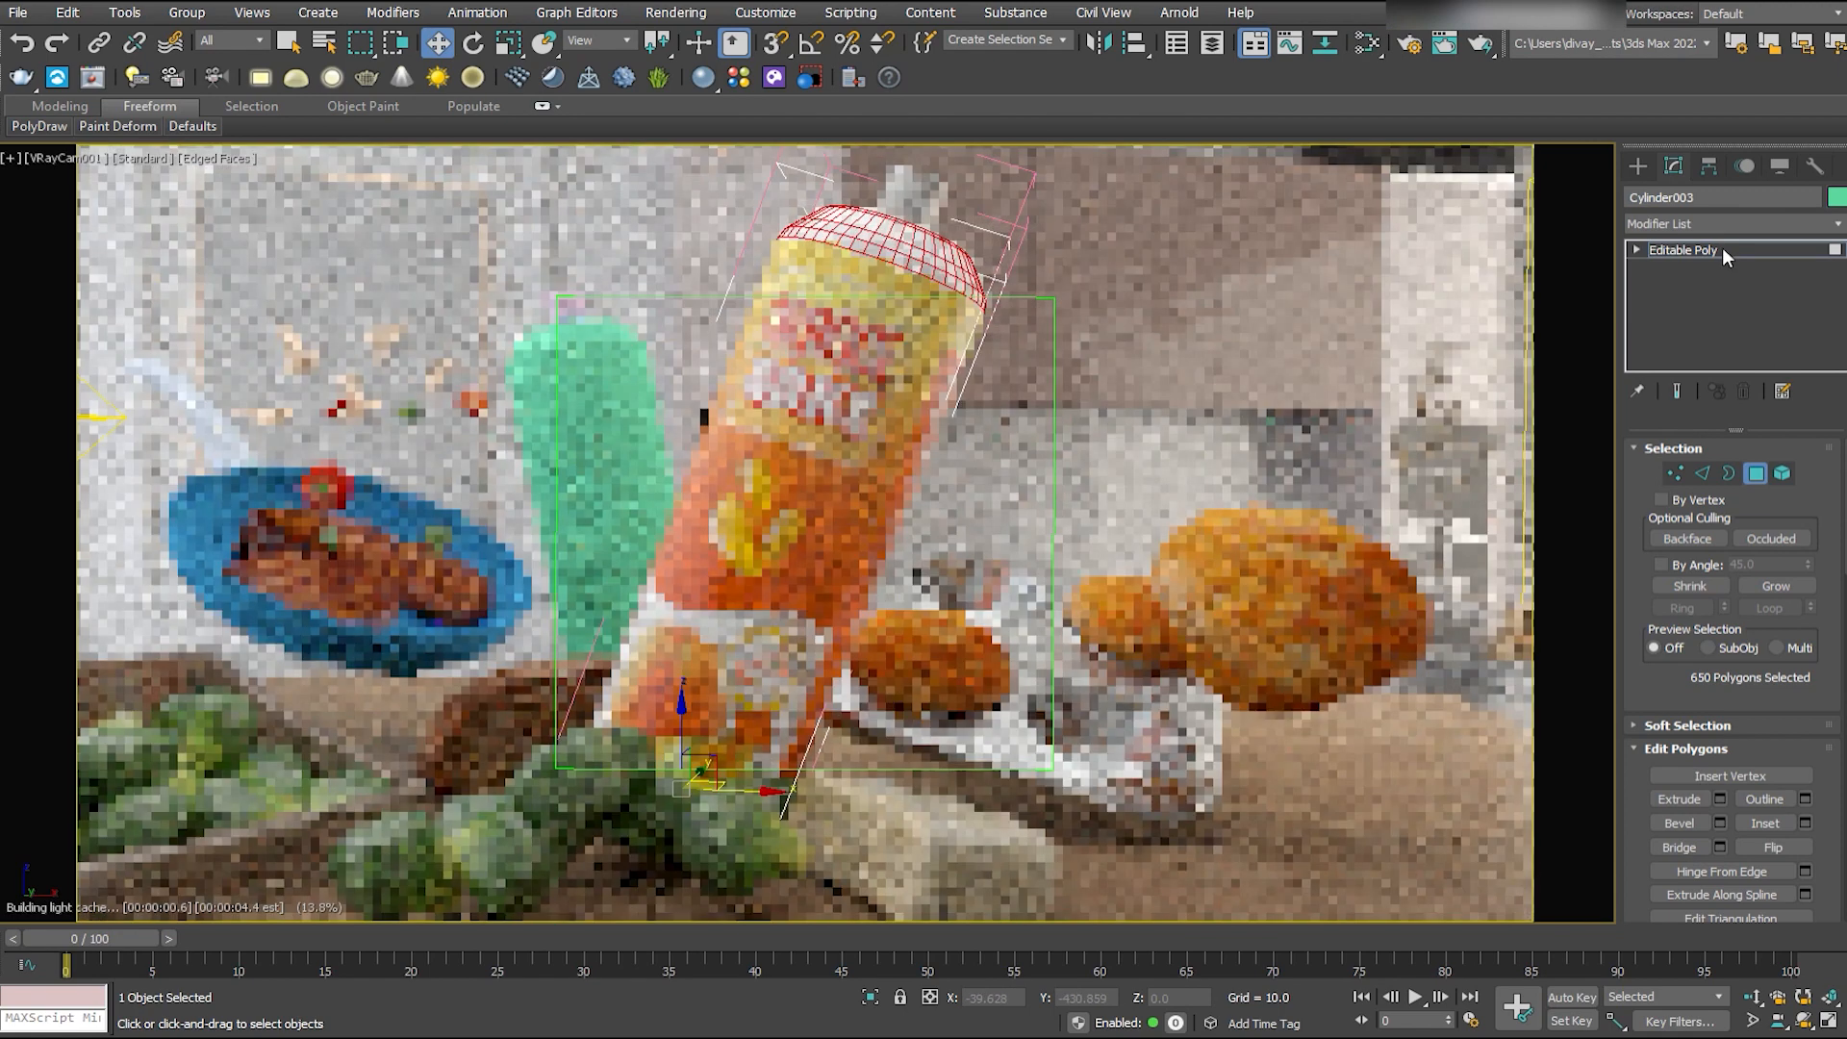
left_click(1722, 249)
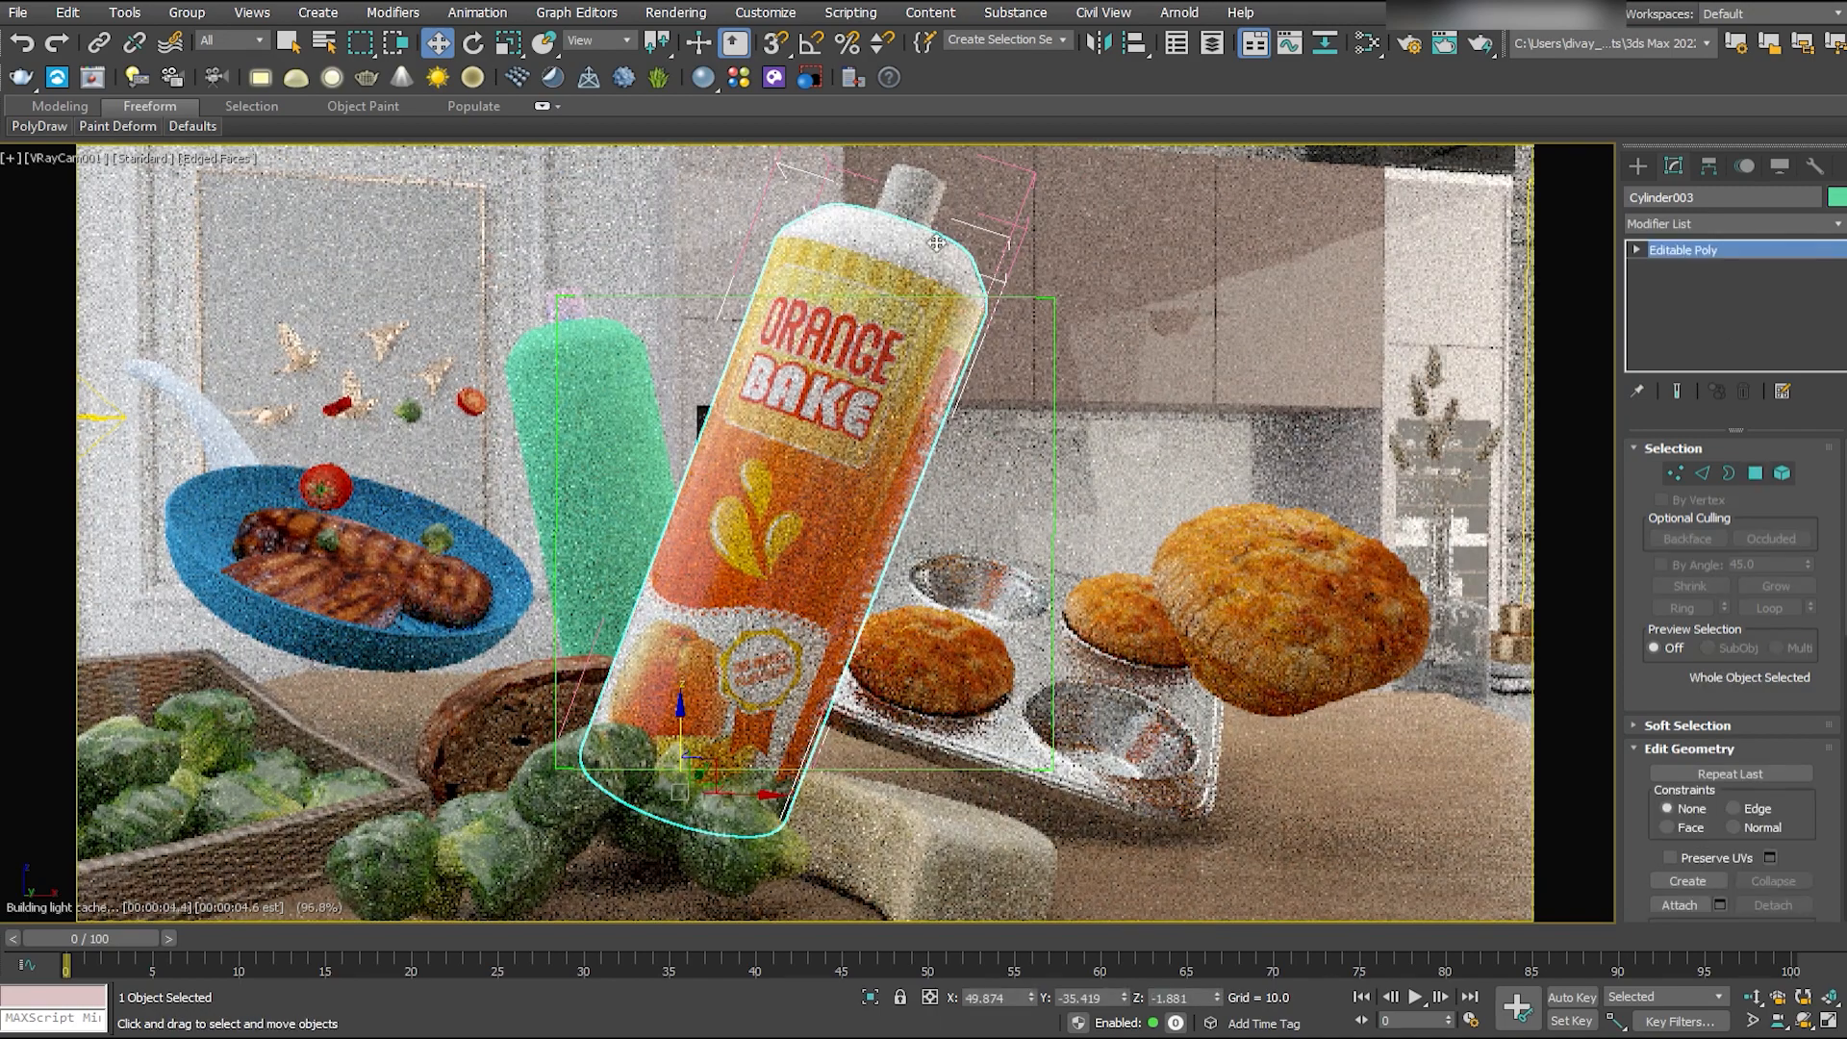
- Select the spray nozzle on top of the labelled bottle and apply an off-white material to it
key("alt+w")
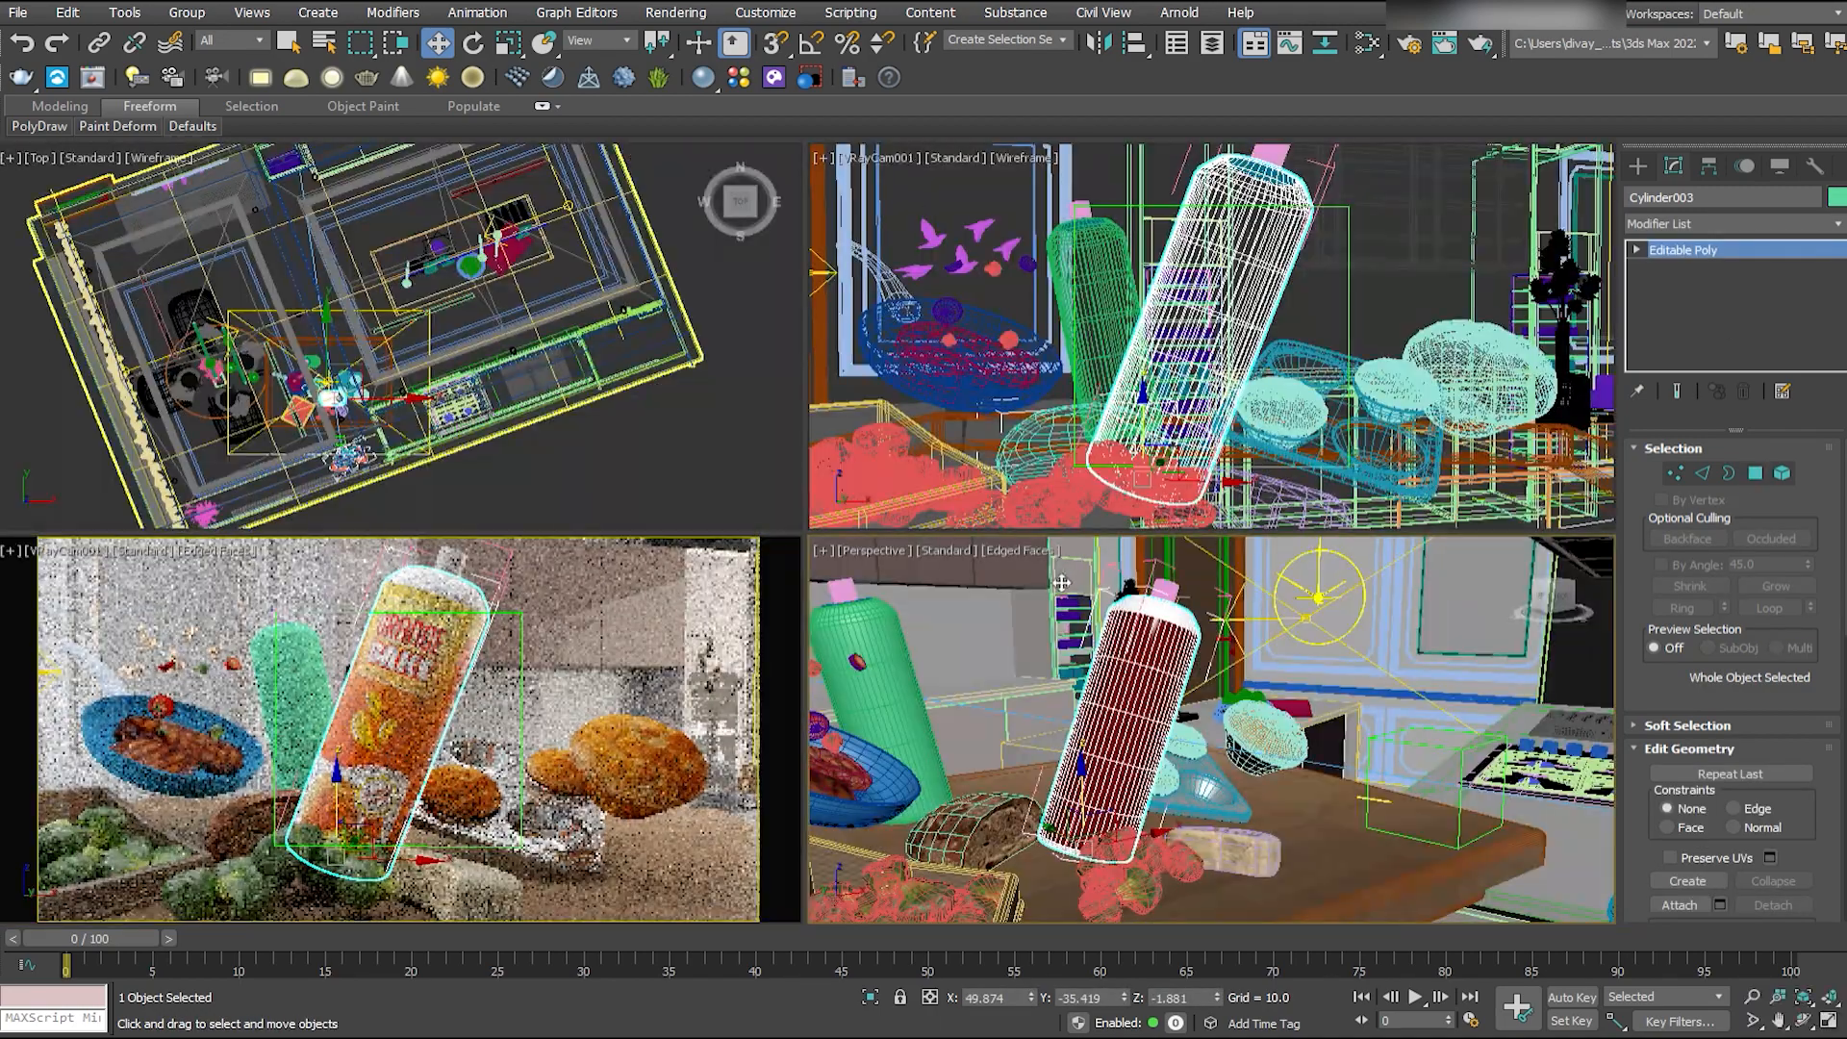
key("z")
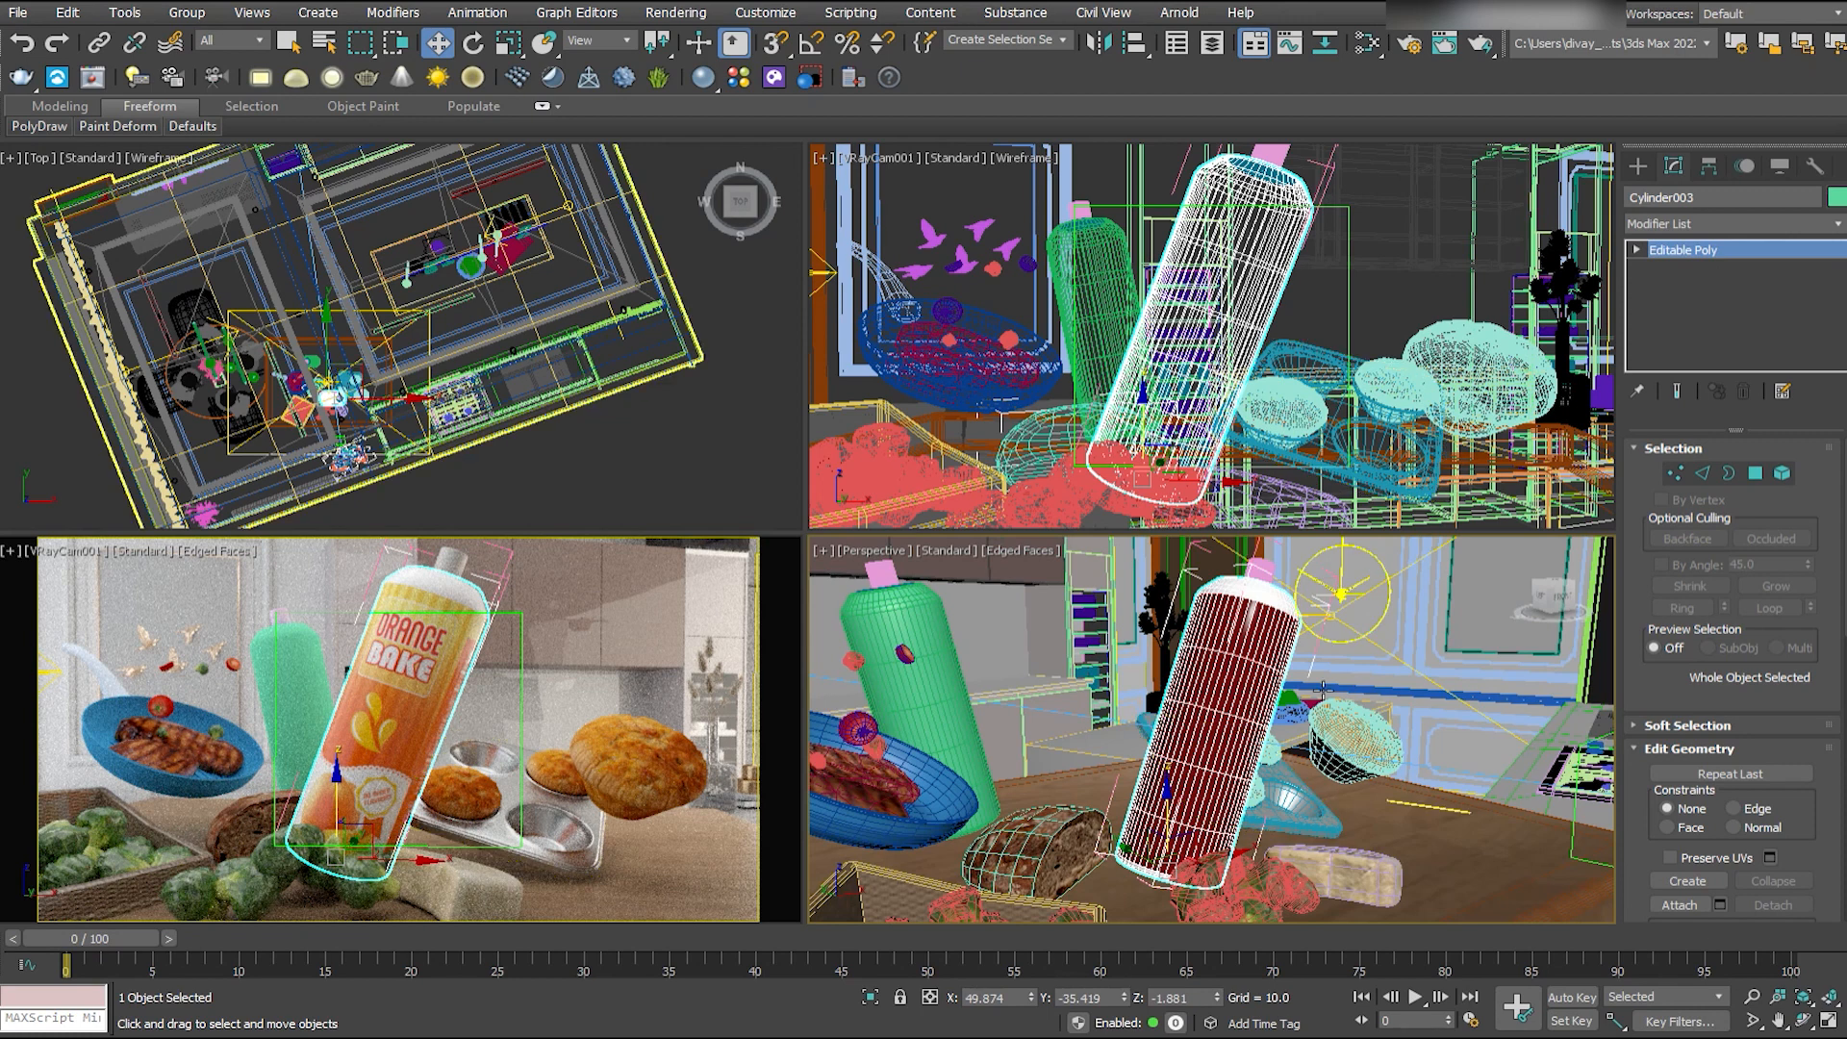
middle_click_drag(1279, 706, 1180, 706, "alt")
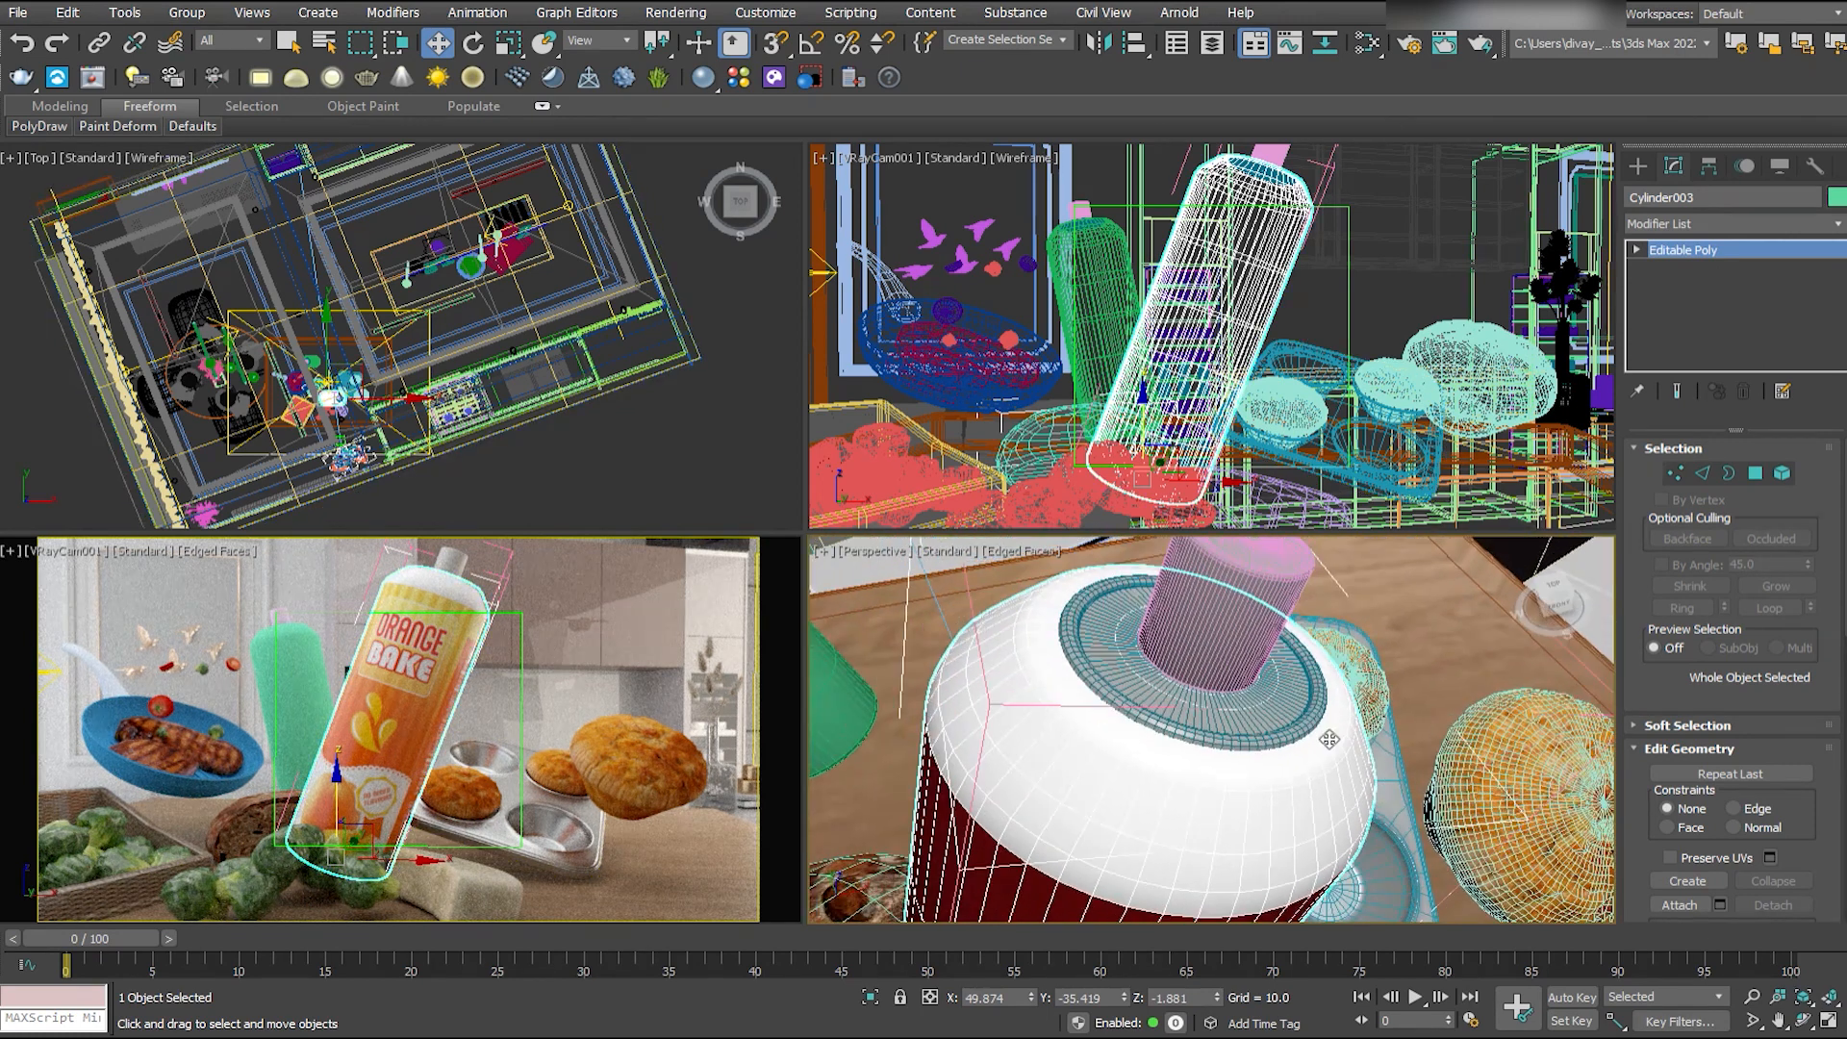
left_click(1180, 706)
key("alt+w")
middle_click_drag(890, 589, 794, 583)
left_click(1367, 44)
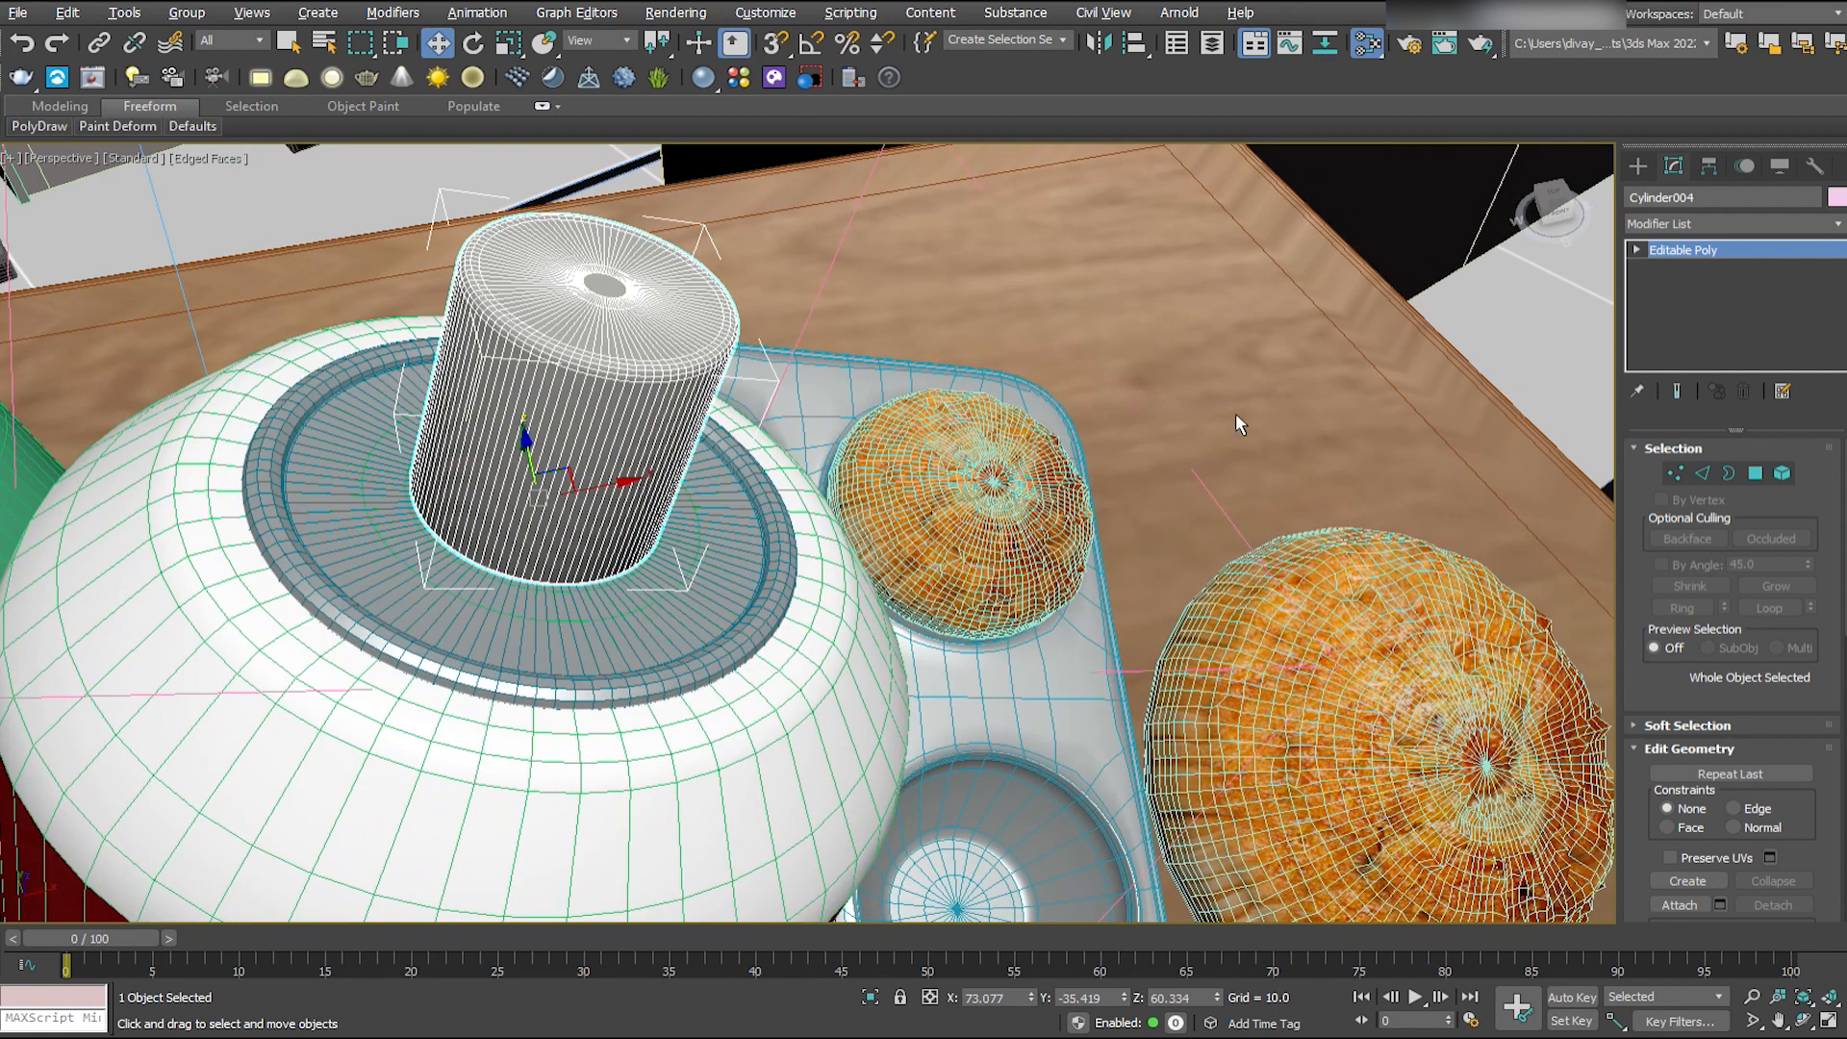
key("z")
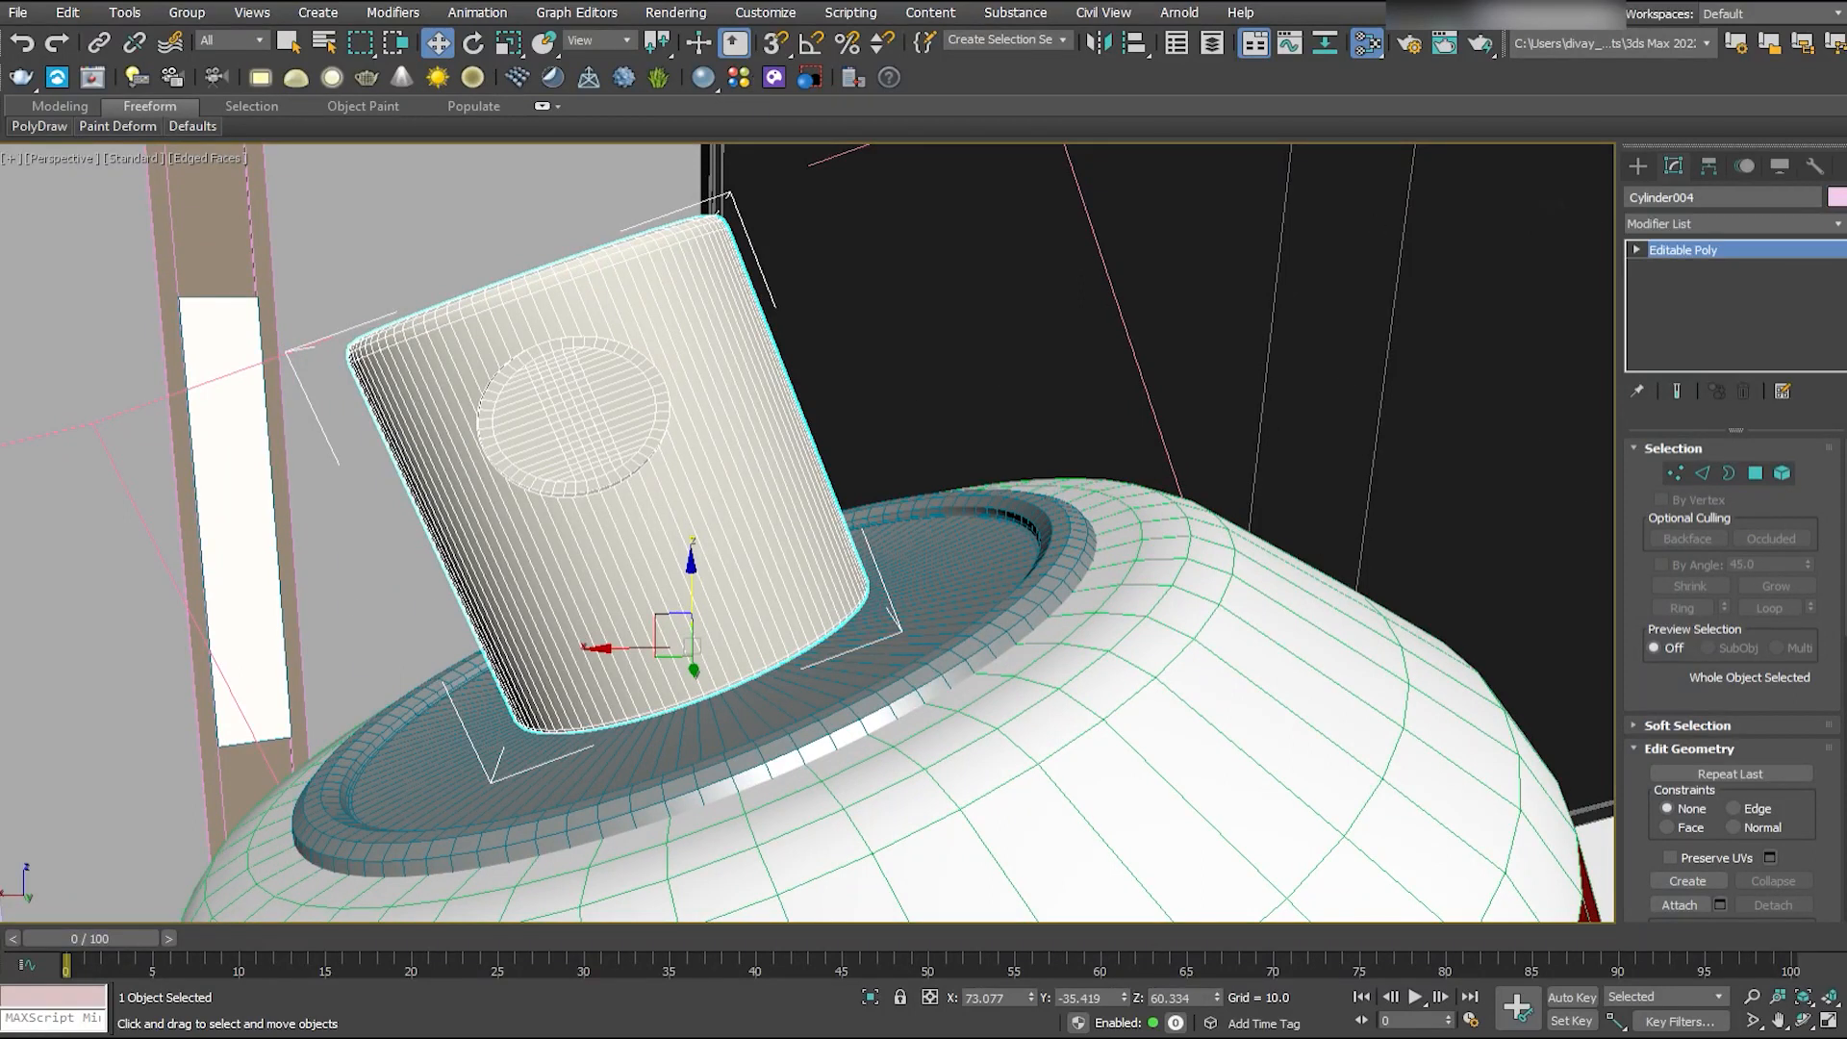
- Select all the polygons of the round recessed face on the spray nozzle's side, adding the missed center and rim faces
left_click(1756, 473)
scroll(461, 453, "up", 5)
left_click(710, 388)
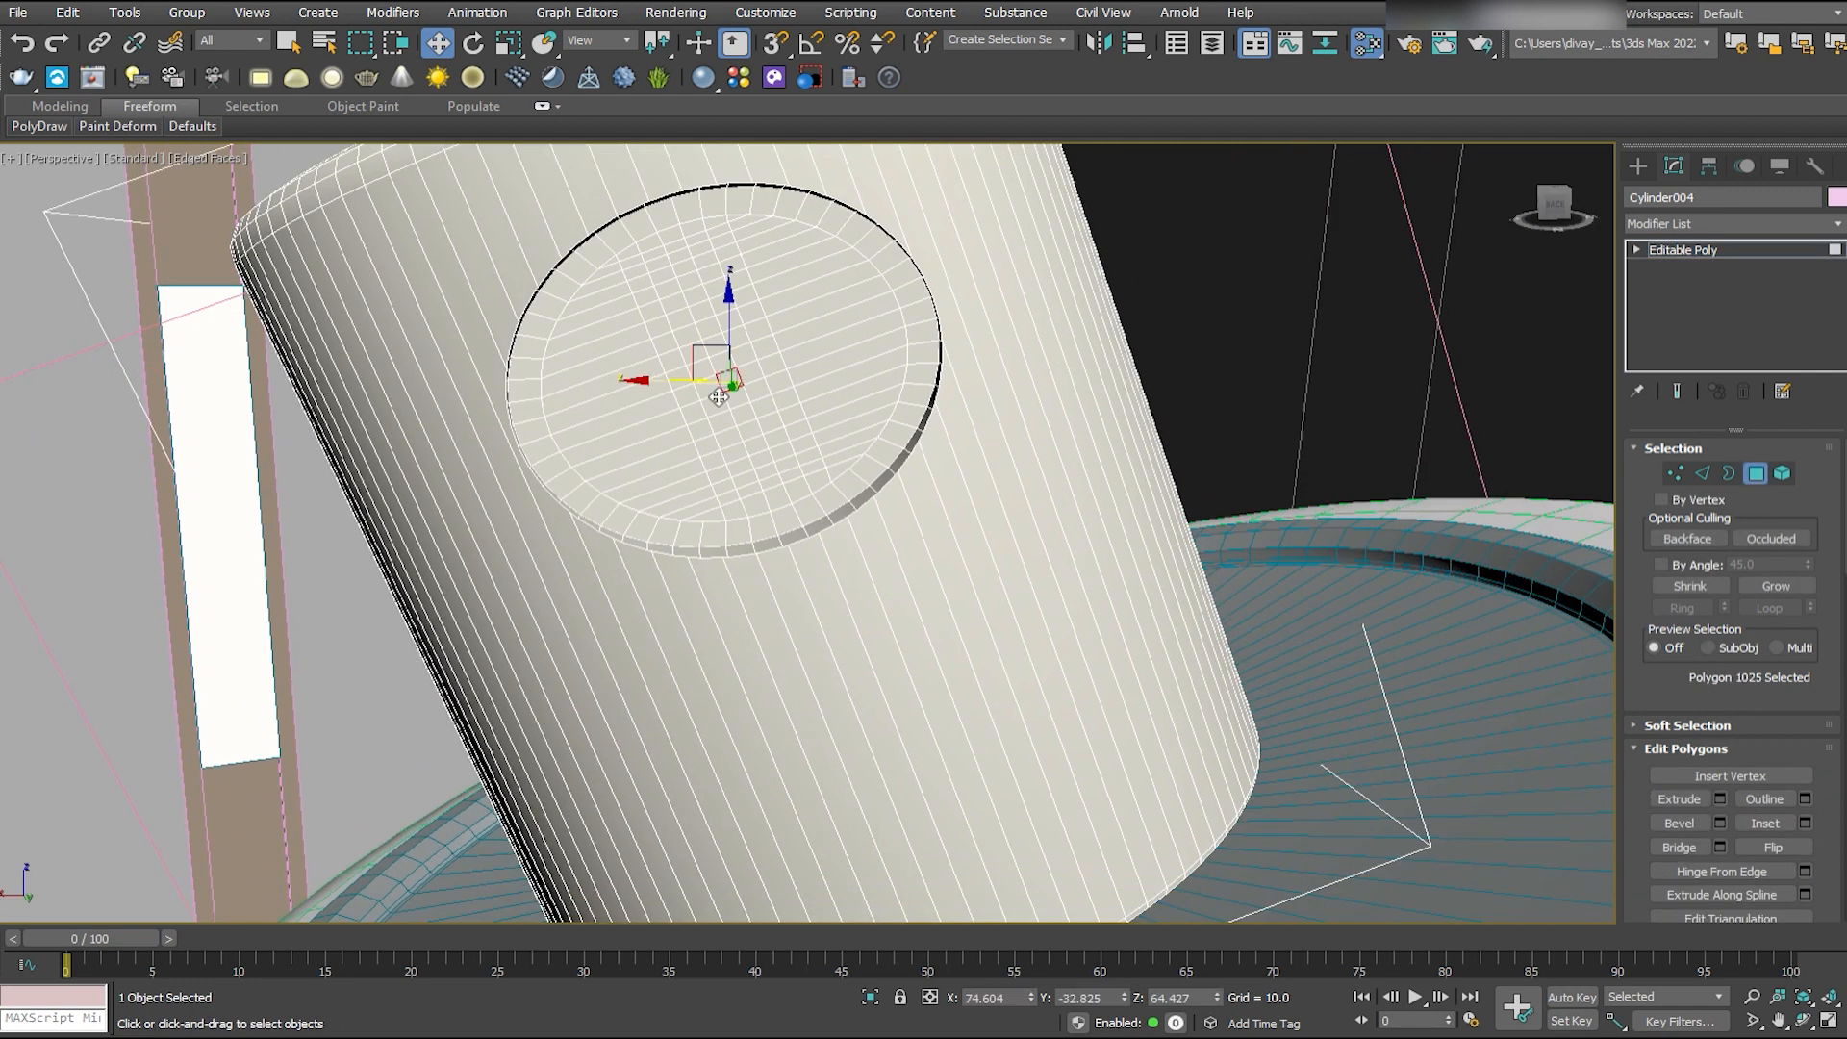
left_click(731, 381, "ctrl")
left_click(751, 374, "ctrl")
left_click(765, 349, "ctrl")
left_click(681, 378, "ctrl")
left_click(1776, 587)
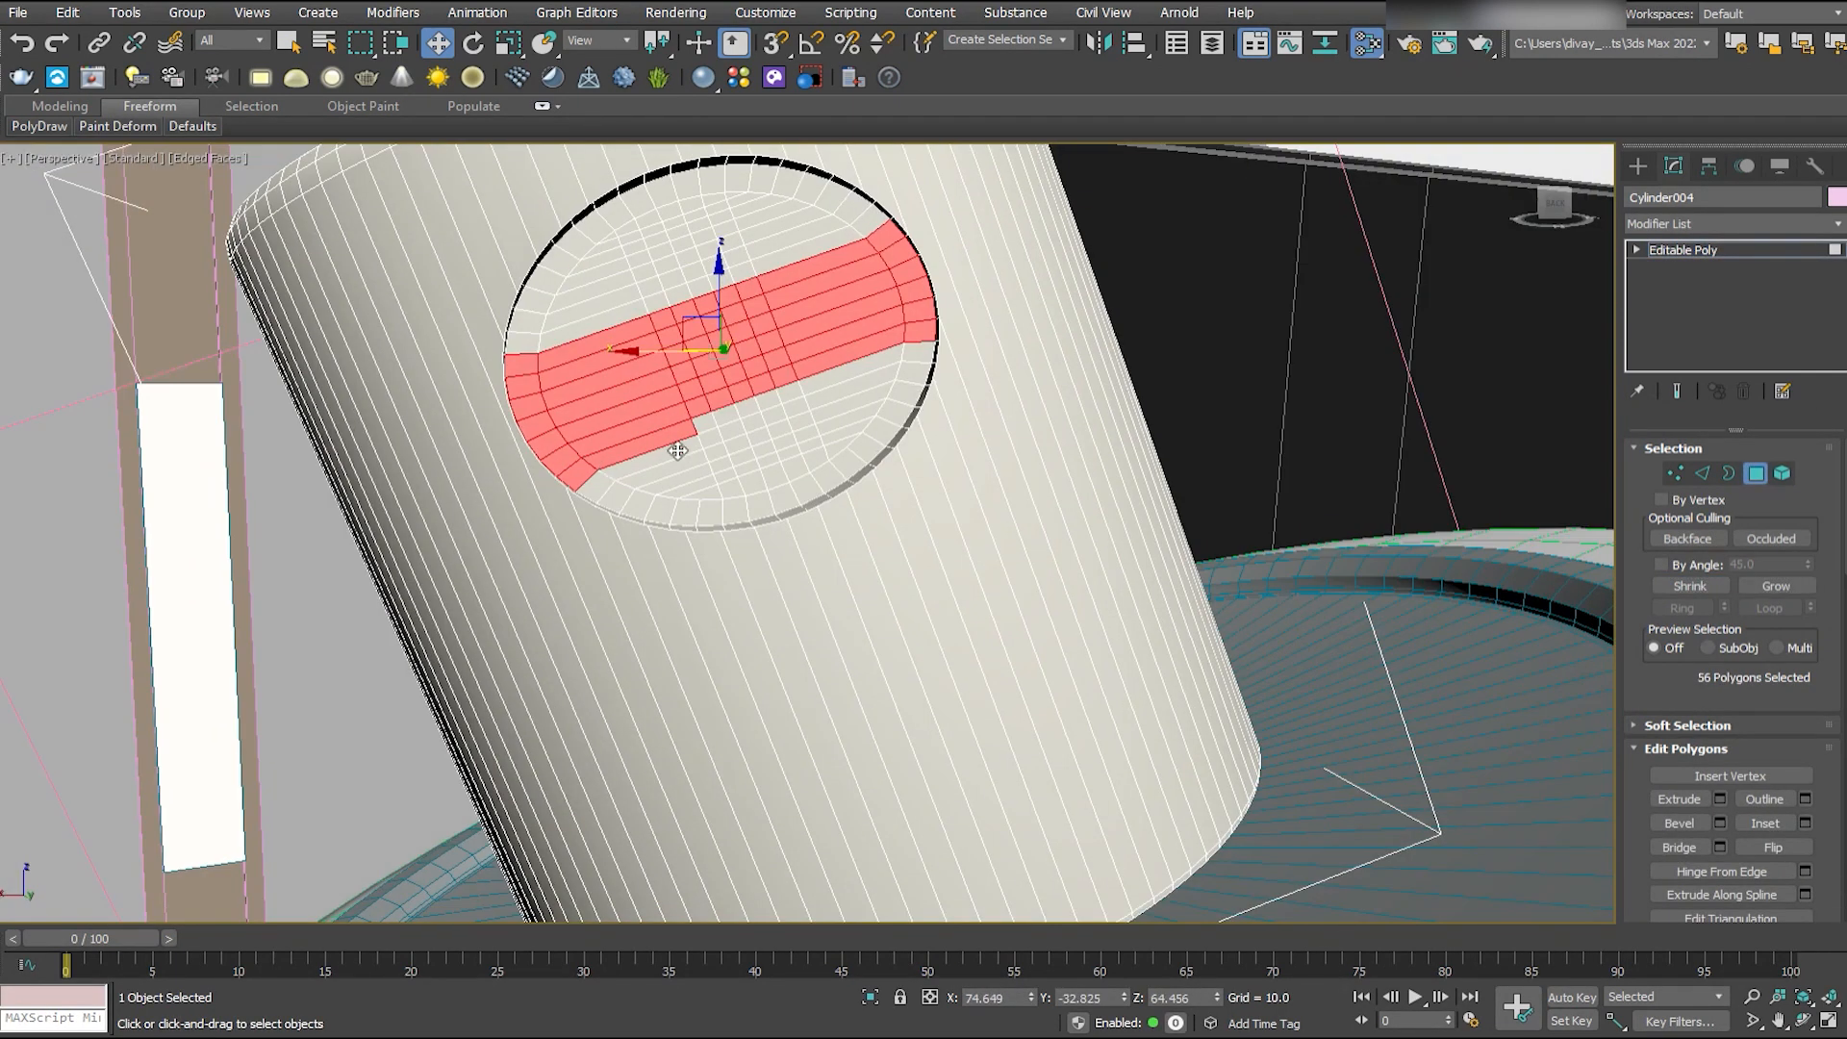
left_click(794, 421, "ctrl")
left_click(795, 423, "ctrl")
left_click(734, 461, "ctrl")
left_click(762, 464, "ctrl")
left_click(741, 488, "ctrl")
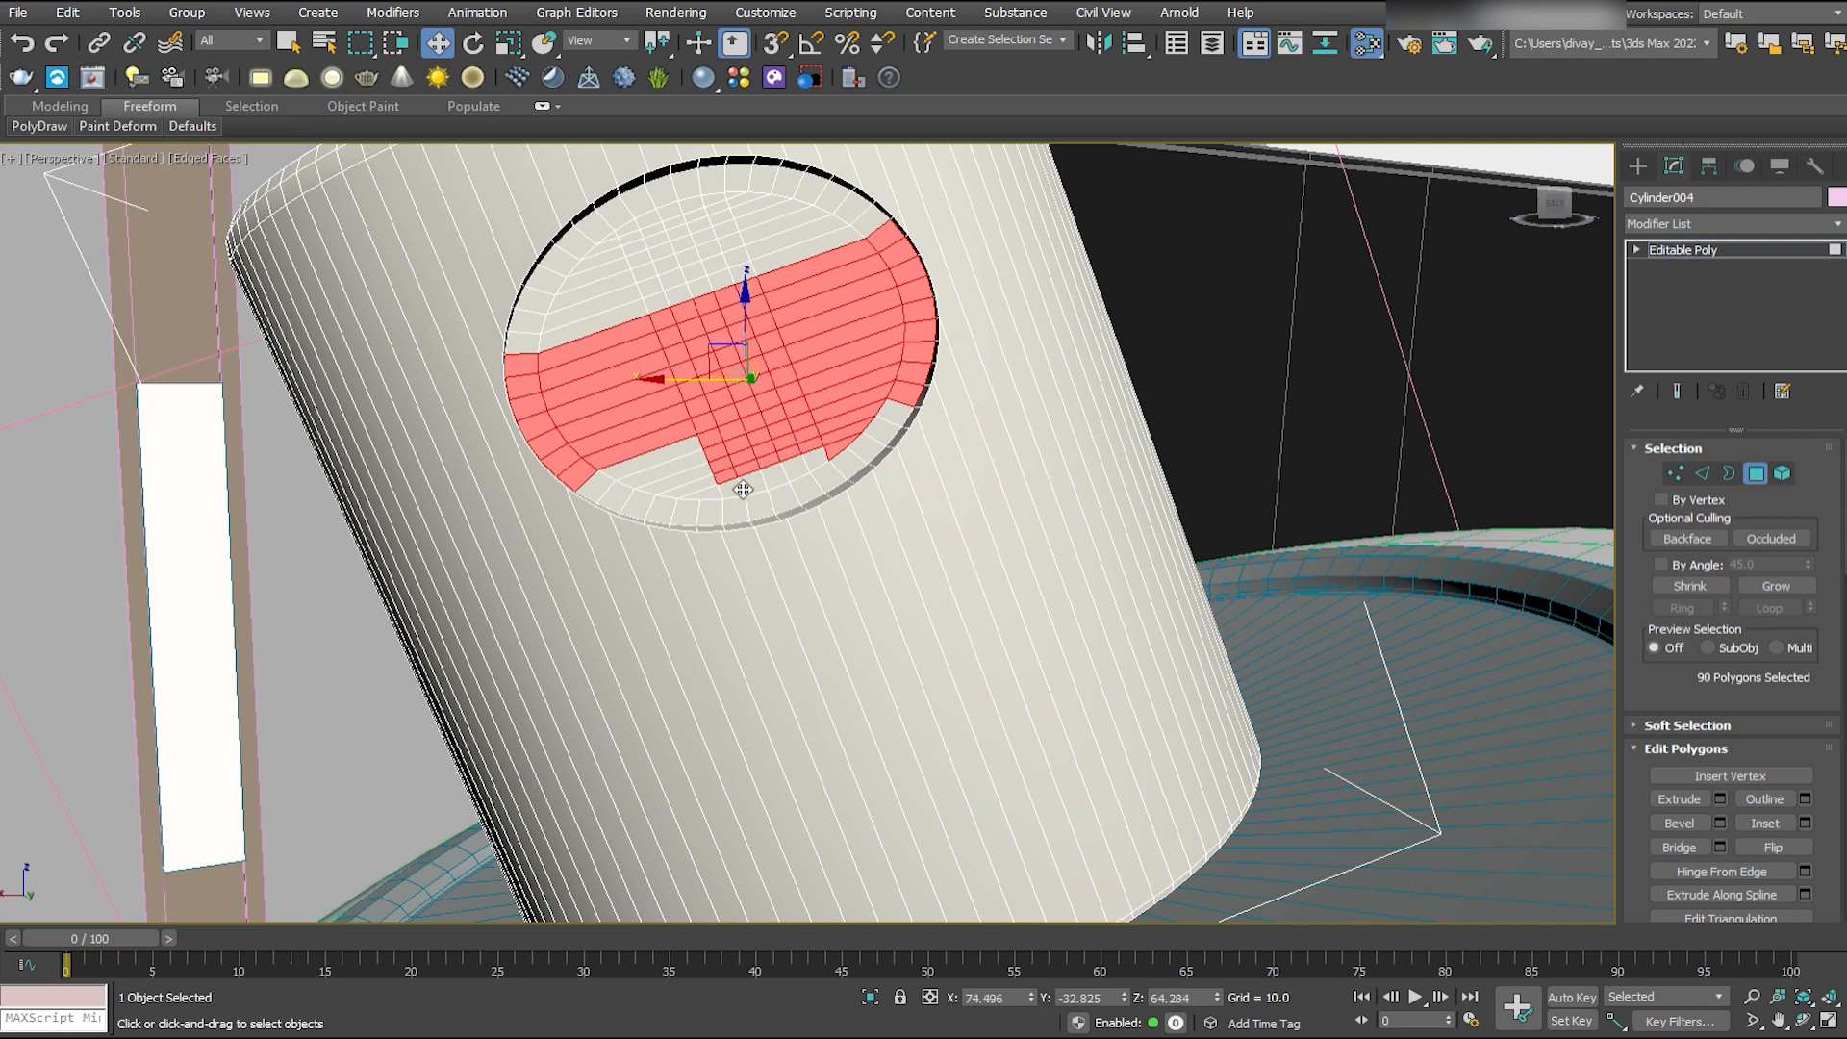
left_click(674, 476, "ctrl")
left_click(616, 312, "ctrl")
left_click(602, 258, "ctrl")
left_click(700, 225, "ctrl")
left_click(726, 225, "ctrl")
left_click(735, 262, "ctrl")
left_click(695, 274, "ctrl")
left_click(664, 277, "ctrl")
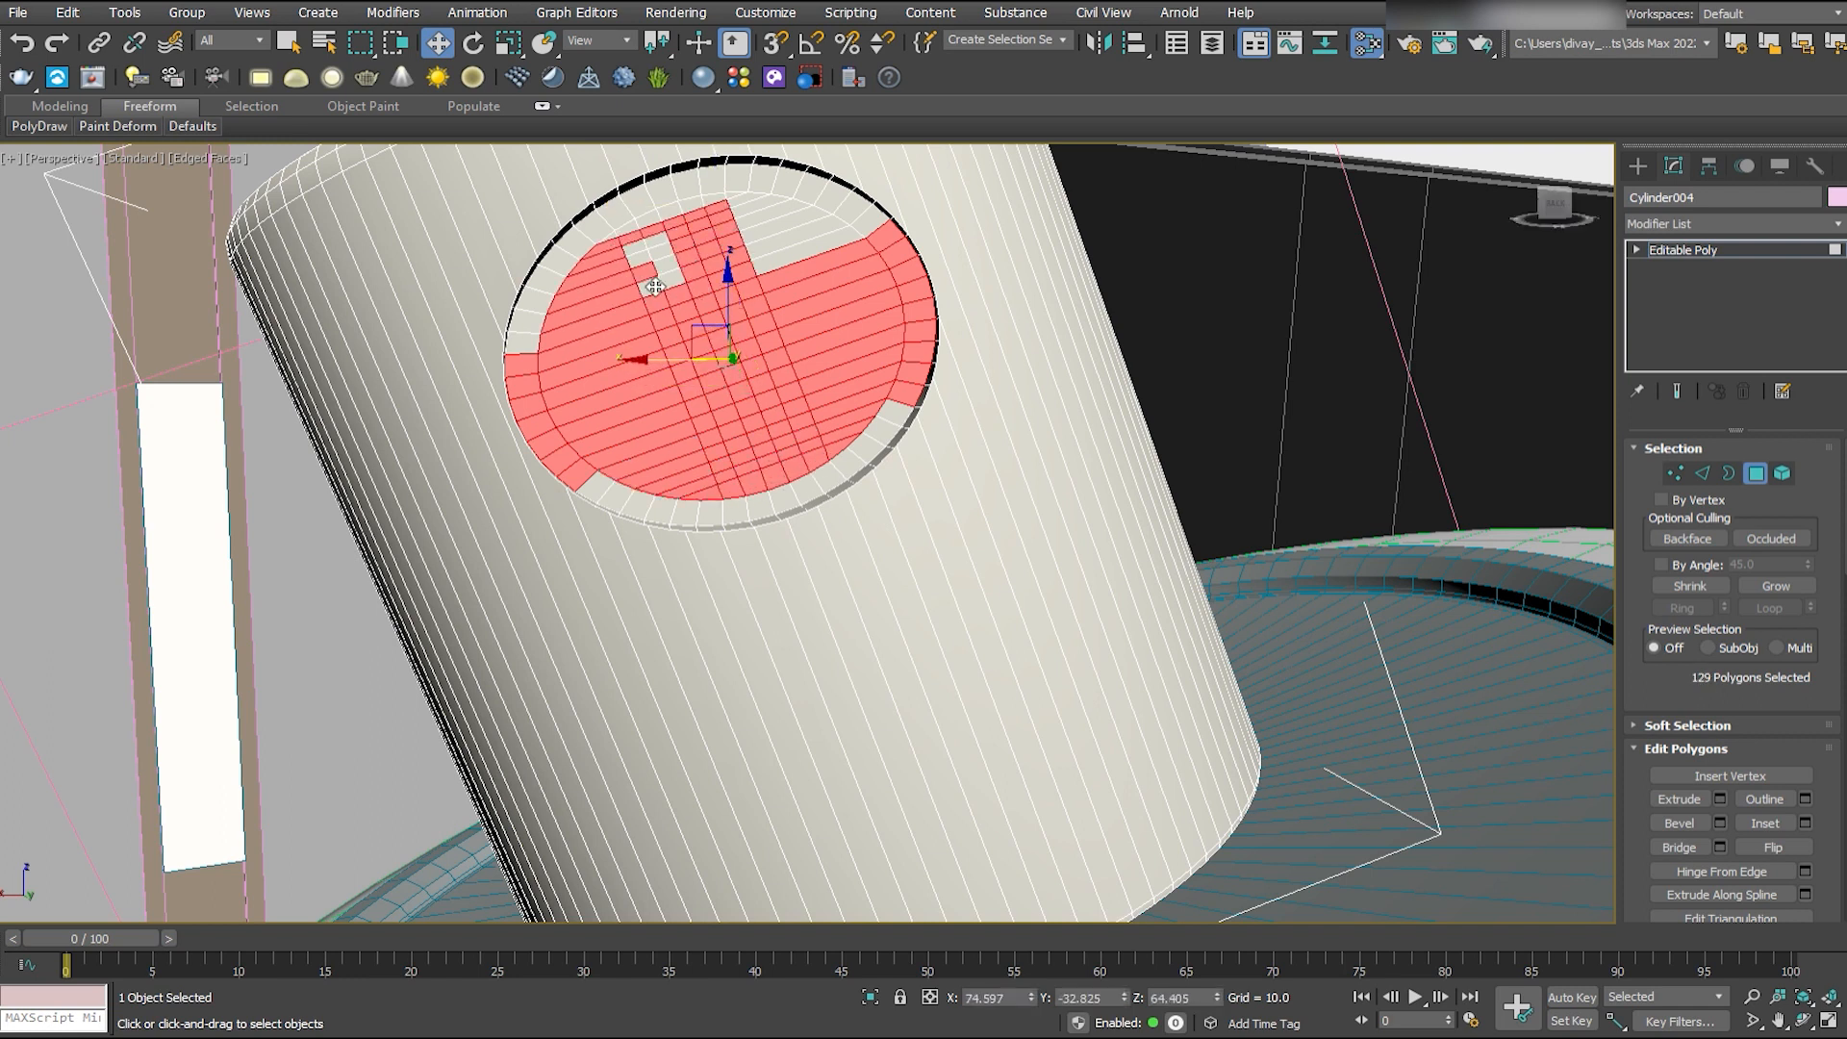
left_click(645, 258, "ctrl")
left_click(795, 231, "ctrl")
left_click(808, 248, "ctrl")
left_click(765, 203, "ctrl")
left_click(868, 218, "ctrl")
left_click(816, 189, "ctrl")
left_click(741, 178, "ctrl")
left_click(619, 225, "ctrl")
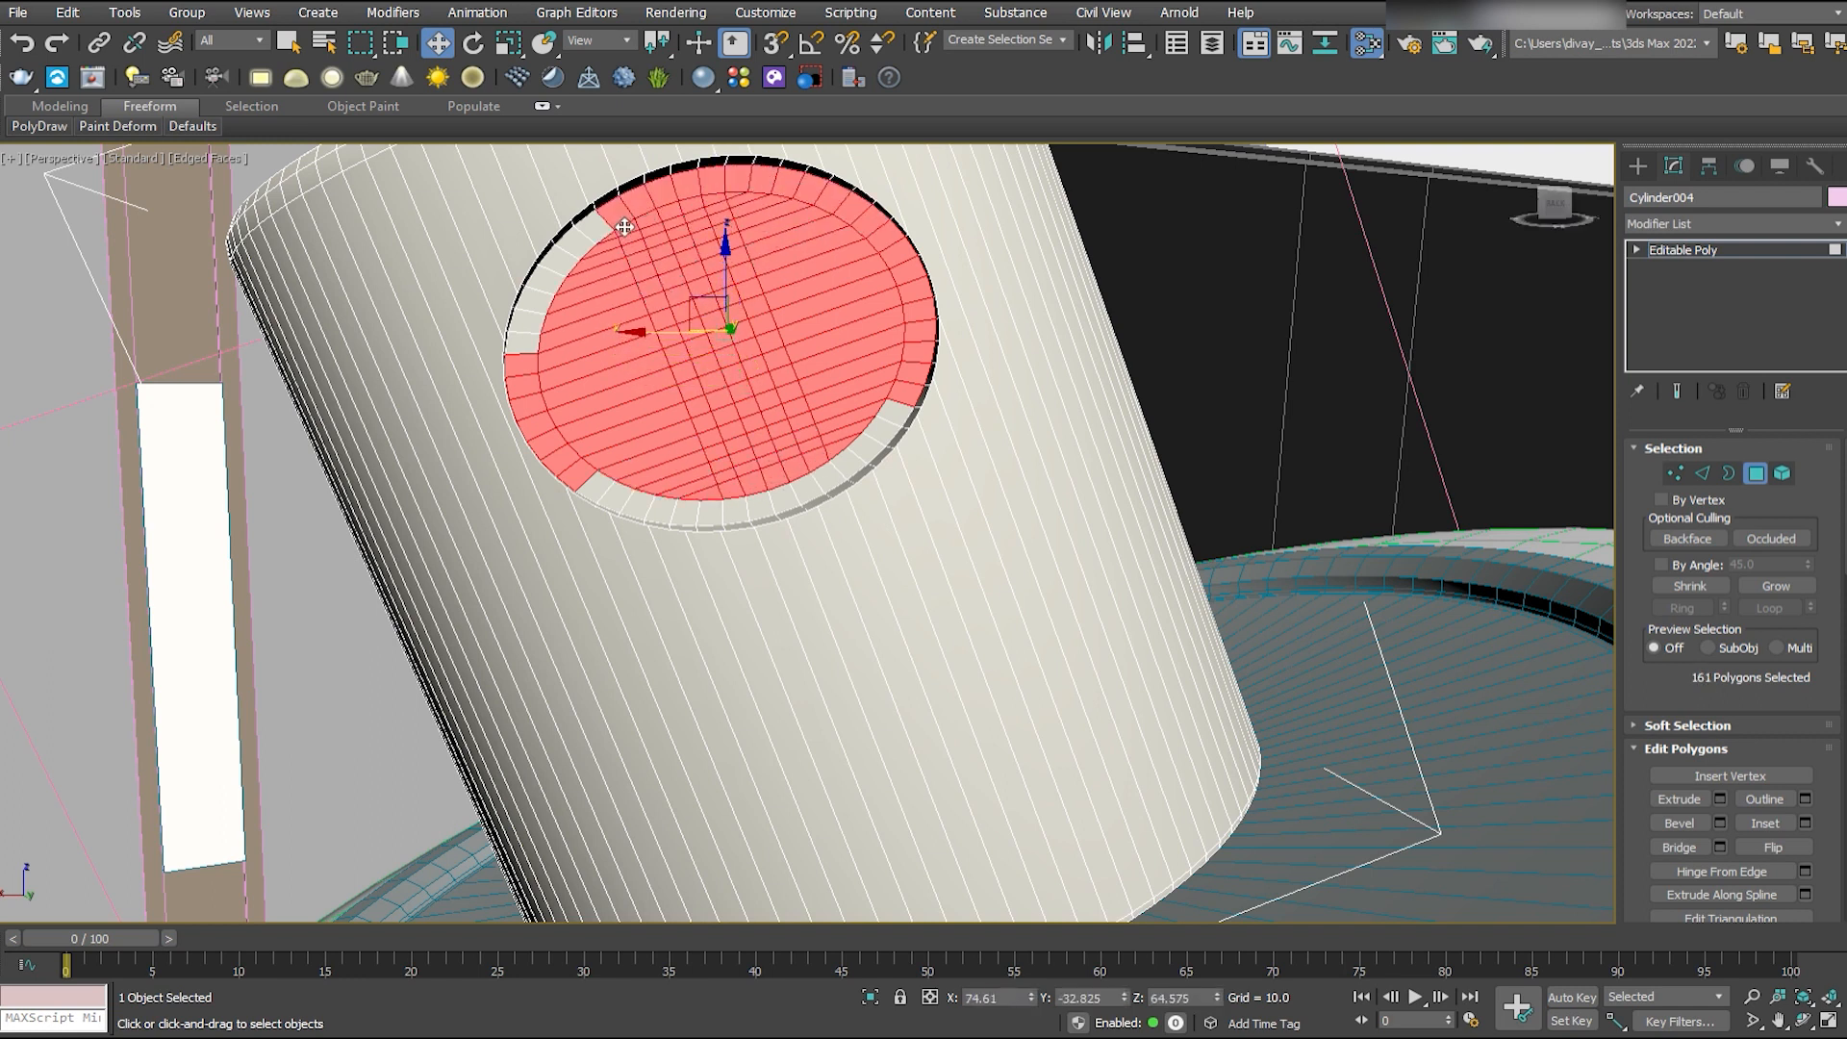
left_click(538, 281, "ctrl")
left_click(632, 503, "ctrl")
left_click(712, 513, "ctrl")
left_click(886, 437, "ctrl")
left_click(895, 415, "ctrl")
- Apply a dark material to the selected polygons of the nozzle's round recess
middle_click_drag(895, 415, 1260, 587, "alt")
key("F2")
middle_click_drag(872, 272, 1433, 626, "alt")
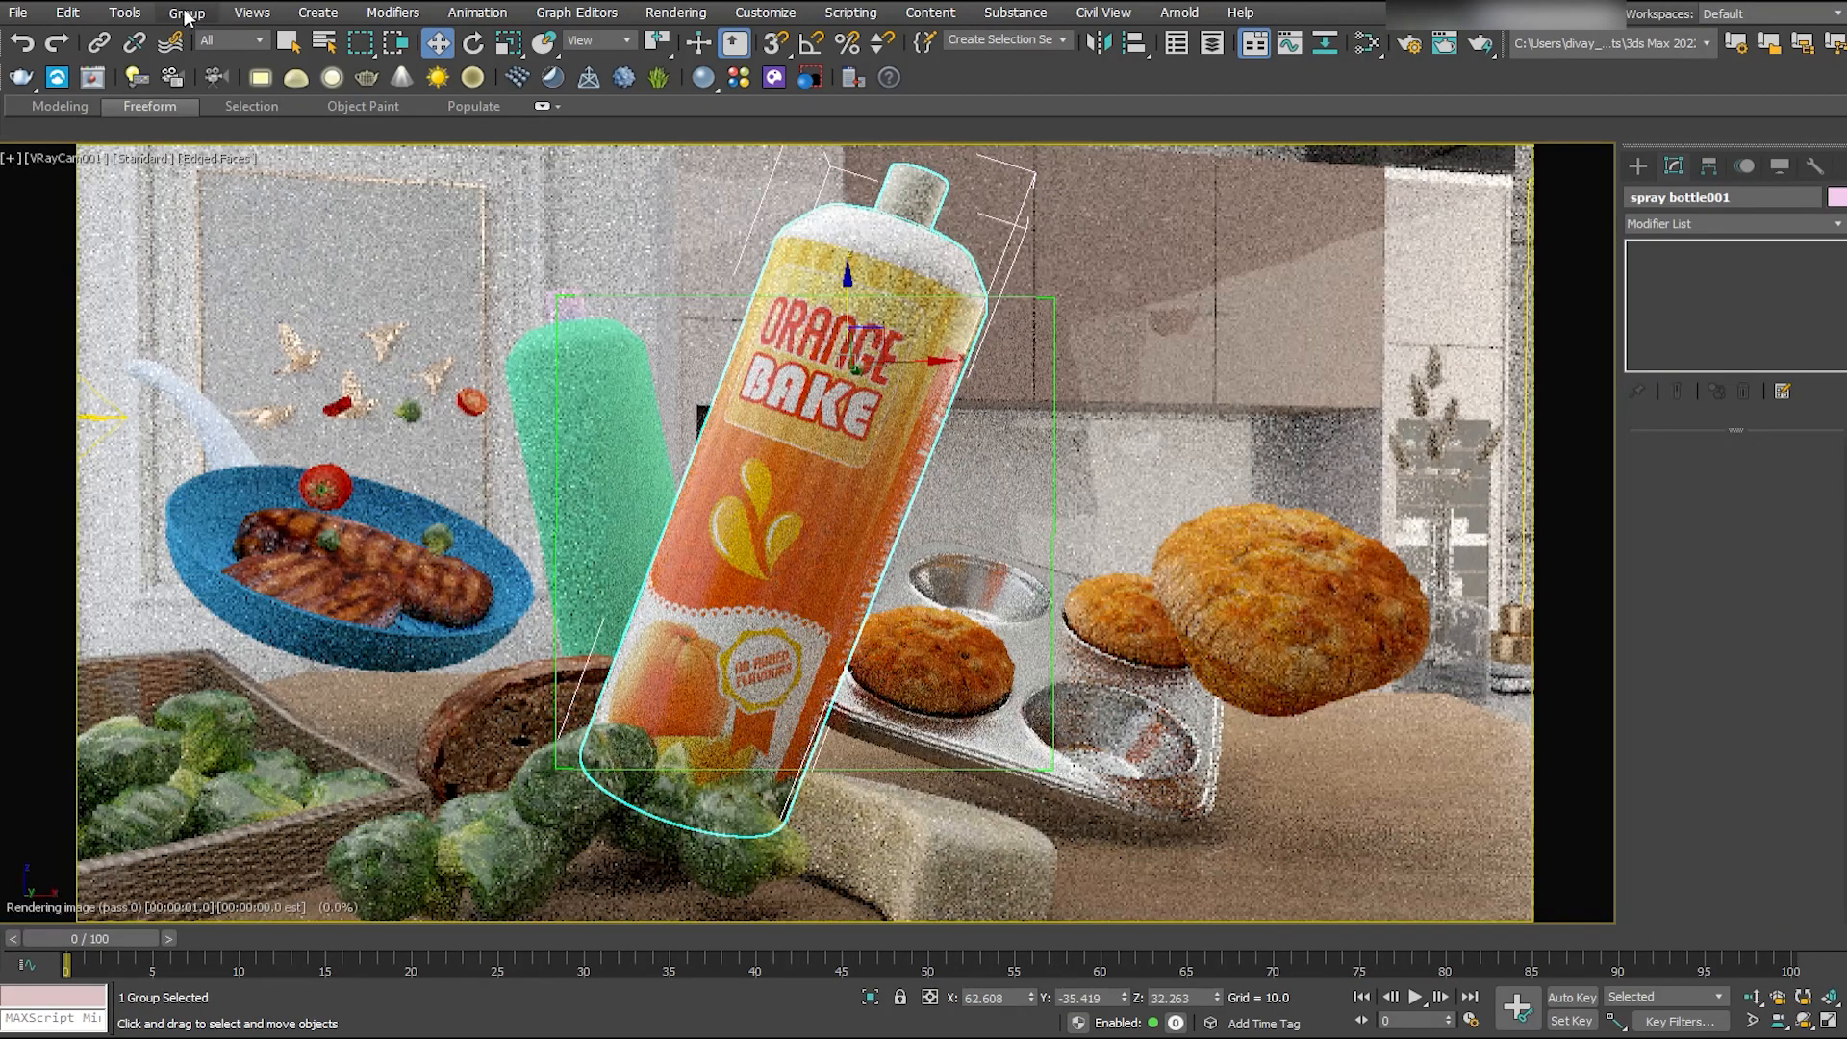
- Rotate the labelled bottle's body about its own local axis until the ORANGE BAKE front faces the camera
key("e")
left_click_drag(844, 318, 716, 134)
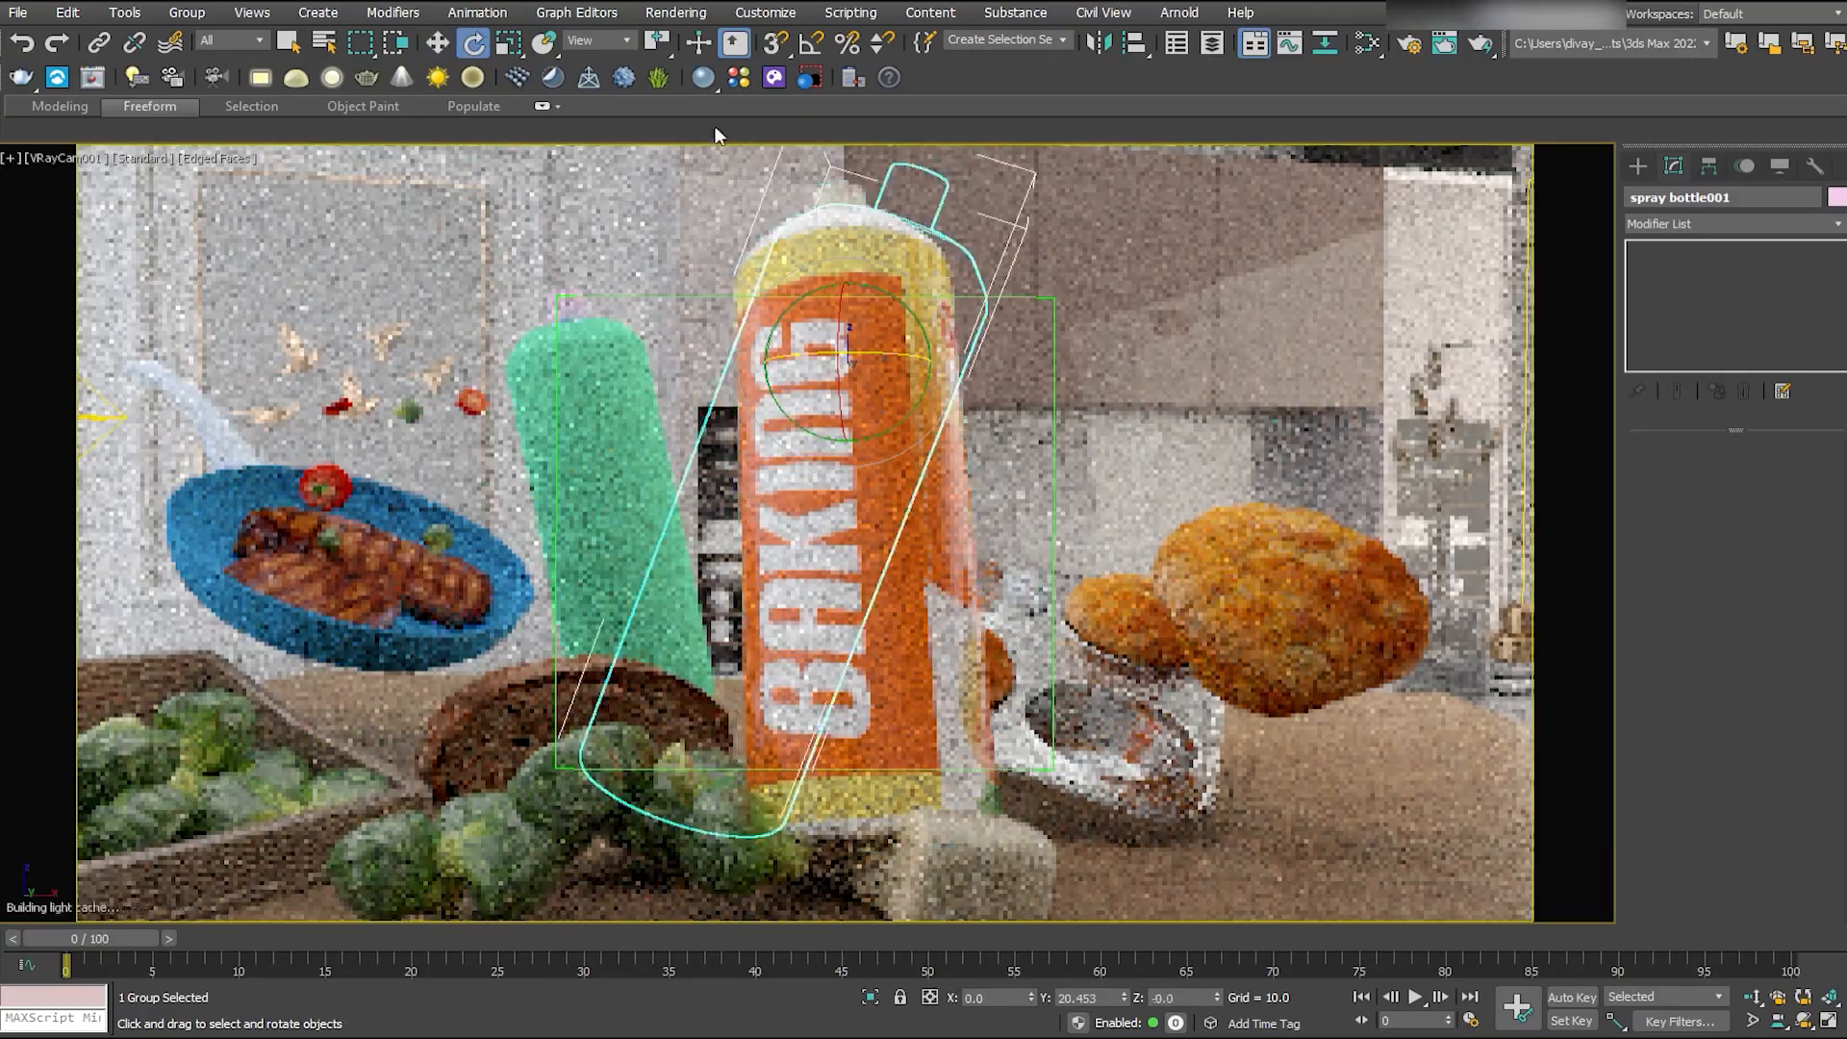
left_click(625, 41)
left_click(589, 114)
mouse_move(799, 414)
left_mouse_down()
mouse_move(714, 423)
mouse_move(813, 418)
left_mouse_up()
key("ctrl+z")
left_click_drag(758, 479, 1089, 597)
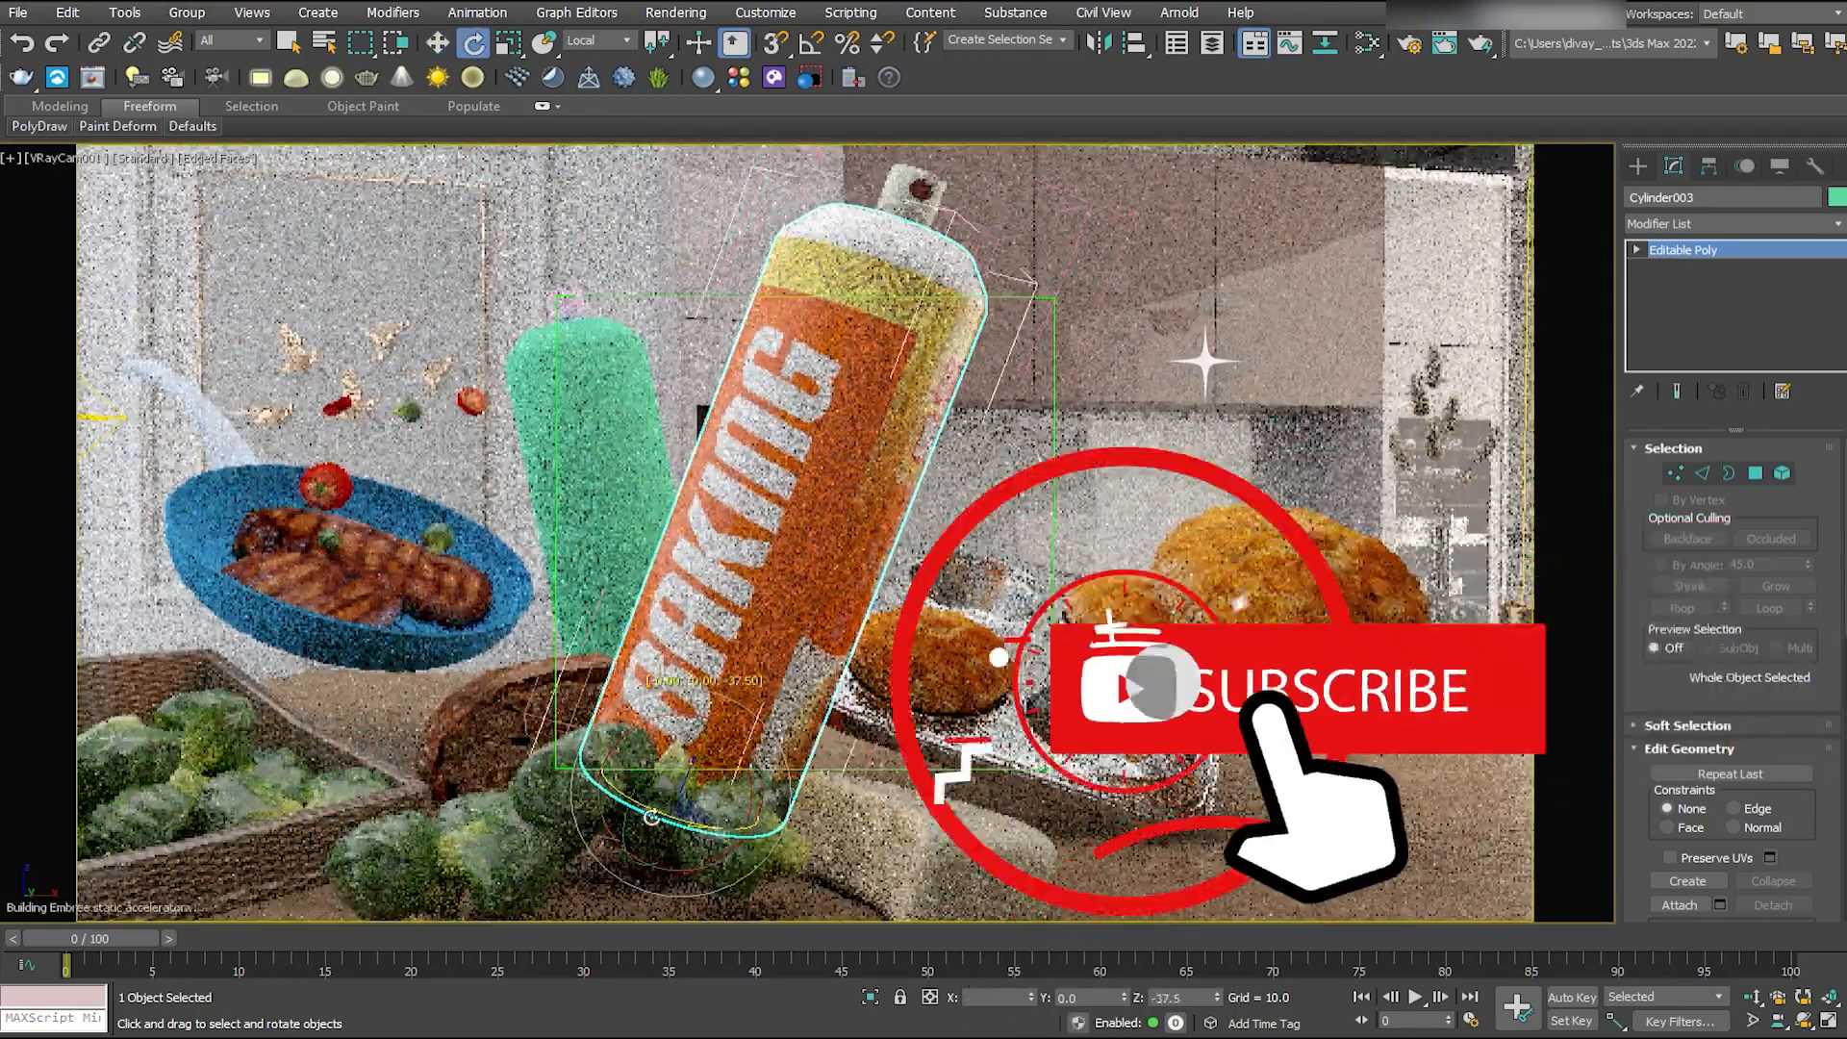
mouse_move(652, 817)
left_mouse_down()
mouse_move(747, 886)
mouse_move(730, 854)
mouse_move(644, 819)
left_mouse_up()
left_click(645, 819)
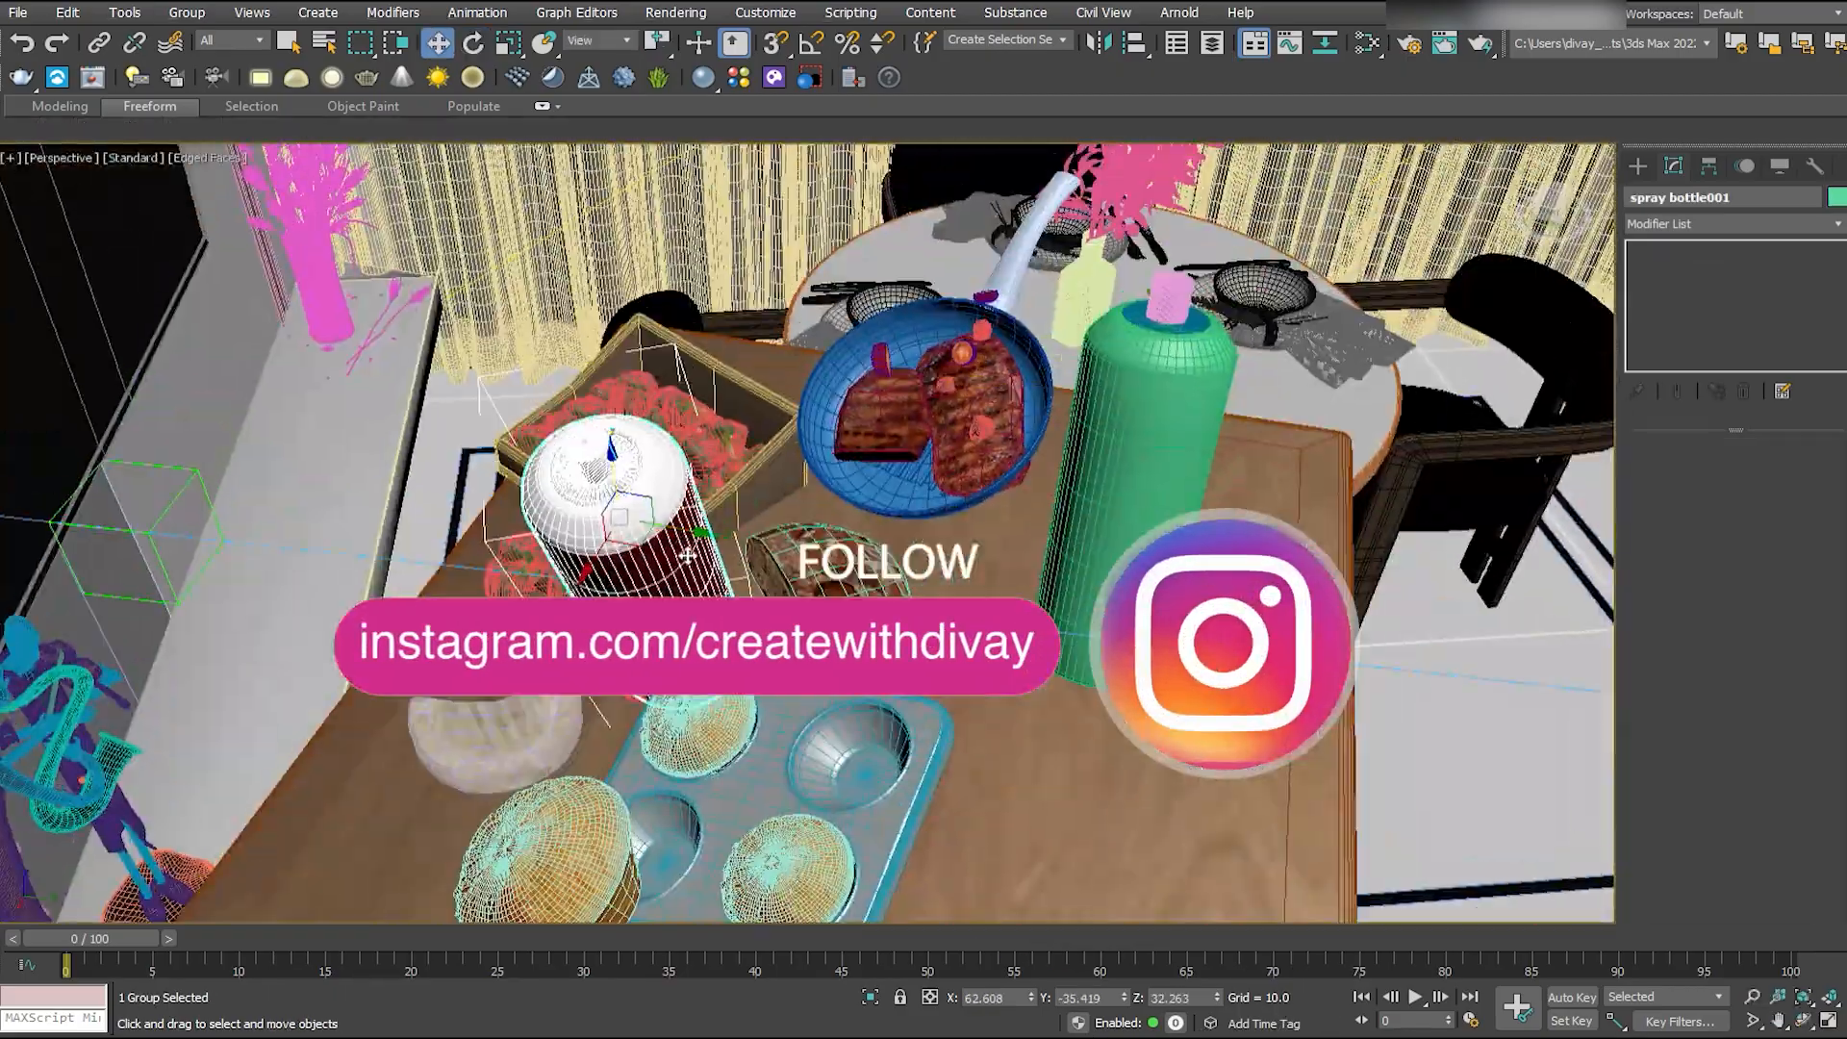
- Copy the finished orange spray bottle to the plain green bottle's place and tilt the copy to match it
left_click_drag(687, 556, 1217, 491, "shift")
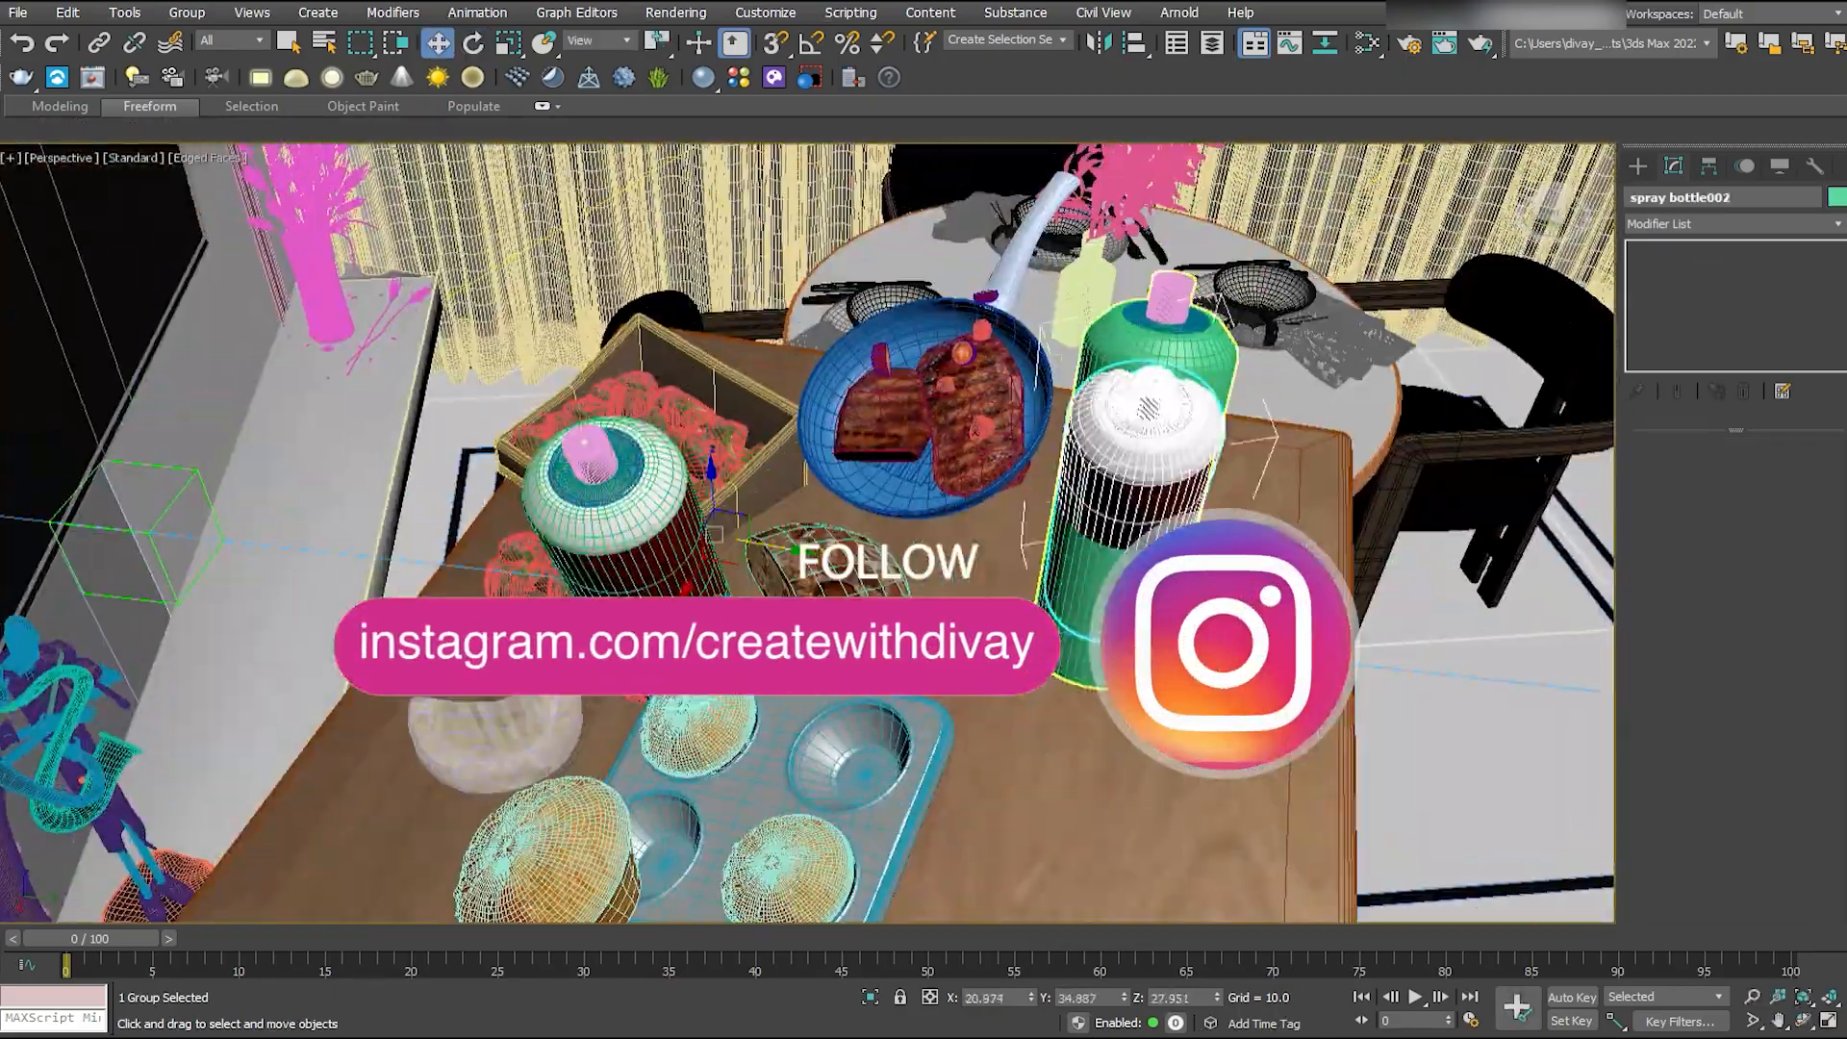
middle_click_drag(1154, 510, 1328, 471, "alt")
left_click_drag(1187, 462, 1101, 481)
key("e")
left_click_drag(1063, 478, 1116, 470)
key("w")
left_click_drag(1095, 438, 1101, 400)
- Delete the plain green bottle and select its labelled replacement, looking through the camera
left_click(1101, 400)
key("Delete")
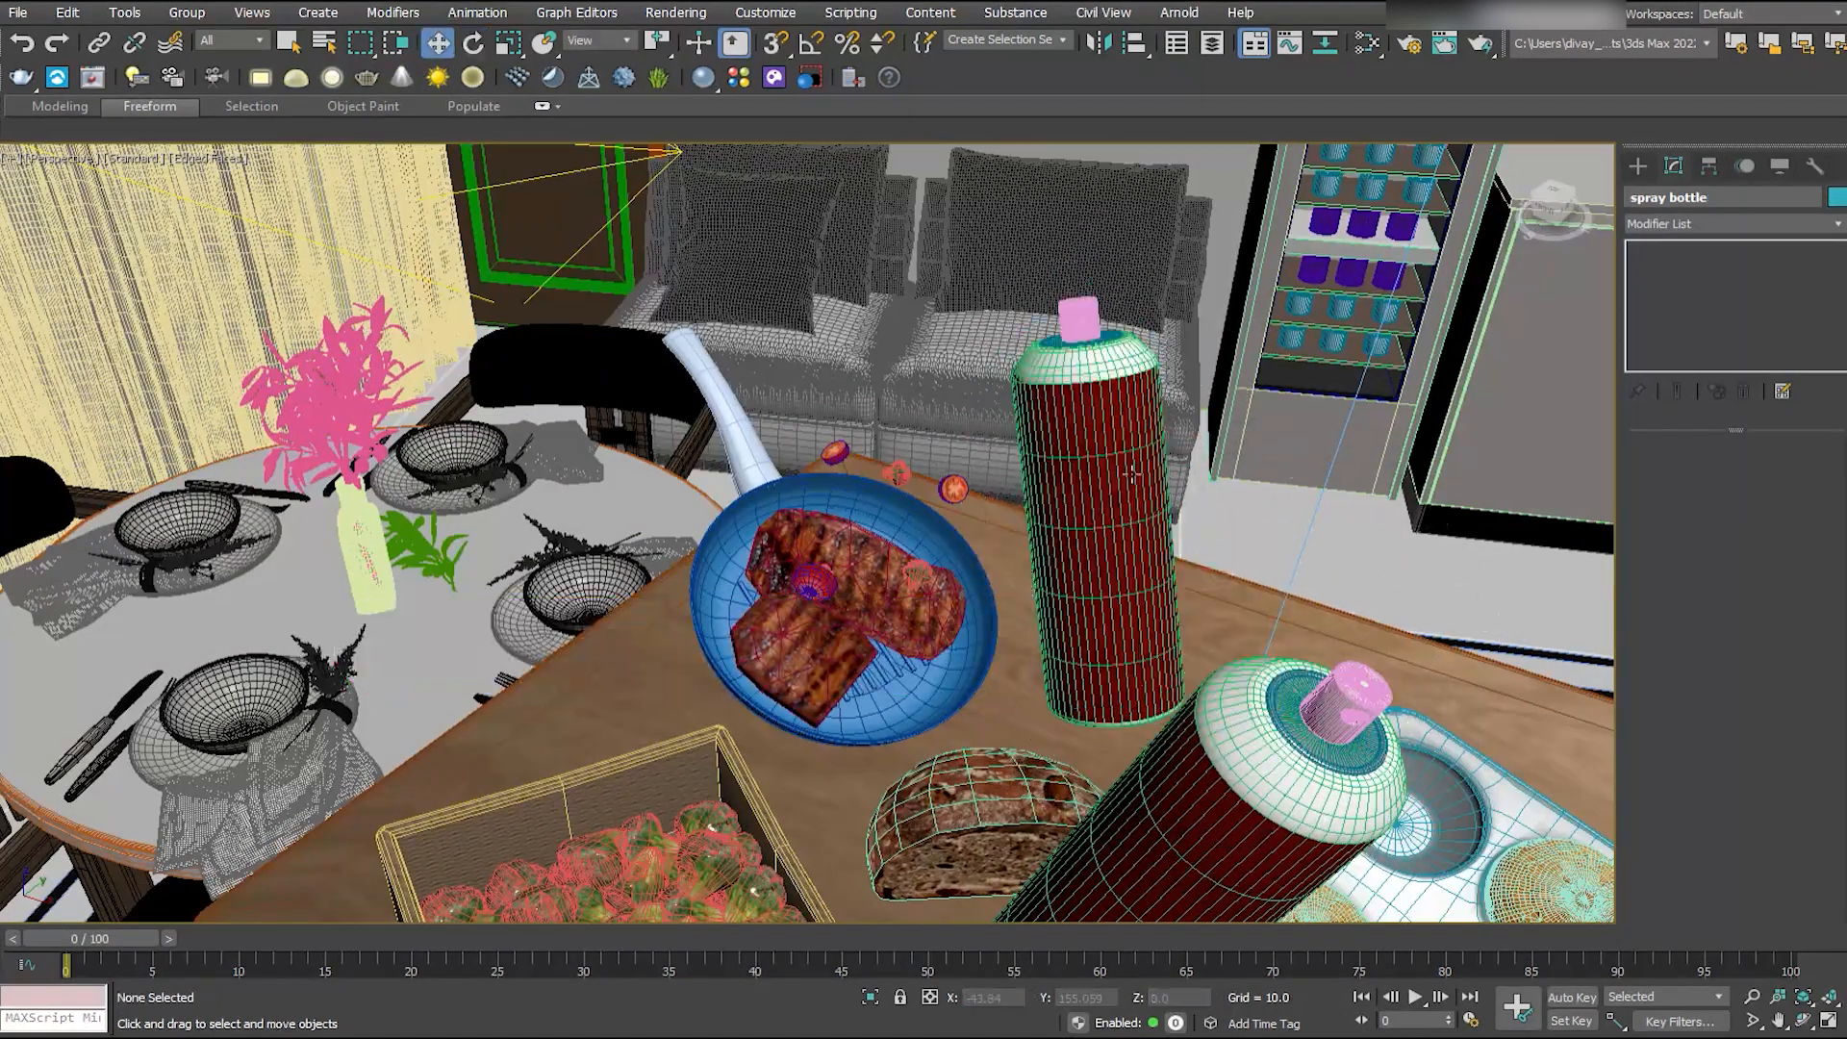
left_click(1097, 433)
key("c")
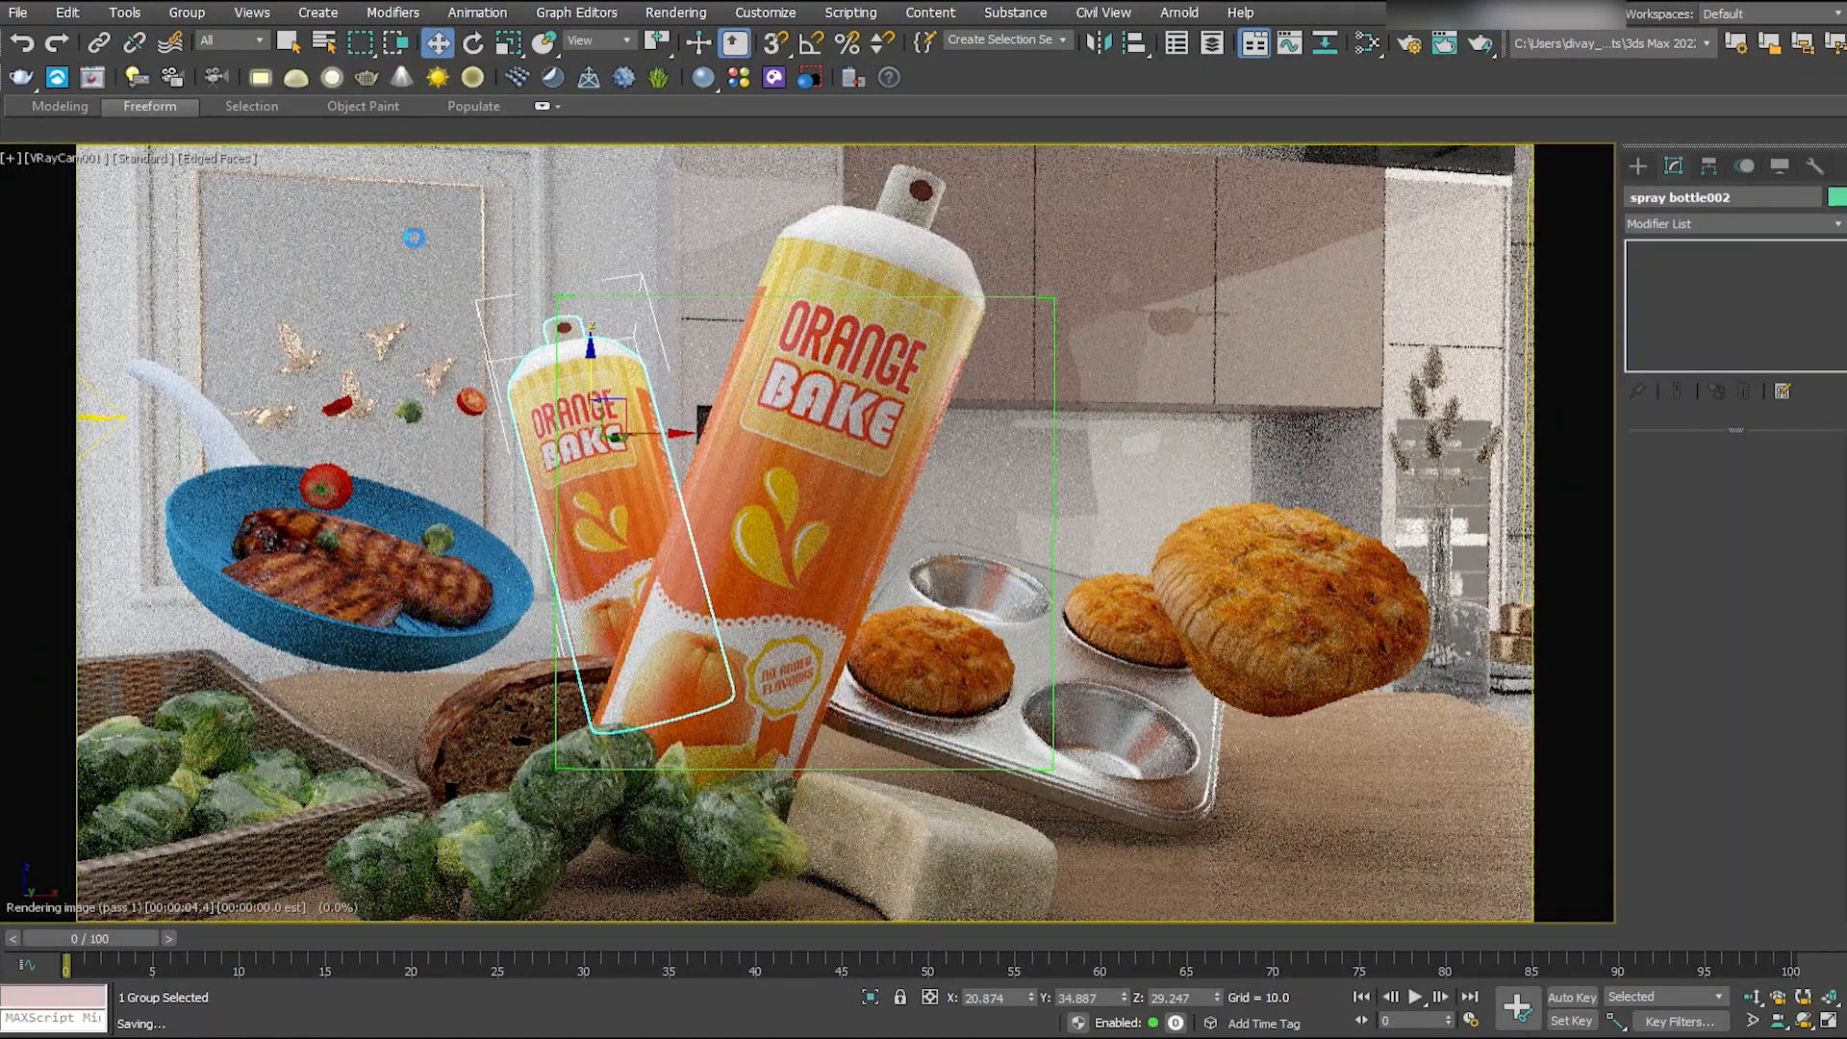
- Open the smaller bottle's group, apply the KIWI BAKE label material to the body's label polygons, and shift the bottle away from the large one
left_click(187, 12)
left_click(204, 83)
left_click(599, 500)
left_click(1755, 474)
key("m")
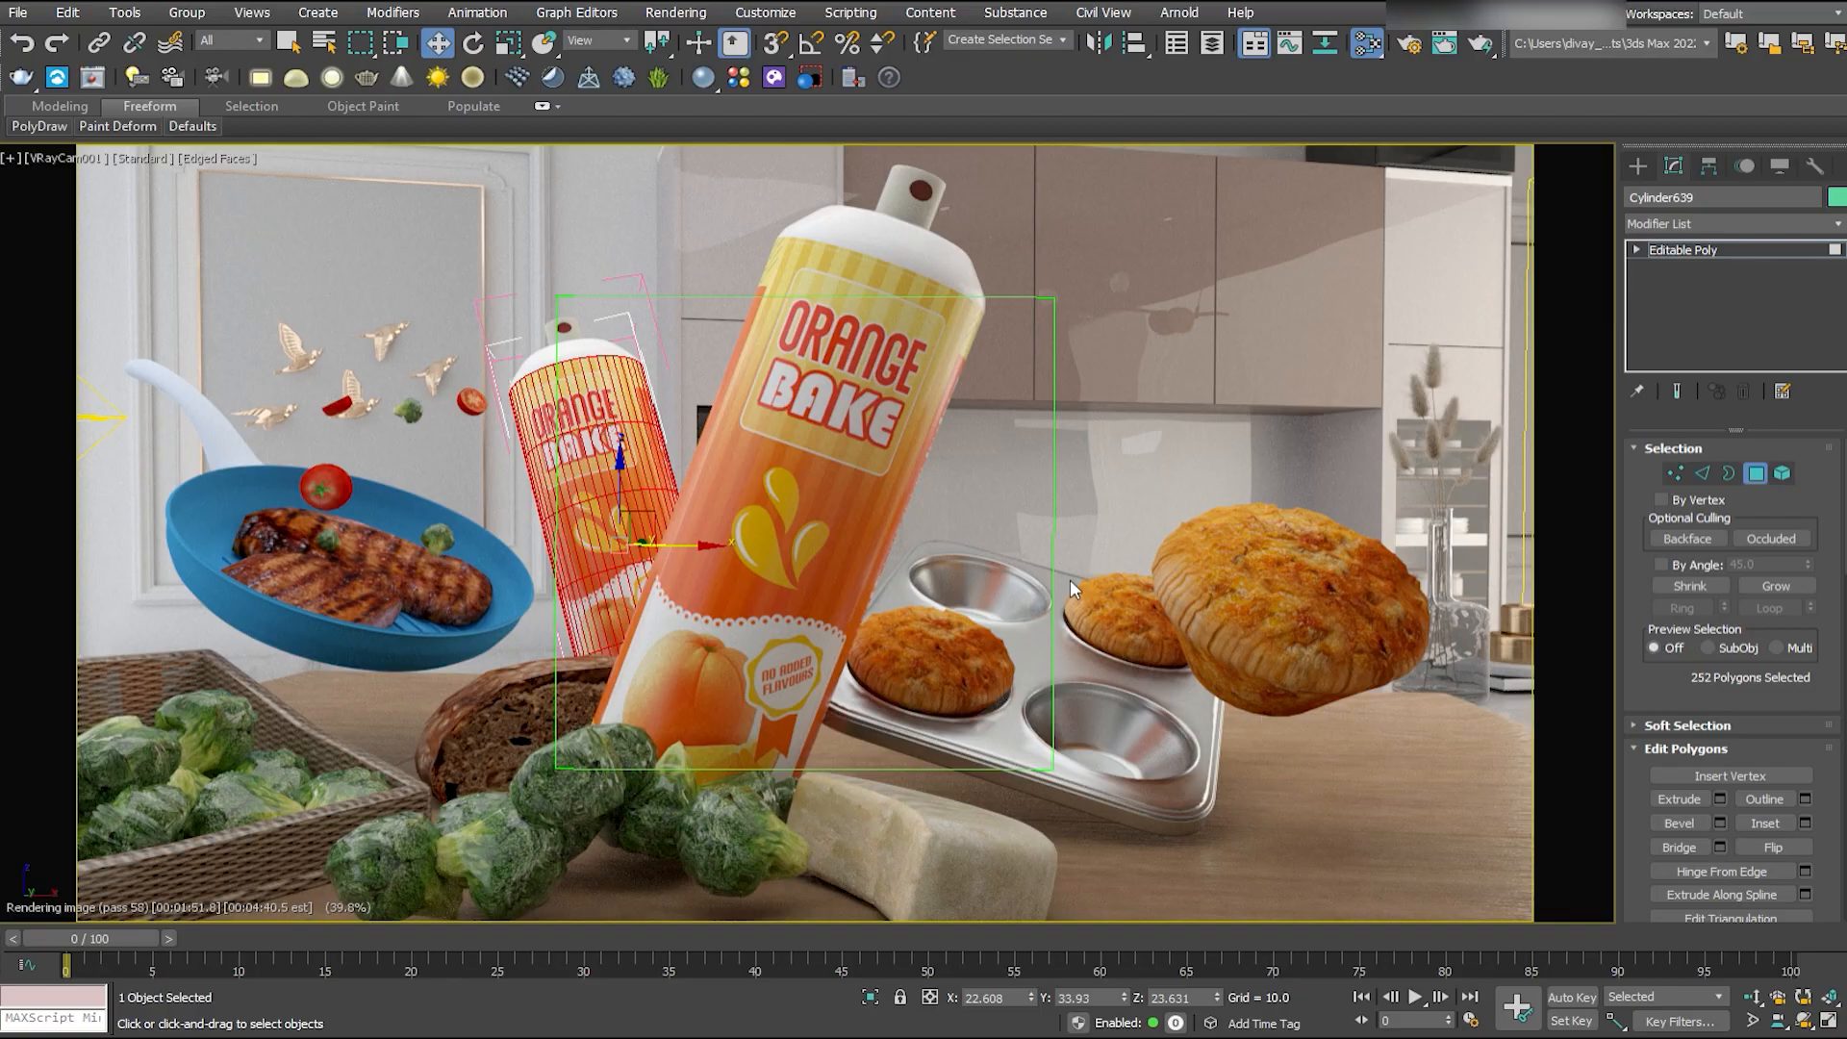
left_click(609, 457)
left_click_drag(609, 457, 542, 449)
- Copy the orange bottle along the view's horizontal axis to the area behind the muffin tray
left_click(809, 468)
left_click_drag(809, 467, 712, 385, "shift")
left_click(601, 40)
left_click(587, 59)
left_click_drag(835, 353, 1286, 354)
- Rotate the copied bottle until it stands upright with its BAKING side lettering towards the camera, and reposition it
key("e")
mouse_move(1169, 434)
left_mouse_down()
mouse_move(1016, 393)
mouse_move(1067, 407)
left_mouse_up()
key("w")
key("e")
left_click_drag(1200, 412, 1219, 338)
key("w")
left_click_drag(1109, 300, 1110, 388)
key("e")
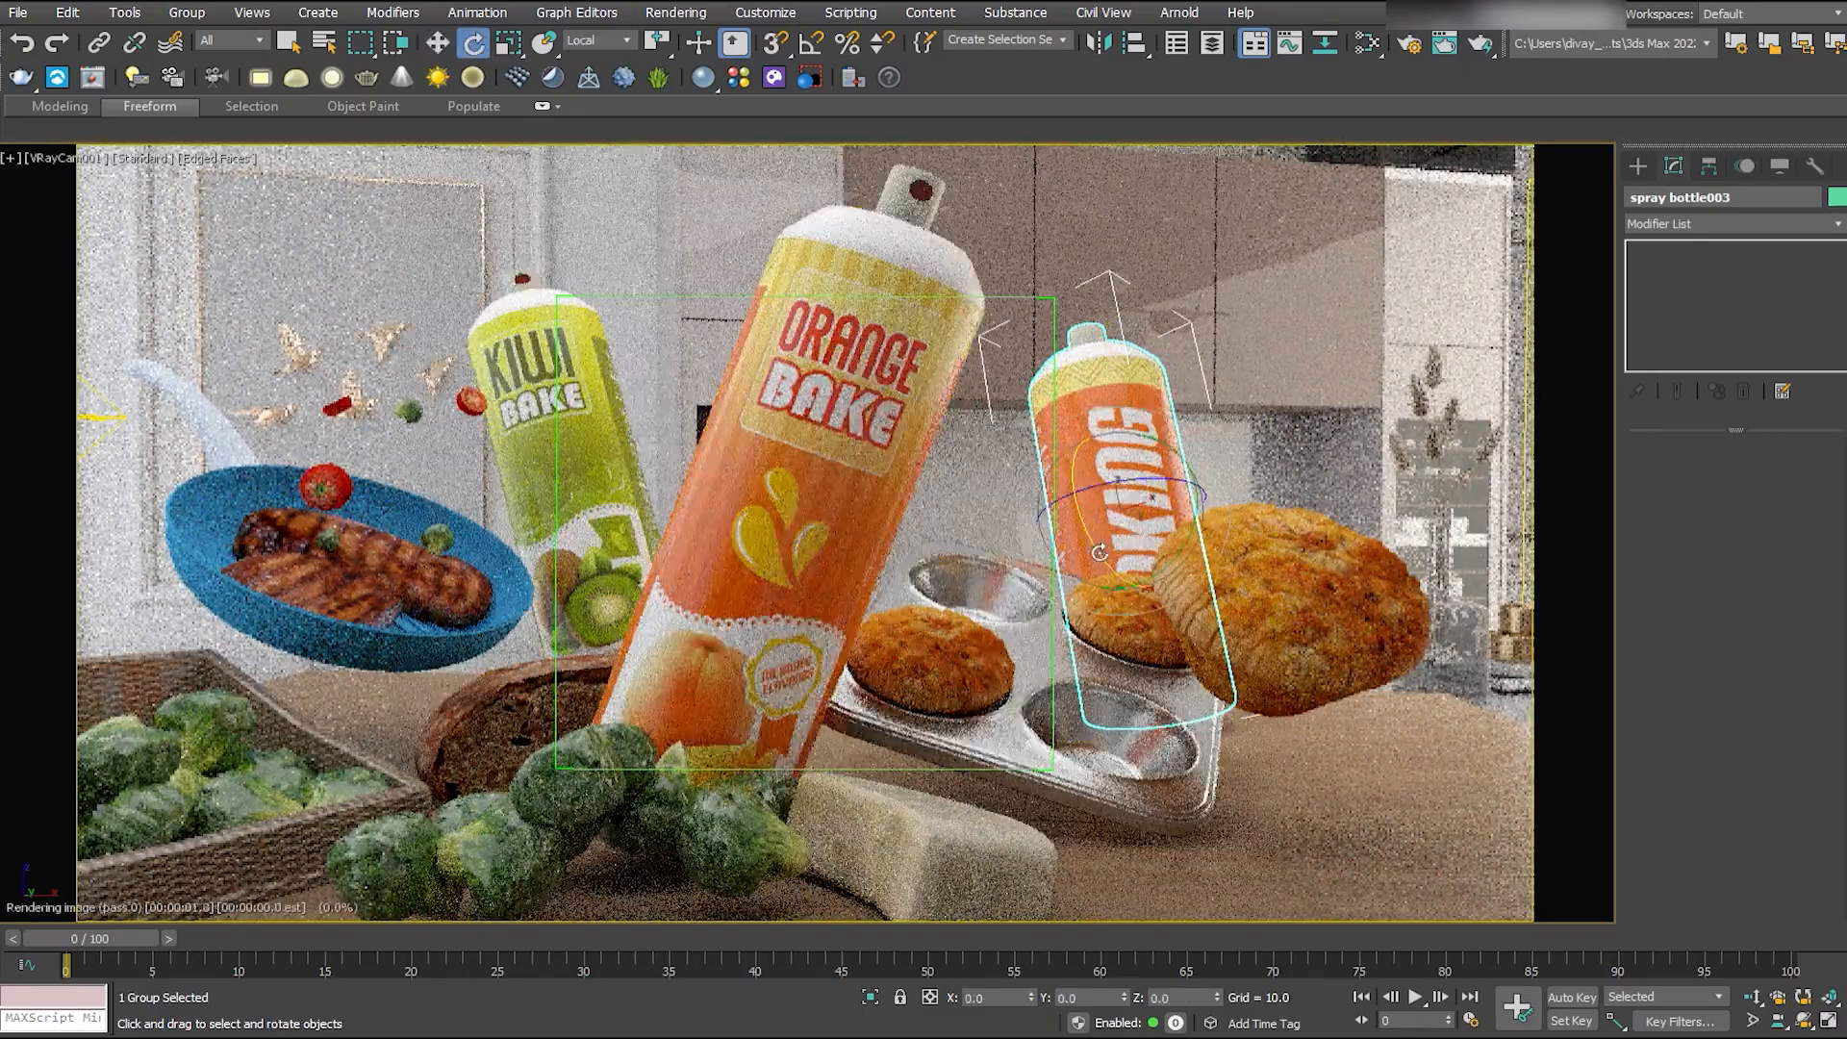
left_click_drag(1099, 552, 1127, 602)
left_click_drag(1189, 520, 1185, 600)
- Scale down the upright bottle and position it behind the muffin tray, closer to the large orange bottle
key("w")
left_click_drag(1127, 354, 1127, 329)
key("r")
left_click_drag(1126, 442, 1125, 493)
key("w")
left_click_drag(1210, 414, 1156, 414)
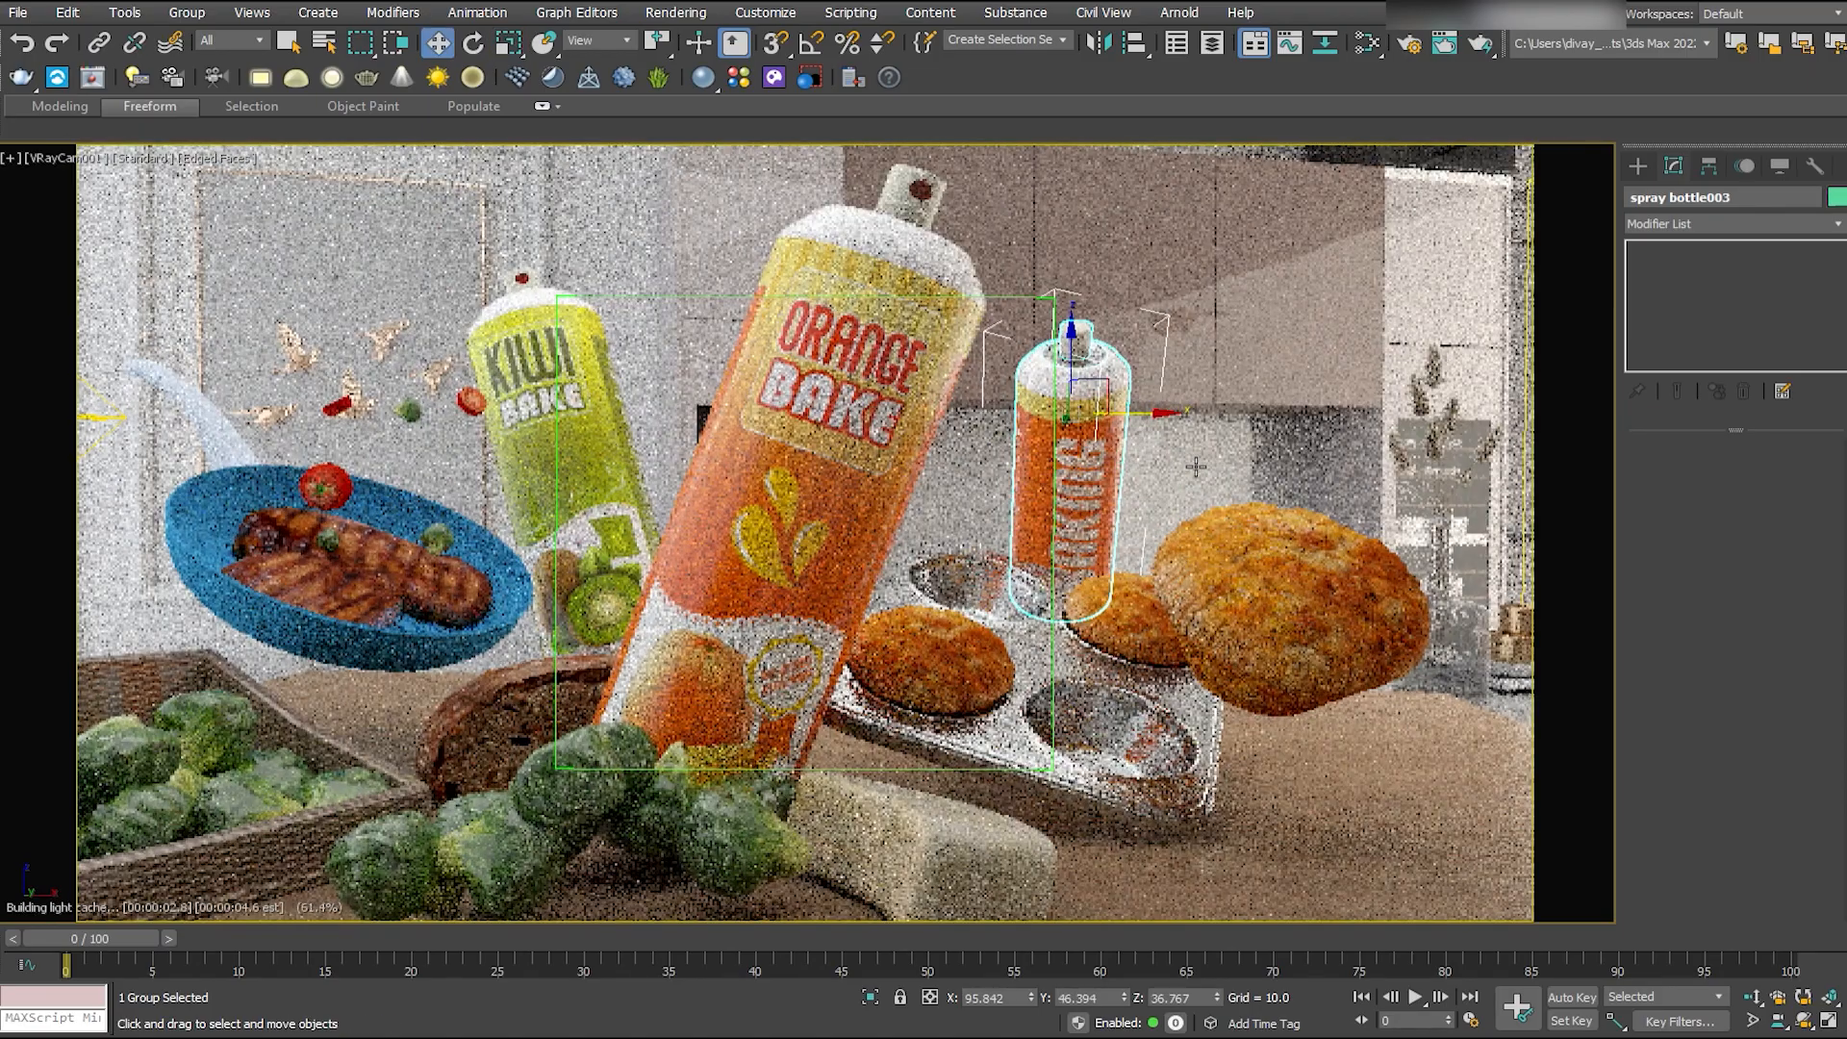
- Show all four viewports, switch the camera and perspective views to wireframe, and save the scene
key("alt+w")
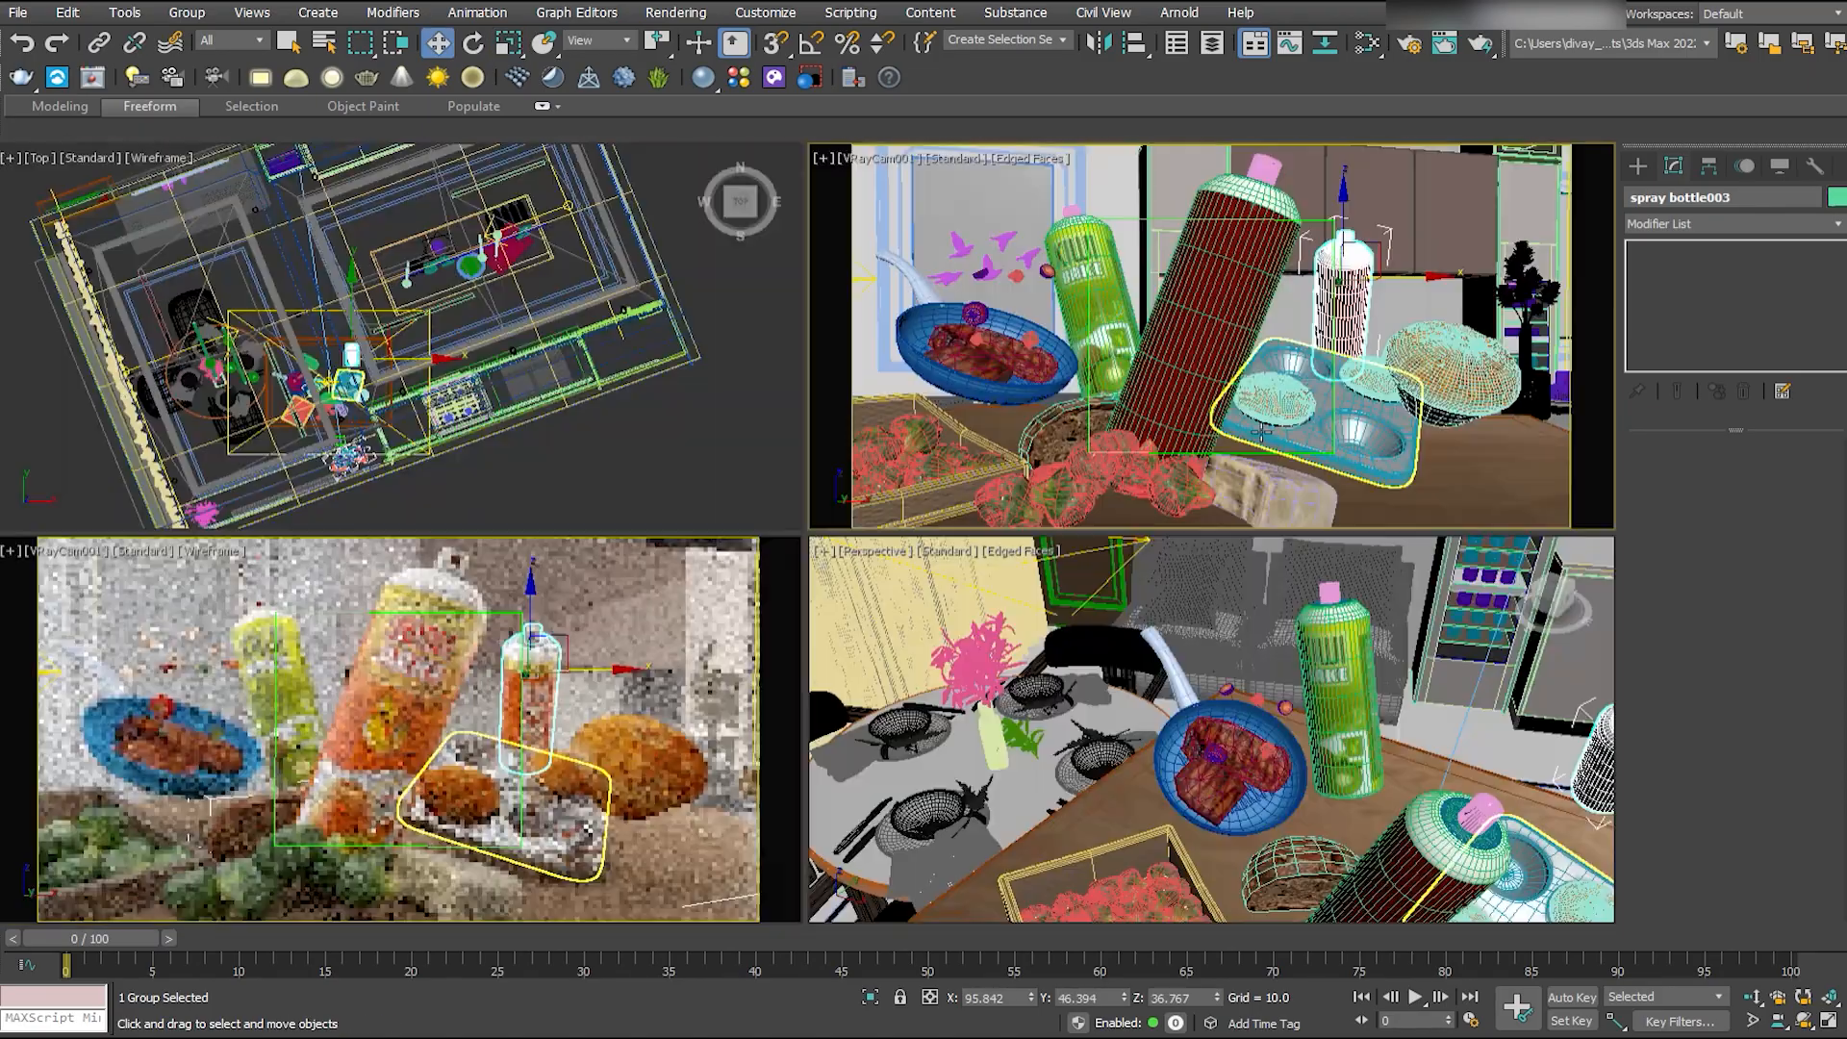
key("F3")
left_click(667, 783)
key("ctrl+s")
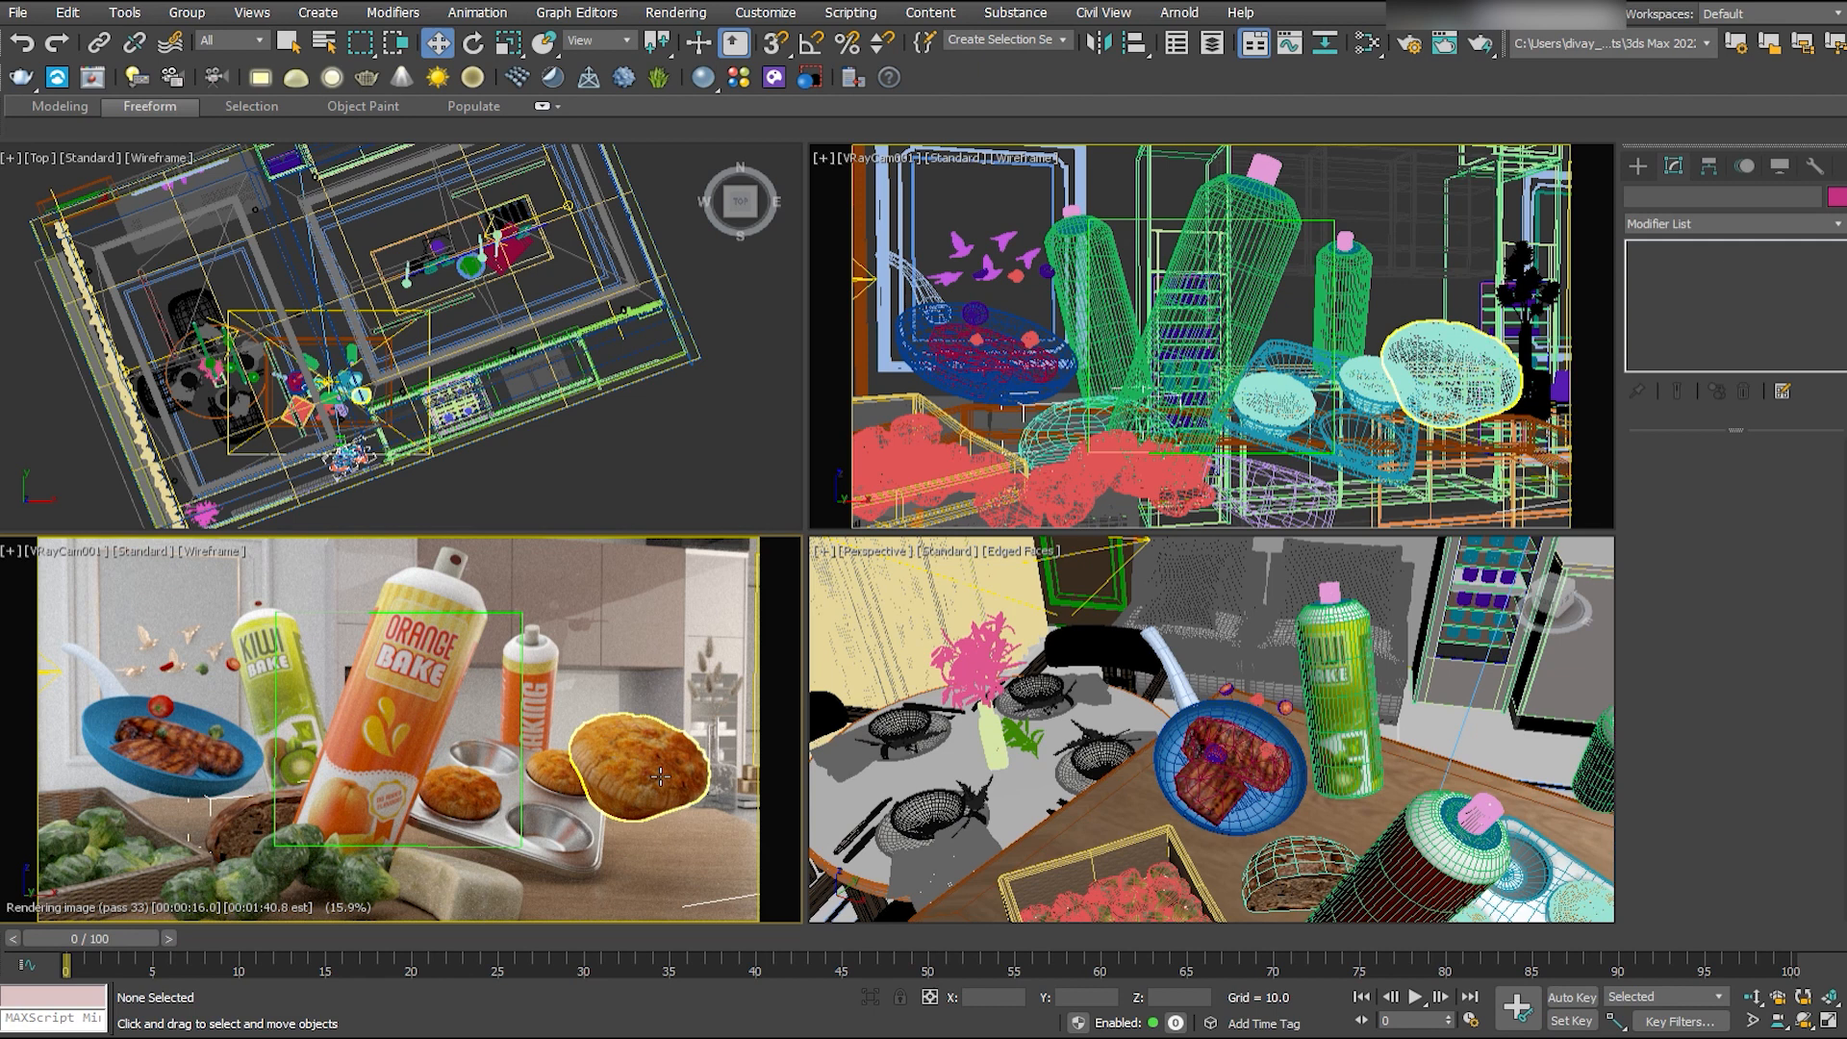
key("F3")
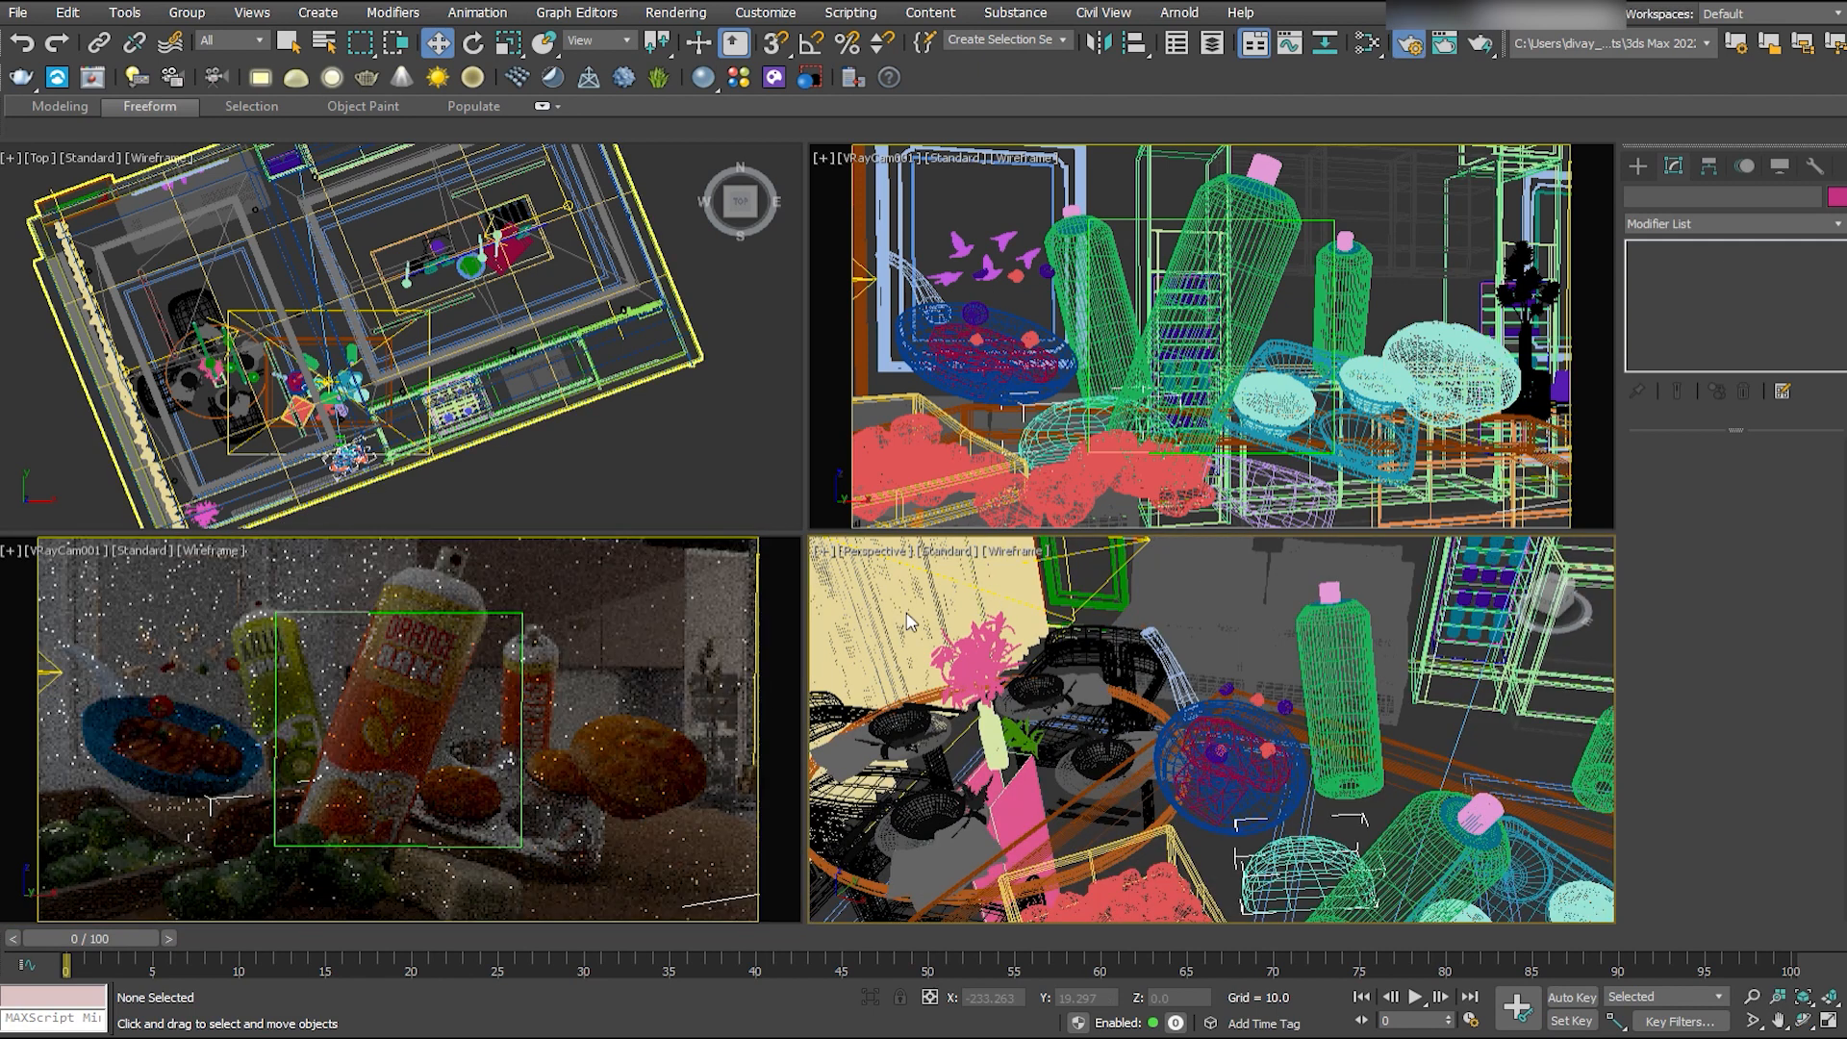
- Limit selection to lights and set the multiplier of the plane light beside the curtains to 50
scroll(385, 414, "up", 4)
middle_click_drag(385, 413, 531, 308)
left_click_drag(512, 613, 504, 613)
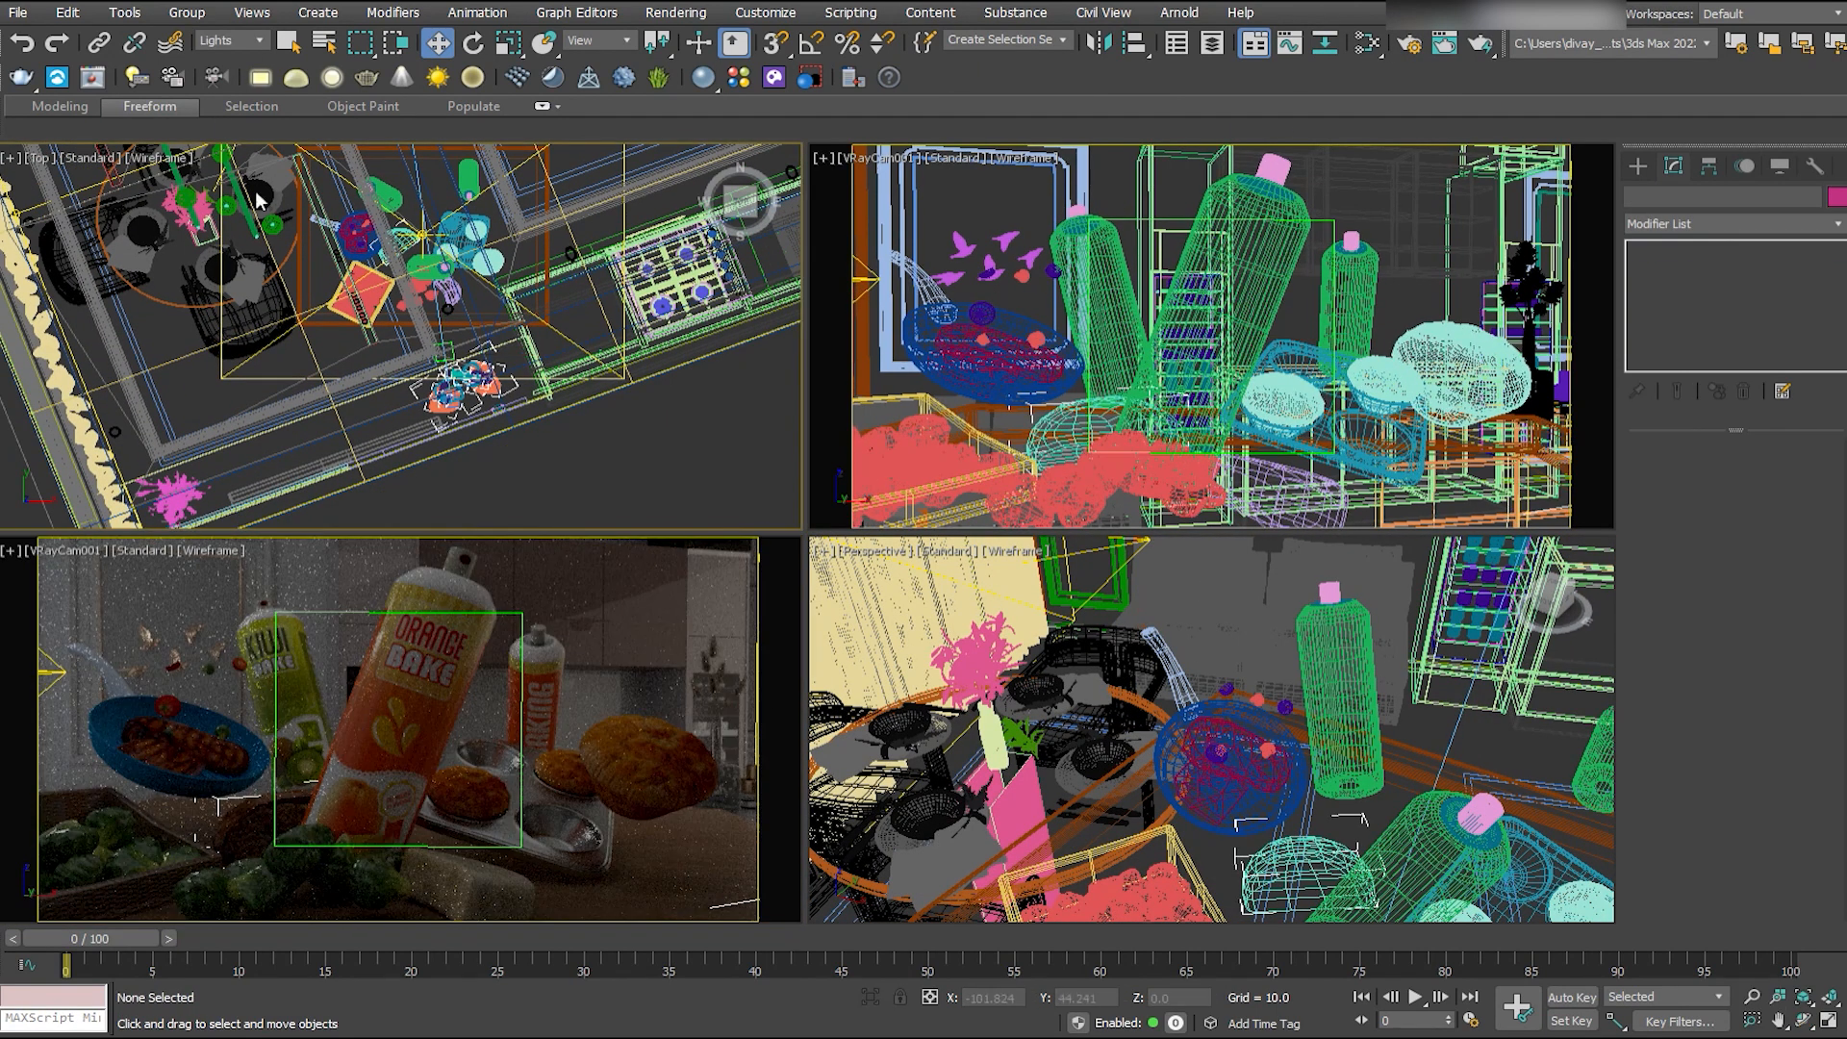
scroll(256, 190, "down", 2)
middle_click_drag(256, 189, 282, 310)
left_click(252, 281)
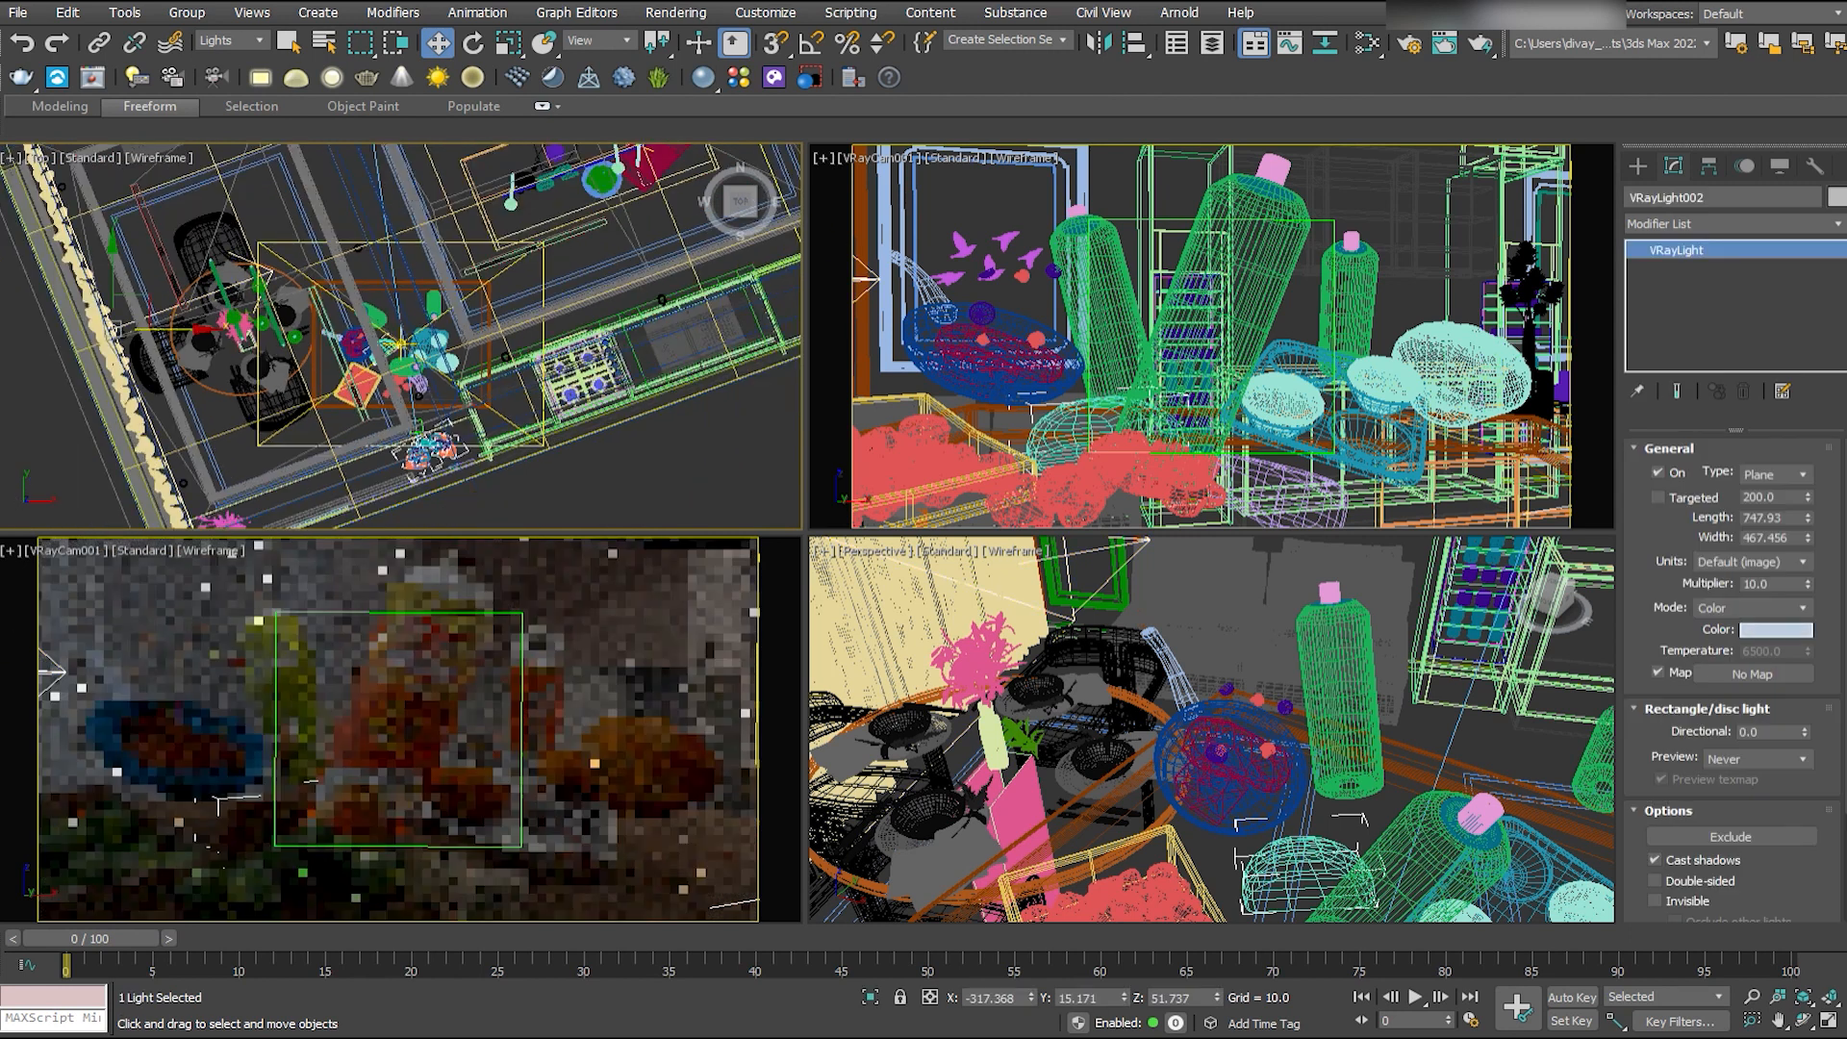
double_click(1768, 584)
type("50")
key("Return")
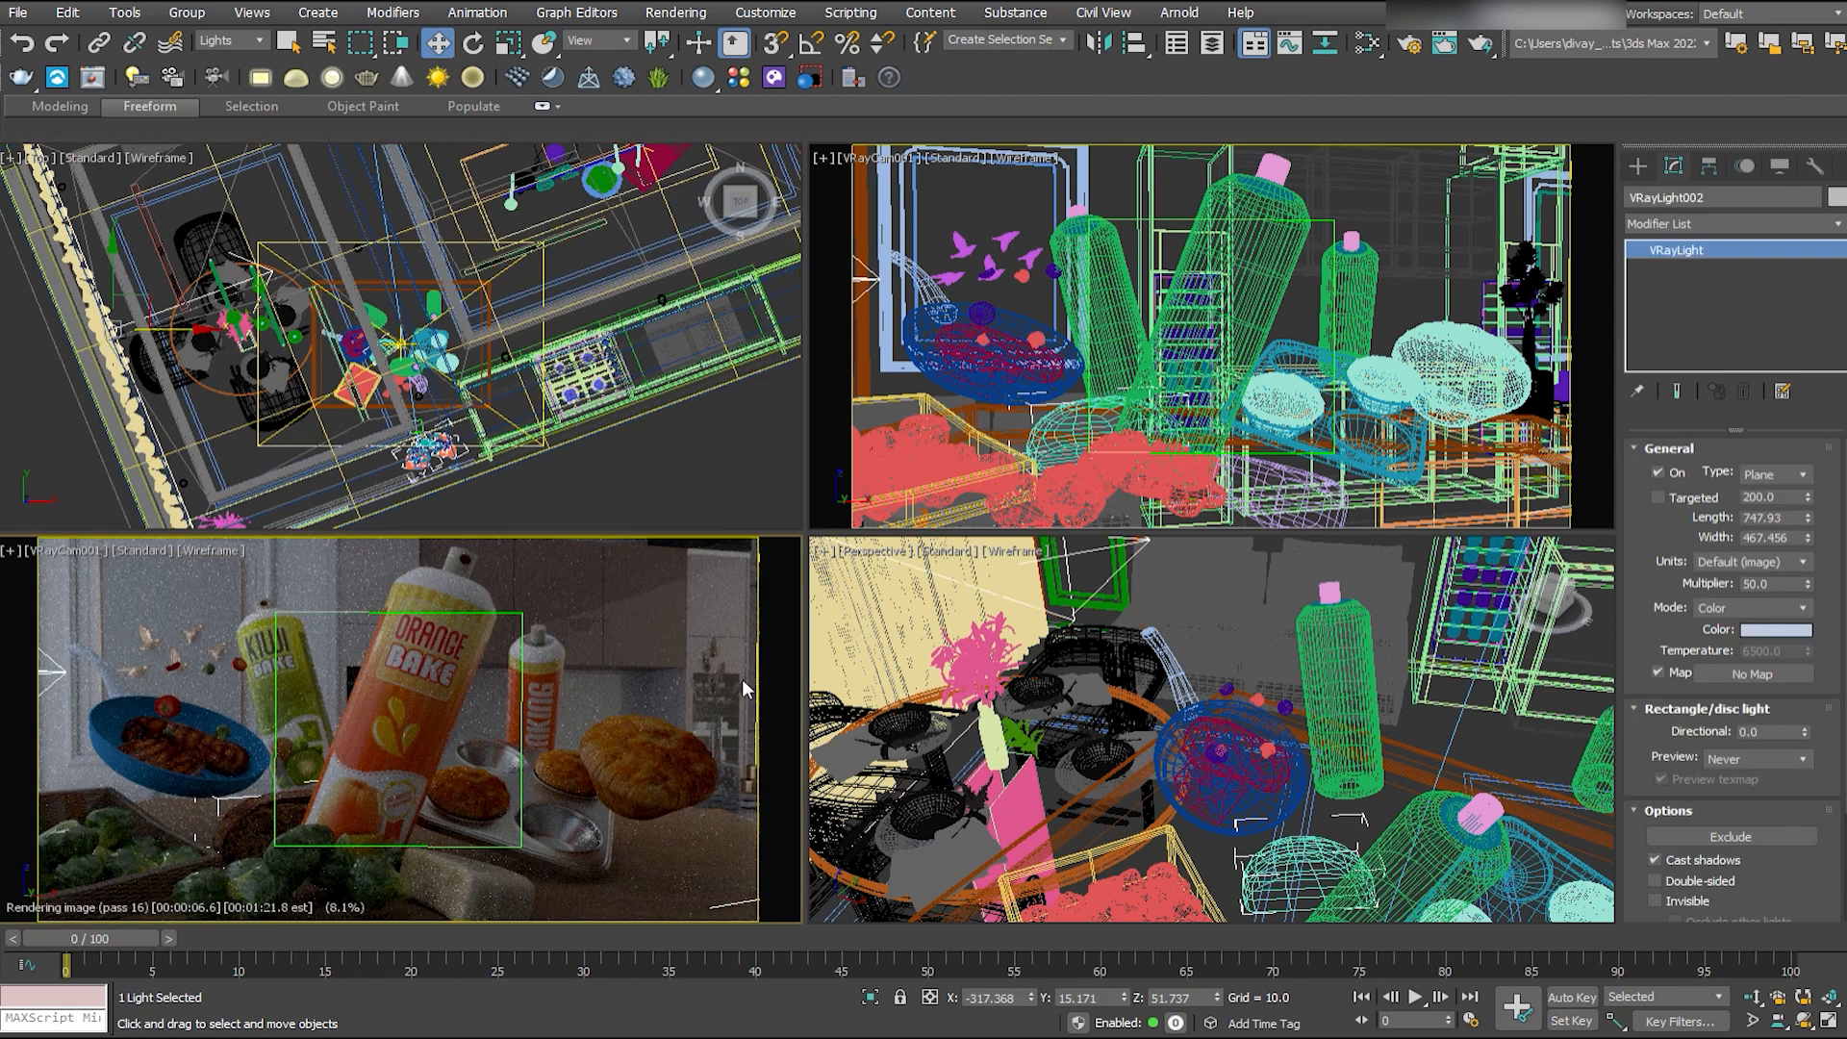
- Set the multiplier of the far-side plane light to 60 and of the plane light above the table to 50
middle_click_drag(718, 150, 629, 223)
left_click(650, 166)
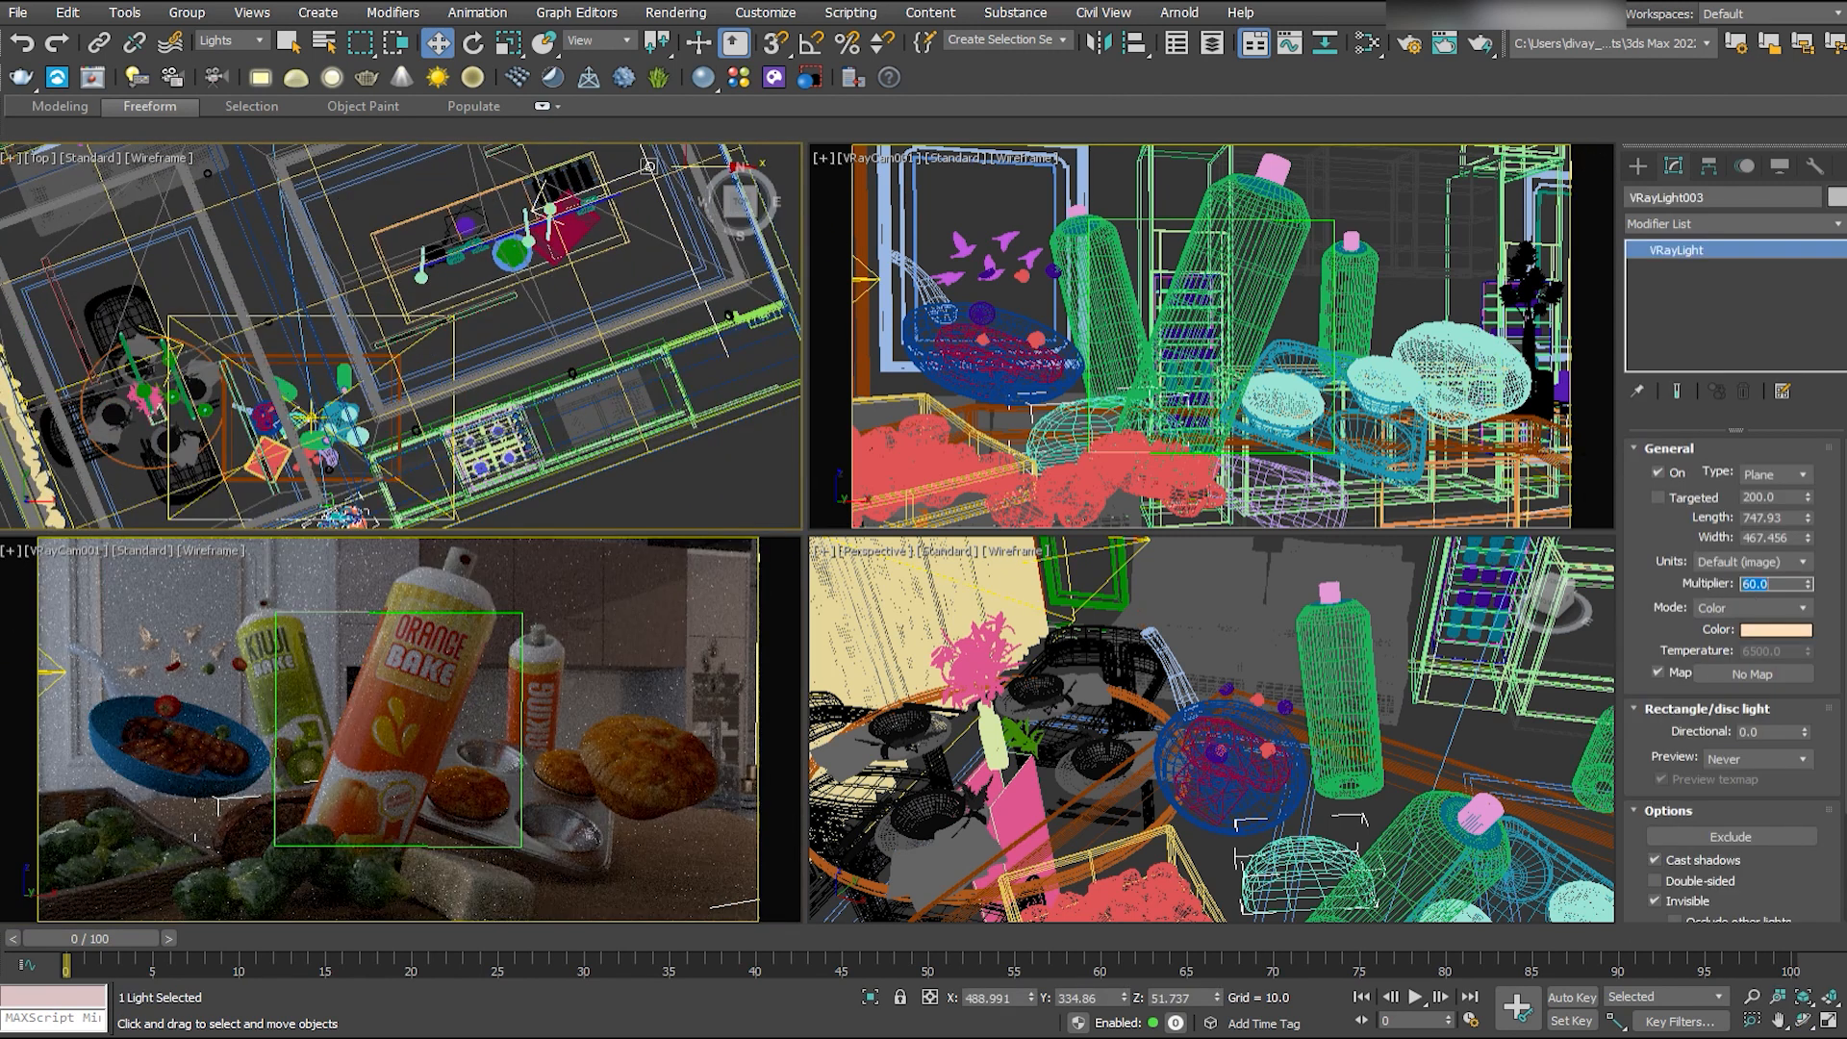
middle_click_drag(367, 327, 474, 328)
left_click(475, 454)
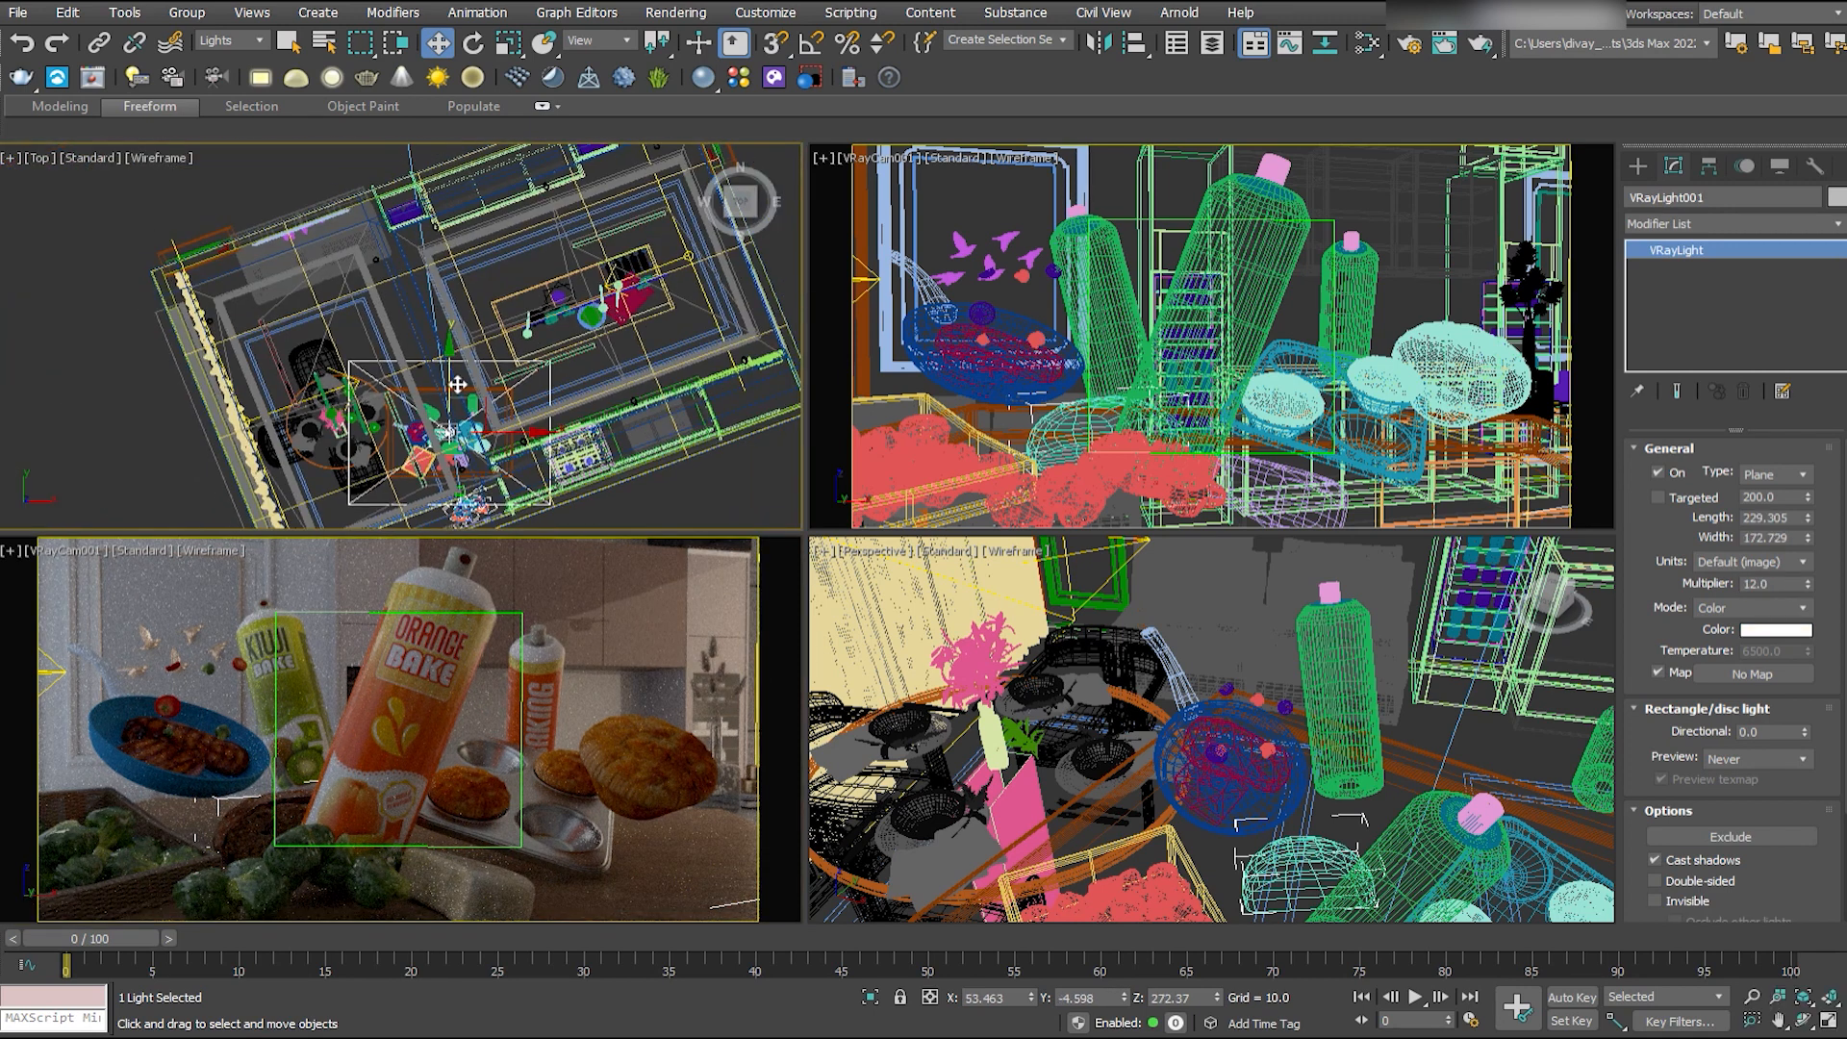
left_click_drag(1780, 584, 1727, 600)
type("50")
key("Return")
right_click(498, 585)
key("alt+w")
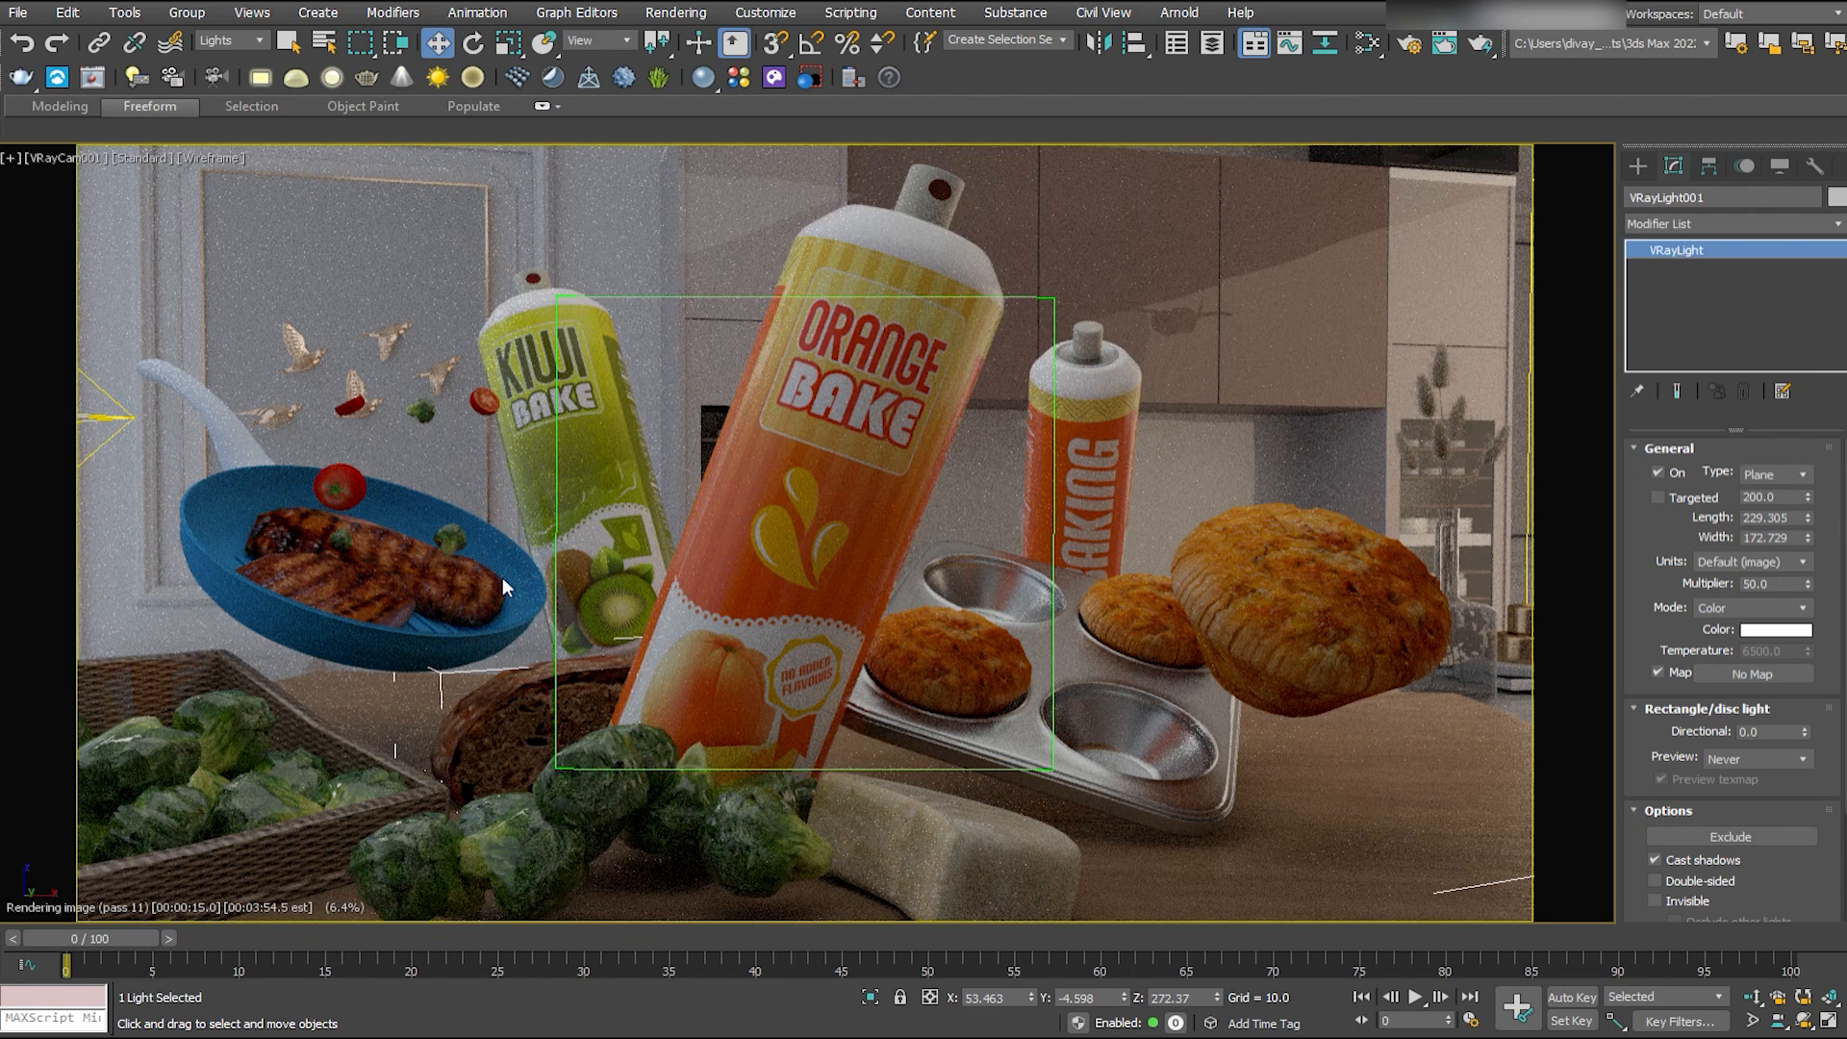
- Draw a V-Ray plane light about 25 long and 74 wide over the large orange bottle in the front view
key("m")
left_click(1638, 166)
left_click(1695, 200)
left_click(1678, 306)
key("alt+w")
middle_click(537, 317)
key("f")
scroll(433, 327, "up", 8)
left_click_drag(368, 213, 563, 404)
- Tilt the new plane light to match the lean of the large orange bottle
key("w")
key("e")
left_click_drag(524, 260, 553, 303)
- Move the tilted light in front of the large orange bottle, checking it in the plan and shaded camera views
key("t")
mouse_move(524, 336)
middle_mouse_down()
mouse_move(537, 304)
mouse_move(571, 389)
middle_mouse_up()
scroll(571, 388, "up", 3)
middle_click(1390, 330)
key("F3")
key("alt+a")
key("w")
mouse_move(1315, 345)
left_mouse_down()
mouse_move(1404, 353)
mouse_move(1317, 353)
left_mouse_up()
middle_click(465, 268)
left_click_drag(466, 268, 466, 381)
left_click(1673, 166)
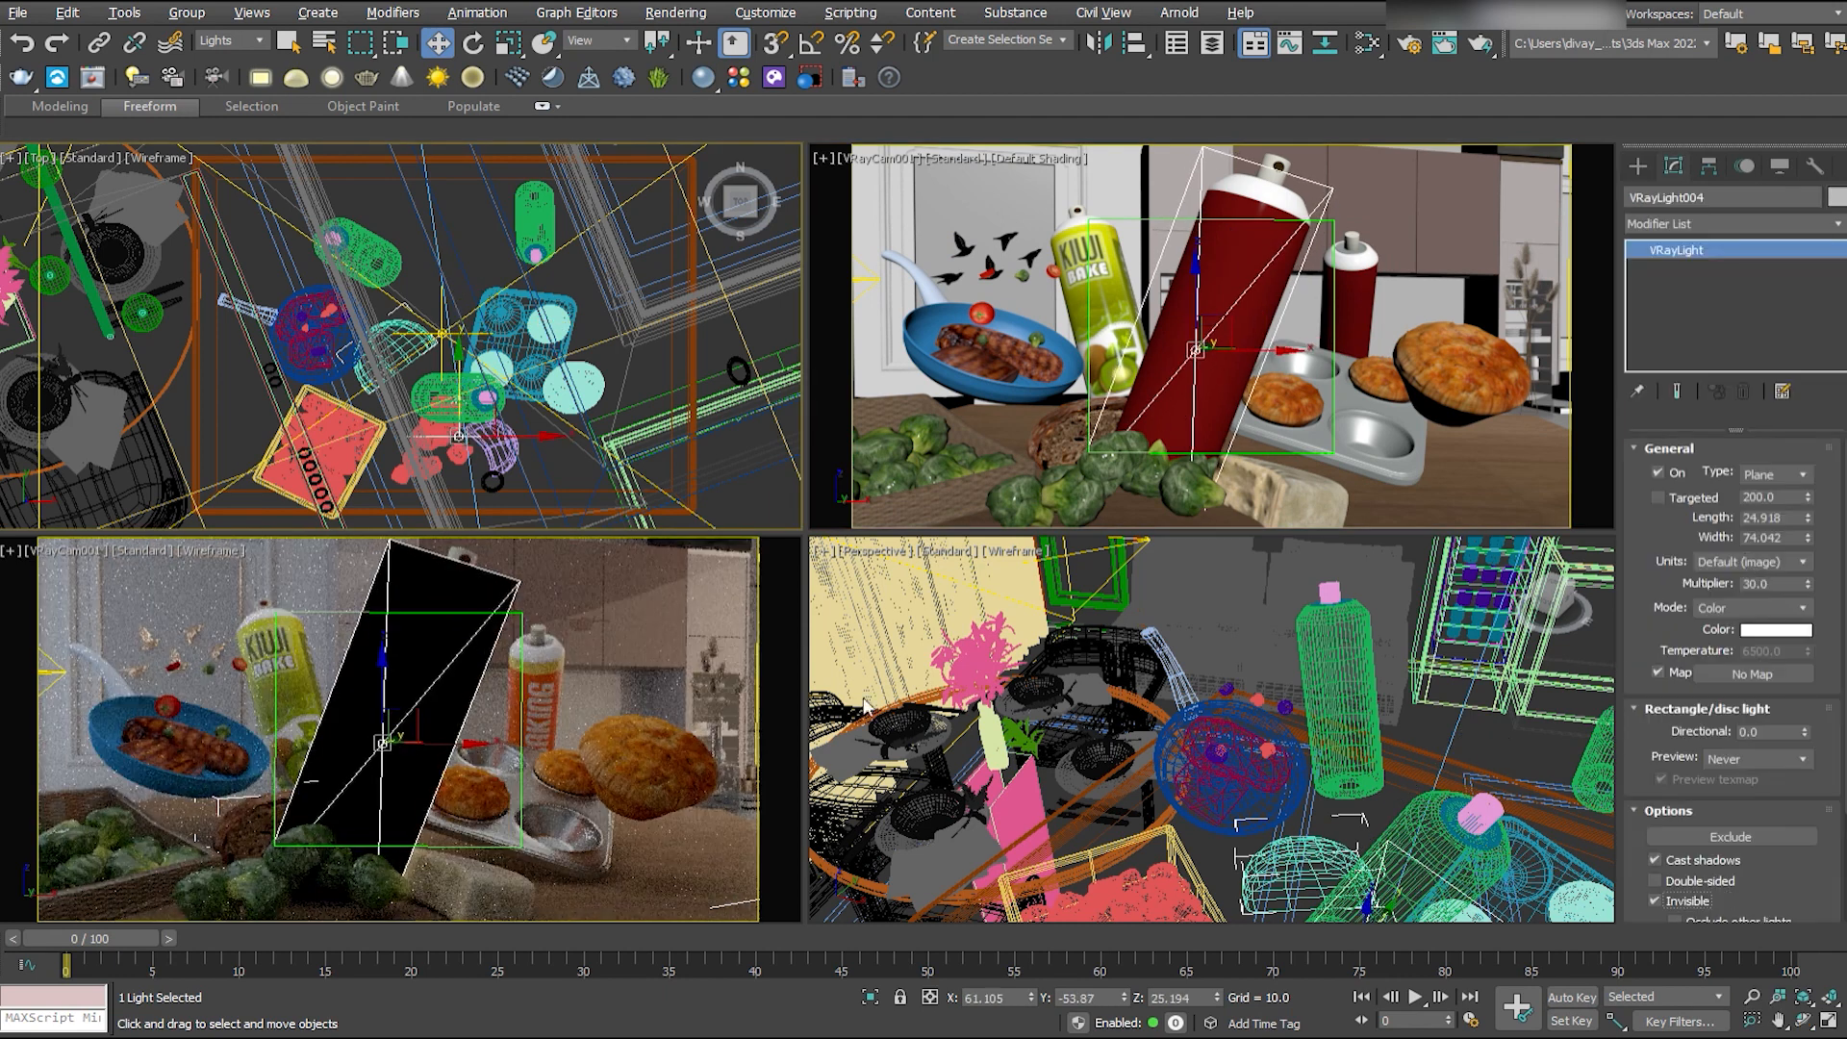
- Make the bottle light invisible in renders and scale it narrower
scroll(1656, 799, "down", 3)
left_click(1655, 760)
middle_click(583, 766)
key("r")
left_click_drag(459, 768, 406, 754)
- Switch to local coordinates and nudge the bottle light along its own axis over the orange label
key("w")
left_click(601, 40)
left_click(583, 117)
left_click_drag(421, 688, 419, 694)
left_click_drag(420, 695, 418, 697)
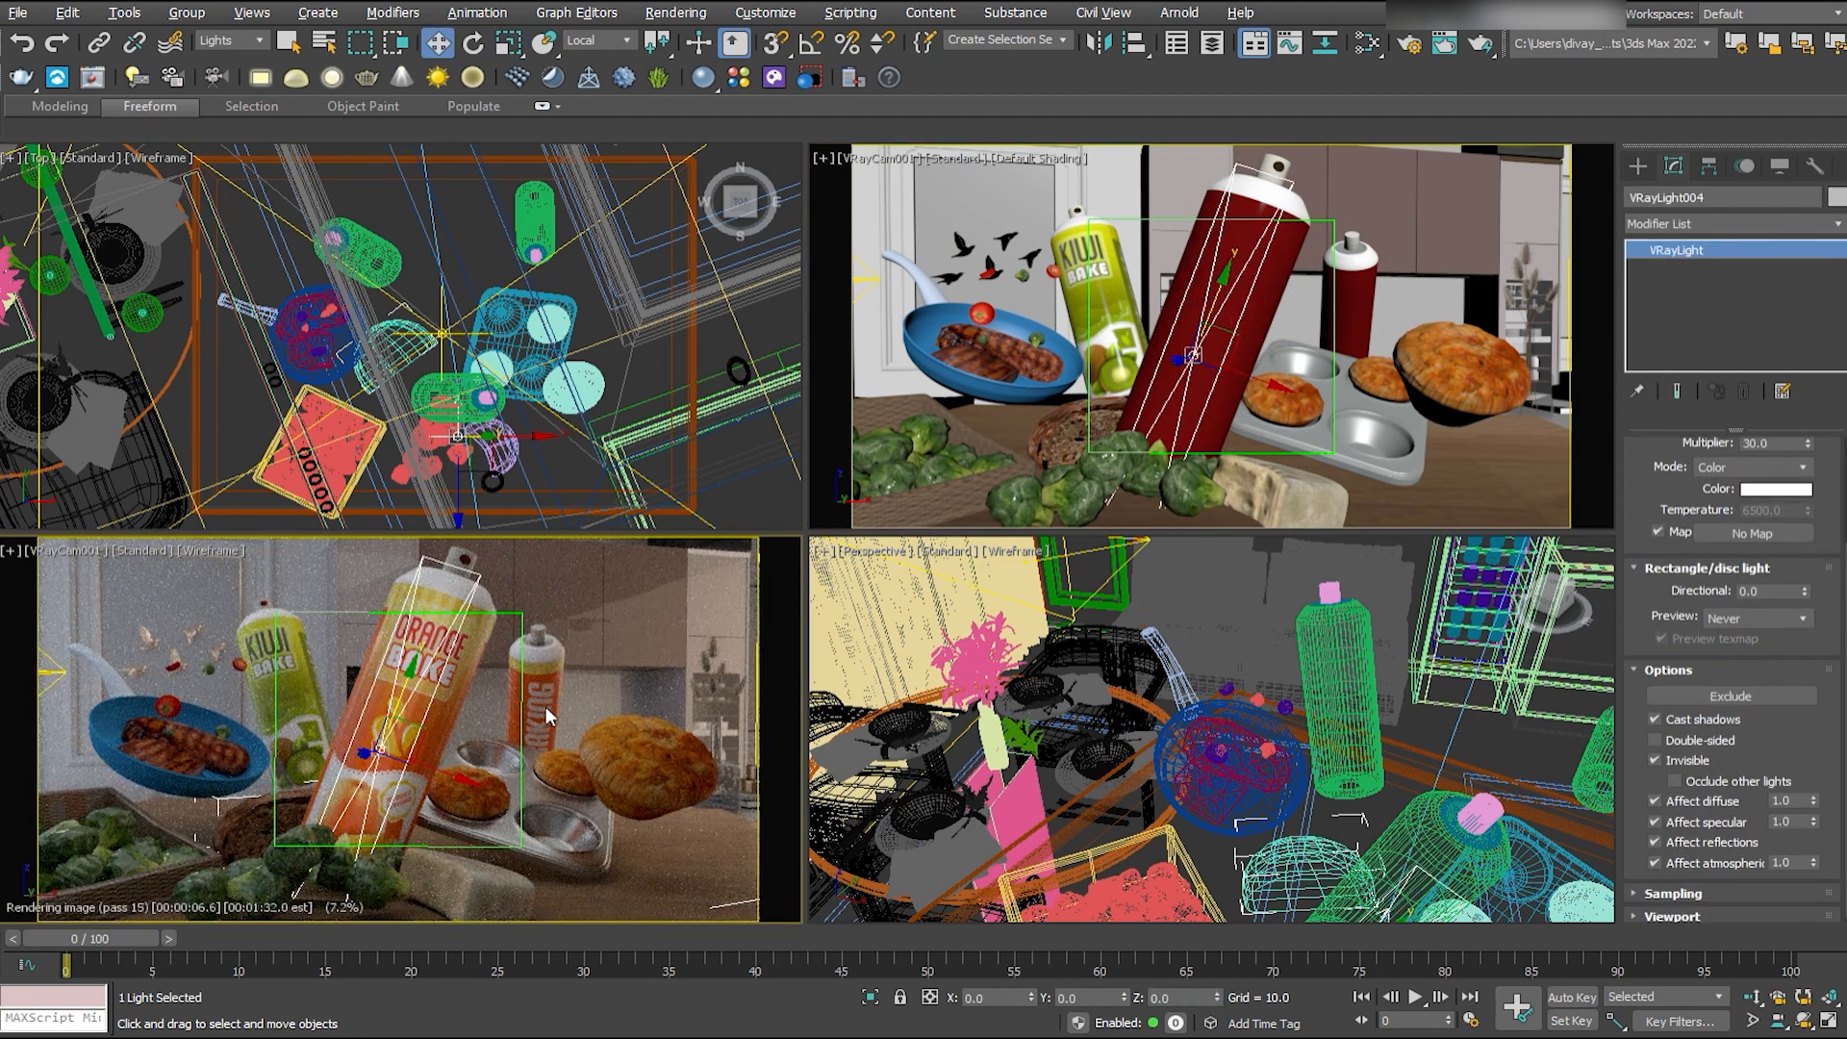
- Open the render settings, stop the interactive camera render, and clear the light selection
key("F10")
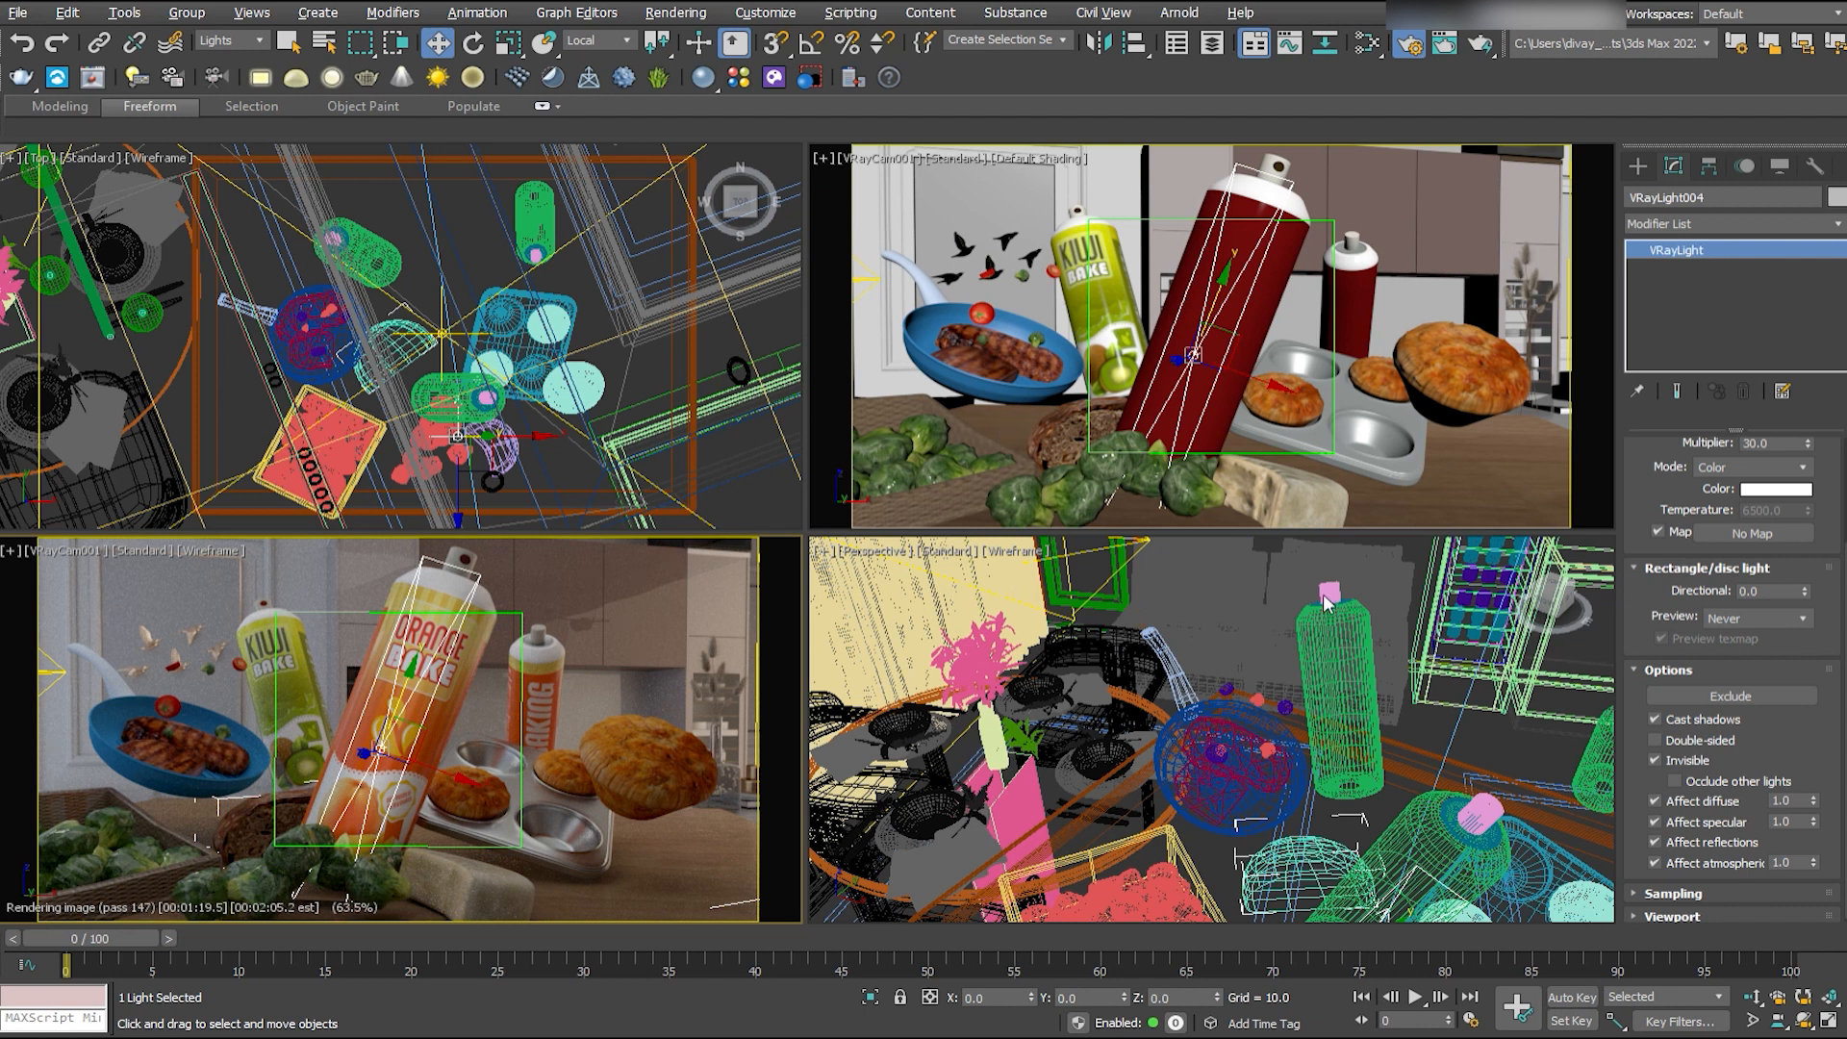
left_click(1410, 43)
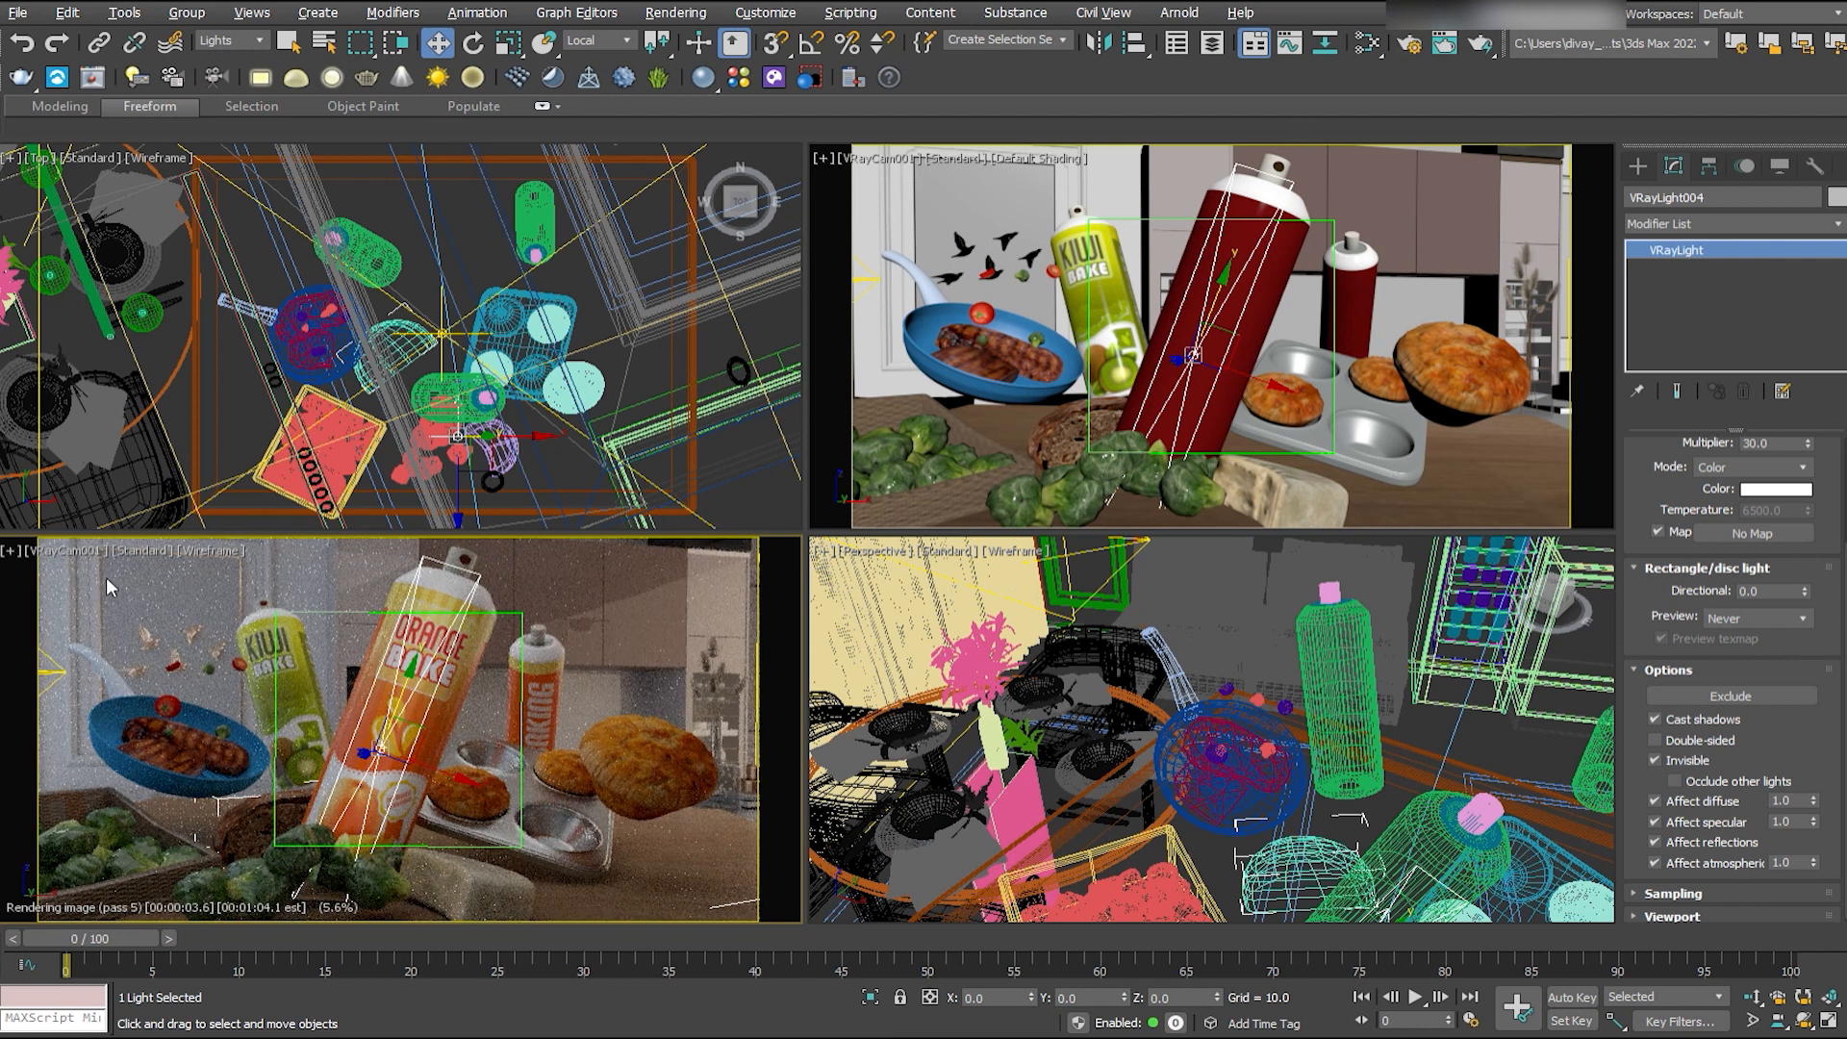
key("F10")
key("Escape")
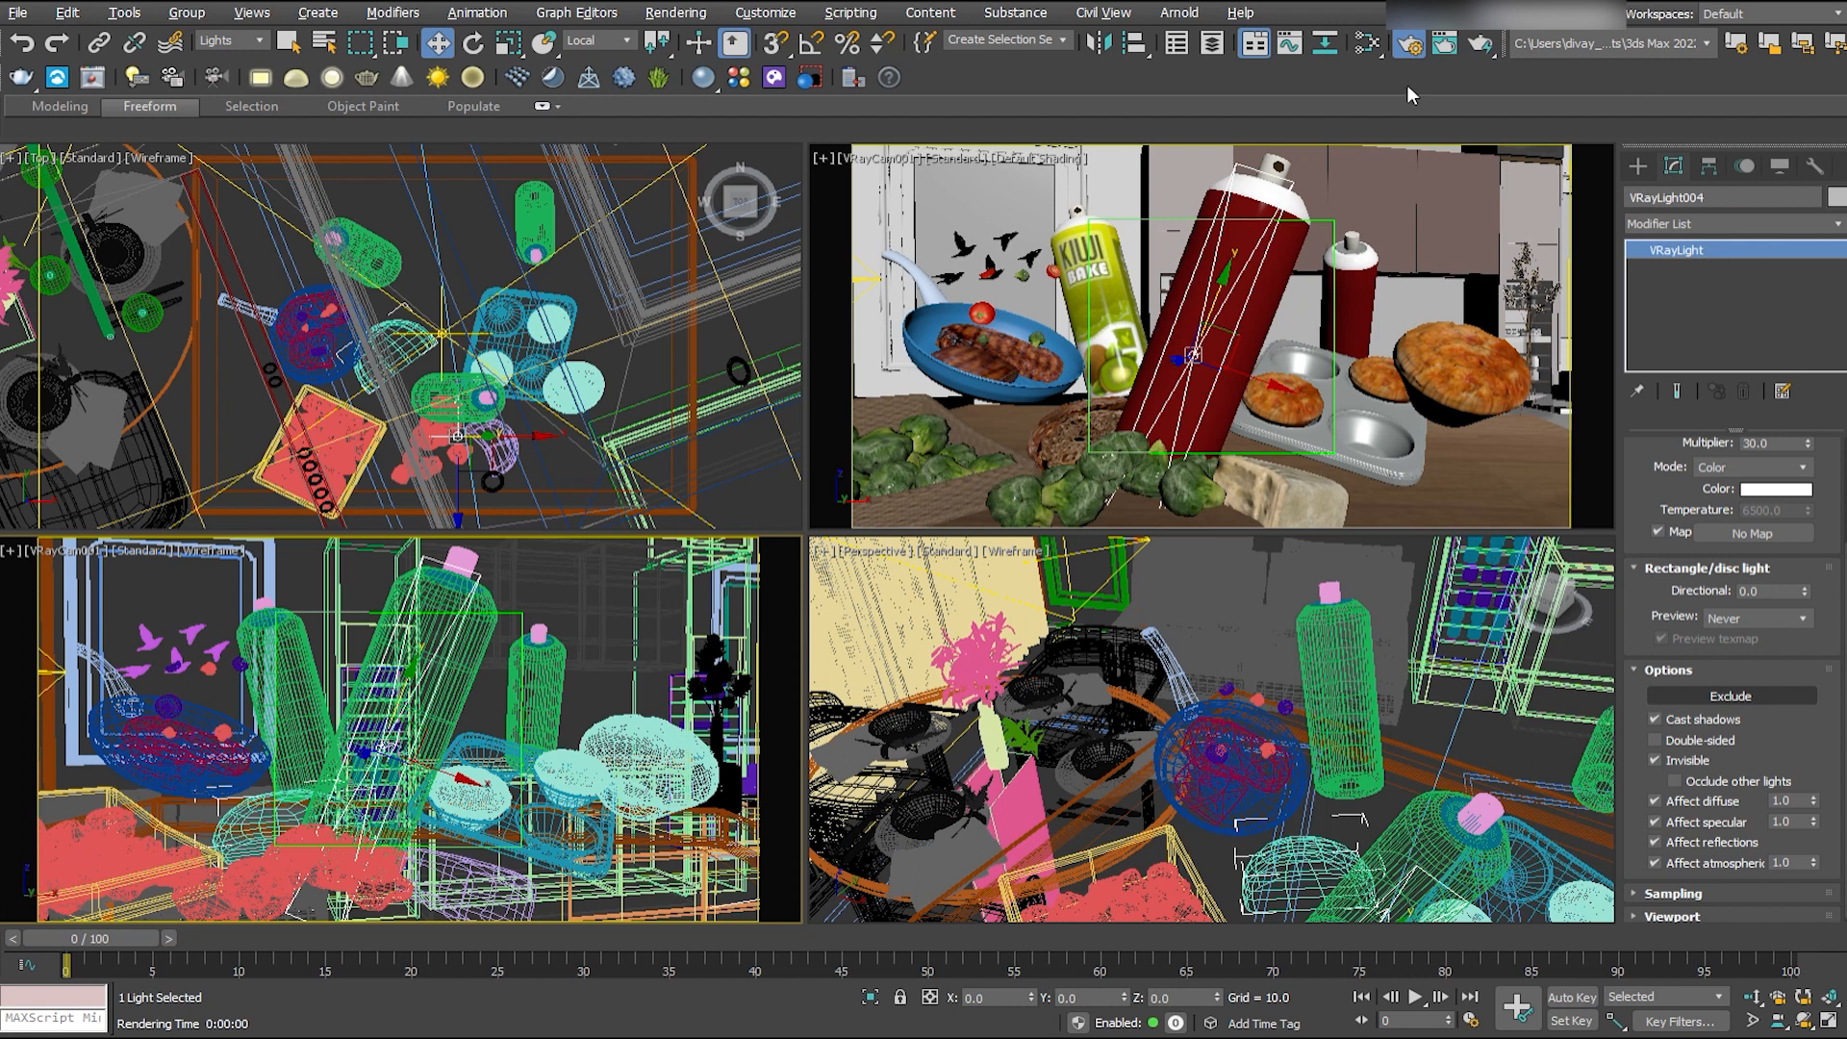
left_click(1215, 218)
left_click(1305, 120)
left_click(1004, 235)
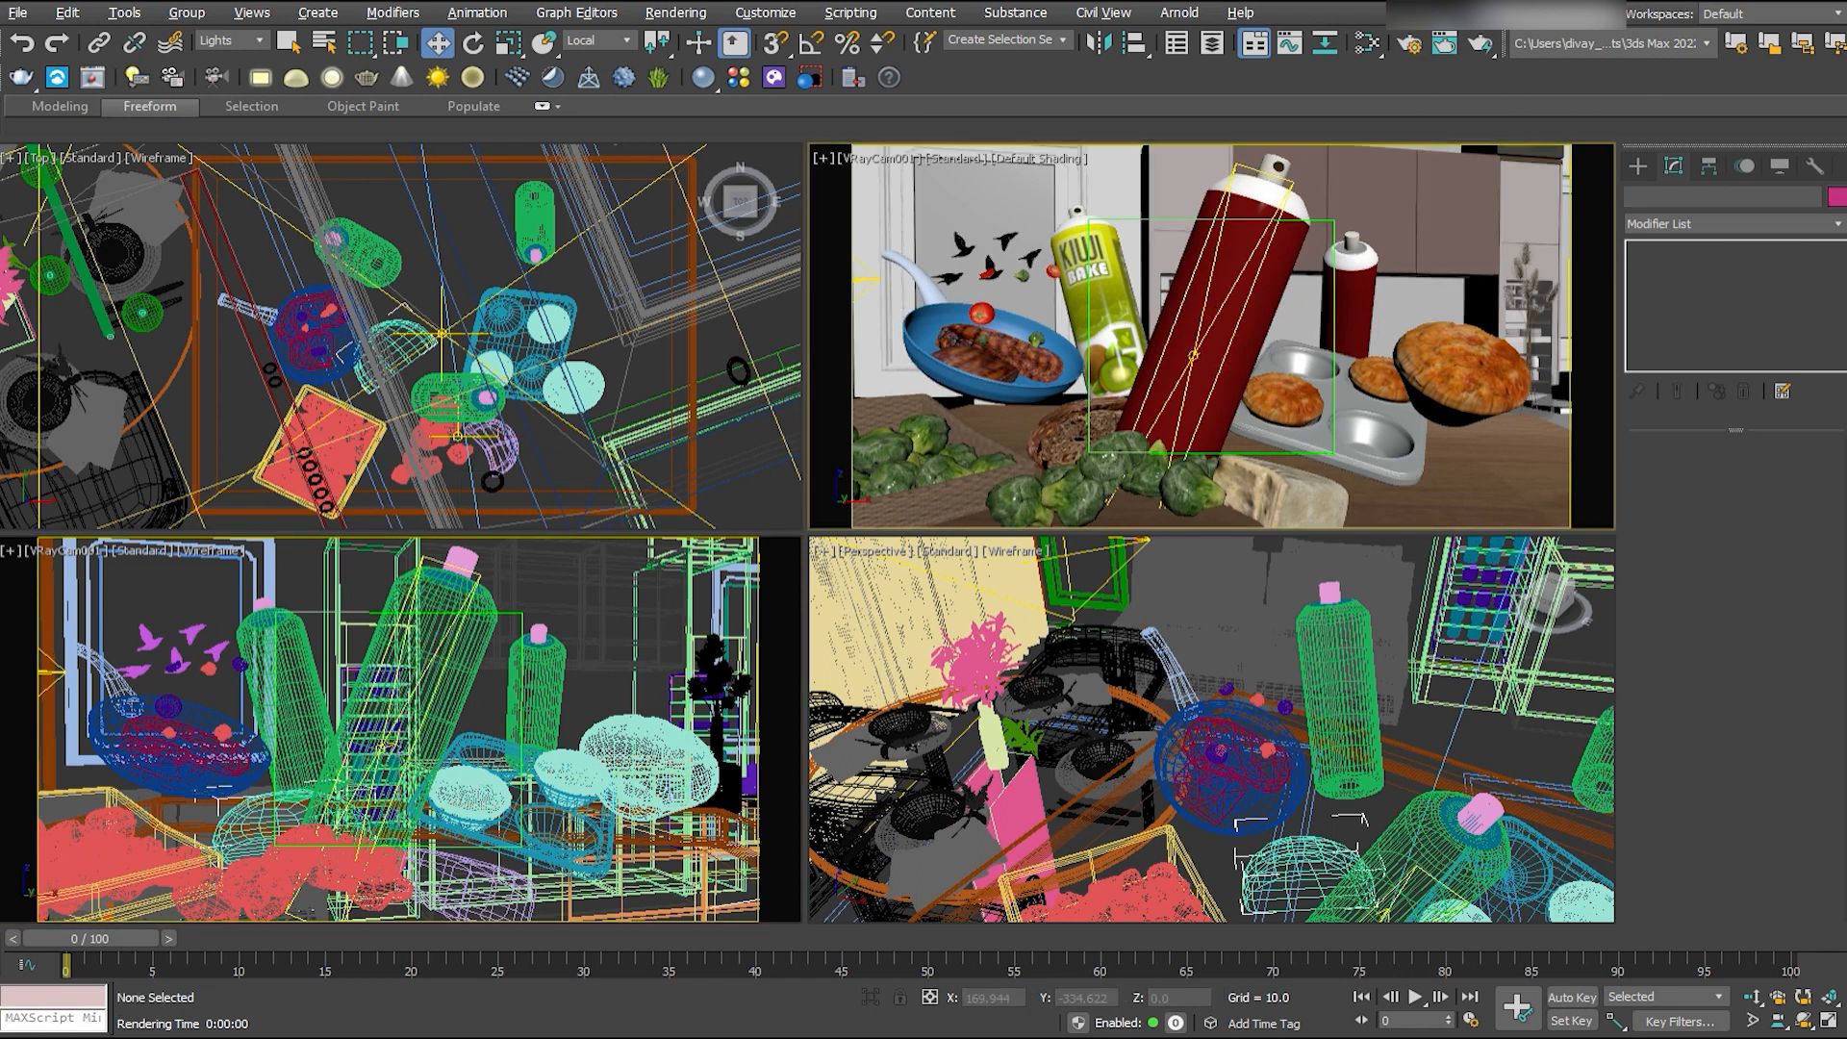
- Raise the wall birds within the opened kitchen background group, and close the group
left_click(232, 40)
left_click(231, 53)
left_click(252, 577)
left_click(187, 12)
left_click(209, 75)
left_click(177, 662)
left_click_drag(177, 602, 177, 539)
left_click(186, 13)
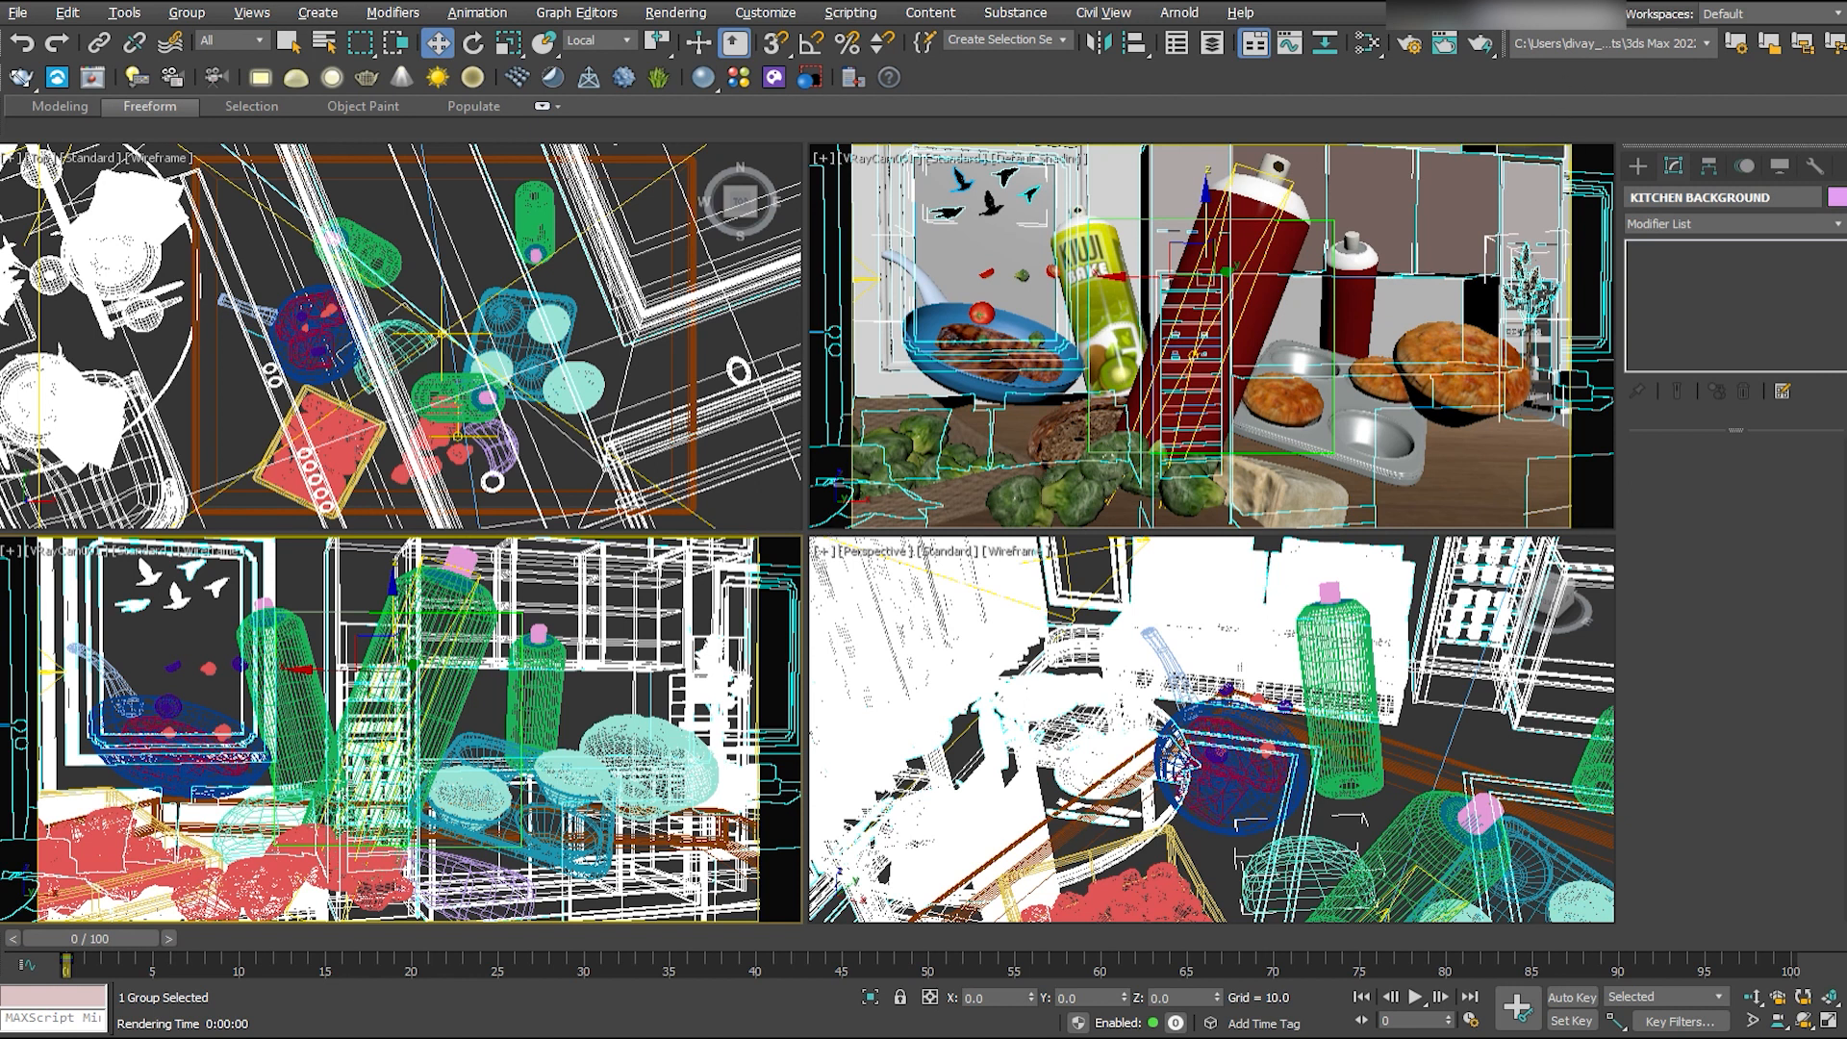
- Apply a dark material to the frying pan's body, inner grill lines and handle
left_click(197, 731)
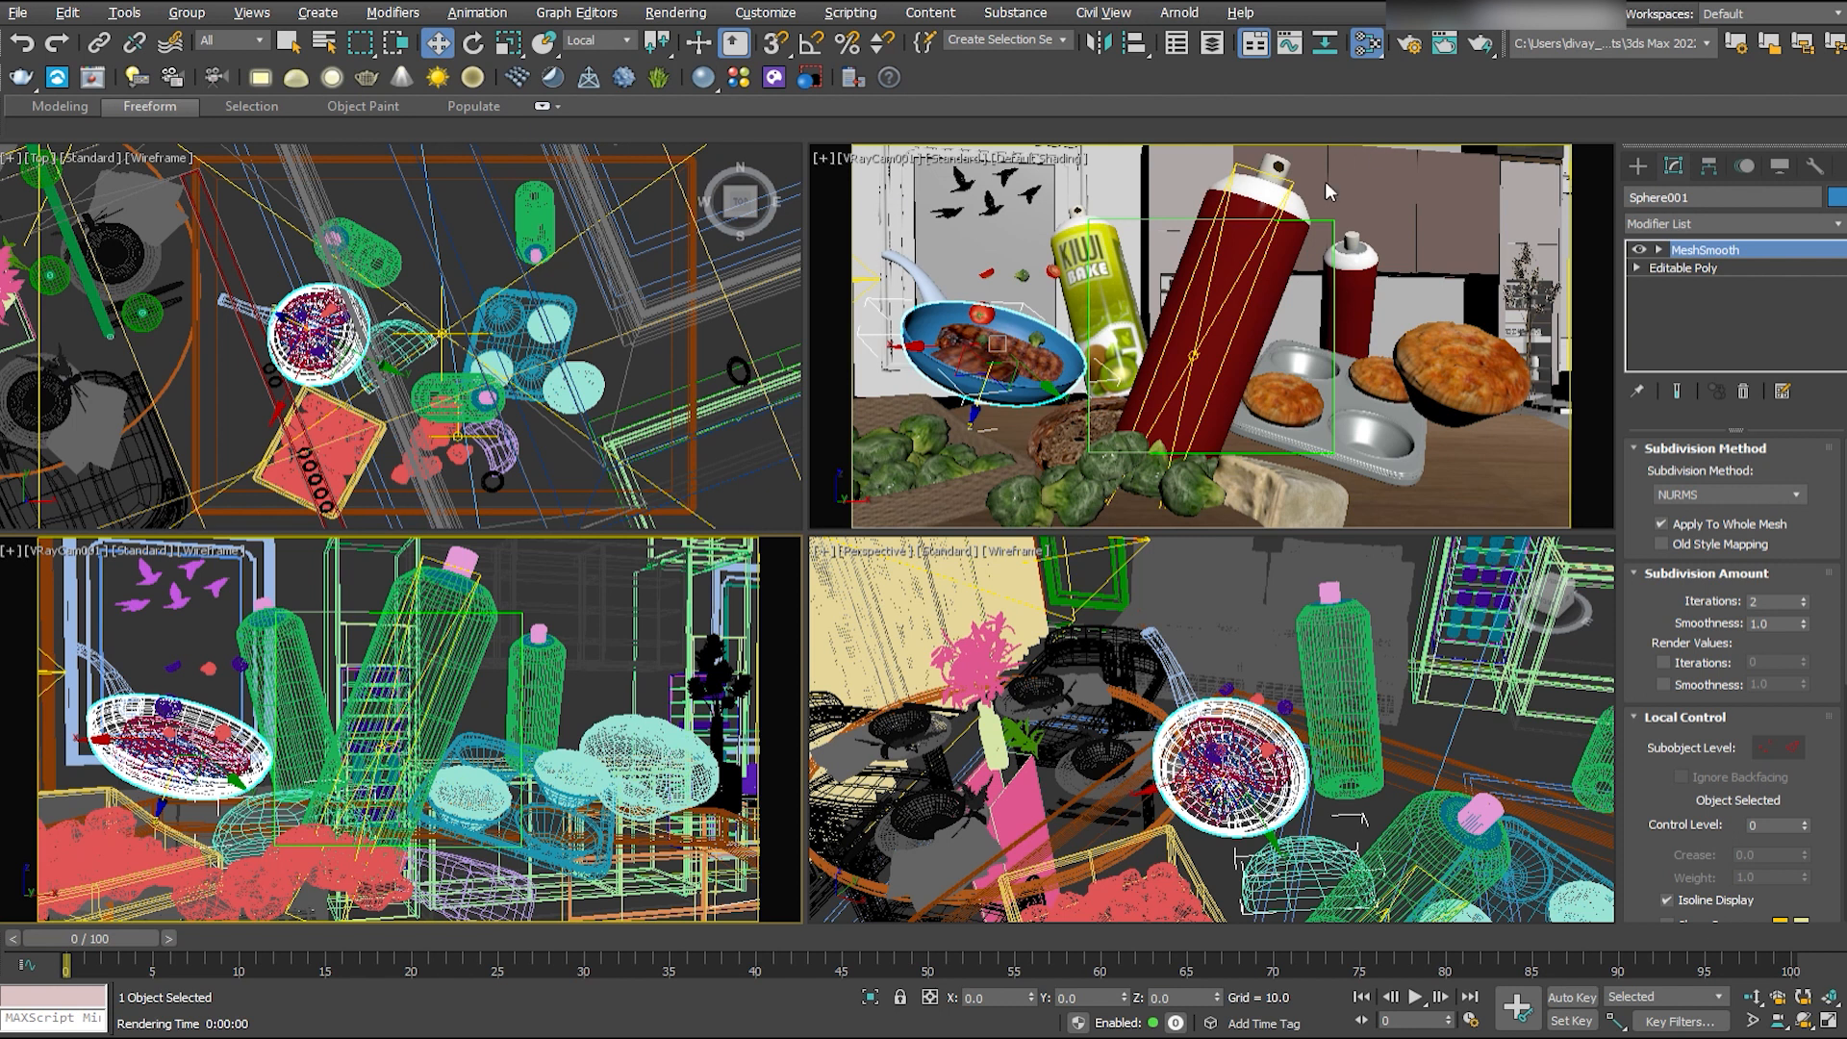
left_click(464, 178)
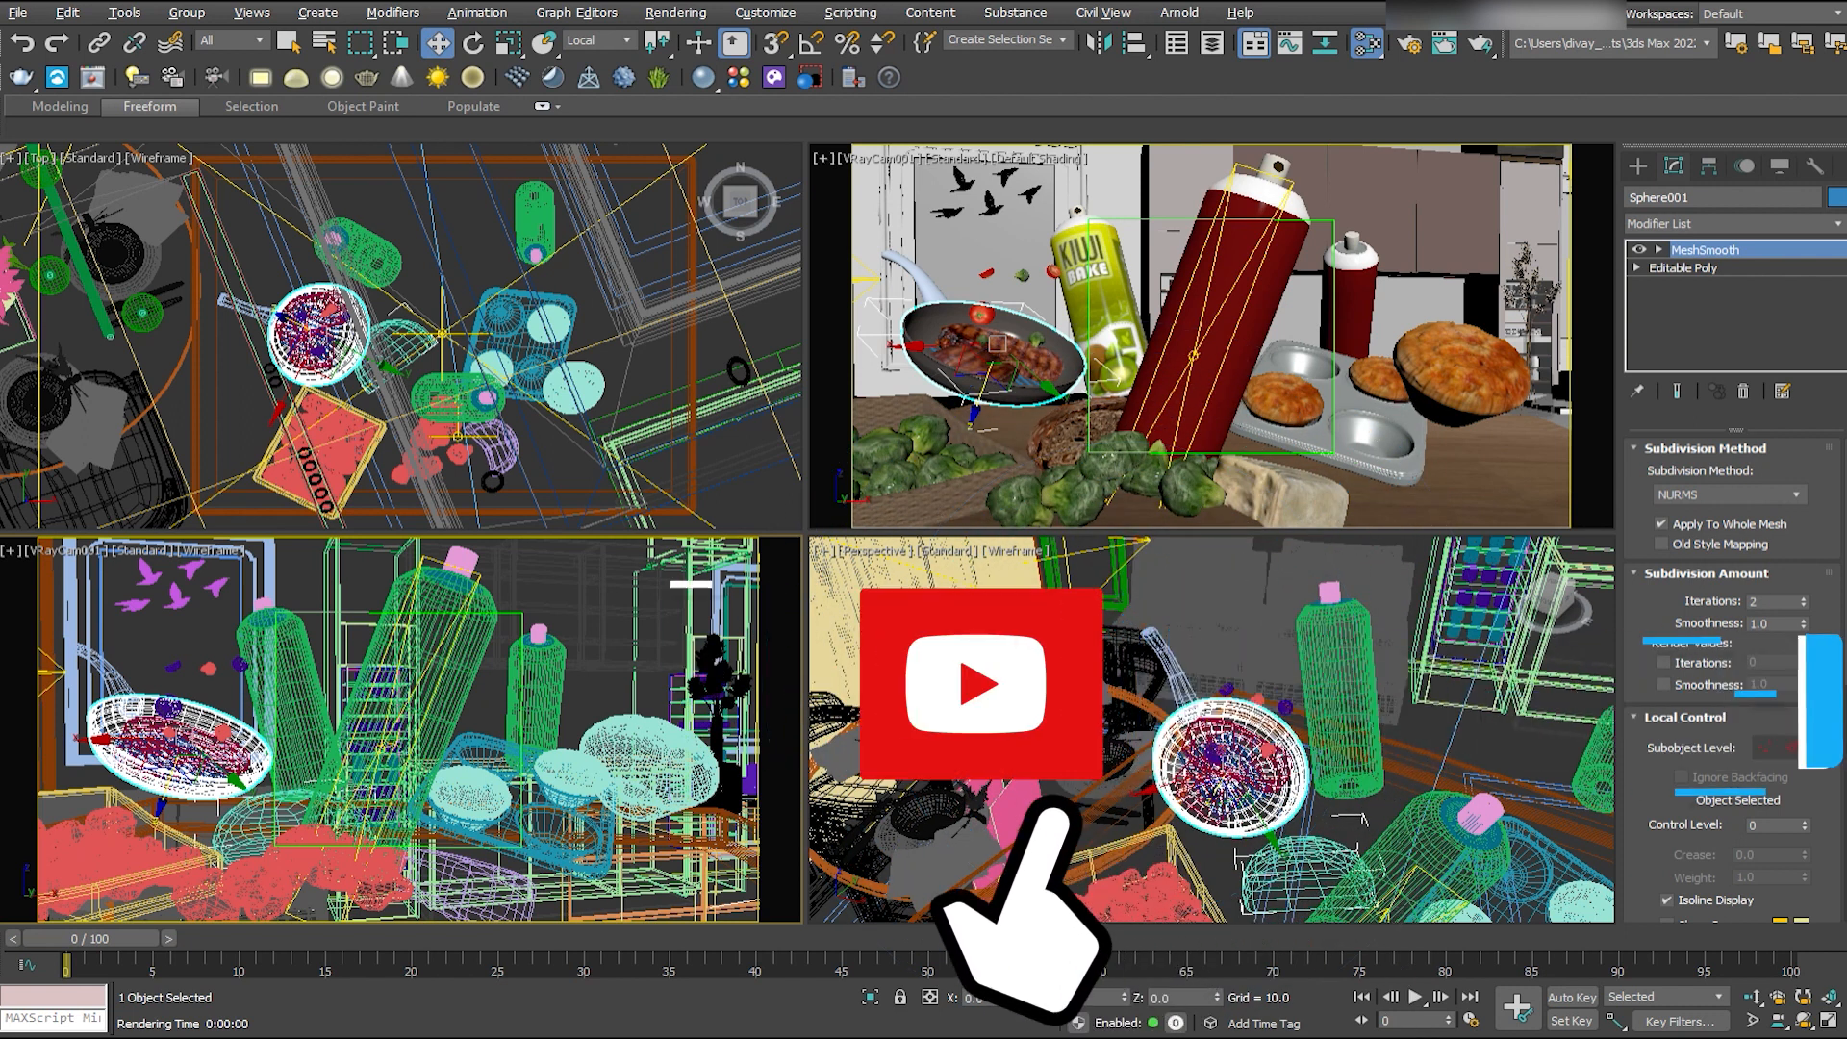
left_click(213, 643)
left_click(205, 775)
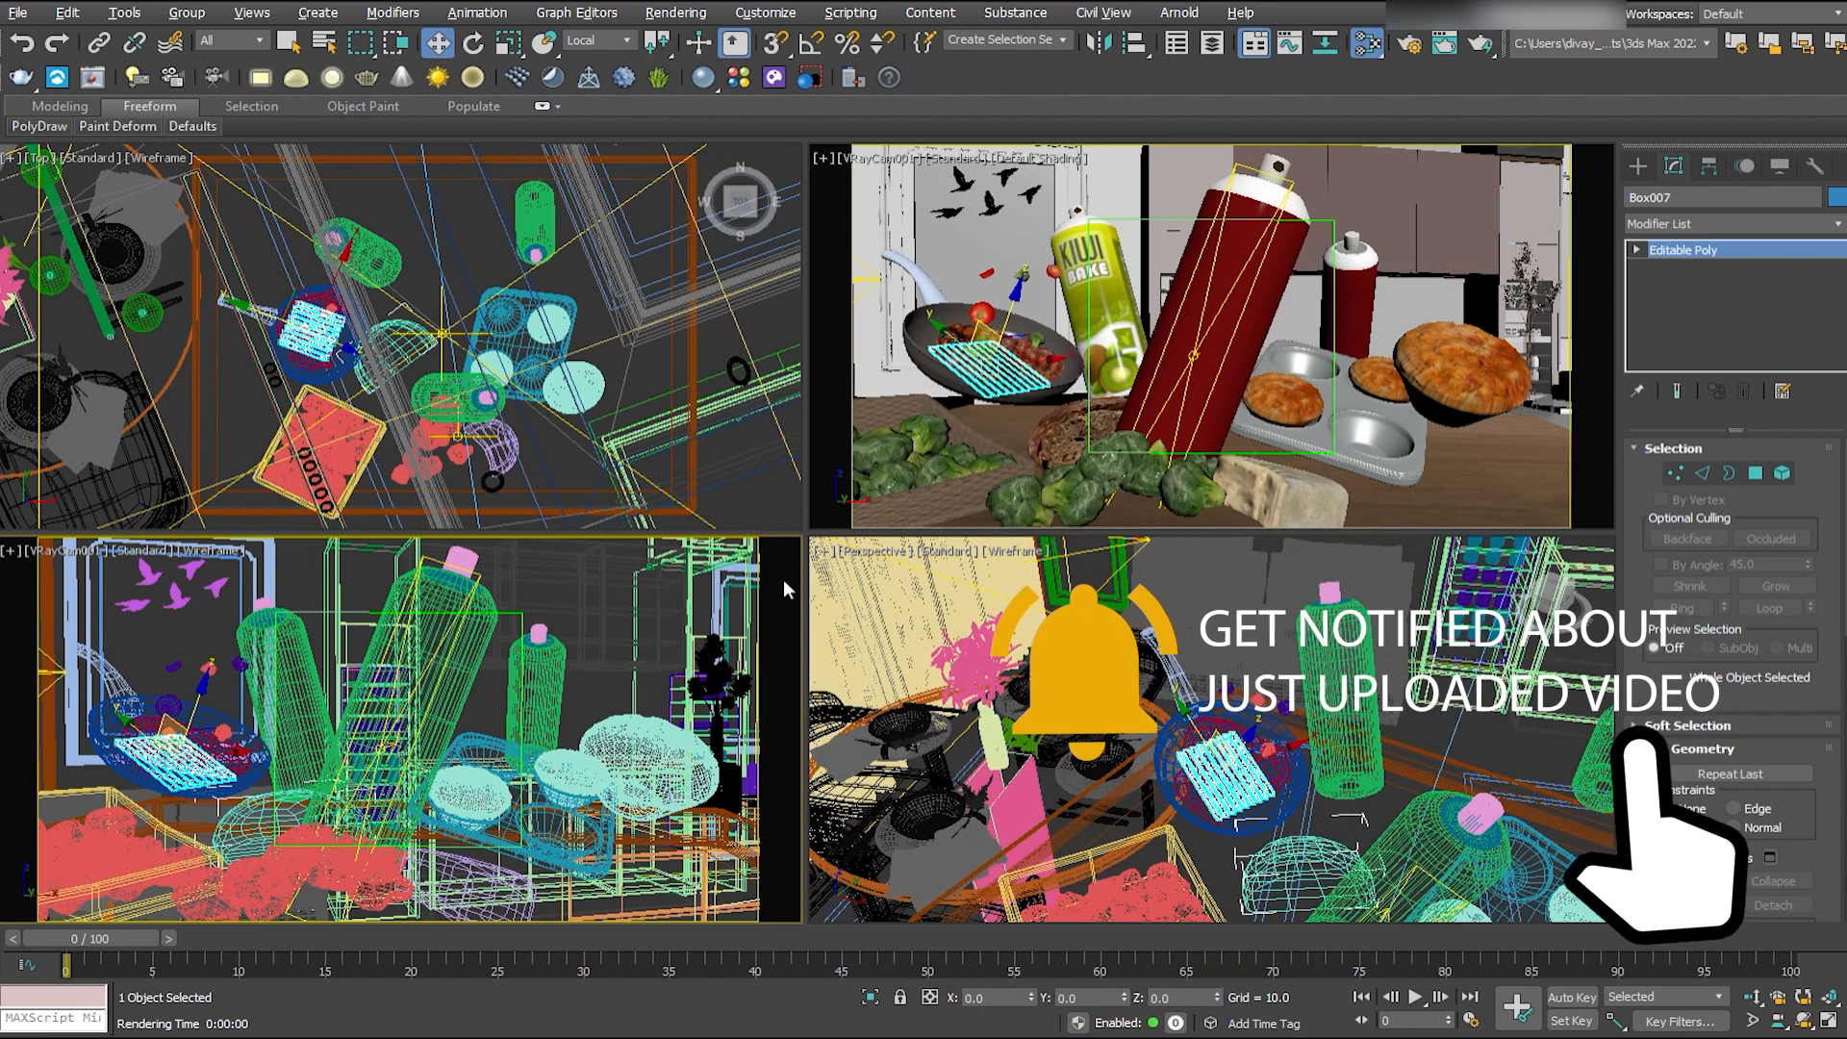
left_click(104, 671)
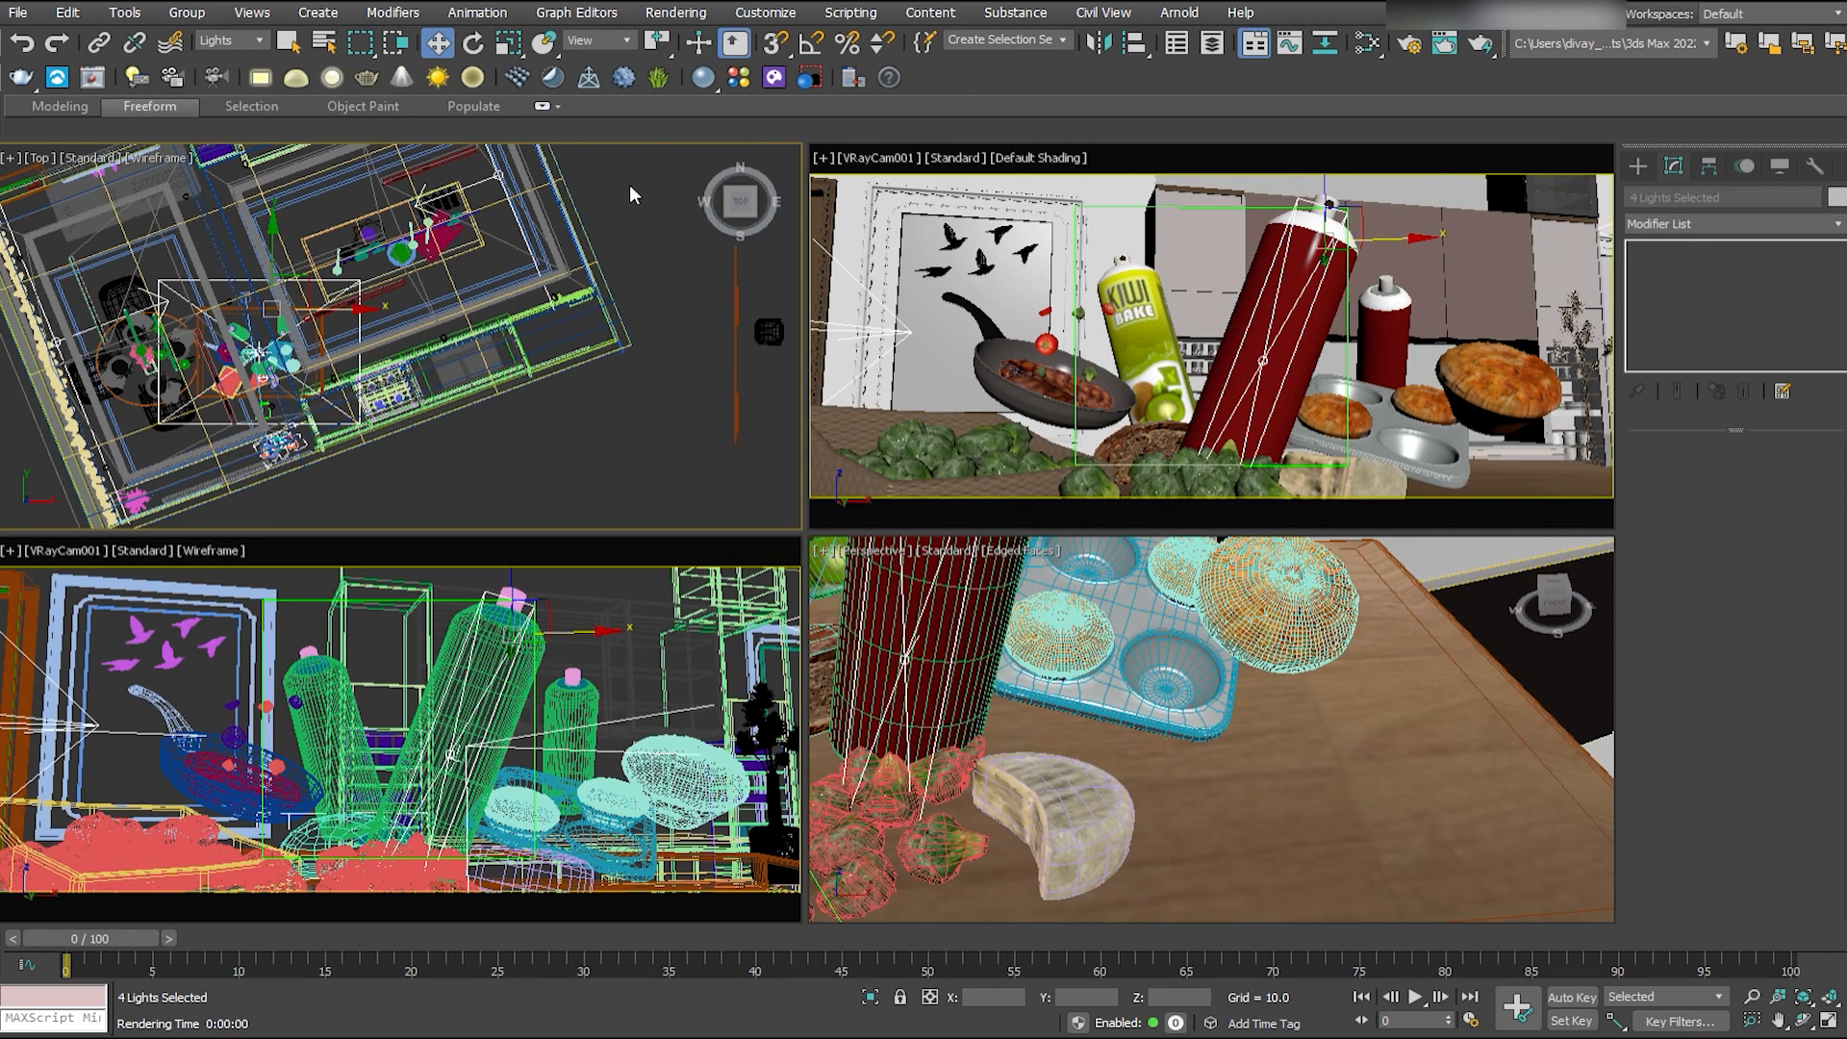
- Remove the four existing lights and place a V-Ray light of type Dome in the plan view
left_click(448, 231)
left_click(1637, 166)
left_click(1693, 307)
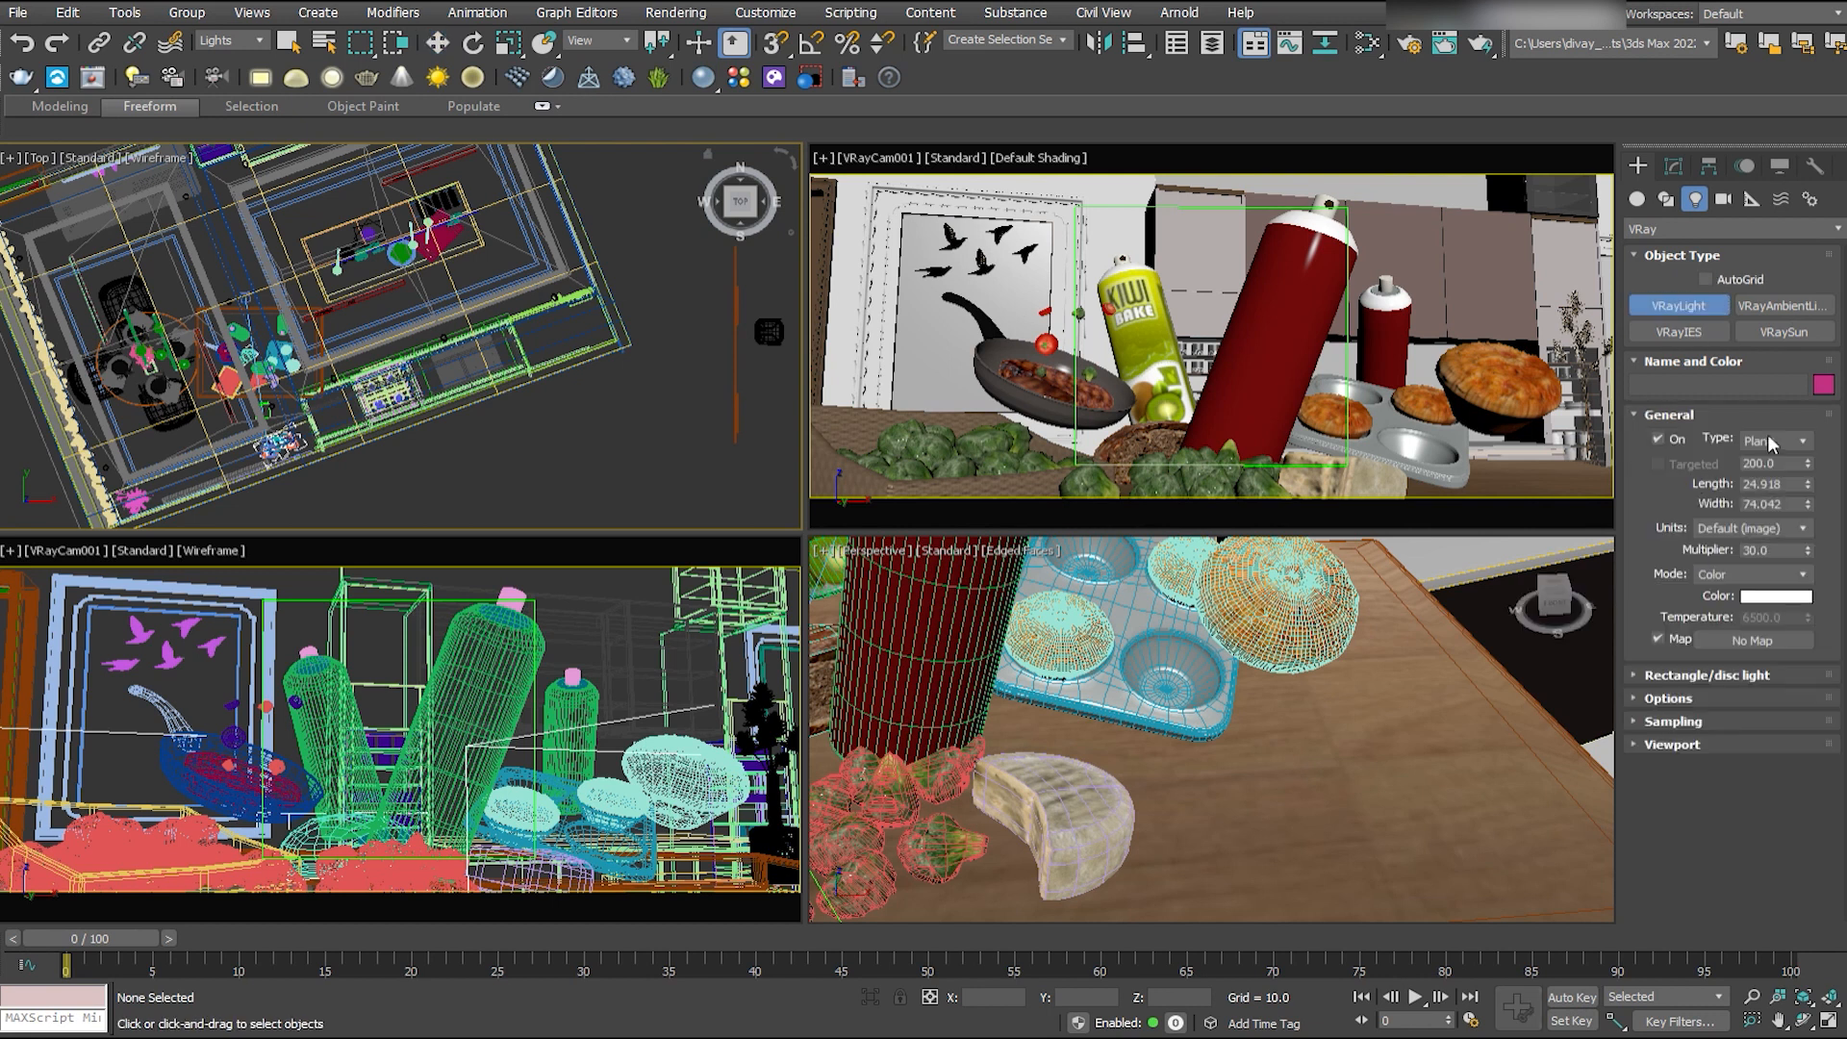
left_click(1772, 444)
left_click(1763, 474)
scroll(523, 330, "down", 3)
scroll(500, 334, "up", 1)
left_click(474, 337)
- Raise the dome light vertically above the food table
key("w")
left_click_drag(490, 323, 379, 217)
left_click_drag(1259, 385, 1289, 79)
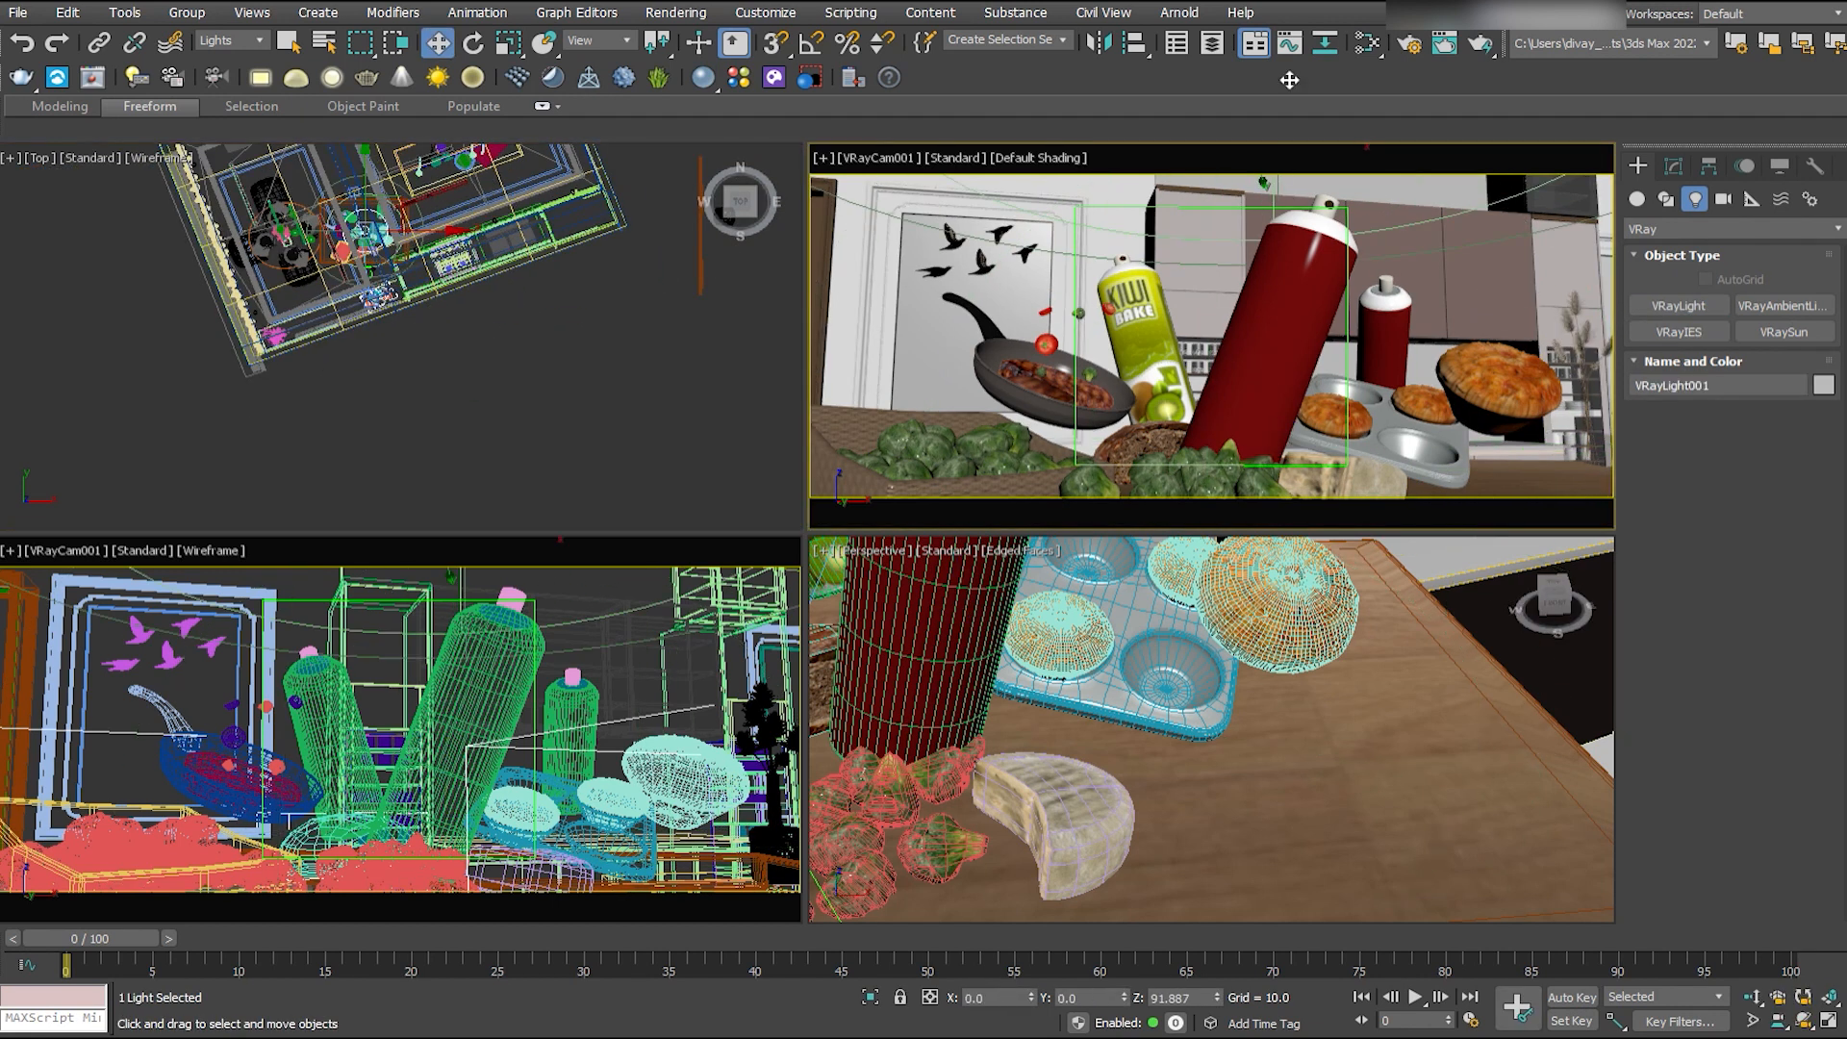
- Frame the dome light in the perspective wireframe view and assign a texture map to it
middle_click(1199, 575)
key("z")
middle_click_drag(1199, 576, 1241, 625, "alt")
key("F3")
scroll(1241, 654, "down", 10)
key("r")
key("w")
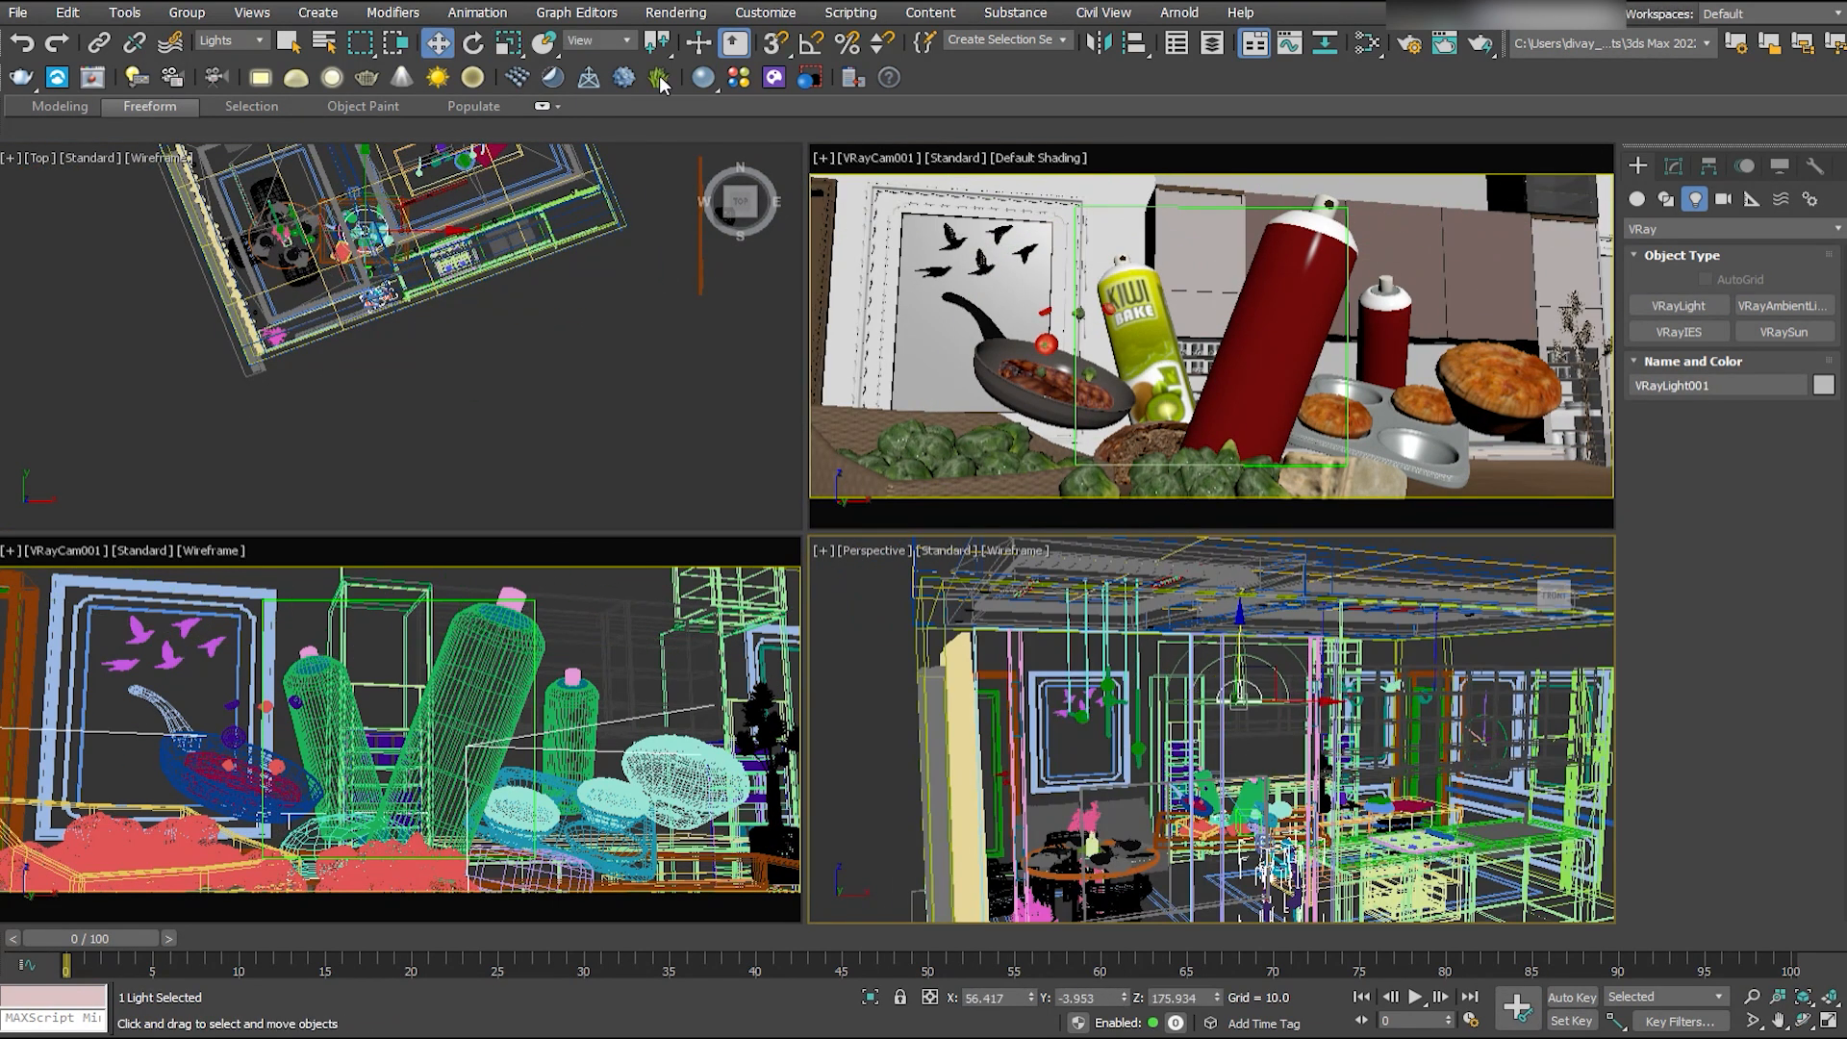
left_click(1673, 167)
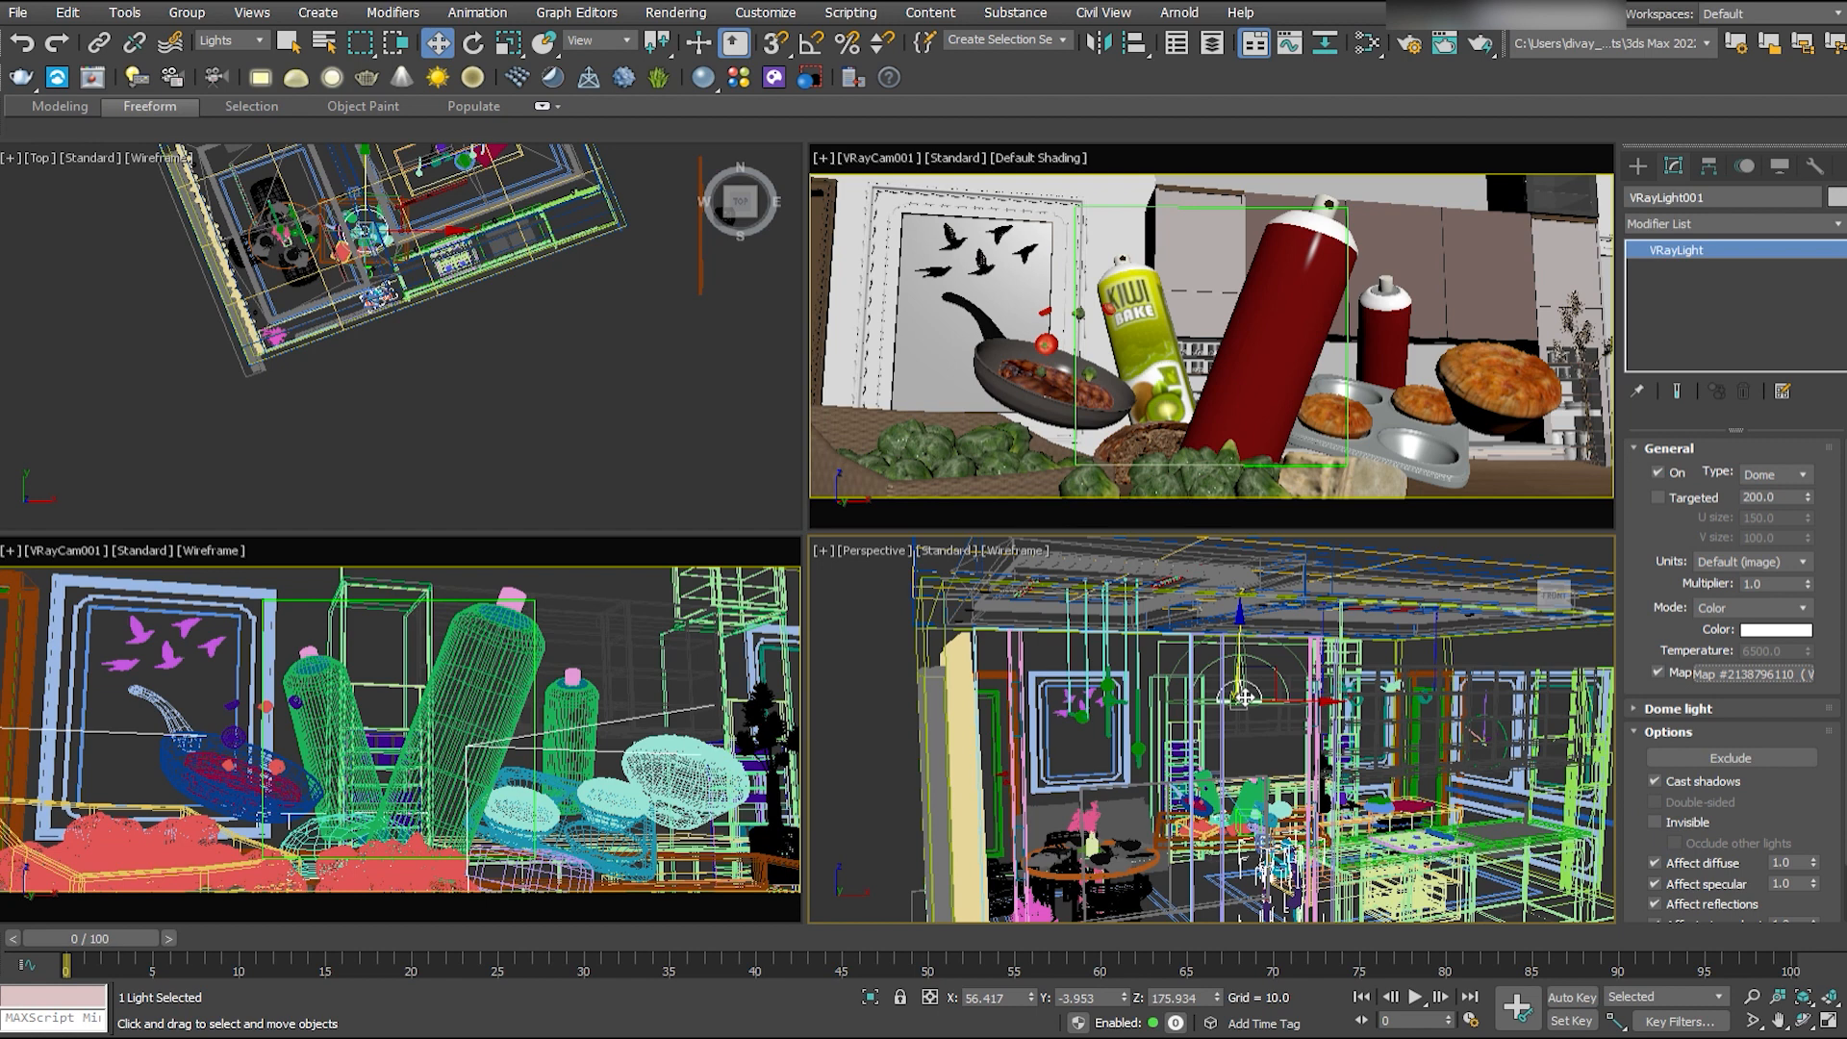
- Set the dome light's multiplier to 10
double_click(1768, 584)
scroll(1408, 637, "down", 6)
middle_click_drag(1408, 637, 1327, 673, "alt")
left_click(1323, 707)
- Allow all object types to be selected, then open the kitchen background group and delete the unwanted ceiling objects
left_click(232, 40)
left_click(216, 57)
left_click_drag(1385, 616, 1290, 831)
key("Delete")
middle_click_drag(1290, 829, 1414, 818, "alt")
left_click(1241, 702)
left_click(187, 12)
left_click(200, 81)
left_click(1284, 707)
left_click(1284, 707)
key("Delete")
- Try to move the dome light outside the kitchen building, in front of its long counter wall
middle_click_drag(1213, 691, 1375, 731, "alt")
left_click(1417, 762)
middle_click_drag(1360, 805, 1401, 800, "alt")
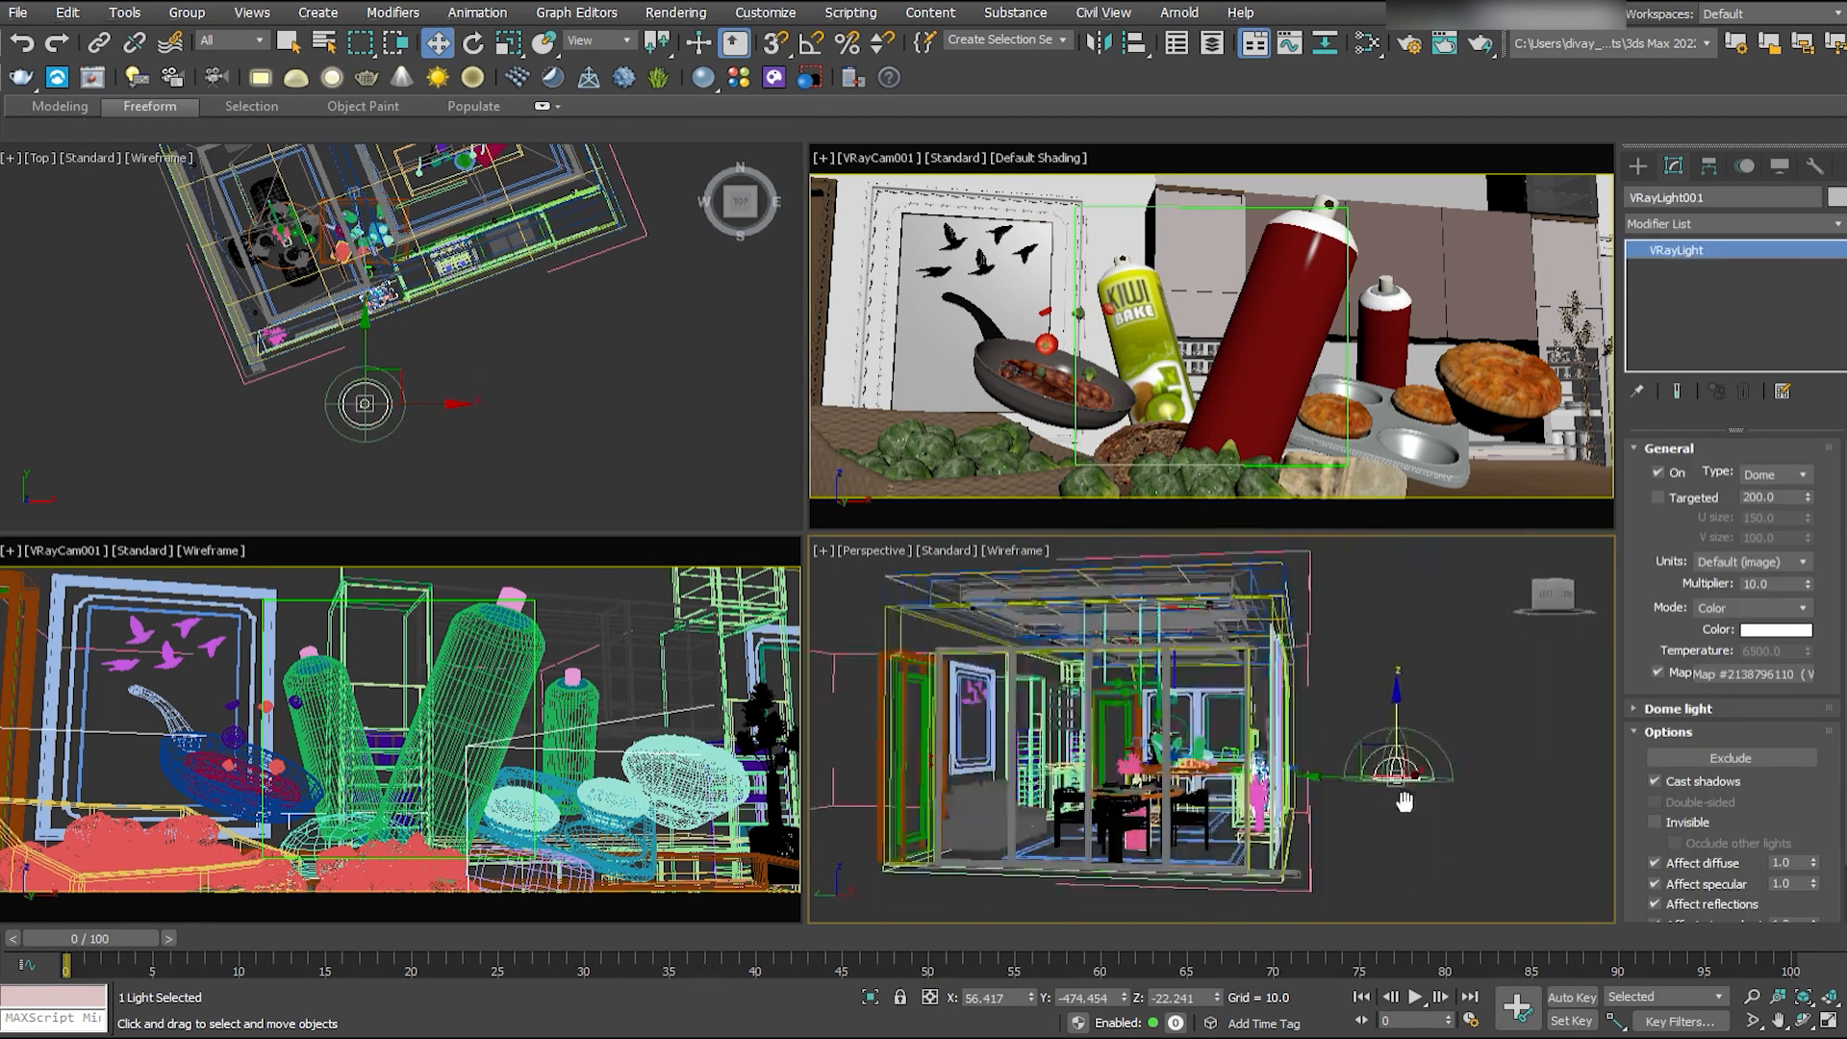
left_click_drag(1361, 772, 1398, 771)
left_click_drag(1439, 717, 1438, 851)
middle_click_drag(1438, 741, 1360, 787, "alt")
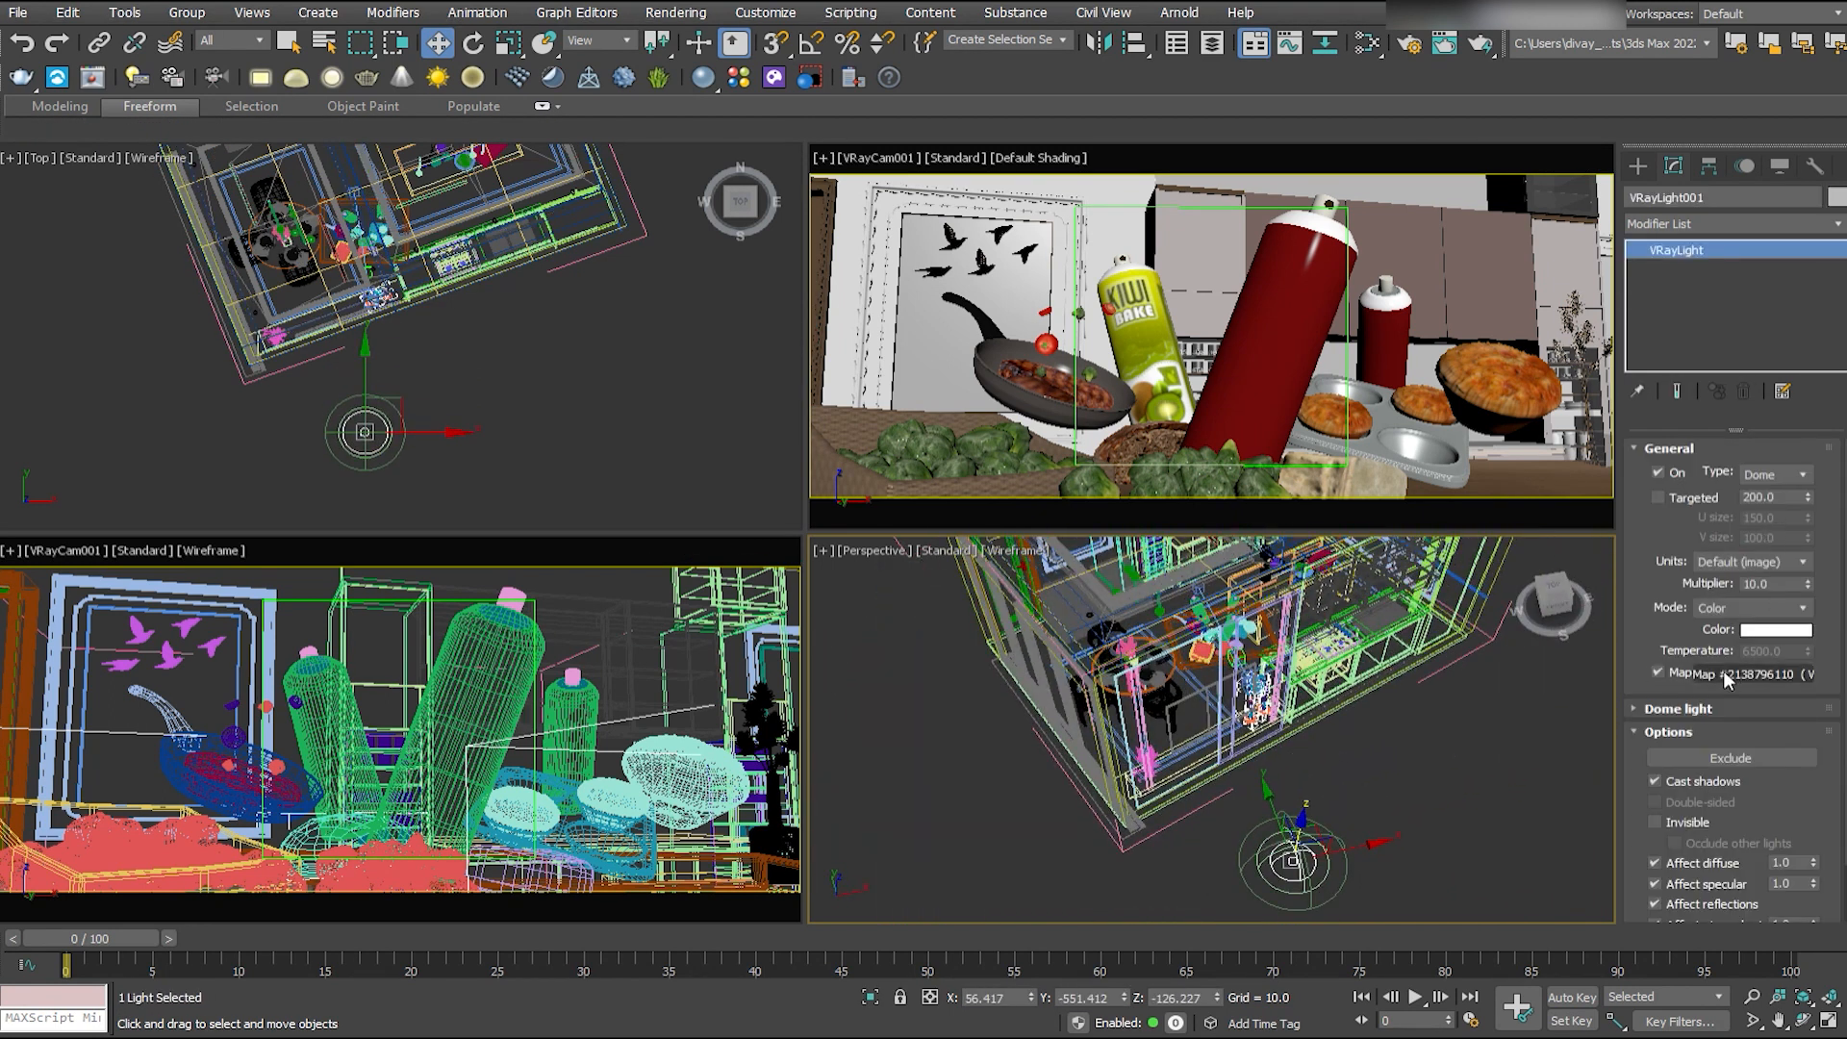
- Expand the dome-specific light settings and set the dome light's multiplier to 1000
left_click(1678, 708)
scroll(1698, 760, "down", 5)
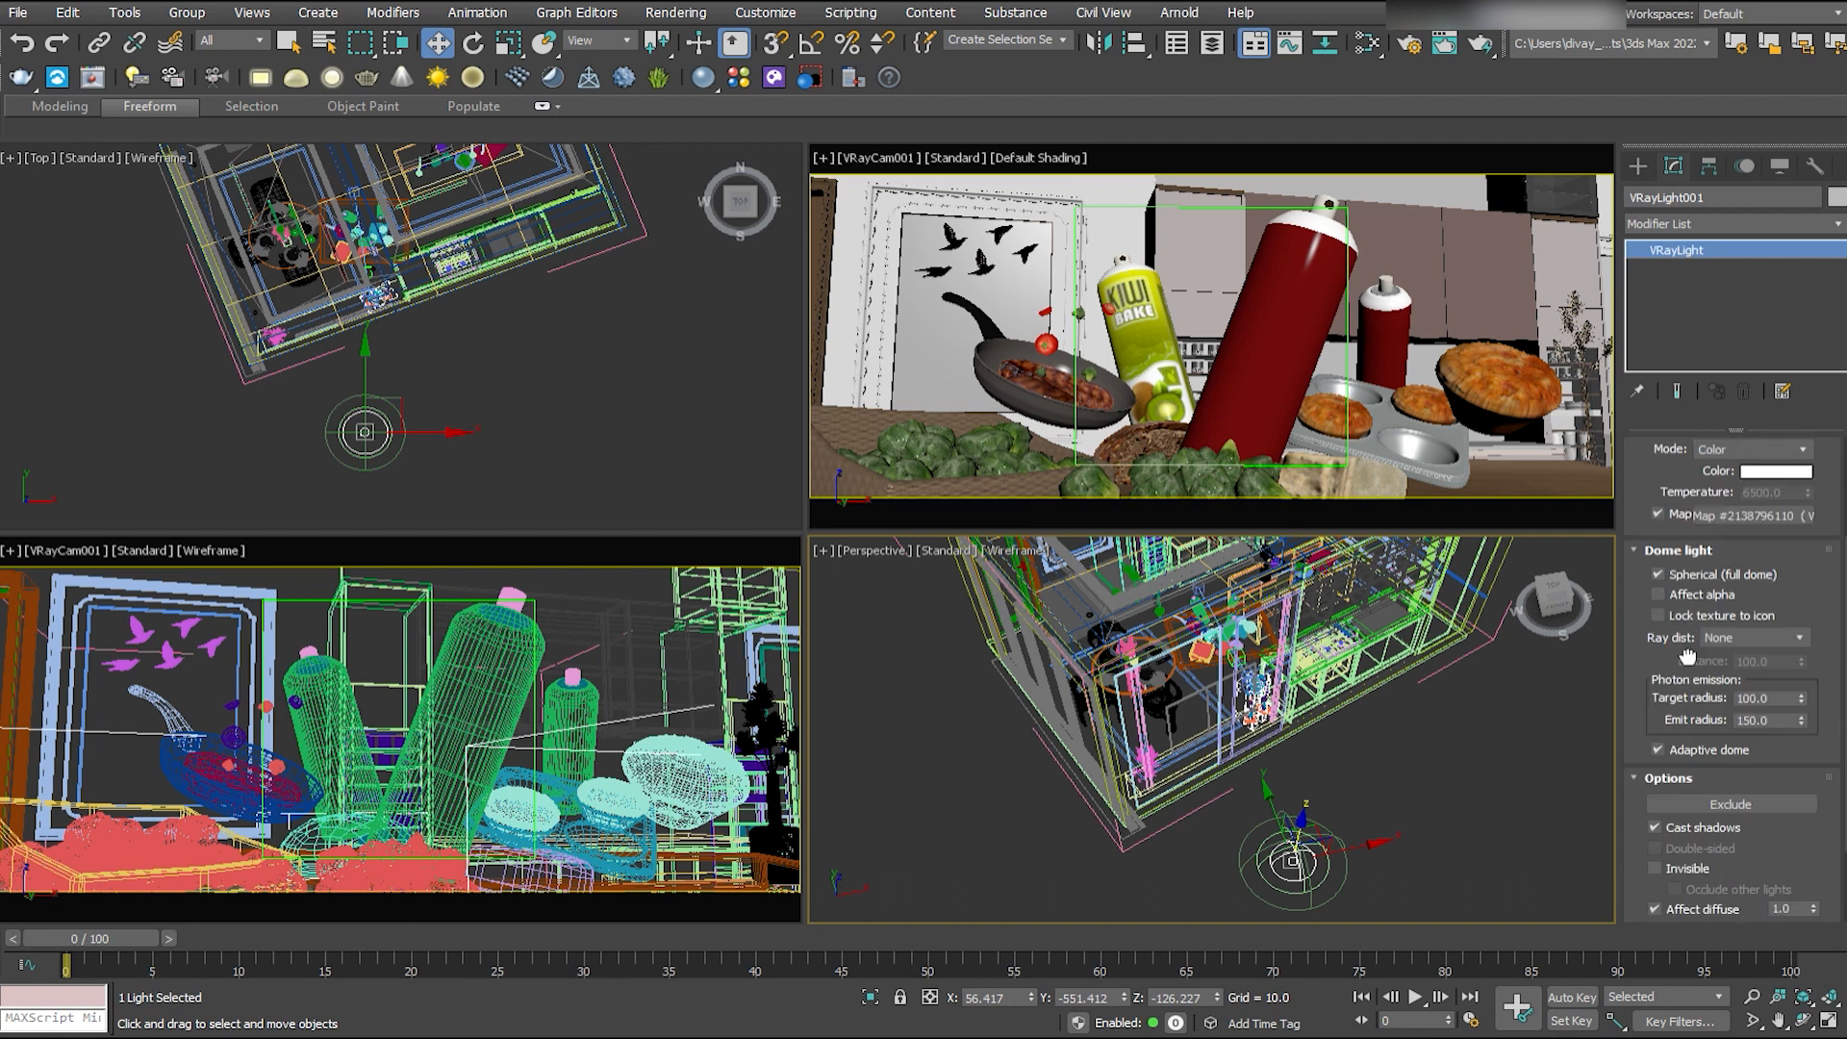
scroll(1793, 741, "up", 5)
double_click(1760, 584)
type("1000")
key("Return")
left_click_drag(1294, 825, 1438, 697)
- Undo the last dome light changes
key("ctrl+z")
key("ctrl+z")
key("ctrl+z")
key("ctrl+z")
key("ctrl+z")
key("ctrl+z")
key("ctrl+z")
key("ctrl+z")
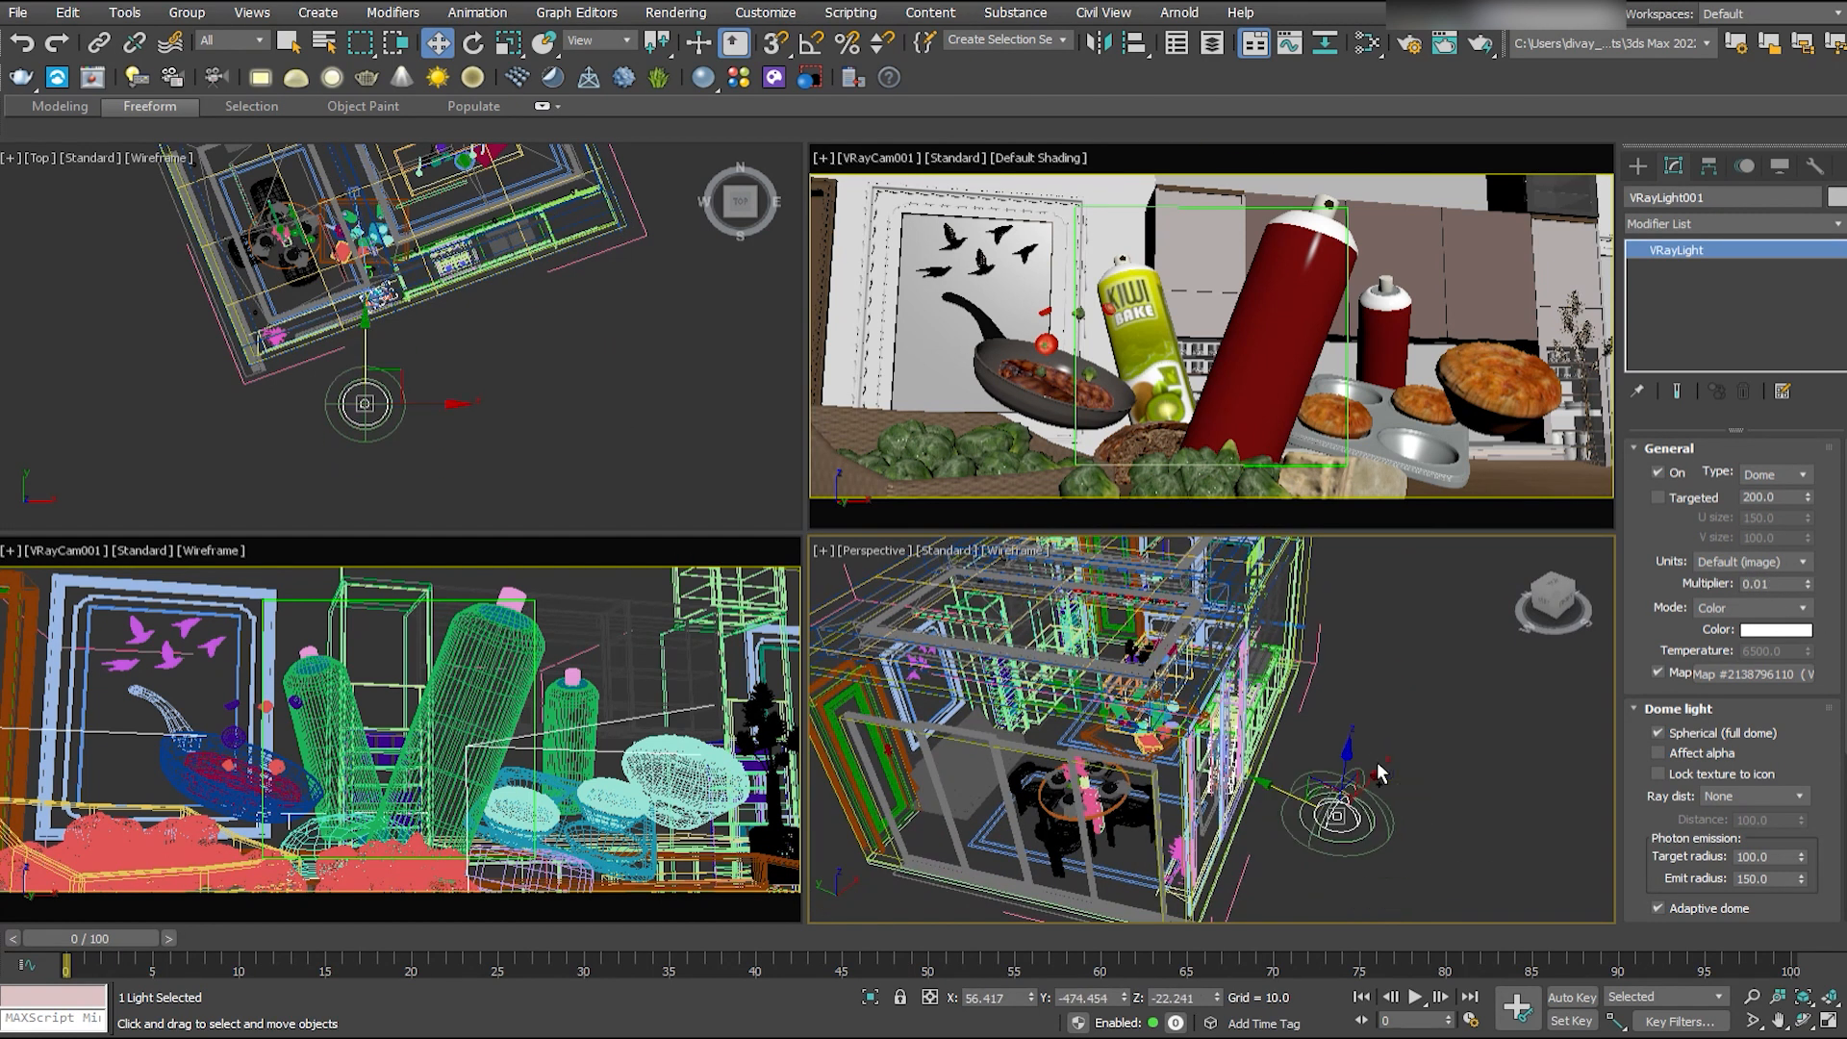
- Restrict selection to lights, select the dome light and set its multiplier to 100
left_click(1236, 676)
left_click(225, 40)
left_click(216, 103)
left_click(1239, 677)
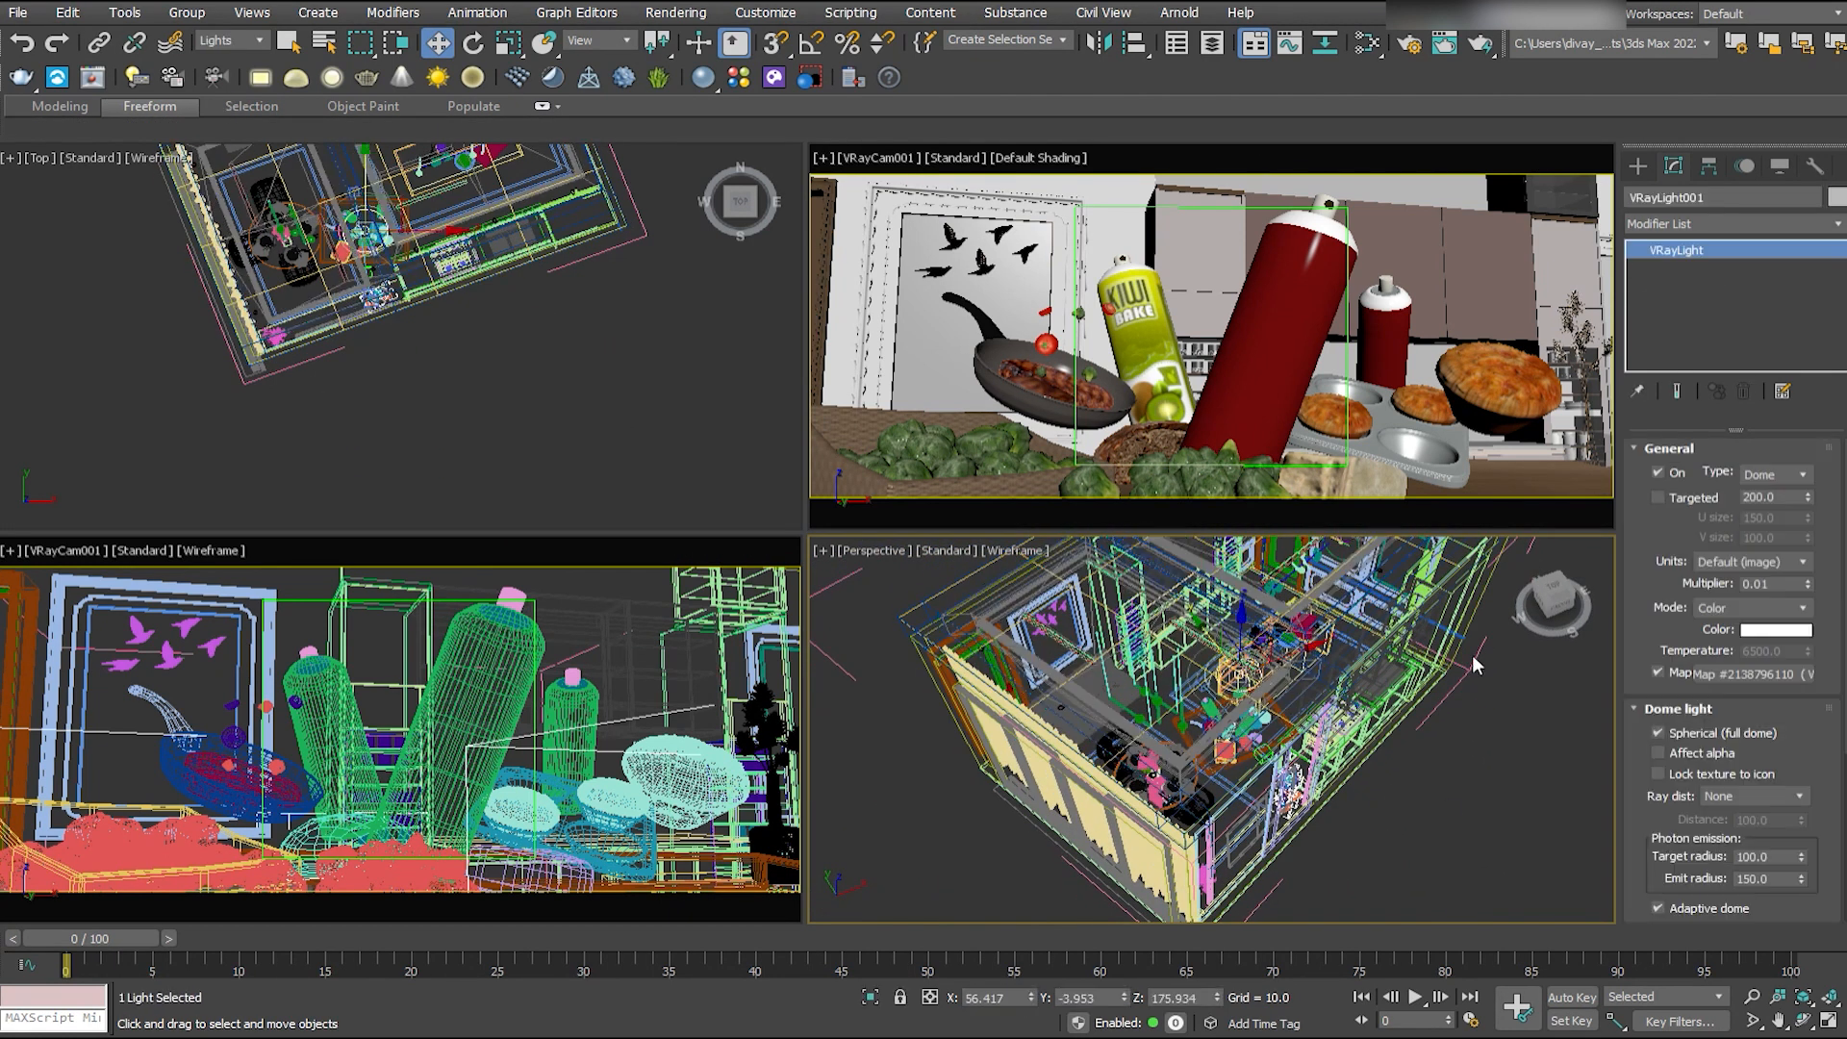
double_click(1768, 584)
middle_click_drag(1171, 793, 1240, 779, "alt")
type("100")
key("Return")
- Move the dome light across to the dining area and set its multiplier to 300
left_click_drag(1289, 664, 1395, 630)
middle_click_drag(1375, 702, 1438, 808, "alt")
left_click_drag(1251, 620, 1123, 581)
double_click(1768, 584)
type("300")
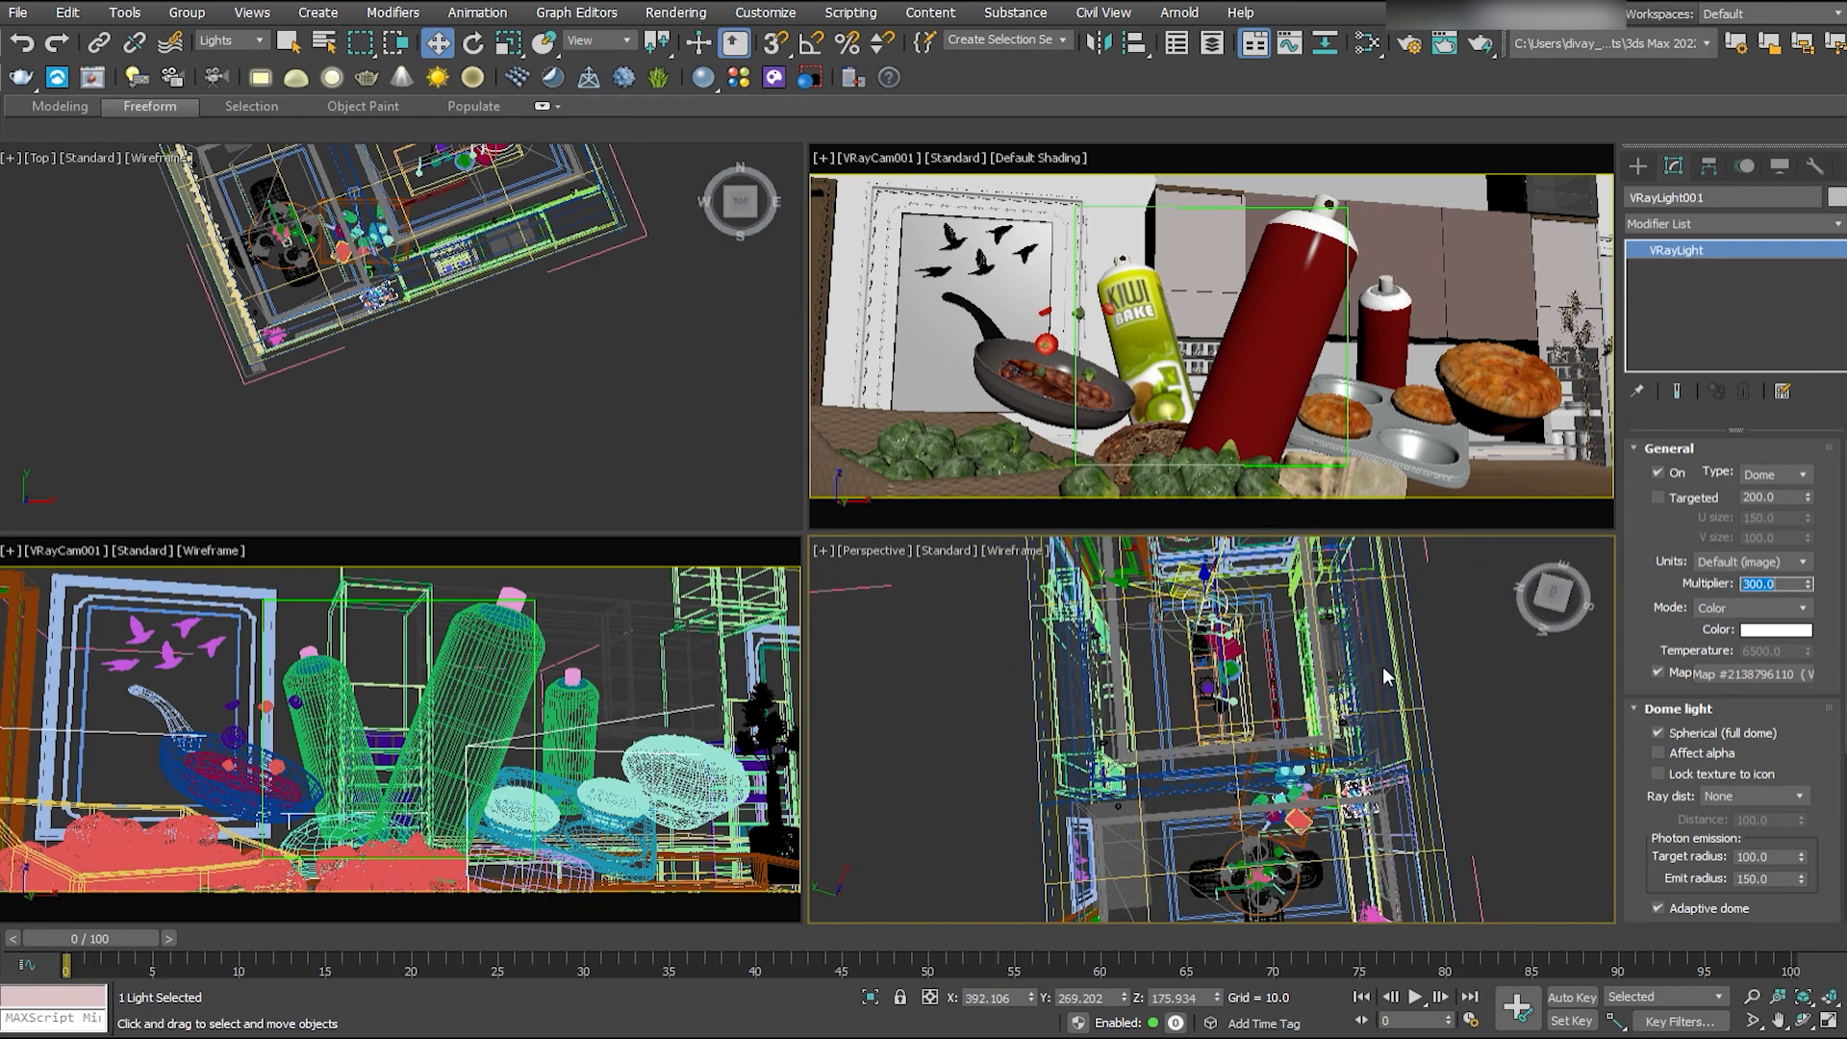
middle_click_drag(1382, 665, 1327, 616, "alt")
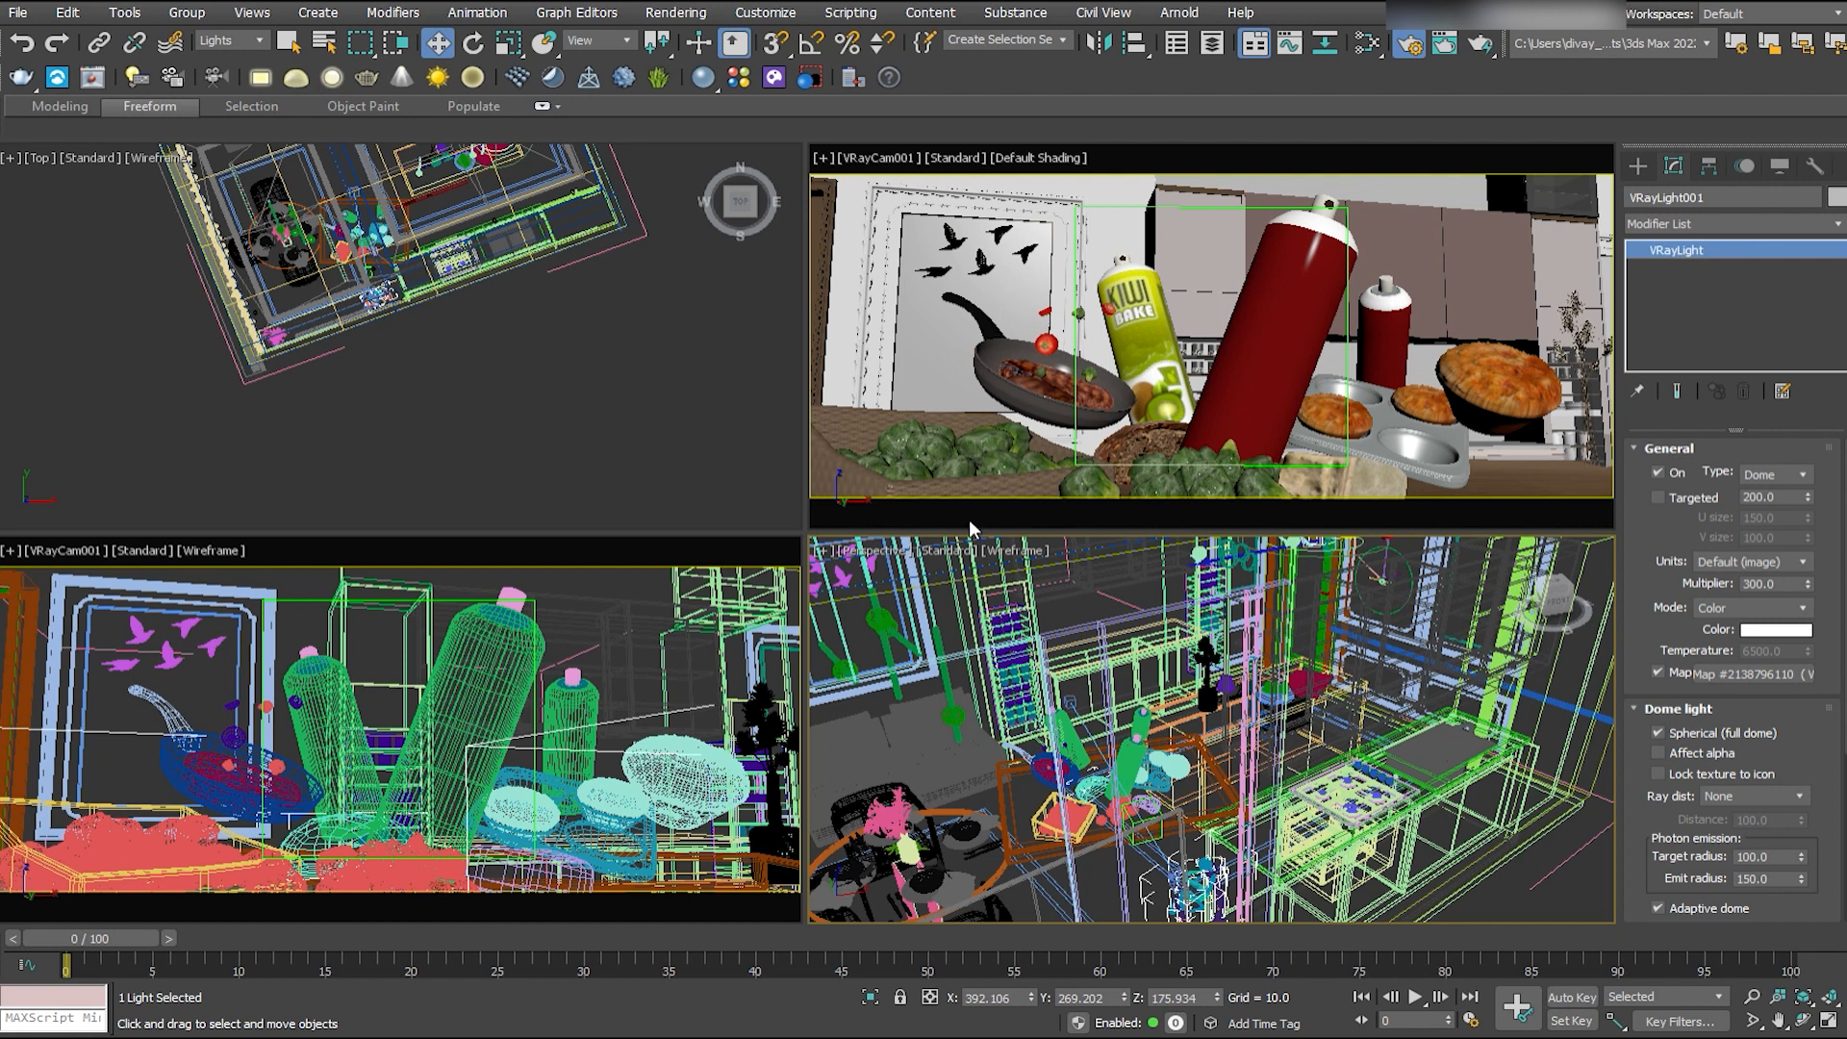
- Set the dome light's multiplier to 100 and move it outside the kitchen building
double_click(1768, 584)
type("20")
key("Return")
double_click(1759, 585)
type("100")
key("Return")
scroll(1308, 712, "down", 5)
middle_click_drag(1317, 692, 1409, 731, "alt")
left_click_drag(1395, 606, 1497, 713)
- Place a new V-Ray light beside the building in the plan view and set its type to Plane
left_click(1638, 167)
left_click(1678, 305)
scroll(252, 188, "down", 3)
middle_click_drag(252, 188, 225, 303)
left_click(161, 222)
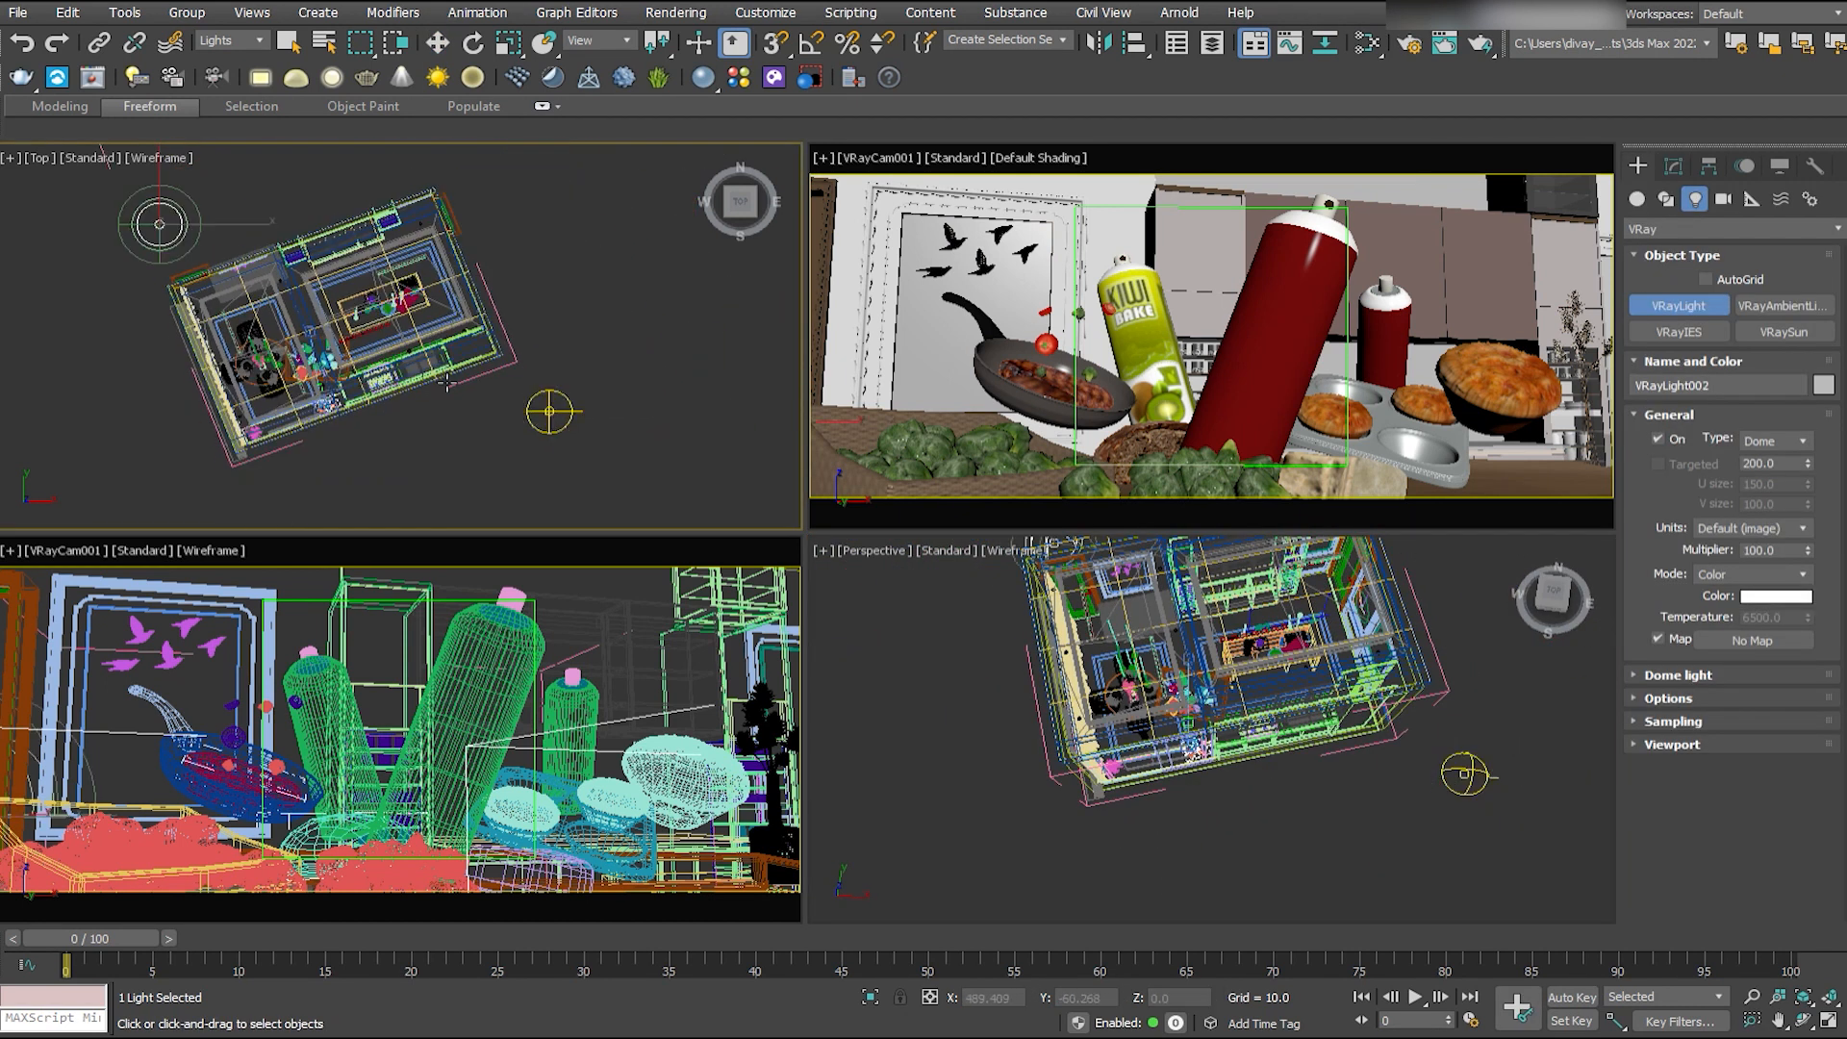
left_click(1673, 167)
left_click(1775, 474)
left_click(1758, 488)
- Rotate and scale the plane light, then position it above the middle of the kitchen
middle_click_drag(177, 210, 180, 209)
left_click_drag(181, 207, 356, 302)
key("e")
left_click_drag(405, 265, 417, 217)
left_click(509, 42)
left_click_drag(344, 312, 511, 88)
key("w")
left_click_drag(1414, 406, 1406, 134)
- Set the overhead plane light's multiplier to 10 and make it invisible to the camera
middle_click_drag(1241, 770, 1385, 731, "alt")
scroll(1289, 674, "up", 3)
left_click_drag(1375, 721, 1395, 591)
double_click(1768, 584)
type("10")
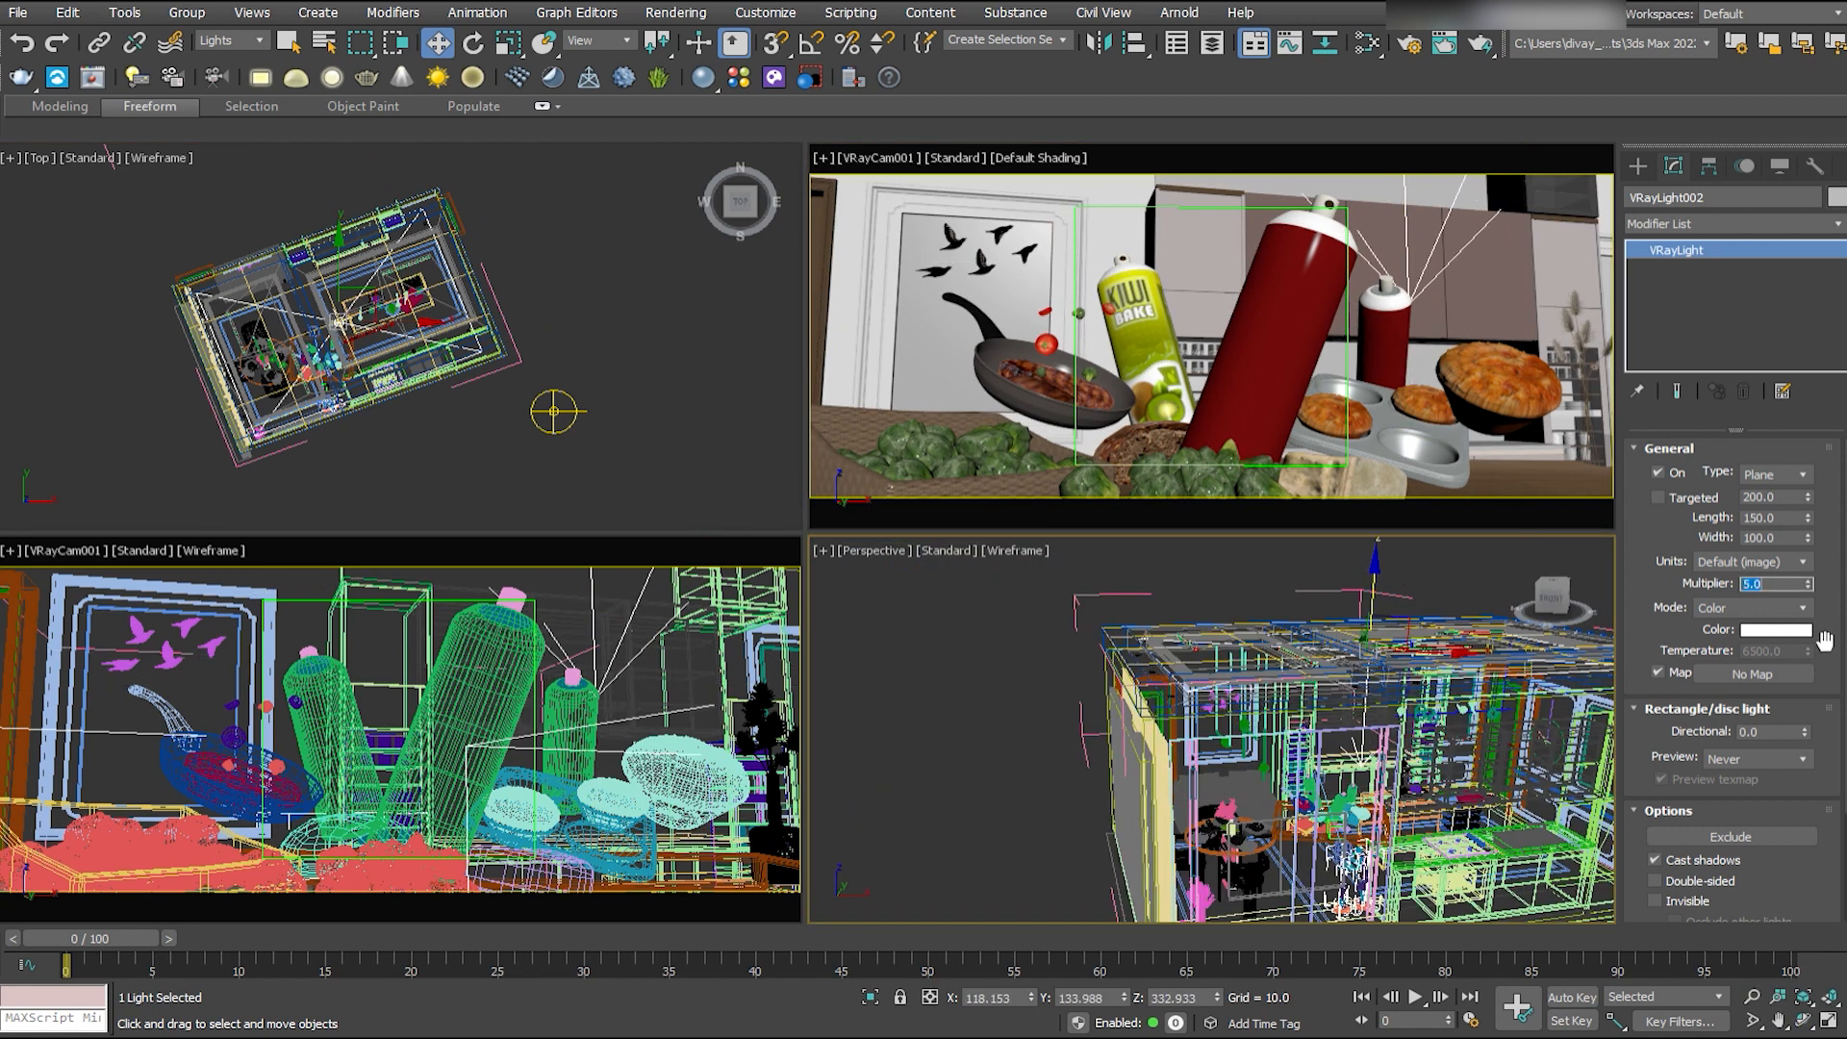
key("Return")
left_click(1655, 900)
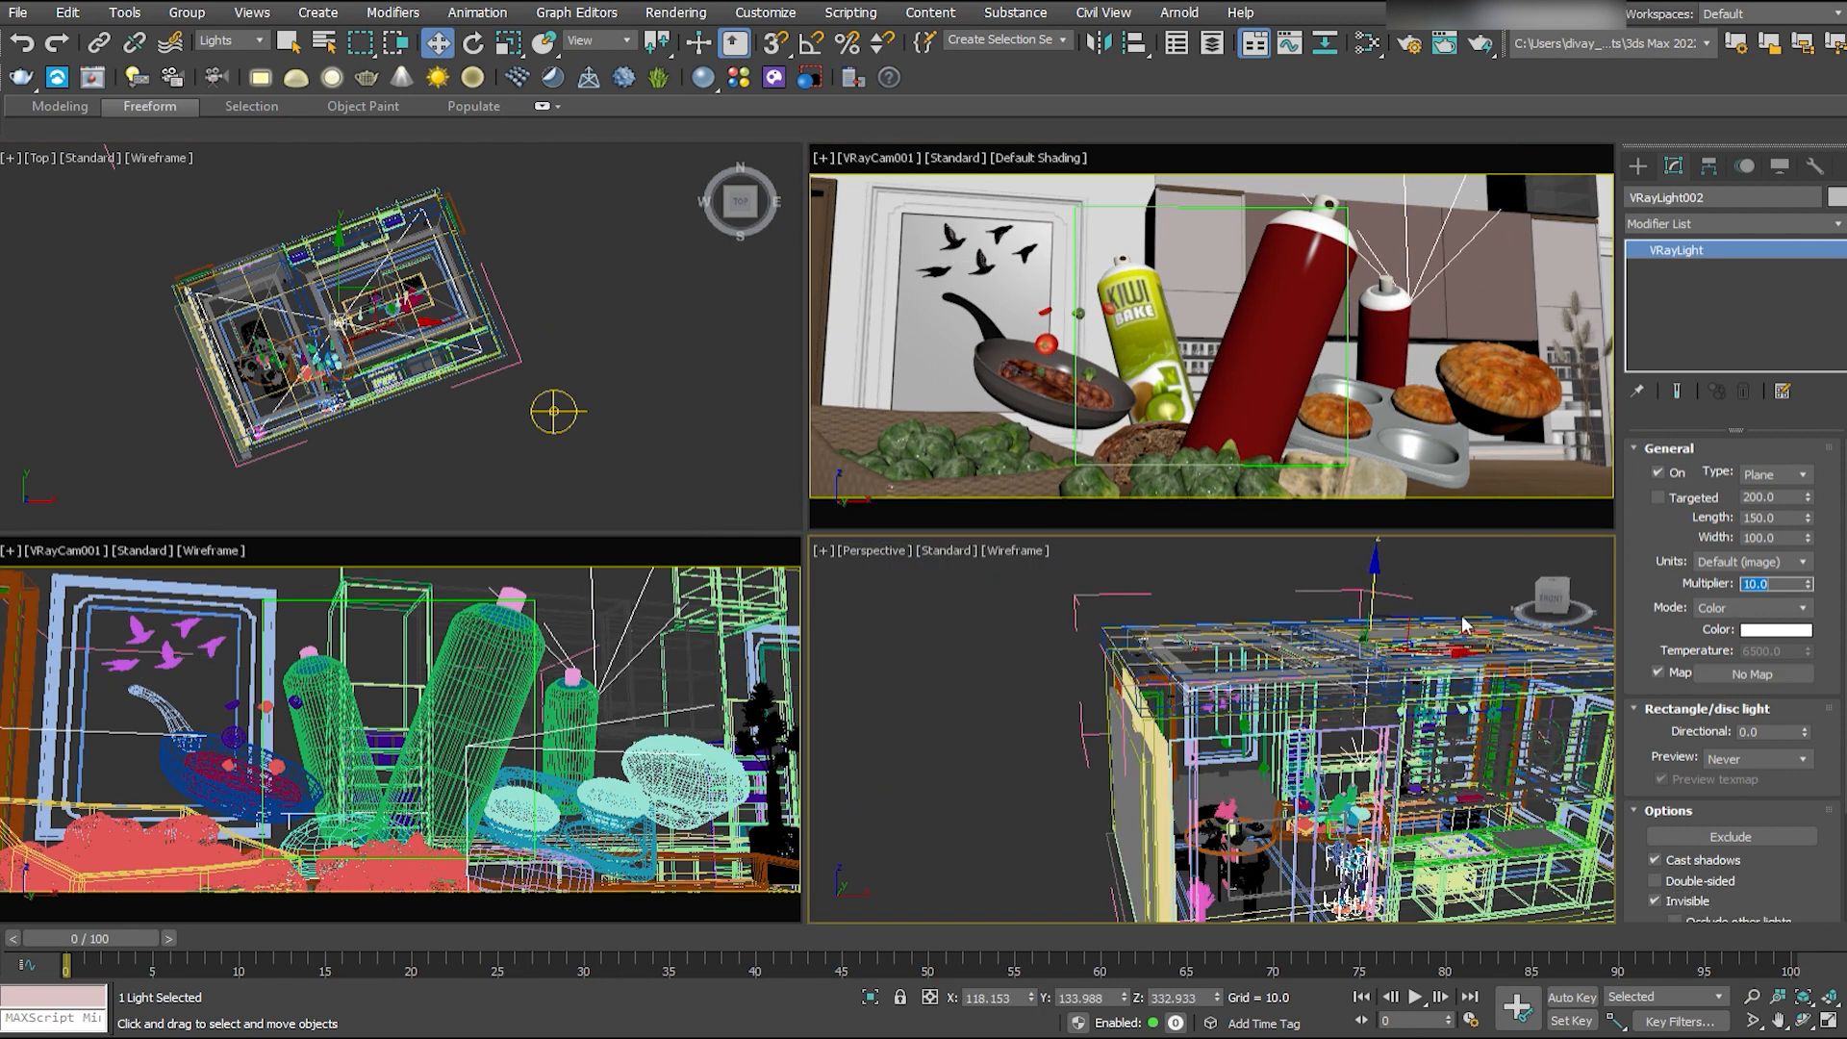
- Add a second plane light, rotate it upright in local coordinates and place it beside the stove counter
left_click(1637, 166)
left_click(1678, 305)
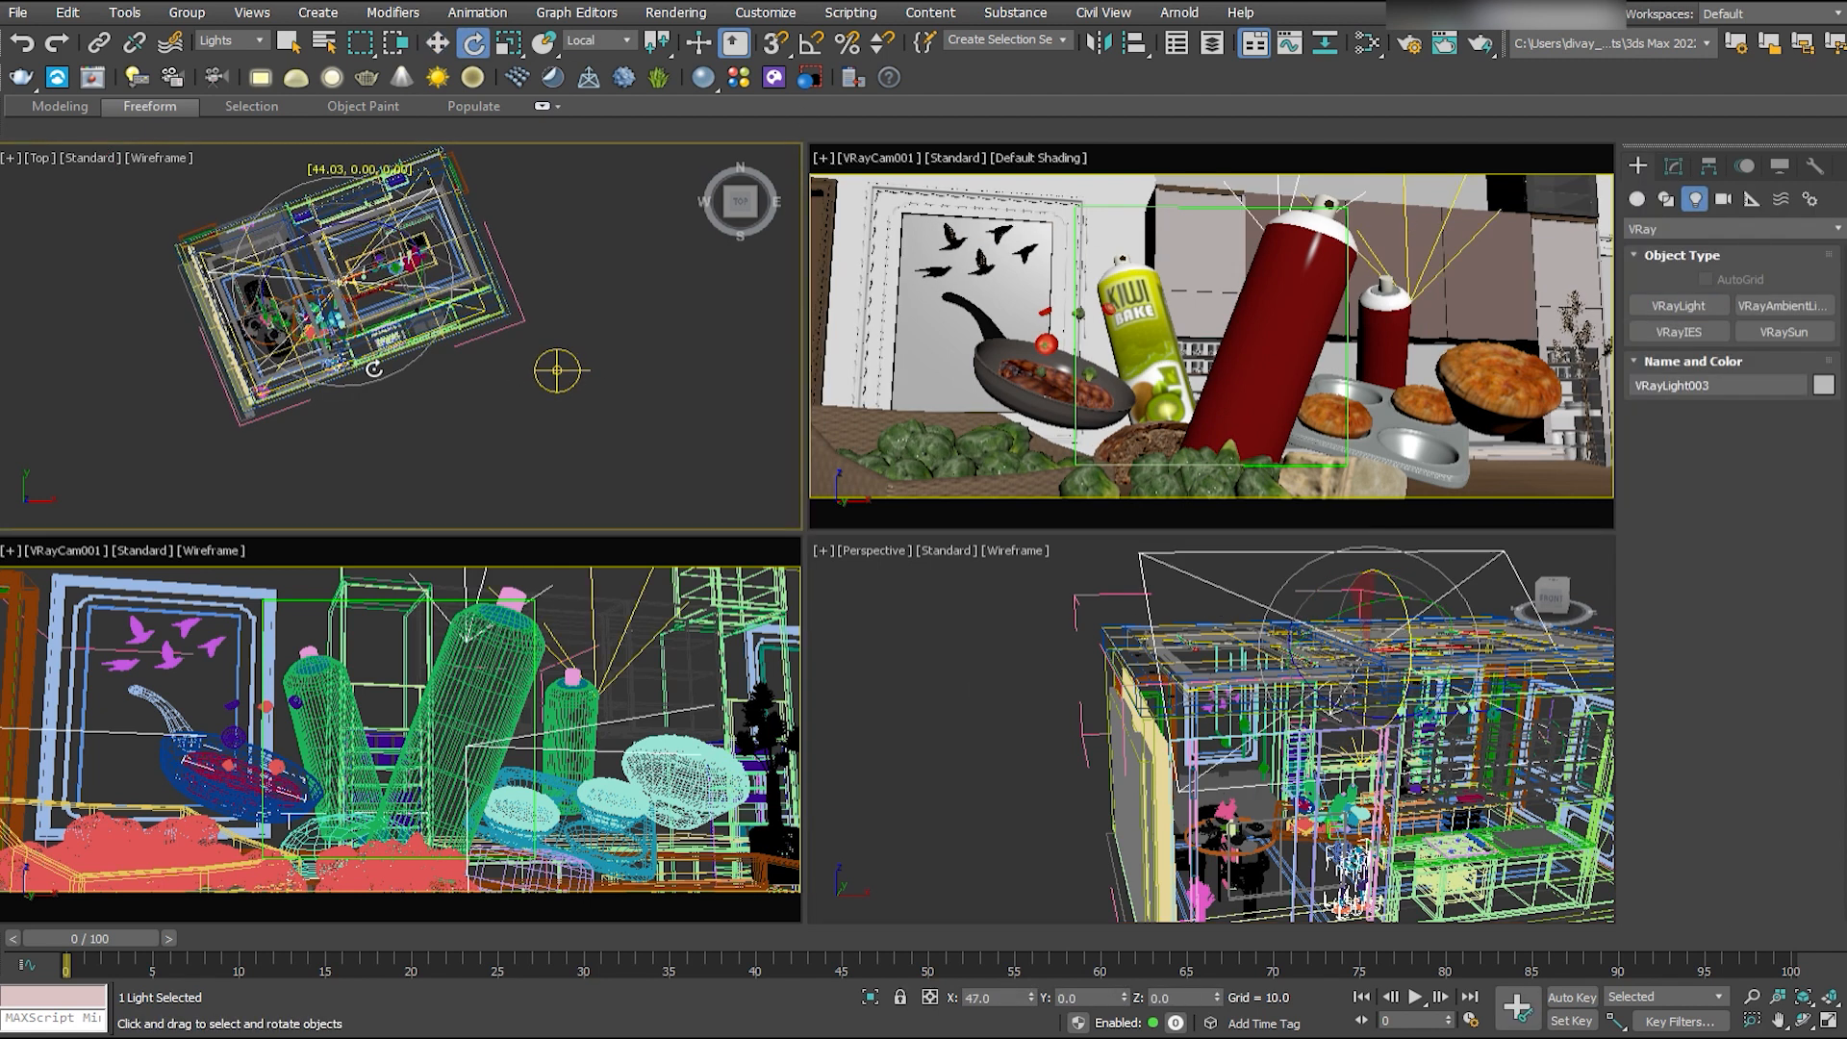
key("w")
left_click(411, 313)
key("r")
scroll(410, 312, "up", 8)
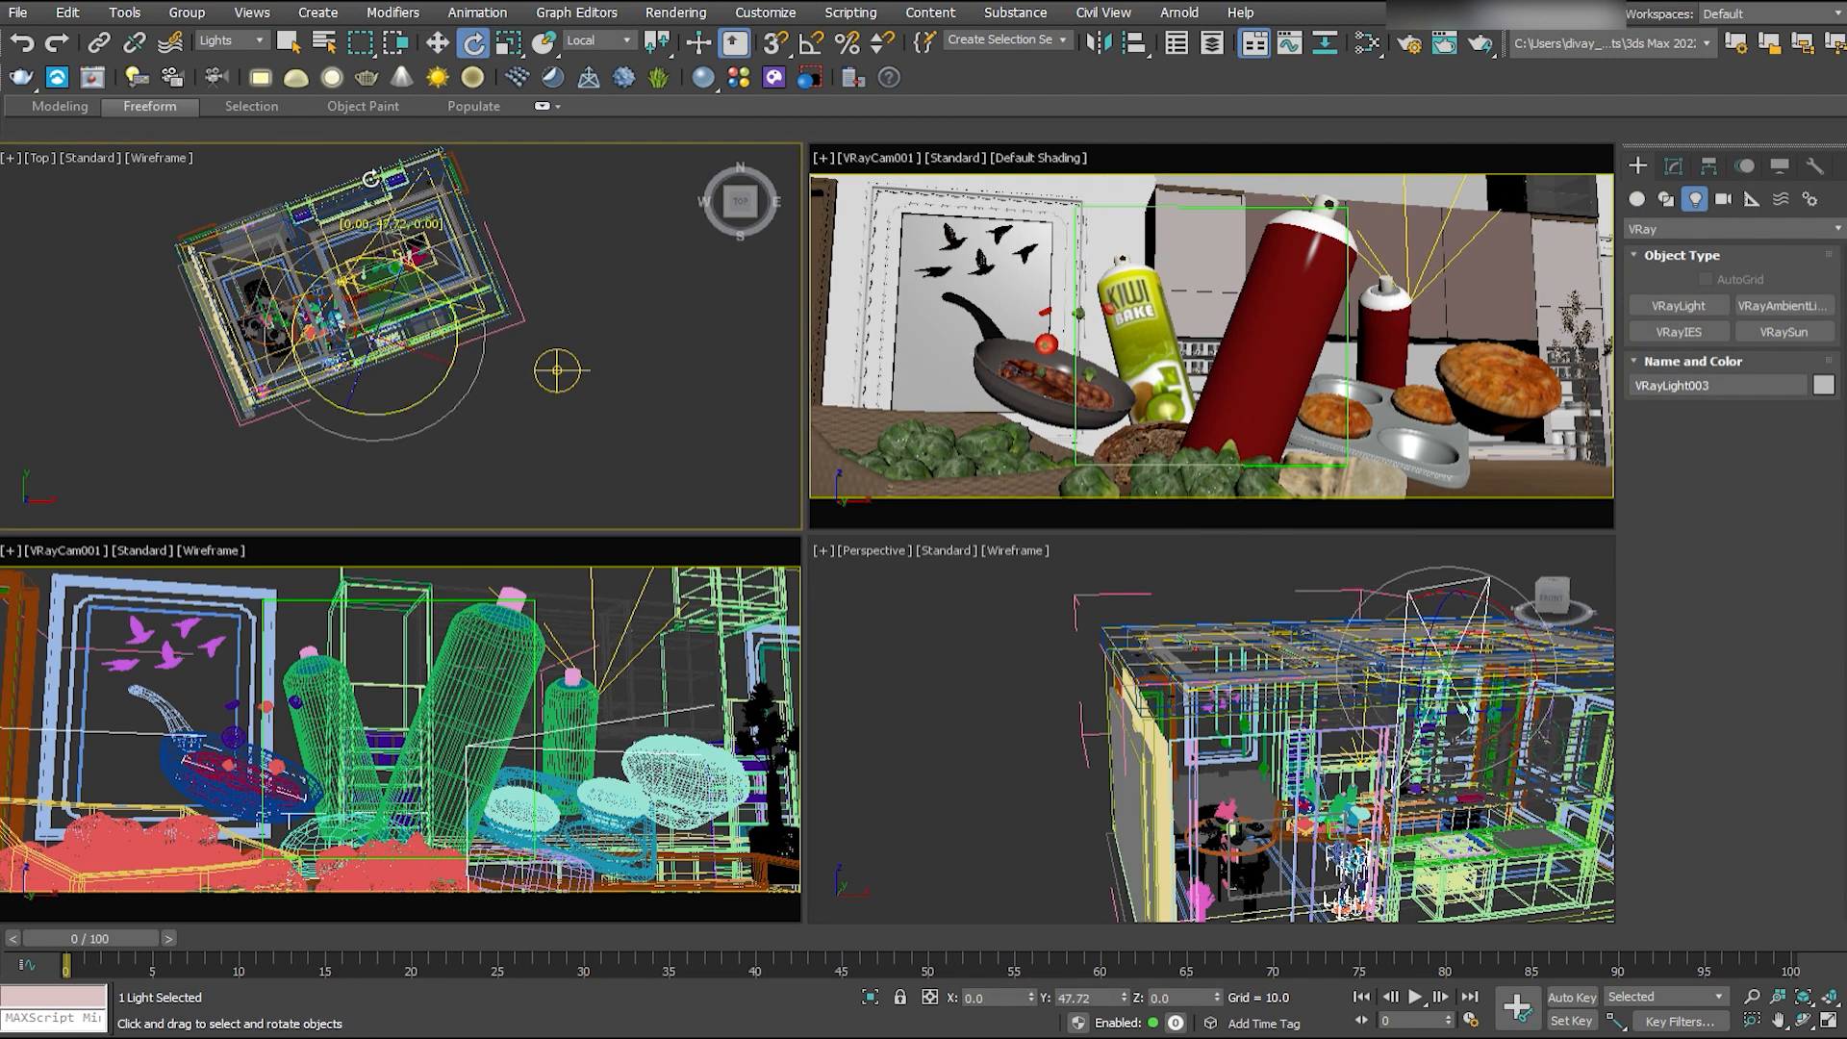
key("w")
left_click_drag(536, 273, 457, 295)
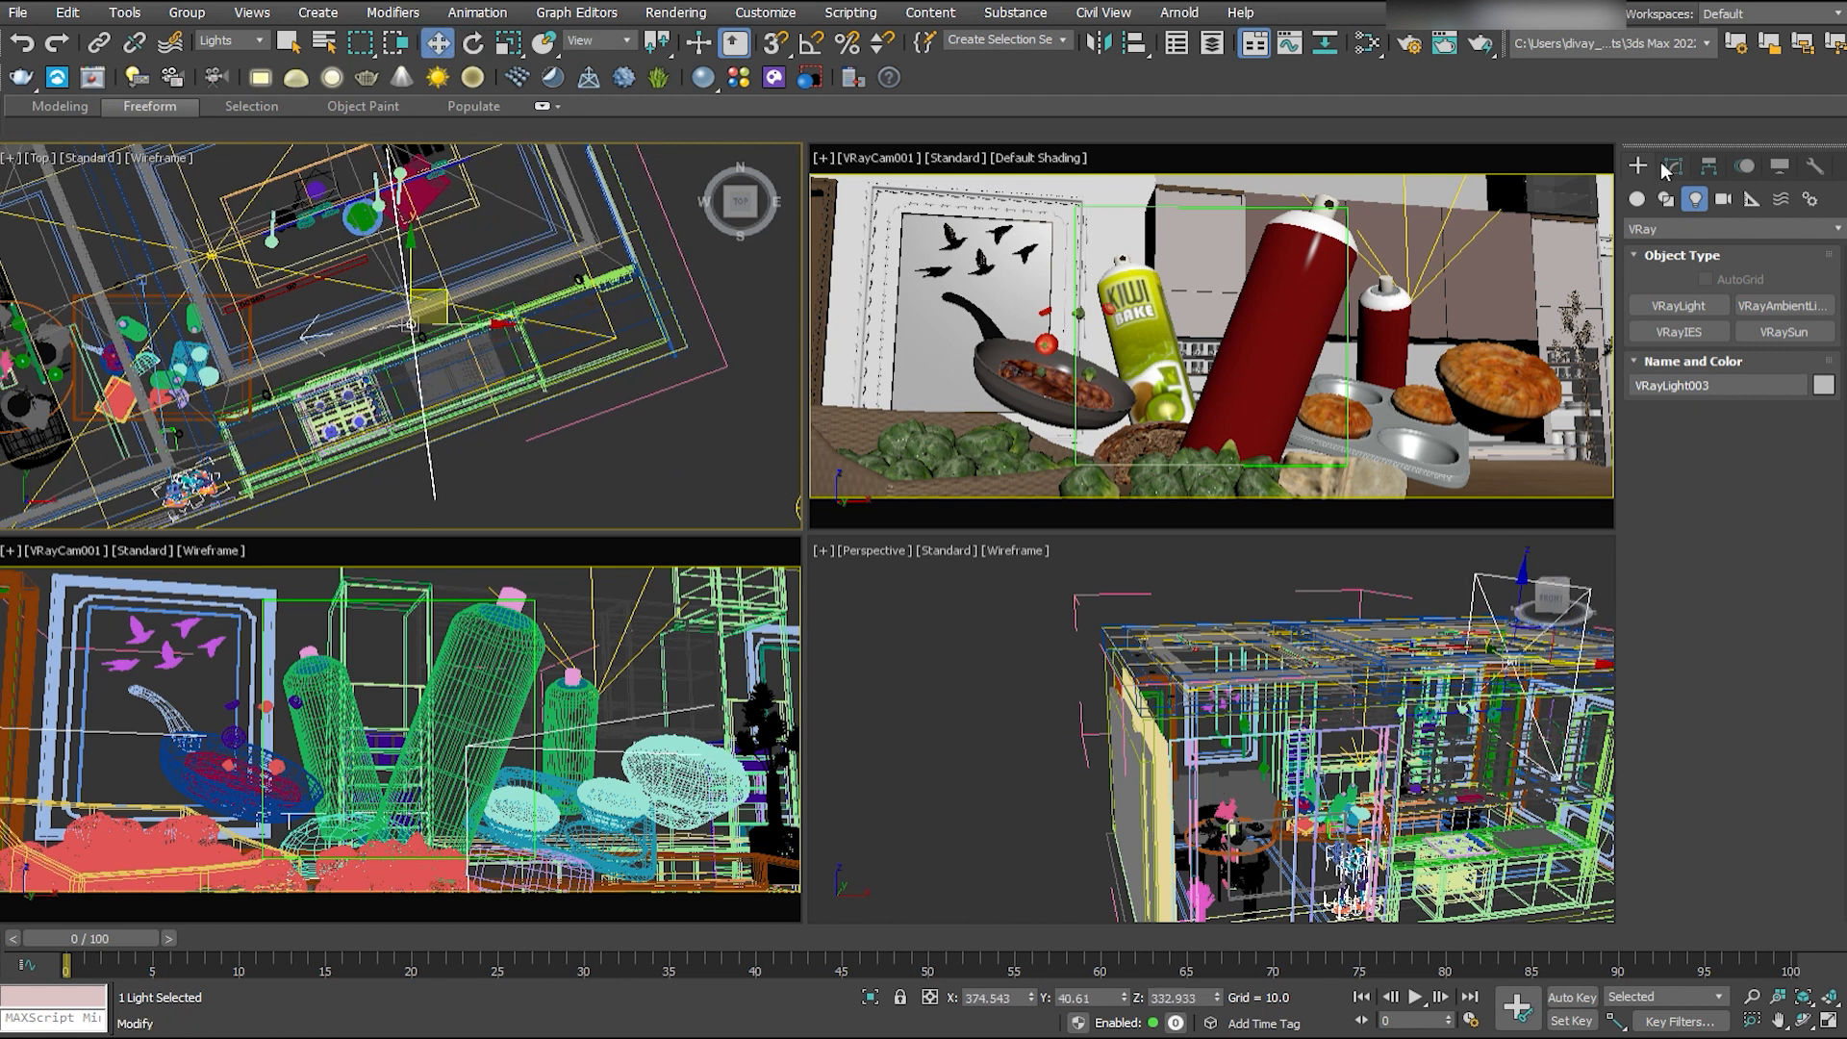
- Set the stove-side light's multiplier to 15 with a warm tint and place an angled copy near the round table
left_click(1674, 166)
double_click(1770, 584)
type("15")
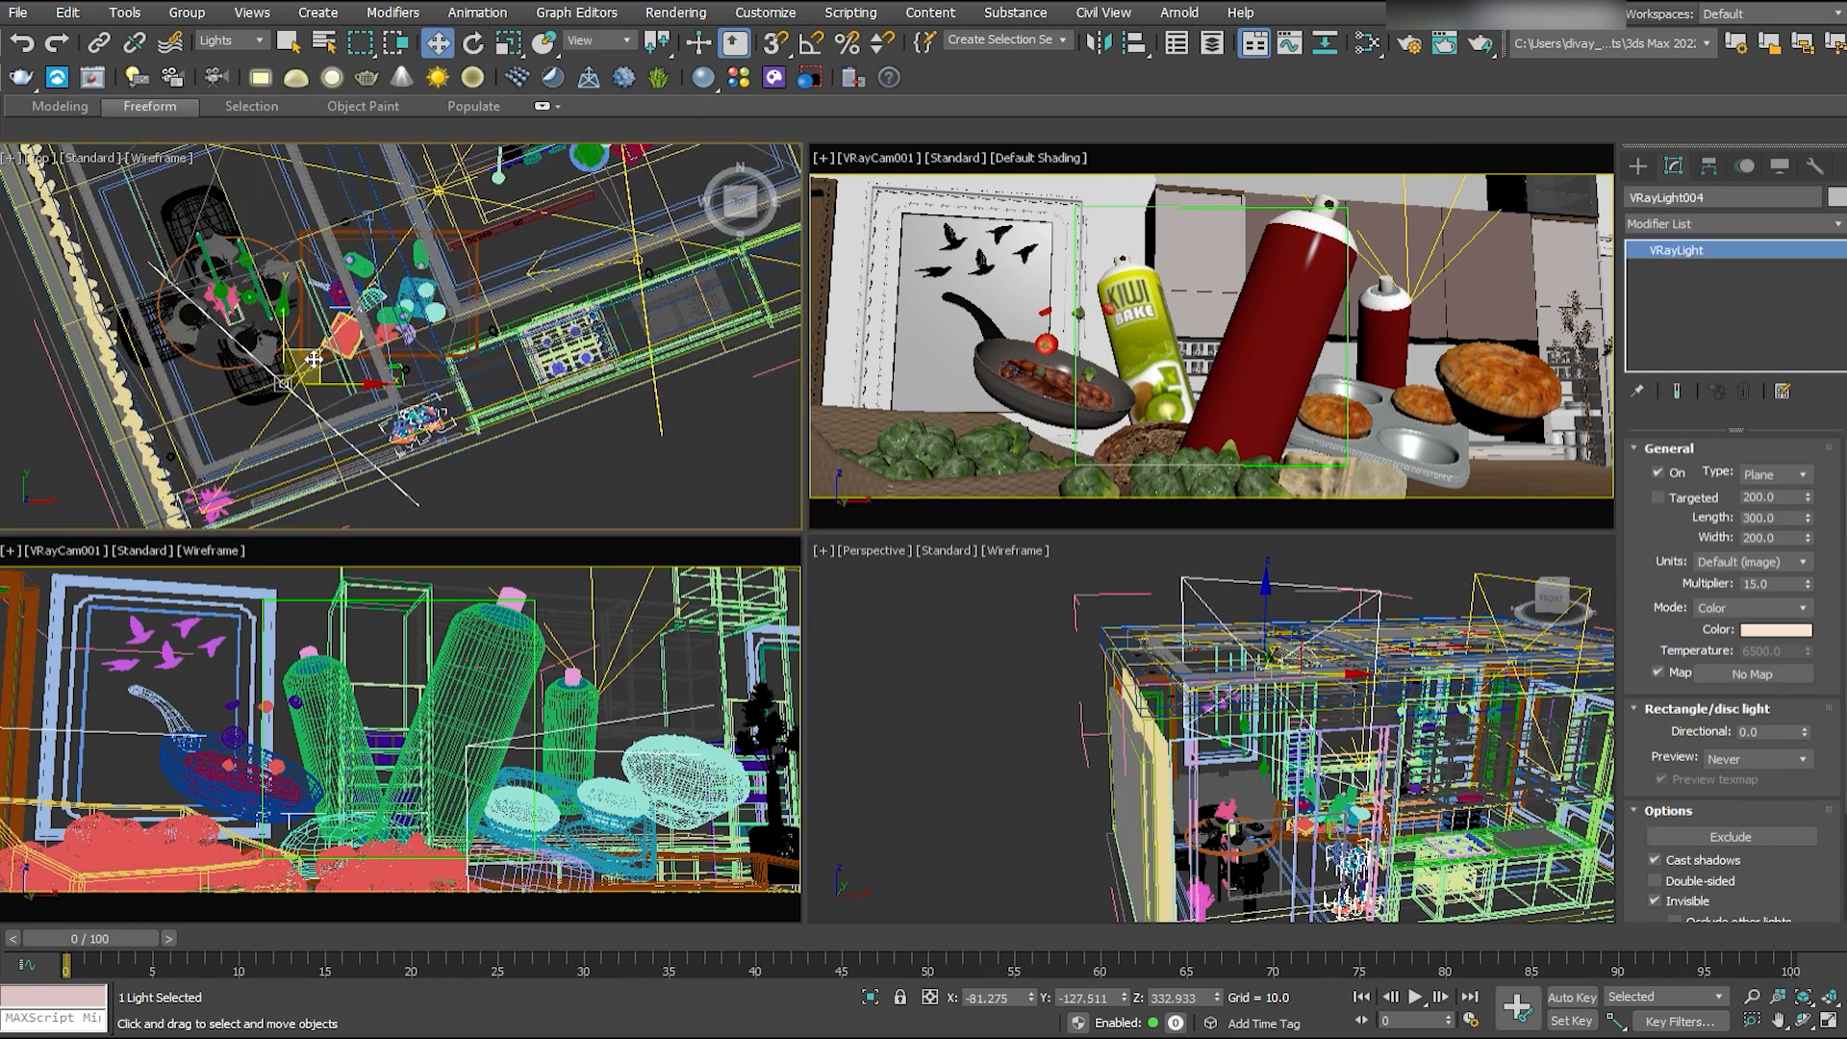
- Lower the two angled side lights together to table height
middle_click_drag(1385, 712, 1272, 709)
scroll(1272, 709, "up", 4)
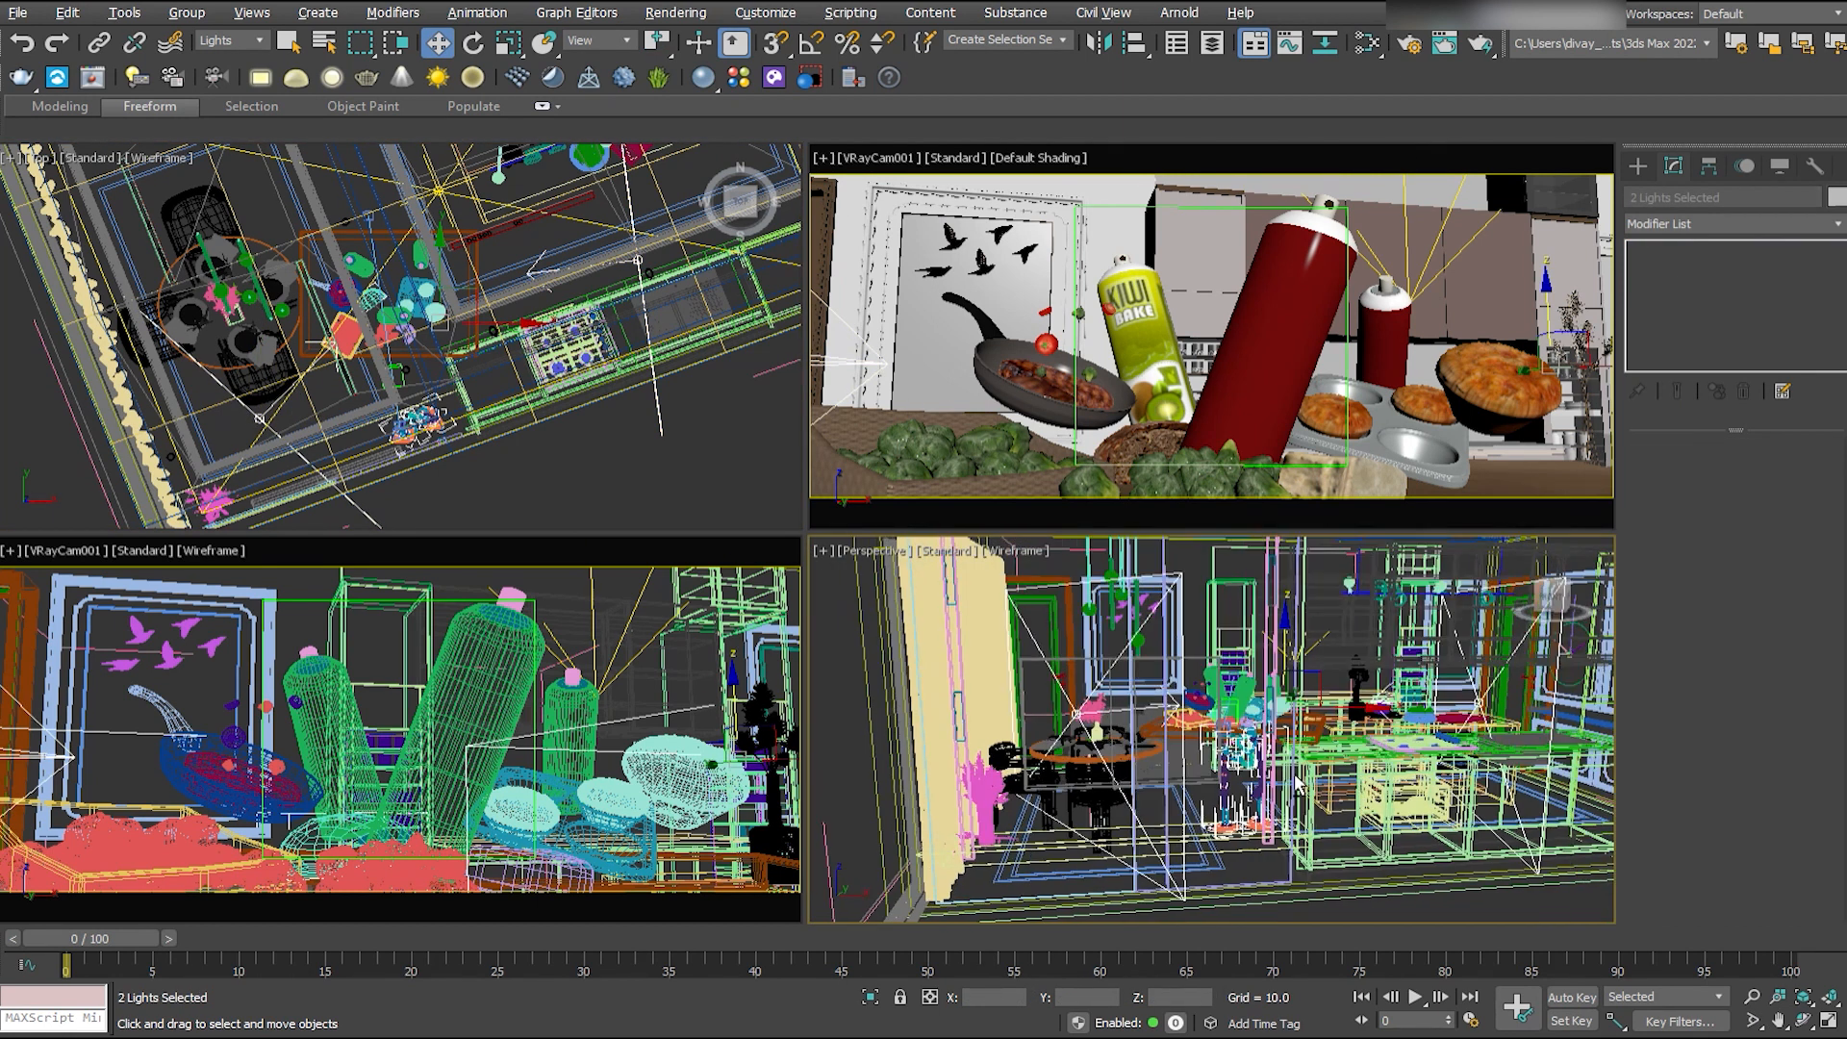
left_click(259, 419)
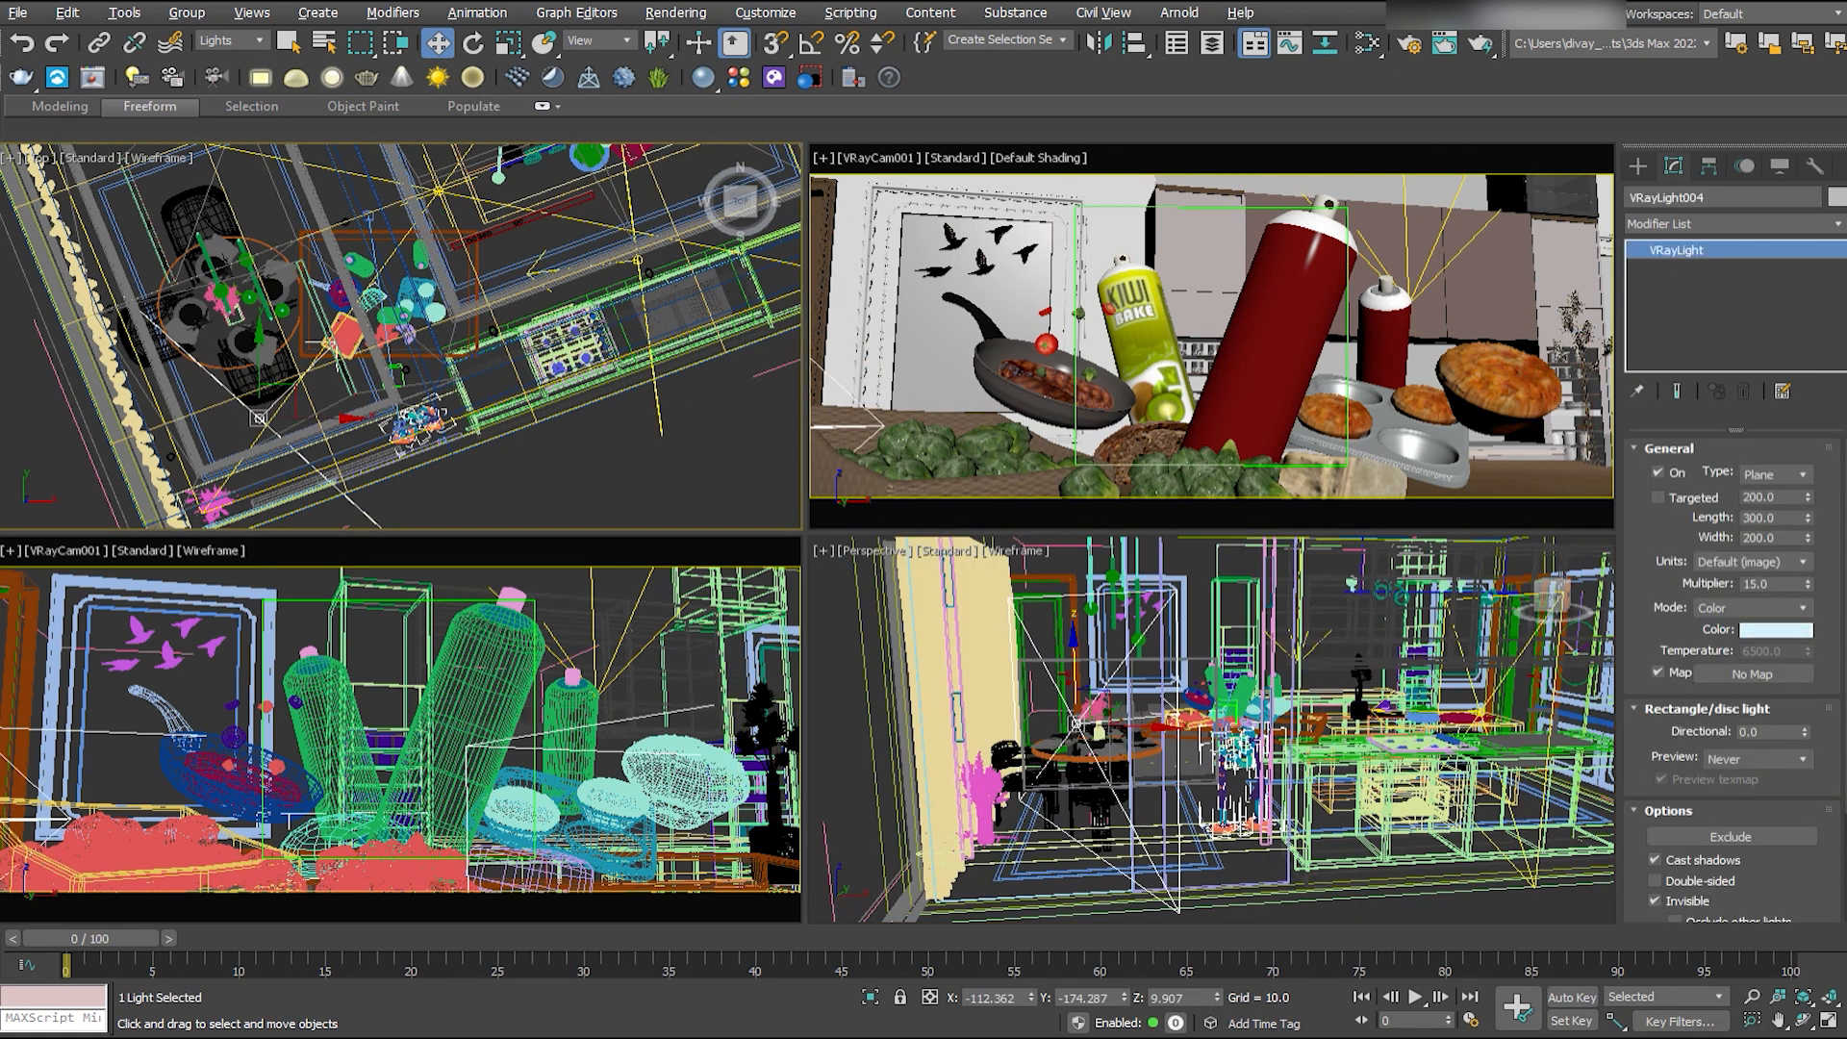
- Set the multipliers to 20 for the overhead light, 25 for the stove-side light and 30 for the light near the round table
left_click_drag(1773, 585, 1735, 603)
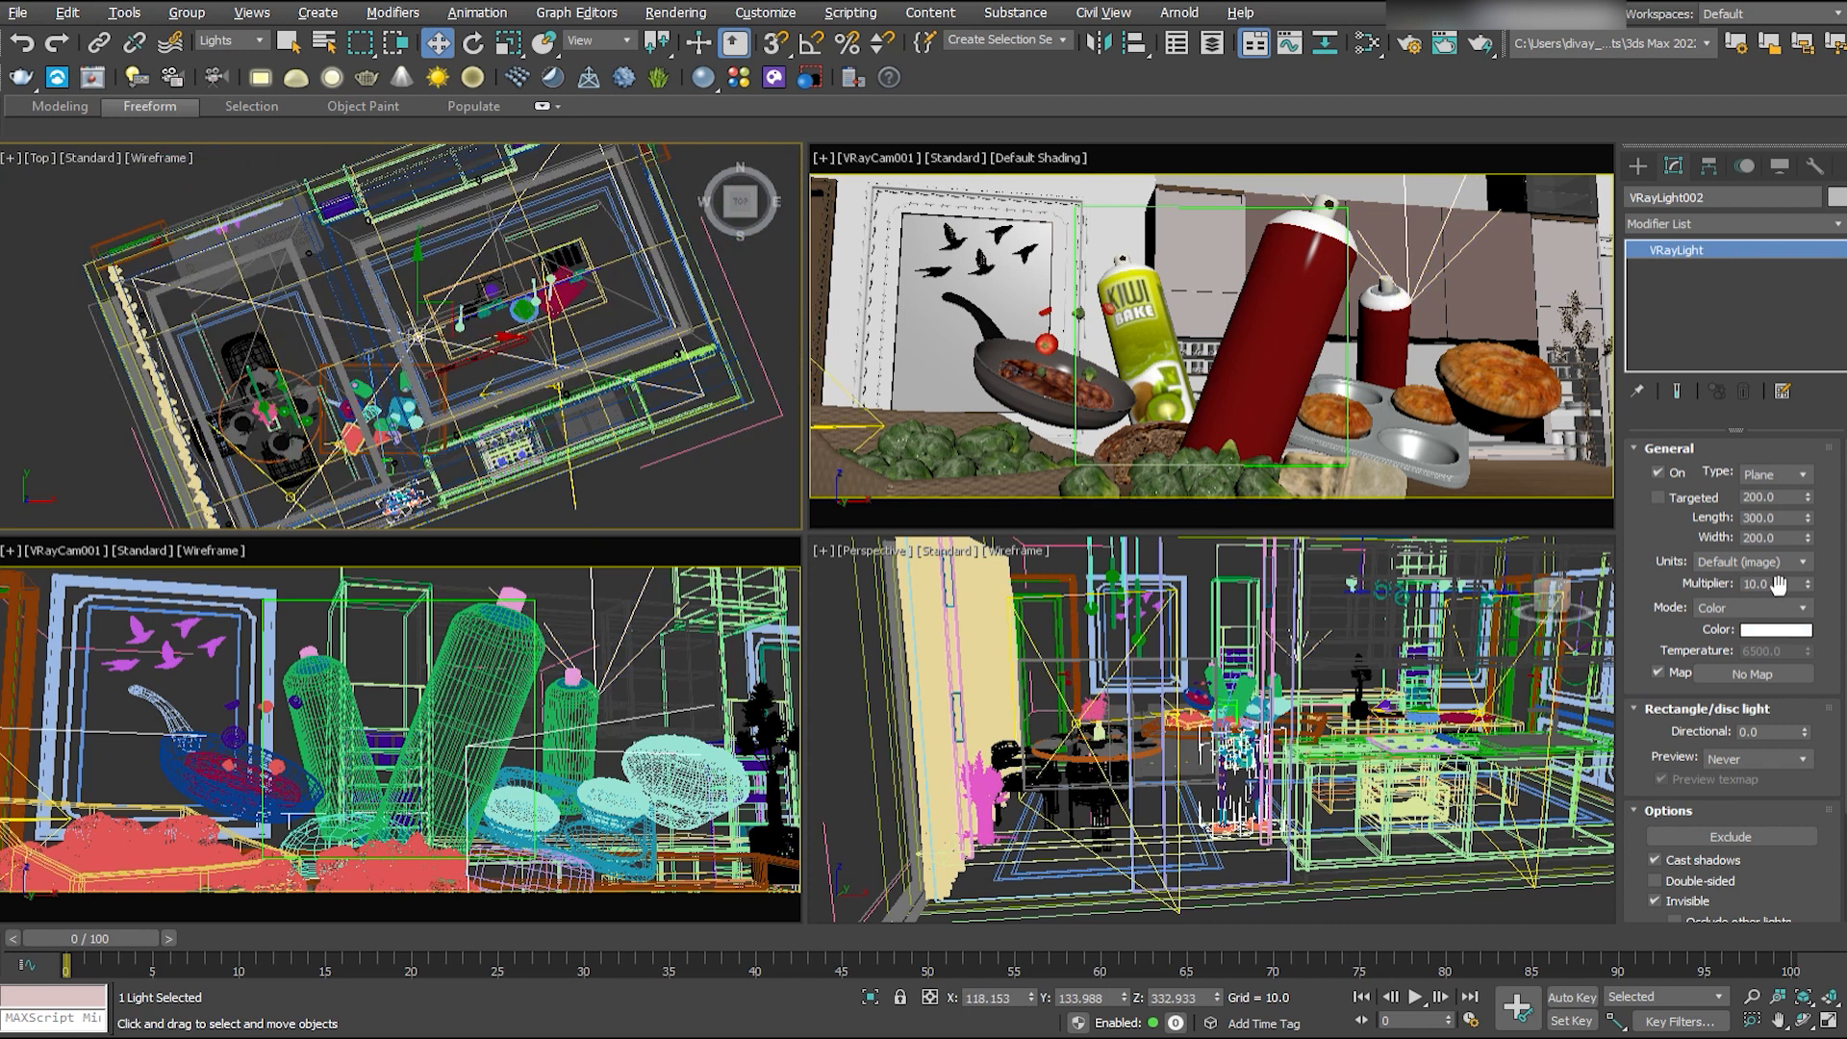
right_click(1472, 887)
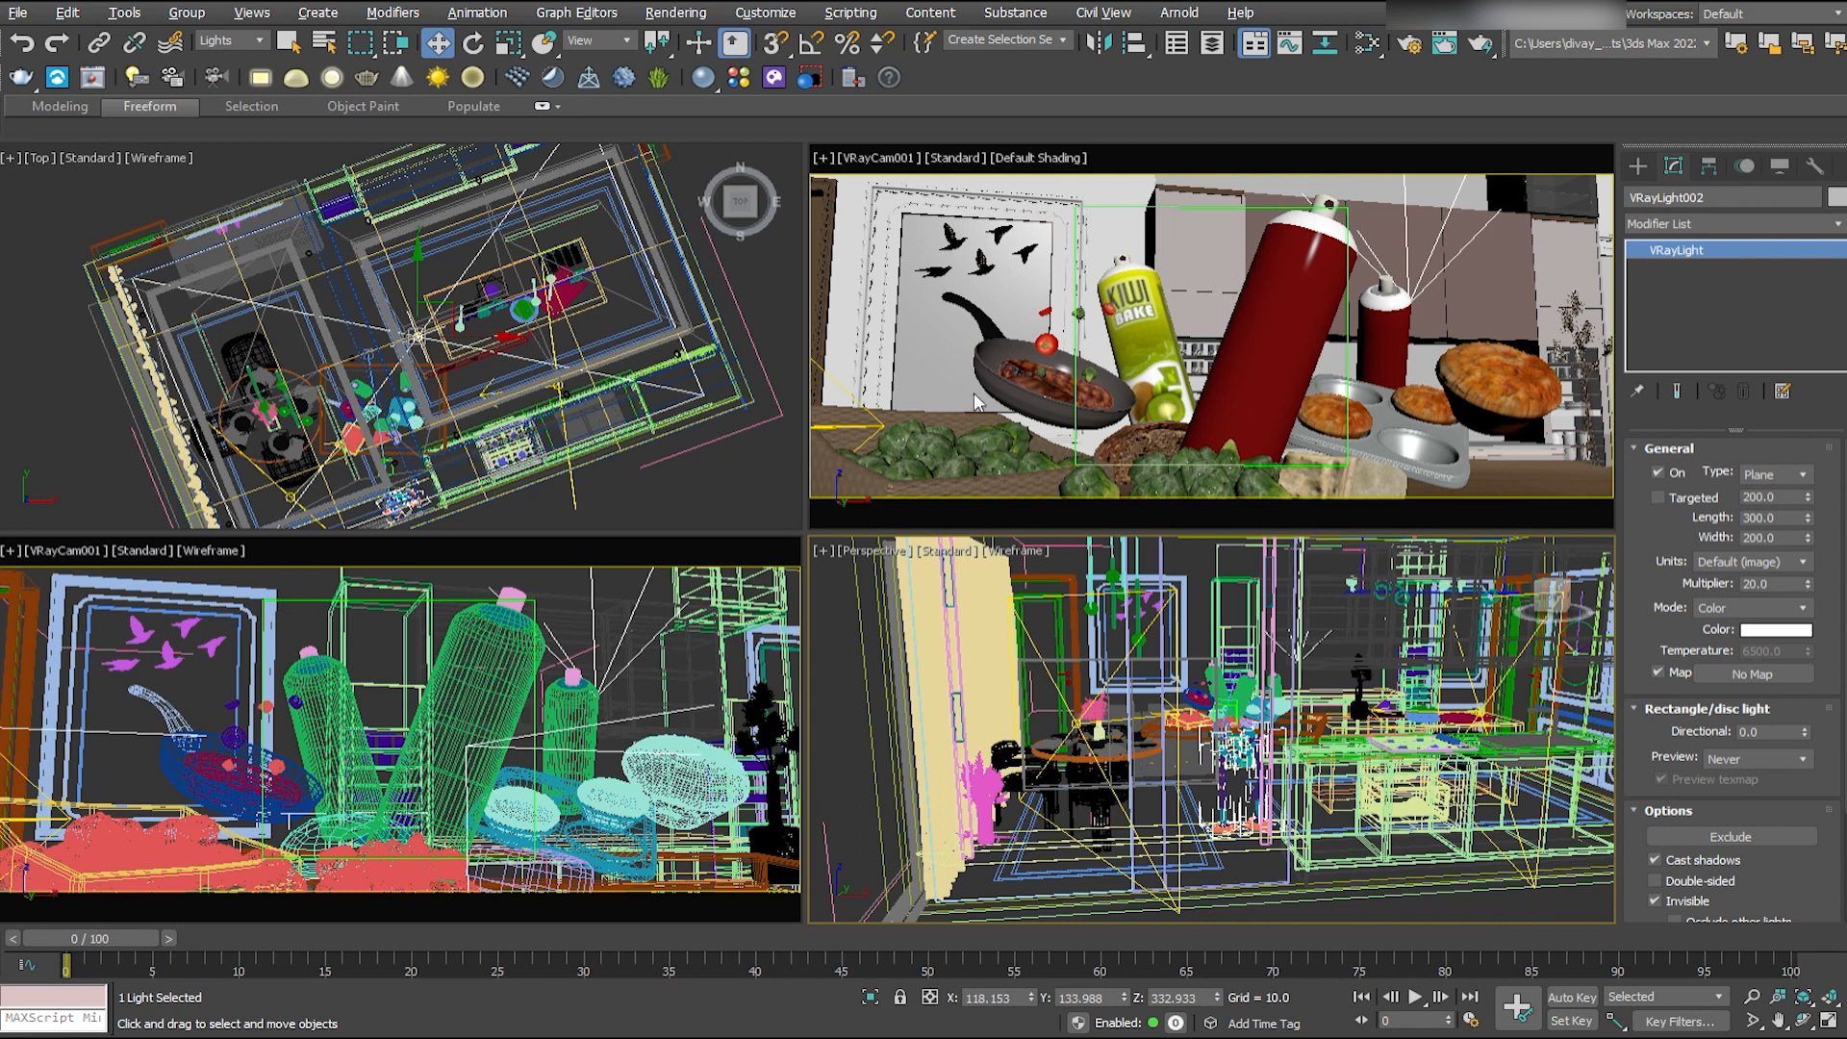
left_click(558, 386)
double_click(1757, 584)
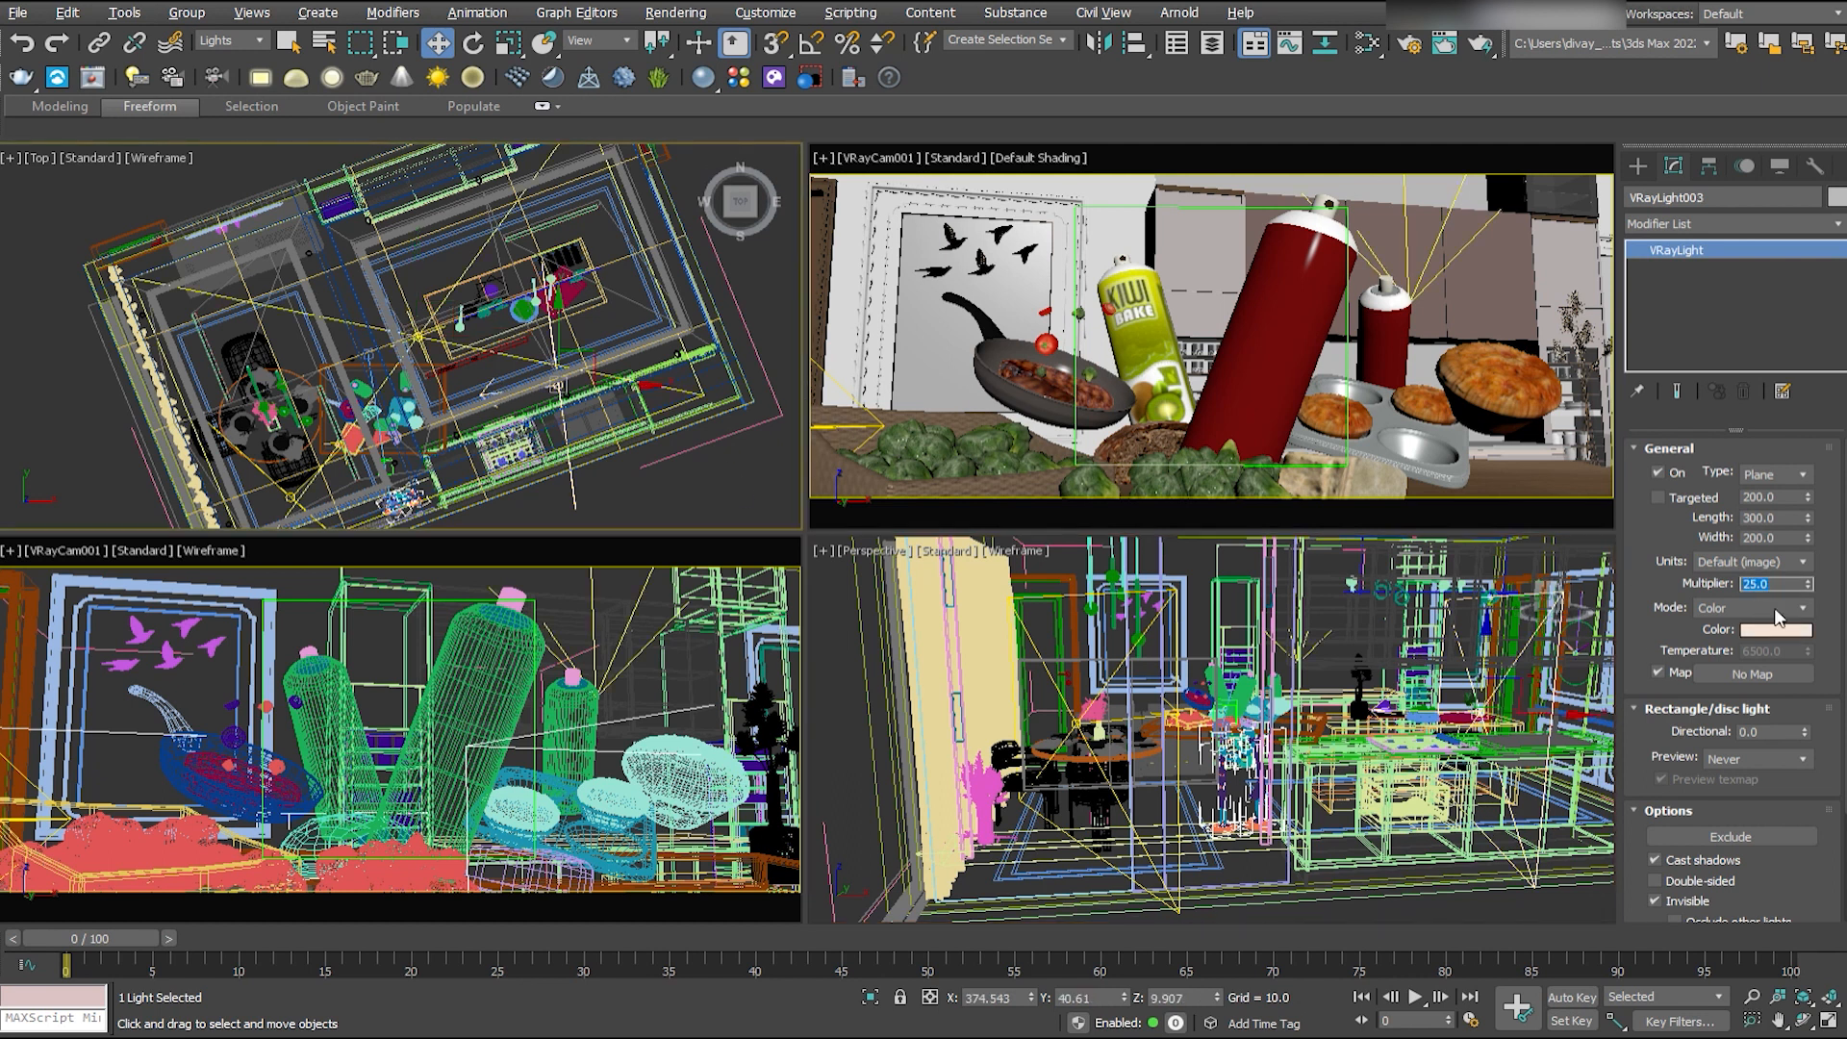
middle_click_drag(336, 500, 351, 408)
left_click(308, 407)
double_click(1752, 584)
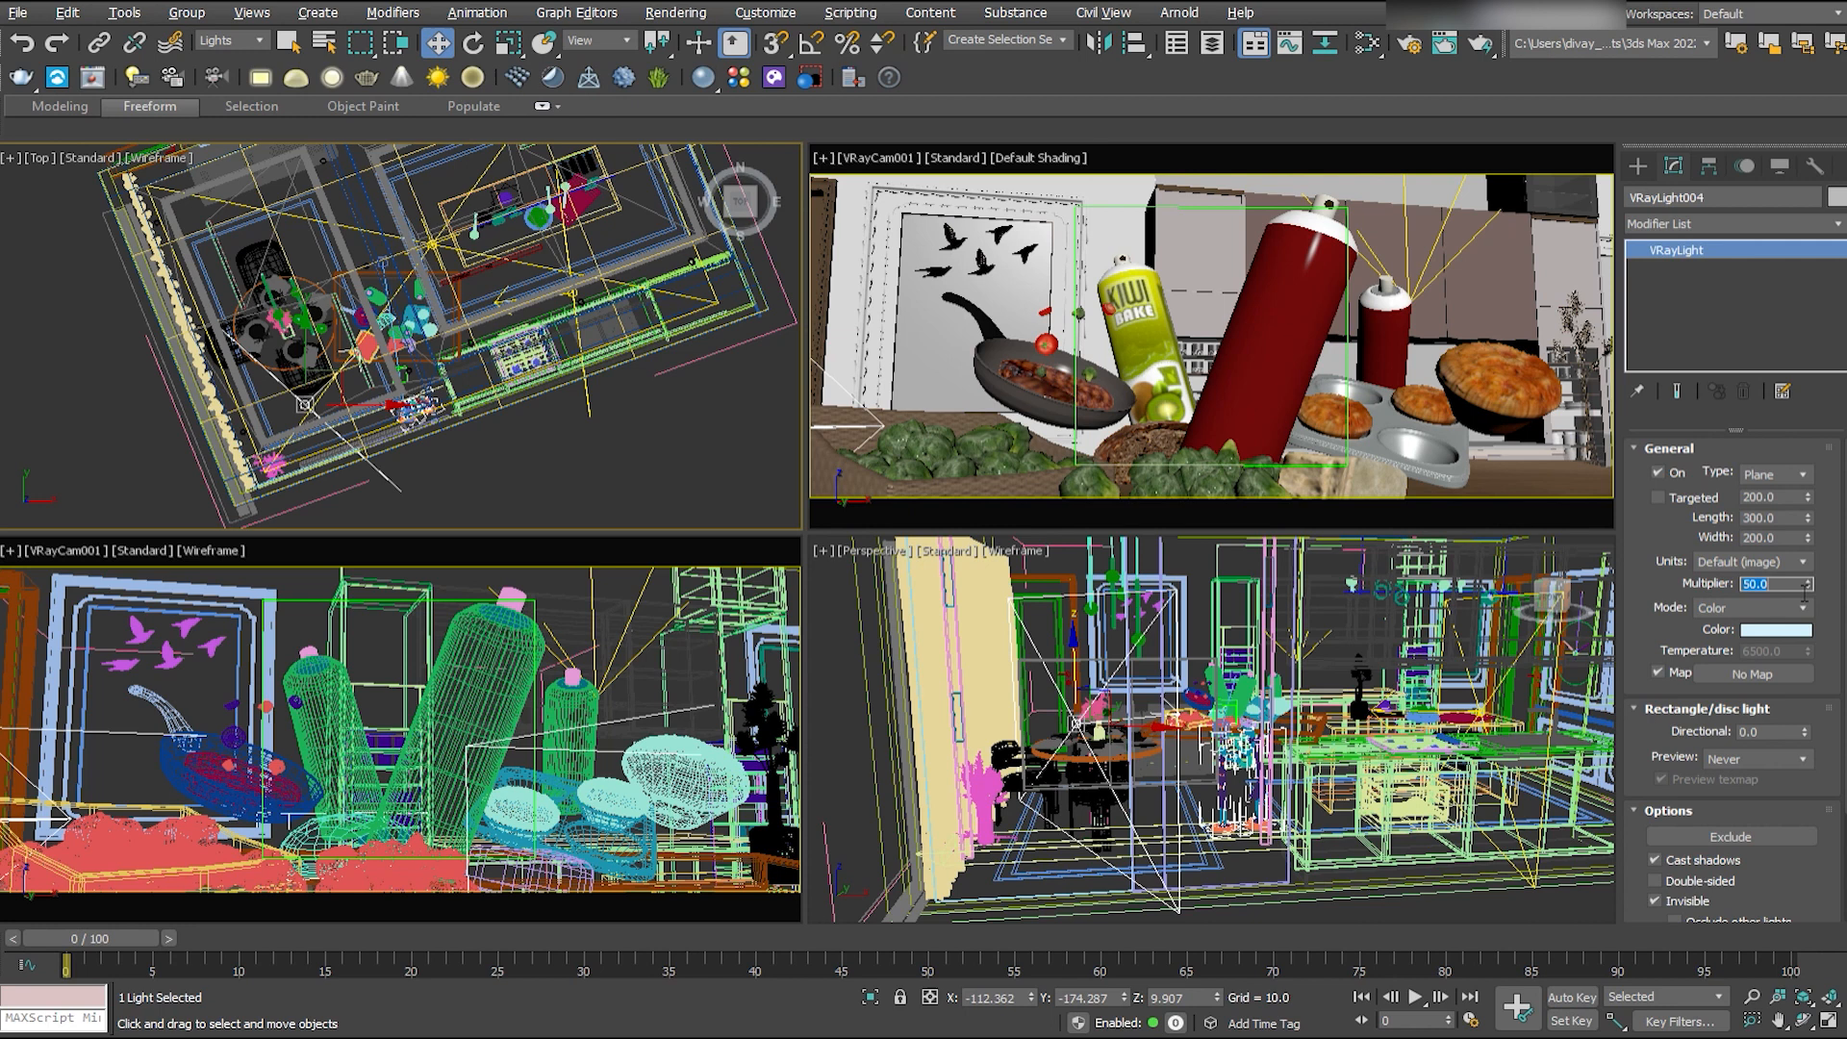
type("30")
key("Return")
- Copy the overhead plane light and move the copy down beside the food table
middle_click_drag(521, 279, 534, 319)
middle_click_drag(1318, 596, 1197, 664)
left_click(1223, 665)
key("alt+a")
scroll(1185, 736, "up", 5)
key("w")
scroll(1185, 736, "down", 8)
left_click_drag(1198, 664, 1154, 664)
middle_click_drag(1154, 663, 1179, 702, "alt")
scroll(1192, 698, "up", 5)
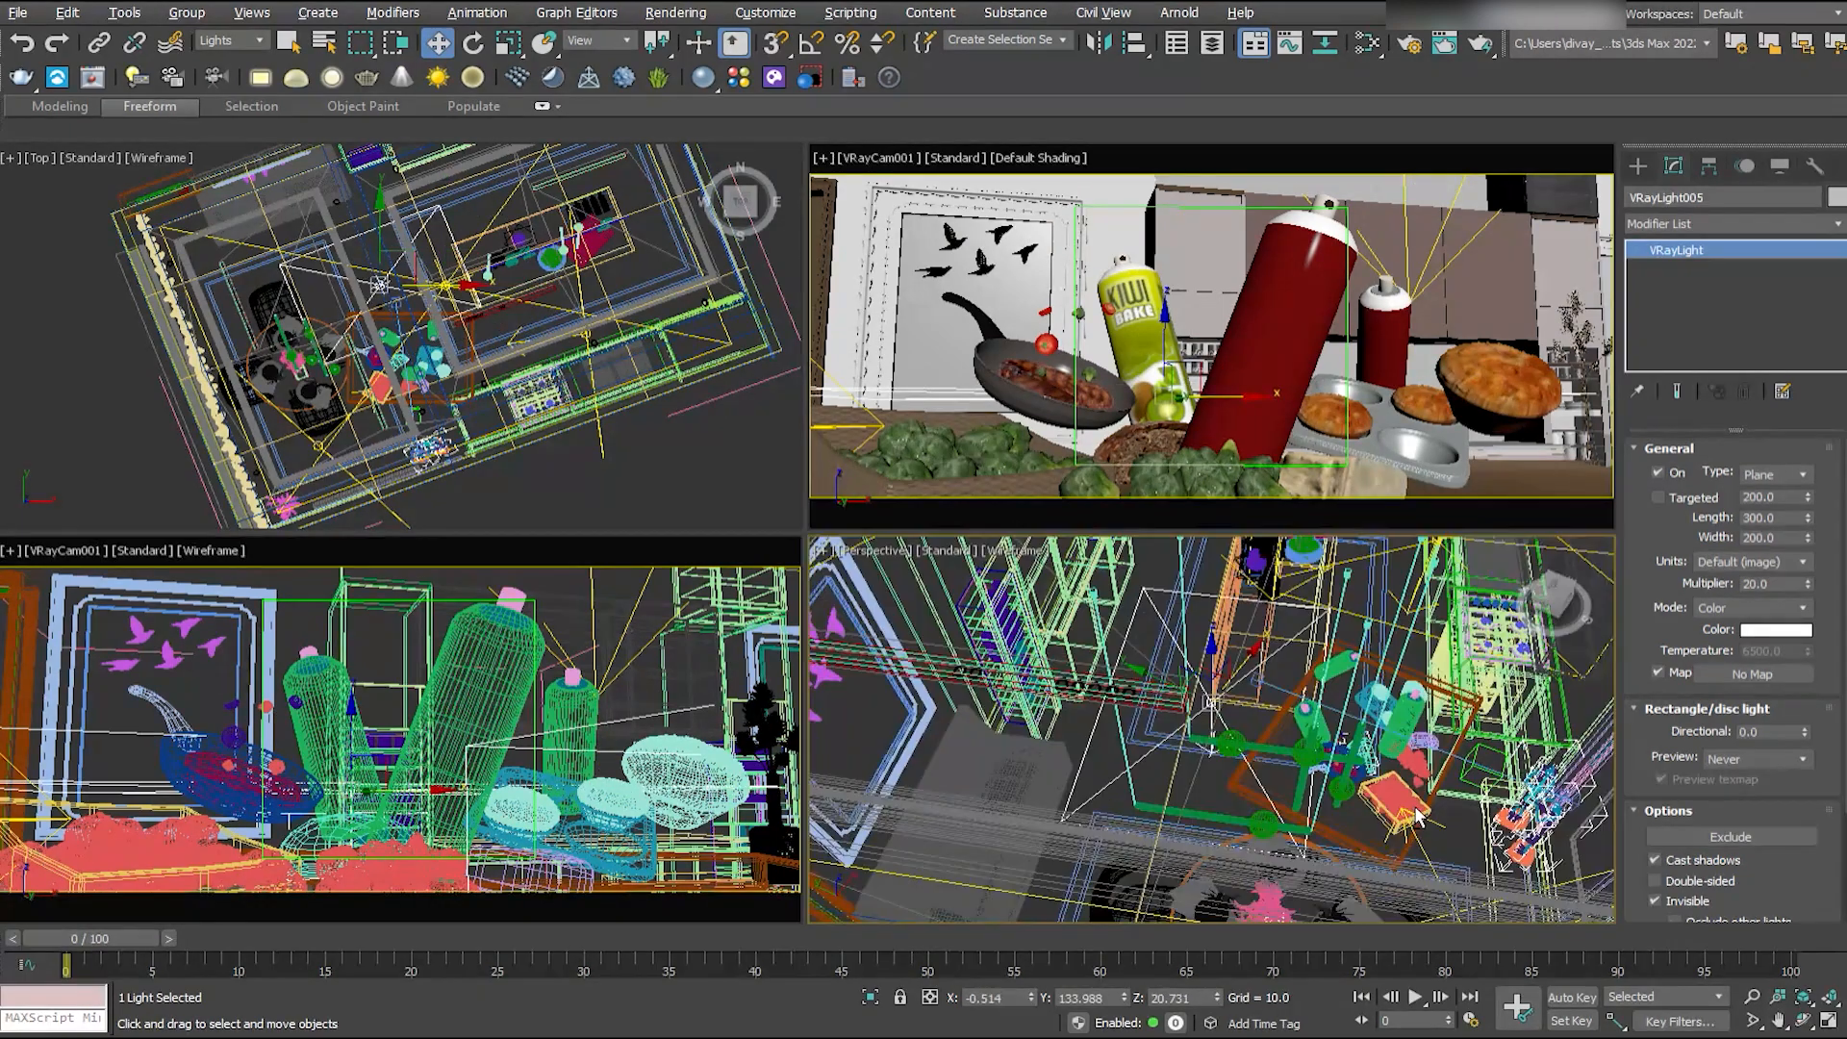
- Rotate the copied plane light toward the food and move it between the food table and the stove counter
key("e")
left_click_drag(1235, 649, 1158, 630)
middle_click_drag(1178, 688, 1193, 650, "alt")
left_click_drag(1220, 640, 1166, 662)
key("w")
mouse_move(1165, 662)
middle_mouse_down("alt")
mouse_move(1241, 673)
mouse_move(1183, 678)
middle_mouse_up("alt")
left_click_drag(1183, 679, 1251, 716)
middle_click_drag(1250, 716, 1202, 685, "alt")
left_click_drag(1203, 685, 1209, 639)
middle_click_drag(1209, 640, 1010, 717, "alt")
- Set the copied plane light's multiplier to 10
left_click_drag(1782, 585, 1678, 610)
type("10")
key("Return")
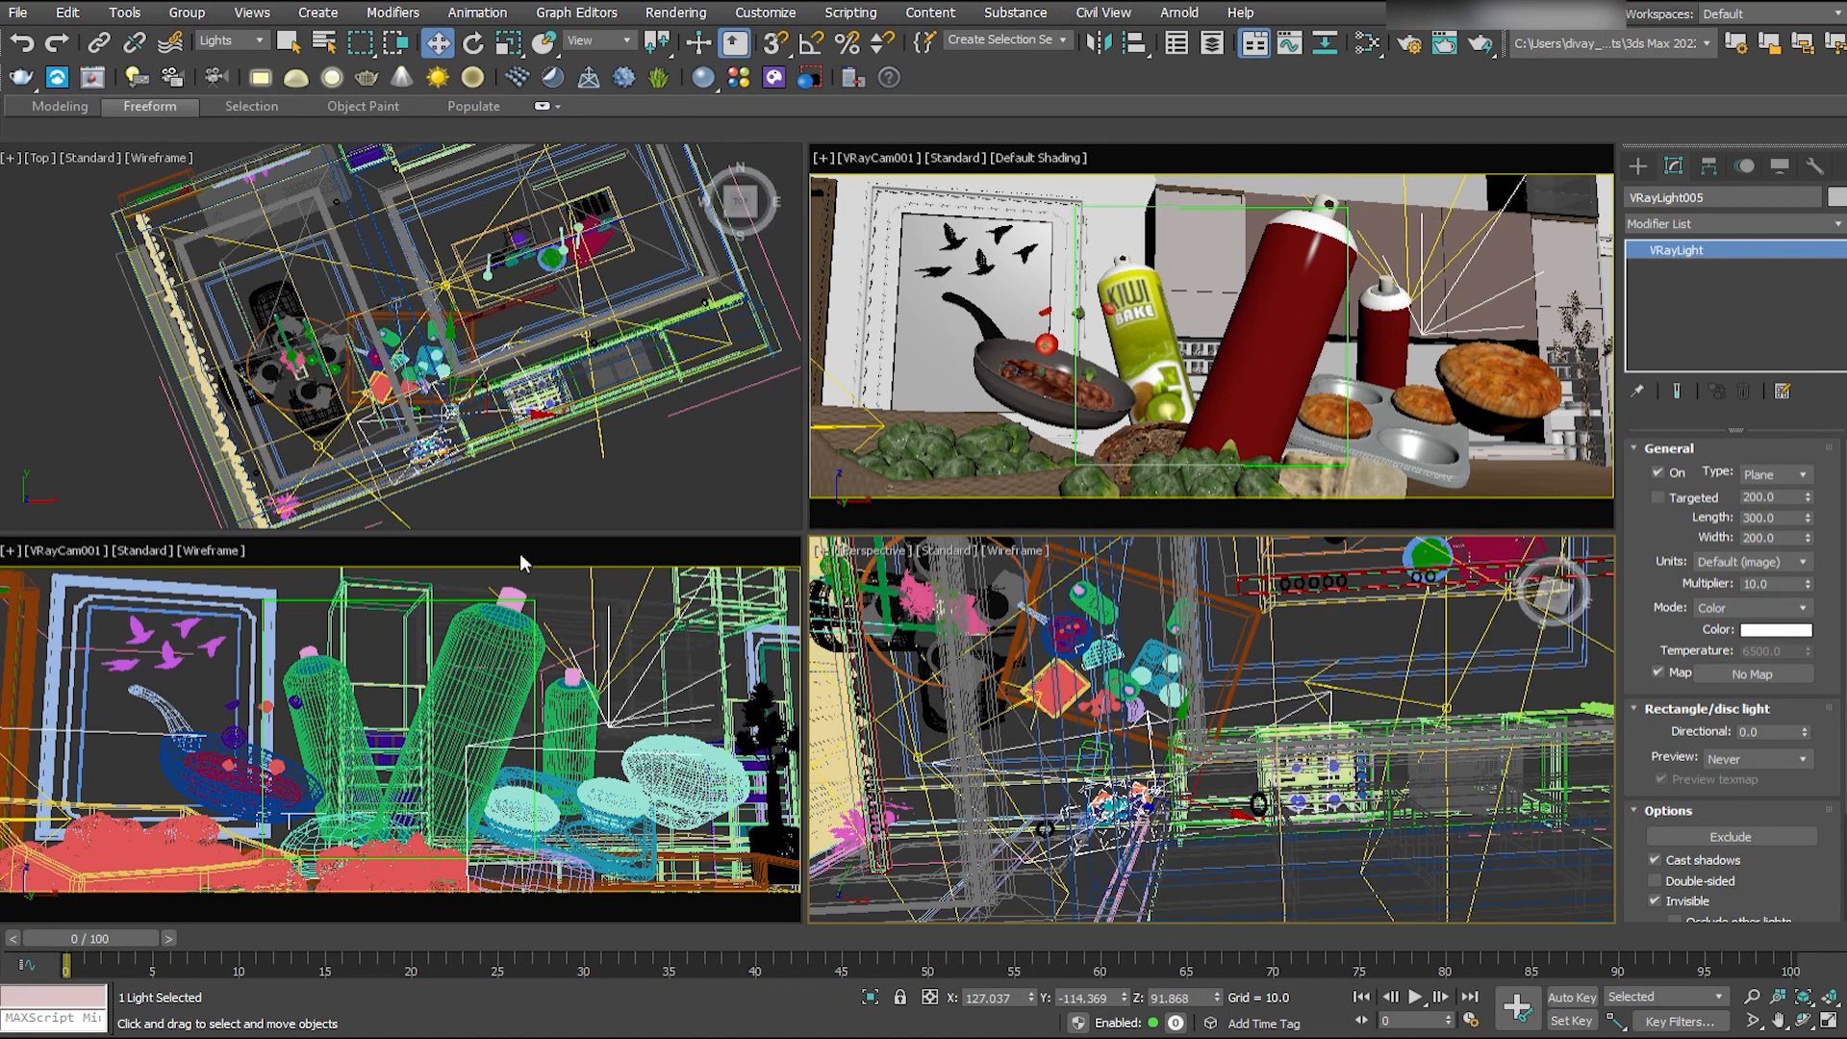
- Save the scene and close the opened kitchen background group
key("m")
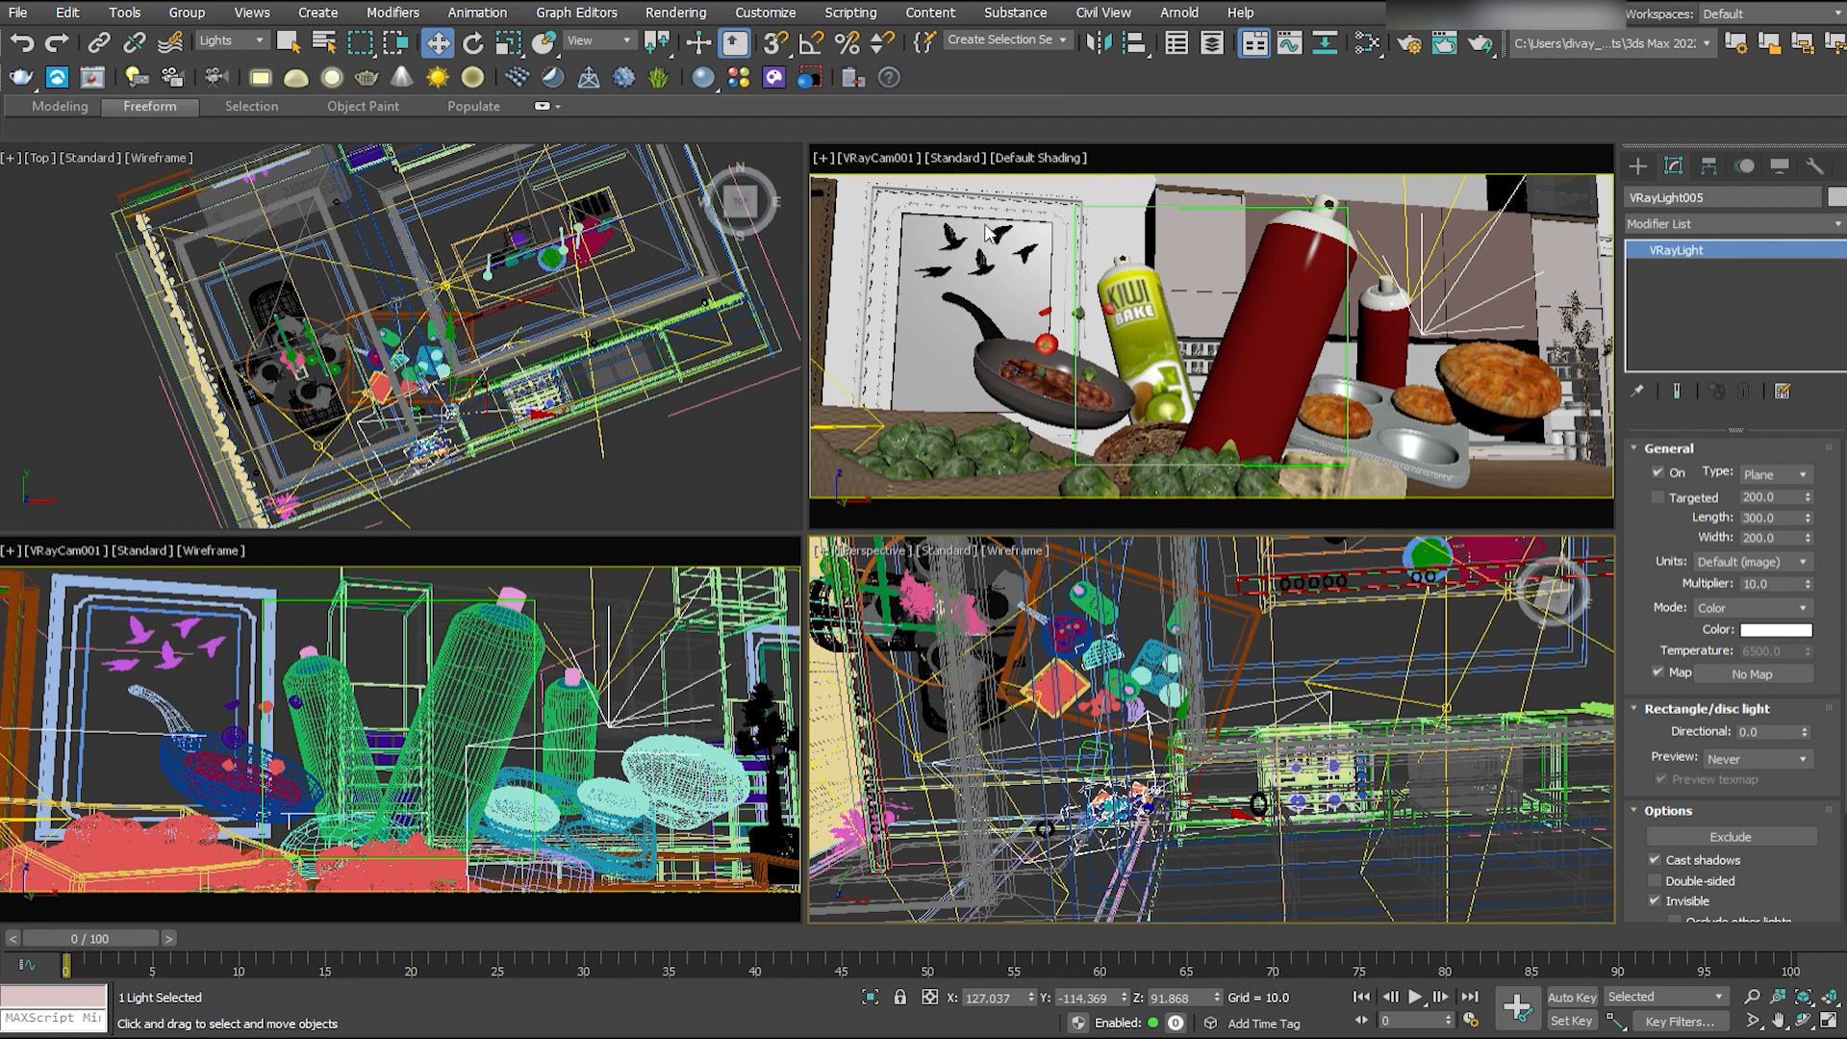
left_click(692, 438)
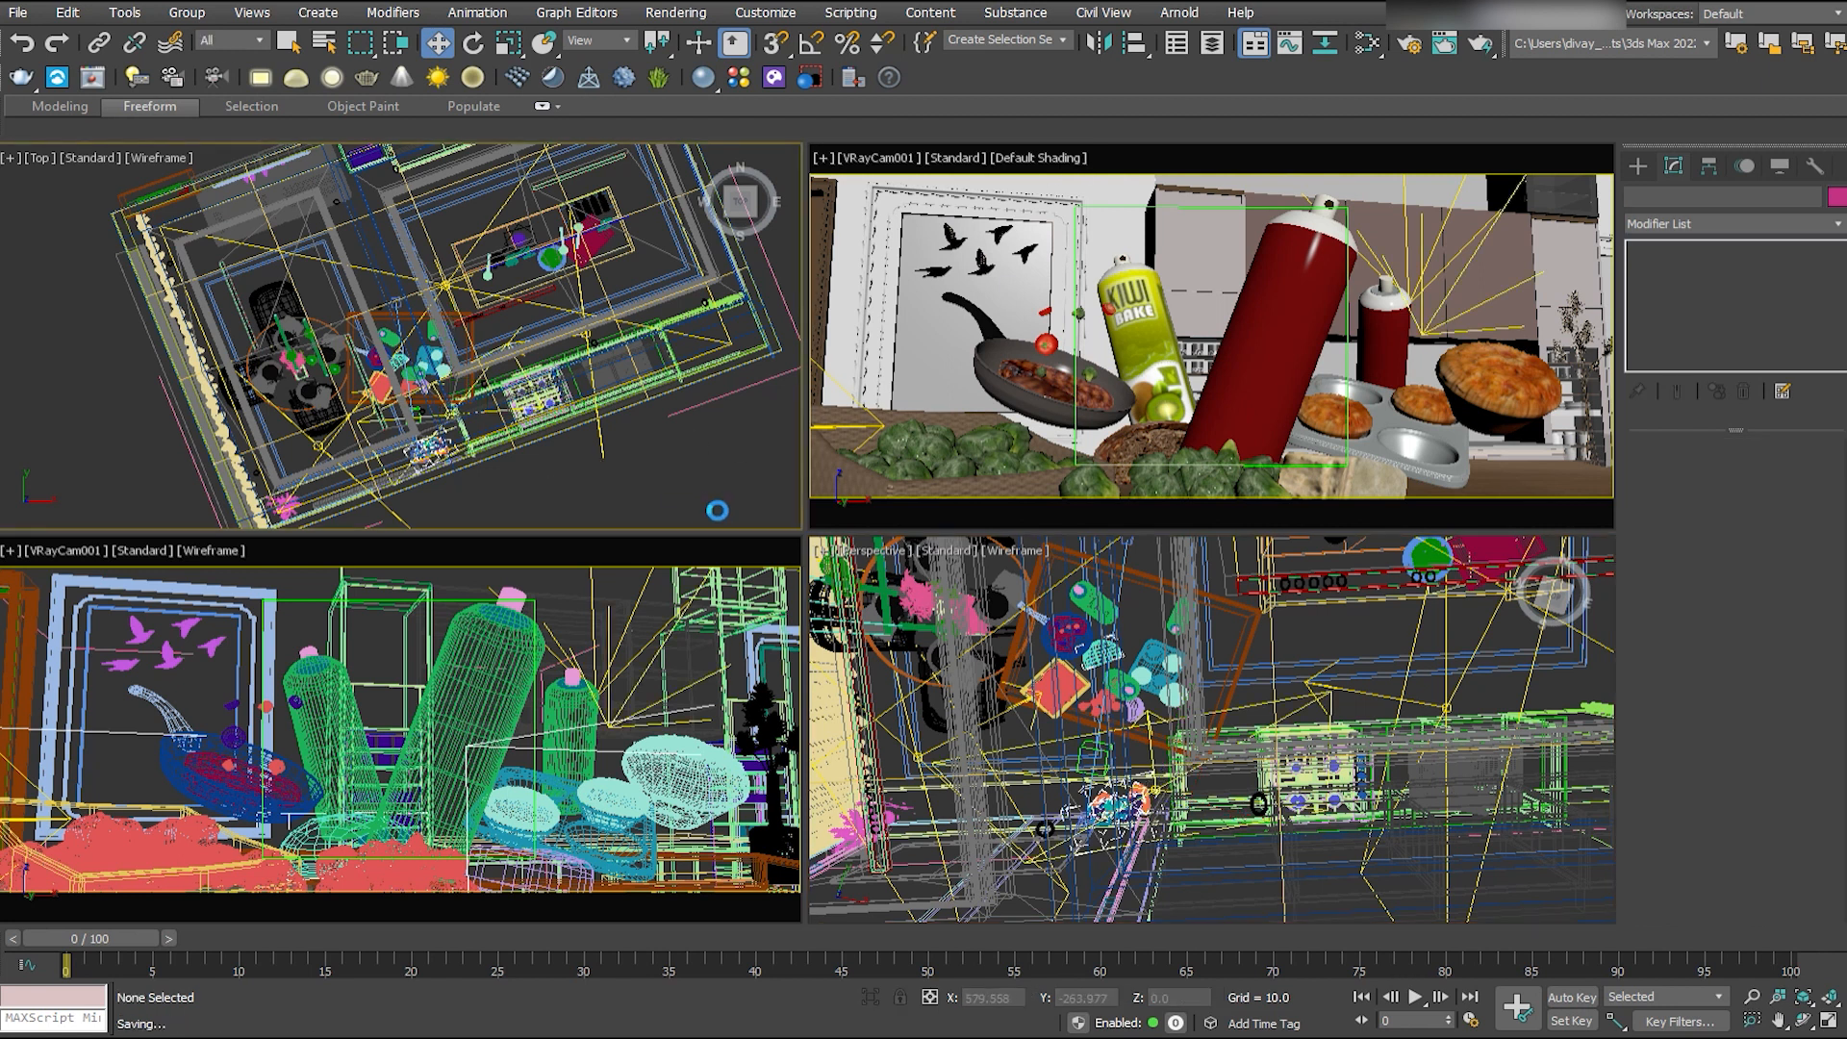
left_click(615, 409)
left_click(187, 12)
left_click(185, 123)
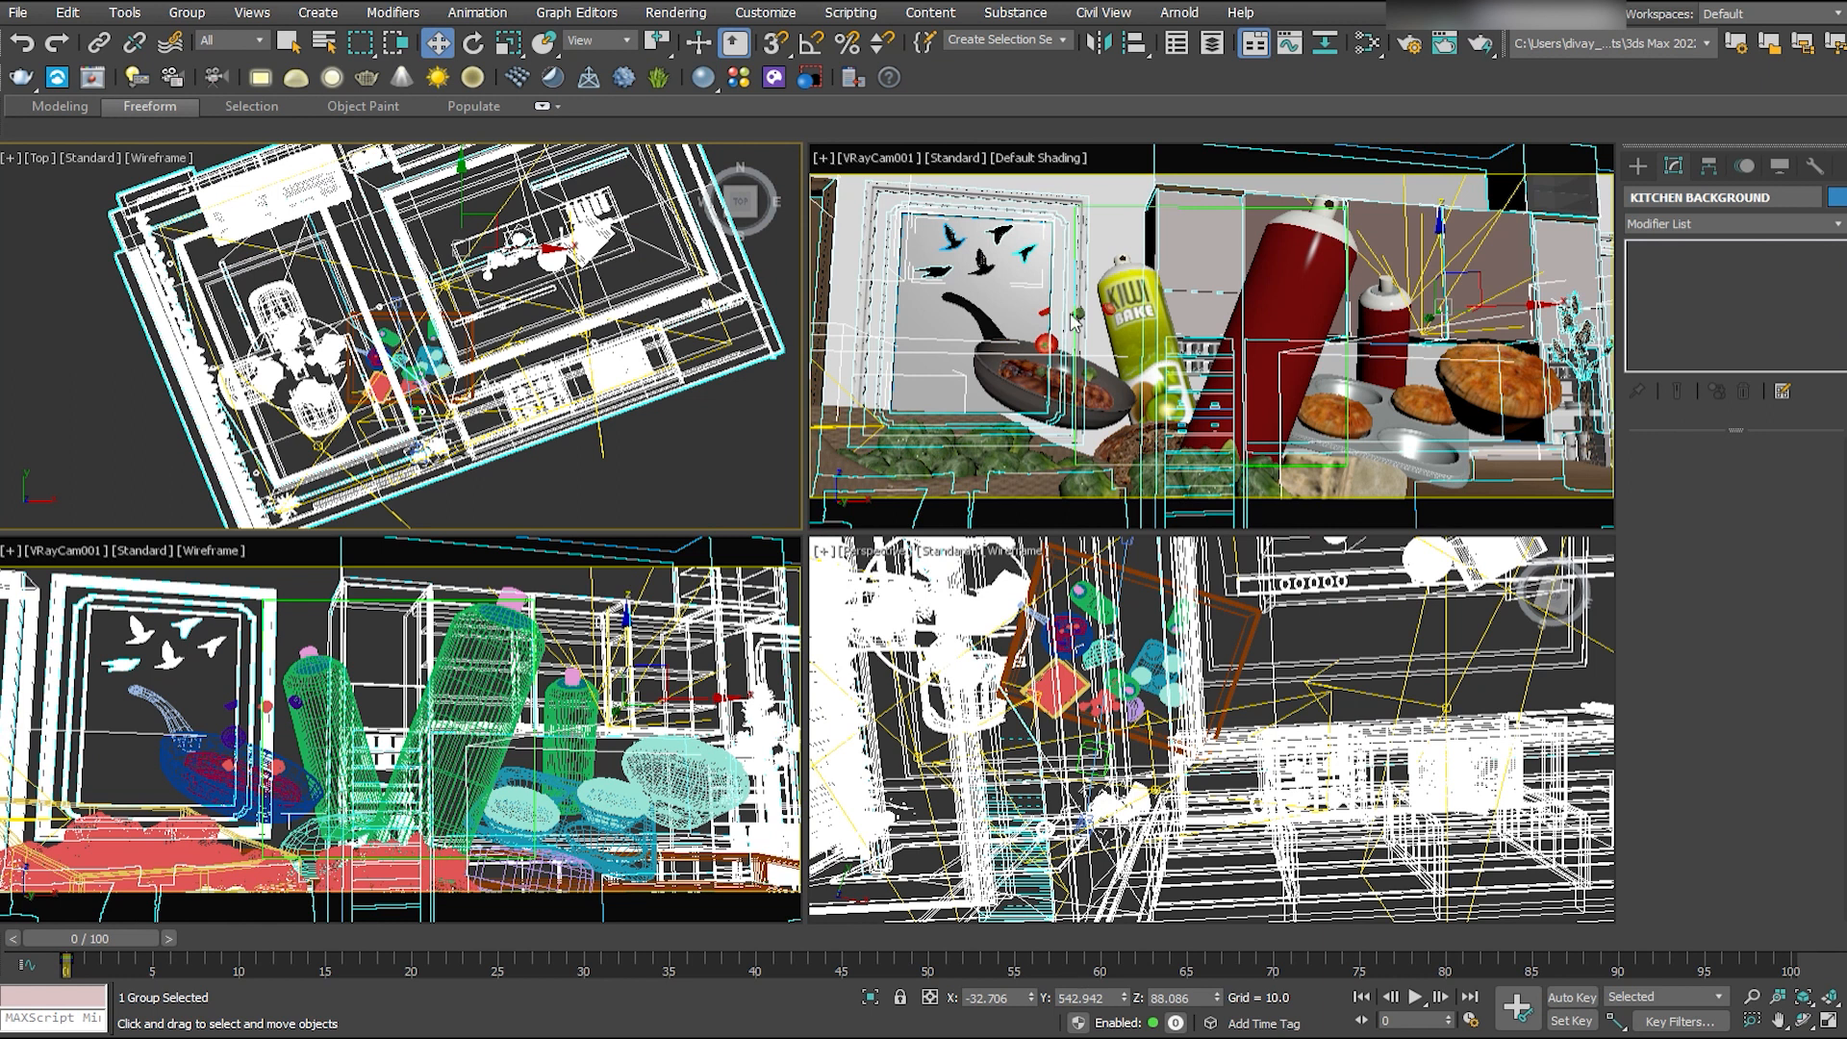
- Render the VRayCam001 view and switch its wireframe display to shaded with edged faces
left_click(441, 605)
key("shift+q")
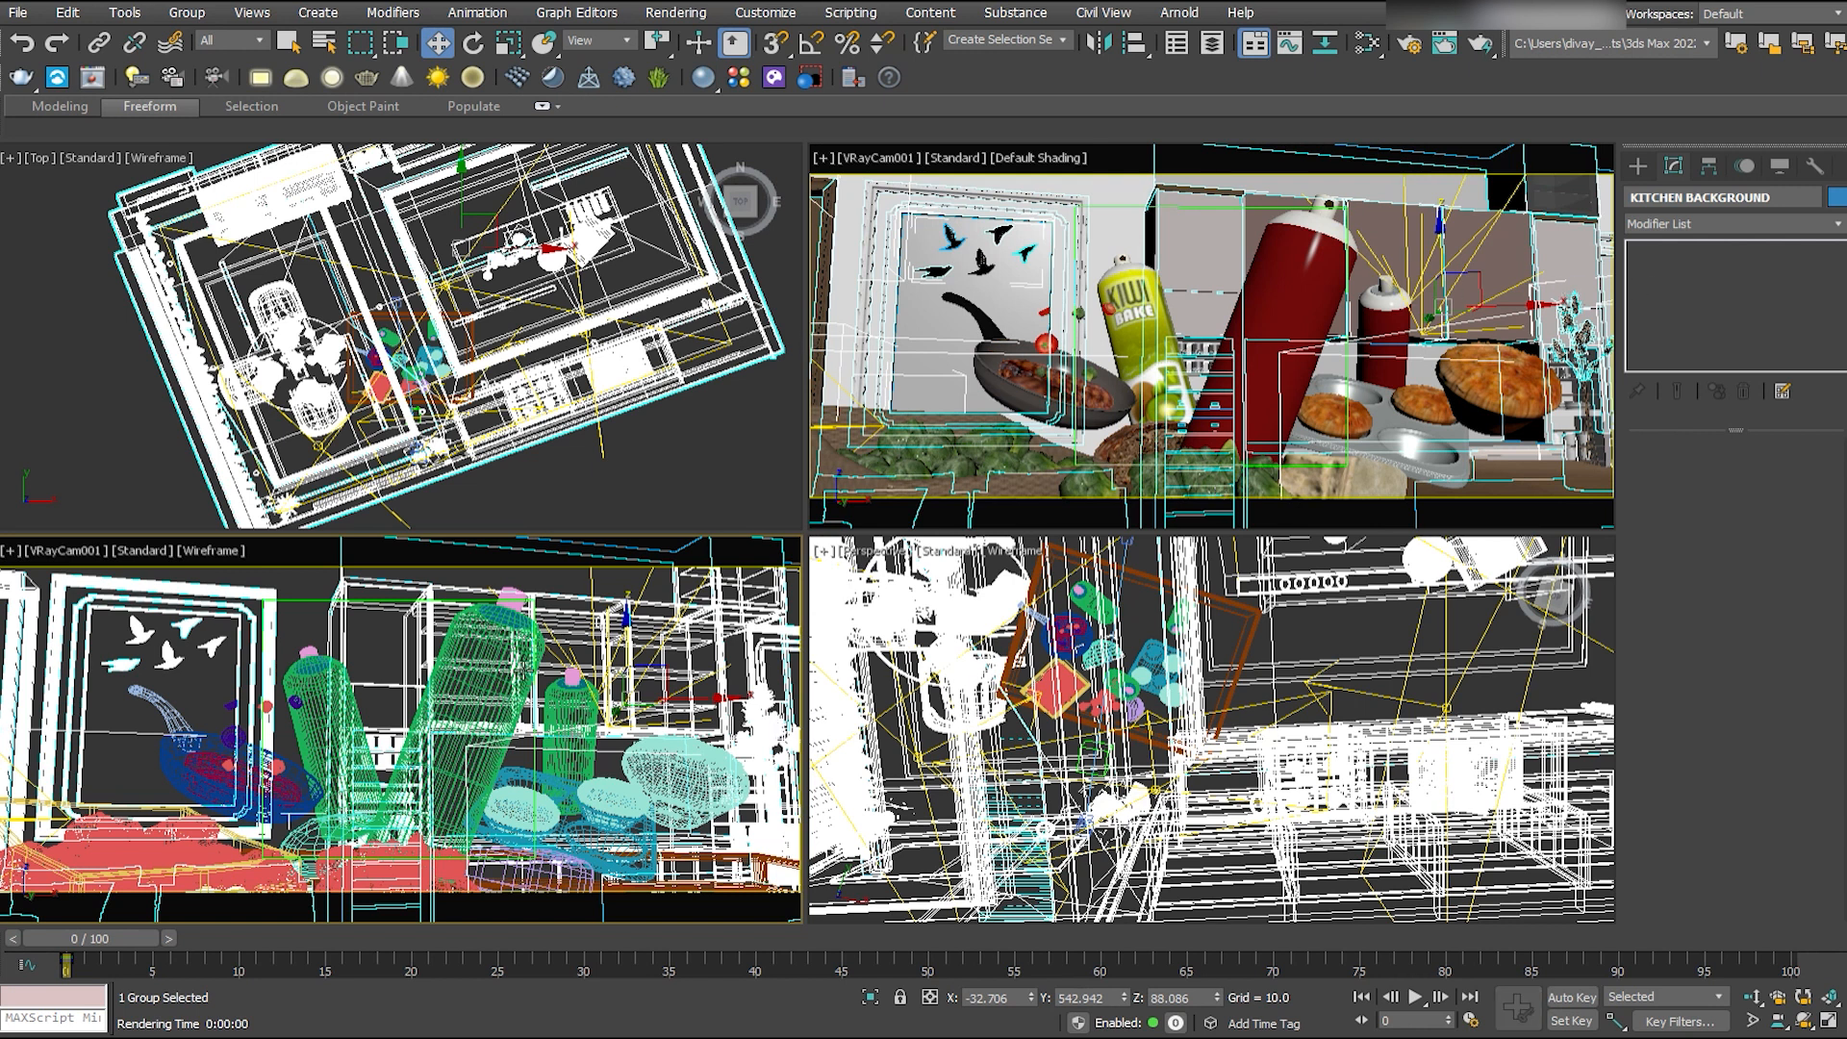
key("F4")
right_click(654, 233)
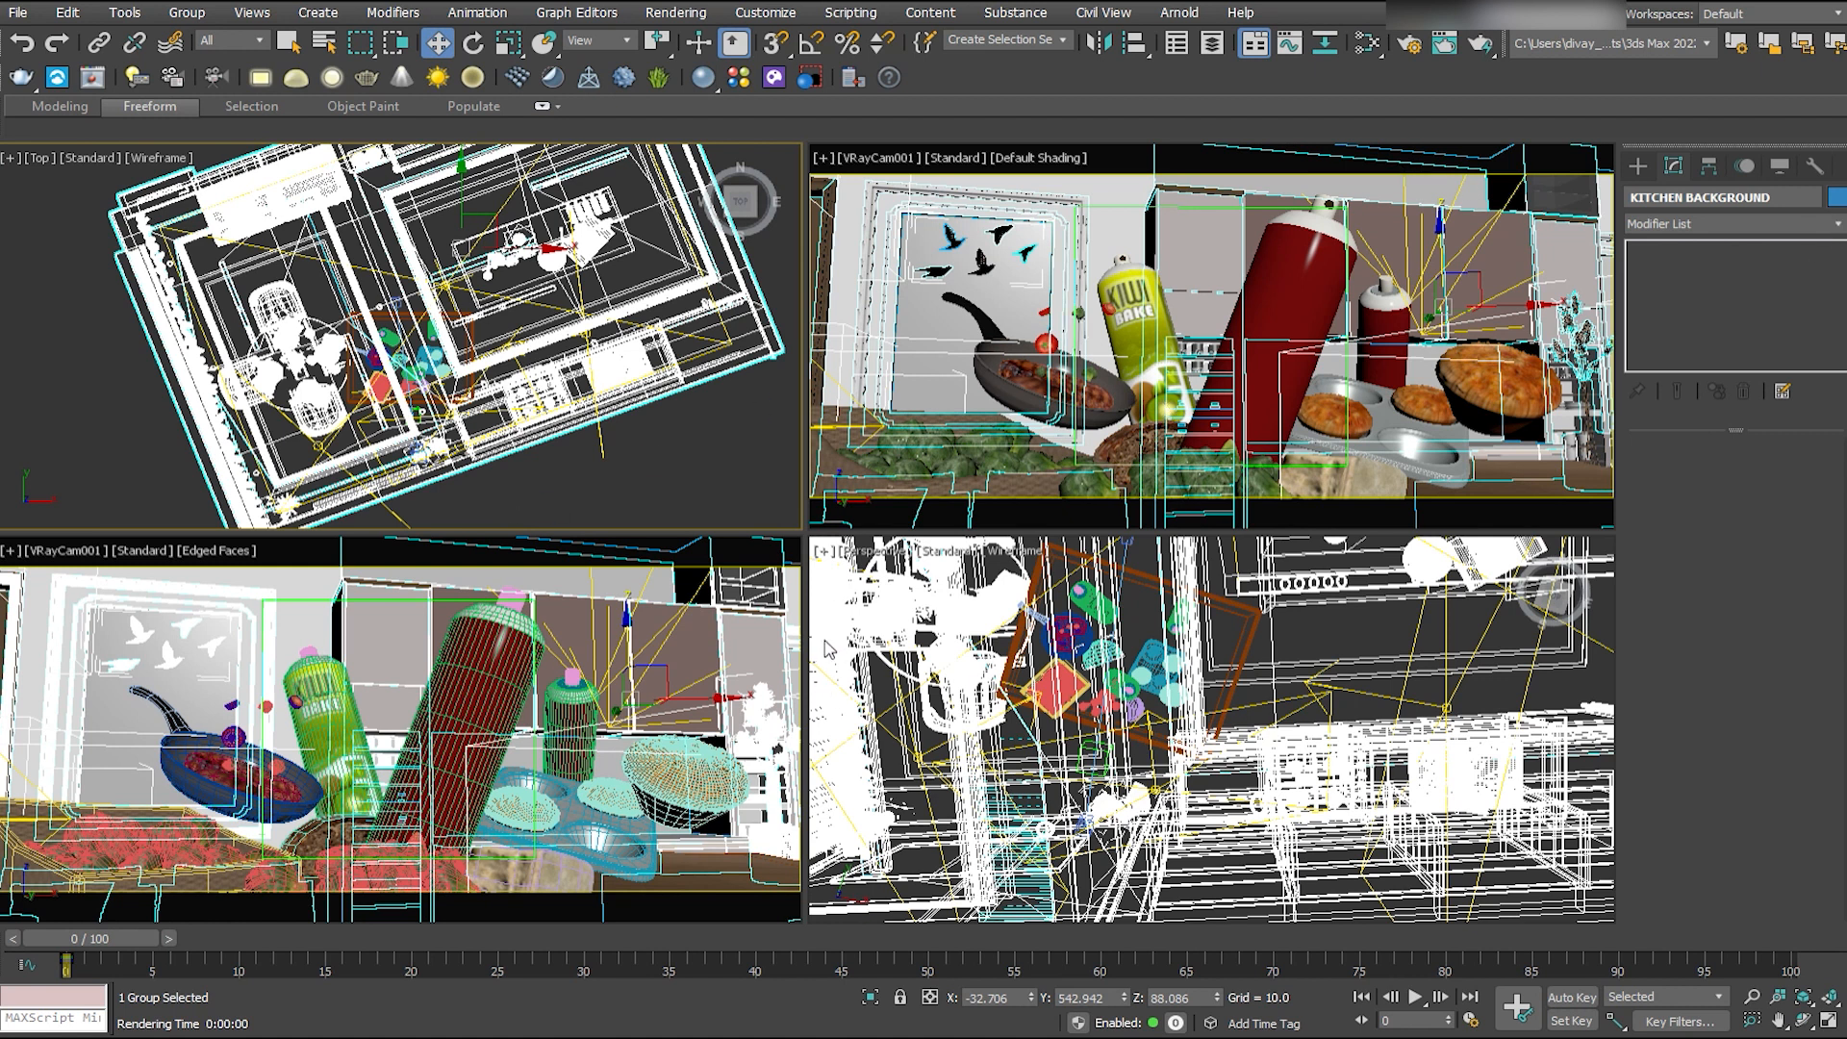
middle_click_drag(468, 210, 323, 264)
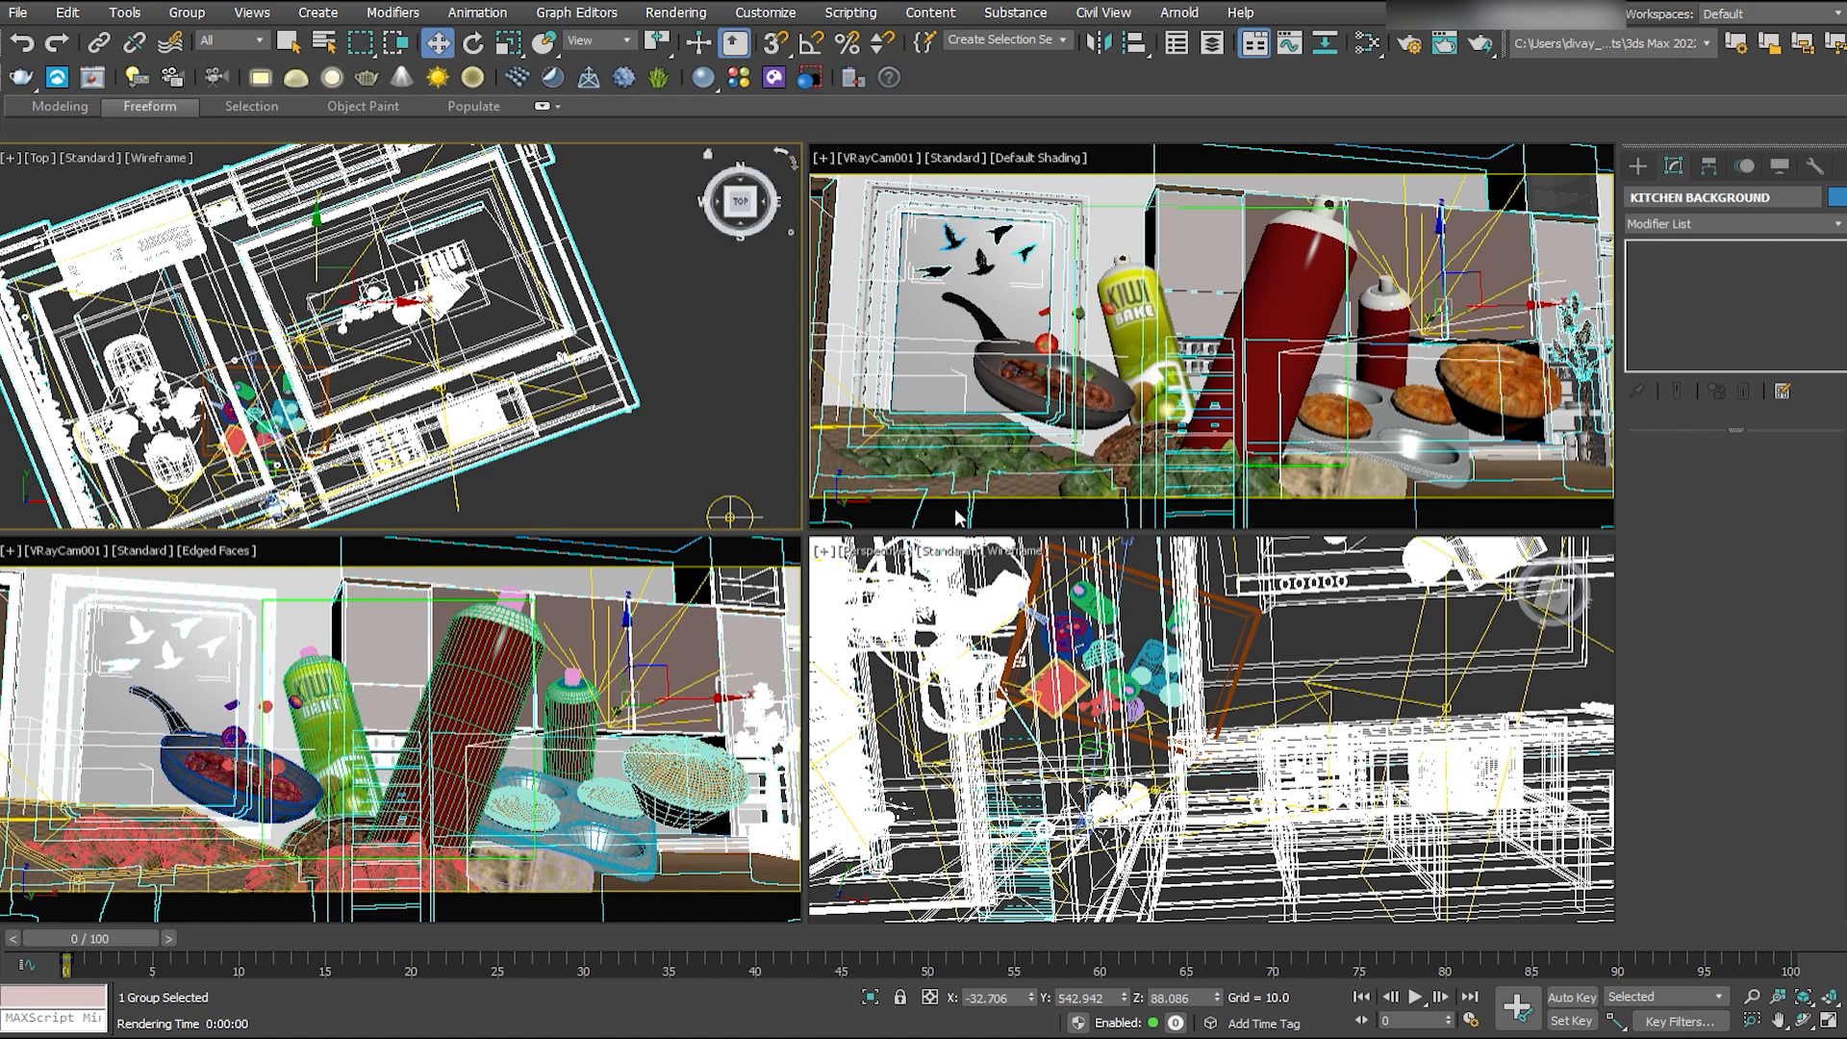
- Remove the bird artwork from the framed wall panel and close the kitchen background group
left_click(1052, 498)
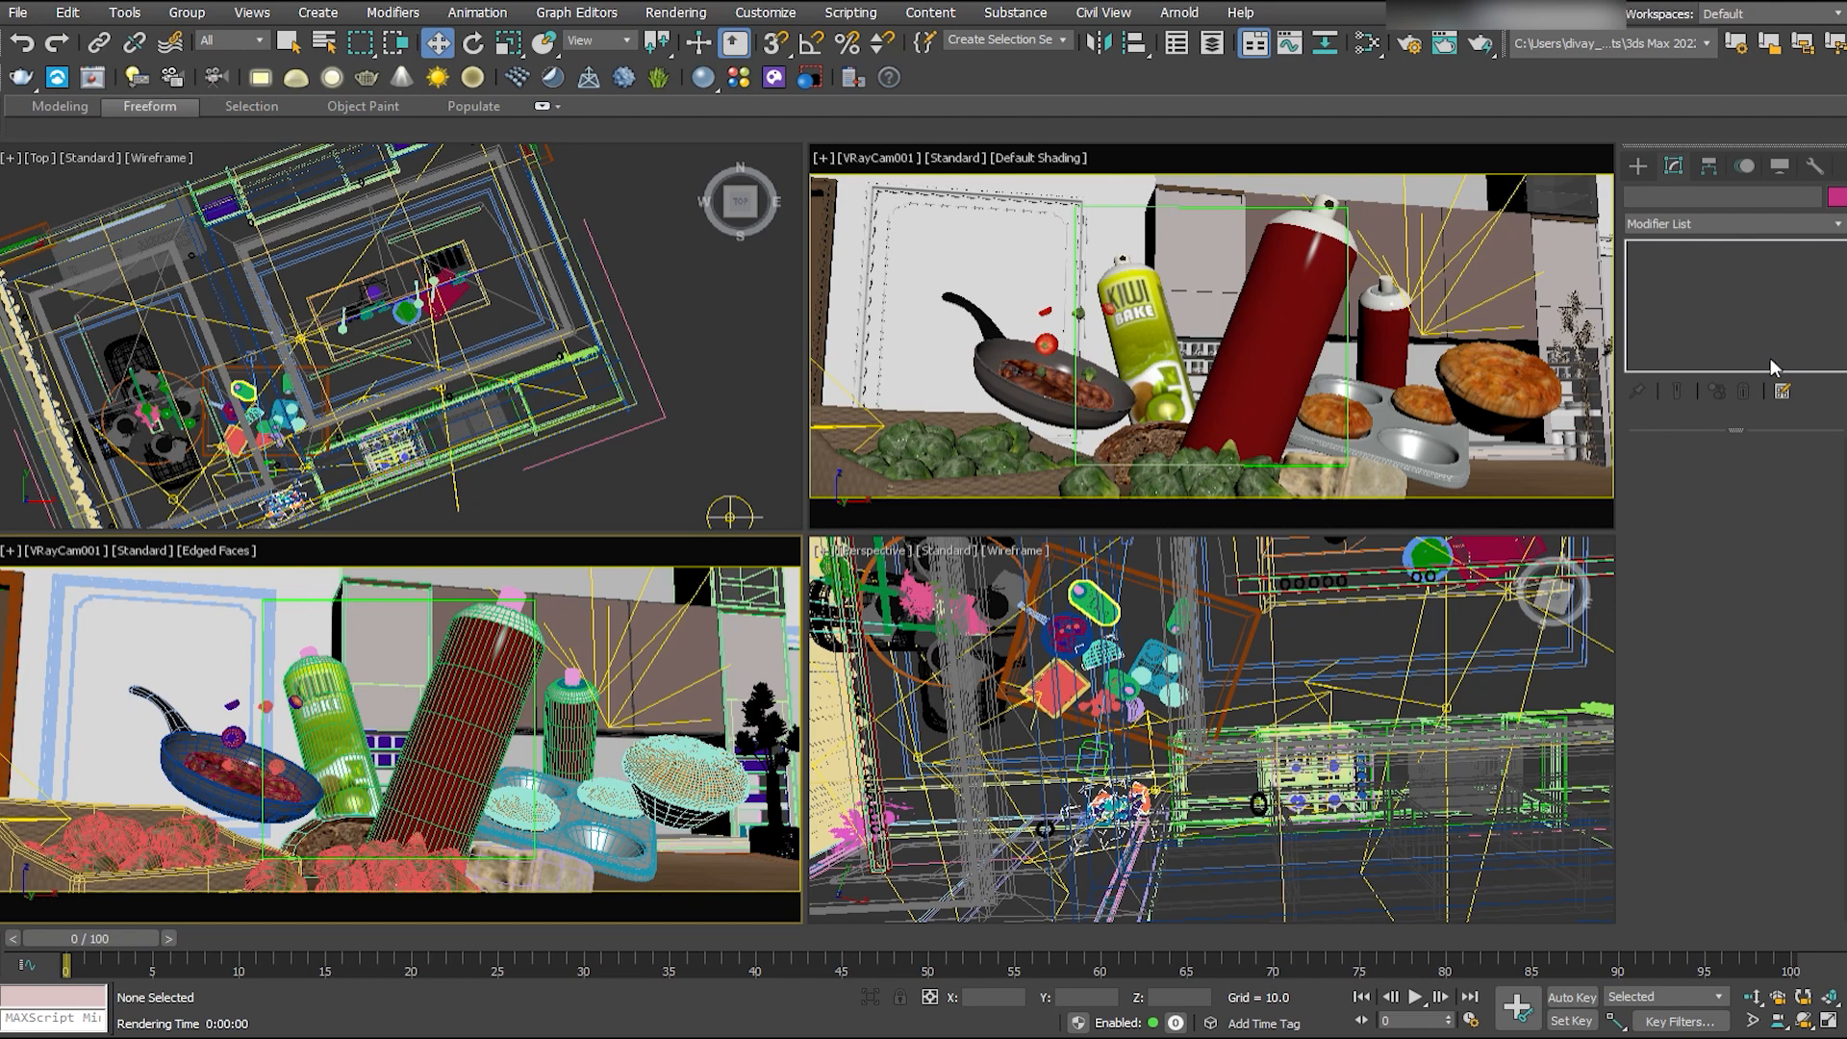
left_click(604, 332)
left_click(186, 12)
left_click(205, 126)
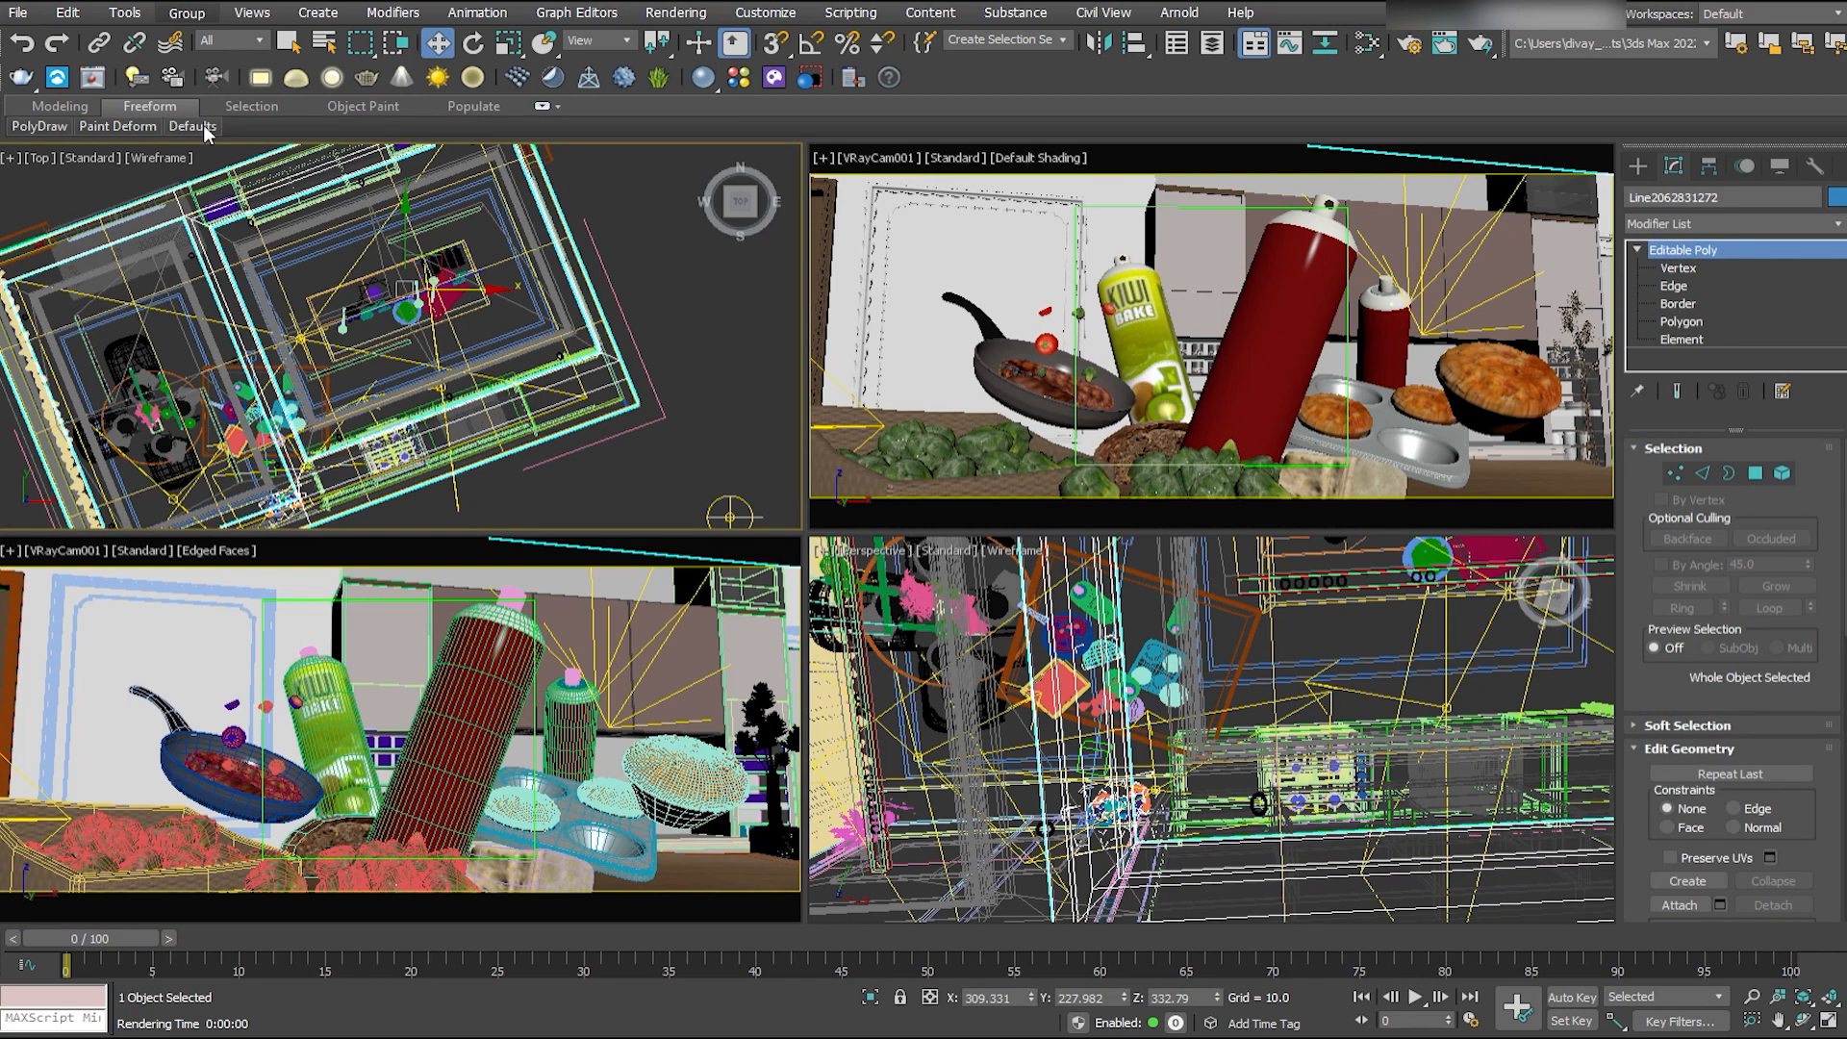